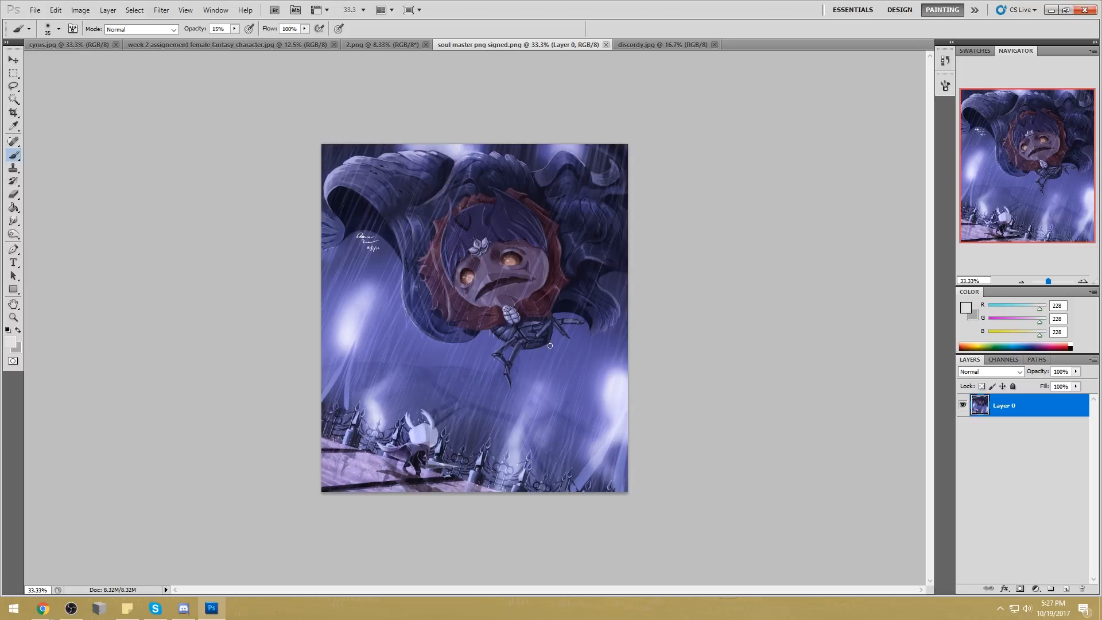
Try selecting the sky beside the lower-right cloak fold with the Magic Wand at tolerance 50
{"action": "left_click", "coordinate": [13, 98]}
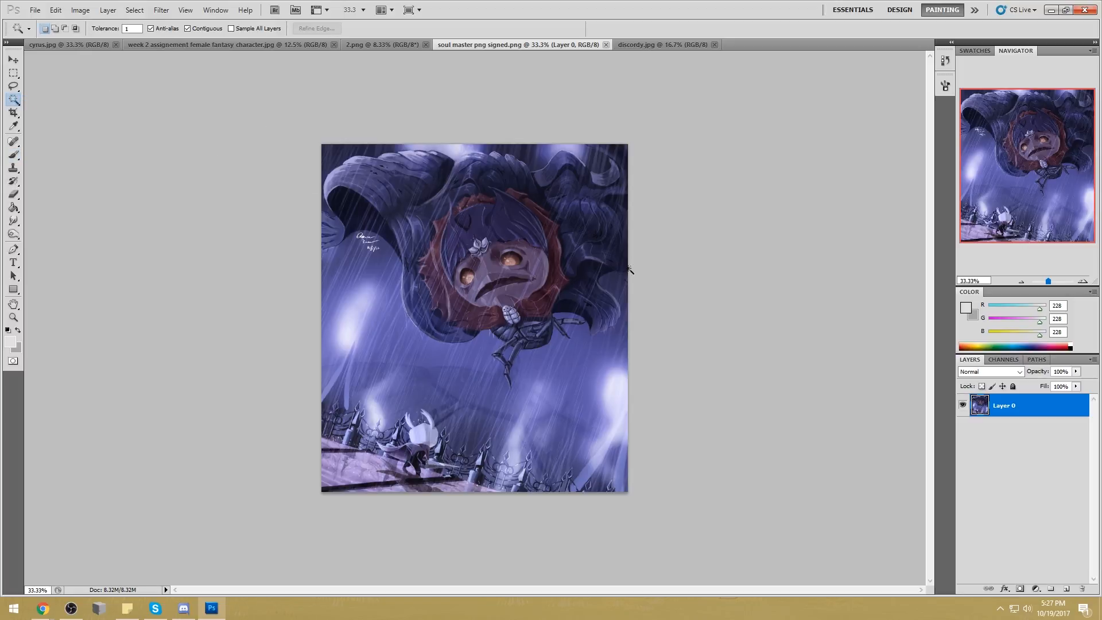
{"action": "left_click", "coordinate": [617, 285]}
{"action": "double_click", "coordinate": [132, 28]}
{"action": "type", "text": "5"}
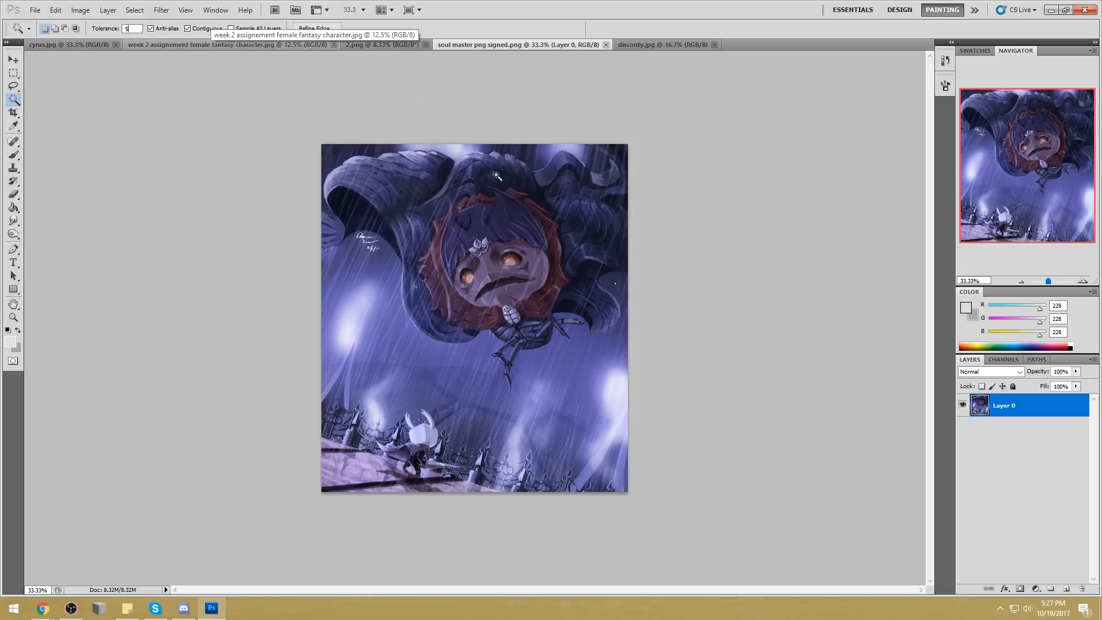
{"action": "type", "text": "0"}
{"action": "left_click", "coordinate": [614, 283]}
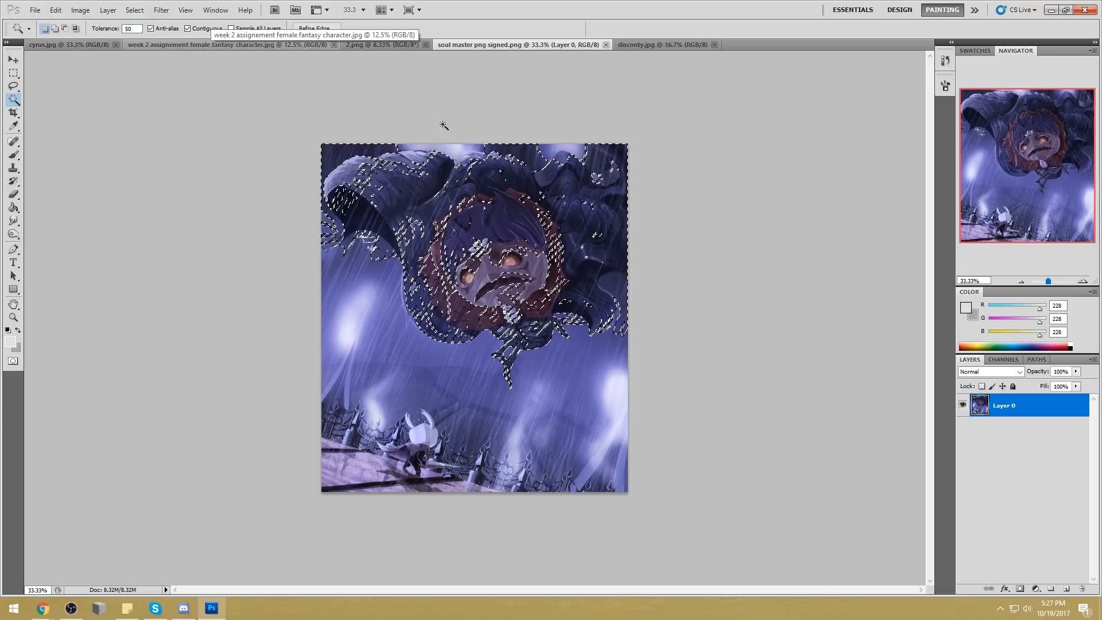
Retry the Magic Wand selection beside the lower-right cloak fold at tolerance 20, then clear it
{"action": "double_click", "coordinate": [132, 28]}
{"action": "type", "text": "2"}
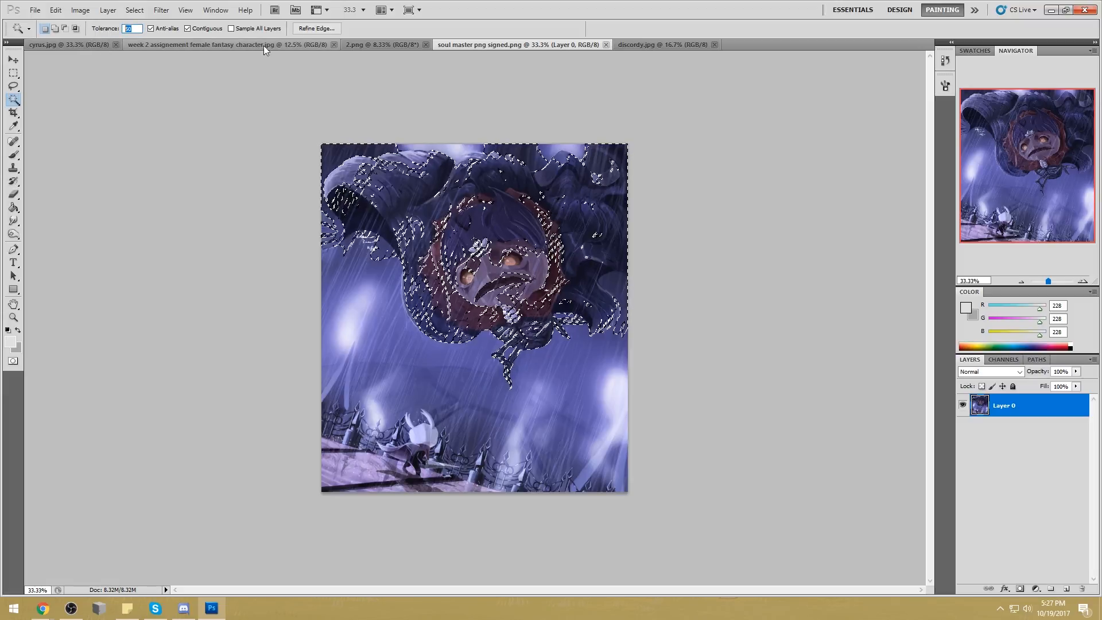
{"action": "type", "text": "0"}
{"action": "left_click", "coordinate": [722, 257]}
{"action": "left_click", "coordinate": [617, 283]}
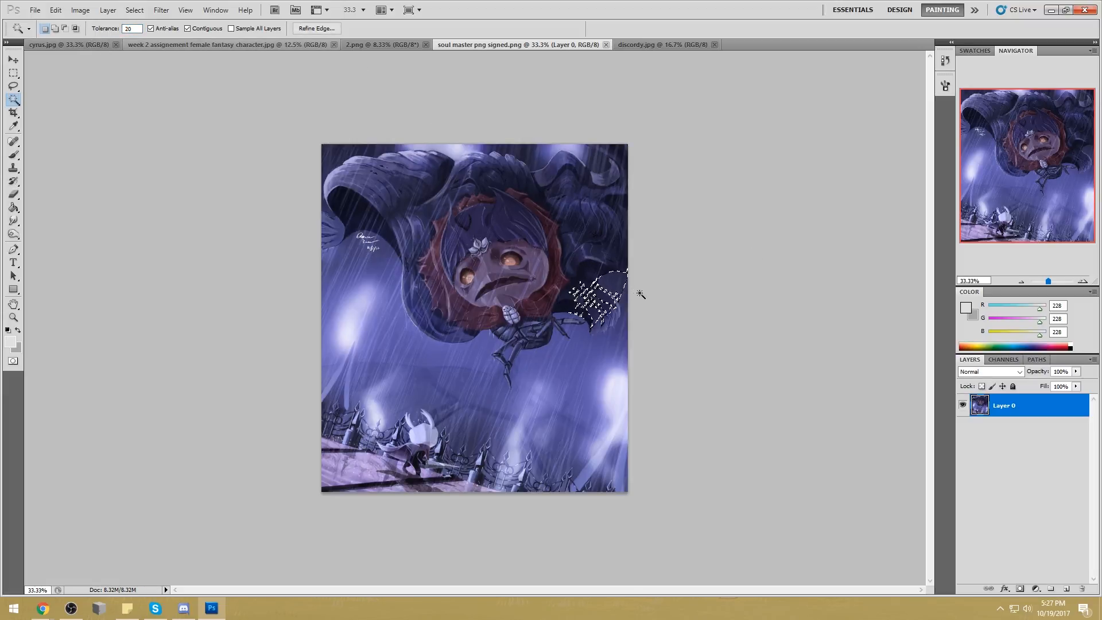
{"action": "left_click", "coordinate": [669, 277]}
Lasso the sky along the painting's right edge and beneath the cloak, tracing around the floating character's thin hands
{"action": "key", "text": "l"}
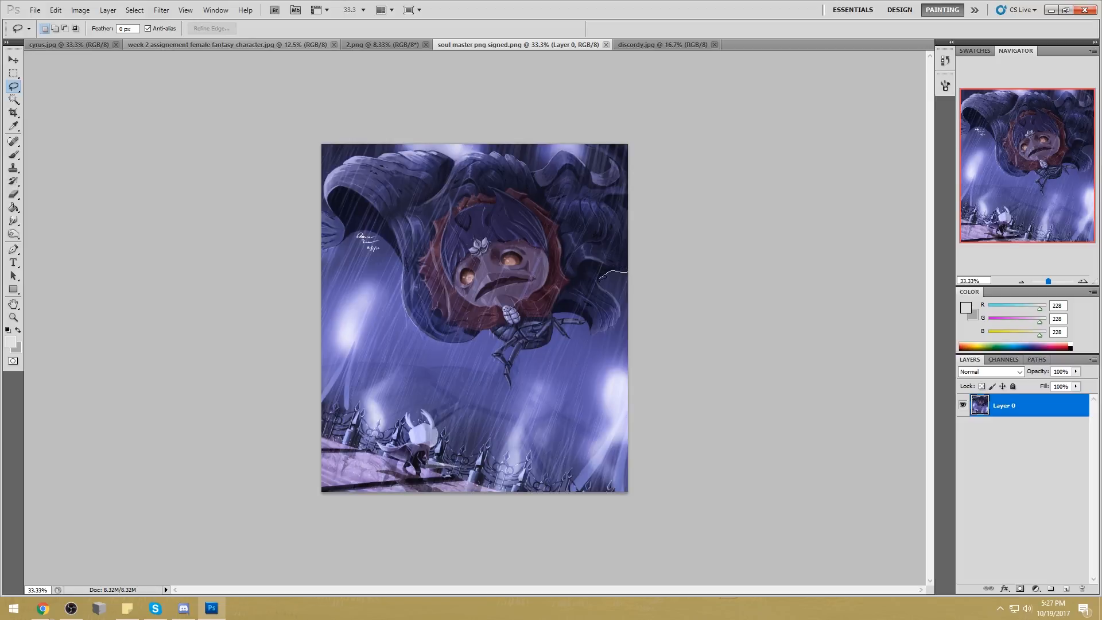
{"action": "left_click_drag", "start_coordinate": [619, 308], "coordinate": [725, 295]}
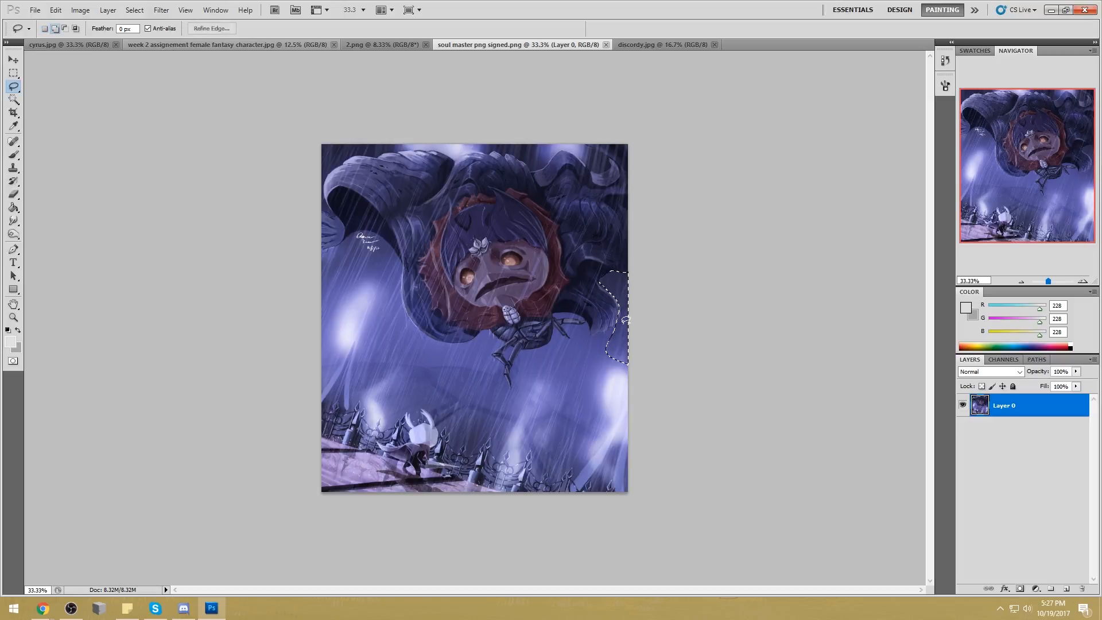
{"action": "mouse_move", "coordinate": [599, 330]}
{"action": "left_mouse_down"}
{"action": "mouse_move", "coordinate": [555, 313]}
{"action": "mouse_move", "coordinate": [579, 319]}
{"action": "mouse_move", "coordinate": [562, 322]}
{"action": "mouse_move", "coordinate": [615, 354]}
{"action": "mouse_move", "coordinate": [628, 323]}
{"action": "mouse_move", "coordinate": [568, 333]}
{"action": "left_mouse_up"}
{"action": "key", "text": "alt"}
{"action": "key", "text": "shift"}
{"action": "key", "text": "alt"}
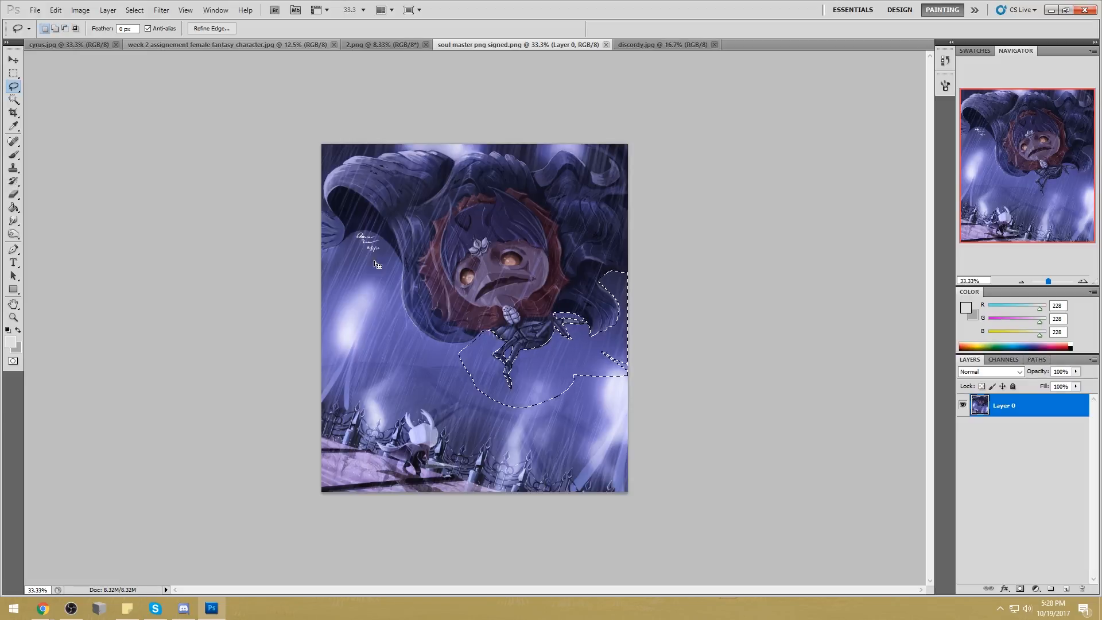
Add the sky under the cloak's left side to the lasso selection, following the cloak's lower edge
{"action": "key", "text": "alt"}
{"action": "mouse_move", "coordinate": [404, 270]}
{"action": "left_mouse_down"}
{"action": "mouse_move", "coordinate": [378, 279]}
{"action": "mouse_move", "coordinate": [418, 377]}
{"action": "left_mouse_up"}
{"action": "mouse_move", "coordinate": [476, 350]}
{"action": "left_mouse_down"}
{"action": "mouse_move", "coordinate": [425, 321]}
{"action": "mouse_move", "coordinate": [389, 259]}
{"action": "left_mouse_up"}
{"action": "left_click_drag", "start_coordinate": [410, 327], "coordinate": [400, 282]}
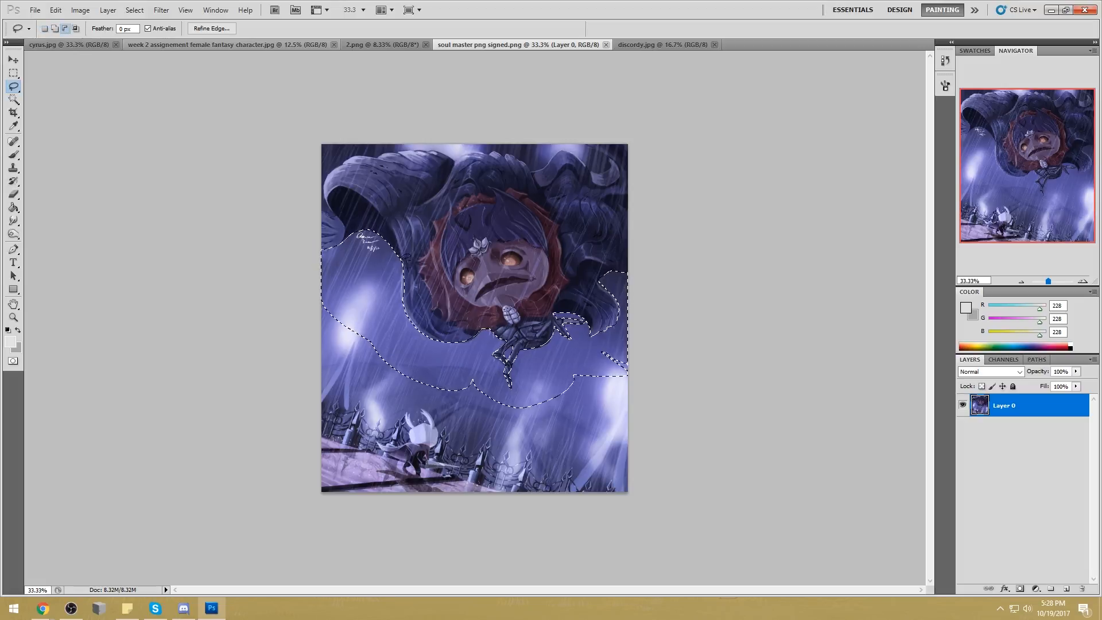
Add the sky strip above the cloak to the selection, from the painting's upper-left corner to the middle
{"action": "key", "text": "shift"}
{"action": "left_click_drag", "start_coordinate": [392, 169], "coordinate": [350, 162]}
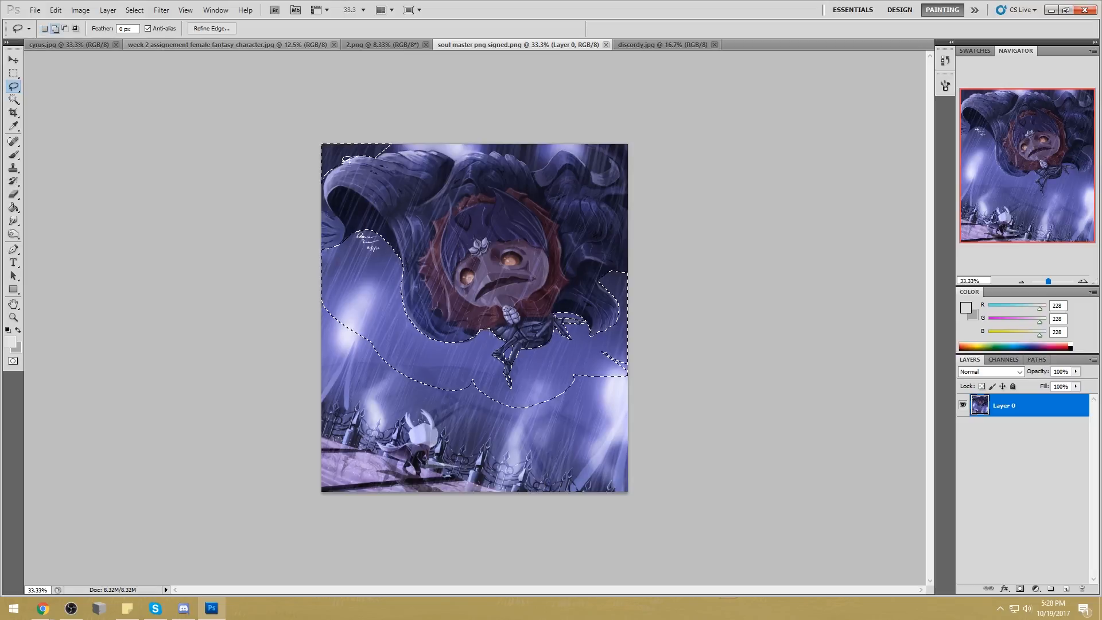
{"action": "key", "text": "alt"}
{"action": "key", "text": "alt"}
{"action": "key", "text": "shift"}
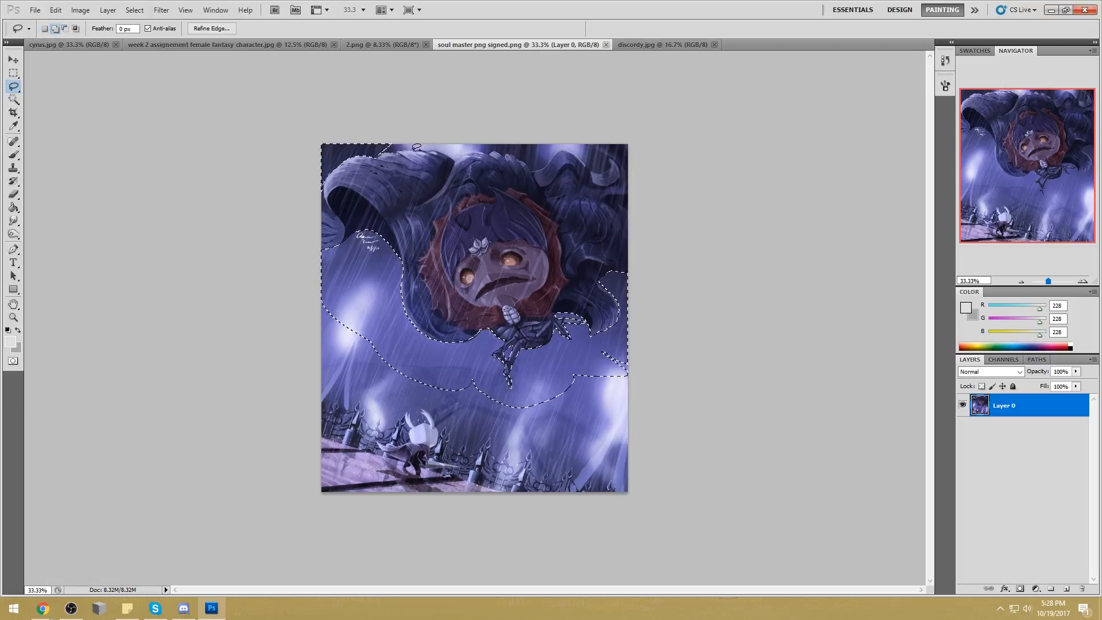
{"action": "mouse_move", "coordinate": [394, 127]}
{"action": "left_mouse_down"}
{"action": "mouse_move", "coordinate": [456, 141]}
{"action": "mouse_move", "coordinate": [428, 147]}
{"action": "left_mouse_up"}
{"action": "mouse_move", "coordinate": [493, 150]}
{"action": "left_mouse_down"}
{"action": "mouse_move", "coordinate": [458, 138]}
{"action": "mouse_move", "coordinate": [431, 147]}
{"action": "left_mouse_up"}
{"action": "left_click_drag", "start_coordinate": [493, 147], "coordinate": [489, 115]}
{"action": "key", "text": "alt"}
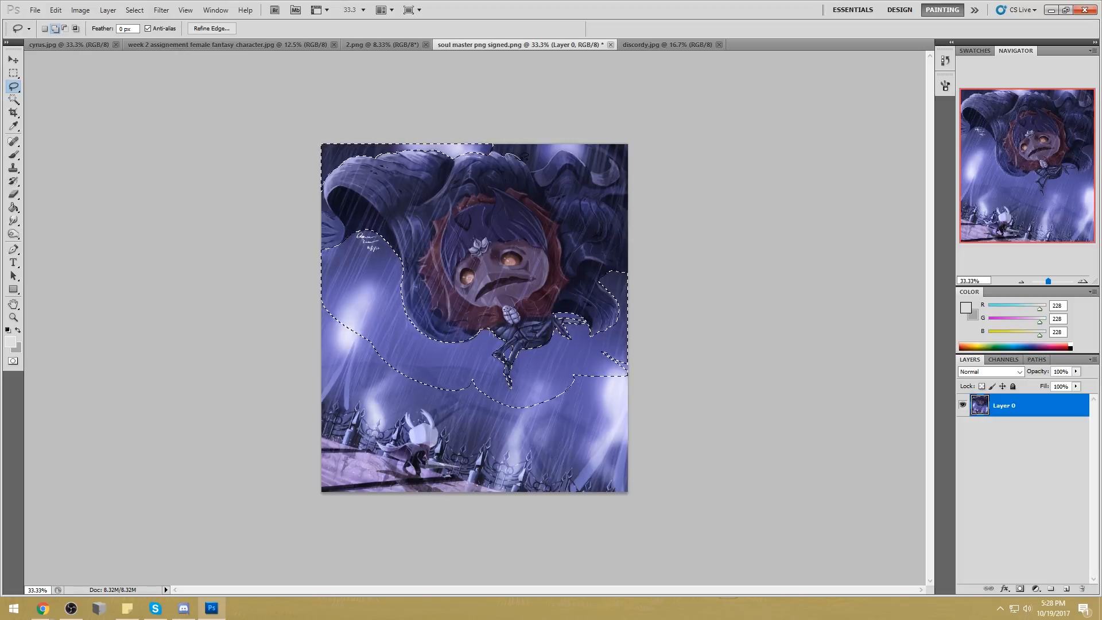
Add the sky around the upper-right cloak folds and the remaining lower background to the selection
{"action": "key", "text": "alt"}
{"action": "key", "text": "shift"}
{"action": "left_click_drag", "start_coordinate": [553, 151], "coordinate": [535, 163]}
{"action": "key", "text": "alt"}
{"action": "left_click_drag", "start_coordinate": [519, 161], "coordinate": [517, 172]}
{"action": "key", "text": "shift"}
{"action": "key", "text": "alt"}
{"action": "left_click_drag", "start_coordinate": [565, 165], "coordinate": [592, 148]}
{"action": "mouse_move", "coordinate": [597, 147]}
{"action": "left_mouse_down"}
{"action": "mouse_move", "coordinate": [621, 147]}
{"action": "mouse_move", "coordinate": [608, 163]}
{"action": "mouse_move", "coordinate": [575, 156]}
{"action": "mouse_move", "coordinate": [606, 167]}
{"action": "mouse_move", "coordinate": [602, 139]}
{"action": "mouse_move", "coordinate": [620, 158]}
{"action": "mouse_move", "coordinate": [591, 148]}
{"action": "mouse_move", "coordinate": [635, 169]}
{"action": "mouse_move", "coordinate": [616, 104]}
{"action": "left_mouse_up"}
{"action": "key", "text": "shift"}
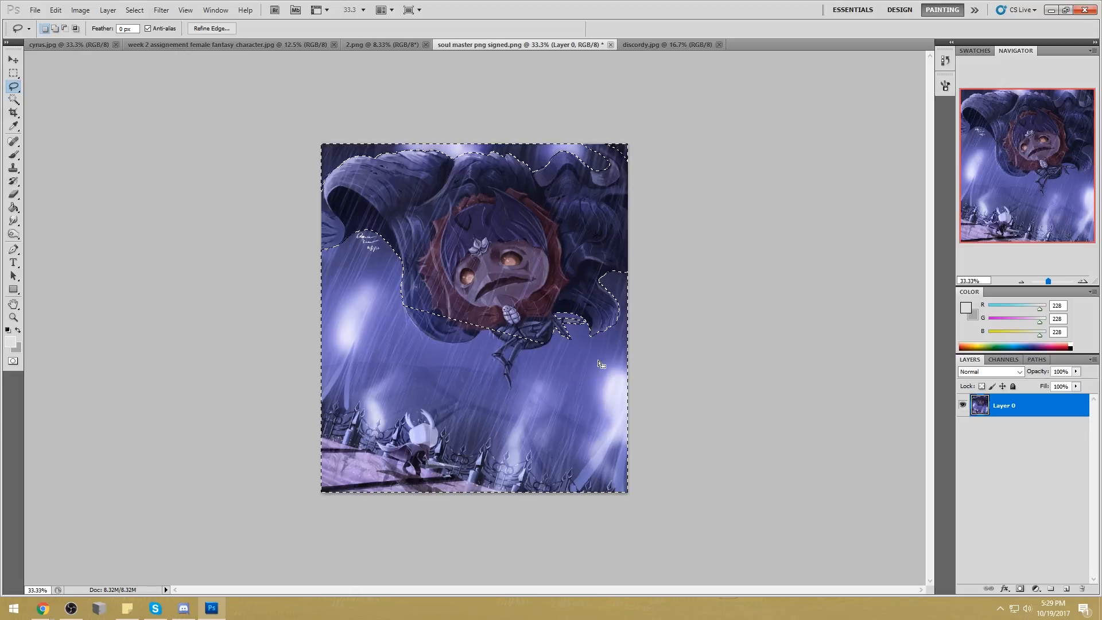
{"action": "mouse_move", "coordinate": [627, 352]}
{"action": "left_mouse_down"}
{"action": "mouse_move", "coordinate": [470, 379]}
{"action": "mouse_move", "coordinate": [324, 270]}
{"action": "mouse_move", "coordinate": [266, 477]}
{"action": "mouse_move", "coordinate": [643, 350]}
{"action": "left_mouse_up"}
Invert the selection to the floating character and fill it with the light grey foreground colour on a new layer
{"action": "left_click", "coordinate": [1067, 589]}
{"action": "key", "text": "i"}
{"action": "left_click", "coordinate": [966, 308]}
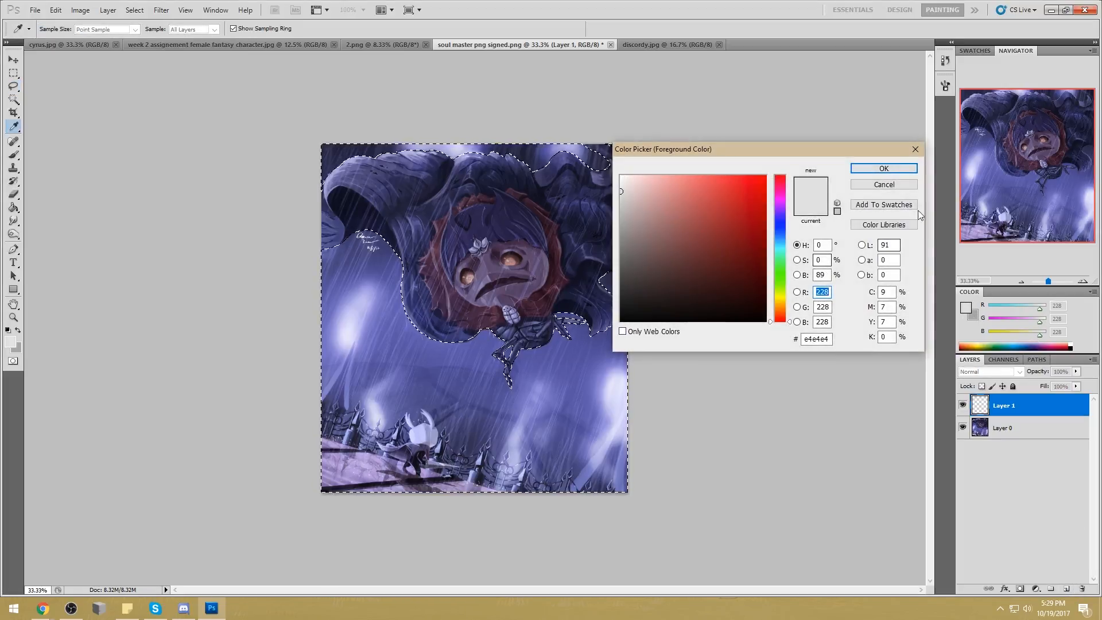
{"action": "left_click", "coordinate": [883, 185]}
{"action": "key", "text": "m"}
{"action": "right_click", "coordinate": [617, 262]}
{"action": "key", "text": "Escape"}
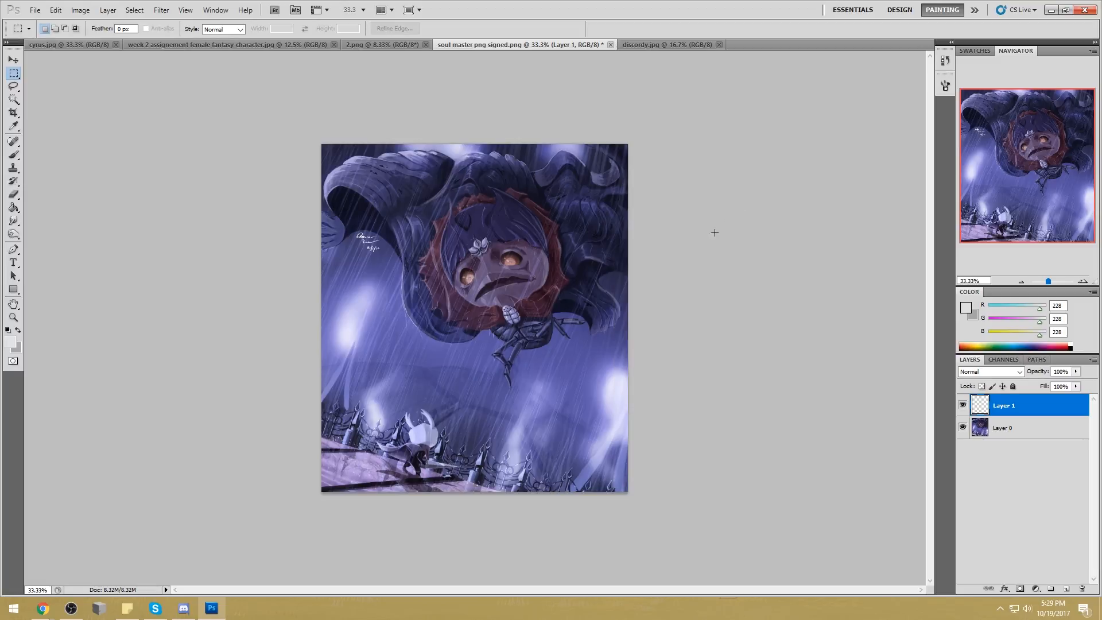
{"action": "right_click", "coordinate": [638, 266]}
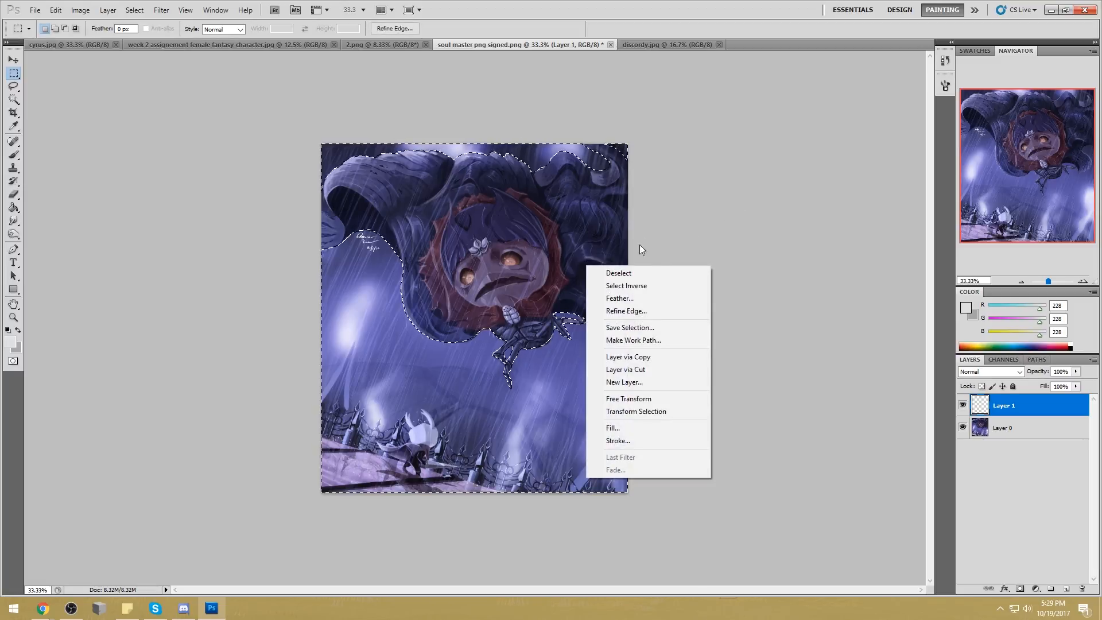
{"action": "left_click", "coordinate": [646, 286]}
{"action": "key", "text": "g"}
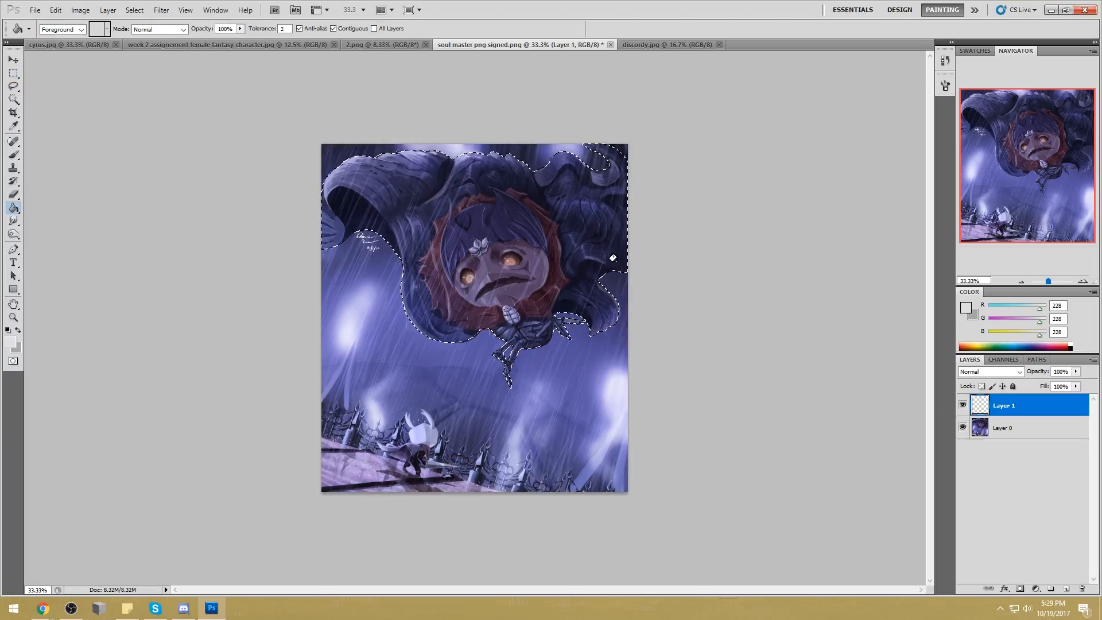
{"action": "left_click", "coordinate": [622, 256]}
Restore the character selection, hide Layer 1 and make Layer 0 active
{"action": "key", "text": "m"}
{"action": "right_click", "coordinate": [560, 276]}
{"action": "left_click", "coordinate": [631, 281]}
{"action": "key", "text": "ctrl+shift+d"}
{"action": "key", "text": "v"}
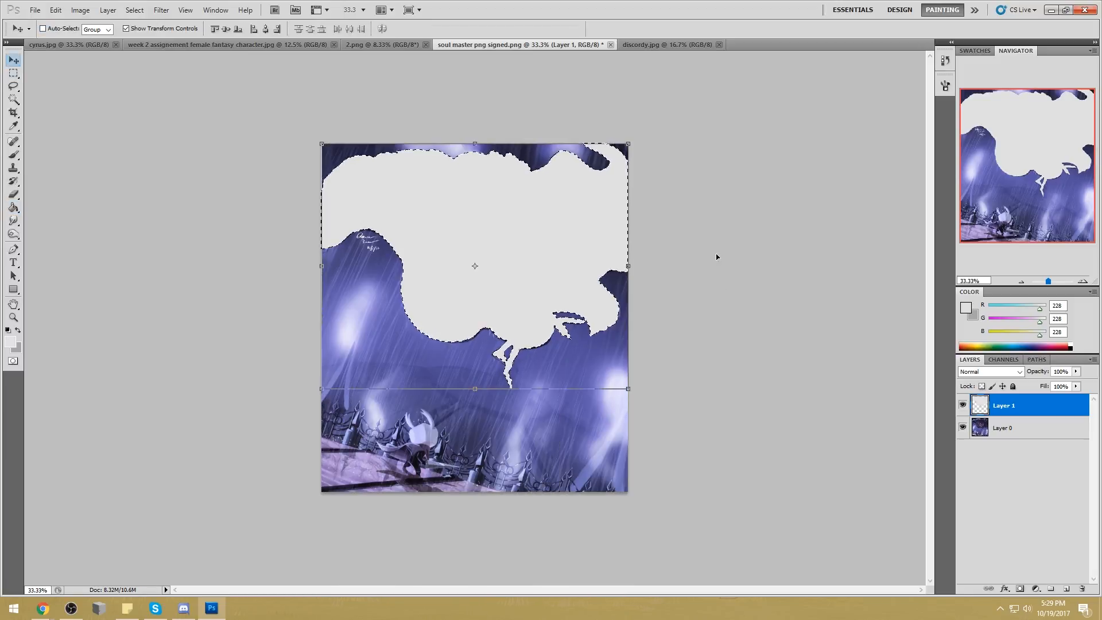
{"action": "left_click", "coordinate": [962, 405]}
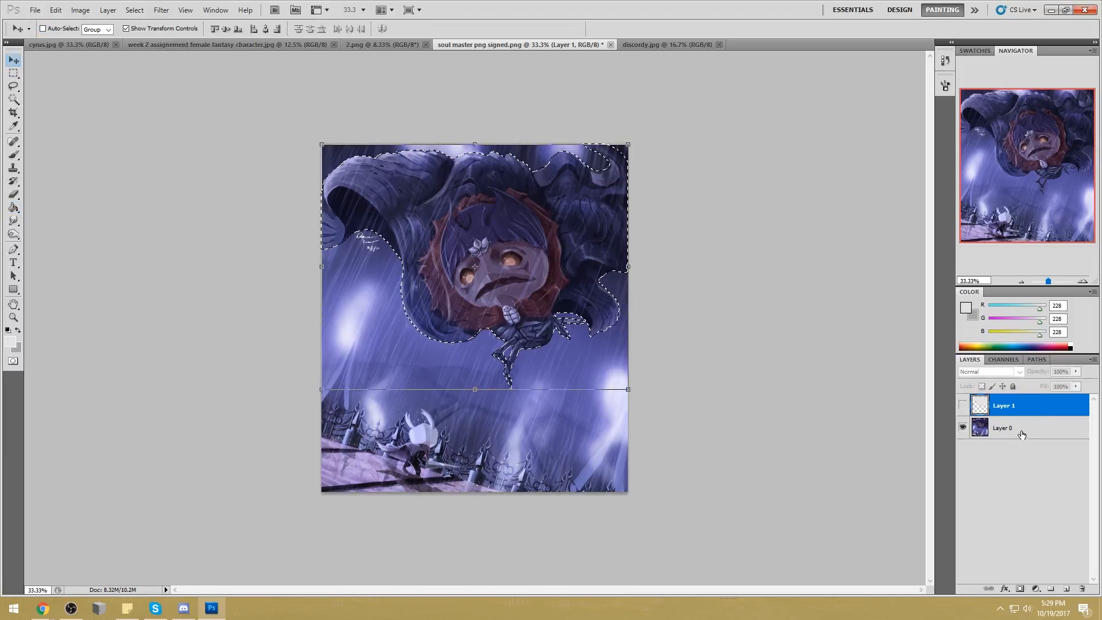
{"action": "left_click", "coordinate": [1027, 430]}
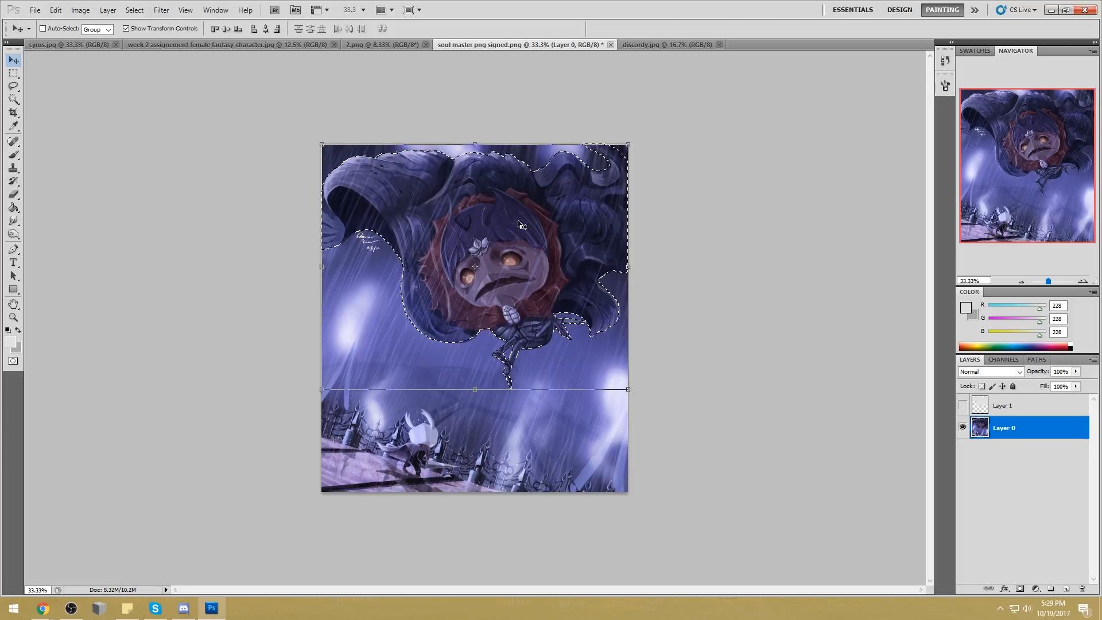
Set up the Brush with a dark blue sampled from the character, Darken mode and a size of 1700
{"action": "key", "text": "b"}
{"action": "left_click", "coordinate": [568, 327], "text": "alt"}
{"action": "left_click", "coordinate": [170, 29]}
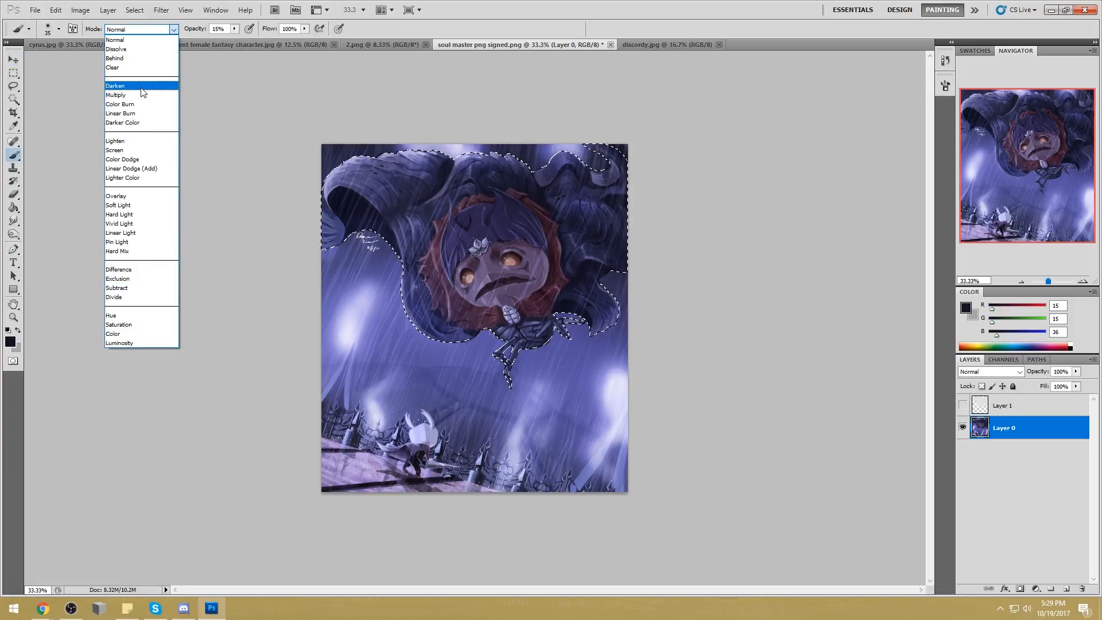
{"action": "left_click", "coordinate": [143, 86]}
{"action": "key", "text": "bracketright"}
{"action": "key", "text": "bracketright"}
{"action": "key", "text": "bracketright"}
{"action": "key", "text": "bracketright"}
{"action": "key", "text": "bracketright"}
{"action": "key", "text": "bracketright"}
{"action": "key", "text": "bracketright"}
{"action": "key", "text": "bracketright"}
{"action": "key", "text": "bracketright"}
{"action": "key", "text": "bracketright"}
{"action": "key", "text": "bracketright"}
{"action": "key", "text": "bracketright"}
{"action": "key", "text": "bracketright"}
{"action": "key", "text": "bracketright"}
{"action": "key", "text": "bracketright"}
{"action": "key", "text": "bracketright"}
{"action": "key", "text": "bracketright"}
{"action": "key", "text": "bracketright"}
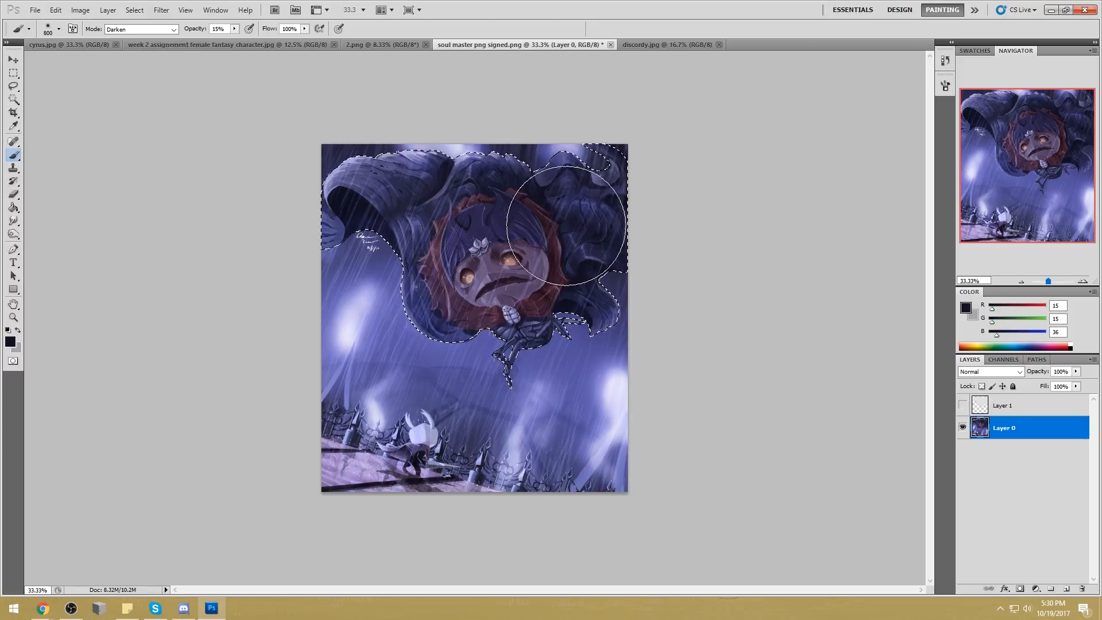
{"action": "key", "text": "bracketright"}
{"action": "key", "text": "bracketright"}
{"action": "key", "text": "bracketright"}
{"action": "key", "text": "bracketright"}
{"action": "key", "text": "bracketright"}
{"action": "key", "text": "bracketright"}
{"action": "key", "text": "bracketright"}
{"action": "key", "text": "bracketright"}
{"action": "key", "text": "bracketright"}
Darken the cloak's right side with a sampled dark blue at 6% brush opacity
{"action": "left_click", "coordinate": [234, 29]}
{"action": "left_click", "coordinate": [229, 40]}
{"action": "left_click", "coordinate": [535, 206], "text": "alt"}
{"action": "mouse_move", "coordinate": [595, 218]}
{"action": "left_mouse_down"}
{"action": "mouse_move", "coordinate": [397, 179]}
{"action": "mouse_move", "coordinate": [662, 234]}
{"action": "left_mouse_up"}
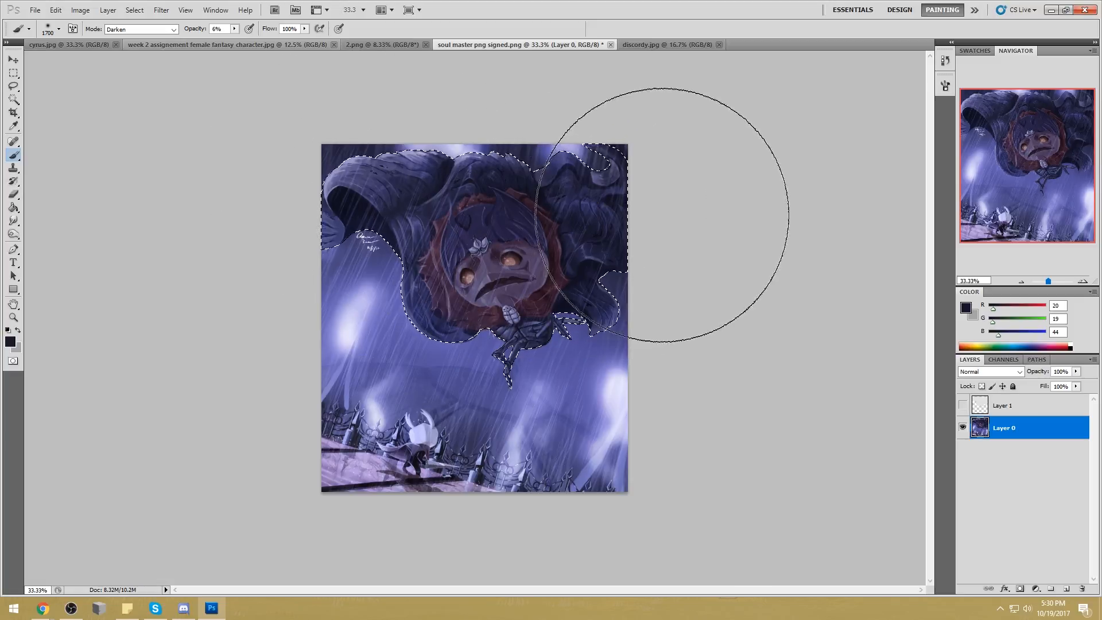
Invert the selection to the background on Layer 0 and hide the selection edges
{"action": "key", "text": "alt+bracketright"}
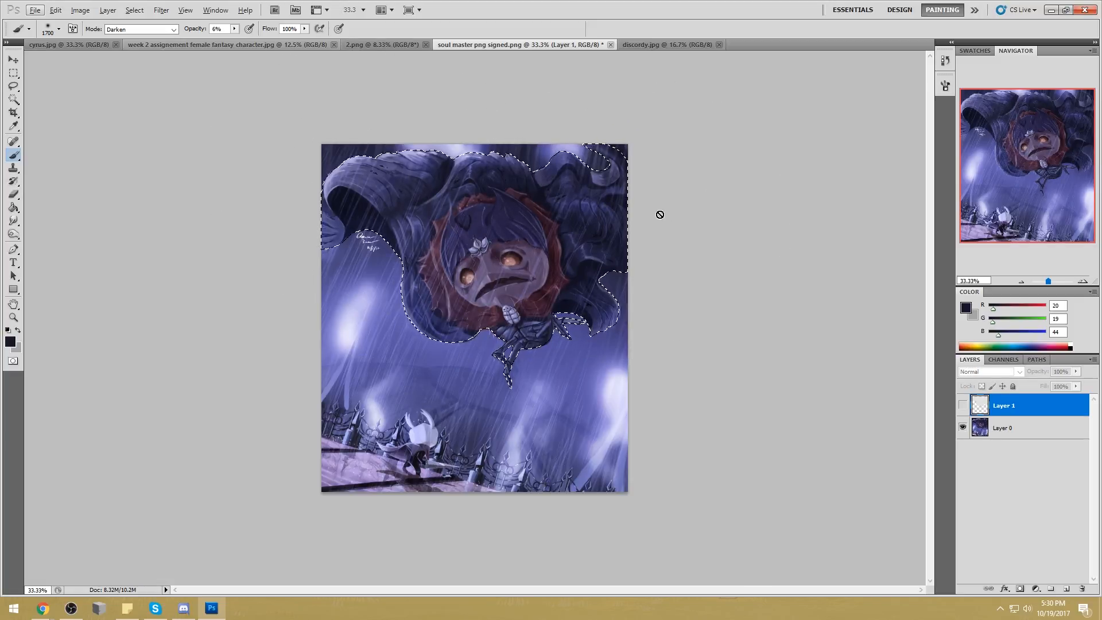
{"action": "left_click", "coordinate": [1045, 428]}
{"action": "key", "text": "m"}
{"action": "right_click", "coordinate": [539, 250]}
{"action": "left_click", "coordinate": [574, 270]}
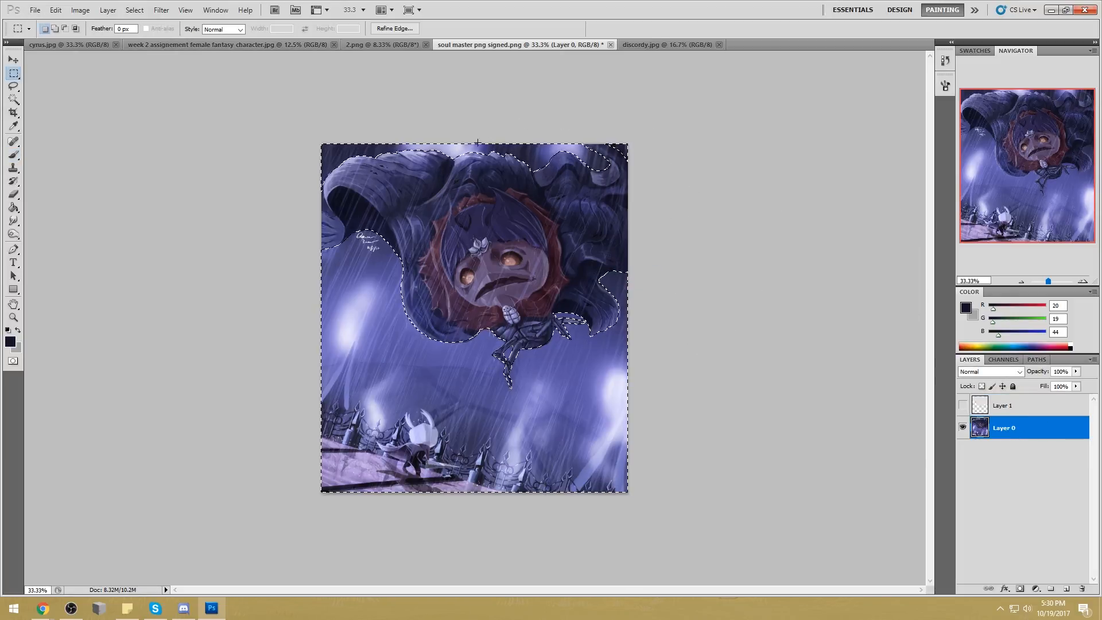
{"action": "key", "text": "b"}
{"action": "key", "text": "ctrl+h"}
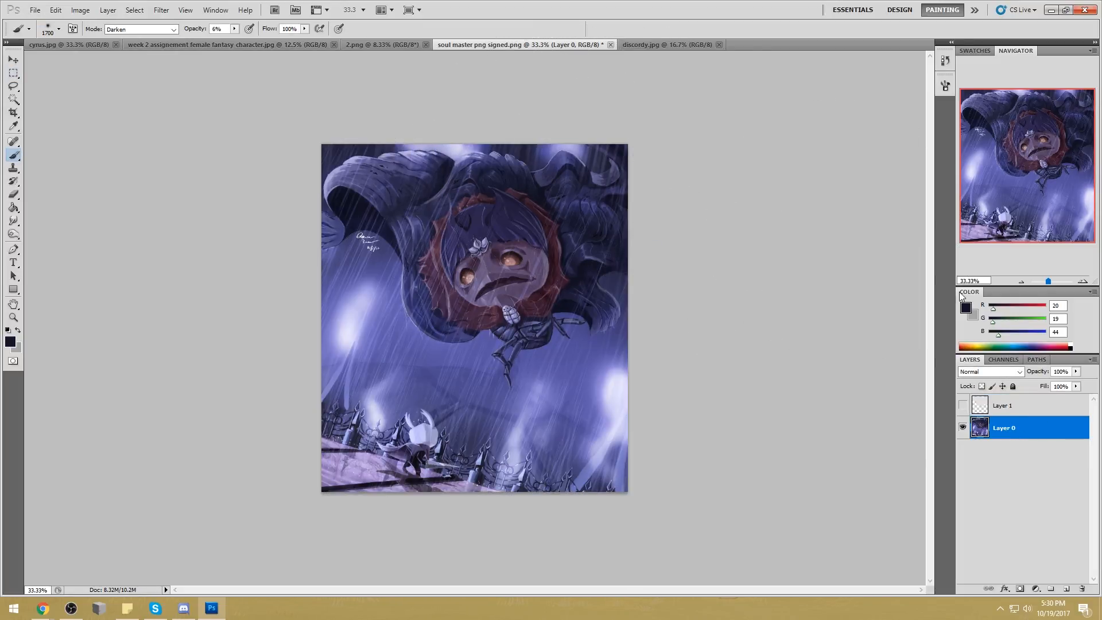
Brighten the background around the character with a Color Dodge brush using the near-white colour f3f3fa
{"action": "left_click", "coordinate": [965, 307]}
{"action": "left_click_drag", "start_coordinate": [644, 198], "coordinate": [624, 177]}
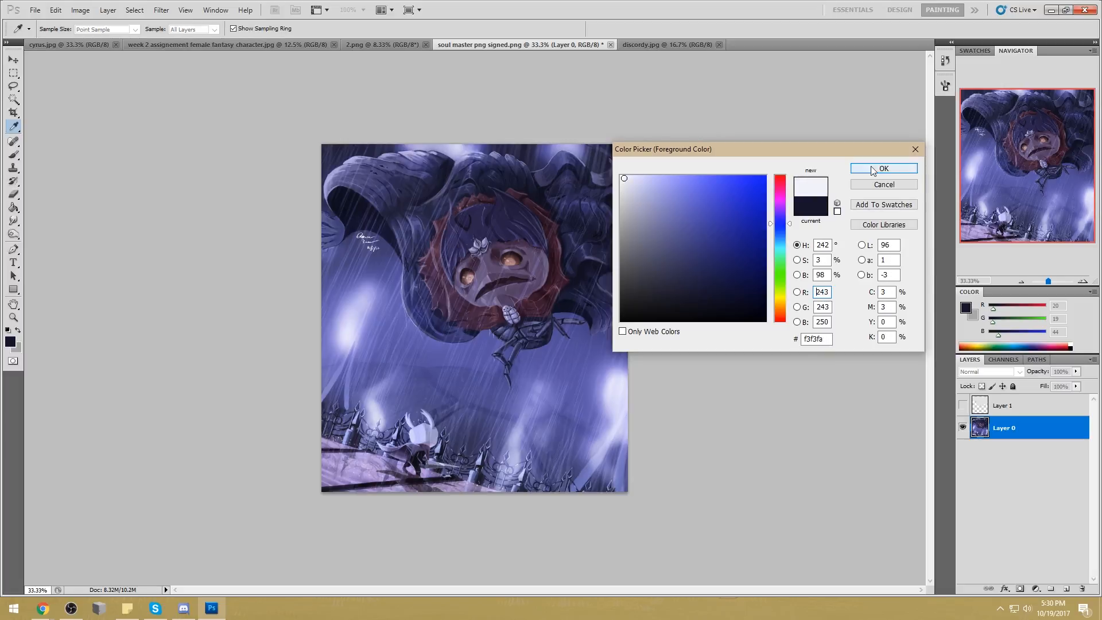
{"action": "left_click", "coordinate": [871, 170]}
{"action": "left_click", "coordinate": [142, 28]}
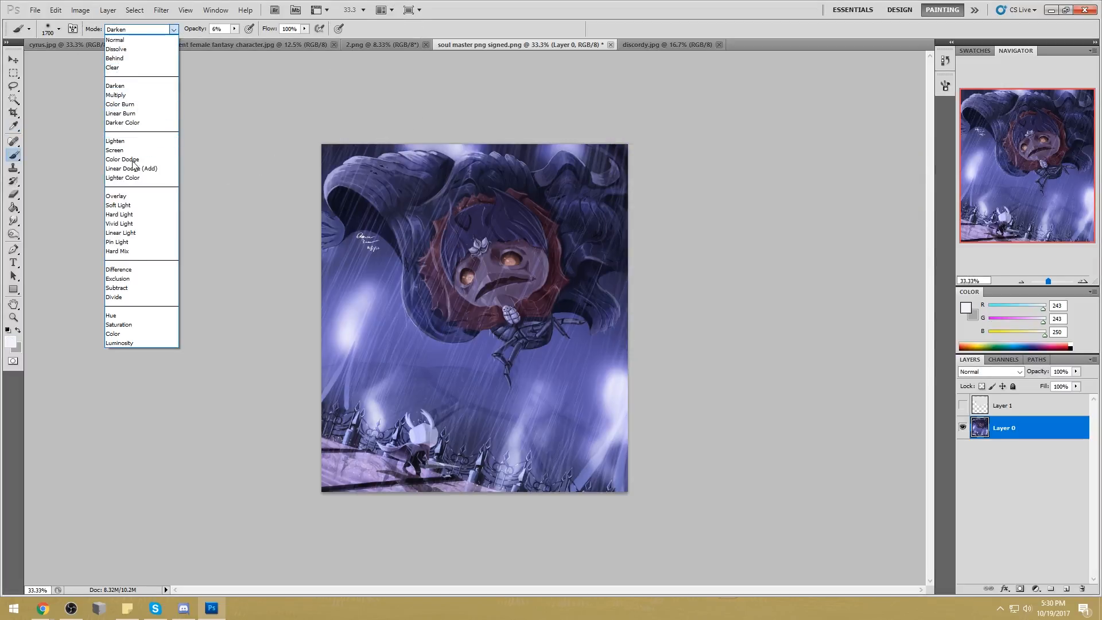
{"action": "left_click", "coordinate": [142, 160]}
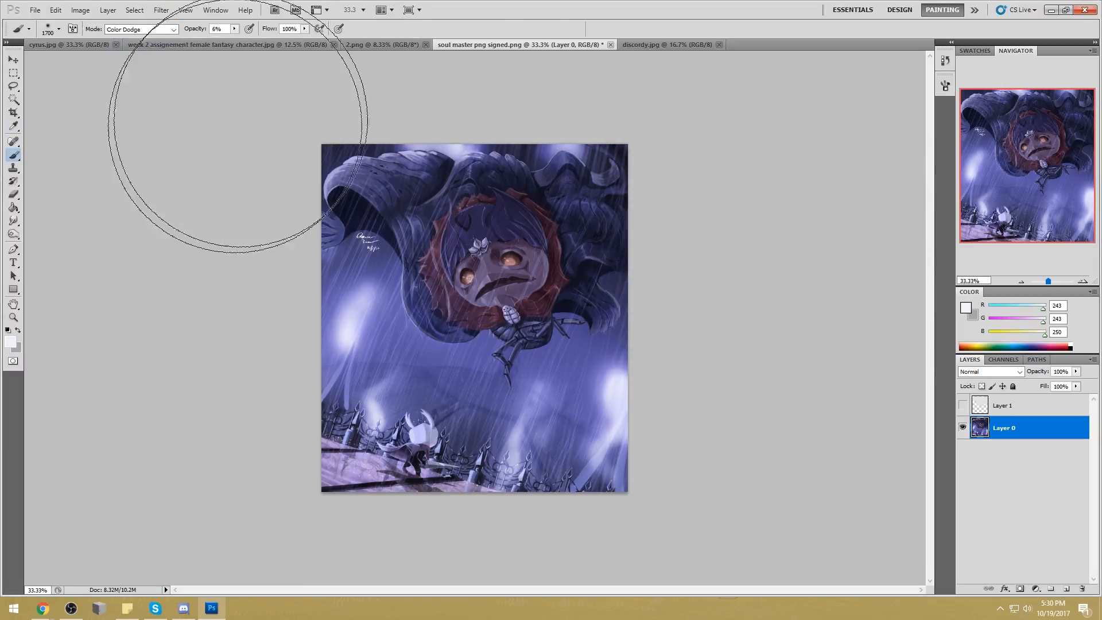
{"action": "mouse_move", "coordinate": [605, 315]}
{"action": "left_mouse_down"}
{"action": "mouse_move", "coordinate": [360, 252]}
{"action": "mouse_move", "coordinate": [645, 293]}
{"action": "mouse_move", "coordinate": [495, 198]}
{"action": "mouse_move", "coordinate": [404, 270]}
{"action": "left_mouse_up"}
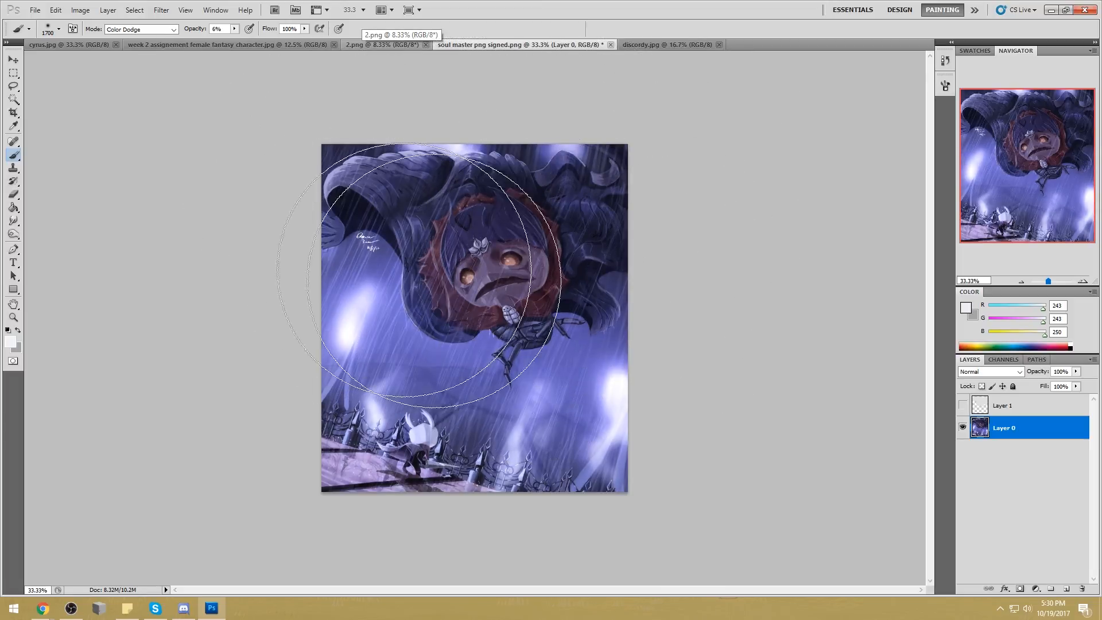
Brush a pale lavender sampled from the left glow over the upper-left background in Normal mode at 16% opacity
{"action": "left_click", "coordinate": [362, 305], "text": "alt"}
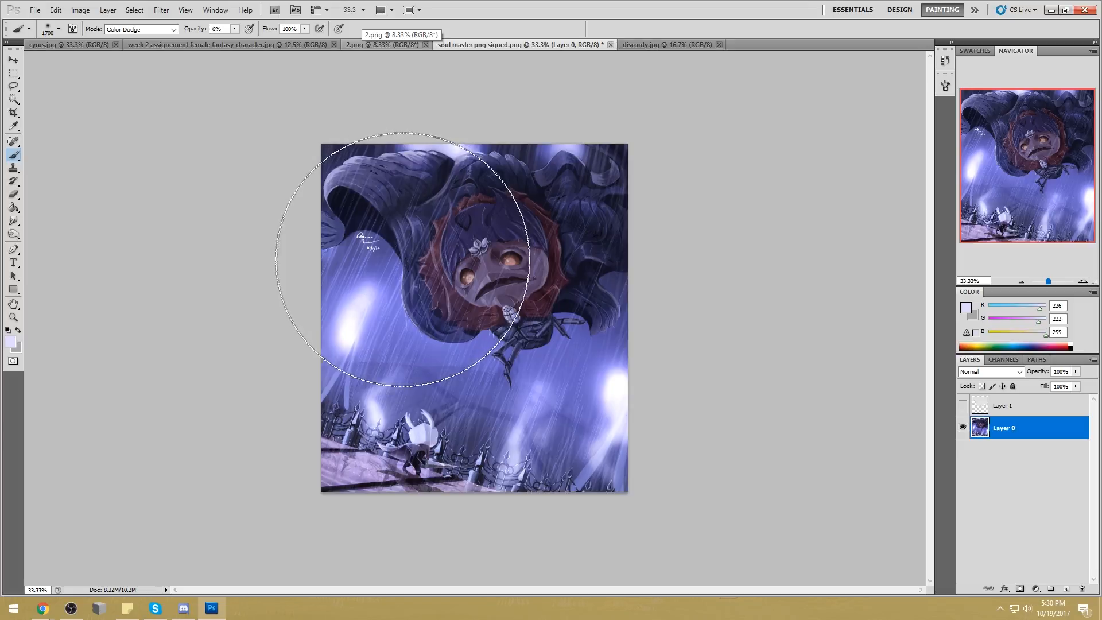
{"action": "left_click", "coordinate": [153, 30]}
{"action": "left_click", "coordinate": [158, 41]}
{"action": "key", "text": "1"}
{"action": "key", "text": "6"}
{"action": "mouse_move", "coordinate": [379, 179]}
{"action": "left_mouse_down"}
{"action": "mouse_move", "coordinate": [520, 129]}
{"action": "mouse_move", "coordinate": [502, 183]}
{"action": "mouse_move", "coordinate": [402, 182]}
{"action": "left_mouse_up"}
Set the foreground colour to light blue d6e3ff and brush it over the upper-right background at 16% opacity
{"action": "left_click", "coordinate": [357, 308], "text": "alt"}
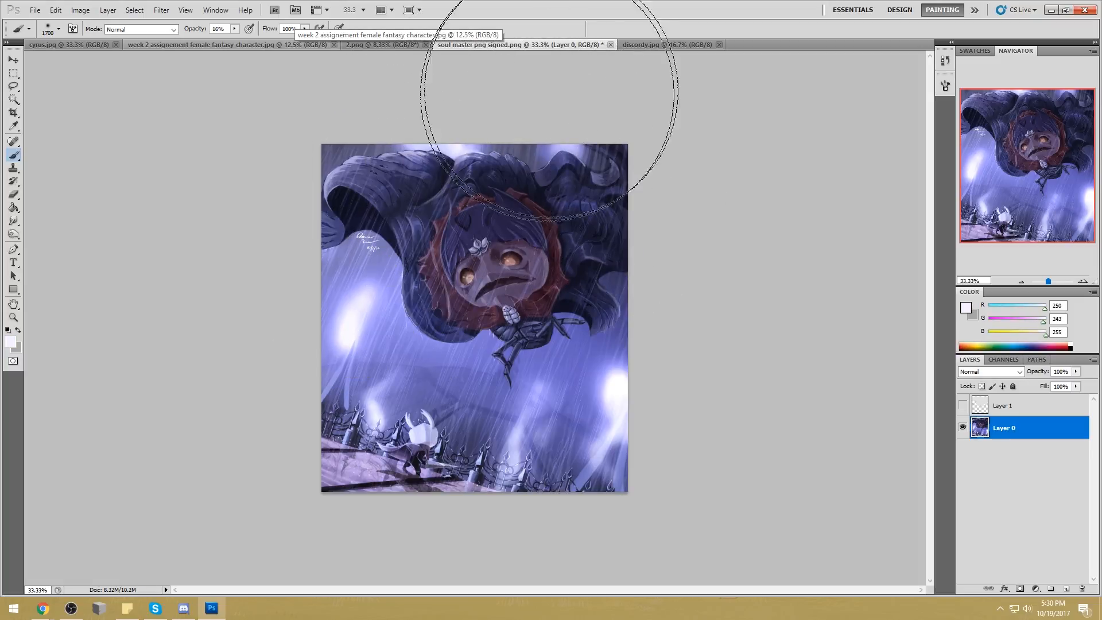
{"action": "left_click", "coordinate": [966, 307]}
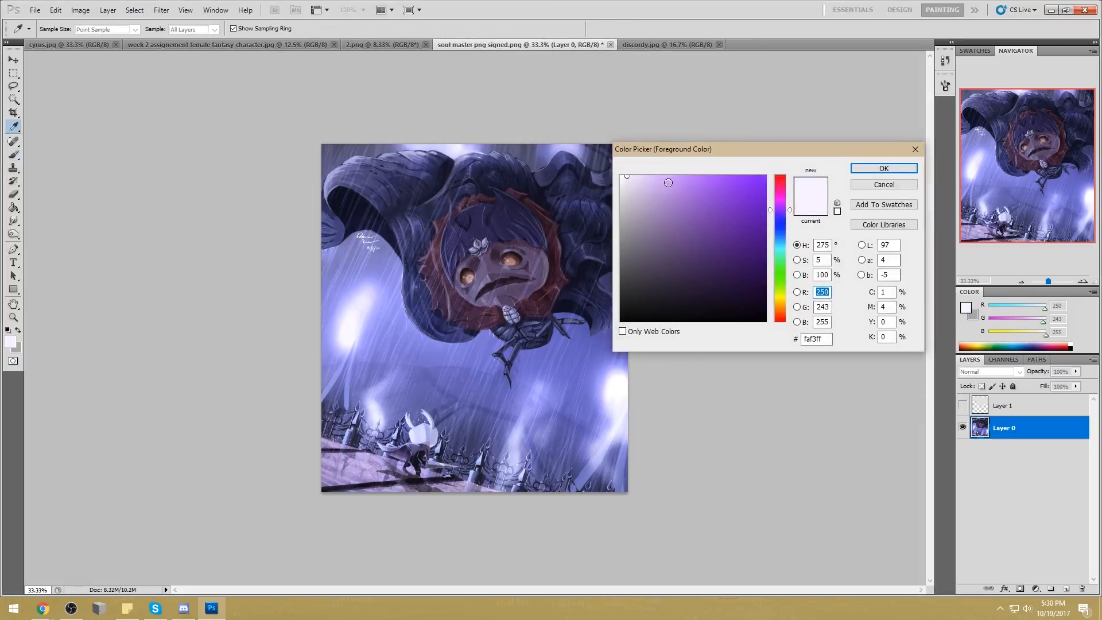
{"action": "left_click_drag", "start_coordinate": [780, 248], "coordinate": [781, 250]}
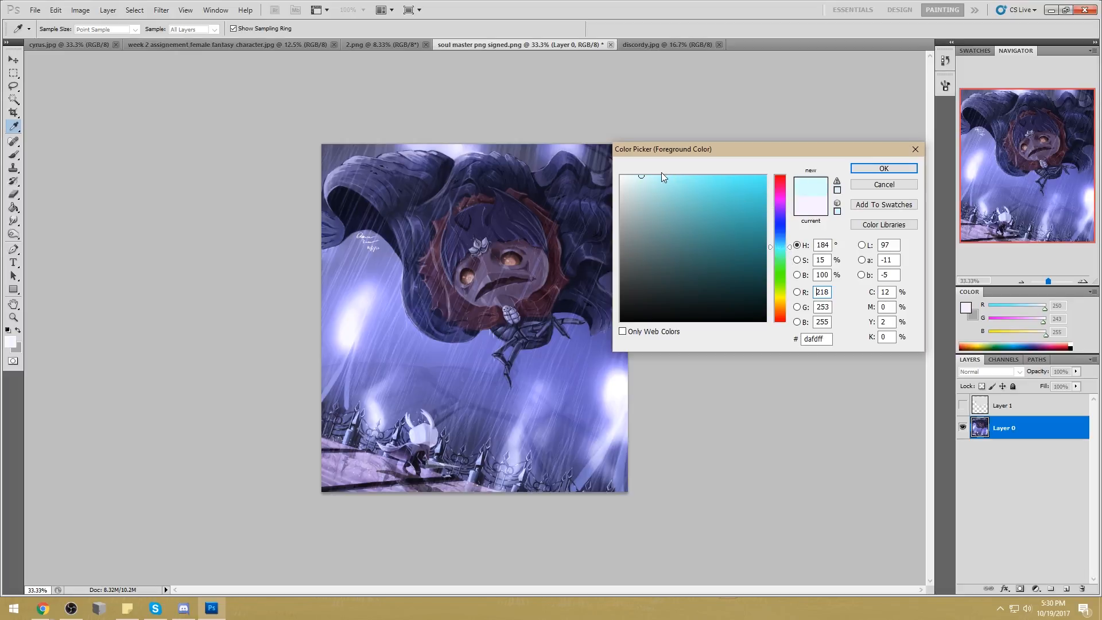
{"action": "left_click", "coordinate": [790, 251]}
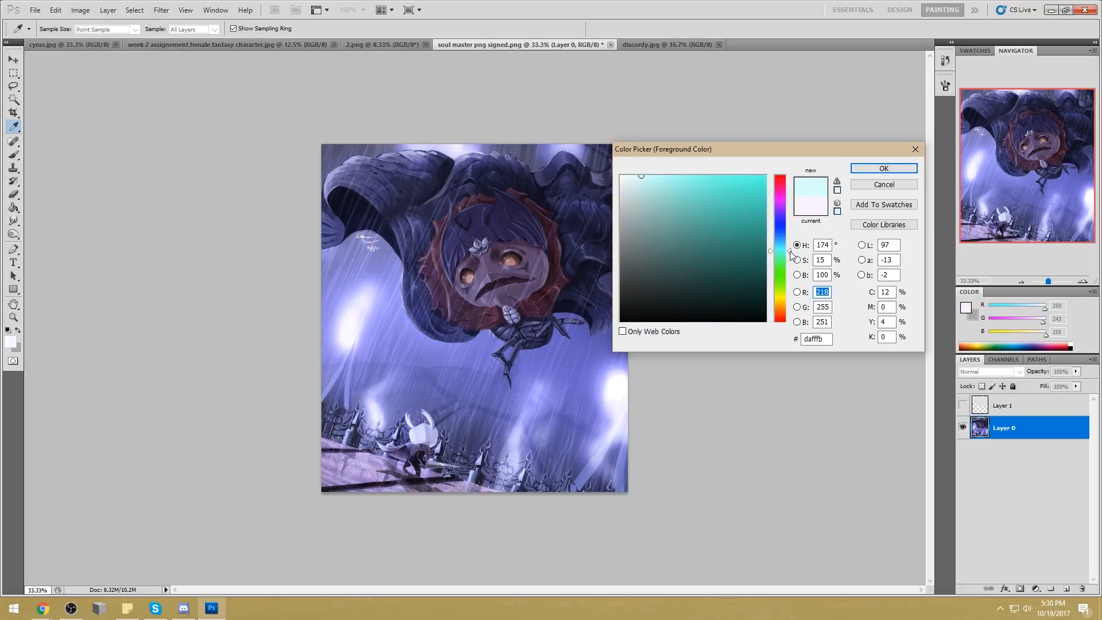
{"action": "left_click_drag", "start_coordinate": [791, 254], "coordinate": [794, 234]}
{"action": "left_click", "coordinate": [642, 175]}
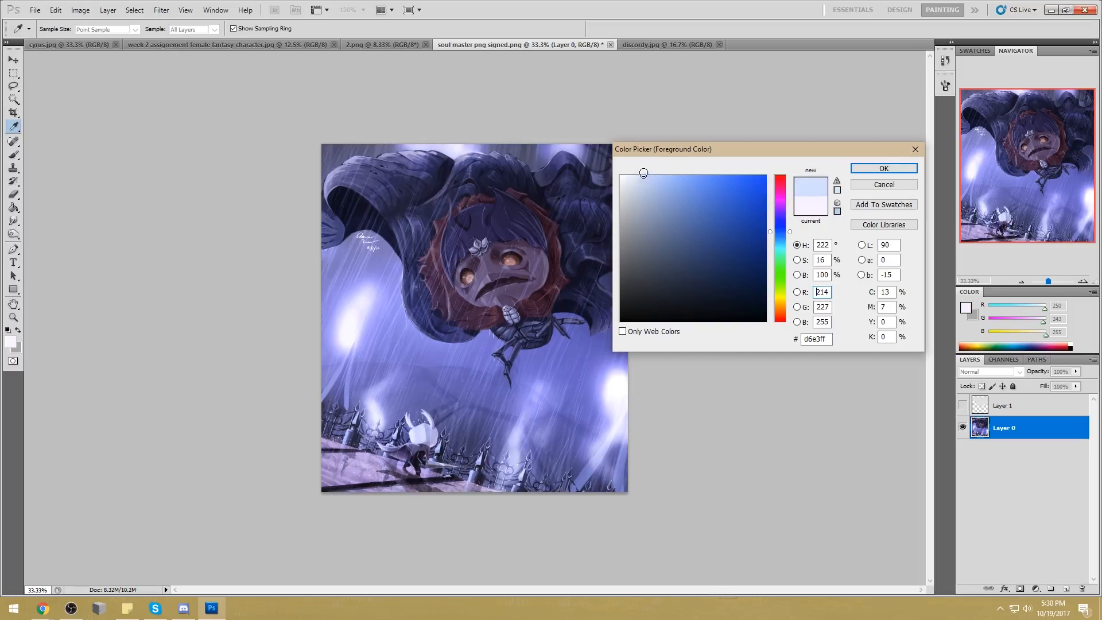
{"action": "left_click", "coordinate": [884, 168]}
{"action": "key", "text": "b"}
{"action": "mouse_move", "coordinate": [572, 179]}
{"action": "left_mouse_down"}
{"action": "mouse_move", "coordinate": [602, 177]}
{"action": "mouse_move", "coordinate": [588, 196]}
{"action": "left_mouse_up"}
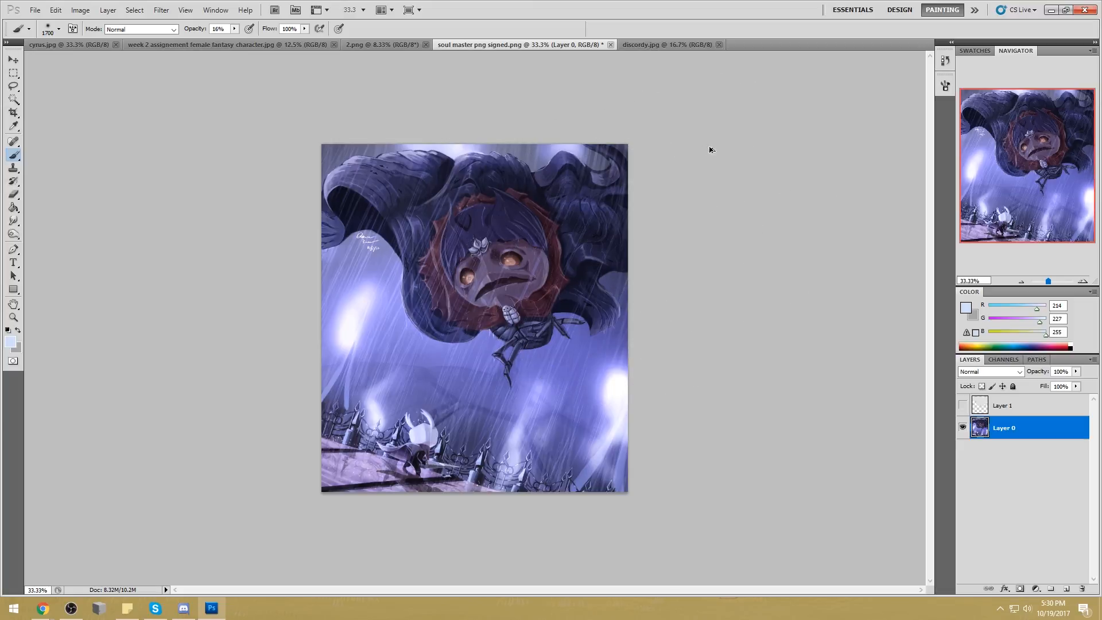
Brush a pale lavender sampled from the glows over the right and middle background below the character
{"action": "left_click", "coordinate": [614, 376], "text": "alt"}
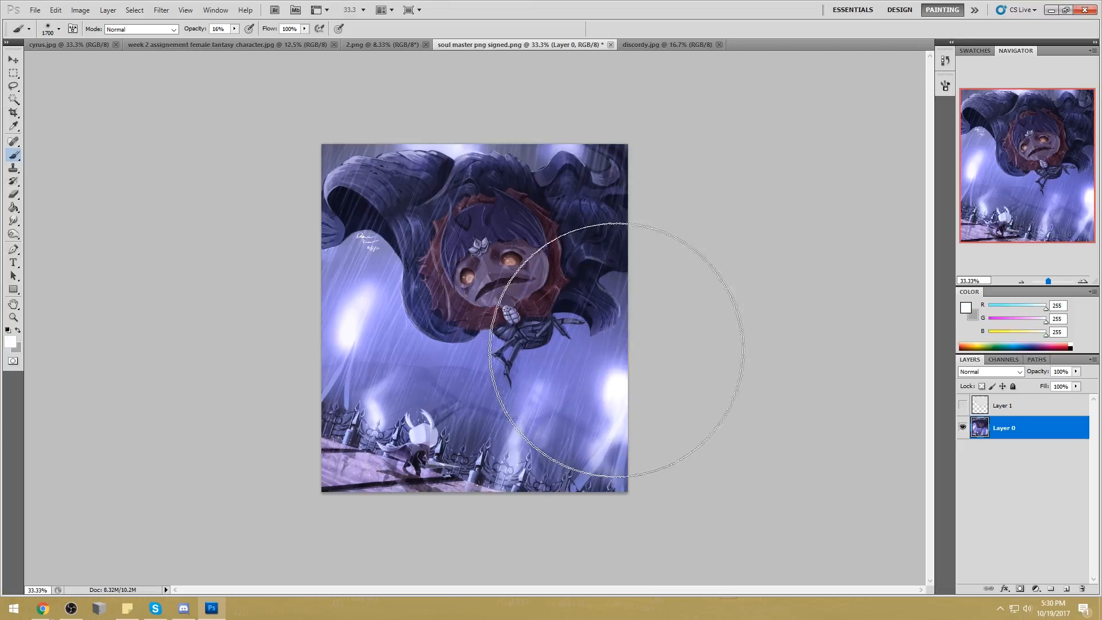
{"action": "left_click", "coordinate": [614, 369], "text": "alt"}
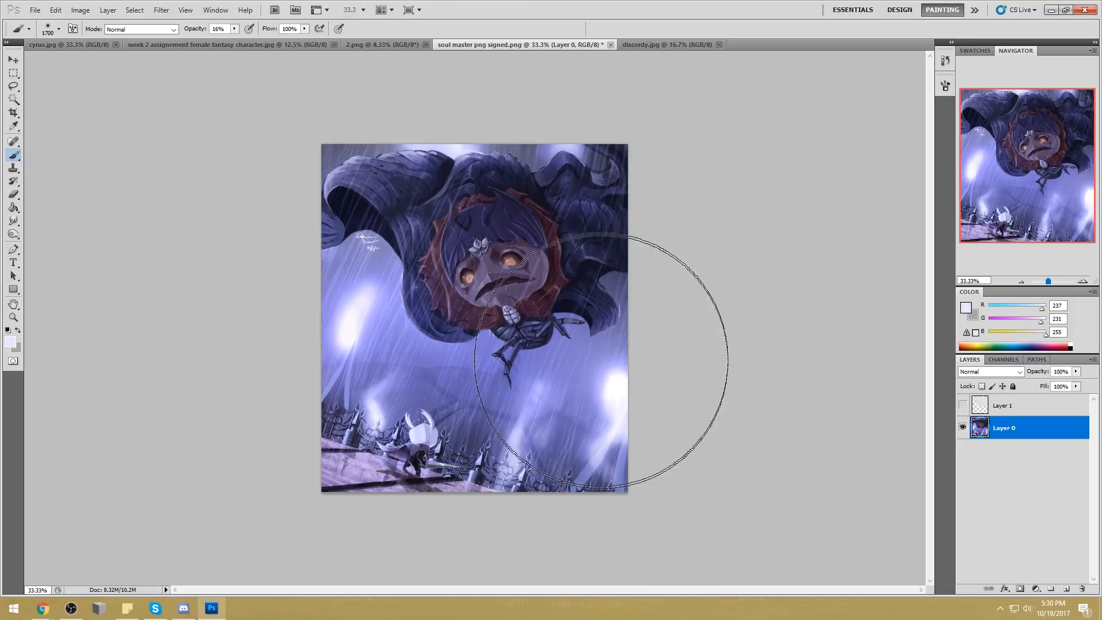
{"action": "left_click", "coordinate": [356, 312], "text": "alt"}
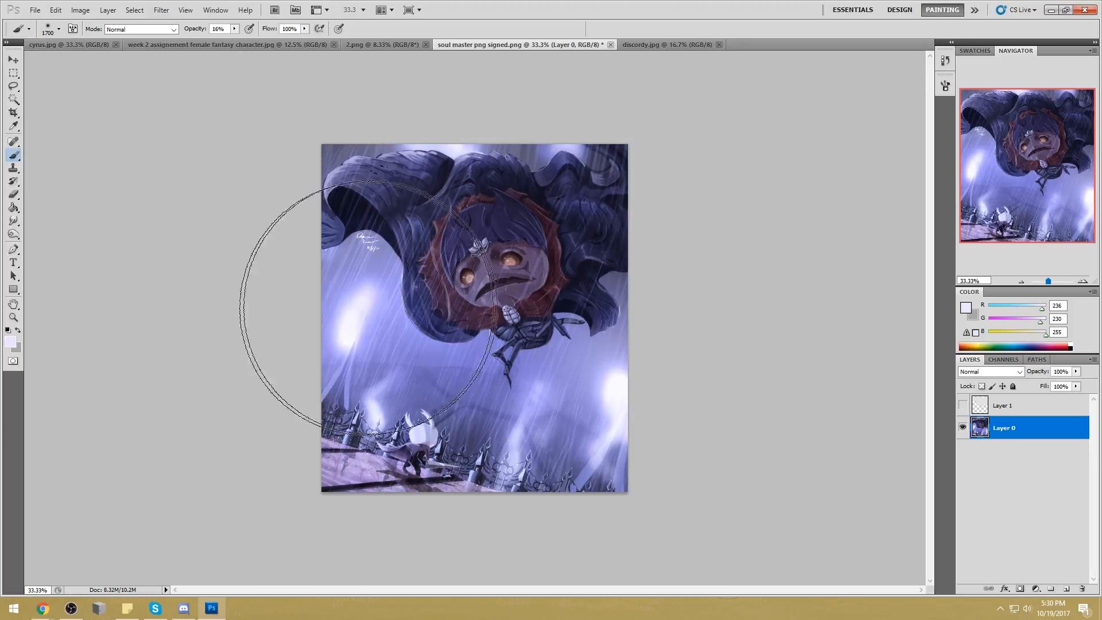
{"action": "left_click", "coordinate": [600, 371]}
{"action": "left_click", "coordinate": [494, 353]}
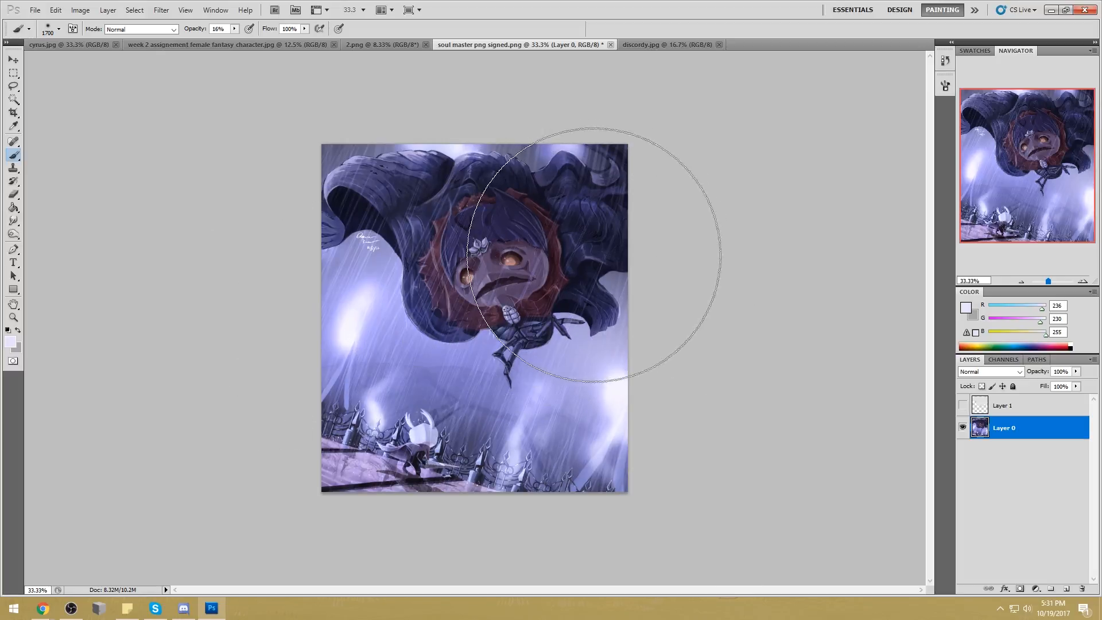
Darken the upper-right background corner with a 1900 px Burn tool, using the Shadows range and raising exposure to 45%
{"action": "left_click", "coordinate": [623, 152], "text": "alt"}
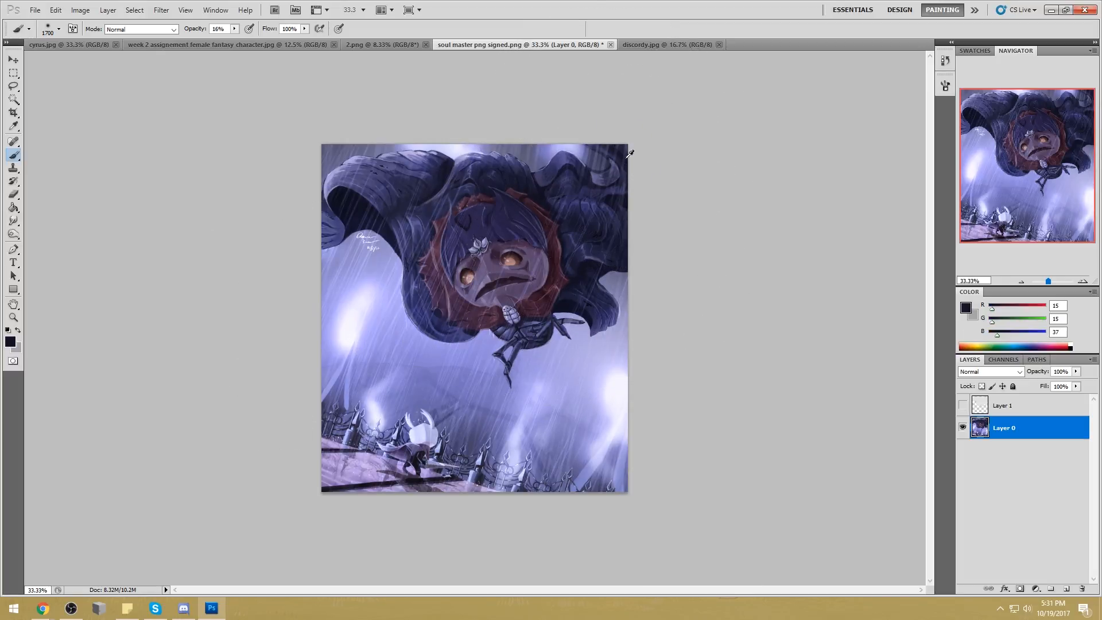
{"action": "left_click", "coordinate": [133, 29]}
{"action": "left_click", "coordinate": [120, 92]}
{"action": "left_click", "coordinate": [13, 233]}
{"action": "left_click", "coordinate": [13, 234]}
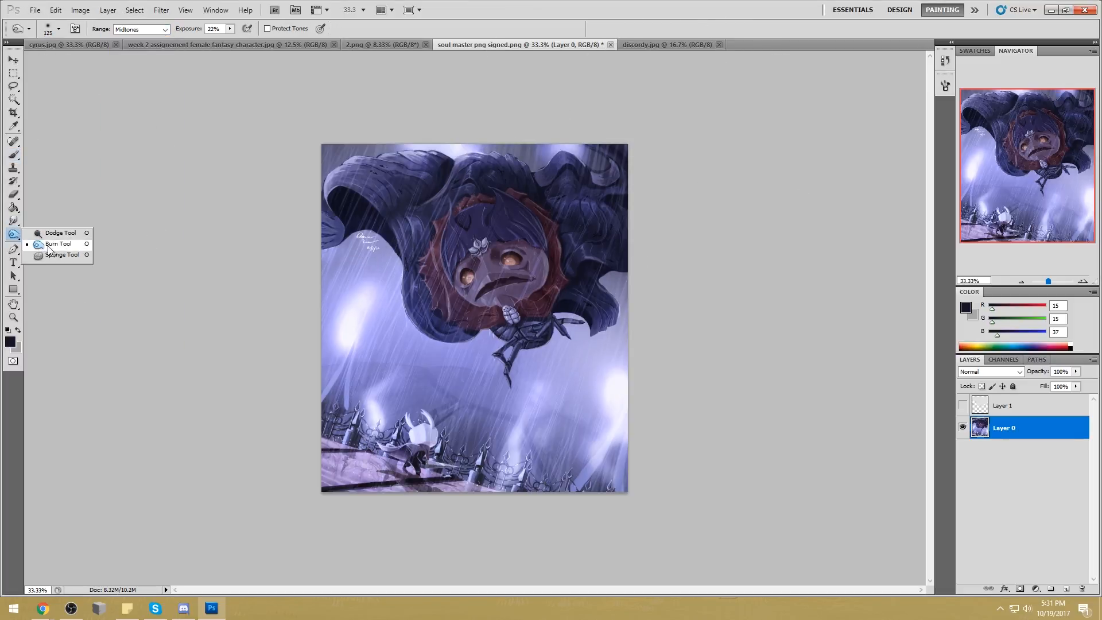
{"action": "left_click", "coordinate": [46, 237]}
{"action": "left_click", "coordinate": [149, 29]}
{"action": "left_click", "coordinate": [130, 37]}
{"action": "key", "text": "bracketright"}
{"action": "key", "text": "bracketright"}
{"action": "key", "text": "bracketright"}
{"action": "key", "text": "bracketright"}
{"action": "key", "text": "bracketright"}
{"action": "key", "text": "bracketright"}
{"action": "key", "text": "bracketright"}
{"action": "key", "text": "bracketright"}
{"action": "key", "text": "bracketright"}
{"action": "key", "text": "bracketright"}
{"action": "key", "text": "bracketright"}
{"action": "key", "text": "bracketright"}
{"action": "key", "text": "bracketright"}
{"action": "key", "text": "bracketright"}
{"action": "key", "text": "bracketright"}
{"action": "key", "text": "bracketright"}
{"action": "key", "text": "bracketright"}
{"action": "key", "text": "bracketright"}
{"action": "key", "text": "bracketright"}
{"action": "key", "text": "bracketright"}
{"action": "key", "text": "bracketright"}
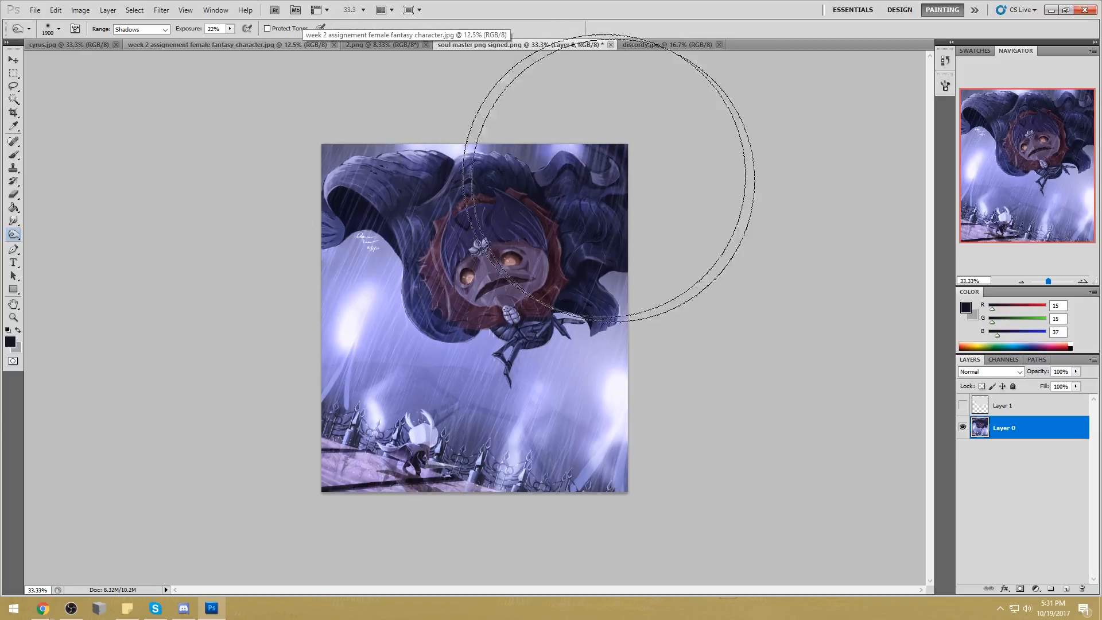
{"action": "left_click_drag", "start_coordinate": [231, 33], "coordinate": [244, 39]}
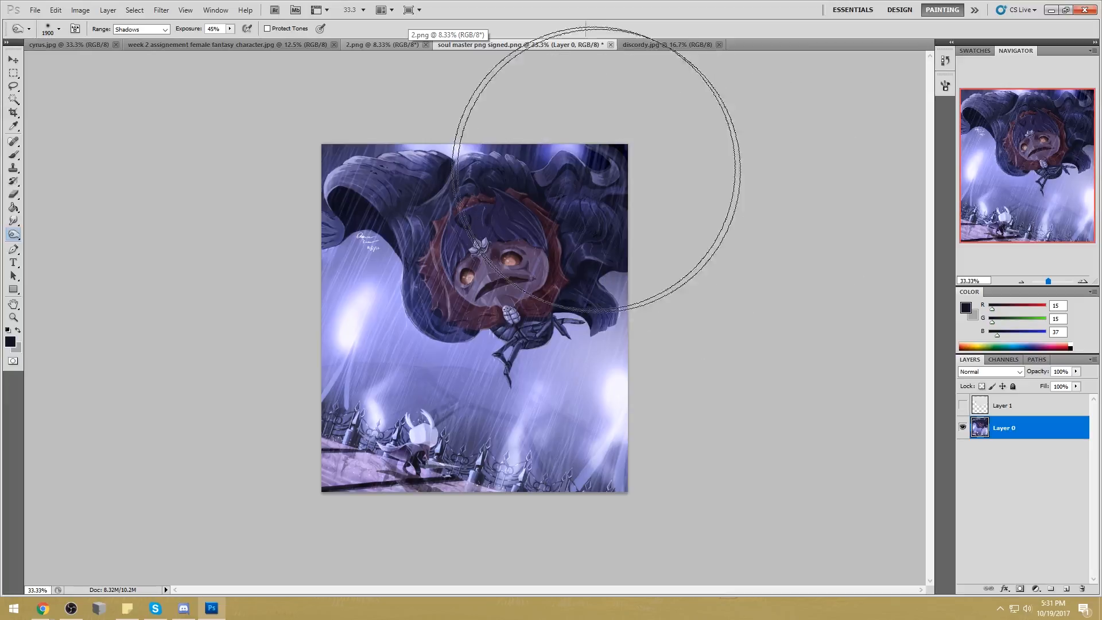
Brush pale lavender sampled from the background glows over the upper-right corner in Normal mode at 16% opacity
{"action": "key", "text": "b"}
{"action": "left_click", "coordinate": [454, 148], "text": "alt"}
{"action": "left_click", "coordinate": [597, 146], "text": "alt"}
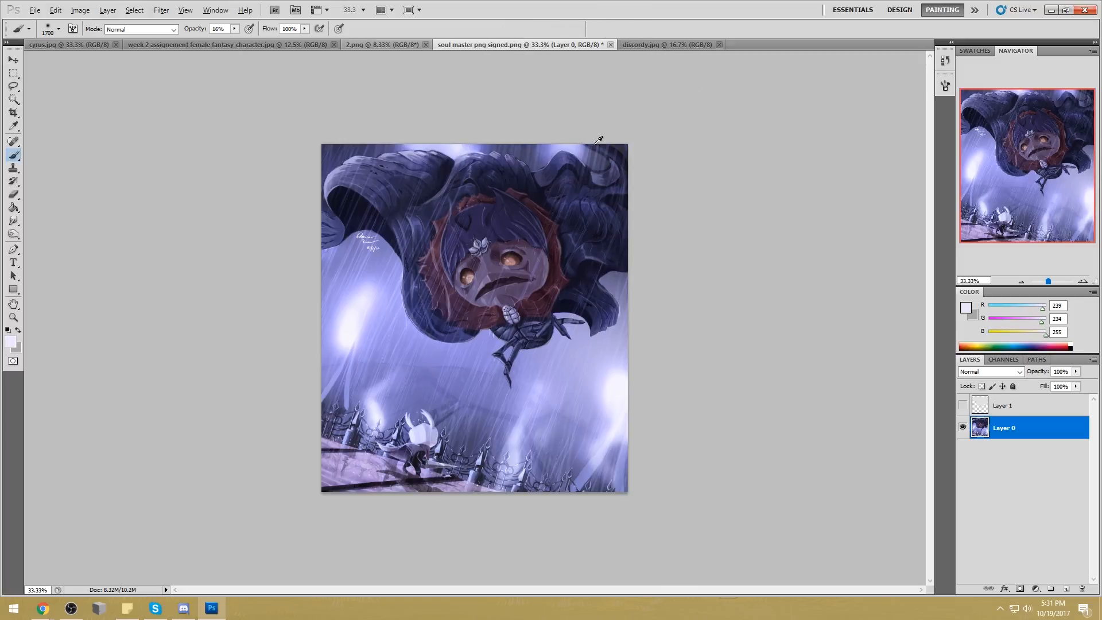
{"action": "left_click", "coordinate": [455, 150], "text": "alt"}
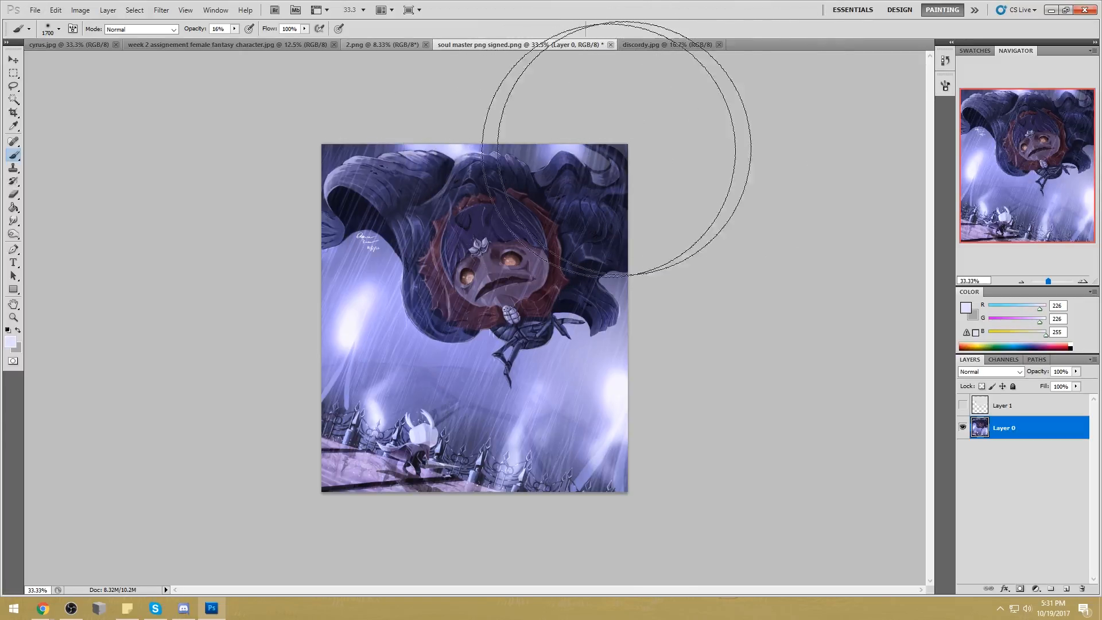
{"action": "left_click", "coordinate": [362, 306], "text": "alt"}
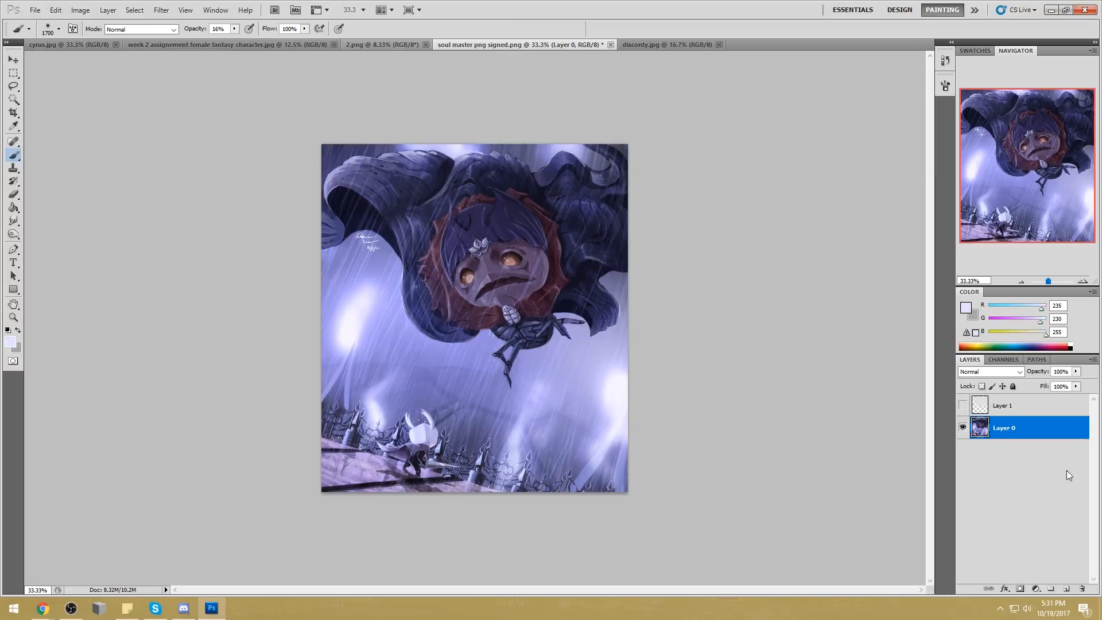
Add a new layer above Layer 0 and clear the selection
{"action": "left_click", "coordinate": [1065, 589]}
{"action": "right_click", "coordinate": [520, 280]}
{"action": "left_click", "coordinate": [536, 287]}
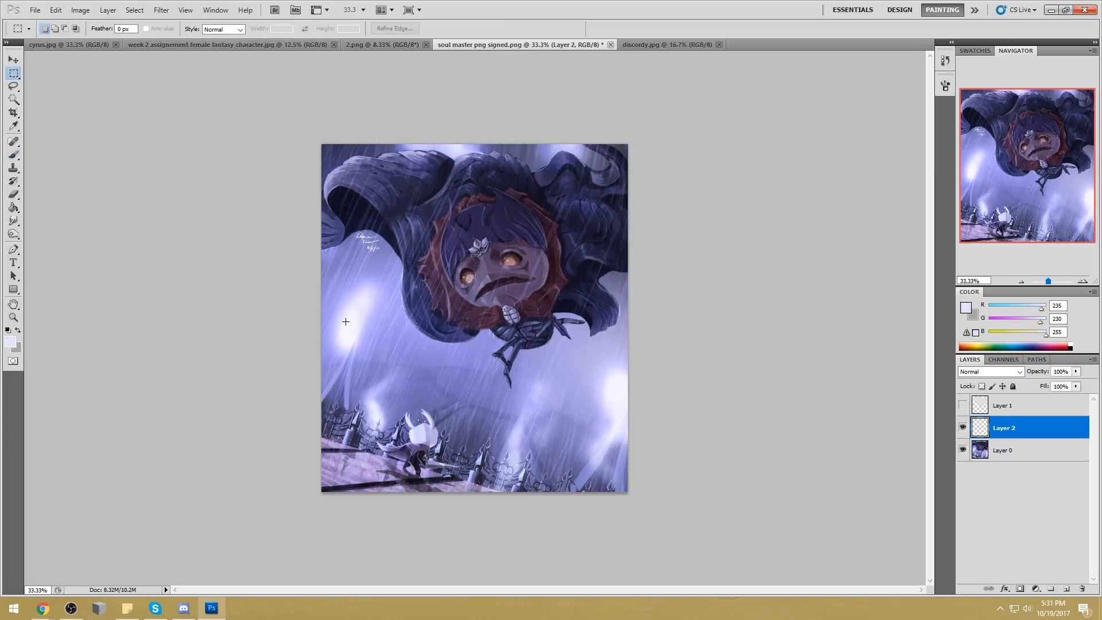
Brush a near-white sampled from the left glow softly over both side glows on Layer 2, reducing the brush to 1000 px
{"action": "left_click", "coordinate": [359, 322], "text": "alt"}
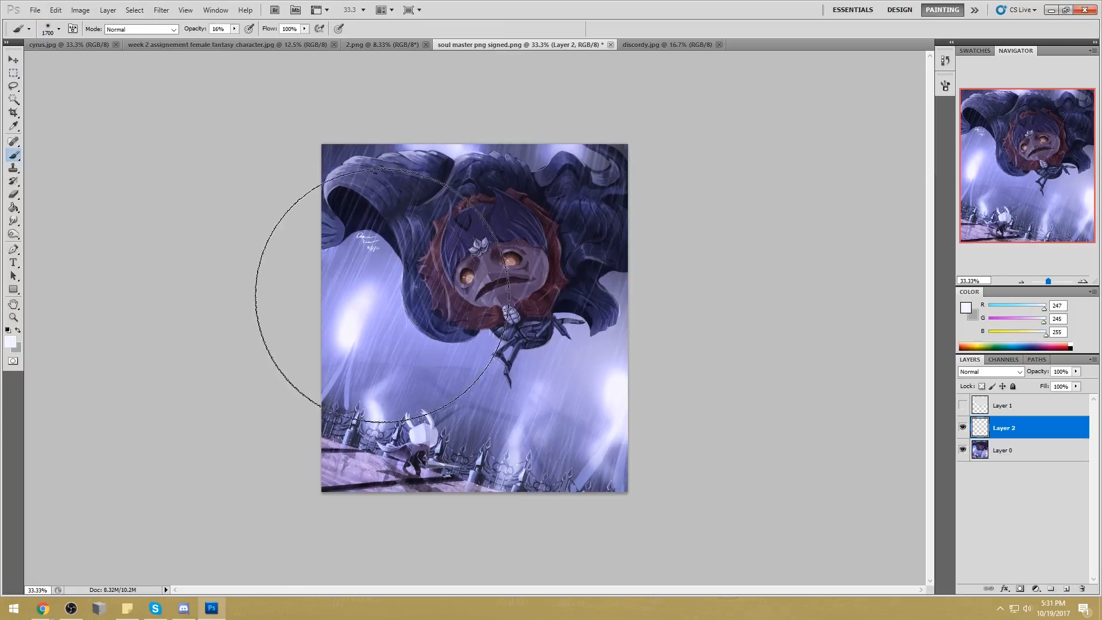
{"action": "key", "text": "bracketleft"}
{"action": "key", "text": "bracketleft"}
{"action": "key", "text": "bracketleft"}
{"action": "key", "text": "bracketleft"}
{"action": "left_click", "coordinate": [373, 305]}
{"action": "key", "text": "bracketleft"}
{"action": "key", "text": "bracketleft"}
{"action": "key", "text": "bracketleft"}
{"action": "key", "text": "bracketleft"}
{"action": "key", "text": "bracketleft"}
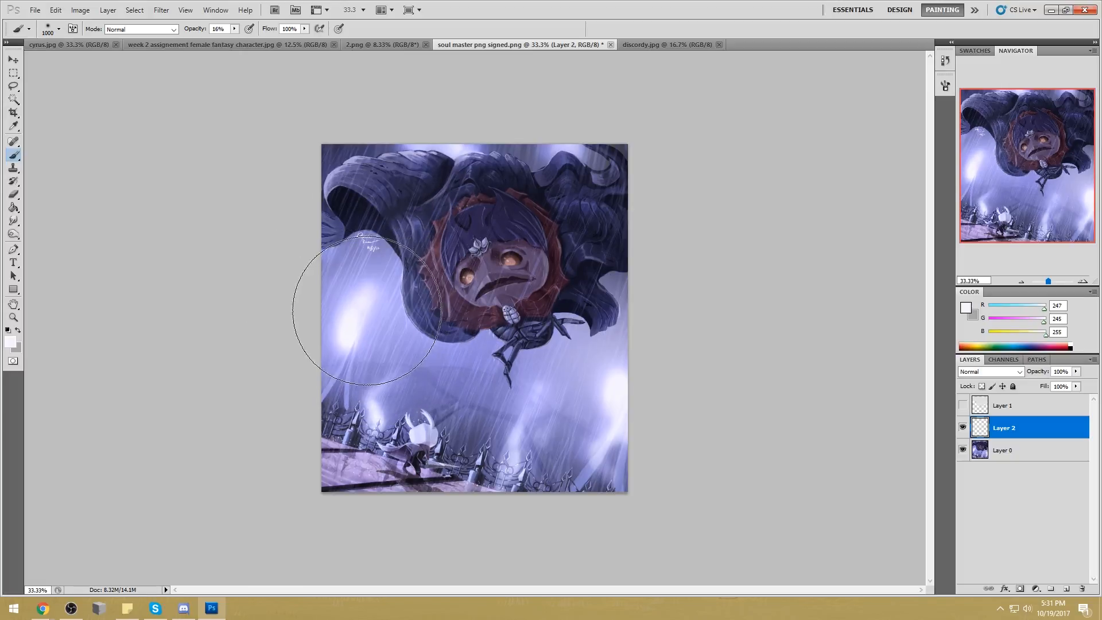
{"action": "key", "text": "bracketright"}
{"action": "key", "text": "bracketright"}
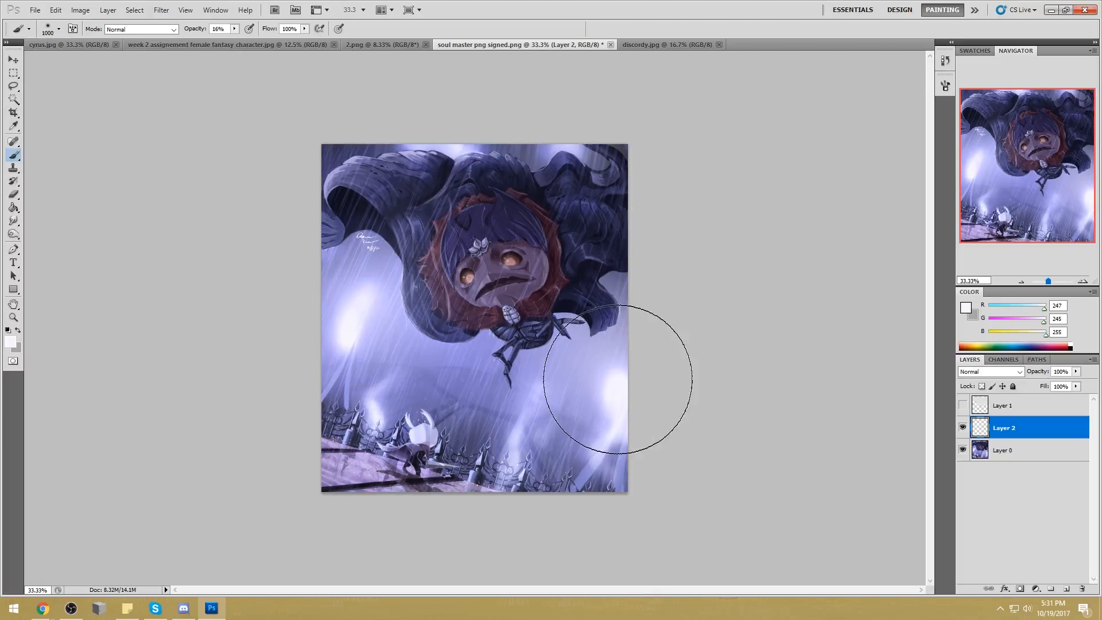
{"action": "left_click", "coordinate": [617, 380]}
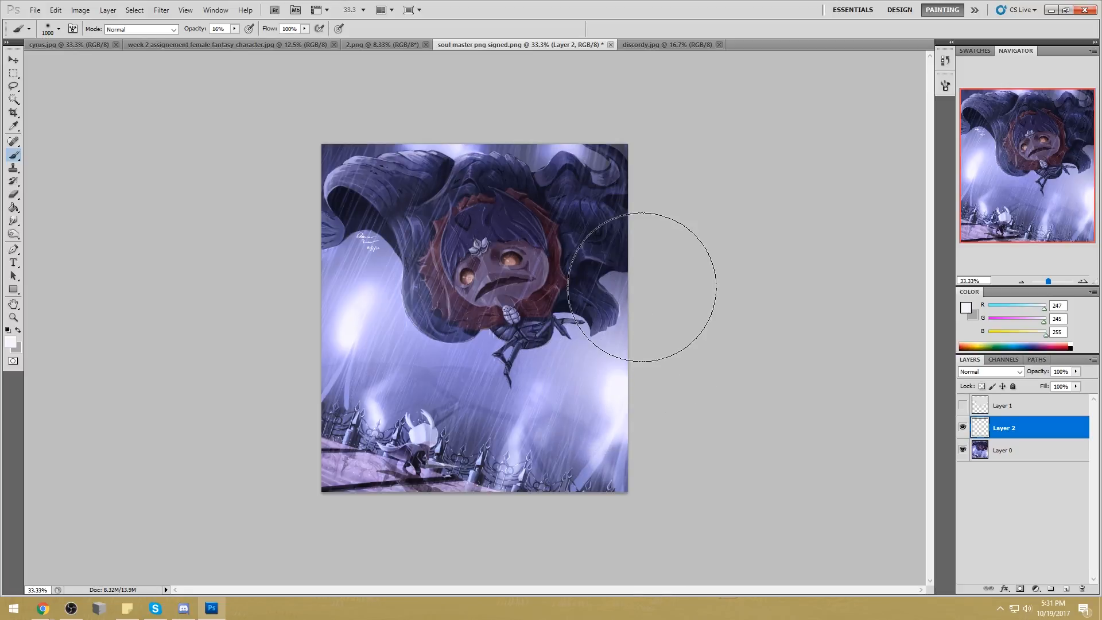
Compare the image with and without Layer 2, and merge that layer down into Layer 0
{"action": "left_click", "coordinate": [963, 427]}
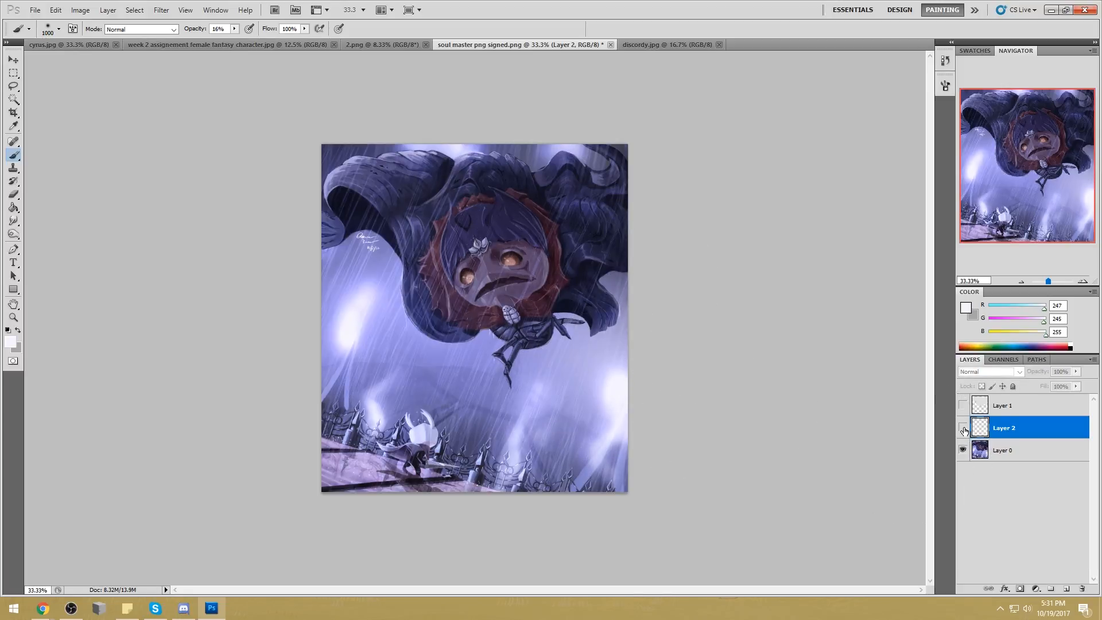
{"action": "left_click", "coordinate": [962, 427]}
{"action": "right_click", "coordinate": [1045, 442]}
{"action": "left_click", "coordinate": [1050, 397]}
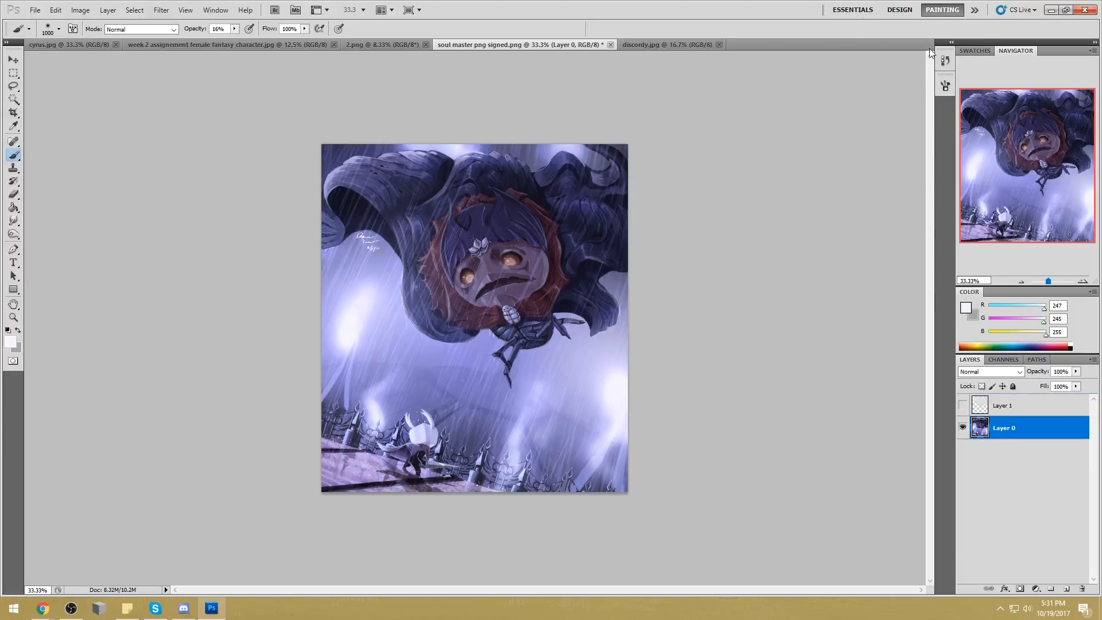
Compare the image's earliest history state with the latest Merge Down state
{"action": "left_click", "coordinate": [947, 61]}
{"action": "left_click_drag", "start_coordinate": [929, 397], "coordinate": [927, 454]}
{"action": "left_click", "coordinate": [882, 75]}
{"action": "left_click", "coordinate": [863, 491]}
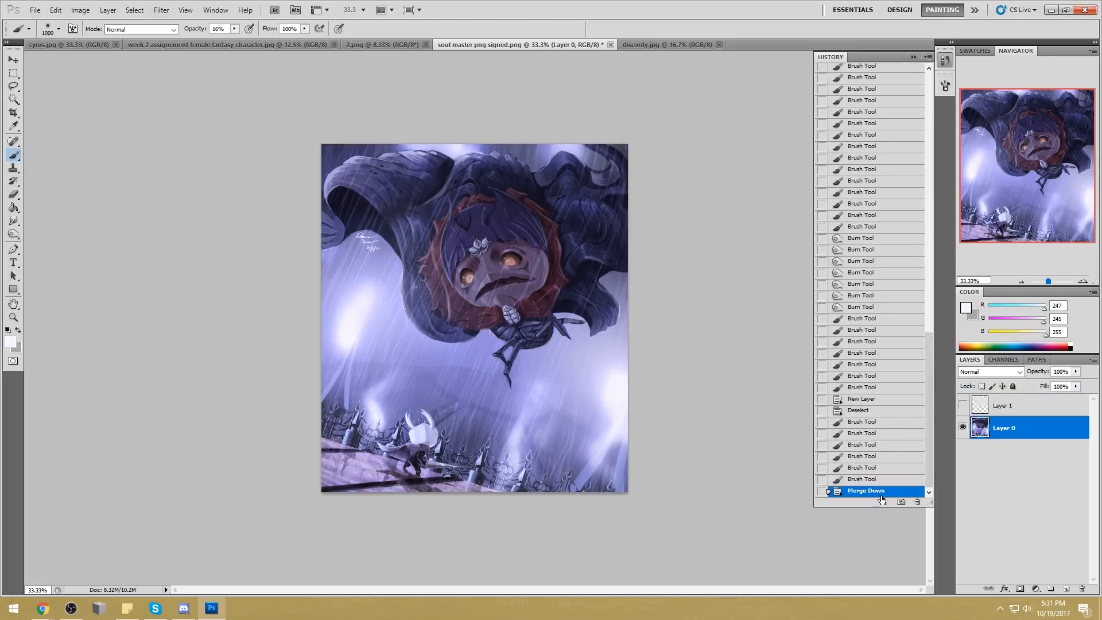
{"action": "left_click", "coordinate": [913, 57]}
Select the character's silhouette from Layer 1, and return to Layer 0 with Layer 1 hidden
{"action": "left_click", "coordinate": [963, 405]}
{"action": "left_click", "coordinate": [977, 406]}
{"action": "key", "text": "ctrl+a"}
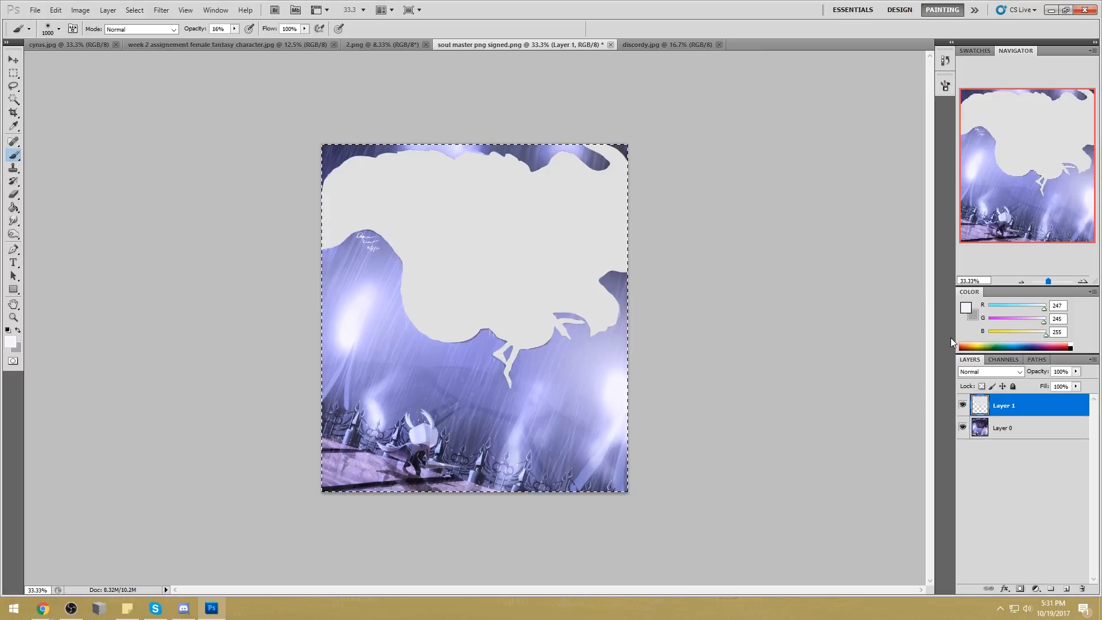
{"action": "key", "text": "w"}
{"action": "left_click", "coordinate": [473, 263]}
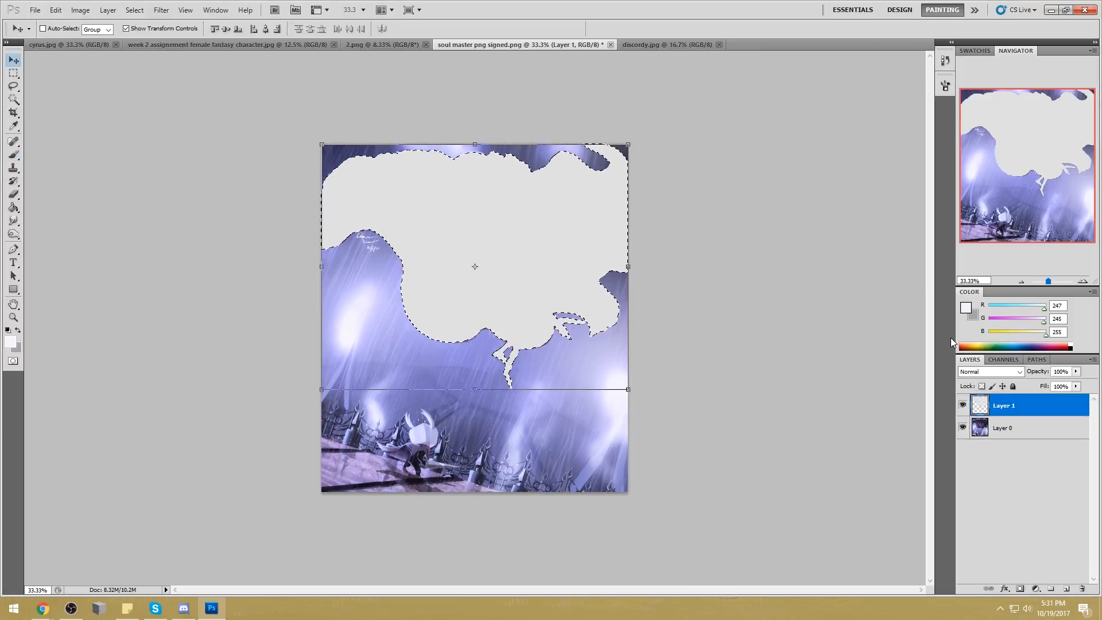
{"action": "key", "text": "m"}
{"action": "right_click", "coordinate": [554, 234]}
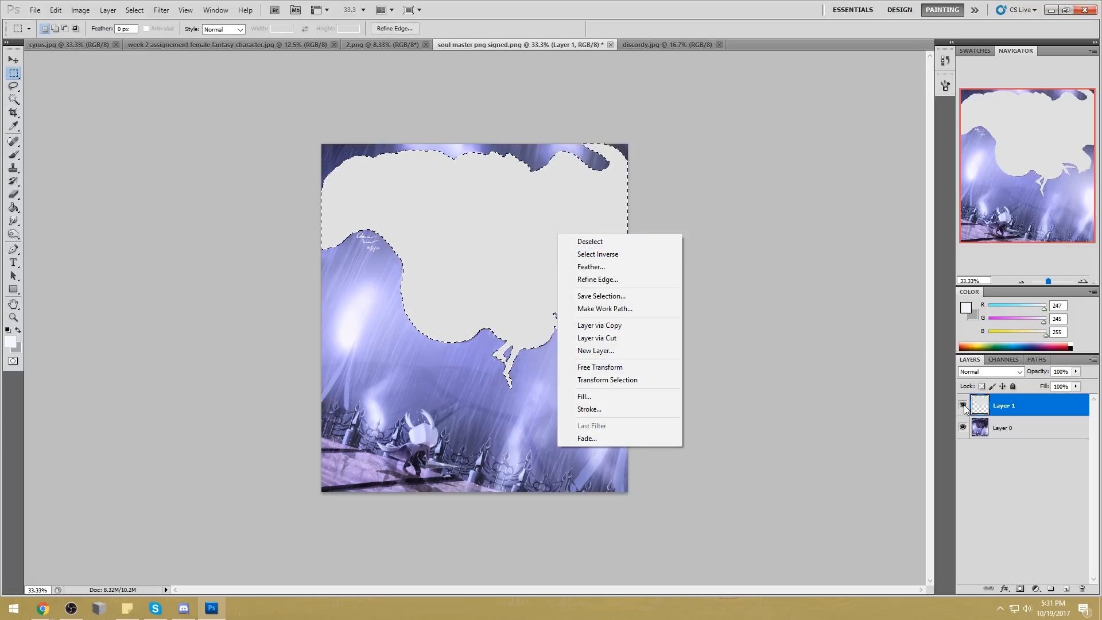
{"action": "left_click", "coordinate": [656, 254]}
{"action": "left_click", "coordinate": [962, 405]}
{"action": "left_click", "coordinate": [1009, 428]}
Darken the character with a sampled dark blue, using a 2500 px brush in Darken mode at 16% opacity
{"action": "key", "text": "b"}
{"action": "left_click", "coordinate": [573, 243], "text": "alt"}
{"action": "key", "text": "bracketright"}
{"action": "key", "text": "bracketright"}
{"action": "key", "text": "bracketright"}
{"action": "key", "text": "bracketright"}
{"action": "key", "text": "bracketright"}
{"action": "key", "text": "bracketright"}
{"action": "key", "text": "bracketright"}
{"action": "key", "text": "bracketright"}
{"action": "key", "text": "bracketright"}
{"action": "key", "text": "bracketright"}
{"action": "key", "text": "bracketright"}
{"action": "key", "text": "bracketright"}
{"action": "key", "text": "bracketright"}
{"action": "key", "text": "bracketright"}
{"action": "key", "text": "bracketright"}
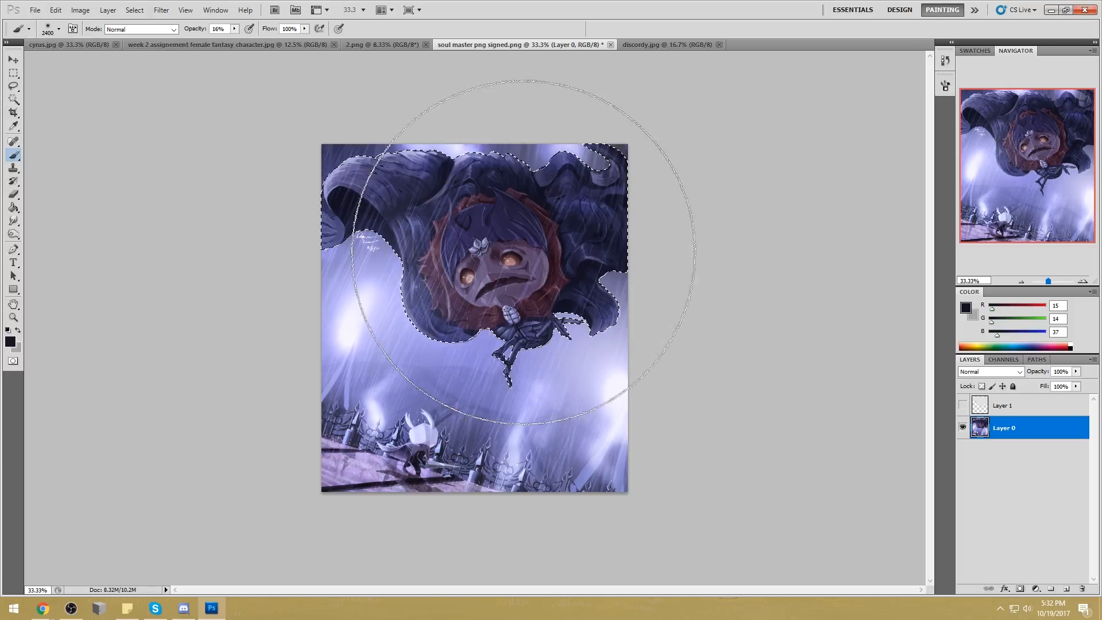
{"action": "left_click", "coordinate": [173, 30]}
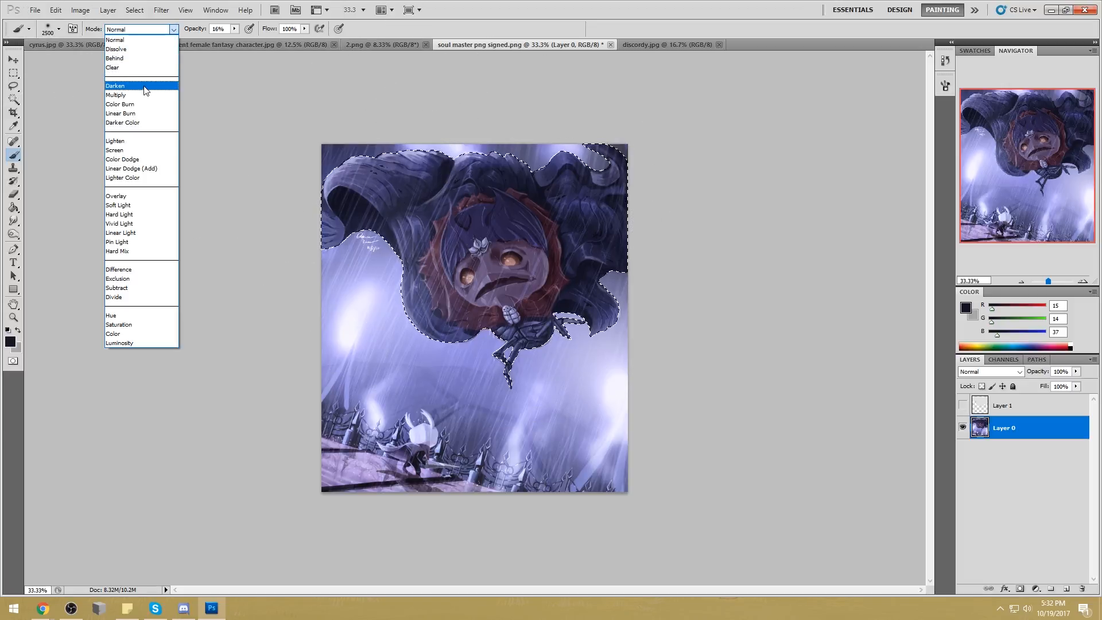
{"action": "left_click", "coordinate": [148, 87]}
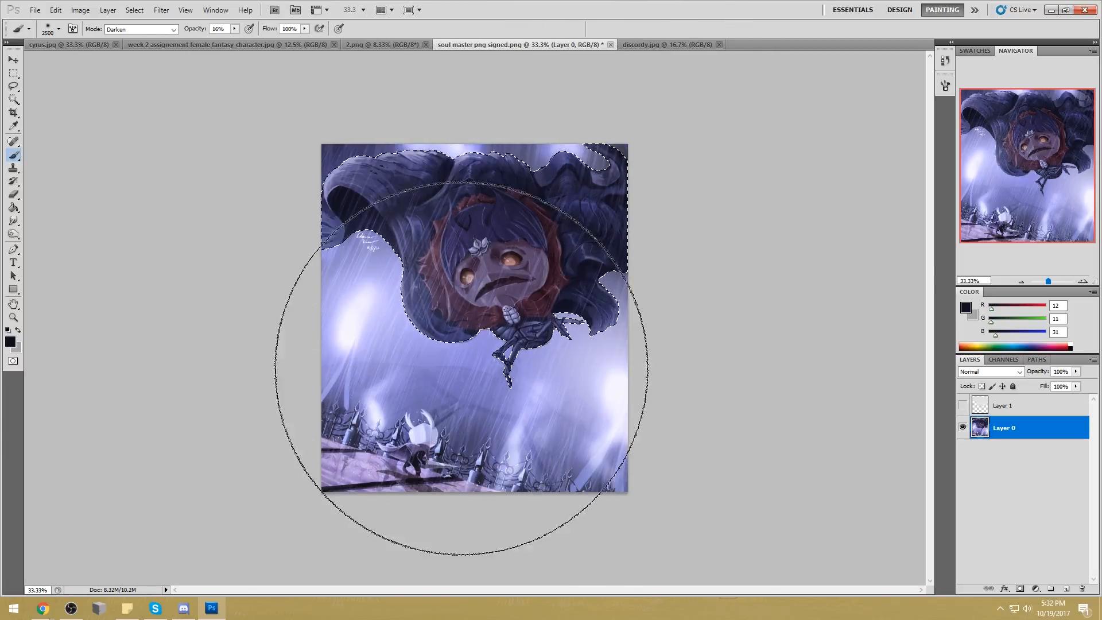
Deepen the cloak's dark areas with the Darken brush, reducing its size to 1100 px, and undo the last stroke
{"action": "key", "text": "bracketleft"}
{"action": "key", "text": "bracketleft"}
{"action": "key", "text": "bracketleft"}
{"action": "key", "text": "bracketleft"}
{"action": "key", "text": "bracketleft"}
{"action": "key", "text": "bracketleft"}
{"action": "key", "text": "bracketleft"}
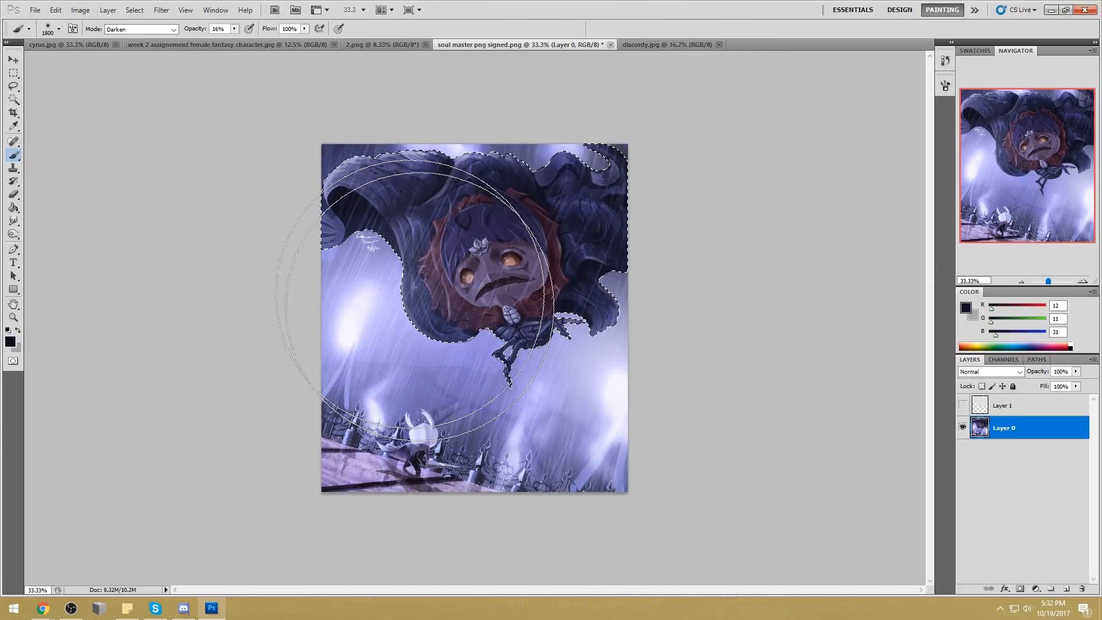
{"action": "key", "text": "bracketleft"}
{"action": "key", "text": "bracketleft"}
{"action": "key", "text": "bracketleft"}
{"action": "left_click_drag", "start_coordinate": [619, 153], "coordinate": [637, 169]}
{"action": "key", "text": "bracketleft"}
{"action": "key", "text": "bracketleft"}
{"action": "key", "text": "bracketleft"}
{"action": "key", "text": "bracketleft"}
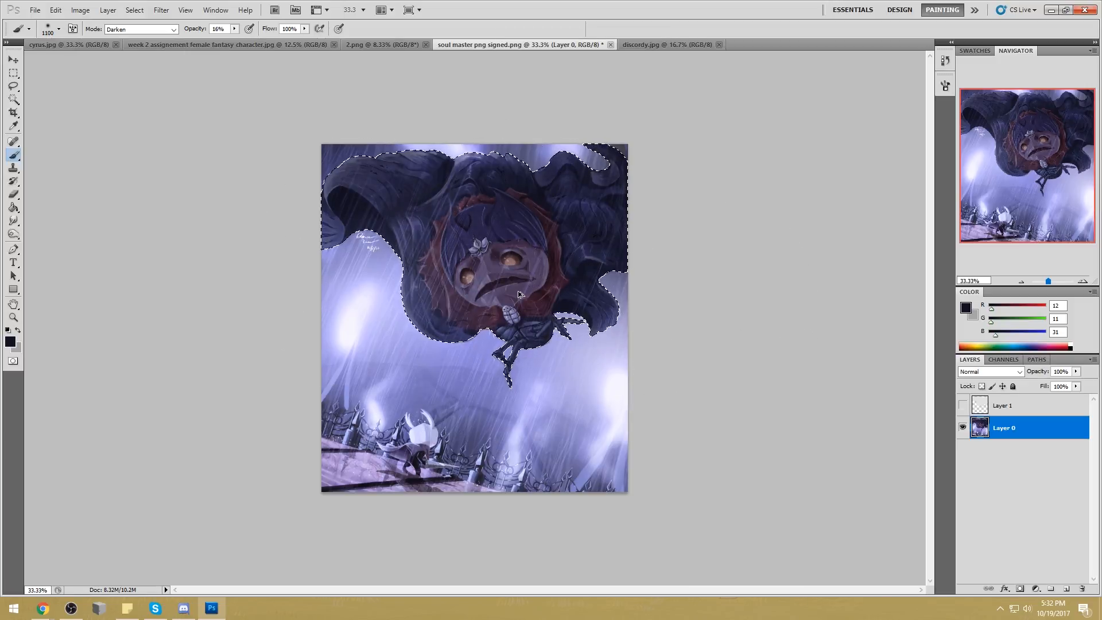
{"action": "key", "text": "ctrl+alt+z"}
Add a new layer above Layer 0 and set its blending mode to Darken
{"action": "left_click", "coordinate": [1066, 589]}
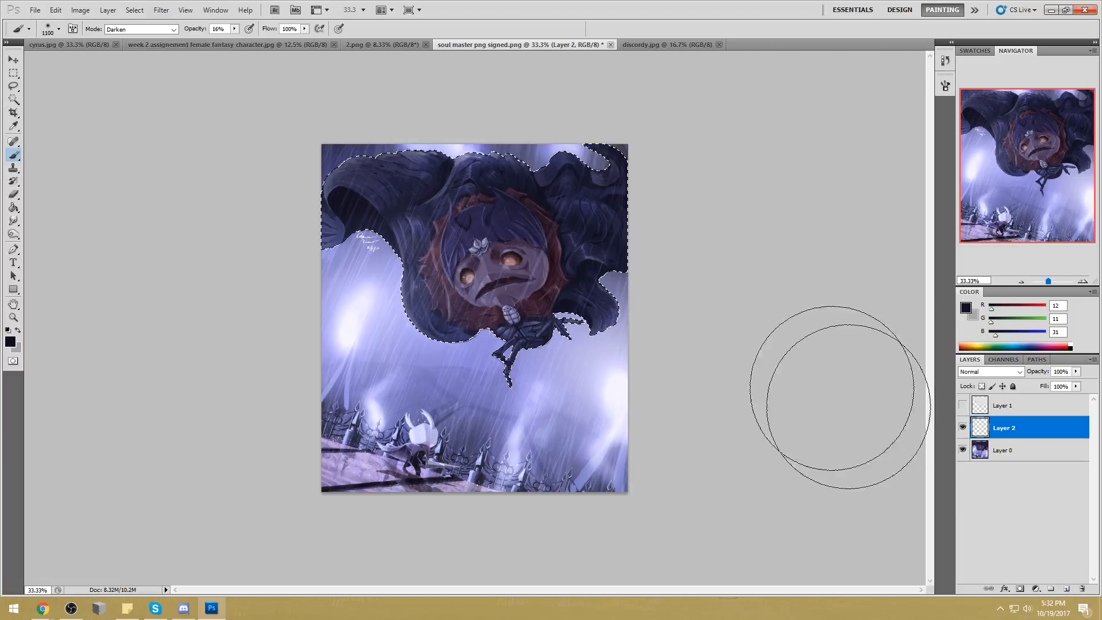
{"action": "left_click", "coordinate": [975, 371]}
{"action": "left_click", "coordinate": [974, 104]}
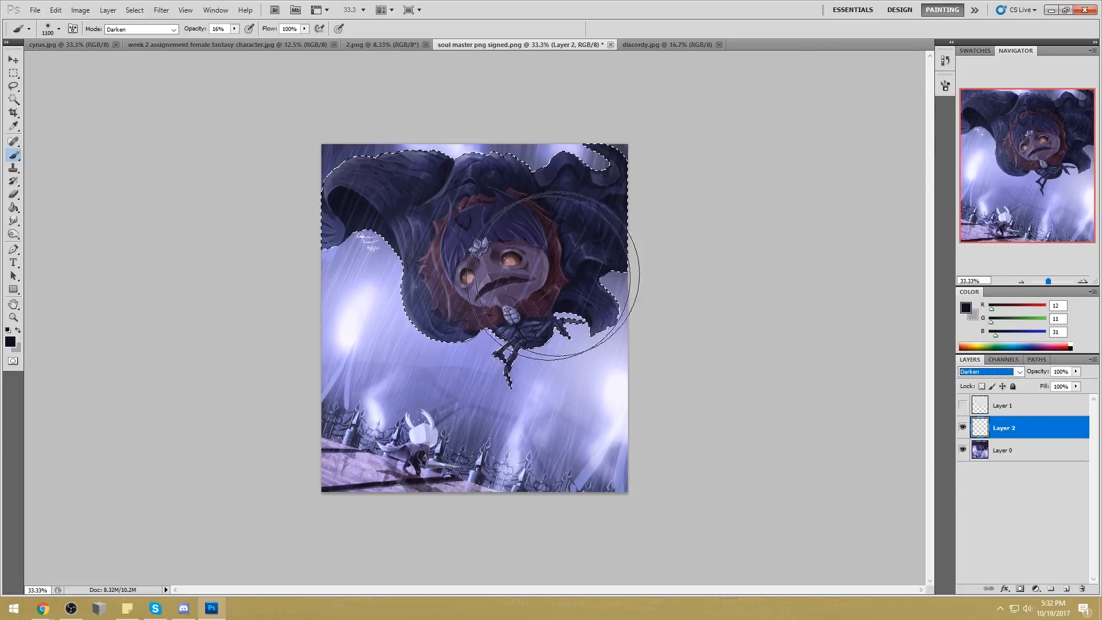
Erase parts of the darkening on Layer 2 within the character using a 60 px eraser at 57% opacity
{"action": "key", "text": "e"}
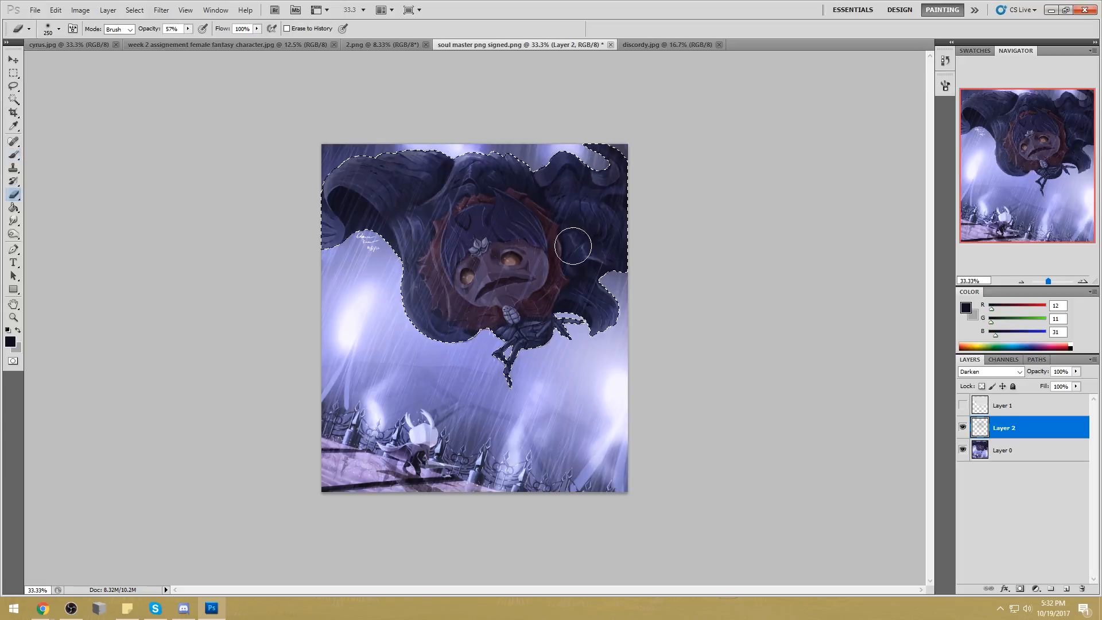
{"action": "right_click", "coordinate": [548, 198]}
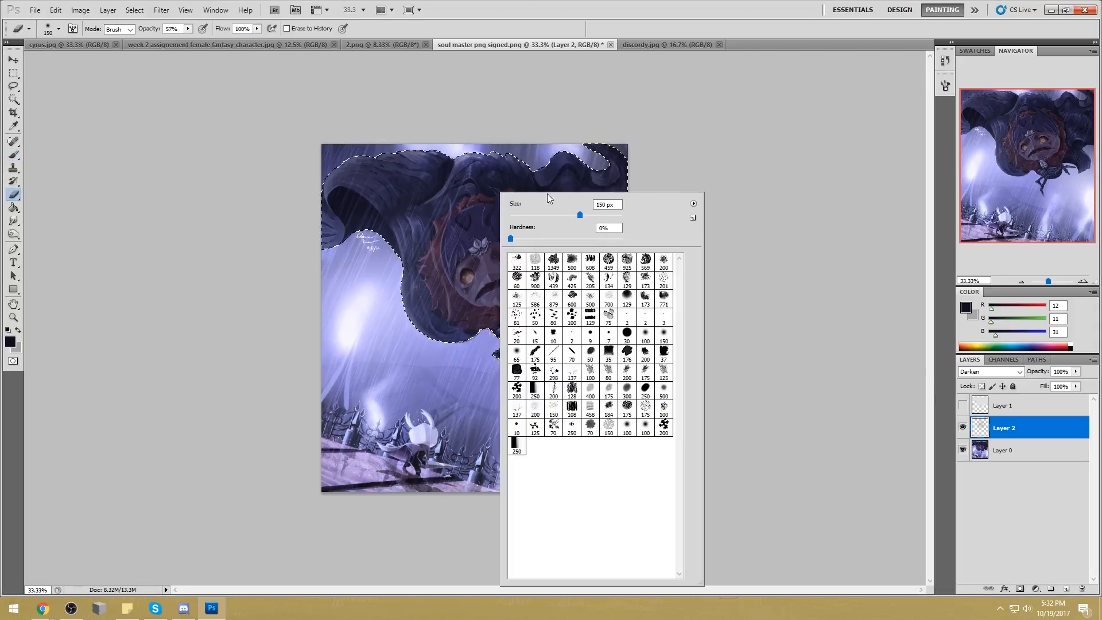
{"action": "double_click", "coordinate": [589, 334]}
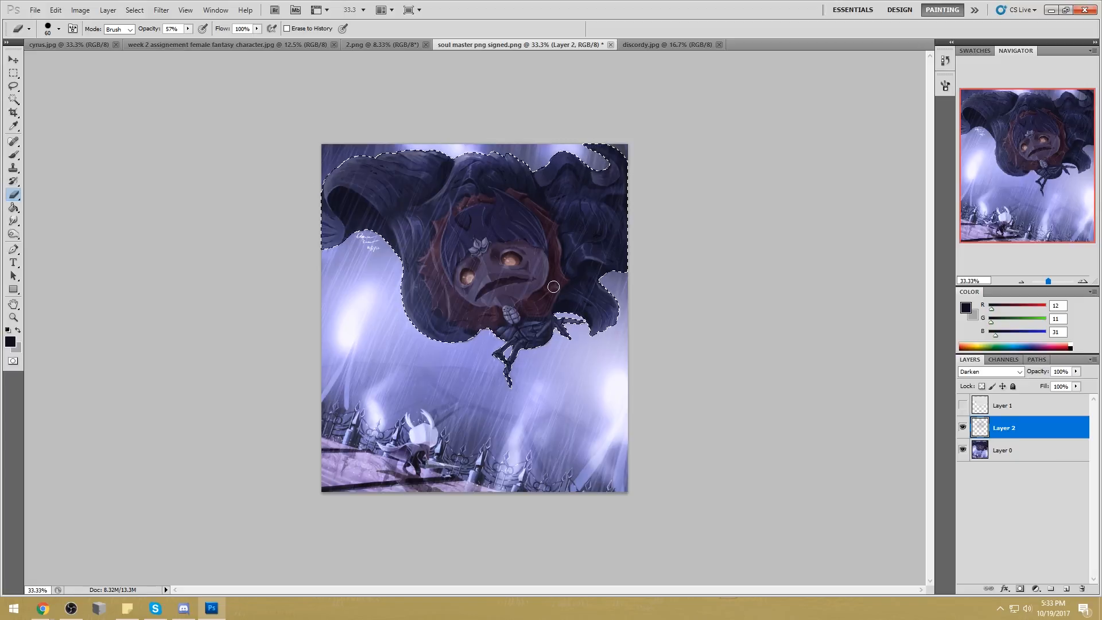
Merge Layer 2 down into Layer 0 and deselect the character's silhouette
{"action": "left_click", "coordinate": [13, 99]}
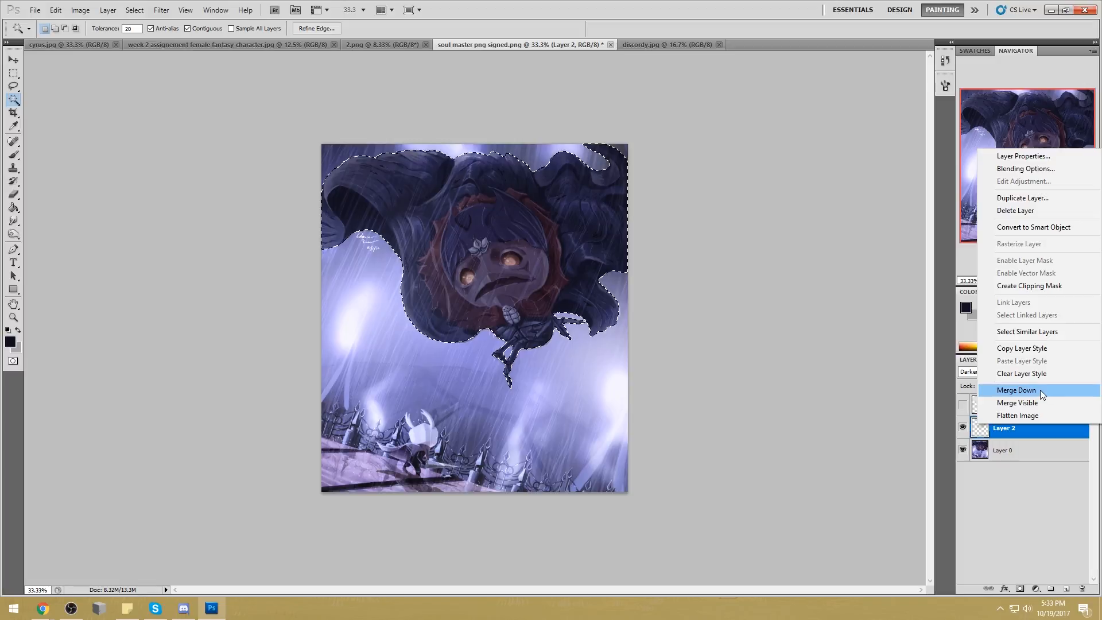
{"action": "left_click", "coordinate": [1038, 389]}
{"action": "key", "text": "m"}
{"action": "right_click", "coordinate": [584, 230]}
{"action": "left_click", "coordinate": [600, 237]}
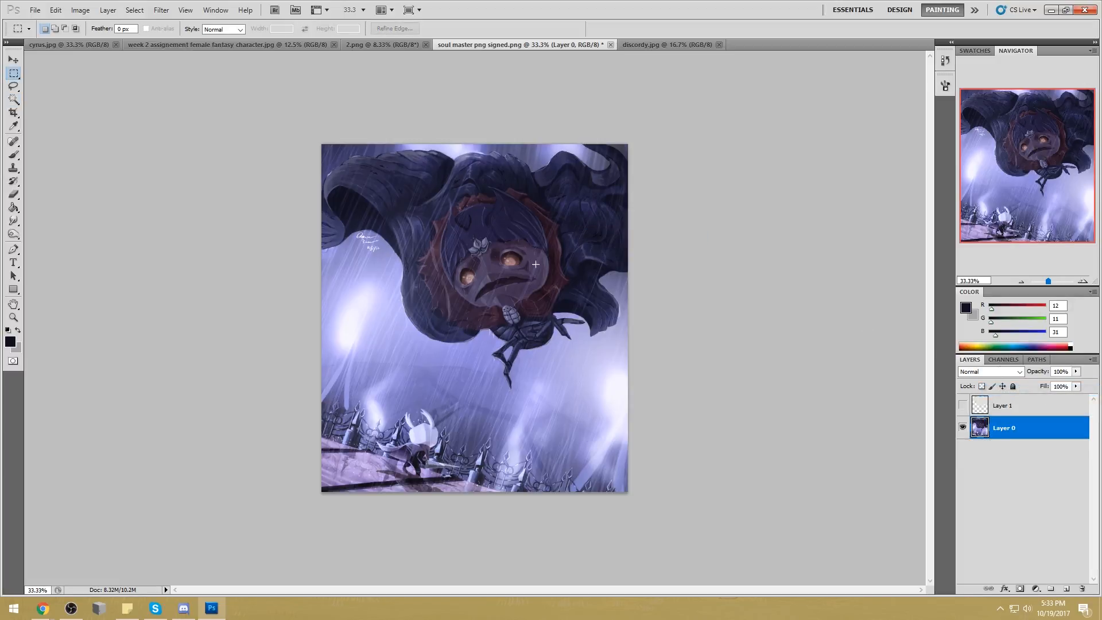
Select the character's dark mouth with the Magic Wand at tolerance 20, and trim the excess above it with the Lasso
{"action": "left_click", "coordinate": [17, 102]}
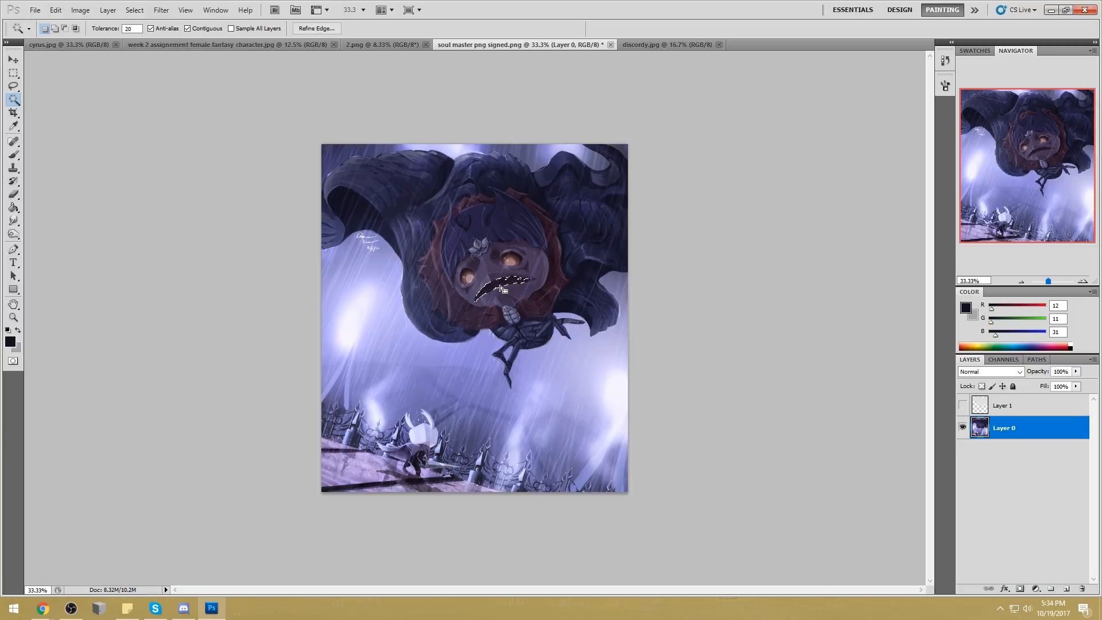
{"action": "key", "text": "z"}
{"action": "left_click_drag", "start_coordinate": [408, 258], "coordinate": [631, 327]}
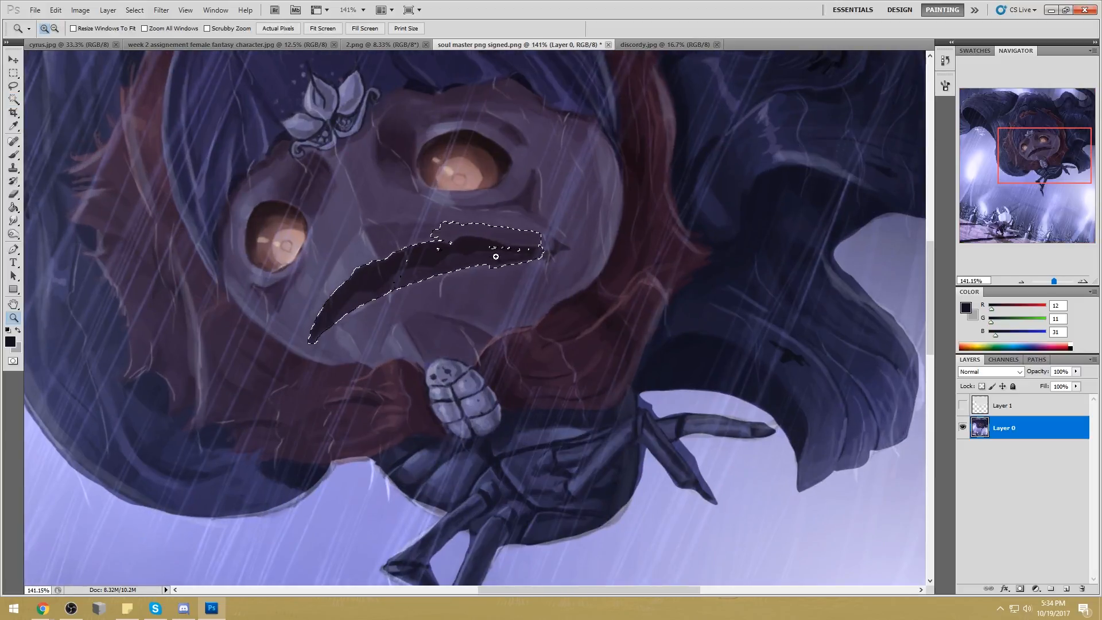
{"action": "left_click", "coordinate": [15, 102]}
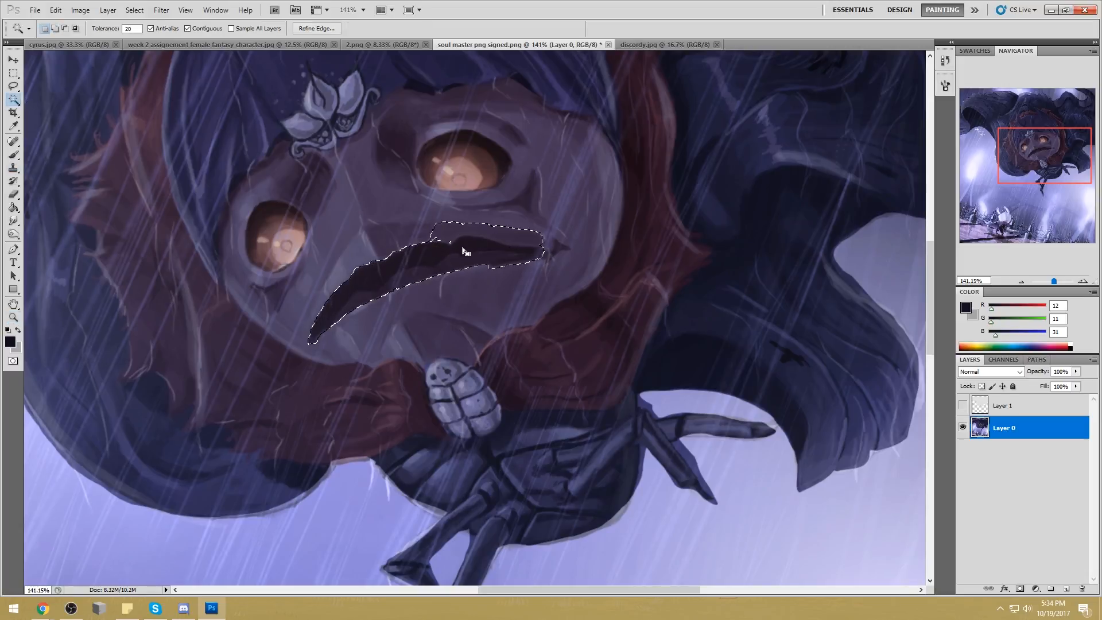
{"action": "key", "text": "l"}
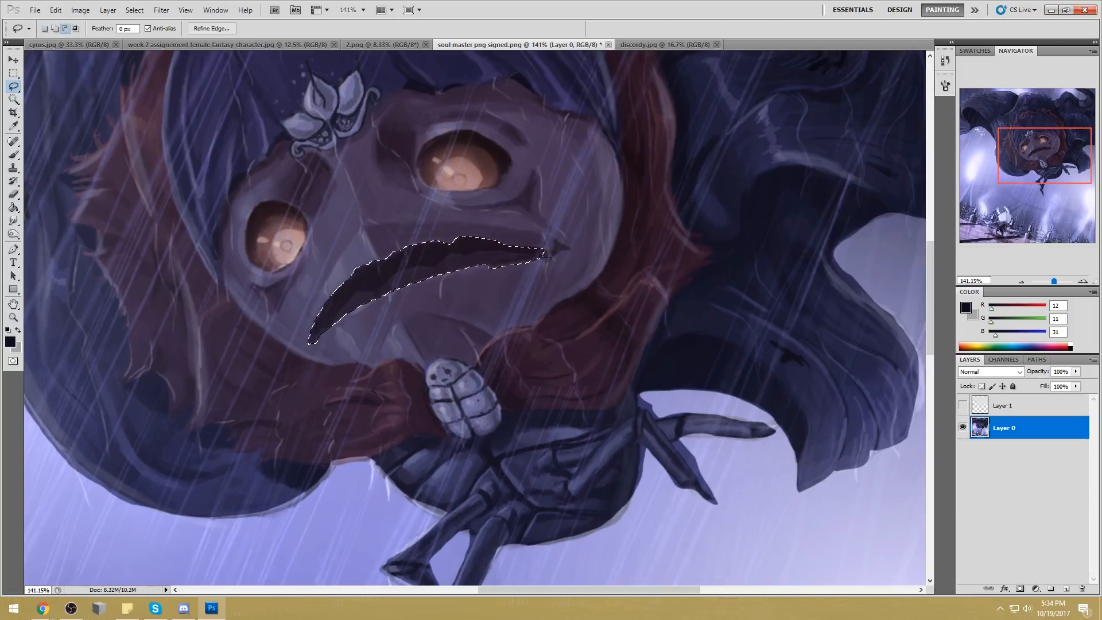
Fill the selected mouth with a warm colour sampled from the eye, using the brush in Normal mode at 16% opacity
{"action": "scroll", "coordinate": [573, 265], "scroll_direction": "down", "scroll_amount": 3}
{"action": "key", "text": "ctrl+d"}
{"action": "key", "text": "b"}
{"action": "left_click", "coordinate": [566, 267], "text": "alt"}
{"action": "left_click", "coordinate": [141, 29]}
{"action": "left_click", "coordinate": [138, 37]}
{"action": "mouse_move", "coordinate": [468, 303]}
{"action": "left_mouse_down"}
{"action": "mouse_move", "coordinate": [592, 268]}
{"action": "mouse_move", "coordinate": [457, 306]}
{"action": "mouse_move", "coordinate": [583, 270]}
{"action": "mouse_move", "coordinate": [468, 303]}
{"action": "mouse_move", "coordinate": [553, 278]}
{"action": "mouse_move", "coordinate": [519, 286]}
{"action": "mouse_move", "coordinate": [595, 284]}
{"action": "left_mouse_up"}
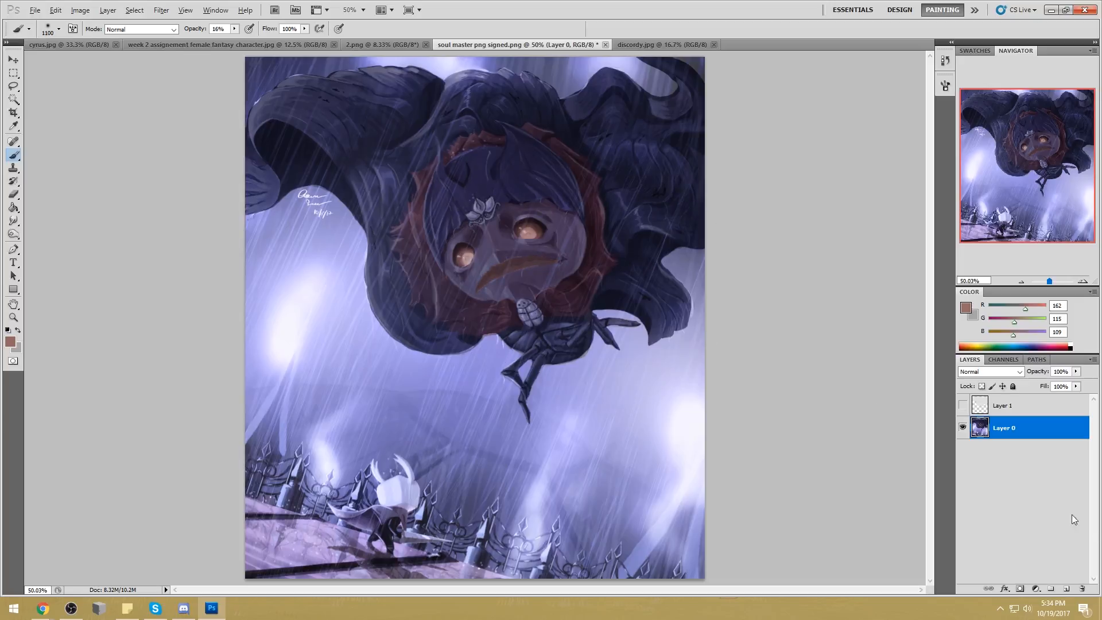
Build up the mouth glow on a new layer above Layer 0, dodging its highlights at 80% exposure
{"action": "left_click", "coordinate": [1065, 588]}
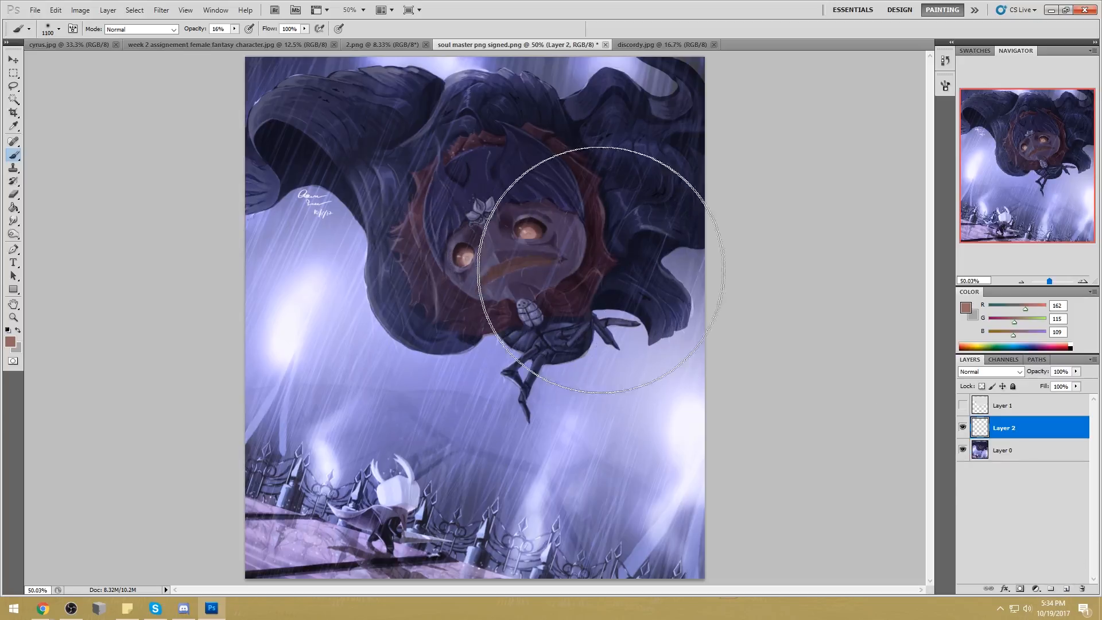
{"action": "left_click", "coordinate": [13, 233]}
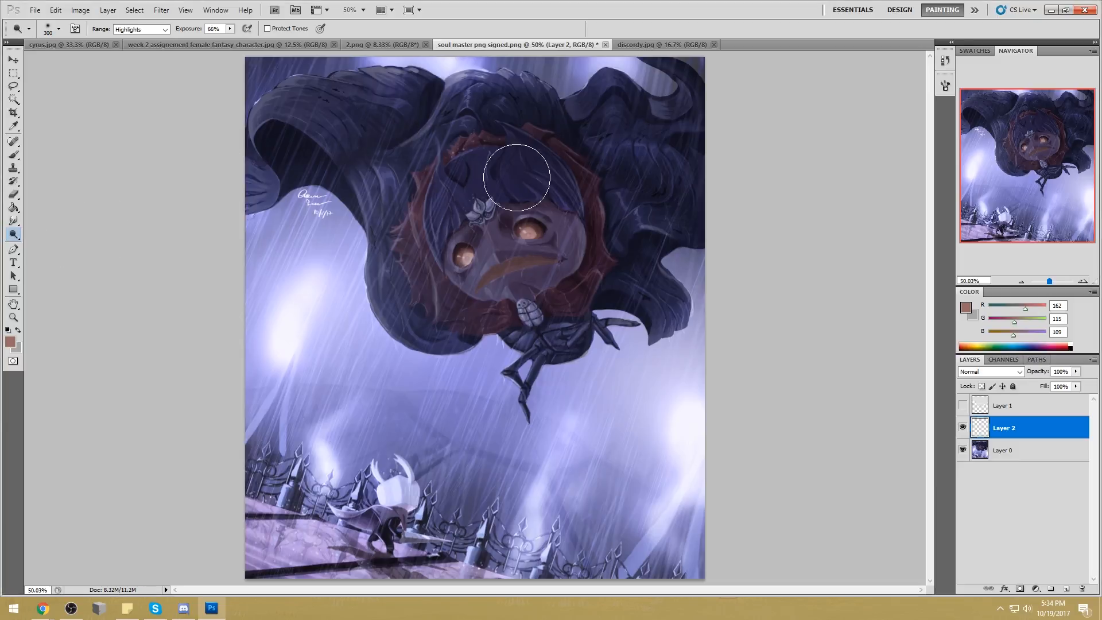
{"action": "left_click", "coordinate": [230, 28]}
{"action": "left_click_drag", "start_coordinate": [232, 33], "coordinate": [241, 34]}
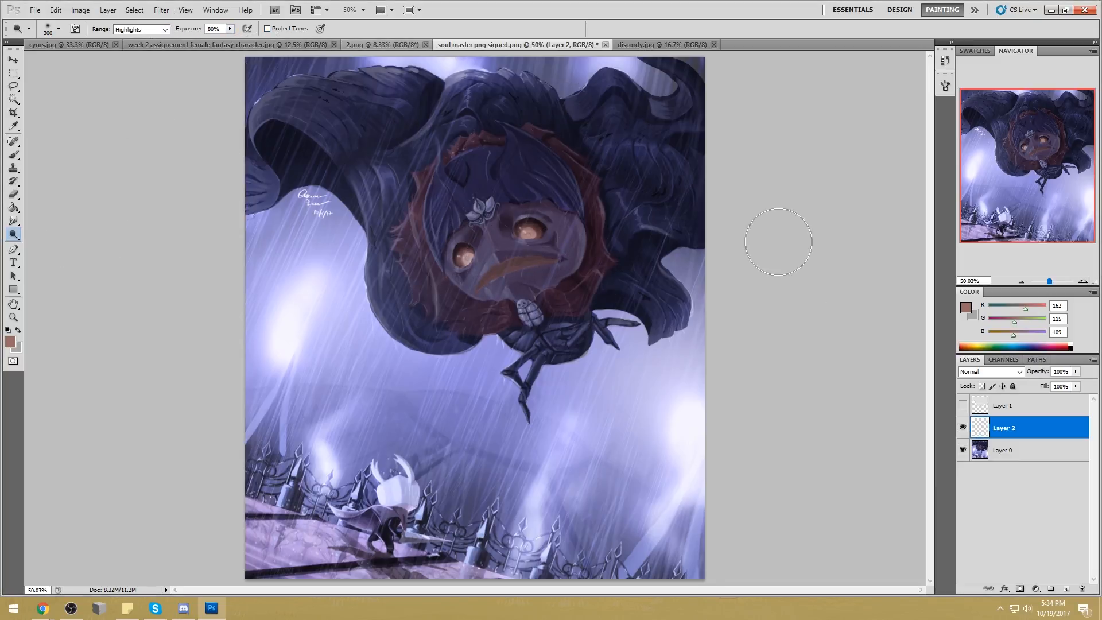
Merge Layer 2 down into Layer 0 and dodge the mouth's highlights at 36% exposure
{"action": "right_click", "coordinate": [1035, 427]}
{"action": "left_click", "coordinate": [1050, 393]}
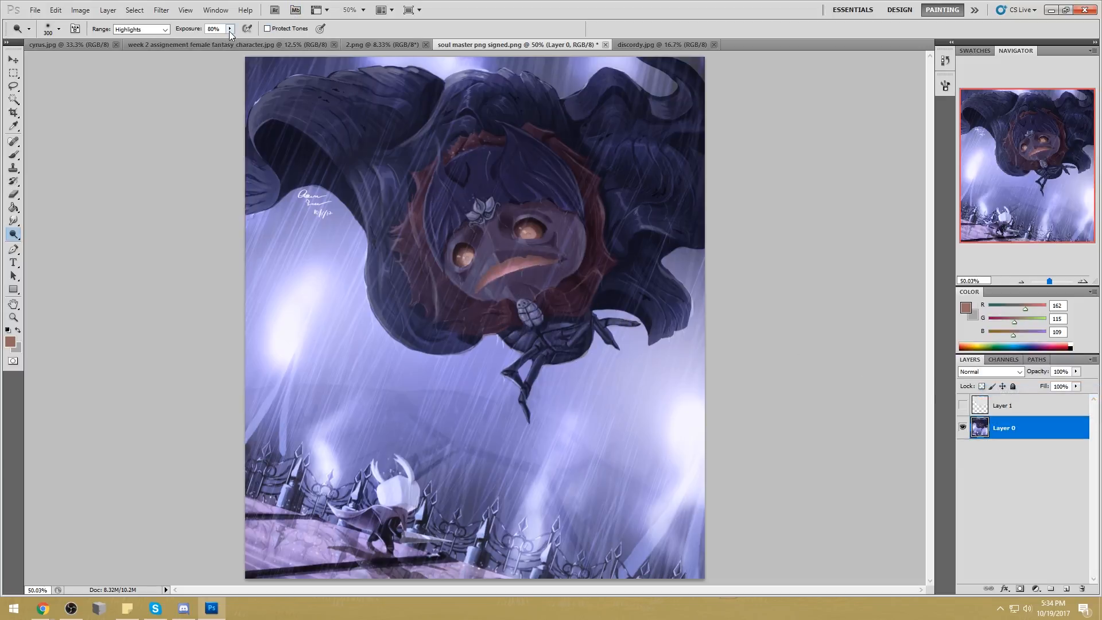
{"action": "left_click_drag", "start_coordinate": [228, 31], "coordinate": [203, 42]}
{"action": "mouse_move", "coordinate": [516, 231]}
{"action": "left_mouse_down"}
{"action": "mouse_move", "coordinate": [487, 263]}
{"action": "mouse_move", "coordinate": [525, 252]}
{"action": "mouse_move", "coordinate": [485, 265]}
{"action": "mouse_move", "coordinate": [524, 255]}
{"action": "left_mouse_up"}
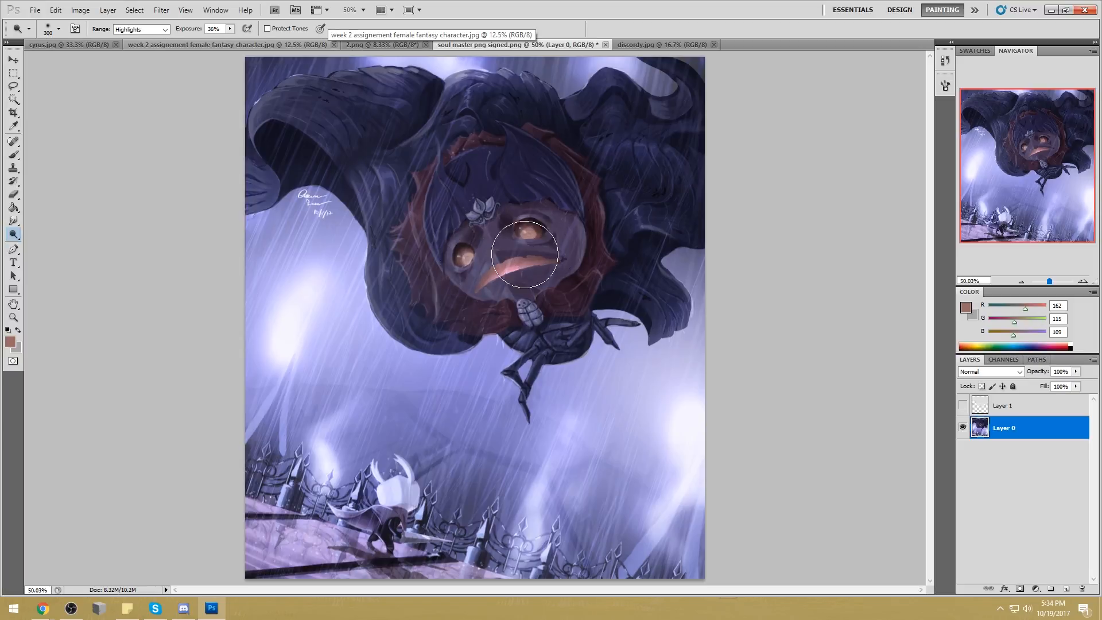
Copy the whole canvas, revert the history to the last Lasso state, and paste the copy in place as a new layer
{"action": "key", "text": "ctrl+a"}
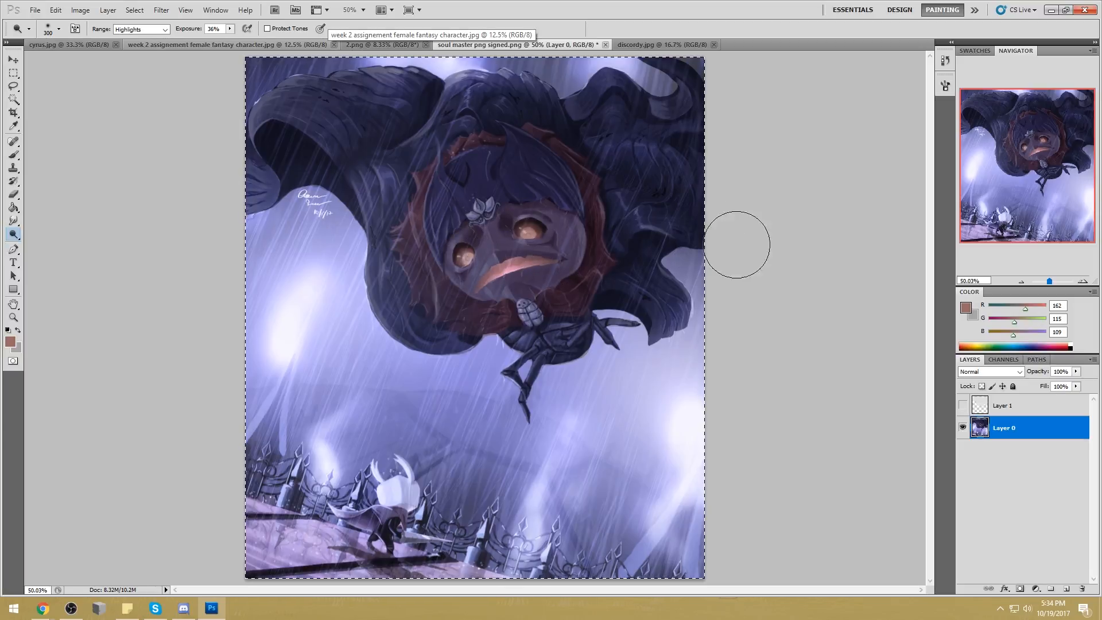
{"action": "left_click", "coordinate": [944, 61]}
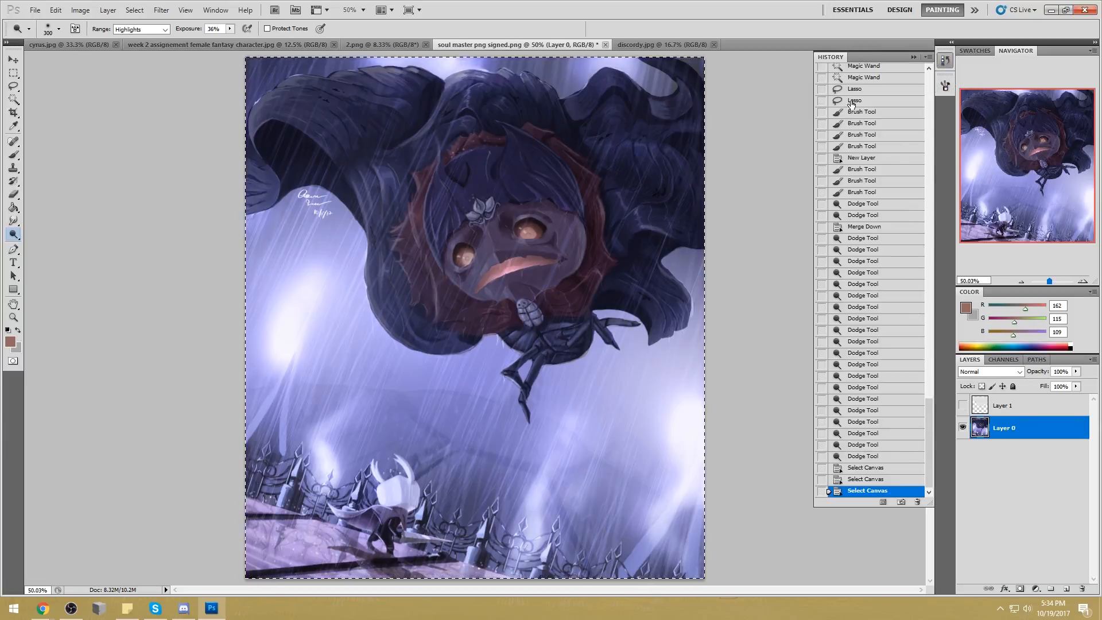
{"action": "left_click", "coordinate": [854, 100]}
{"action": "key", "text": "ctrl+shift+v"}
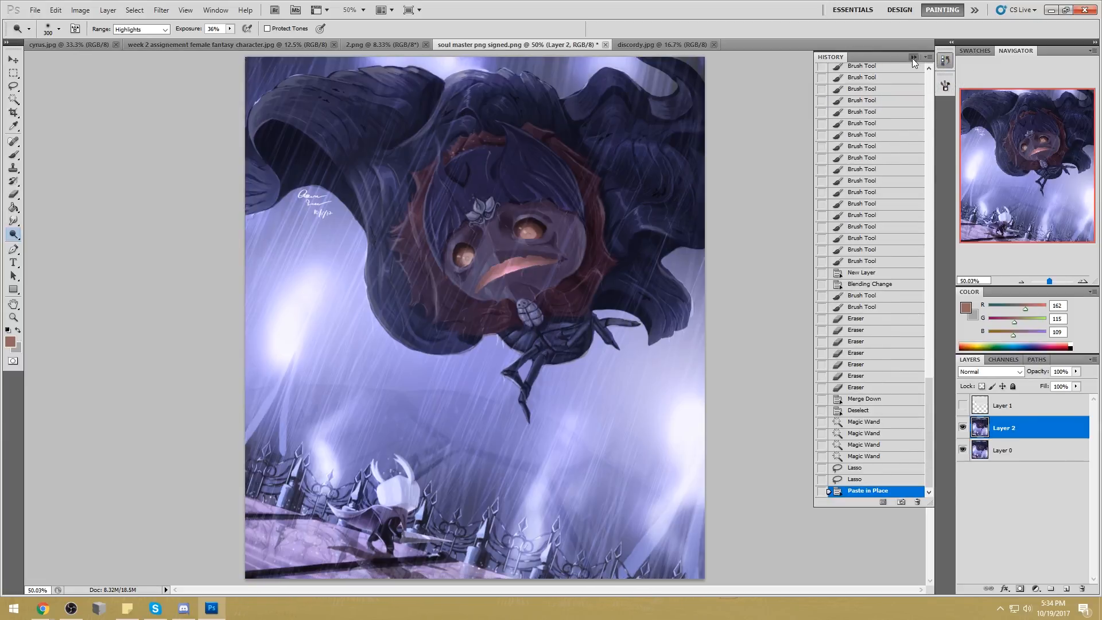
{"action": "left_click", "coordinate": [912, 58]}
Fade the edges of the glowing mouth on Layer 2 with a 175 px eraser at 57% opacity, undoing an unwanted stroke
{"action": "key", "text": "e"}
{"action": "right_click", "coordinate": [544, 221]}
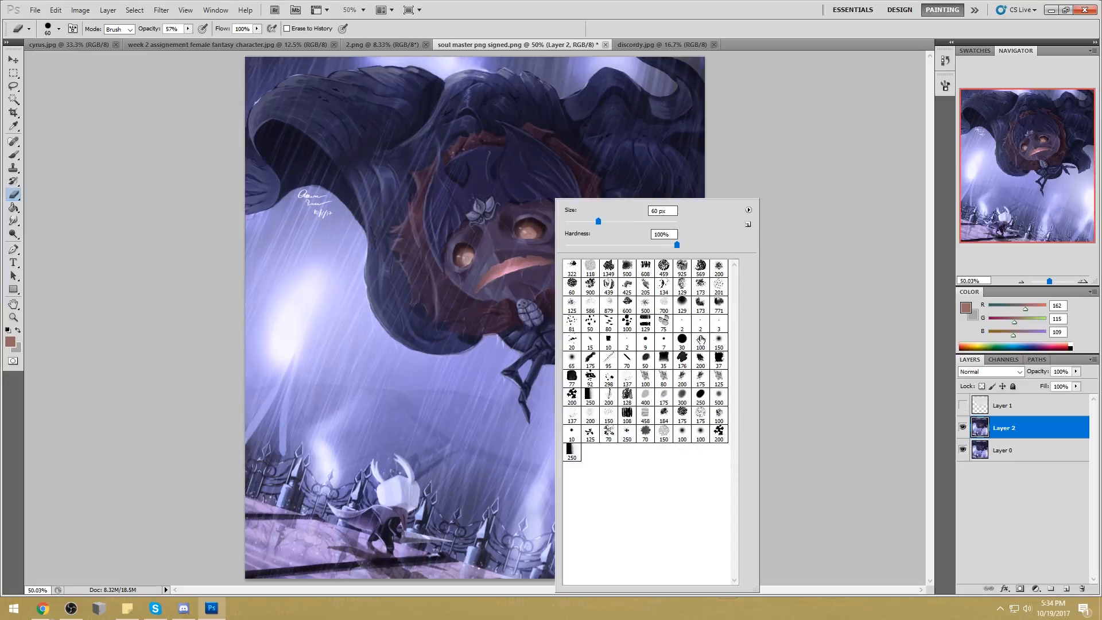
{"action": "left_click", "coordinate": [703, 340]}
{"action": "left_click", "coordinate": [820, 298]}
{"action": "key", "text": "bracketright"}
{"action": "key", "text": "bracketright"}
{"action": "key", "text": "bracketright"}
{"action": "key", "text": "bracketright"}
{"action": "key", "text": "bracketleft"}
{"action": "key", "text": "bracketleft"}
{"action": "mouse_move", "coordinate": [526, 249]}
{"action": "left_mouse_down"}
{"action": "mouse_move", "coordinate": [484, 261]}
{"action": "mouse_move", "coordinate": [465, 296]}
{"action": "mouse_move", "coordinate": [559, 259]}
{"action": "mouse_move", "coordinate": [546, 252]}
{"action": "mouse_move", "coordinate": [468, 288]}
{"action": "left_mouse_up"}
{"action": "key", "text": "bracketleft"}
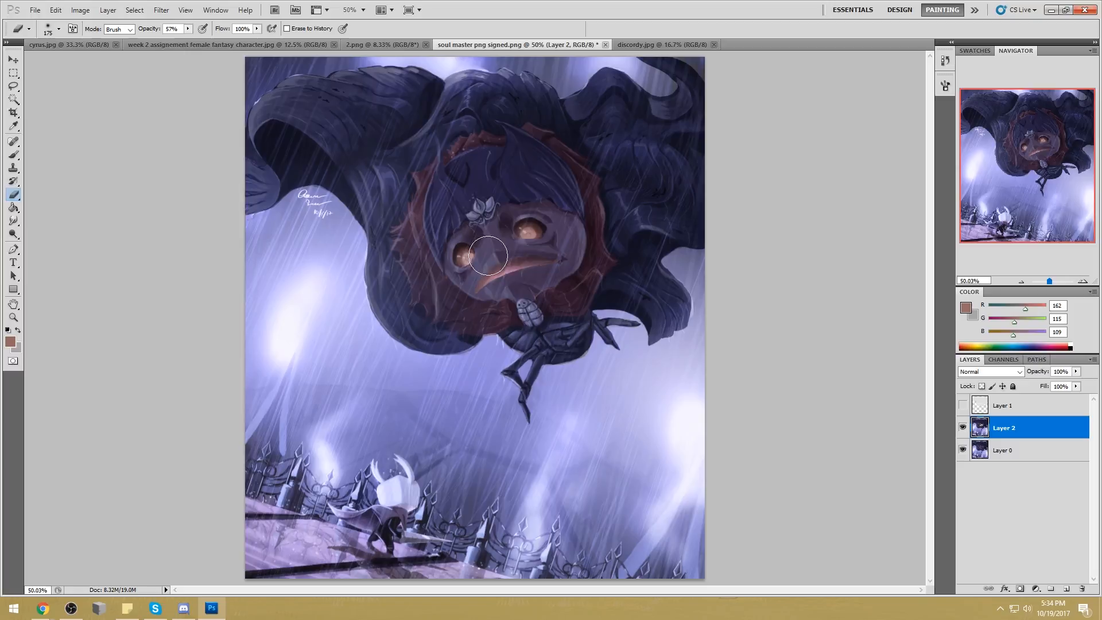
{"action": "key", "text": "ctrl+z"}
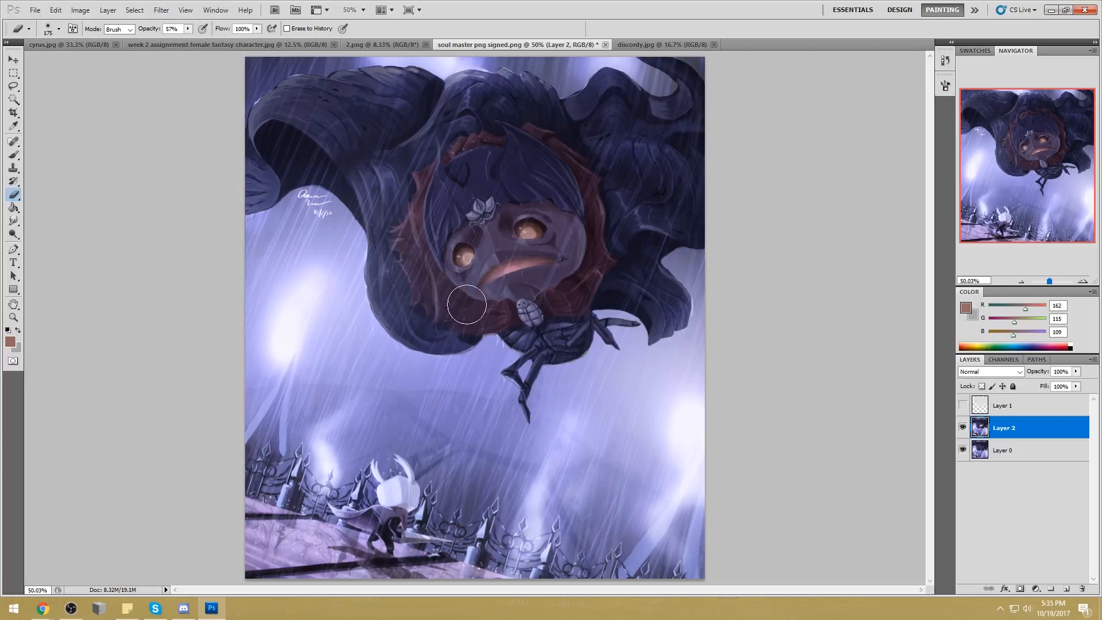
Dodge the mouth's highlights on Layer 2 with a 90 px brush at 36% exposure
{"action": "left_click", "coordinate": [13, 234]}
{"action": "key", "text": "bracketleft"}
{"action": "key", "text": "bracketleft"}
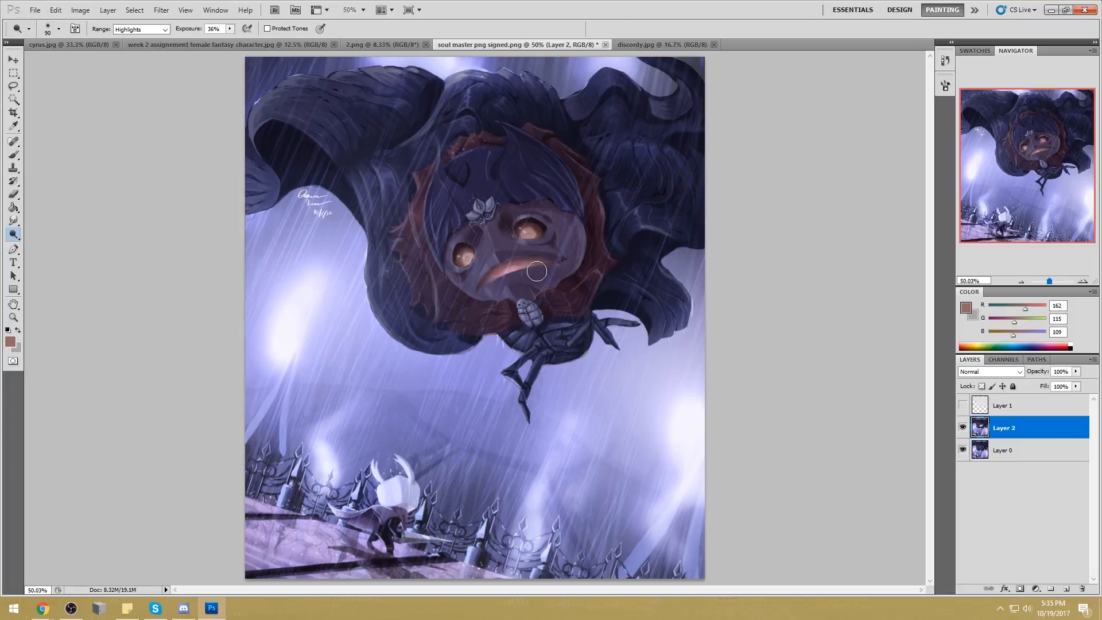
Tint the mouth with a colour sampled from the eye, using a 60 px brush in Color mode at 16% opacity
{"action": "key", "text": "b"}
{"action": "left_click", "coordinate": [530, 223], "text": "alt"}
{"action": "key", "text": "bracketleft"}
{"action": "key", "text": "bracketleft"}
{"action": "key", "text": "bracketleft"}
{"action": "key", "text": "bracketleft"}
{"action": "key", "text": "bracketleft"}
{"action": "key", "text": "bracketleft"}
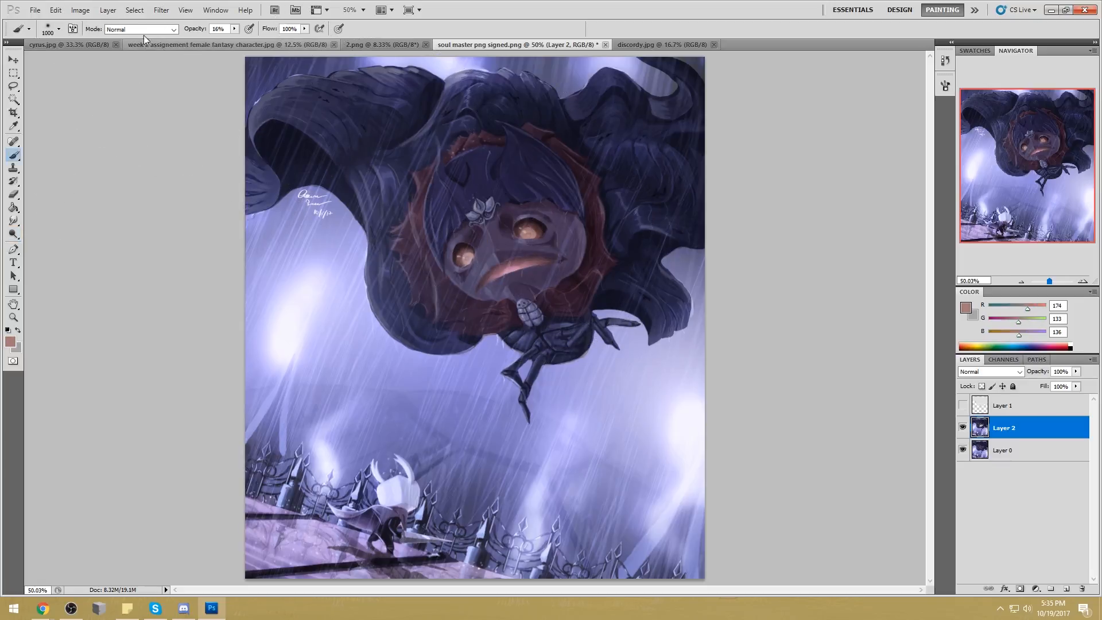
{"action": "left_click", "coordinate": [143, 29]}
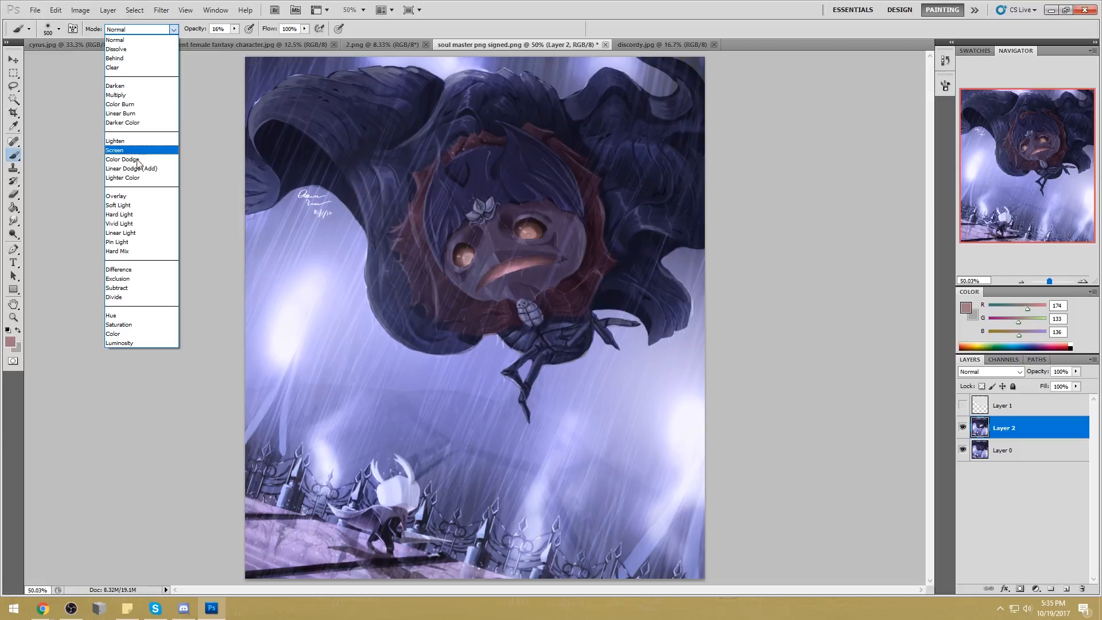
{"action": "left_click", "coordinate": [154, 325]}
{"action": "left_click", "coordinate": [145, 29]}
{"action": "left_click", "coordinate": [127, 337]}
{"action": "key", "text": "bracketleft"}
{"action": "key", "text": "bracketleft"}
{"action": "key", "text": "bracketleft"}
{"action": "key", "text": "bracketleft"}
{"action": "key", "text": "bracketleft"}
{"action": "key", "text": "bracketleft"}
{"action": "key", "text": "bracketleft"}
{"action": "key", "text": "bracketleft"}
{"action": "key", "text": "bracketleft"}
{"action": "key", "text": "bracketleft"}
{"action": "key", "text": "bracketleft"}
{"action": "key", "text": "bracketleft"}
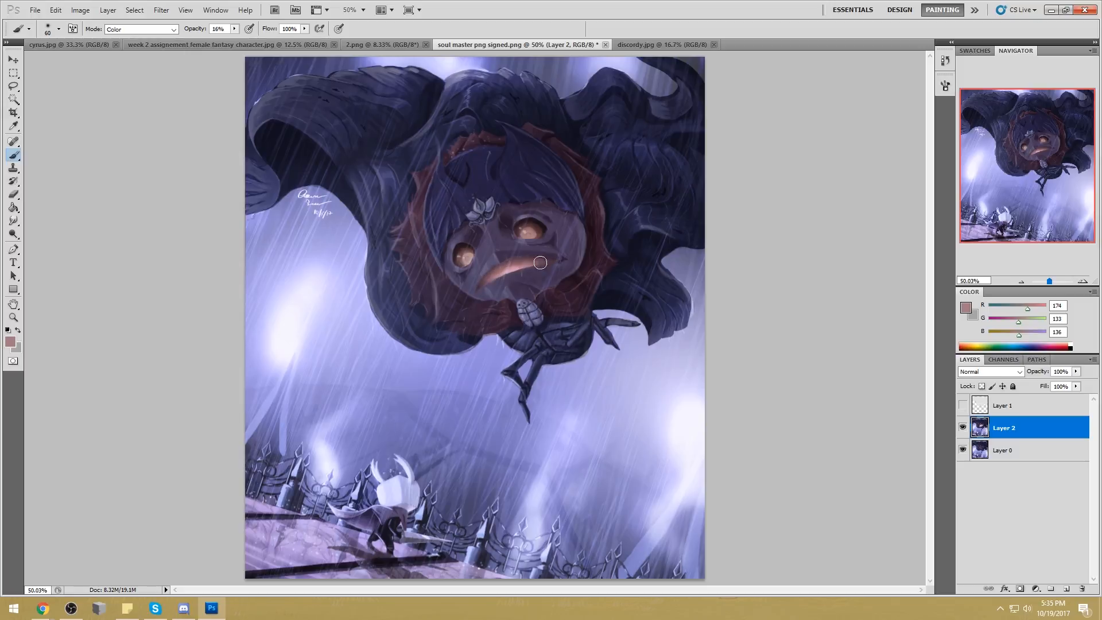
{"action": "left_click", "coordinate": [532, 235], "text": "alt"}
Compare the mouth with and without Layer 2, leaving Layer 2 hidden and Layer 0 active
{"action": "left_click", "coordinate": [962, 428]}
{"action": "left_click", "coordinate": [962, 428]}
{"action": "left_click", "coordinate": [962, 428]}
{"action": "left_click", "coordinate": [963, 427]}
{"action": "key", "text": "z"}
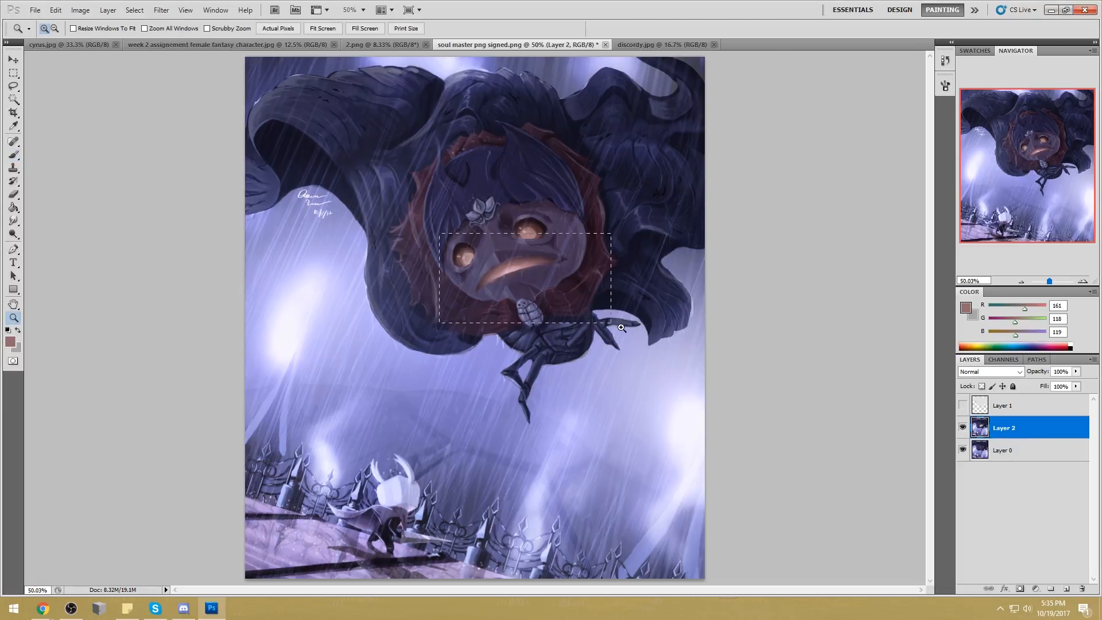
{"action": "left_click_drag", "start_coordinate": [610, 322], "coordinate": [611, 320]}
{"action": "left_click", "coordinate": [962, 427]}
{"action": "left_click", "coordinate": [1013, 452]}
Select small triangular tooth gaps along the upper and lower edges of the mouth with the Lasso
{"action": "key", "text": "l"}
{"action": "left_click_drag", "start_coordinate": [442, 195], "coordinate": [442, 196]}
{"action": "left_click_drag", "start_coordinate": [270, 236], "coordinate": [269, 248]}
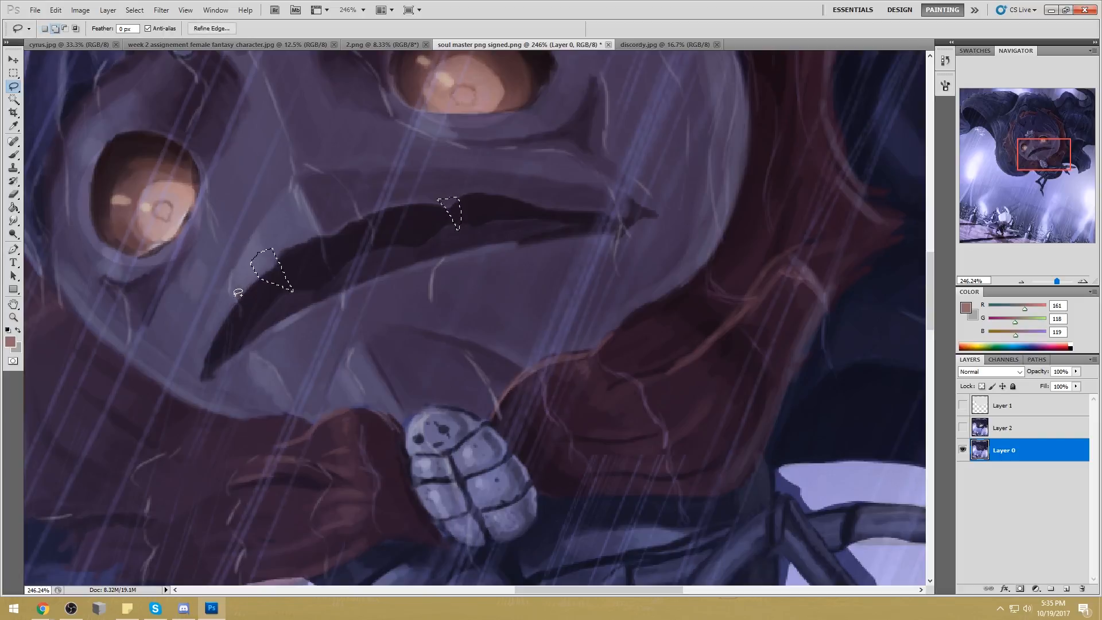
{"action": "left_click_drag", "start_coordinate": [230, 299], "coordinate": [261, 309]}
{"action": "mouse_move", "coordinate": [503, 219]}
{"action": "left_mouse_down"}
{"action": "mouse_move", "coordinate": [501, 246]}
{"action": "mouse_move", "coordinate": [502, 219]}
{"action": "mouse_move", "coordinate": [573, 229]}
{"action": "mouse_move", "coordinate": [560, 236]}
{"action": "left_mouse_up"}
{"action": "mouse_move", "coordinate": [359, 242]}
{"action": "left_mouse_down"}
{"action": "mouse_move", "coordinate": [386, 274]}
{"action": "mouse_move", "coordinate": [378, 284]}
{"action": "left_mouse_up"}
{"action": "mouse_move", "coordinate": [299, 230]}
{"action": "left_mouse_down"}
{"action": "mouse_move", "coordinate": [323, 263]}
{"action": "mouse_move", "coordinate": [300, 230]}
{"action": "left_mouse_up"}
{"action": "left_click_drag", "start_coordinate": [402, 194], "coordinate": [422, 224]}
{"action": "mouse_move", "coordinate": [534, 192]}
{"action": "left_mouse_down"}
{"action": "mouse_move", "coordinate": [527, 219]}
{"action": "mouse_move", "coordinate": [519, 183]}
{"action": "mouse_move", "coordinate": [508, 185]}
{"action": "left_mouse_up"}
Show Layer 2 again and delete the selected tooth gaps from it
{"action": "left_click", "coordinate": [962, 427]}
{"action": "left_click", "coordinate": [1026, 427]}
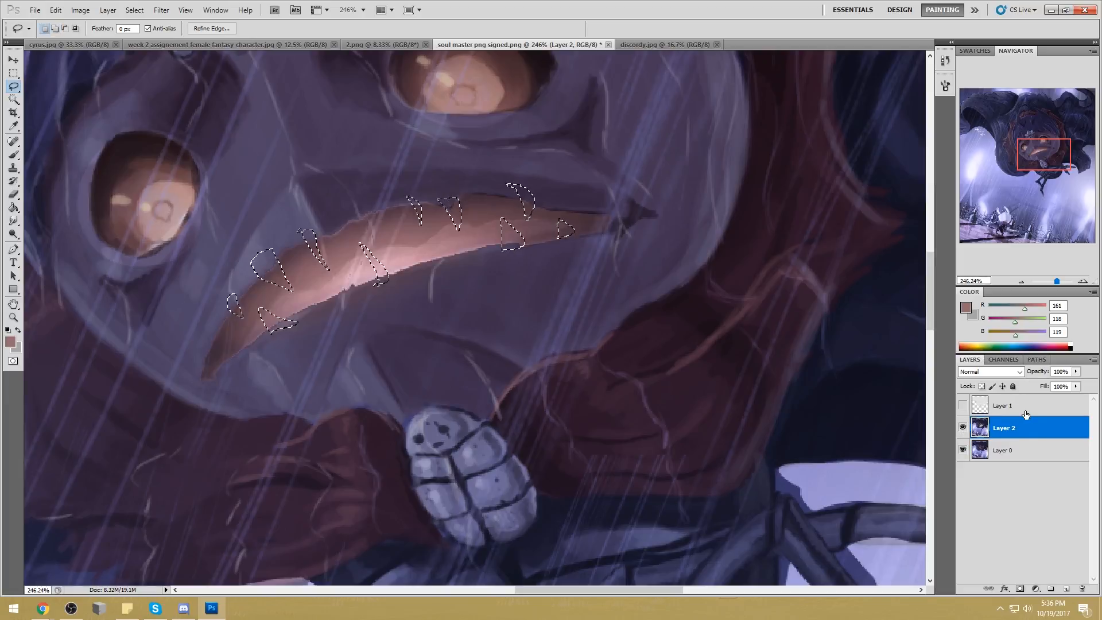
{"action": "key", "text": "Delete"}
{"action": "key", "text": "ctrl+0"}
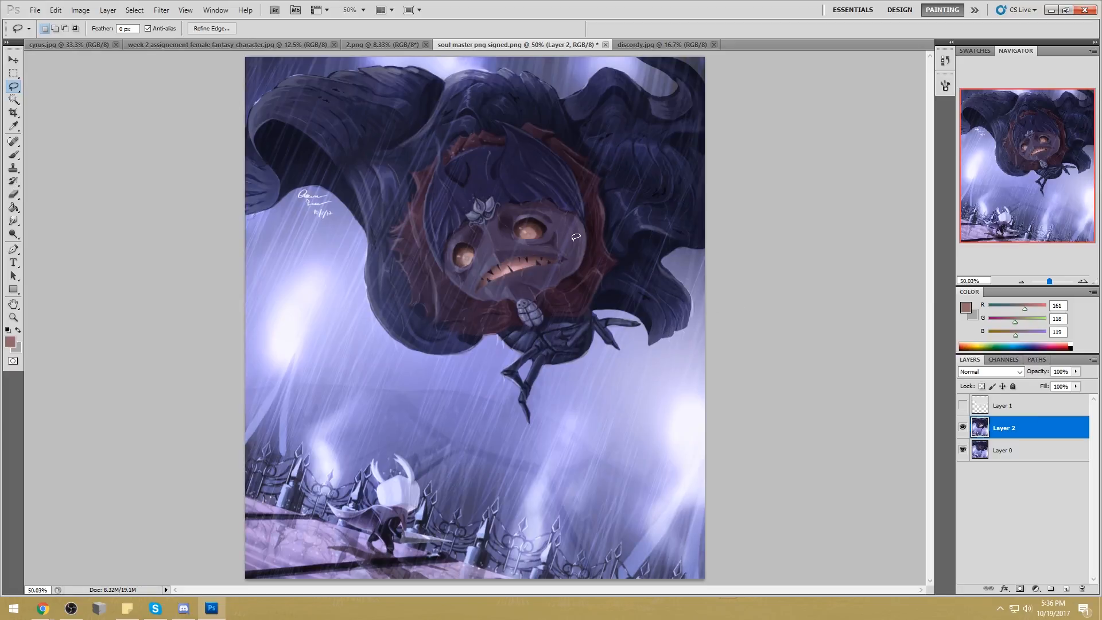
Tint the mouth's right corner with a sampled muted purple using the 16% Color brush, and clear the selection
{"action": "key", "text": "b"}
{"action": "left_click", "coordinate": [521, 261], "text": "alt"}
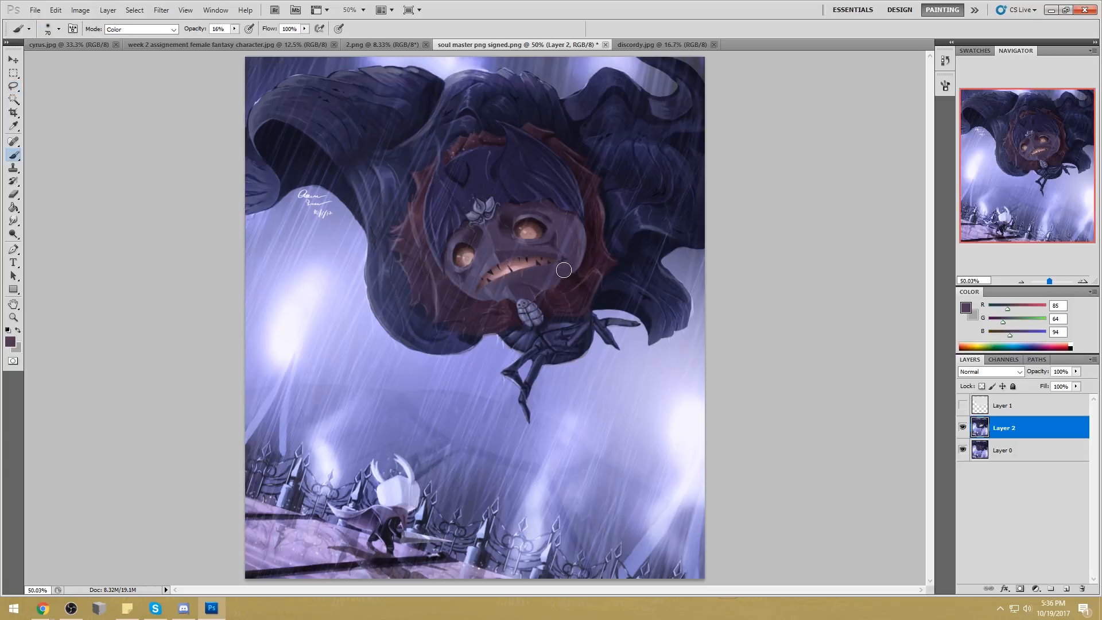
{"action": "mouse_move", "coordinate": [557, 262]}
{"action": "left_mouse_down"}
{"action": "mouse_move", "coordinate": [465, 312]}
{"action": "mouse_move", "coordinate": [568, 252]}
{"action": "left_mouse_up"}
{"action": "key", "text": "bracketright"}
{"action": "key", "text": "m"}
{"action": "right_click", "coordinate": [513, 262]}
{"action": "left_click", "coordinate": [540, 268]}
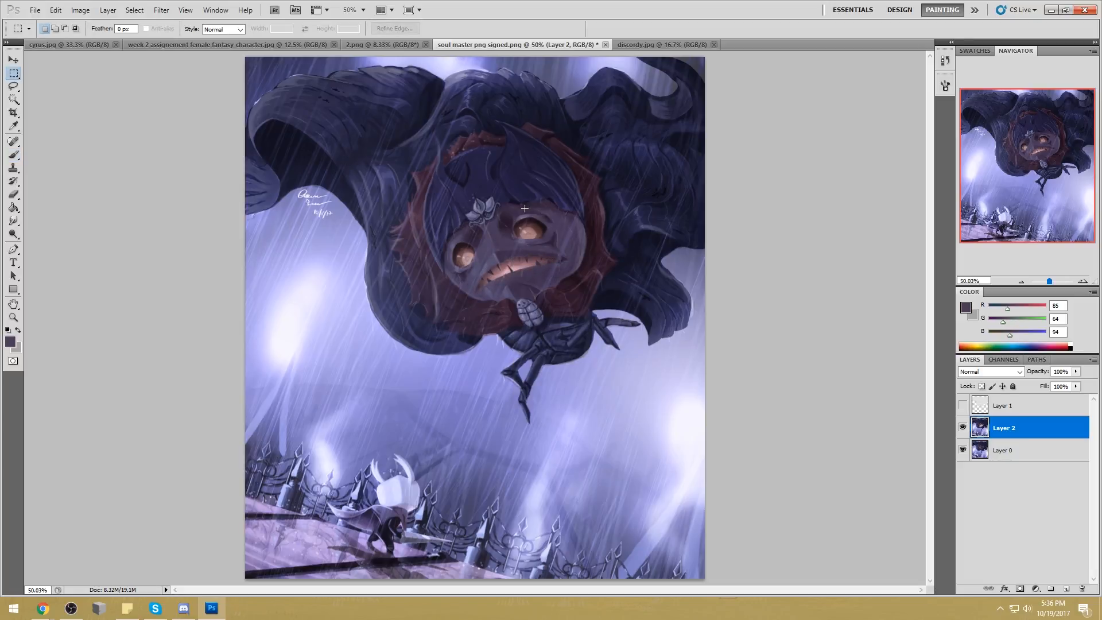
Choose the Dodge tool and merge the mouth's Layer 2 down into Layer 0
{"action": "left_click", "coordinate": [13, 234]}
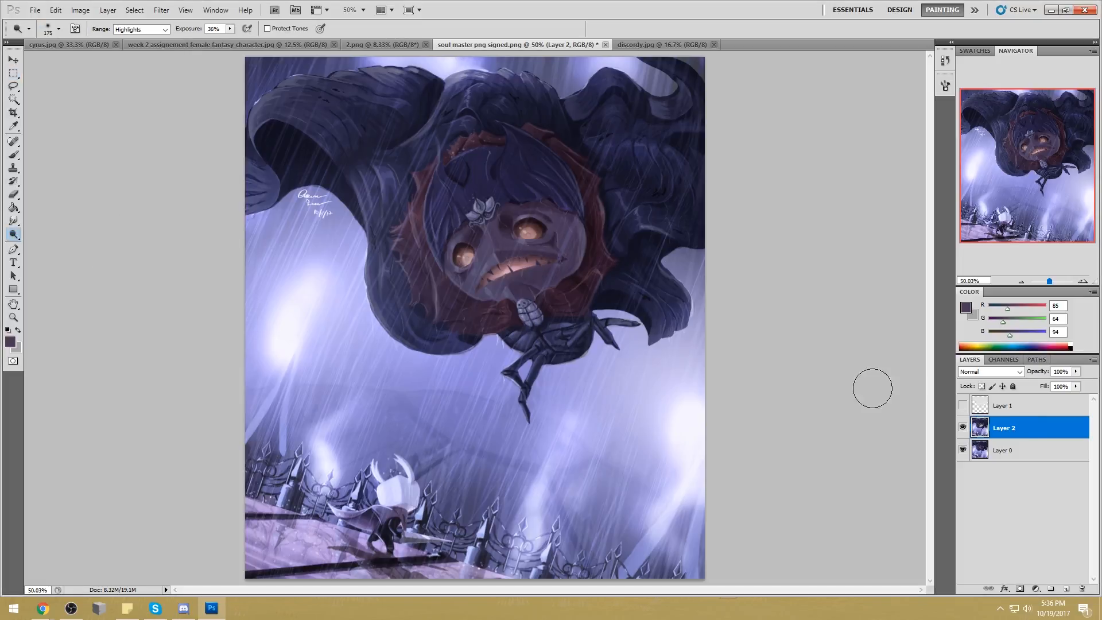
{"action": "right_click", "coordinate": [1024, 441]}
{"action": "left_click", "coordinate": [1045, 411]}
Dodge the highlights of both eyes and the mouth at 36% exposure, reducing the brush to 125 px
{"action": "key", "text": "bracketright"}
{"action": "mouse_move", "coordinate": [532, 230]}
{"action": "left_mouse_down"}
{"action": "mouse_move", "coordinate": [529, 217]}
{"action": "mouse_move", "coordinate": [548, 202]}
{"action": "mouse_move", "coordinate": [533, 201]}
{"action": "left_mouse_up"}
{"action": "left_click_drag", "start_coordinate": [467, 241], "coordinate": [463, 255]}
{"action": "key", "text": "bracketleft"}
{"action": "left_click_drag", "start_coordinate": [533, 233], "coordinate": [532, 229]}
{"action": "key", "text": "bracketleft"}
{"action": "key", "text": "bracketleft"}
{"action": "left_click_drag", "start_coordinate": [520, 270], "coordinate": [483, 289]}
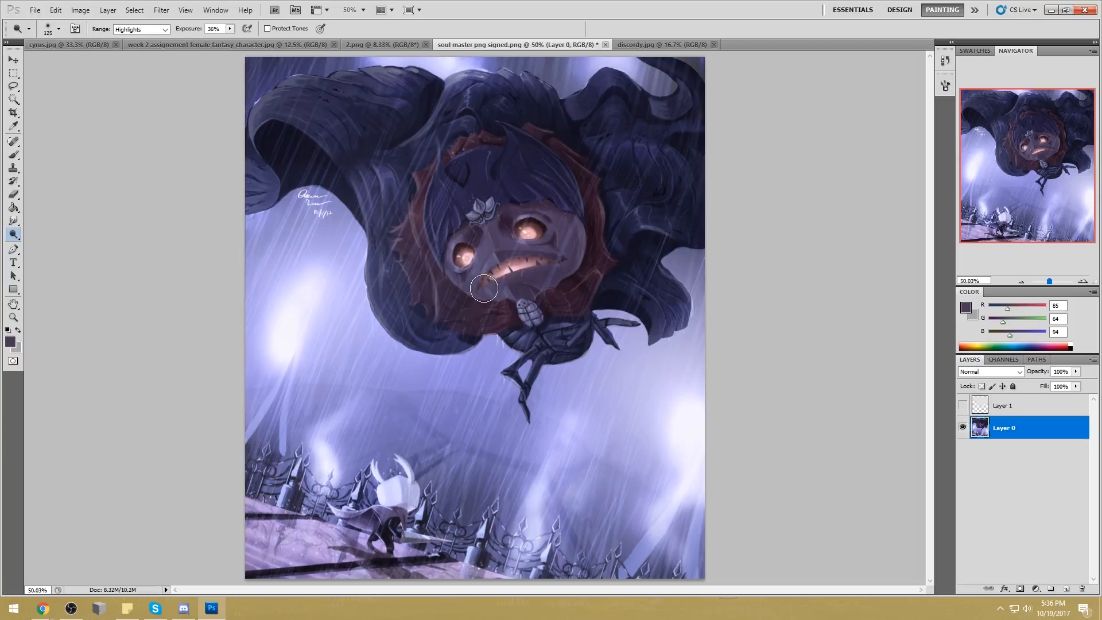
{"action": "left_click_drag", "start_coordinate": [512, 274], "coordinate": [482, 286]}
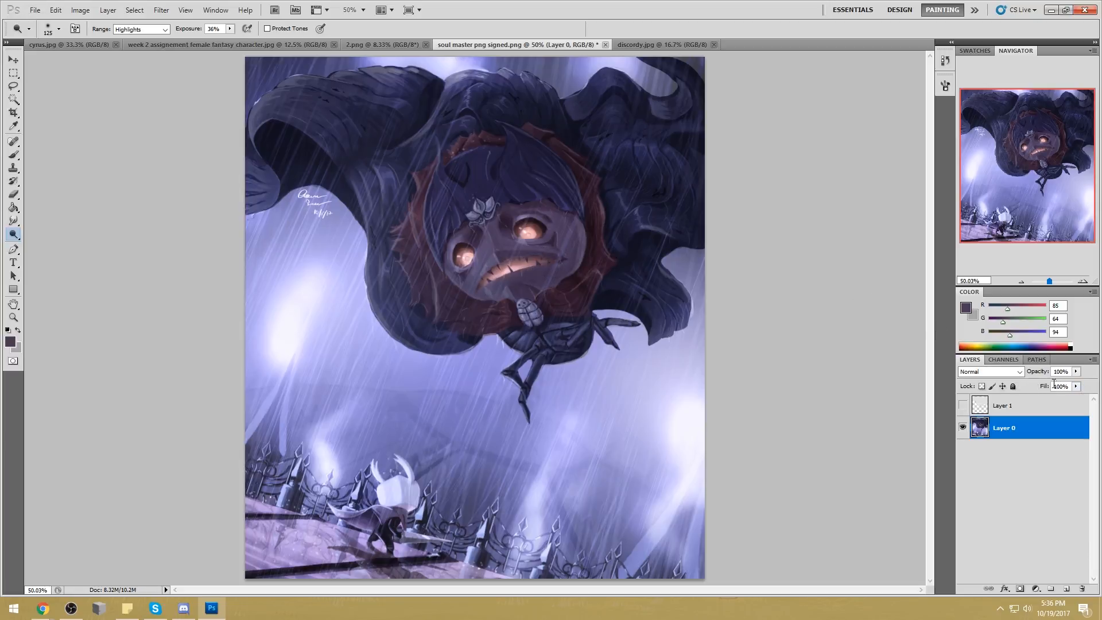
Add a new layer above Layer 0
{"action": "left_click", "coordinate": [1064, 588]}
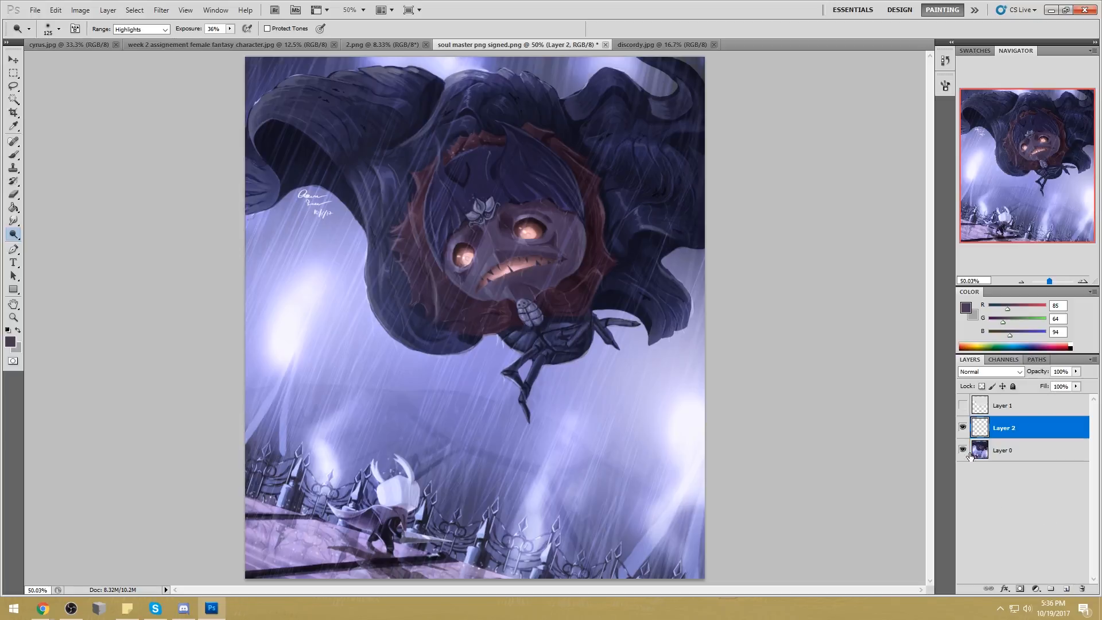
Set the foreground colour to light blue (110, 185, 255) and switch Layer 2's blend mode to Color
{"action": "left_click", "coordinate": [964, 309]}
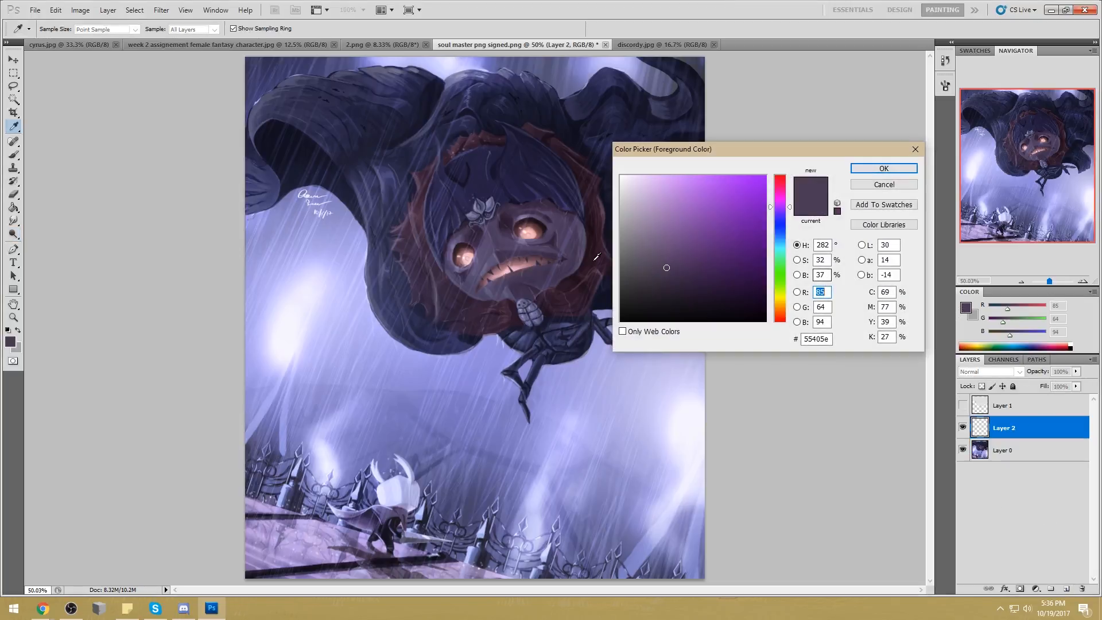
{"action": "left_click", "coordinate": [522, 262]}
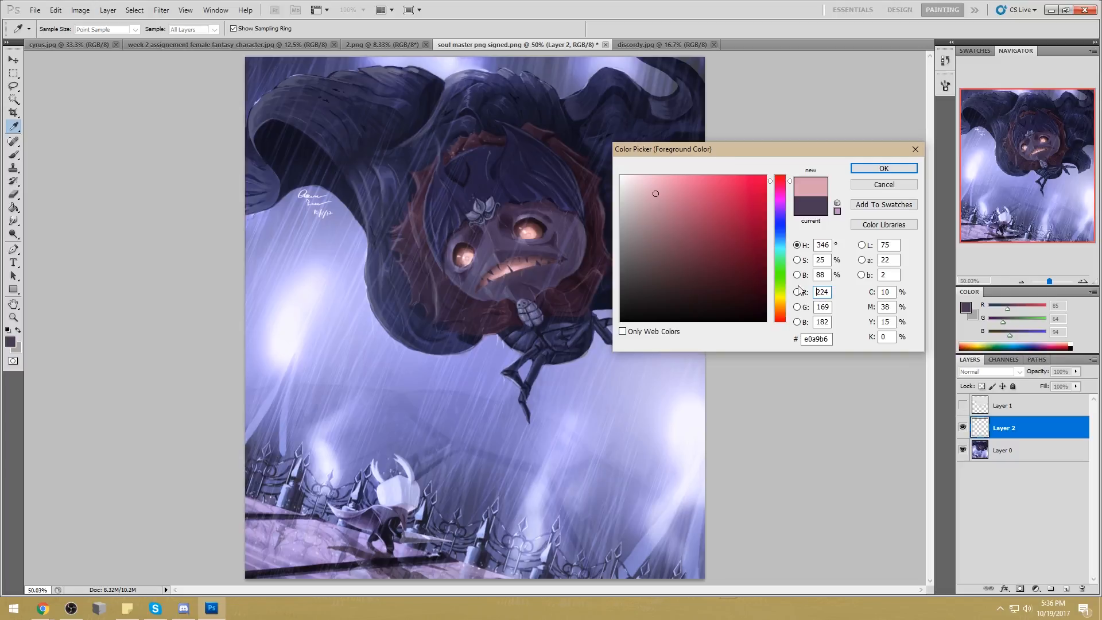
{"action": "left_click_drag", "start_coordinate": [780, 254], "coordinate": [780, 237]}
{"action": "left_click_drag", "start_coordinate": [692, 183], "coordinate": [705, 177]}
{"action": "left_click", "coordinate": [859, 170]}
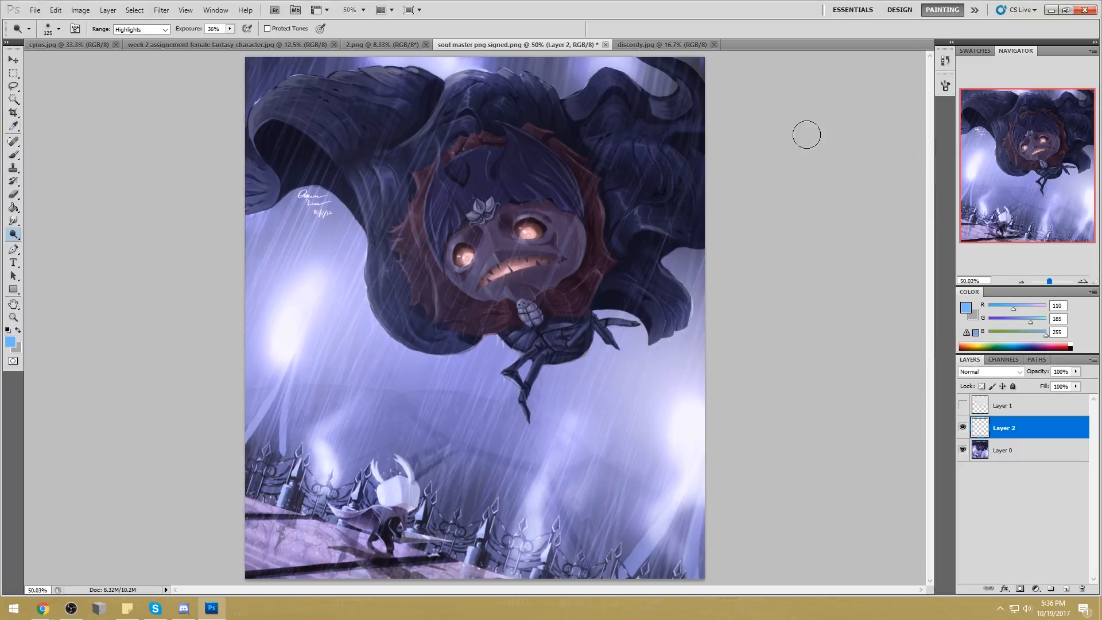
{"action": "left_click", "coordinate": [991, 372]}
{"action": "left_click", "coordinate": [975, 326]}
Paint both eyes and the mouth light blue using the brush in Normal mode at 100% opacity and 100 px
{"action": "key", "text": "bracketleft"}
{"action": "key", "text": "bracketleft"}
{"action": "key", "text": "bracketleft"}
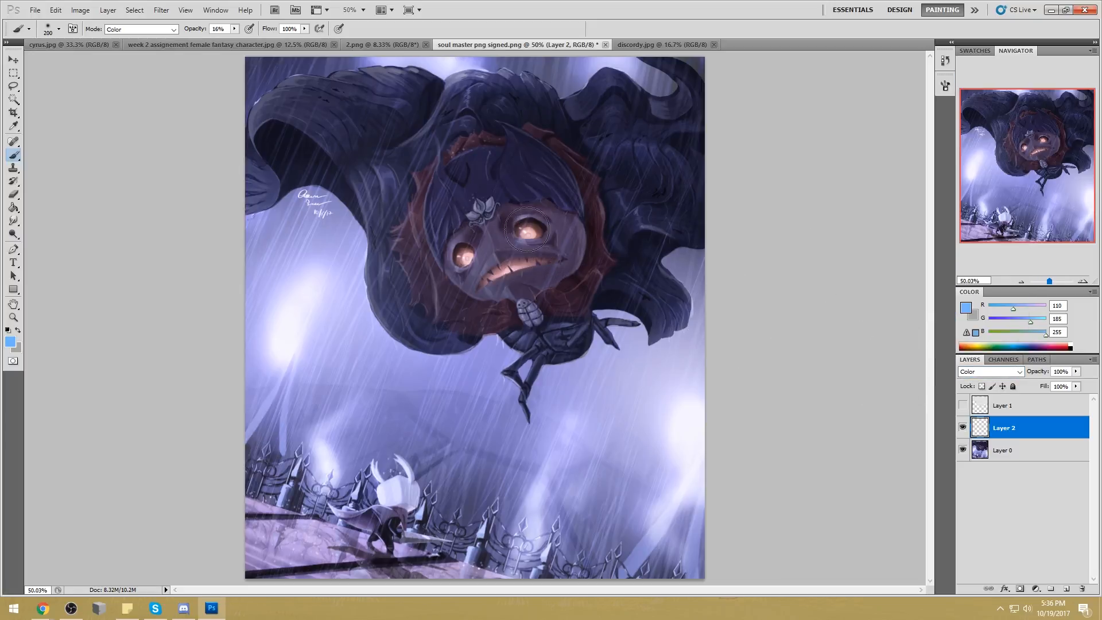
{"action": "key", "text": "0"}
{"action": "left_click", "coordinate": [160, 29]}
{"action": "left_click", "coordinate": [132, 39]}
{"action": "key", "text": "bracketleft"}
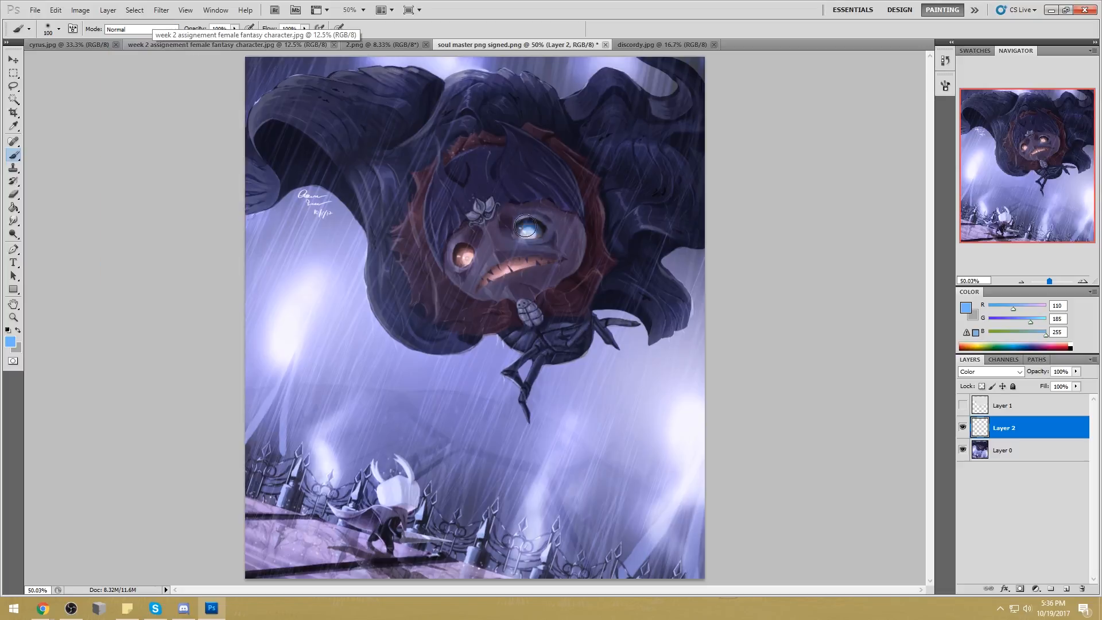
{"action": "key", "text": "bracketleft"}
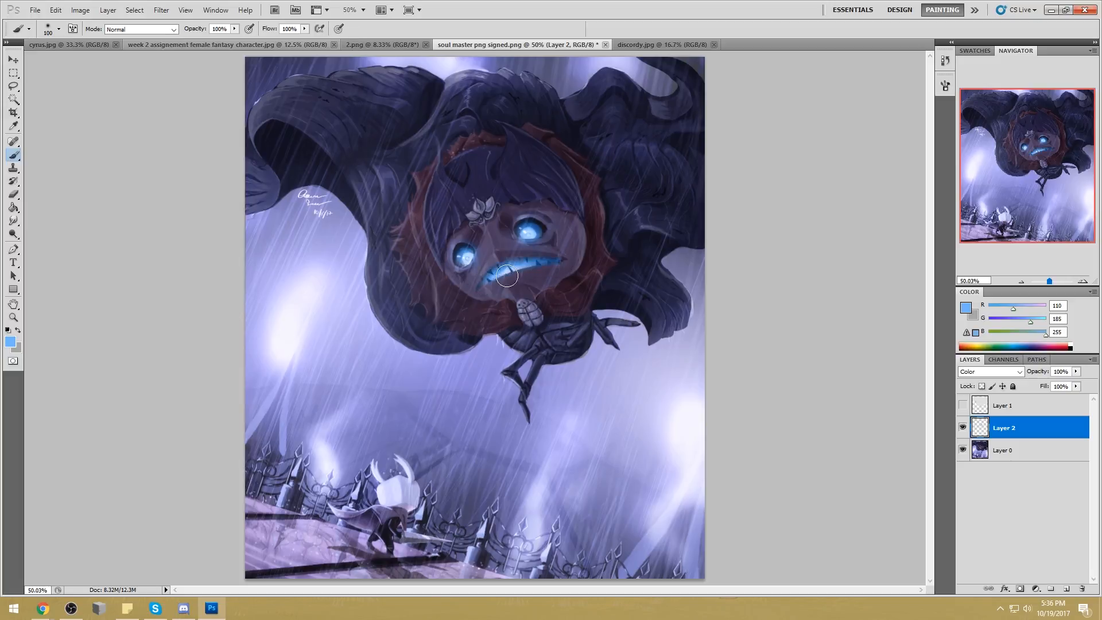
Shift Layer 2's colour to teal with Hue/Saturation: hue -34, saturation -7, lightness -10
{"action": "key", "text": "ctrl+u"}
{"action": "left_click_drag", "start_coordinate": [852, 327], "coordinate": [832, 329]}
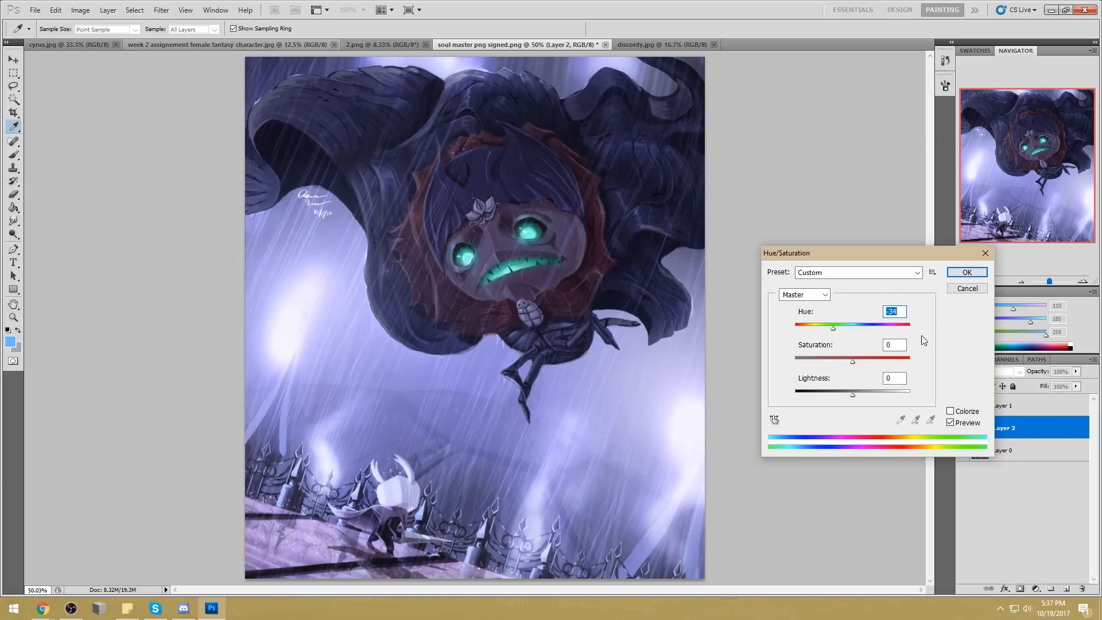
{"action": "left_click_drag", "start_coordinate": [852, 361], "coordinate": [847, 394]}
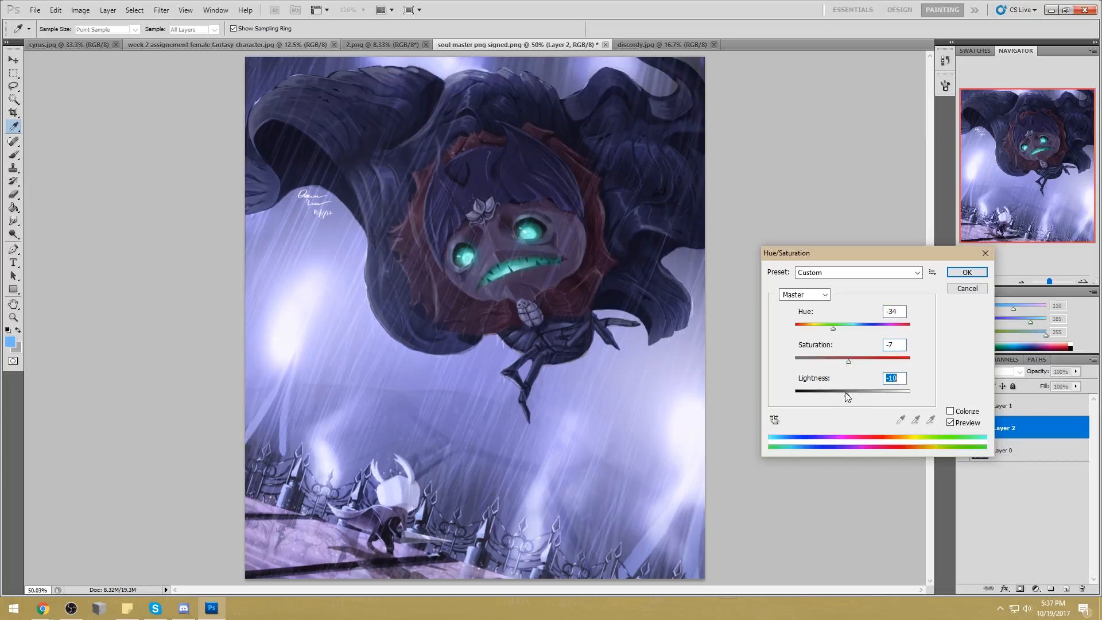
{"action": "left_click", "coordinate": [953, 274]}
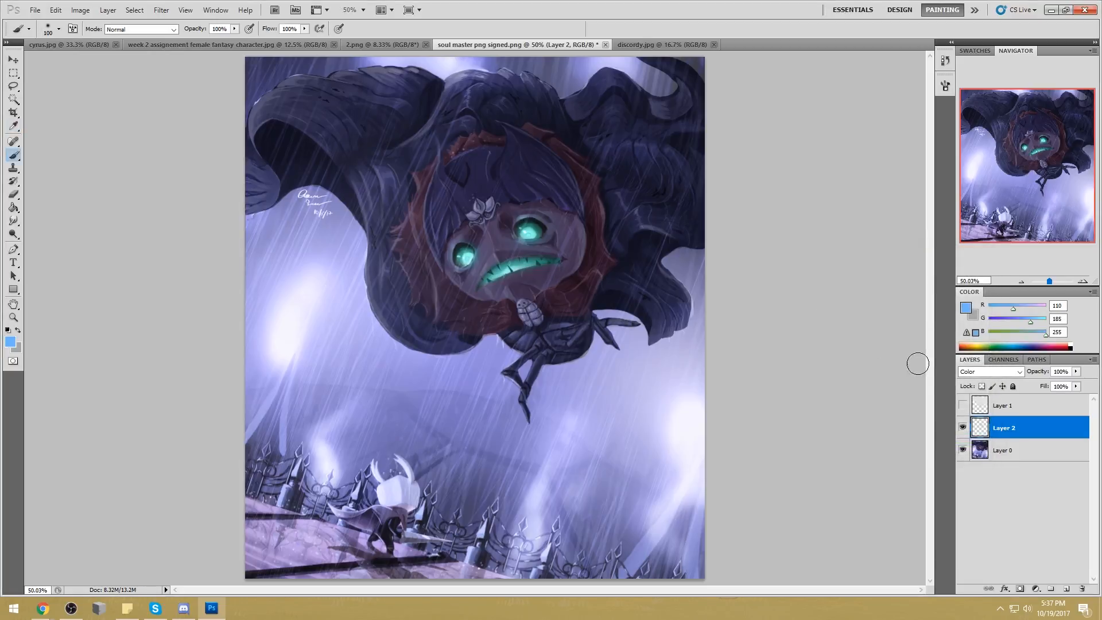
Add a new layer and paint a soft glow around the eyes and mouth in a sampled pale teal with a 500 px brush
{"action": "left_click", "coordinate": [1065, 590]}
{"action": "left_click", "coordinate": [477, 257], "text": "alt"}
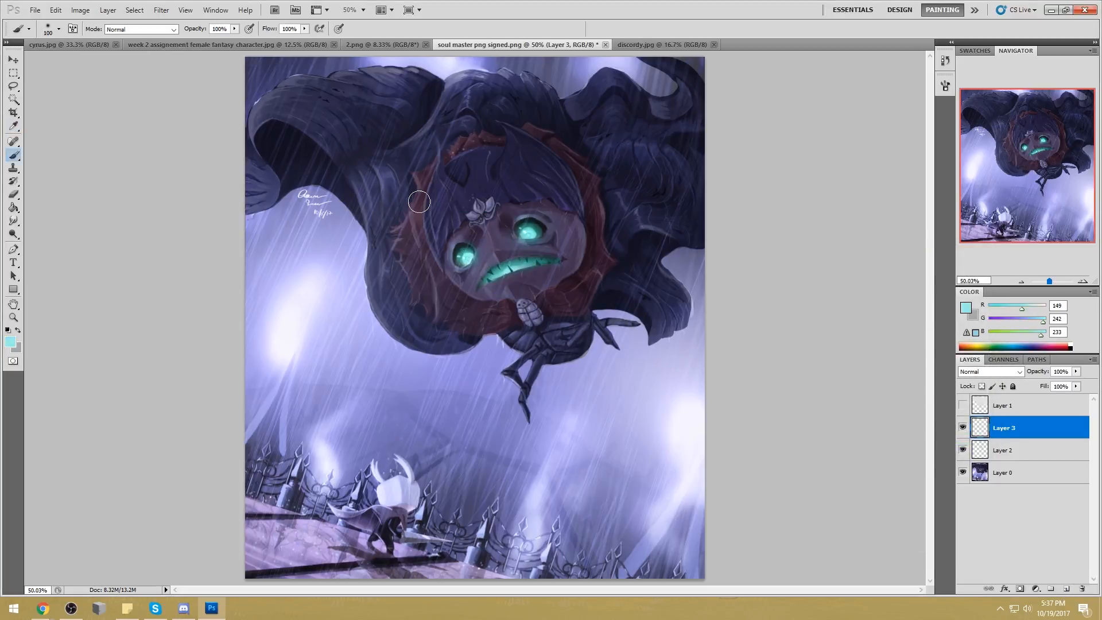
{"action": "key", "text": "bracketright"}
{"action": "key", "text": "bracketright"}
{"action": "key", "text": "bracketright"}
{"action": "key", "text": "bracketright"}
{"action": "key", "text": "bracketright"}
{"action": "key", "text": "bracketright"}
{"action": "key", "text": "bracketright"}
{"action": "left_click", "coordinate": [464, 257]}
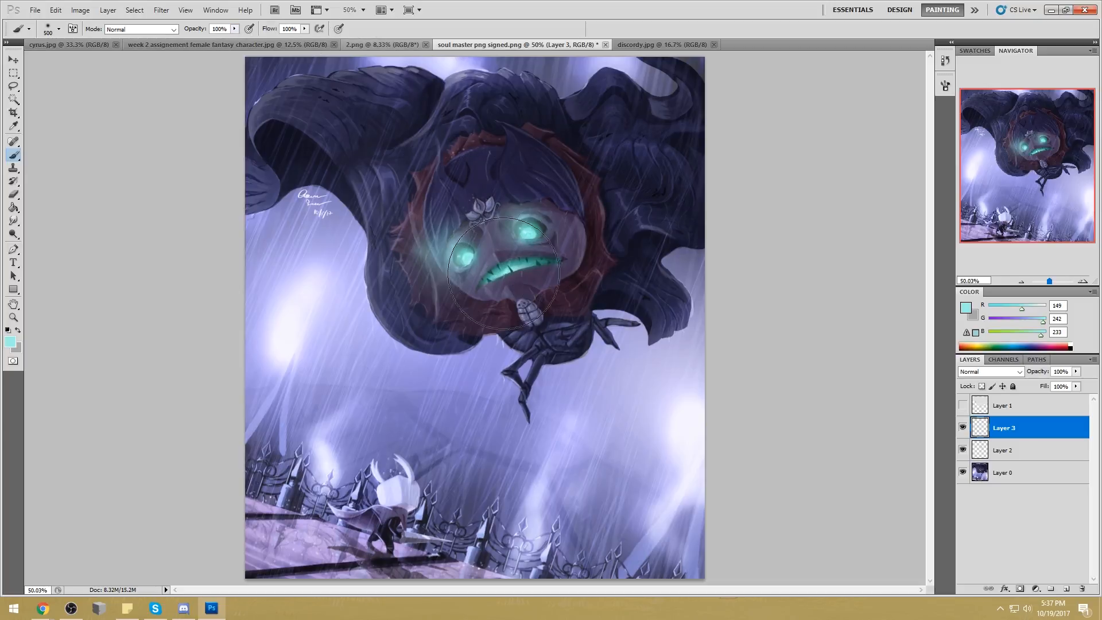
Erase the excess teal glow around the eyes, mouth and face edge with the 57% eraser, reducing it to 40 px
{"action": "key", "text": "e"}
{"action": "key", "text": "bracketleft"}
{"action": "key", "text": "bracketleft"}
{"action": "key", "text": "bracketleft"}
{"action": "key", "text": "bracketleft"}
{"action": "key", "text": "bracketleft"}
{"action": "mouse_move", "coordinate": [502, 256]}
{"action": "left_mouse_down"}
{"action": "mouse_move", "coordinate": [450, 297]}
{"action": "mouse_move", "coordinate": [501, 255]}
{"action": "mouse_move", "coordinate": [511, 266]}
{"action": "mouse_move", "coordinate": [539, 259]}
{"action": "mouse_move", "coordinate": [431, 410]}
{"action": "mouse_move", "coordinate": [464, 230]}
{"action": "mouse_move", "coordinate": [484, 246]}
{"action": "mouse_move", "coordinate": [459, 226]}
{"action": "left_mouse_up"}
{"action": "key", "text": "bracketleft"}
{"action": "key", "text": "bracketleft"}
{"action": "key", "text": "bracketleft"}
{"action": "key", "text": "bracketleft"}
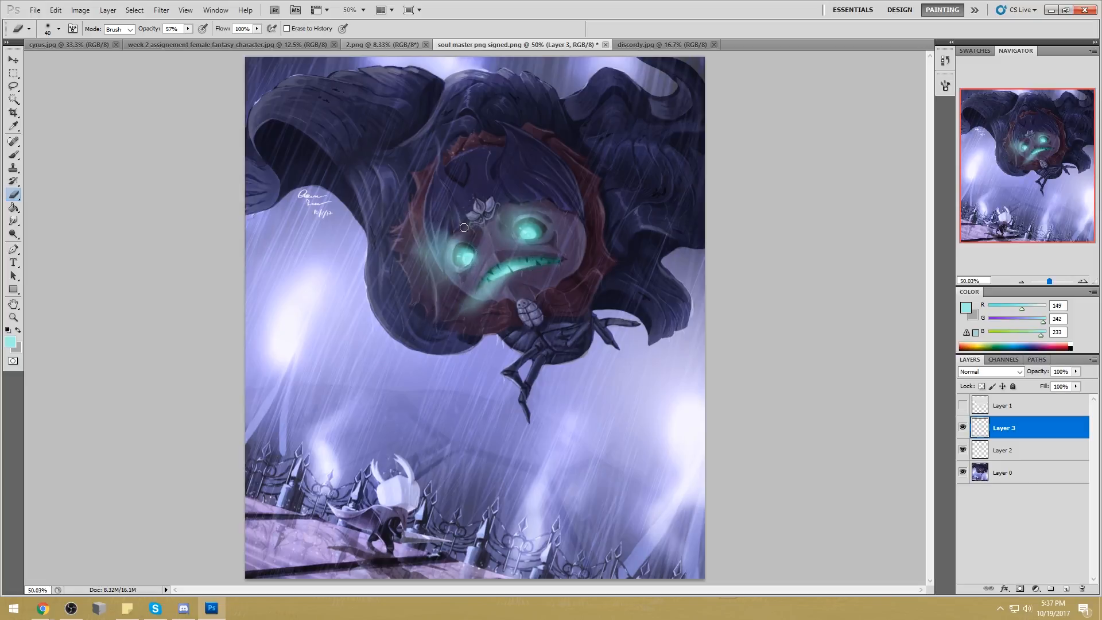
{"action": "mouse_move", "coordinate": [470, 273]}
{"action": "left_mouse_down"}
{"action": "mouse_move", "coordinate": [416, 270]}
{"action": "mouse_move", "coordinate": [422, 282]}
{"action": "left_mouse_up"}
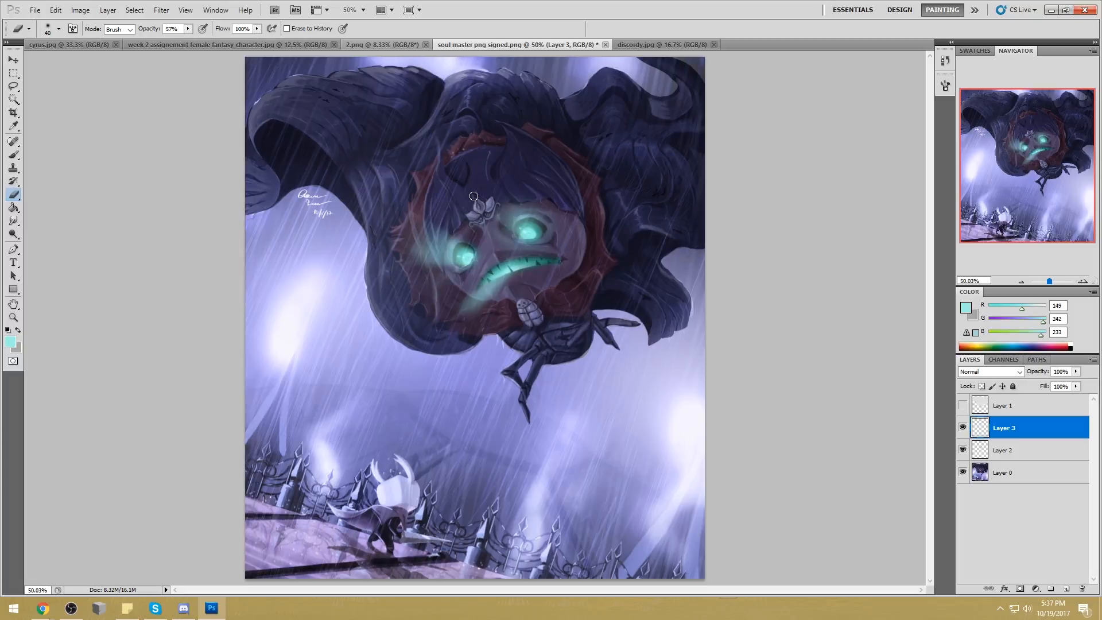
{"action": "left_click_drag", "start_coordinate": [550, 247], "coordinate": [553, 225]}
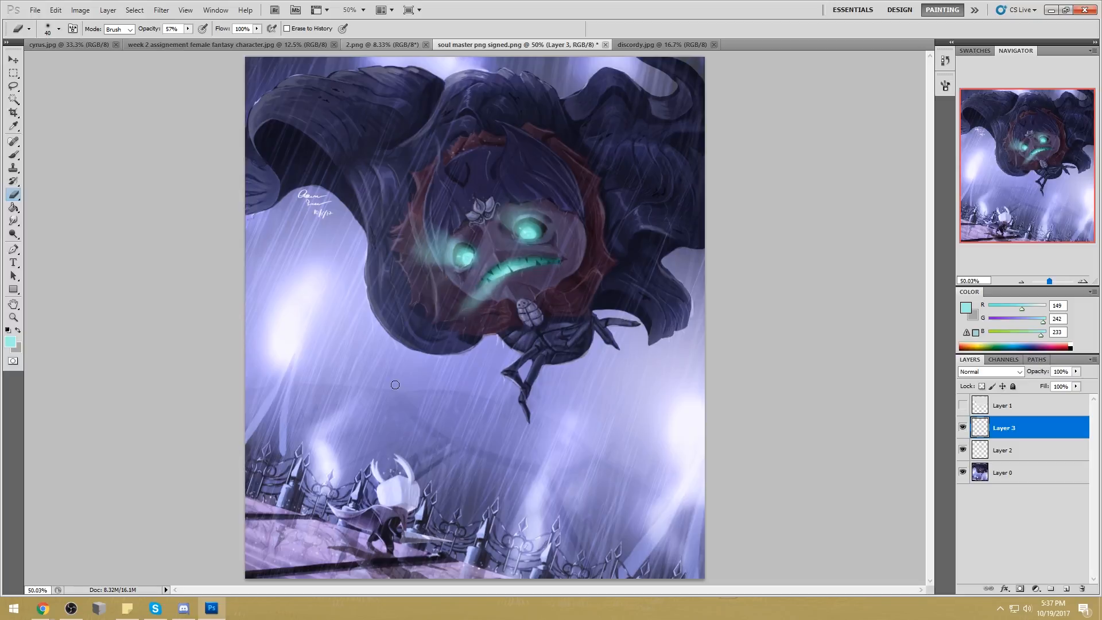
Try Color Dodge on the glow layer, and set its blend mode to Soft Light
{"action": "left_click", "coordinate": [999, 372]}
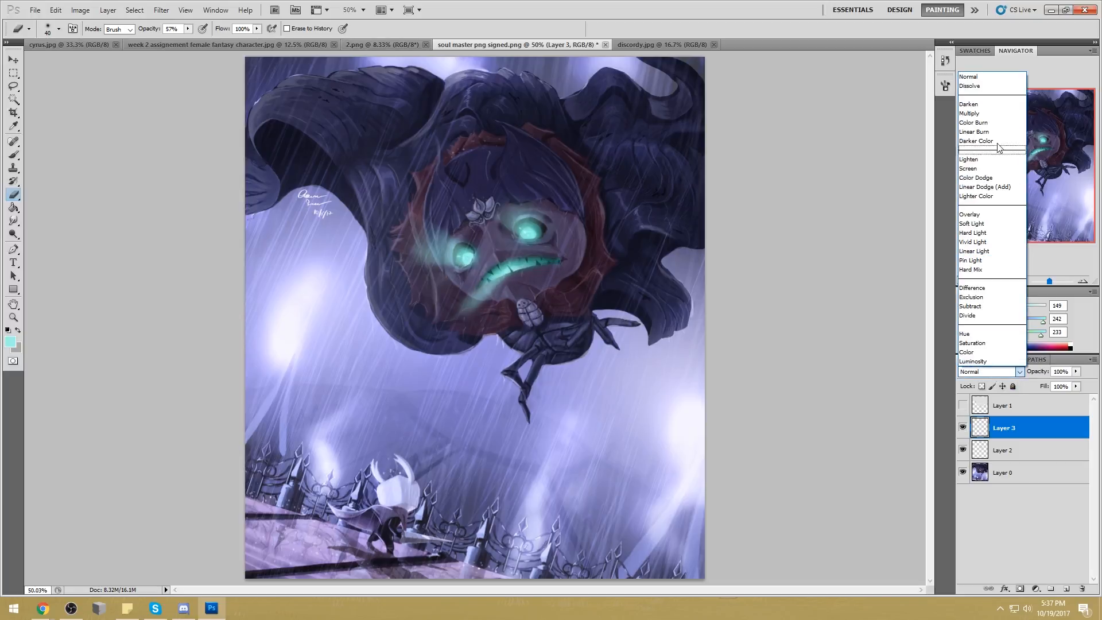
{"action": "left_click", "coordinate": [989, 177]}
{"action": "mouse_move", "coordinate": [1077, 386]}
{"action": "left_mouse_down"}
{"action": "mouse_move", "coordinate": [1063, 397]}
{"action": "mouse_move", "coordinate": [1079, 397]}
{"action": "left_mouse_up"}
{"action": "left_click", "coordinate": [989, 371]}
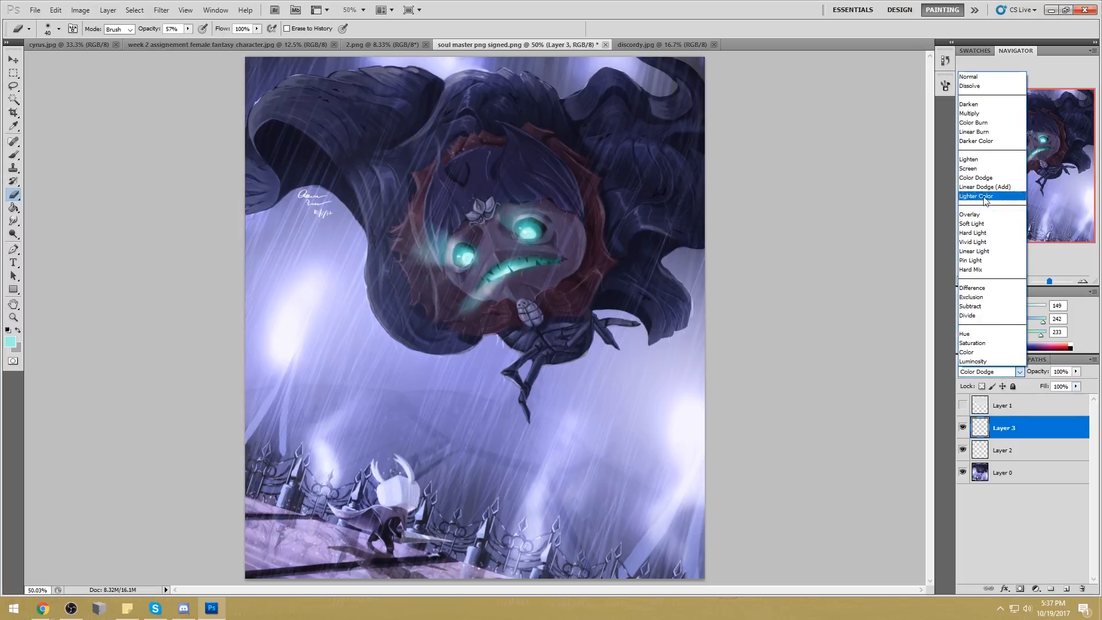
{"action": "left_click", "coordinate": [984, 225]}
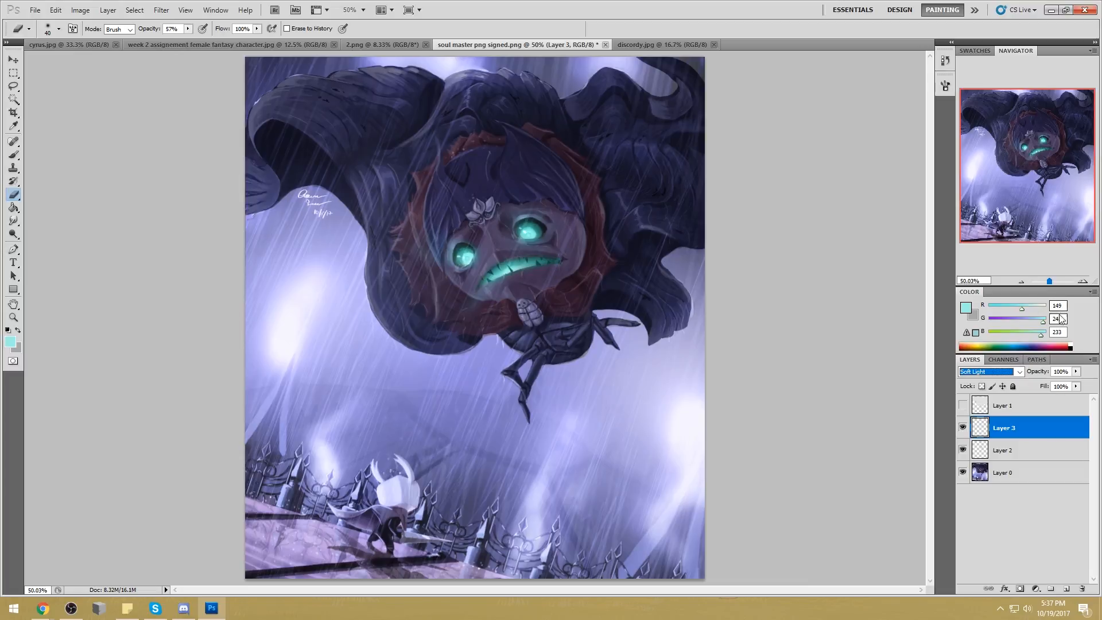
Strengthen the glow by duplicating Layer 3 and merging the copy down twice, and check it by toggling the layer's visibility
{"action": "right_click", "coordinate": [1016, 428]}
{"action": "left_click", "coordinate": [975, 261]}
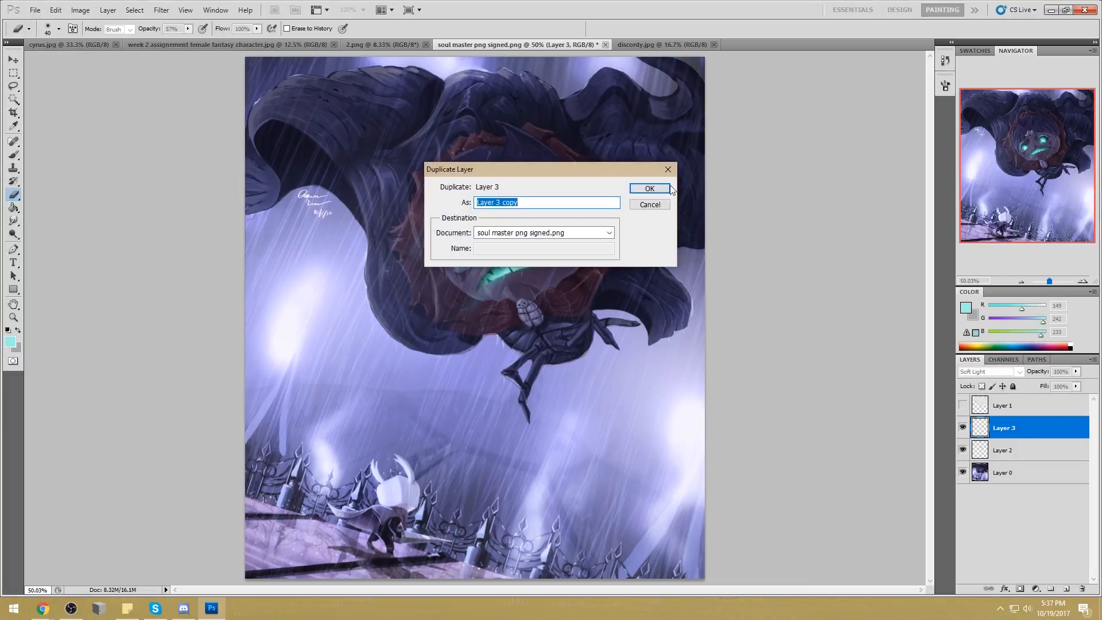
{"action": "key", "text": "Return"}
{"action": "right_click", "coordinate": [1022, 430]}
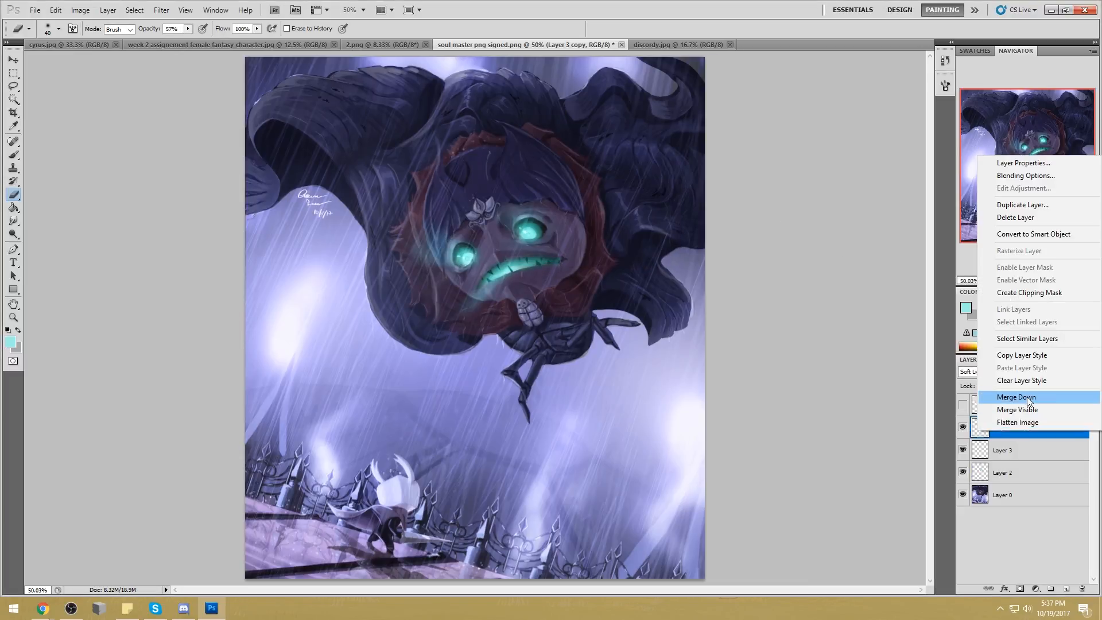
{"action": "left_click", "coordinate": [1016, 398]}
{"action": "right_click", "coordinate": [1001, 433]}
{"action": "left_click", "coordinate": [1023, 205]}
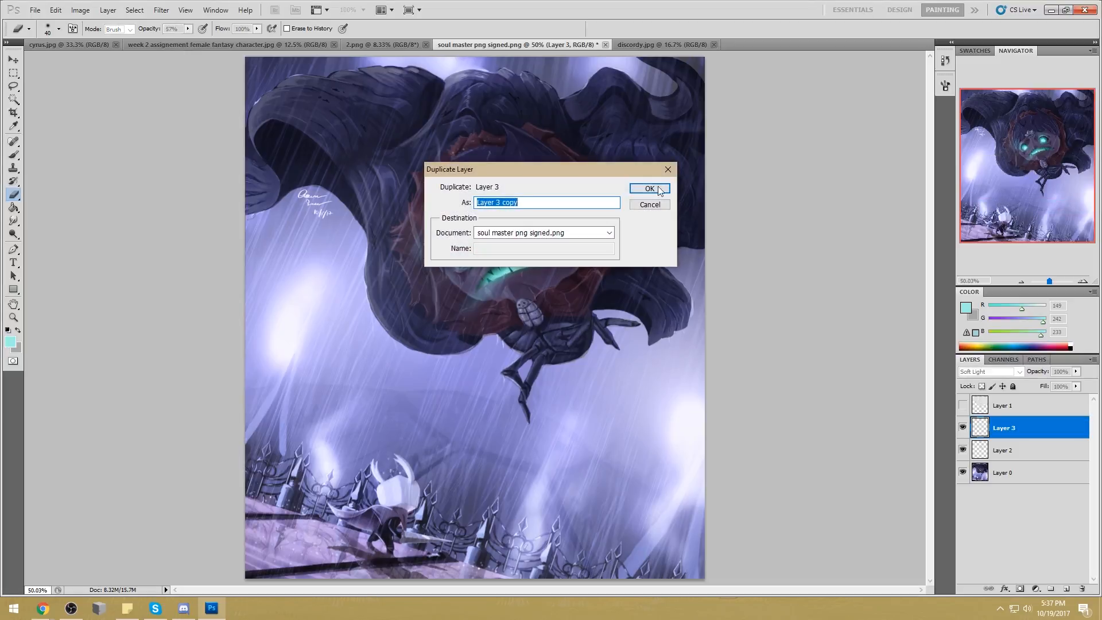
{"action": "key", "text": "Return"}
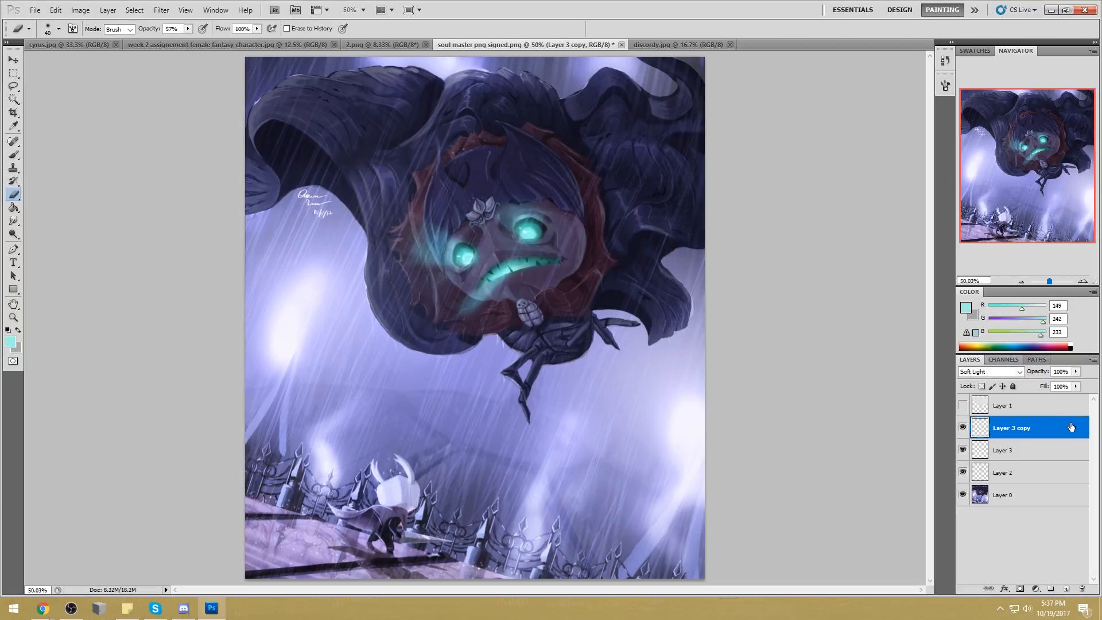
{"action": "right_click", "coordinate": [1037, 434]}
{"action": "left_click", "coordinate": [1033, 395]}
{"action": "left_click", "coordinate": [963, 428]}
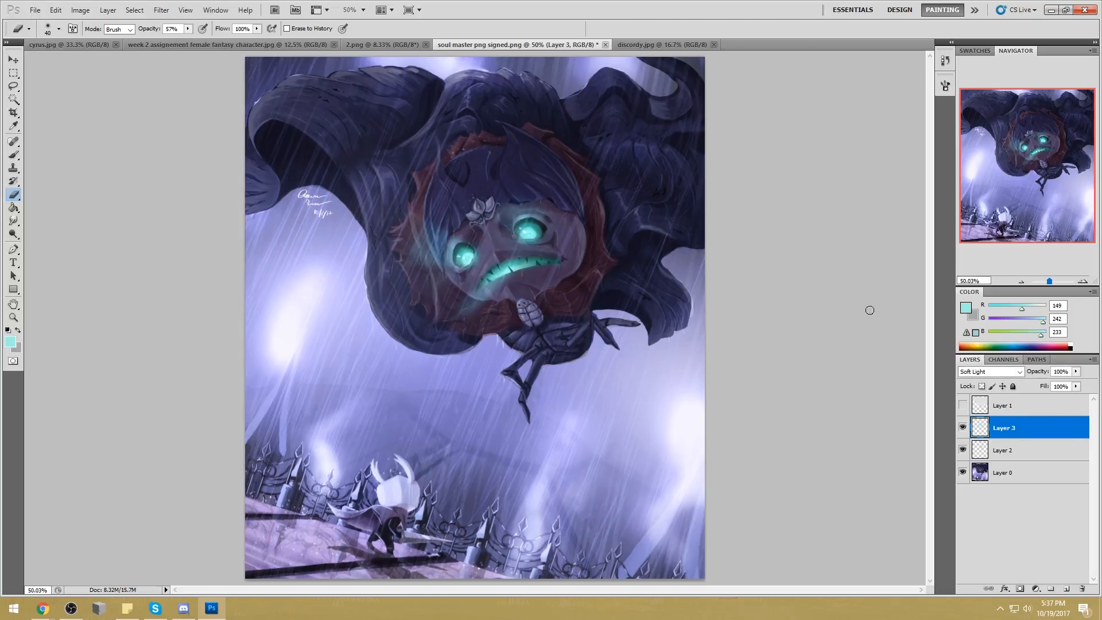
{"action": "left_click", "coordinate": [963, 428]}
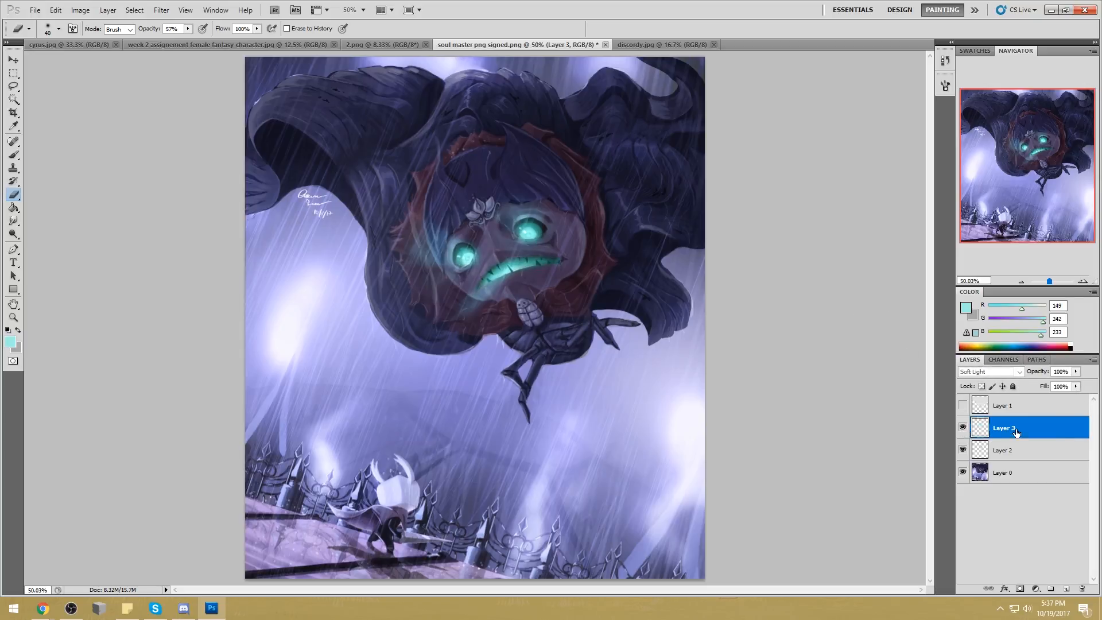
{"action": "left_click", "coordinate": [963, 450]}
{"action": "left_click", "coordinate": [1031, 457]}
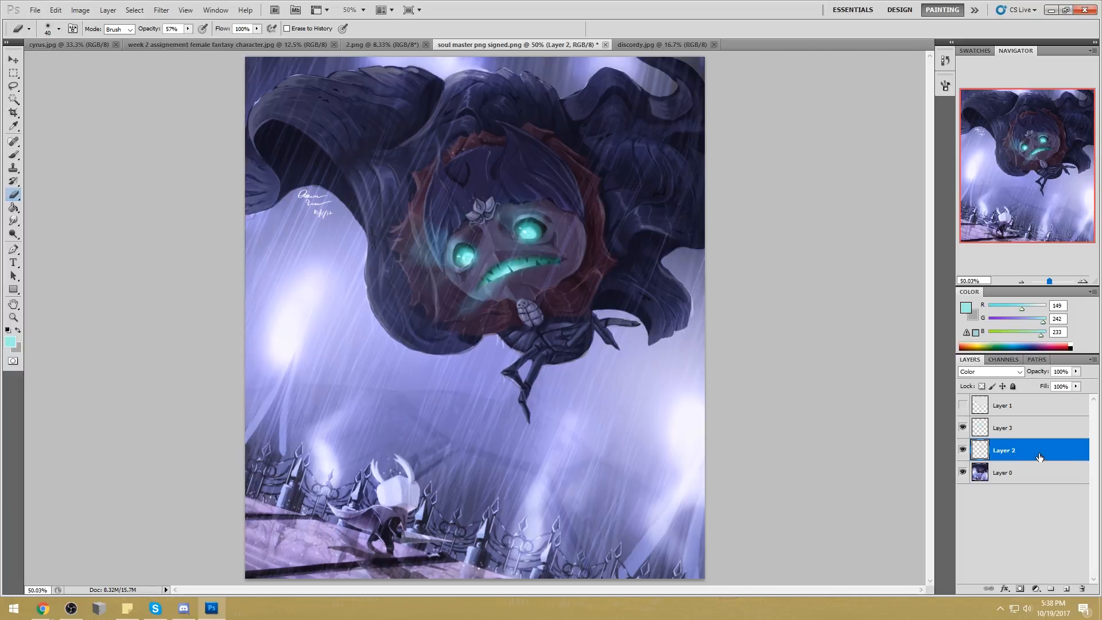
{"action": "key", "text": "ctrl+u"}
{"action": "left_click_drag", "start_coordinate": [852, 326], "coordinate": [862, 328]}
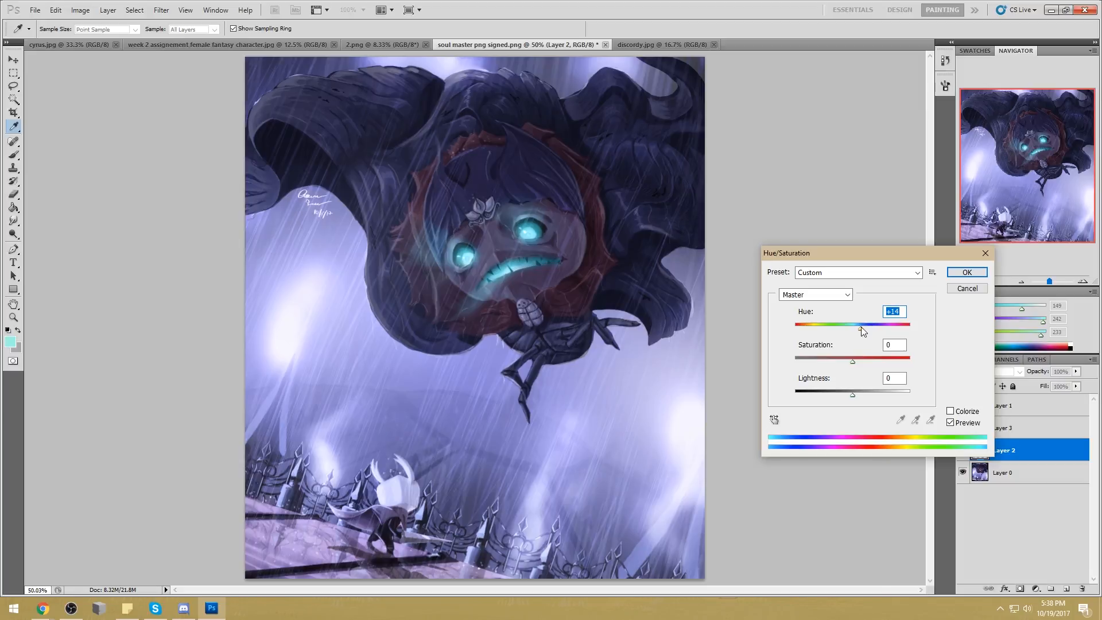
{"action": "left_click", "coordinate": [966, 289]}
Select the floating character's outline and make Layer 0 the active layer
{"action": "left_click", "coordinate": [1006, 412]}
{"action": "left_click", "coordinate": [962, 405]}
{"action": "left_click", "coordinate": [962, 405]}
{"action": "key", "text": "ctrl+a"}
{"action": "key", "text": "v"}
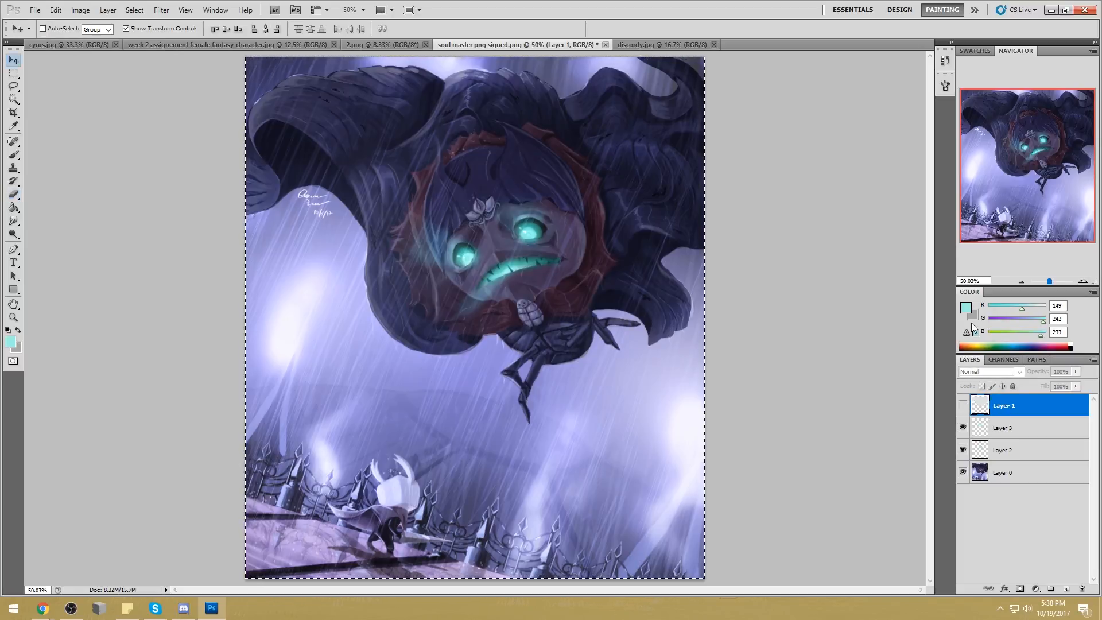
{"action": "left_click", "coordinate": [1004, 473]}
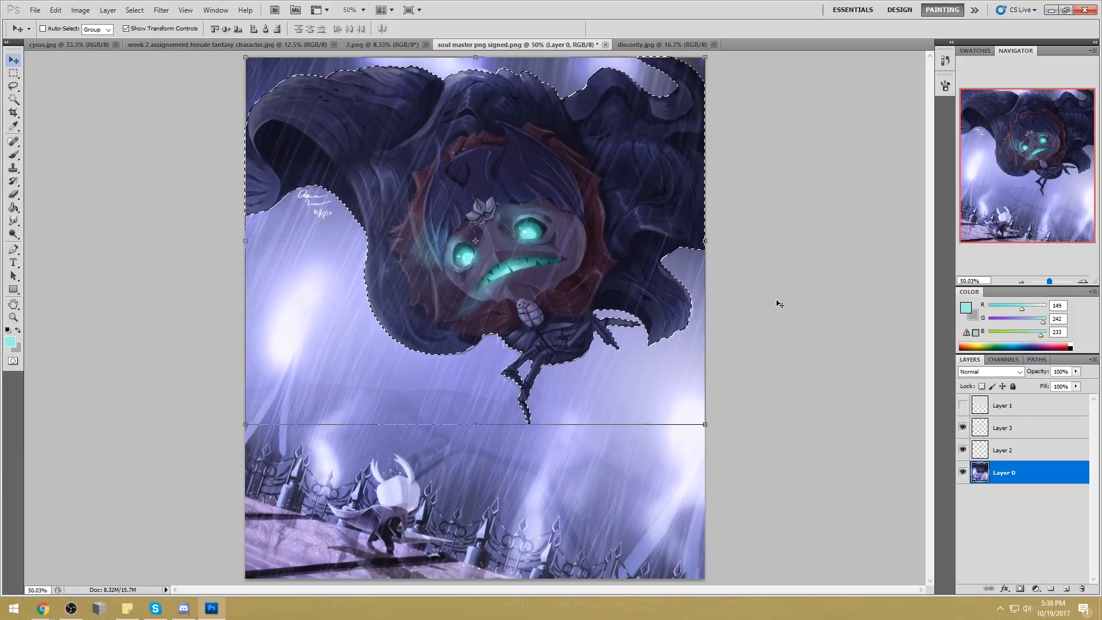
Fine-tune Layer 0's lightness with Hue/Saturation, with no selection outline displayed
{"action": "key", "text": "ctrl+d"}
{"action": "key", "text": "i"}
{"action": "key", "text": "ctrl+u"}
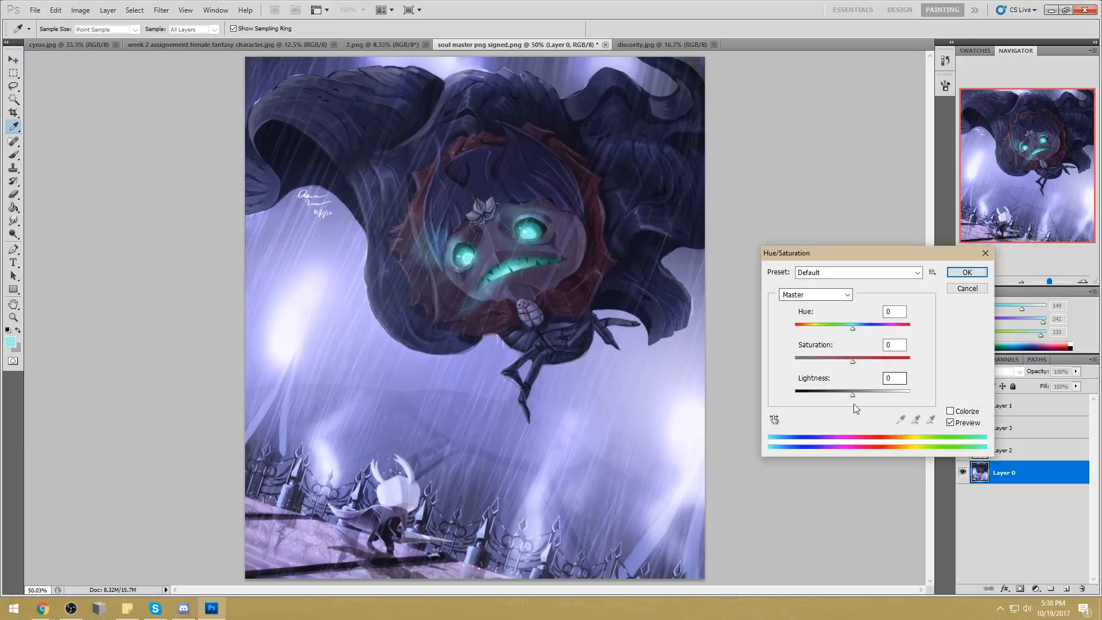
{"action": "mouse_move", "coordinate": [852, 395]}
{"action": "left_mouse_down"}
{"action": "mouse_move", "coordinate": [841, 396]}
{"action": "mouse_move", "coordinate": [848, 400]}
{"action": "left_mouse_up"}
{"action": "left_click_drag", "start_coordinate": [851, 397], "coordinate": [853, 393]}
{"action": "left_click", "coordinate": [966, 272]}
Compare the painting with and without its base, teal colour and glow layers by toggling their visibility
{"action": "left_click", "coordinate": [967, 471]}
{"action": "left_click", "coordinate": [967, 471]}
{"action": "left_click", "coordinate": [962, 427]}
{"action": "left_click", "coordinate": [963, 428]}
{"action": "left_click", "coordinate": [963, 427]}
{"action": "left_click", "coordinate": [963, 428]}
{"action": "left_click", "coordinate": [964, 450]}
{"action": "left_click", "coordinate": [964, 449]}
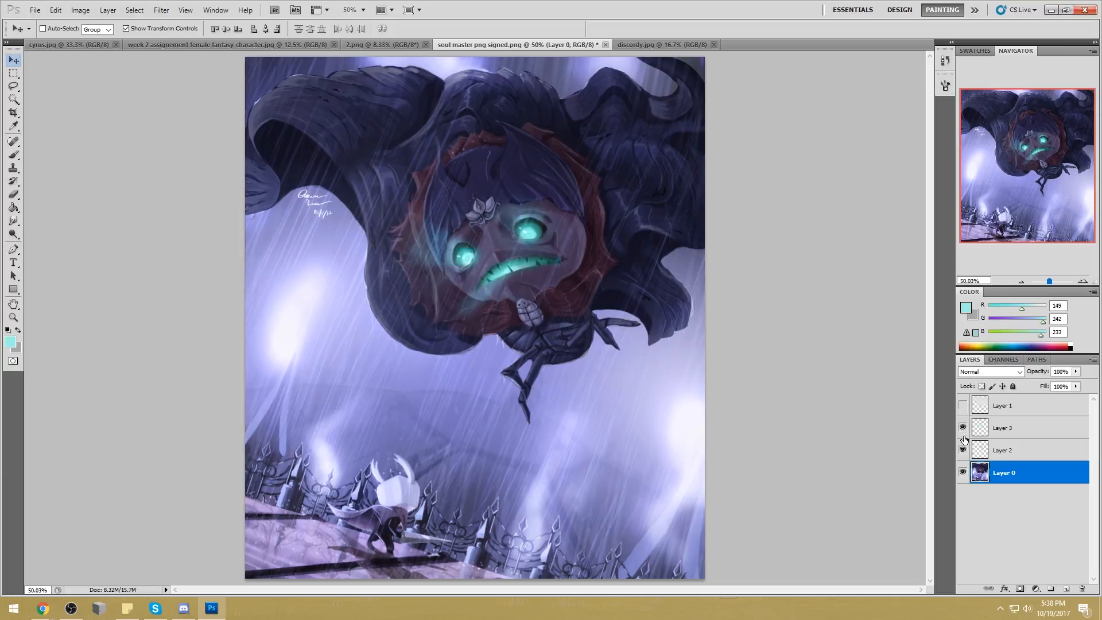
{"action": "left_click", "coordinate": [963, 427]}
{"action": "left_click", "coordinate": [964, 449]}
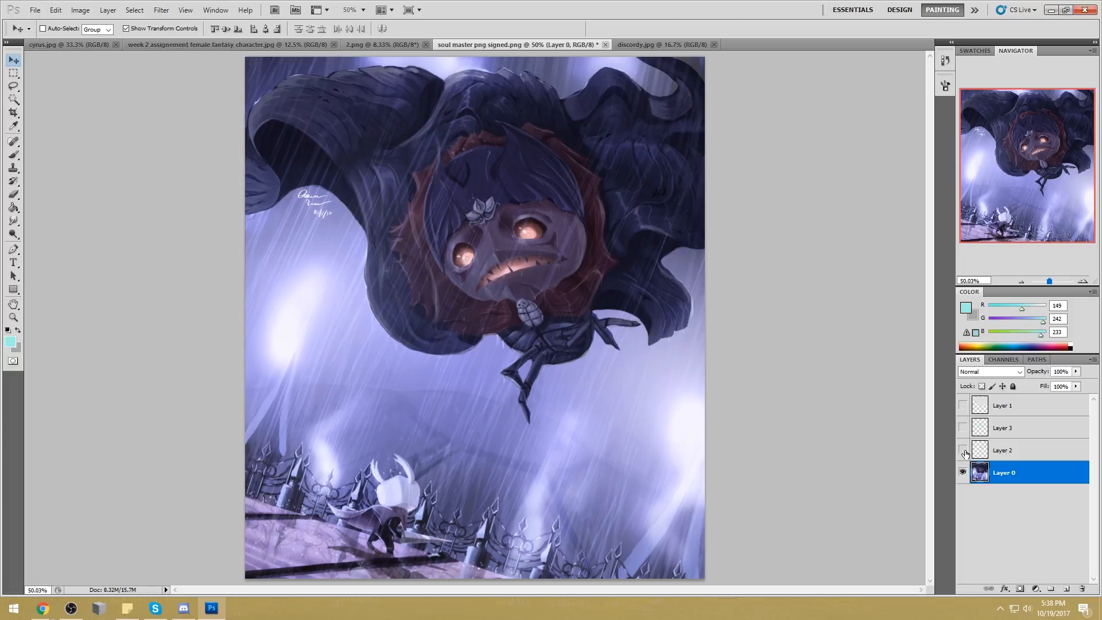
{"action": "left_click", "coordinate": [963, 450]}
{"action": "left_click", "coordinate": [963, 428]}
Recolour the eyes and mouth on Layer 2 to magenta with Hue/Saturation: hue +141, saturation +96
{"action": "left_click", "coordinate": [1050, 459]}
{"action": "key", "text": "ctrl+u"}
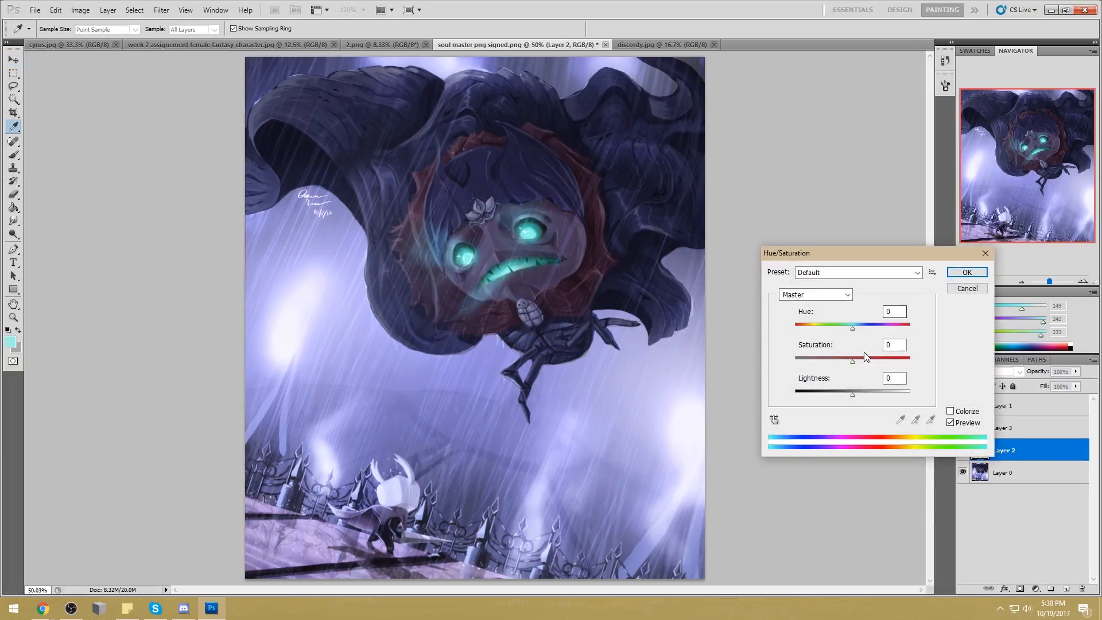
{"action": "left_click_drag", "start_coordinate": [855, 328], "coordinate": [877, 328]}
{"action": "left_click_drag", "start_coordinate": [853, 361], "coordinate": [900, 328]}
{"action": "left_click", "coordinate": [906, 329]}
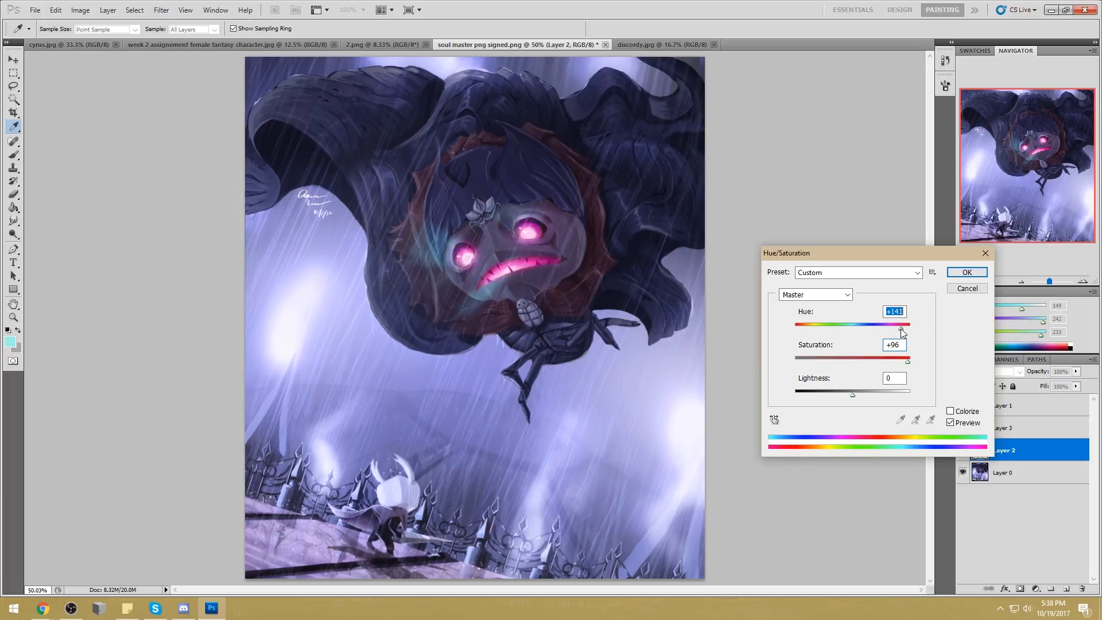
{"action": "left_click", "coordinate": [967, 272]}
{"action": "key", "text": "v"}
Shift the glow on Layer 3 to a matching magenta with hue about +124, and compare it hidden and shown
{"action": "left_click", "coordinate": [1015, 437]}
{"action": "key", "text": "ctrl+u"}
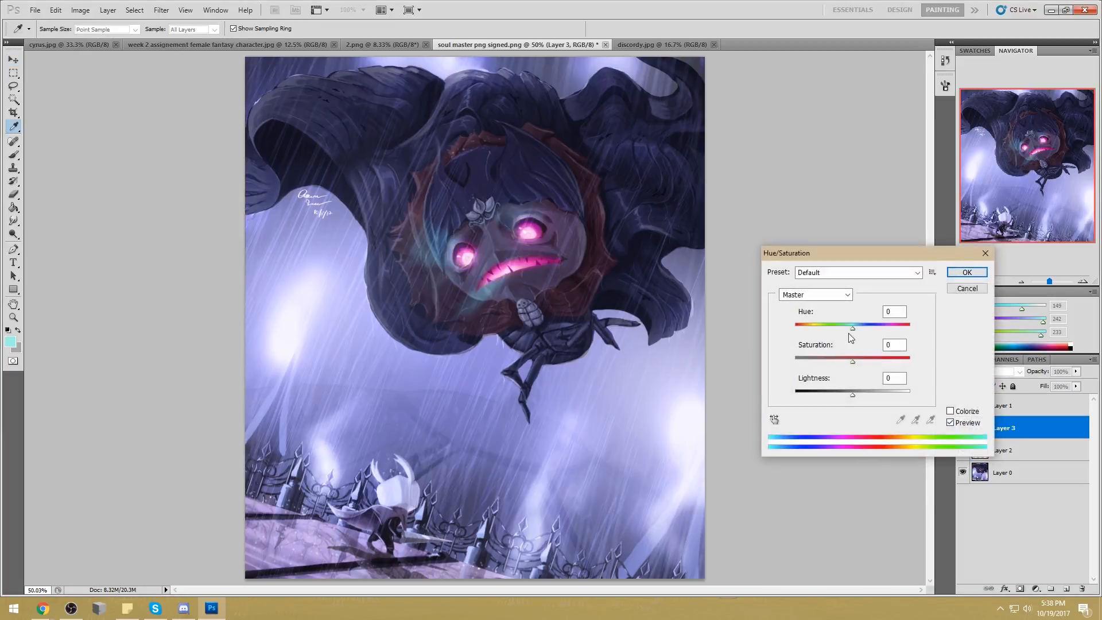
{"action": "left_click_drag", "start_coordinate": [855, 331], "coordinate": [898, 332]}
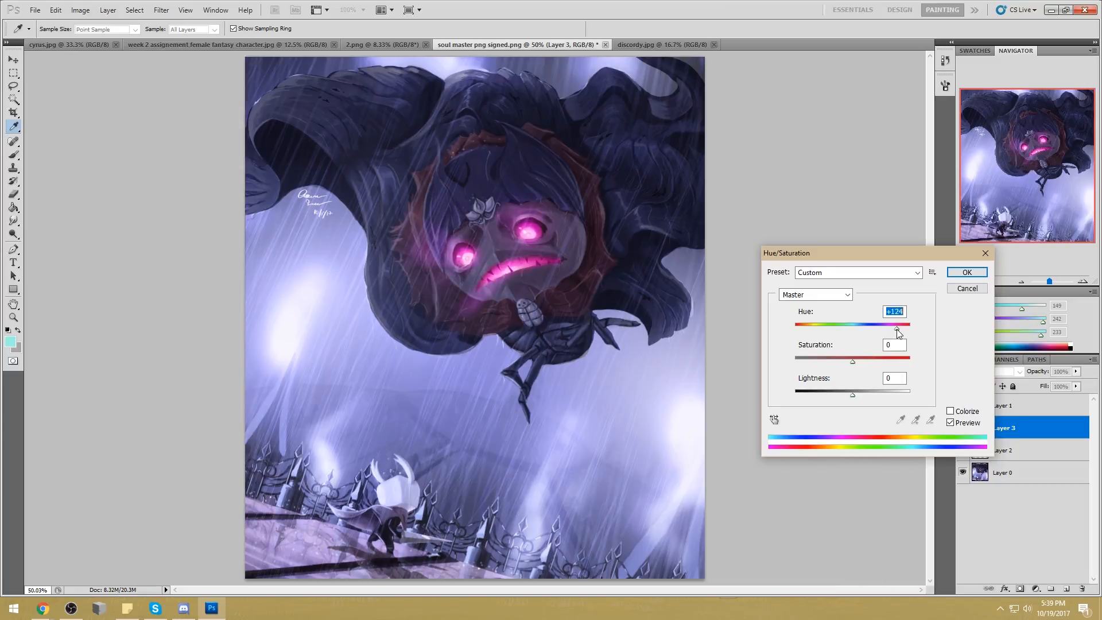
{"action": "left_click_drag", "start_coordinate": [899, 333], "coordinate": [897, 333]}
{"action": "left_click", "coordinate": [964, 279]}
{"action": "left_click", "coordinate": [963, 428]}
{"action": "left_click", "coordinate": [963, 428]}
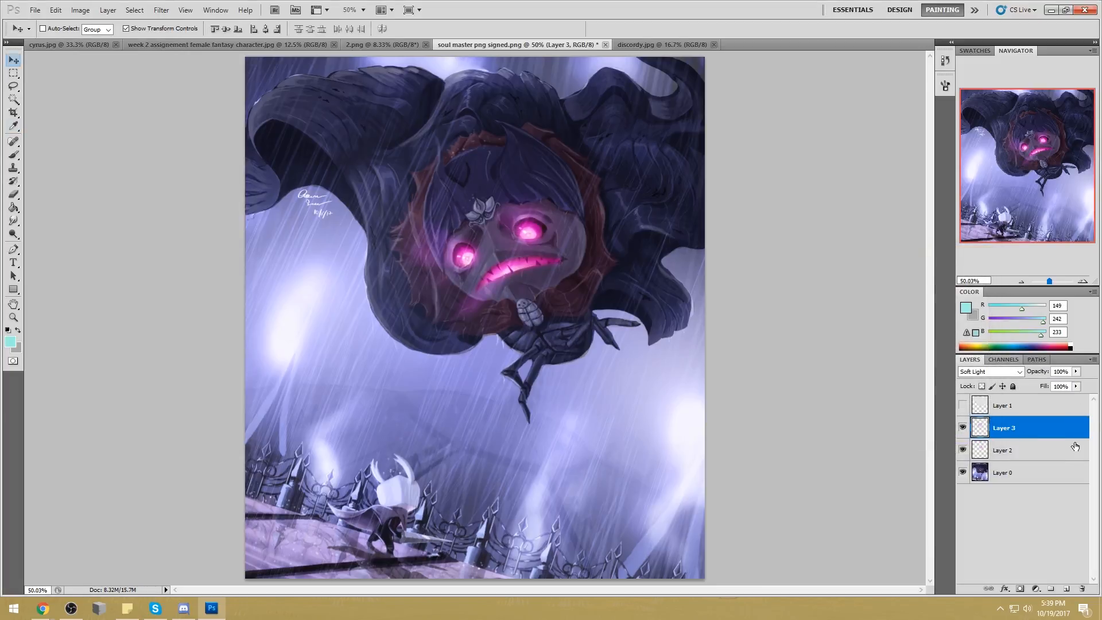
Outline the fence and the upper part of the small horned knight on Layer 0 with the Polygonal Lasso
{"action": "left_click", "coordinate": [1024, 477]}
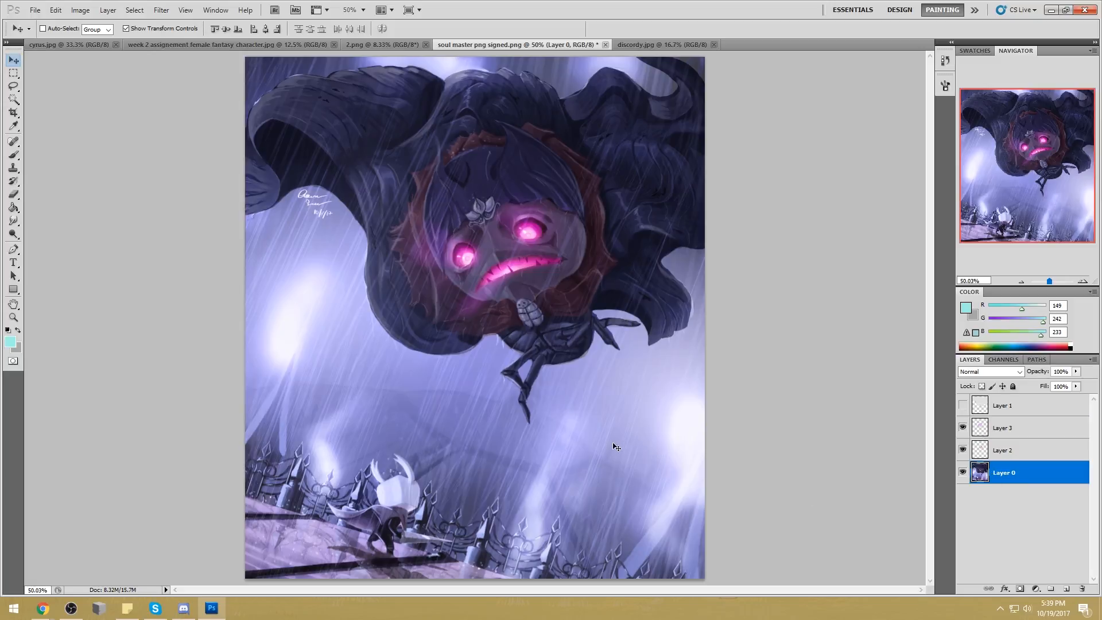
{"action": "key", "text": "ctrl+minus"}
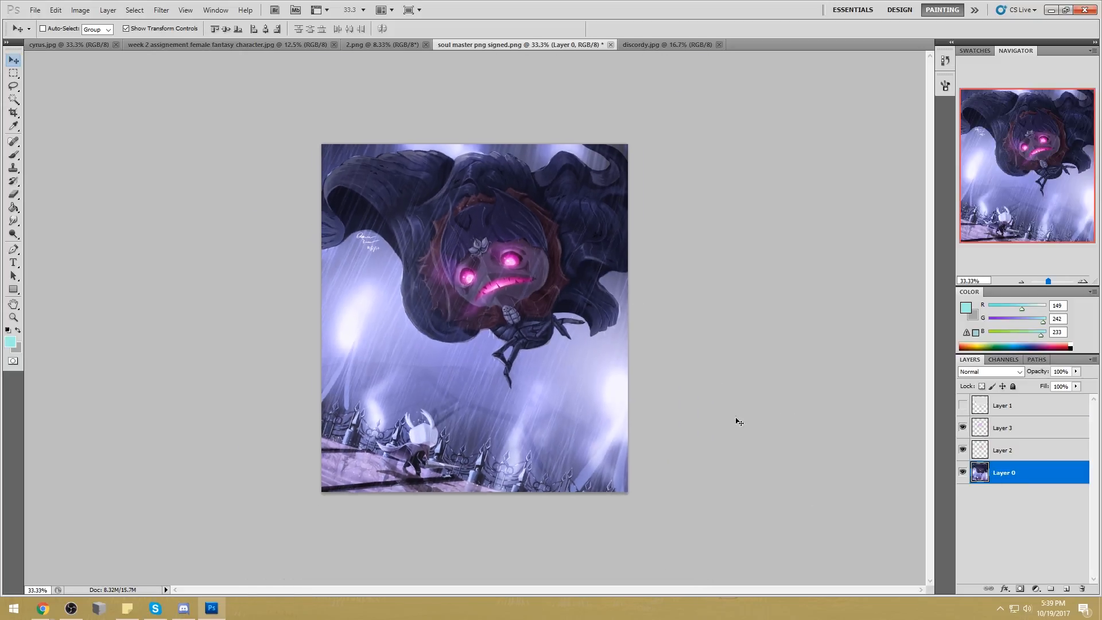
{"action": "key", "text": "b"}
{"action": "key", "text": "alt"}
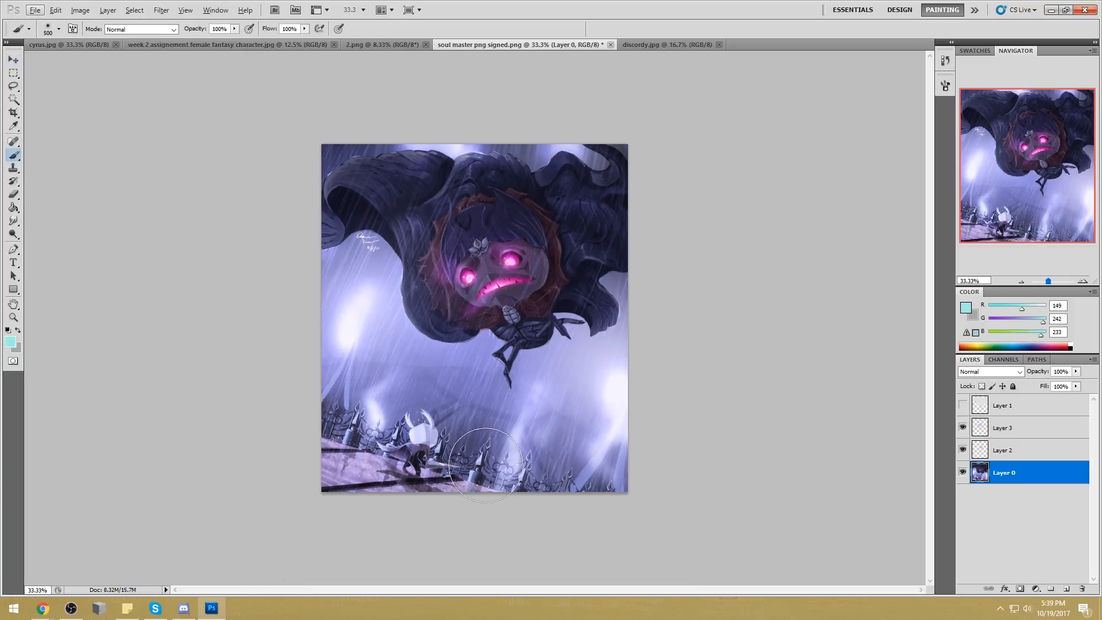
{"action": "left_click_drag", "start_coordinate": [13, 86], "coordinate": [57, 94]}
{"action": "left_click", "coordinate": [318, 434]}
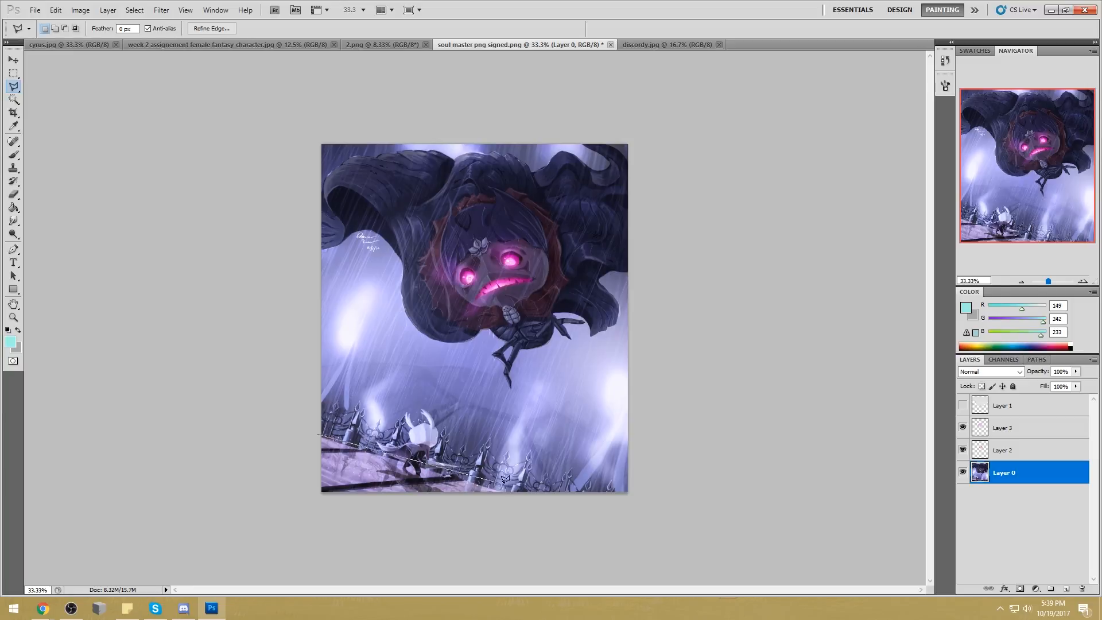
{"action": "left_click", "coordinate": [544, 464]}
{"action": "left_click", "coordinate": [504, 412]}
{"action": "left_click", "coordinate": [442, 389]}
{"action": "left_click", "coordinate": [374, 379]}
{"action": "left_click", "coordinate": [337, 381]}
{"action": "left_click", "coordinate": [312, 402]}
{"action": "left_click", "coordinate": [319, 434]}
Drop the fence selection and switch to the freehand Lasso with Layer 3 active
{"action": "key", "text": "ctrl+space"}
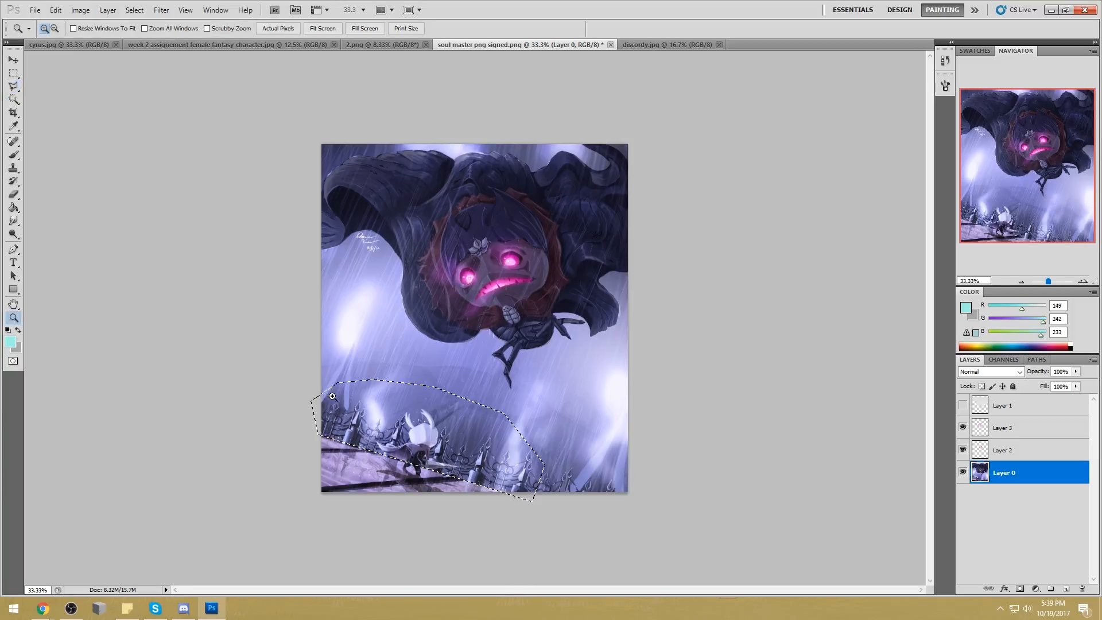
{"action": "left_click_drag", "start_coordinate": [318, 395], "coordinate": [507, 474]}
{"action": "key", "text": "ctrl+d"}
{"action": "left_click_drag", "start_coordinate": [13, 86], "coordinate": [54, 79]}
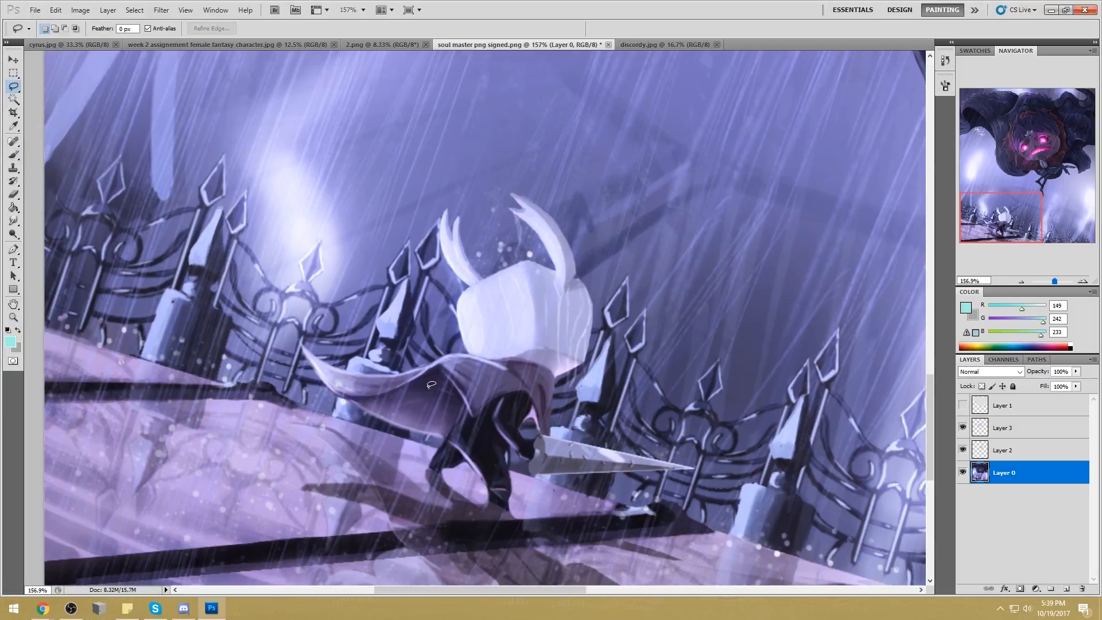
{"action": "key", "text": "alt+bracketright"}
{"action": "key", "text": "alt+bracketright"}
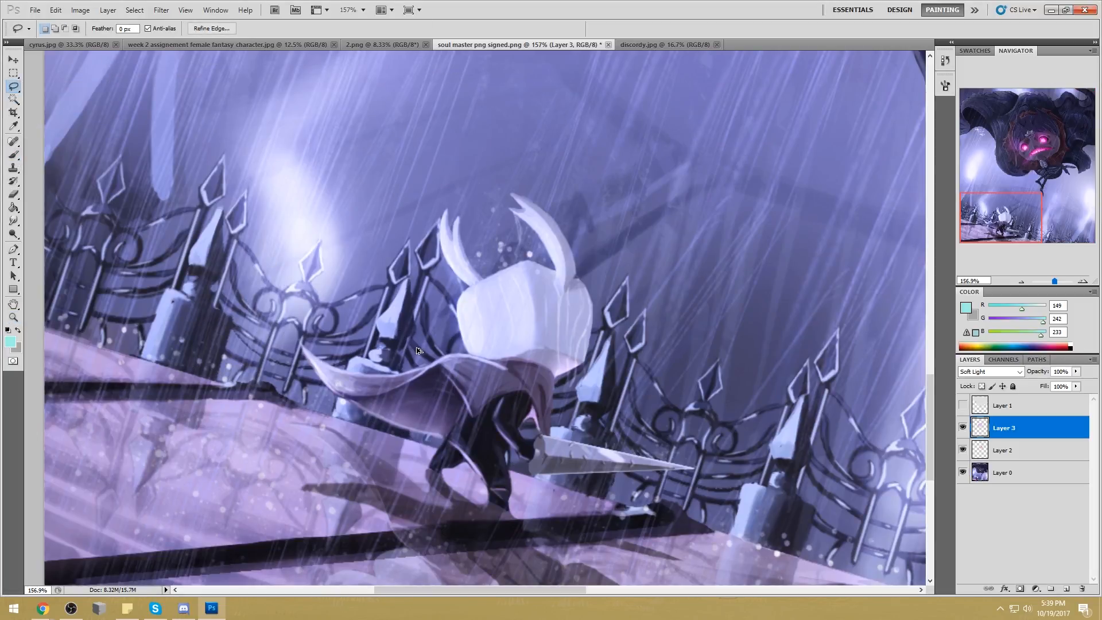
Restore the fence selection on Layer 0 by returning to the Polygonal Lasso state in the history
{"action": "left_click", "coordinate": [945, 59]}
{"action": "left_click", "coordinate": [876, 479]}
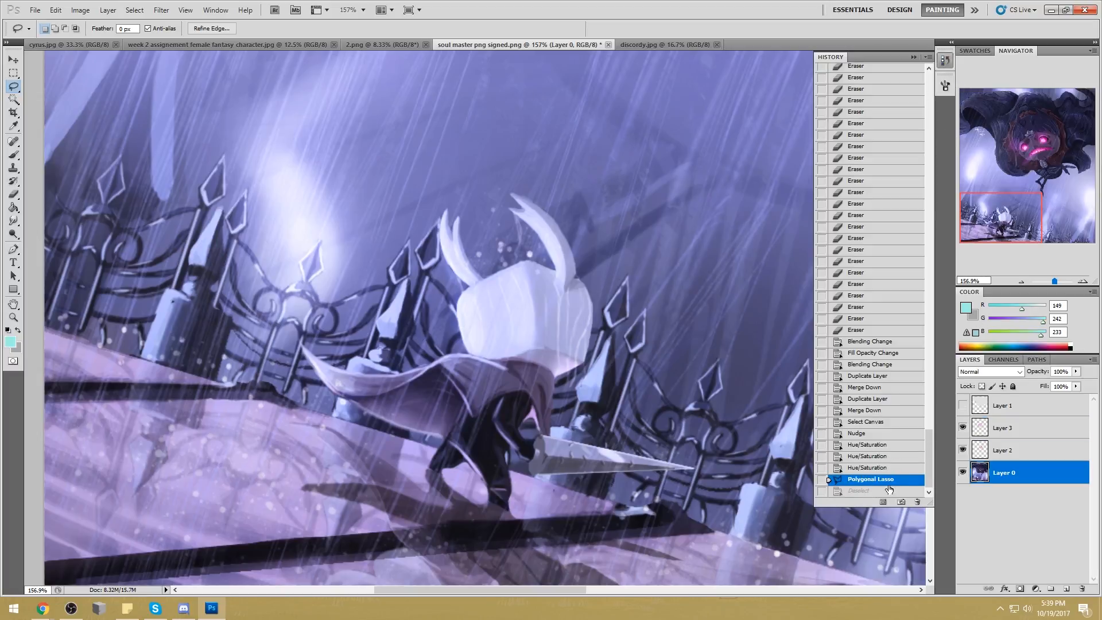
{"action": "left_click_drag", "start_coordinate": [655, 332], "coordinate": [638, 327]}
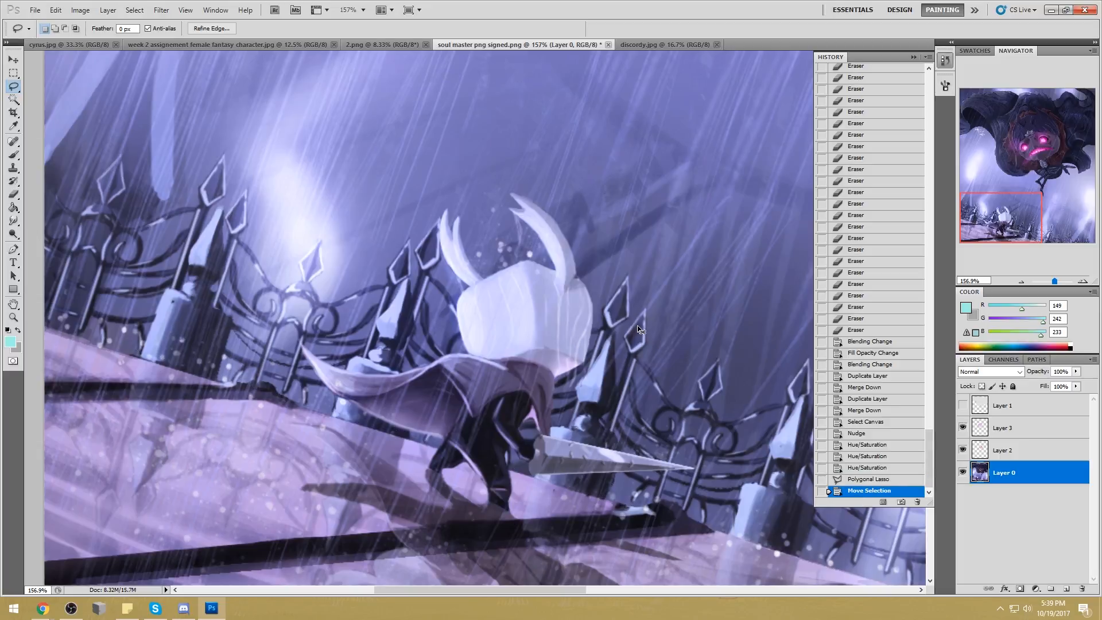
{"action": "left_click", "coordinate": [876, 480]}
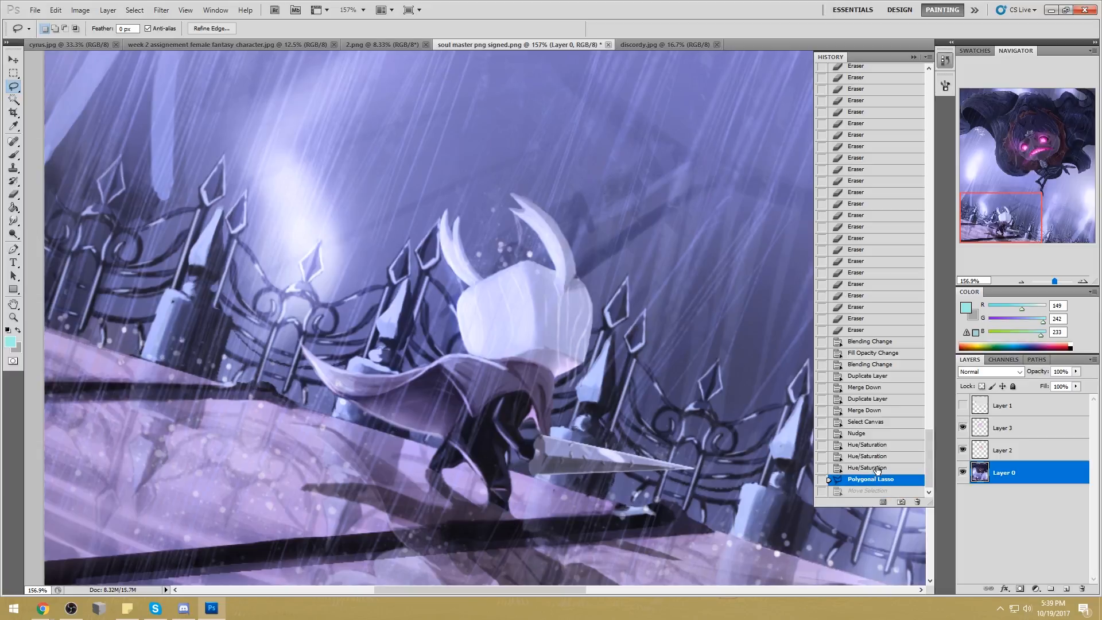
{"action": "left_click", "coordinate": [873, 467]}
{"action": "left_click", "coordinate": [879, 480]}
{"action": "left_click", "coordinate": [898, 75]}
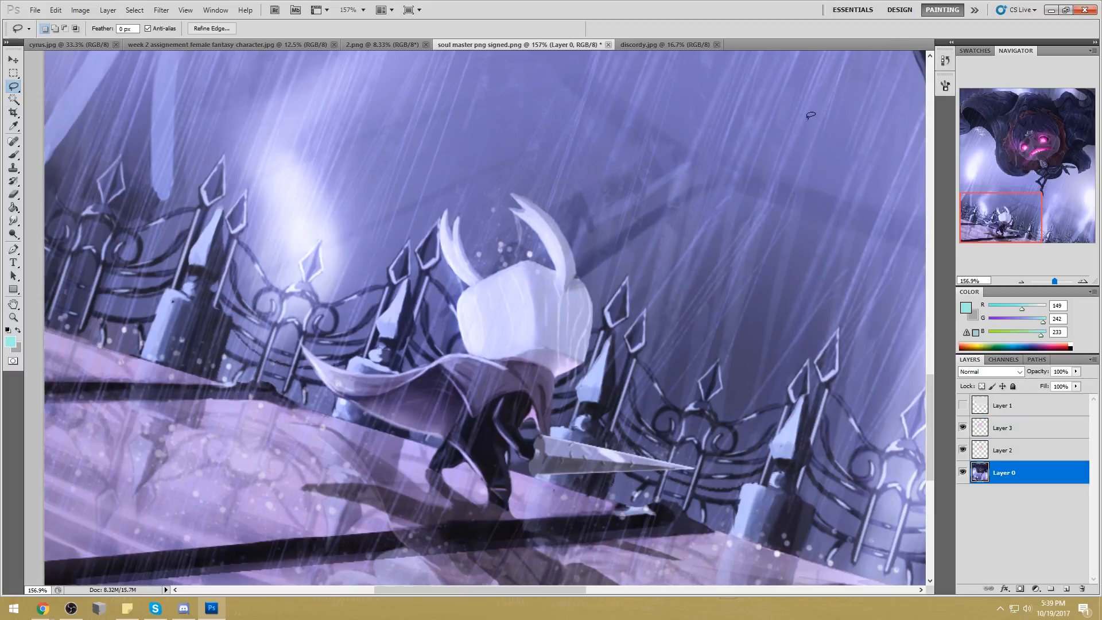
Try a brush stroke over the knight, undo it and fit the whole painting in view
{"action": "key", "text": "b"}
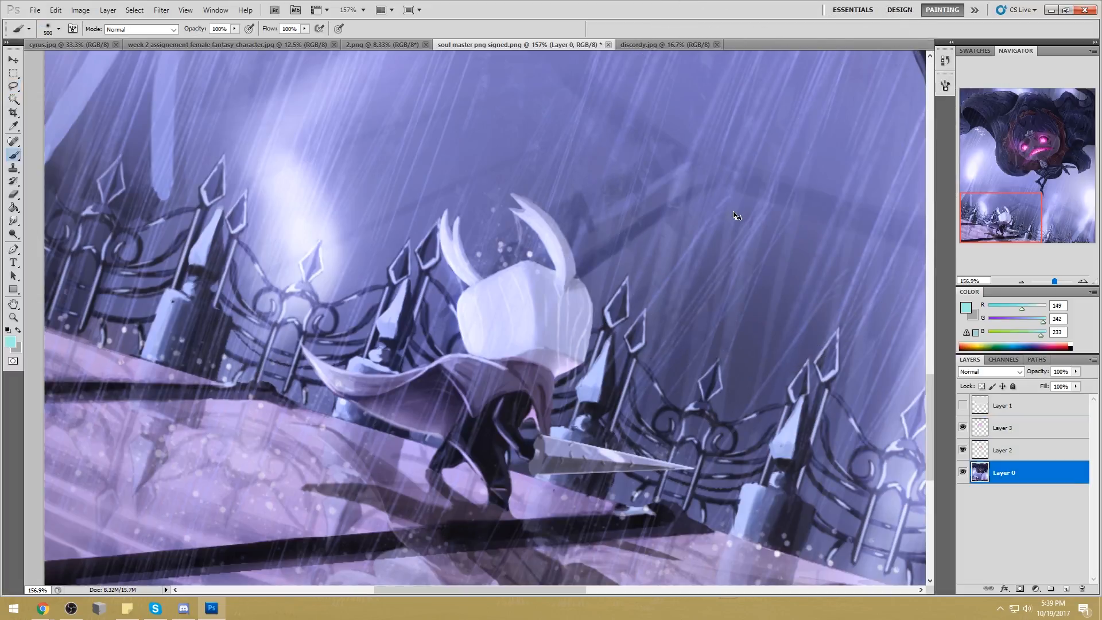
{"action": "left_click_drag", "start_coordinate": [631, 247], "coordinate": [482, 413]}
{"action": "key", "text": "ctrl+z"}
{"action": "key", "text": "ctrl+0"}
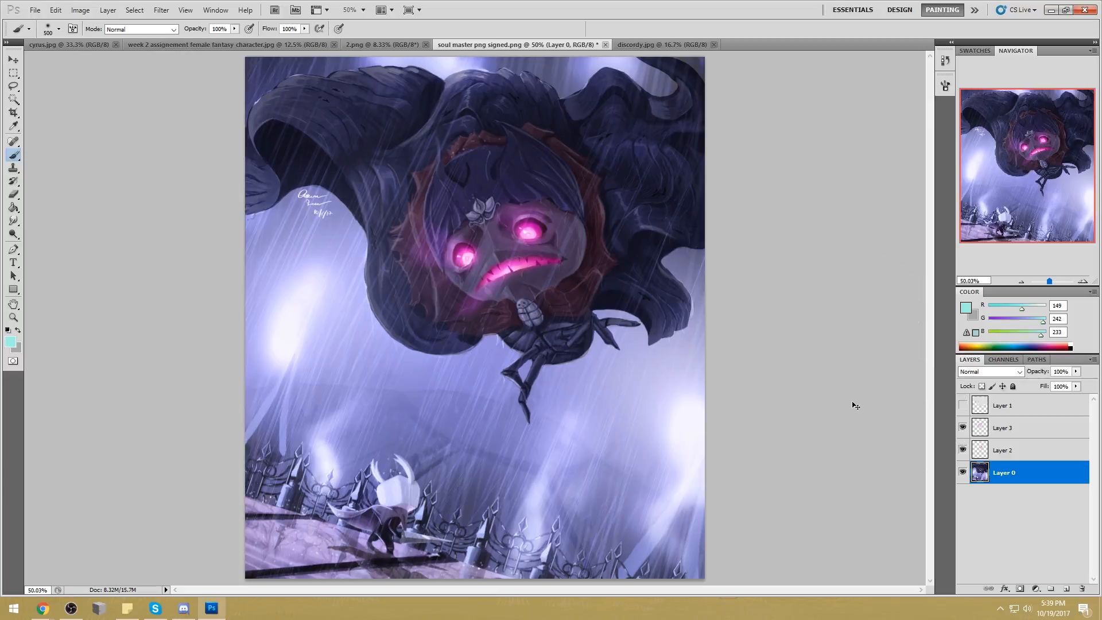
Step through the recent Polygonal Lasso and Brush Tool history states, and undo a trial deselection
{"action": "key", "text": "m"}
{"action": "right_click", "coordinate": [631, 282]}
{"action": "left_click", "coordinate": [744, 236]}
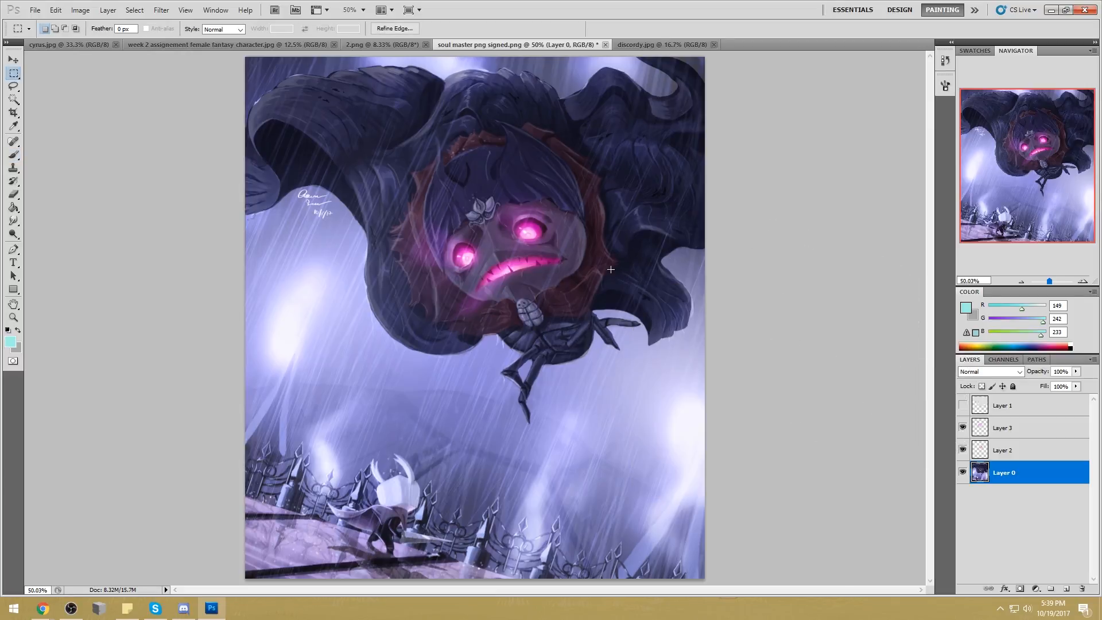
{"action": "left_click_drag", "start_coordinate": [13, 86], "coordinate": [57, 87]}
{"action": "left_click", "coordinate": [945, 60]}
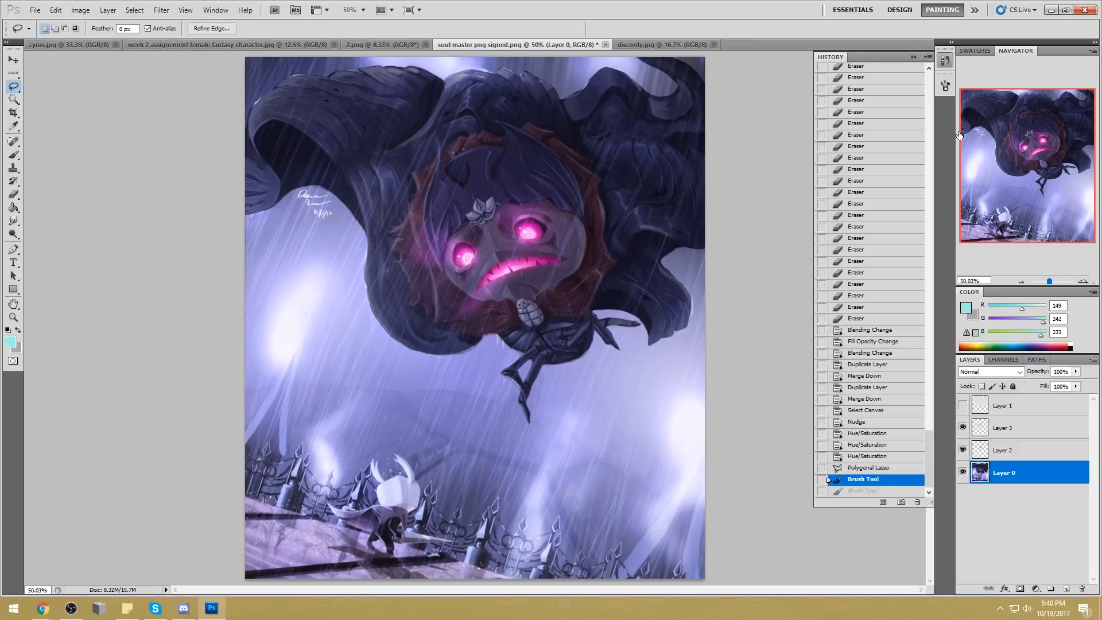
{"action": "left_click", "coordinate": [871, 467]}
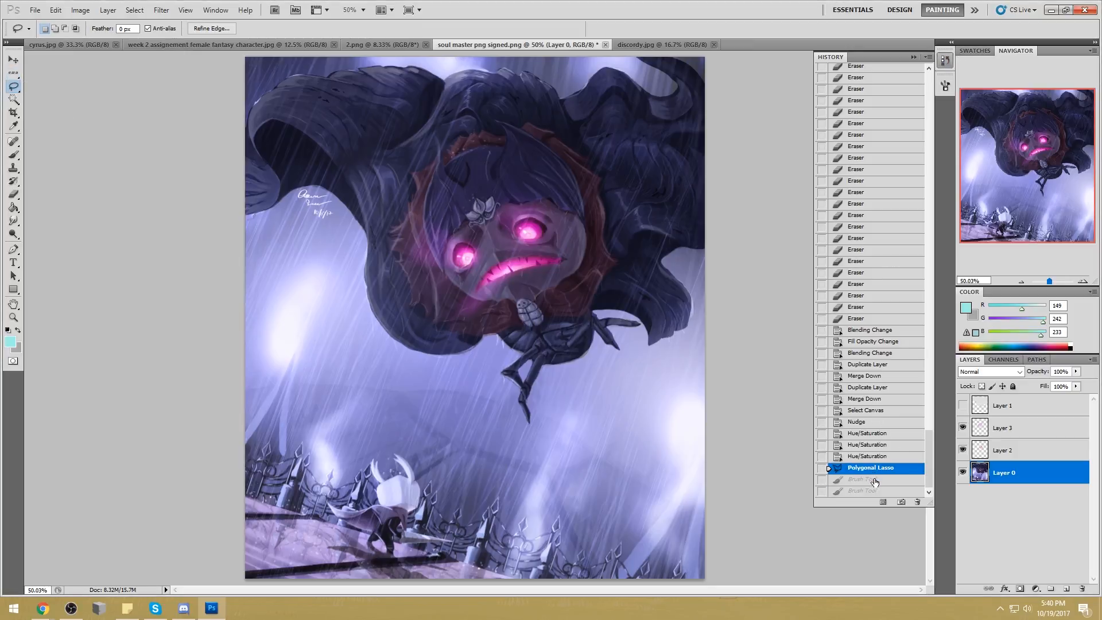
{"action": "left_click", "coordinate": [874, 480]}
{"action": "key", "text": "ctrl+d"}
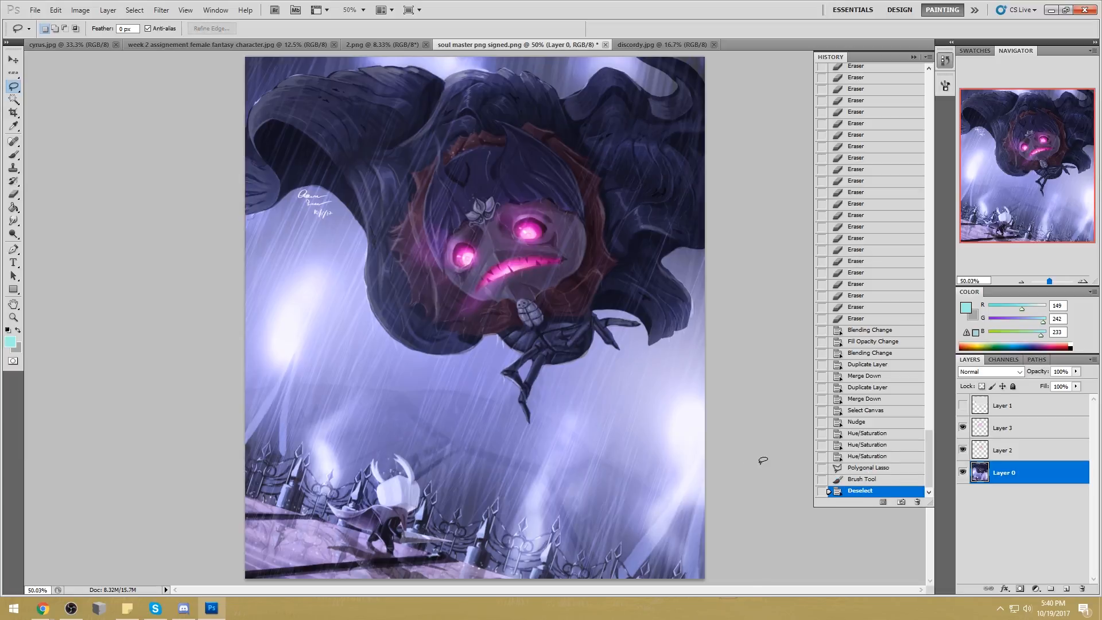
{"action": "key", "text": "ctrl+z"}
Paint a broad teal test stroke across the knight and fence to check the hidden selection's edges
{"action": "key", "text": "b"}
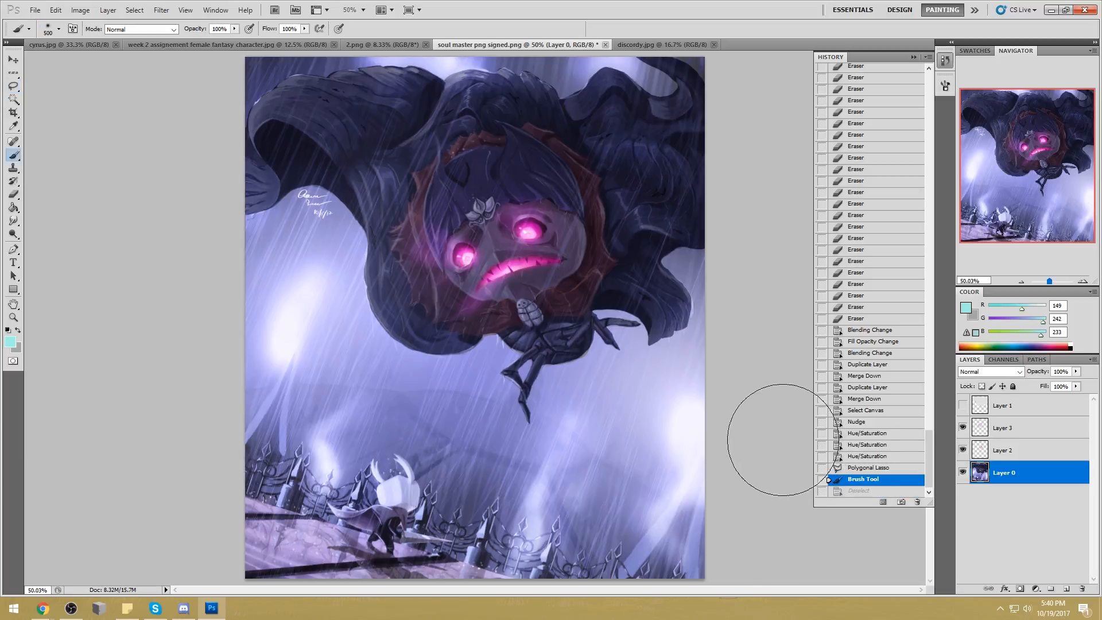
{"action": "left_click", "coordinate": [780, 438]}
{"action": "left_click", "coordinate": [780, 438]}
{"action": "left_click", "coordinate": [781, 438]}
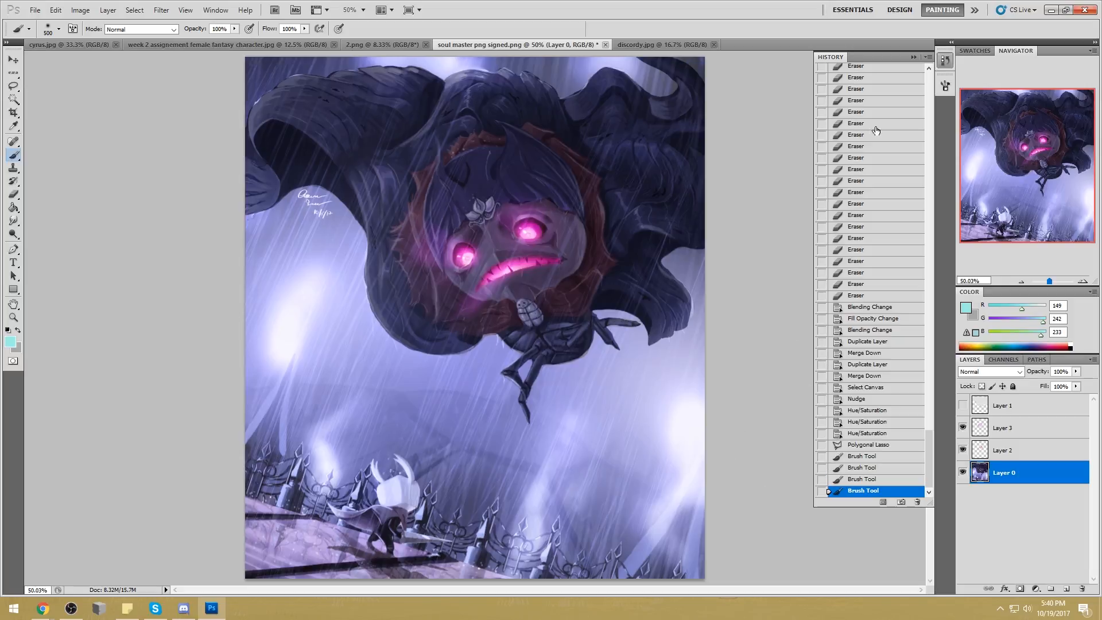
{"action": "left_click", "coordinate": [913, 57]}
{"action": "mouse_move", "coordinate": [566, 467]}
{"action": "left_mouse_down"}
{"action": "mouse_move", "coordinate": [455, 488]}
{"action": "mouse_move", "coordinate": [356, 482]}
{"action": "left_mouse_up"}
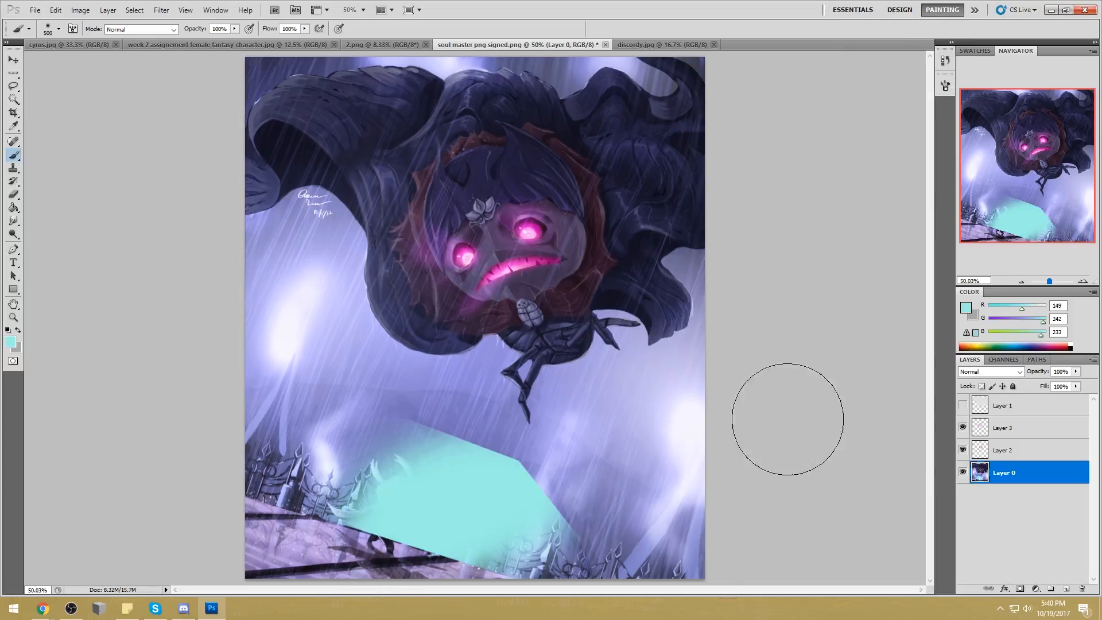
Try inverting the selection, and undo both the inversion and the teal test stroke
{"action": "key", "text": "h"}
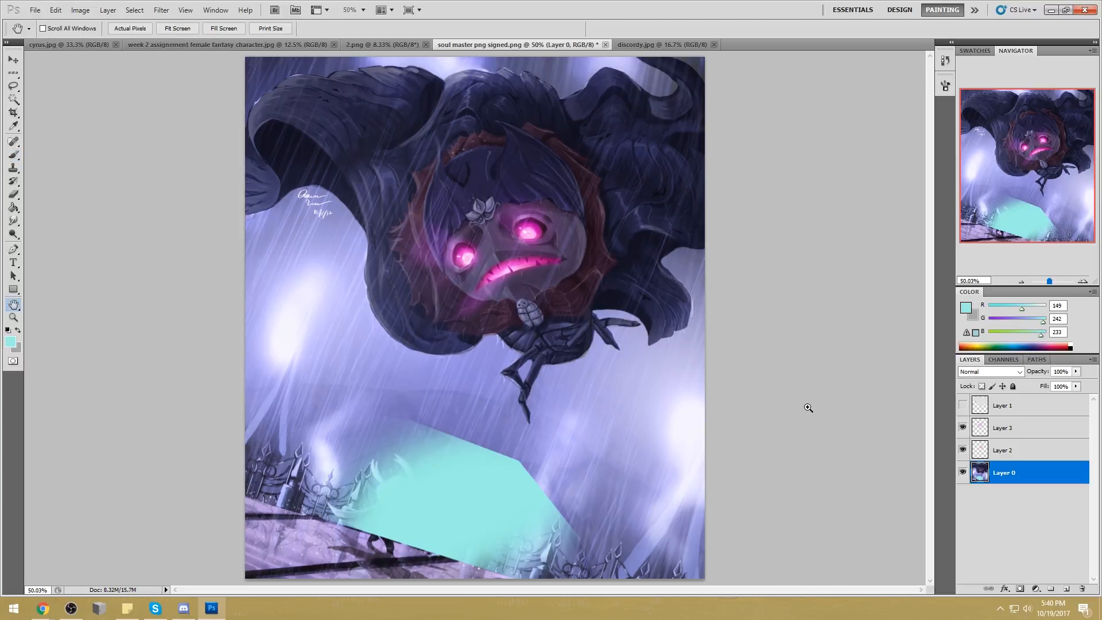
{"action": "key", "text": "m"}
{"action": "right_click", "coordinate": [559, 424]}
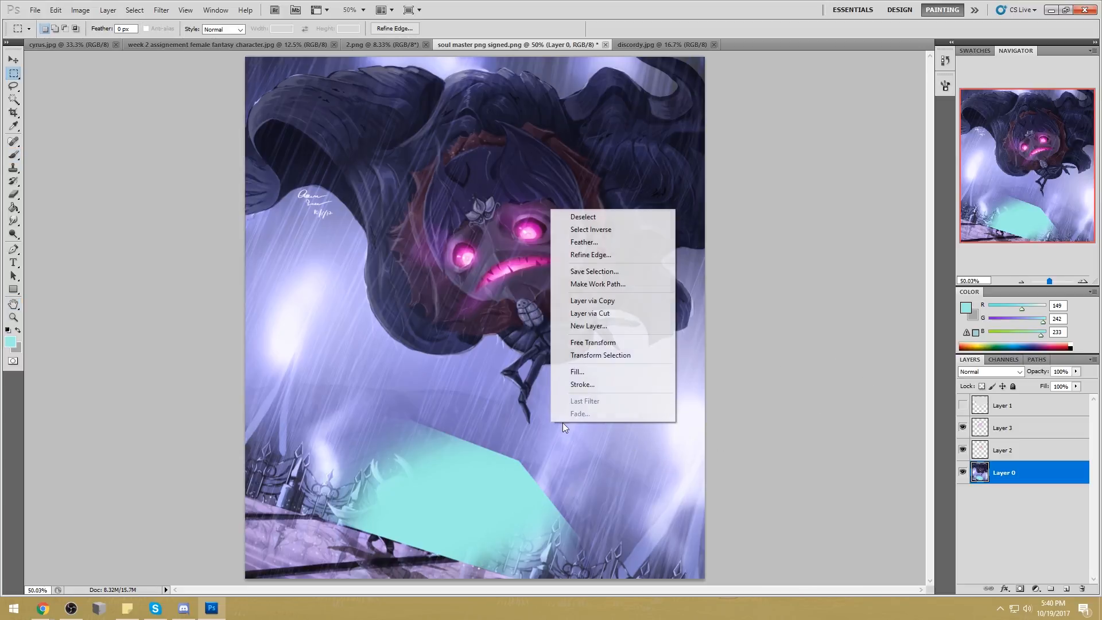
{"action": "left_click", "coordinate": [591, 229]}
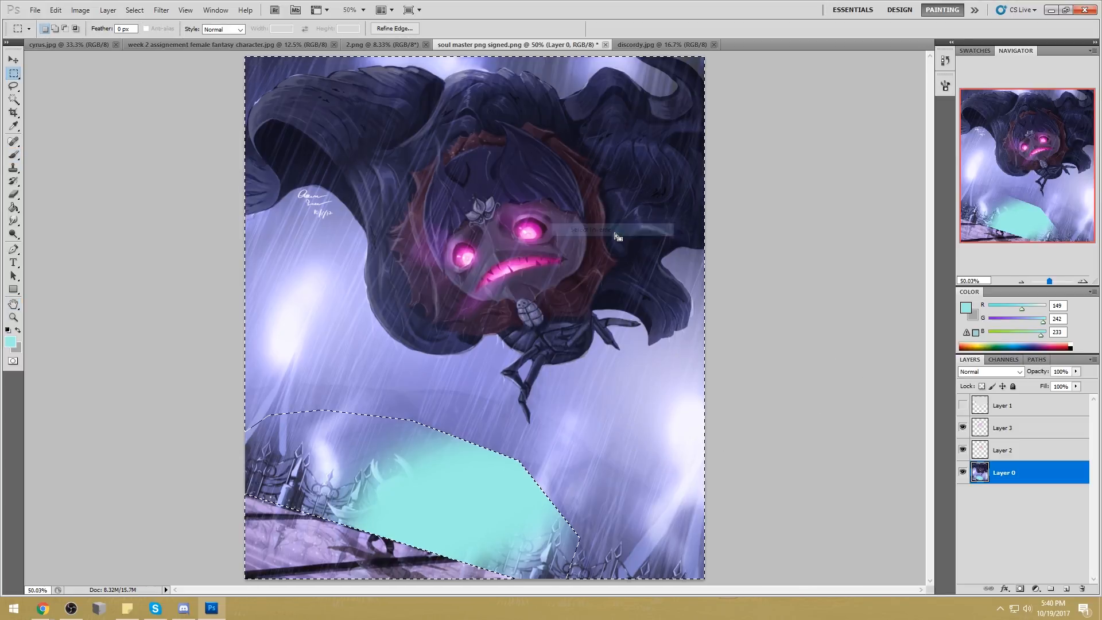
{"action": "right_click", "coordinate": [584, 347]}
{"action": "left_click", "coordinate": [612, 369]}
{"action": "key", "text": "ctrl+alt+z"}
{"action": "key", "text": "ctrl+alt+z"}
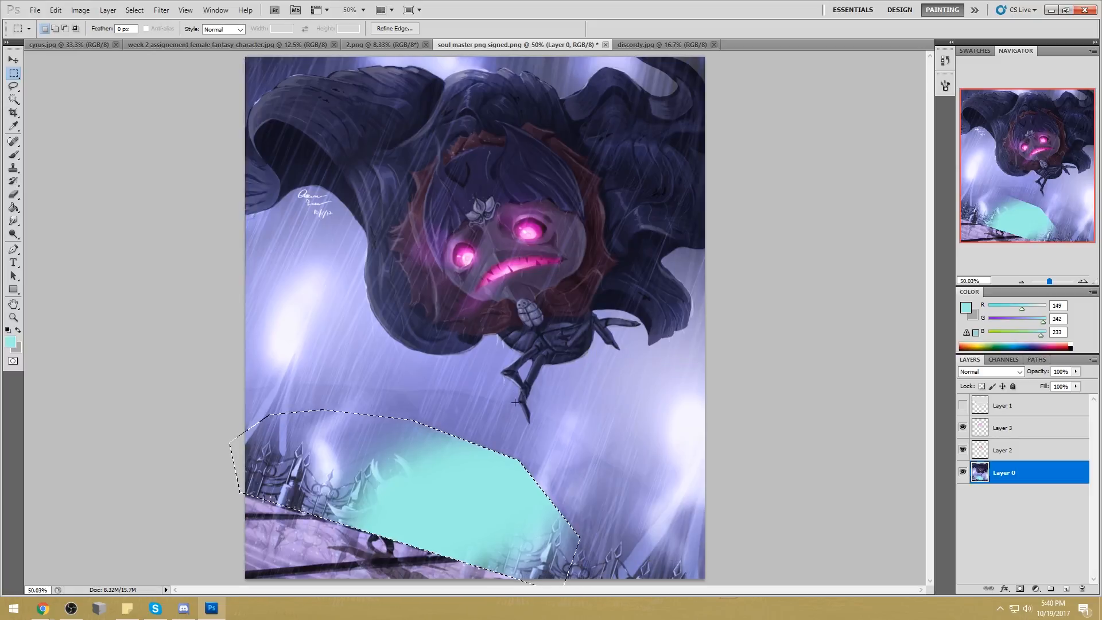
{"action": "key", "text": "ctrl+alt+z"}
Subtract a small area around the knight's cloak and legs with the Lasso, and invert the selection
{"action": "key", "text": "l"}
{"action": "key", "text": "m"}
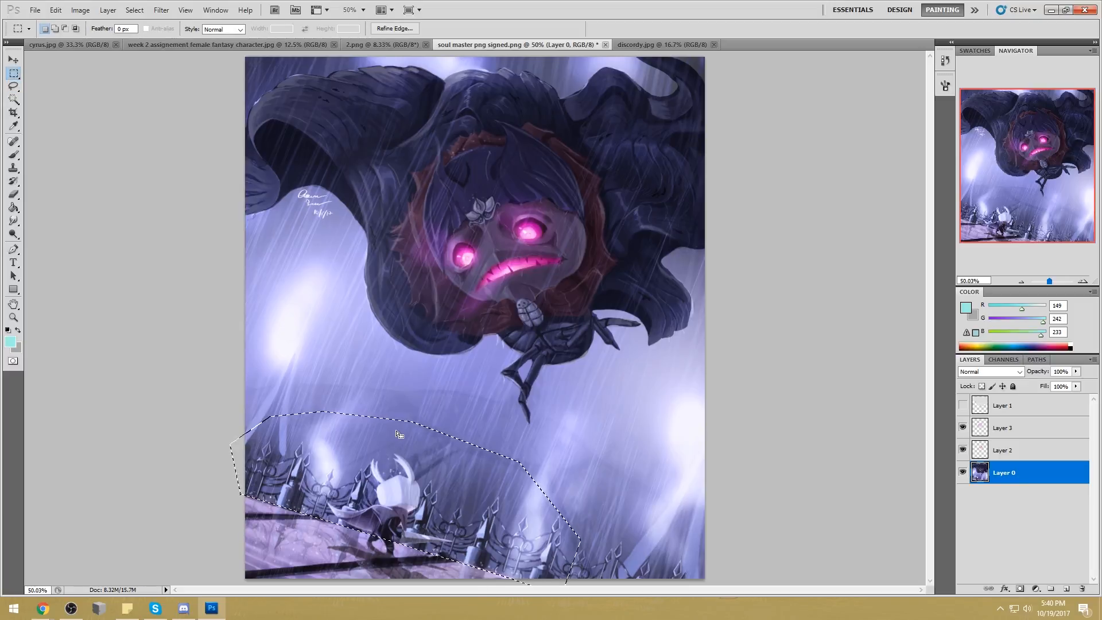
{"action": "key", "text": "l"}
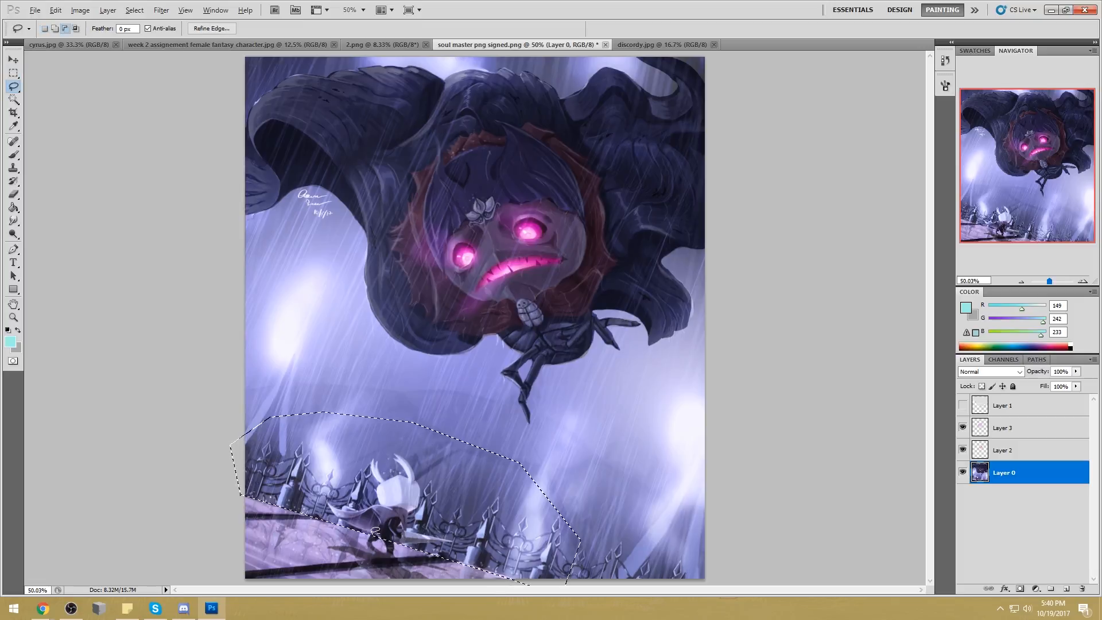
{"action": "left_click_drag", "start_coordinate": [339, 525], "coordinate": [371, 534]}
{"action": "key", "text": "m"}
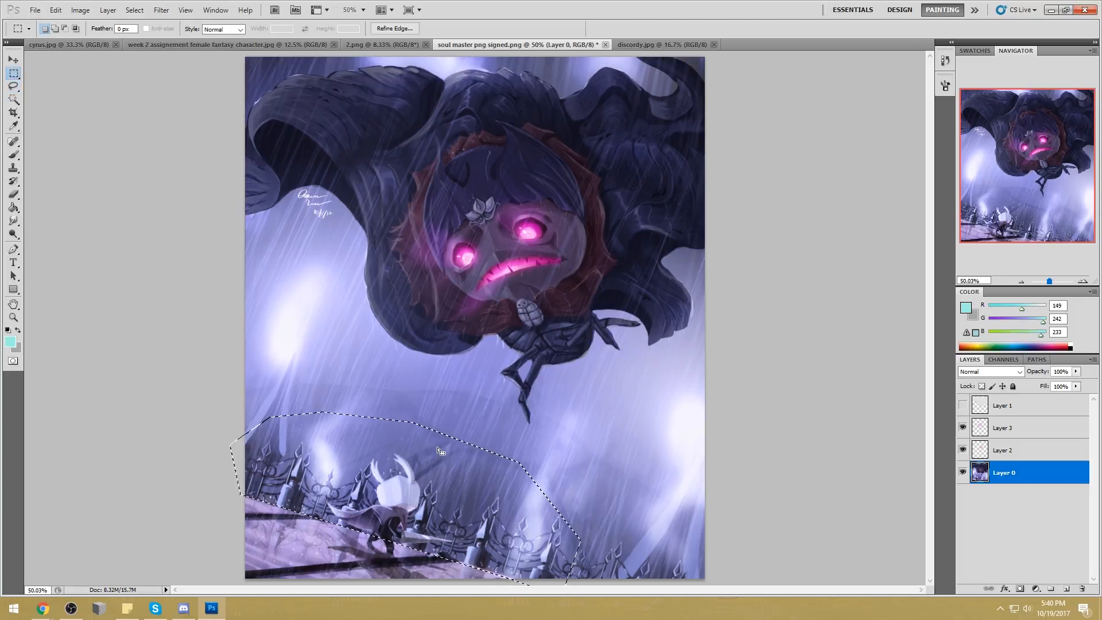
{"action": "right_click", "coordinate": [447, 240]}
{"action": "left_click", "coordinate": [559, 256]}
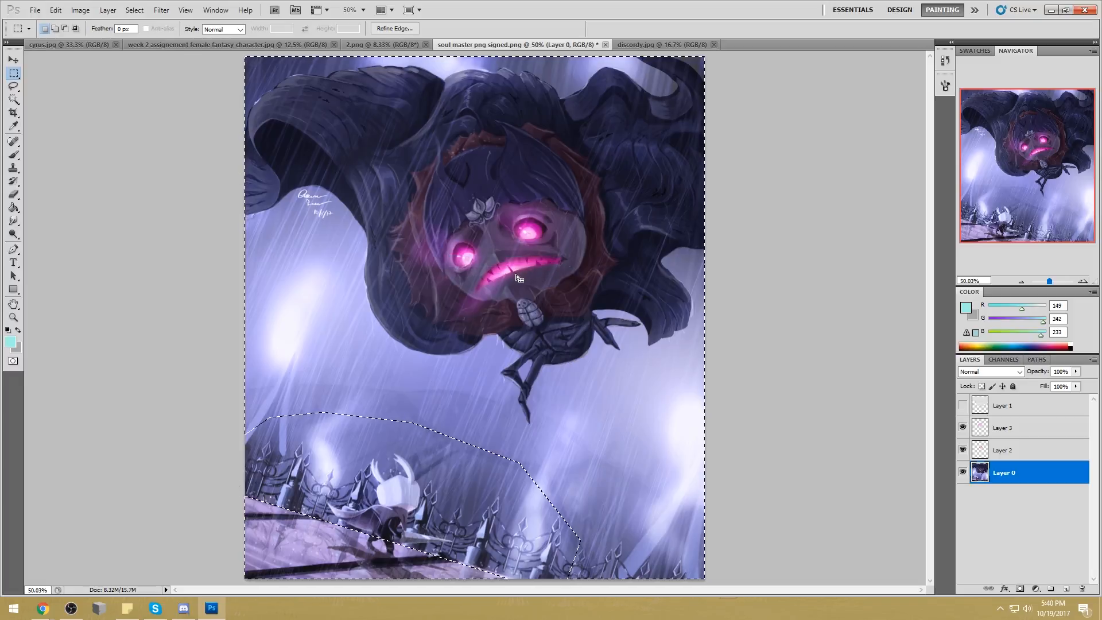
Subtract the sky, the floating character and the fence from the selection with the Lasso, keeping the paved ground
{"action": "key", "text": "l"}
{"action": "mouse_move", "coordinate": [276, 455]}
{"action": "left_mouse_down"}
{"action": "mouse_move", "coordinate": [224, 419]}
{"action": "mouse_move", "coordinate": [632, 49]}
{"action": "mouse_move", "coordinate": [757, 546]}
{"action": "mouse_move", "coordinate": [711, 580]}
{"action": "mouse_move", "coordinate": [577, 552]}
{"action": "left_mouse_up"}
{"action": "key", "text": "shift"}
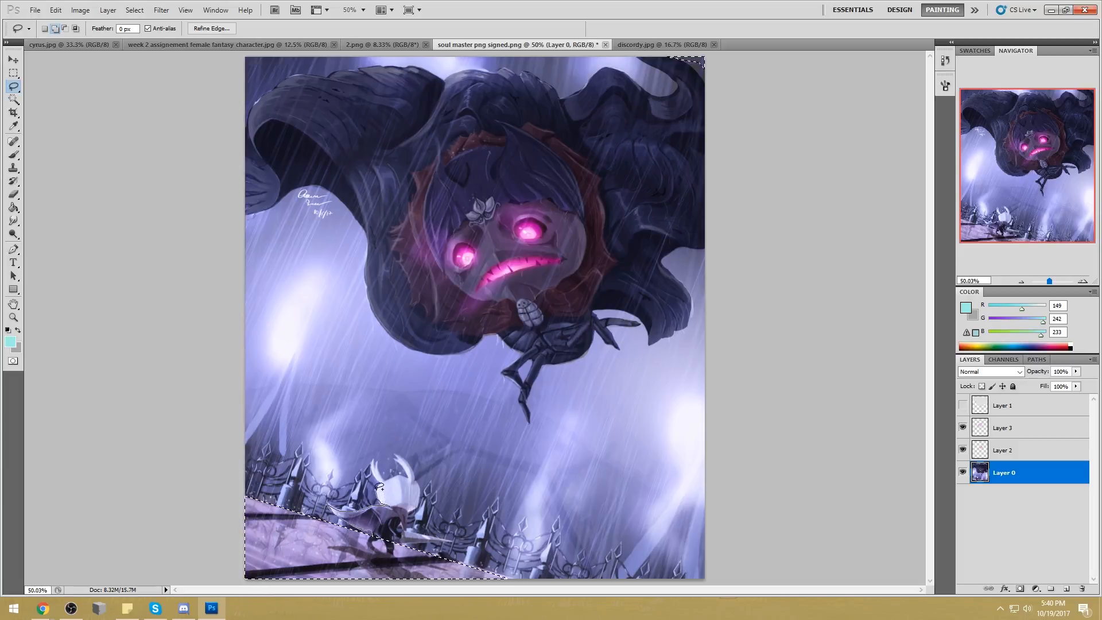
Add the knight's head, horns, cloak and body to the ground selection with the Lasso tools
{"action": "mouse_move", "coordinate": [392, 478]}
{"action": "left_mouse_down"}
{"action": "mouse_move", "coordinate": [400, 500]}
{"action": "mouse_move", "coordinate": [374, 463]}
{"action": "left_mouse_up"}
{"action": "key", "text": "shift"}
{"action": "mouse_move", "coordinate": [418, 472]}
{"action": "left_mouse_down"}
{"action": "mouse_move", "coordinate": [387, 486]}
{"action": "mouse_move", "coordinate": [409, 476]}
{"action": "left_mouse_up"}
{"action": "mouse_move", "coordinate": [396, 511]}
{"action": "left_mouse_down"}
{"action": "mouse_move", "coordinate": [414, 466]}
{"action": "mouse_move", "coordinate": [419, 505]}
{"action": "left_mouse_up"}
{"action": "key", "text": "shift"}
{"action": "mouse_move", "coordinate": [384, 502]}
{"action": "left_mouse_down"}
{"action": "mouse_move", "coordinate": [402, 510]}
{"action": "mouse_move", "coordinate": [402, 535]}
{"action": "left_mouse_up"}
{"action": "left_click_drag", "start_coordinate": [410, 533], "coordinate": [414, 522]}
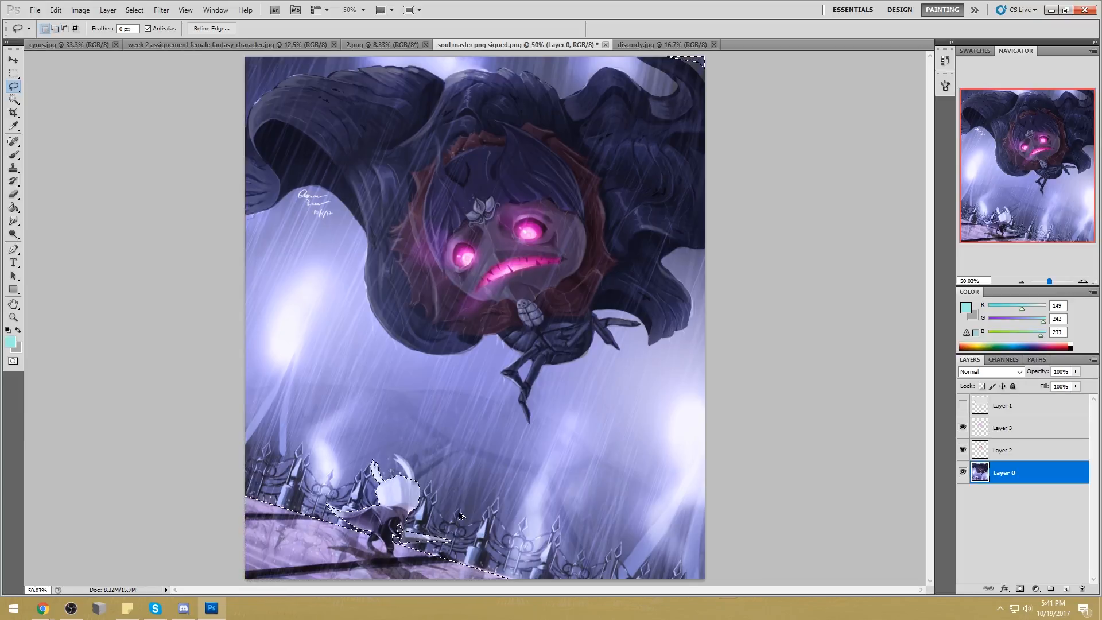
{"action": "left_click", "coordinate": [13, 86]}
{"action": "left_click", "coordinate": [55, 98]}
{"action": "left_click", "coordinate": [403, 529], "text": "shift"}
{"action": "left_click", "coordinate": [402, 529]}
Invert the selection so it covers everything except the ground and knight, and hide its outline
{"action": "key", "text": "m"}
{"action": "right_click", "coordinate": [536, 498]}
{"action": "left_click", "coordinate": [591, 308]}
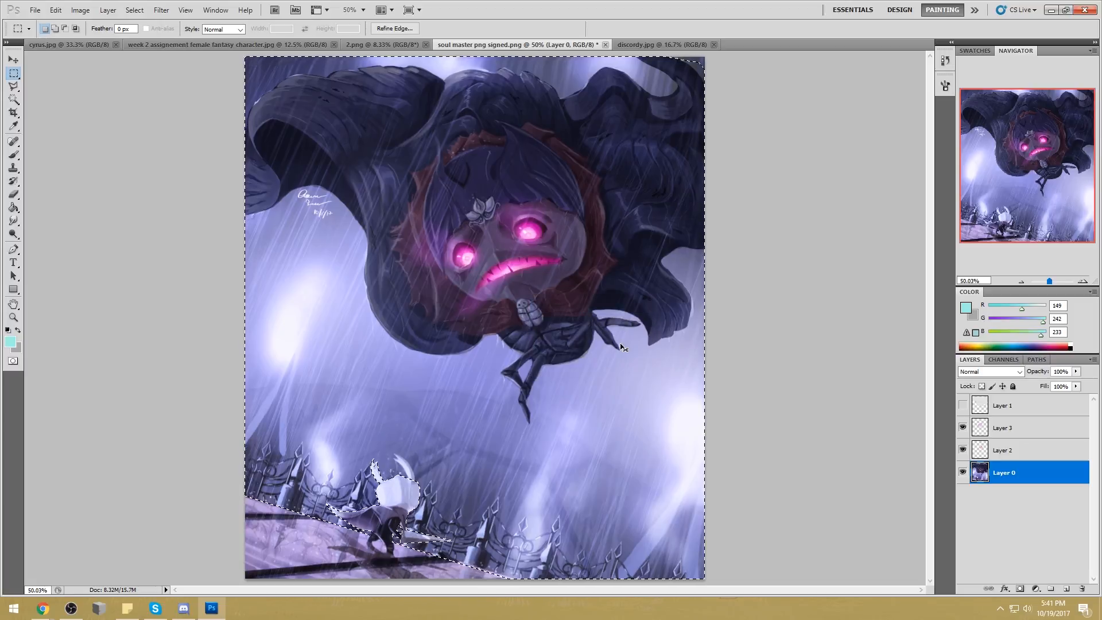
{"action": "key", "text": "ctrl+d"}
Sample a pale lavender from the mist beside the fence and enlarge the brush to 1500 px
{"action": "key", "text": "b"}
{"action": "left_click", "coordinate": [657, 523], "text": "alt"}
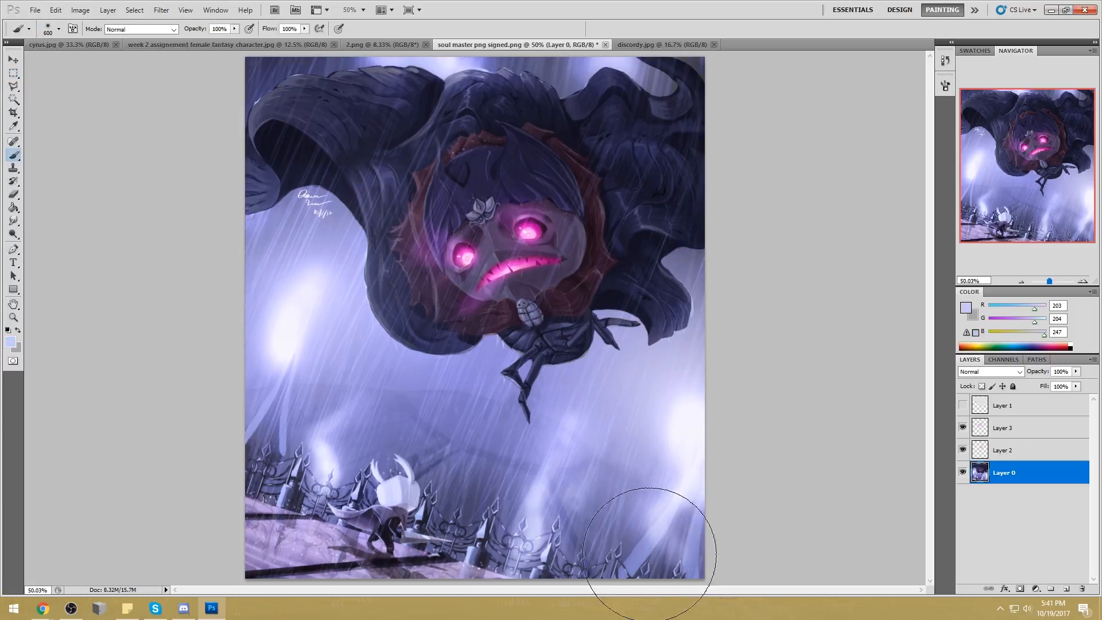
{"action": "key", "text": "bracketright"}
{"action": "key", "text": "bracketright"}
{"action": "key", "text": "bracketright"}
{"action": "key", "text": "bracketright"}
{"action": "key", "text": "bracketright"}
{"action": "key", "text": "bracketright"}
{"action": "key", "text": "bracketright"}
{"action": "key", "text": "bracketright"}
{"action": "key", "text": "bracketright"}
{"action": "key", "text": "bracketright"}
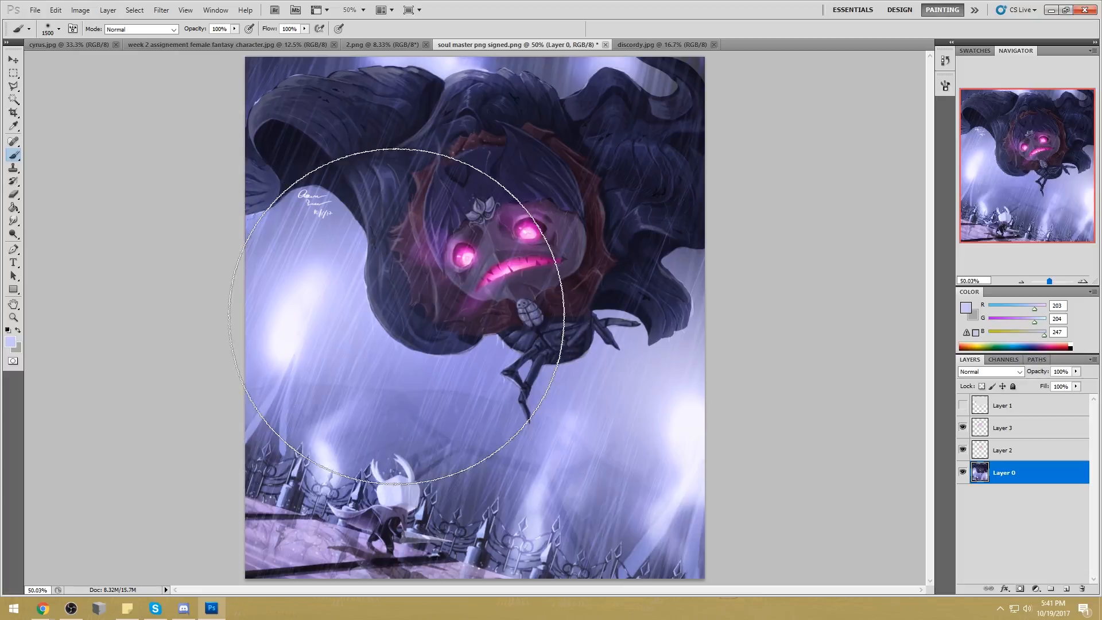
Set the brush to Lighten mode and lower its opacity for soft mist strokes
{"action": "key", "text": "ctrl+minus"}
{"action": "left_click", "coordinate": [158, 29]}
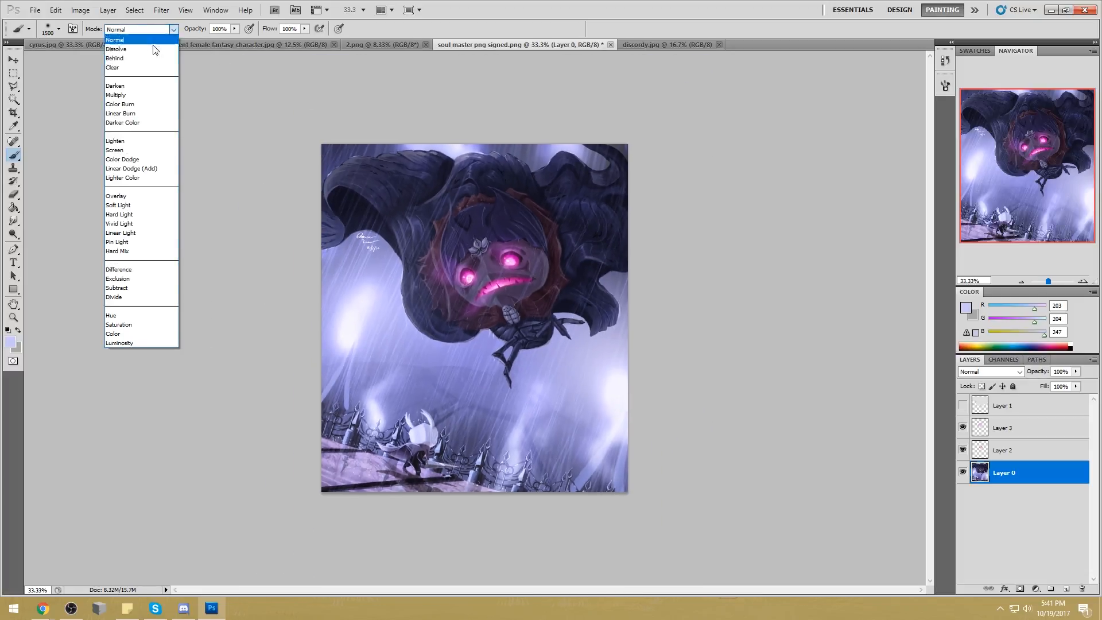
{"action": "left_click", "coordinate": [146, 126]}
{"action": "left_click_drag", "start_coordinate": [234, 30], "coordinate": [201, 39]}
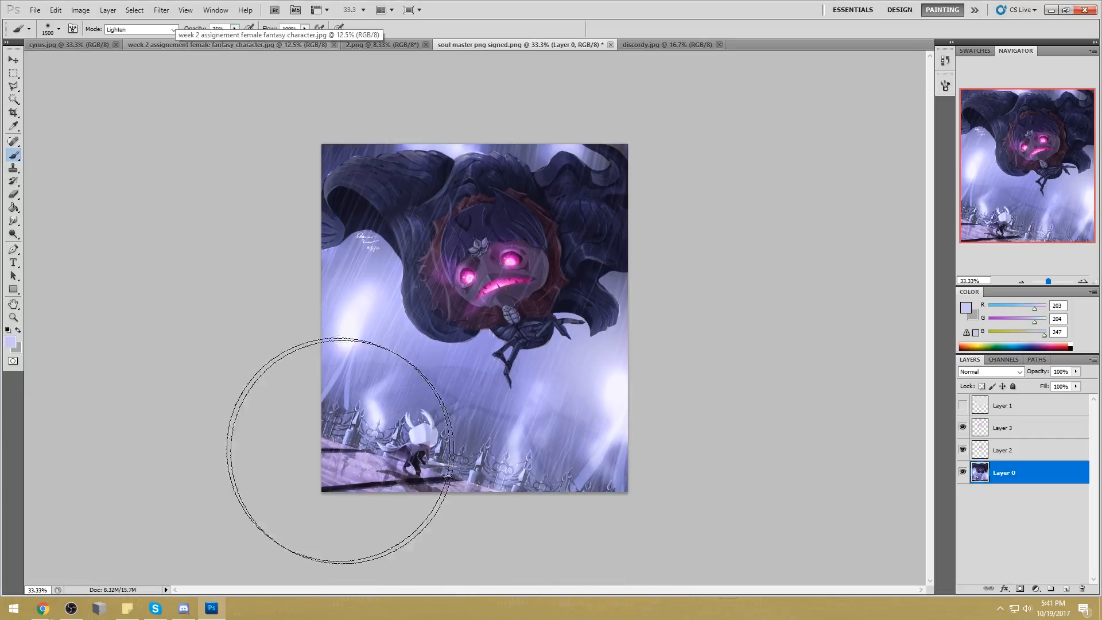
Sample a medium blue from the mist for the Lighten strokes around the knight, and invert the selection back to the ground and knight
{"action": "left_click", "coordinate": [365, 409], "text": "alt"}
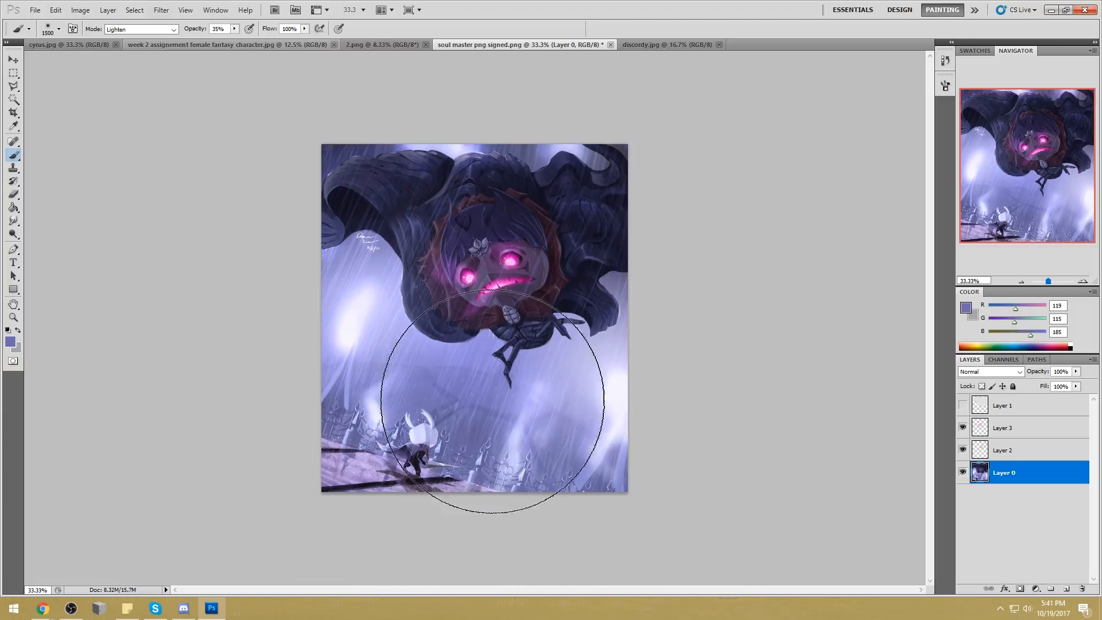
{"action": "key", "text": "m"}
{"action": "right_click", "coordinate": [480, 210]}
{"action": "left_click", "coordinate": [525, 230]}
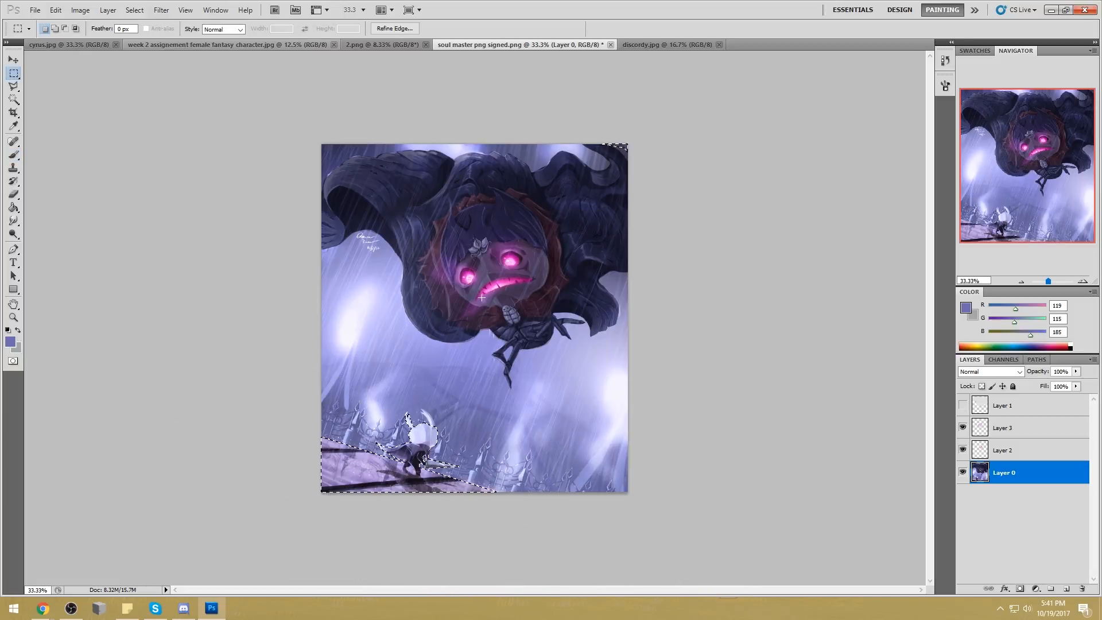
Refine the selection around the knight's horns with the freehand Lasso tool
{"action": "key", "text": "l"}
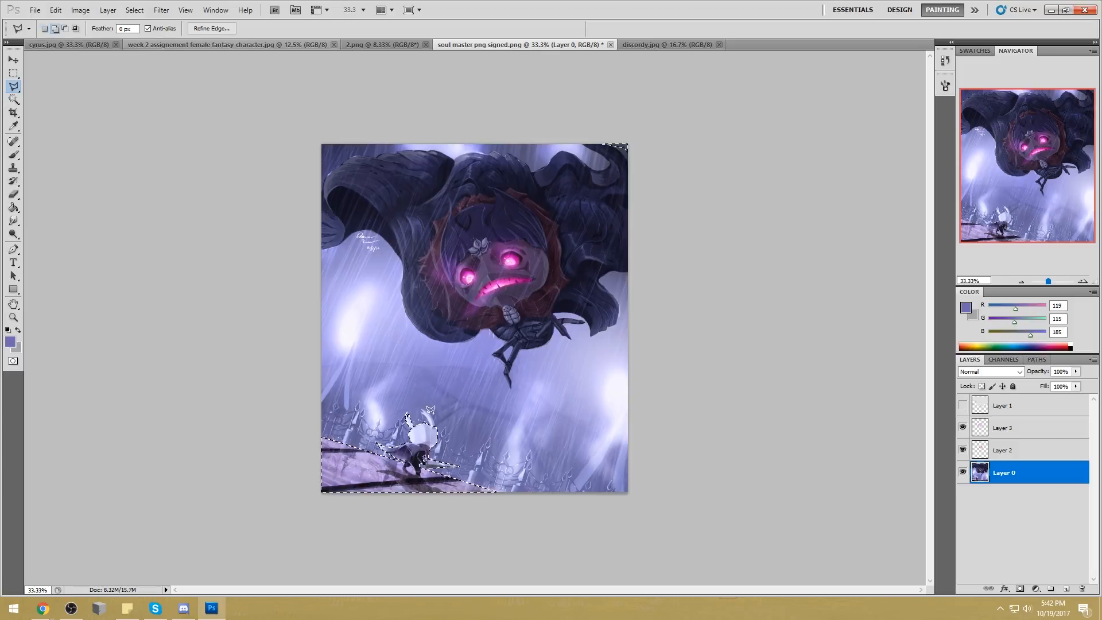
{"action": "key", "text": "alt"}
{"action": "left_click_drag", "start_coordinate": [13, 86], "coordinate": [43, 87]}
{"action": "key", "text": "shift"}
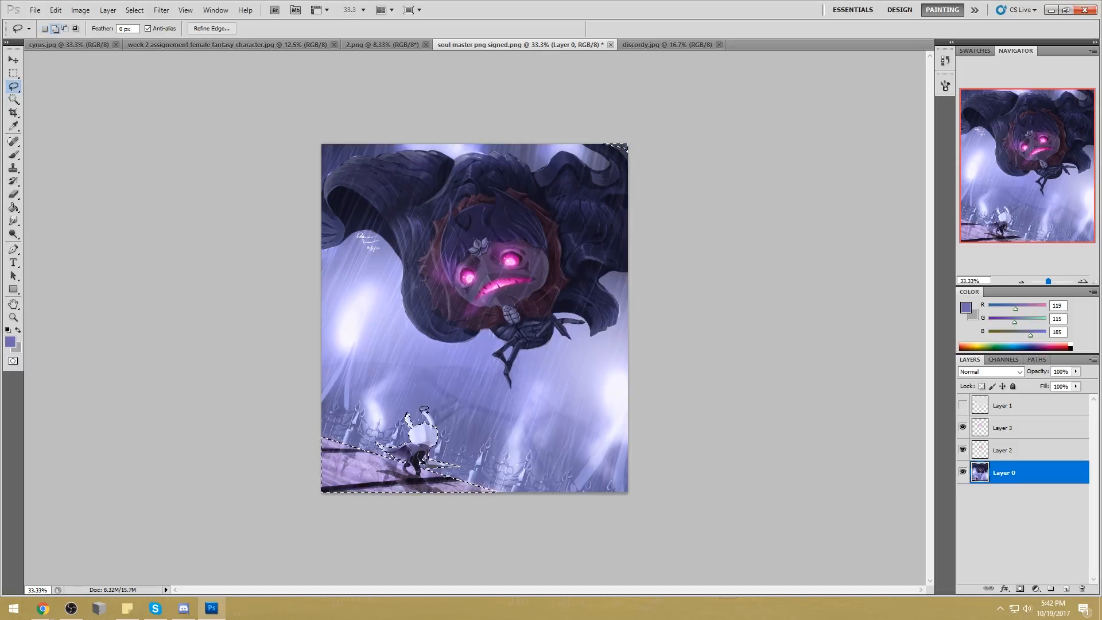
{"action": "key", "text": "shift"}
{"action": "key", "text": "alt"}
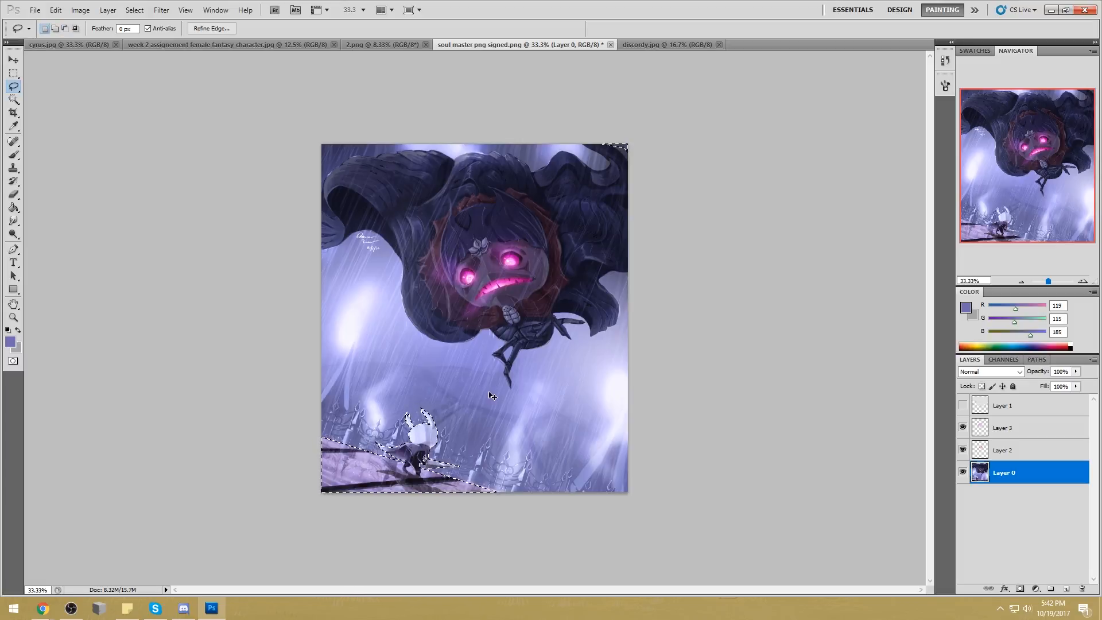
Apply Hue/Saturation to the selected ground and knight, with hue -5 and a moderately raised saturation
{"action": "key", "text": "ctrl+u"}
{"action": "mouse_move", "coordinate": [852, 395]}
{"action": "left_mouse_down"}
{"action": "mouse_move", "coordinate": [841, 394]}
{"action": "mouse_move", "coordinate": [881, 365]}
{"action": "mouse_move", "coordinate": [853, 332]}
{"action": "mouse_move", "coordinate": [848, 397]}
{"action": "left_mouse_up"}
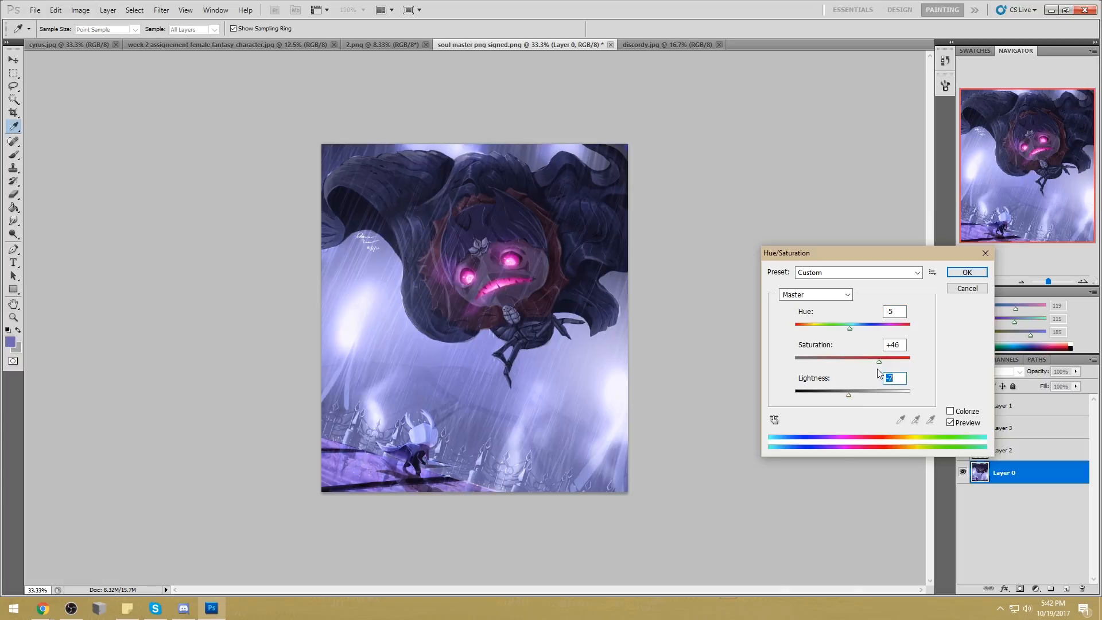
{"action": "left_click_drag", "start_coordinate": [878, 363], "coordinate": [850, 400]}
{"action": "left_click", "coordinate": [870, 362]}
{"action": "left_click", "coordinate": [966, 272]}
Apply Brightness/Contrast to the selected ground and knight, with brightness 39 and contrast 52
{"action": "left_click", "coordinate": [13, 86]}
{"action": "left_click", "coordinate": [80, 10]}
{"action": "mouse_move", "coordinate": [162, 39]}
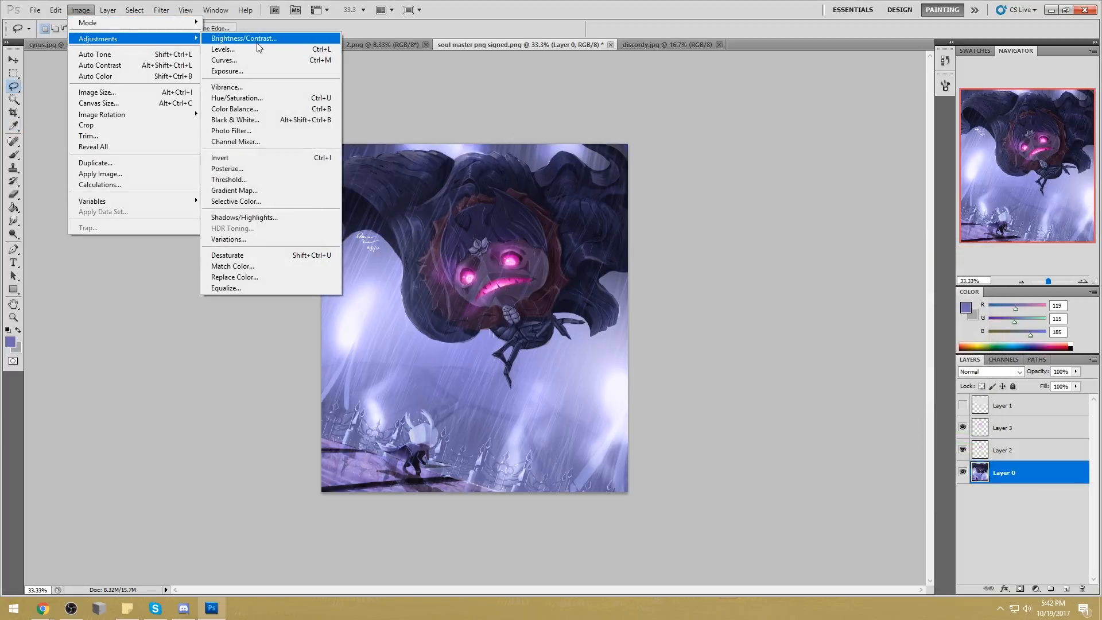
{"action": "left_click", "coordinate": [247, 39]}
{"action": "left_click_drag", "start_coordinate": [889, 292], "coordinate": [898, 270]}
{"action": "left_click_drag", "start_coordinate": [933, 232], "coordinate": [818, 266]}
{"action": "left_click_drag", "start_coordinate": [809, 332], "coordinate": [789, 304]}
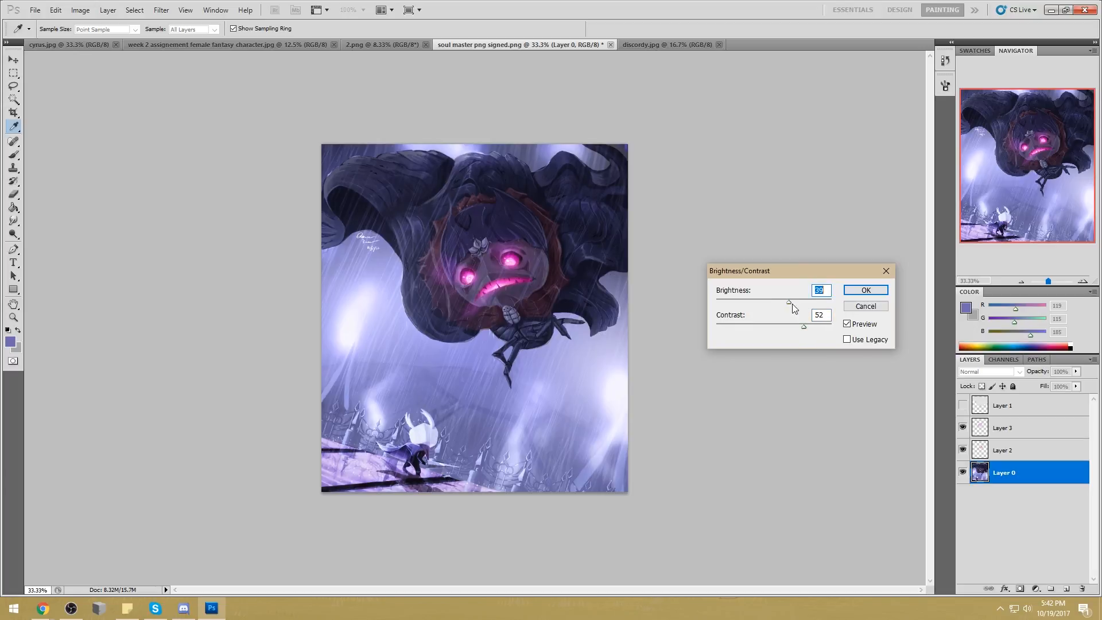
{"action": "left_click", "coordinate": [866, 290]}
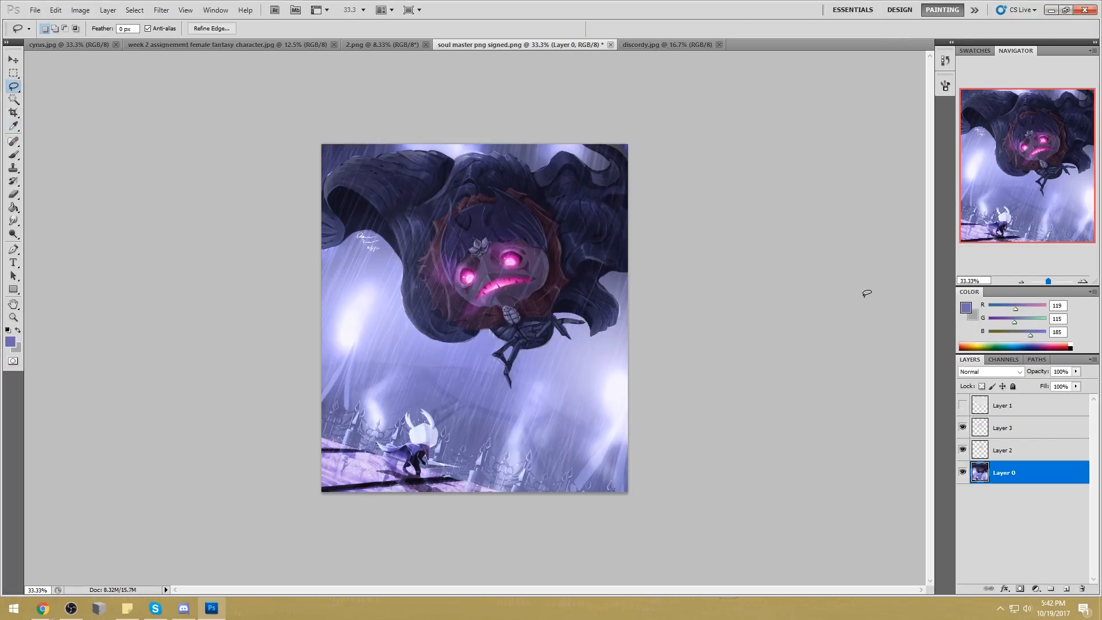
Reduce the saturation of the selected ground and knight with Hue/Saturation
{"action": "key", "text": "ctrl+u"}
{"action": "left_click_drag", "start_coordinate": [852, 360], "coordinate": [836, 361]}
{"action": "left_click", "coordinate": [966, 272]}
Sample a dark tone near the knight and shade the ground with the brush in Darken mode at 14% opacity
{"action": "key", "text": "l"}
{"action": "key", "text": "b"}
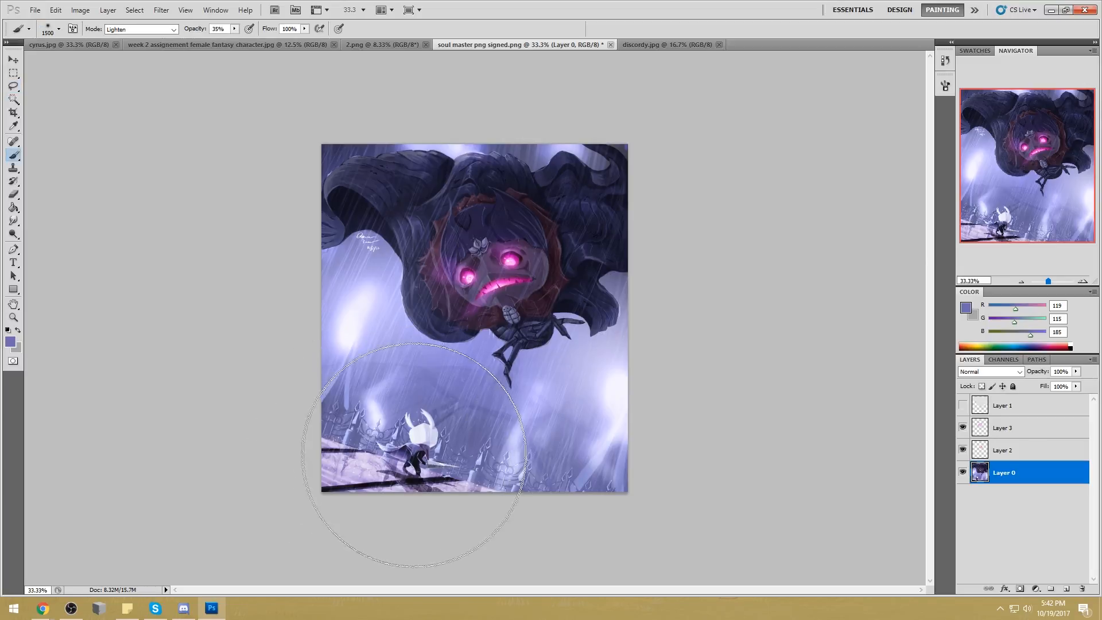
{"action": "left_click", "coordinate": [416, 467], "text": "alt"}
{"action": "left_click", "coordinate": [234, 28]}
{"action": "left_click_drag", "start_coordinate": [238, 38], "coordinate": [225, 38]}
{"action": "left_click", "coordinate": [140, 29]}
{"action": "left_click", "coordinate": [133, 79]}
{"action": "mouse_move", "coordinate": [479, 536]}
{"action": "left_mouse_down"}
{"action": "mouse_move", "coordinate": [315, 472]}
{"action": "mouse_move", "coordinate": [467, 541]}
{"action": "left_mouse_up"}
Set the foreground color to a dark navy, RGB 34, 23, 74, for the Darken strokes on the ground
{"action": "key", "text": "i"}
{"action": "left_click", "coordinate": [965, 308]}
{"action": "left_click", "coordinate": [722, 281]}
{"action": "left_click", "coordinate": [721, 279]}
{"action": "left_click", "coordinate": [884, 168]}
{"action": "key", "text": "b"}
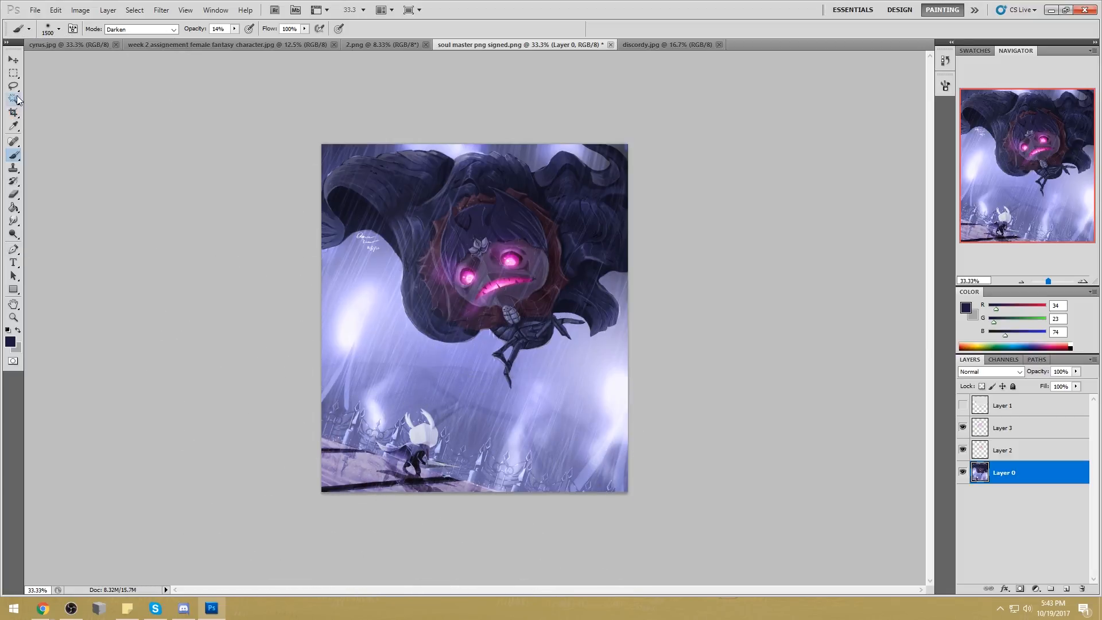
Smudge the ground's texture into smoother tones with a 35 px Smudge brush at 8% strength
{"action": "left_click", "coordinate": [15, 221]}
{"action": "left_click_drag", "start_coordinate": [16, 222], "coordinate": [64, 243]}
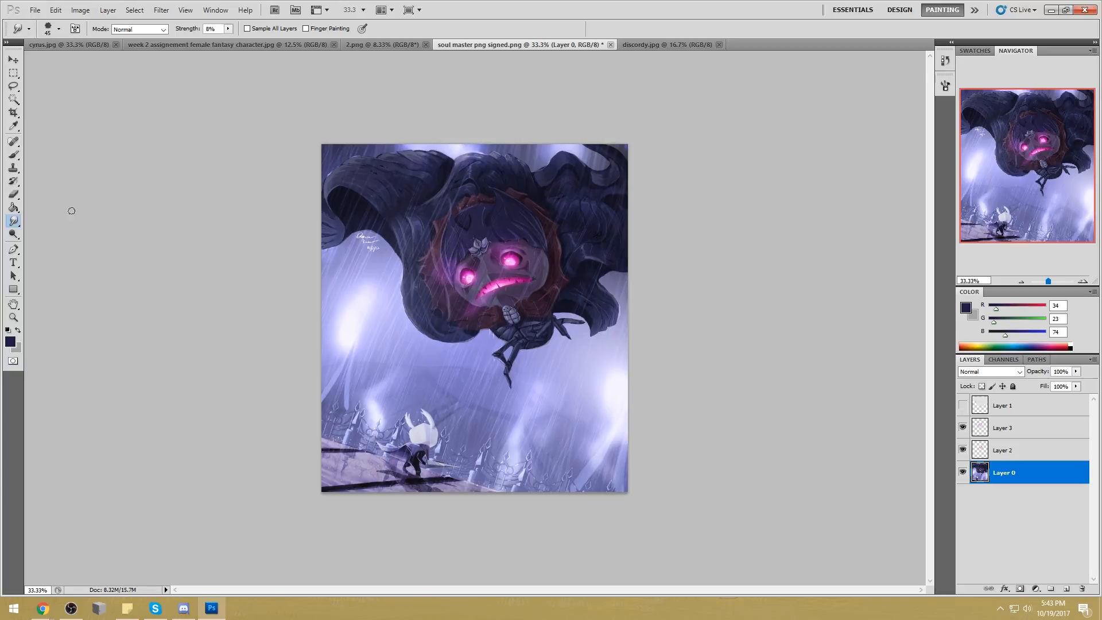
{"action": "key", "text": "bracketleft"}
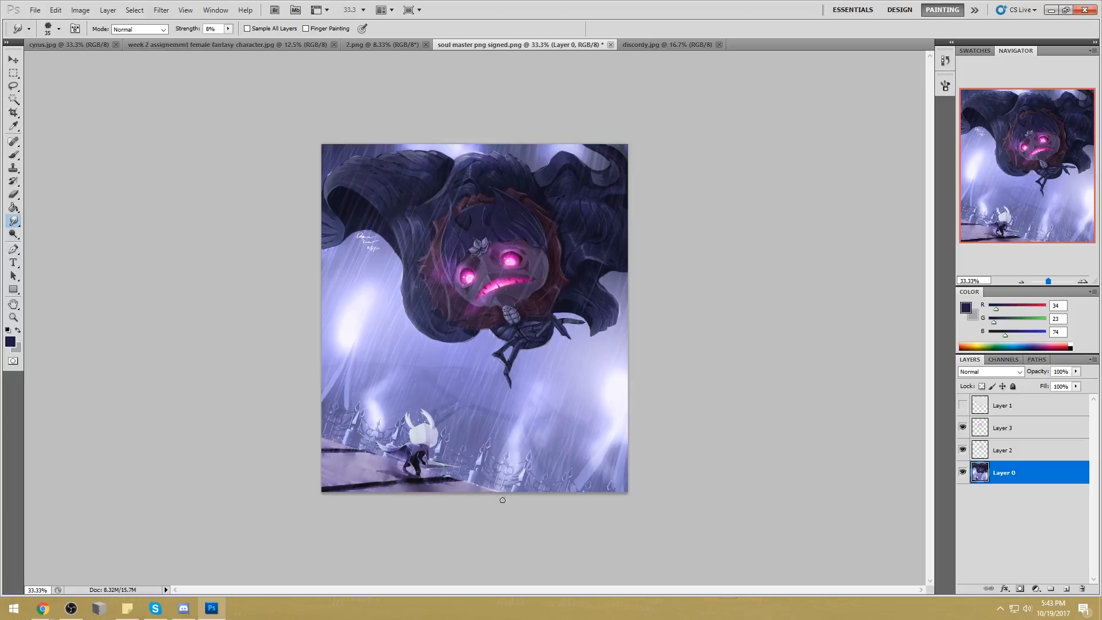
Brush a pale lavender haze, RGB 241, 240, 255, over the ground in Normal mode at 26% opacity, reducing the brush to 250 px
{"action": "key", "text": "b"}
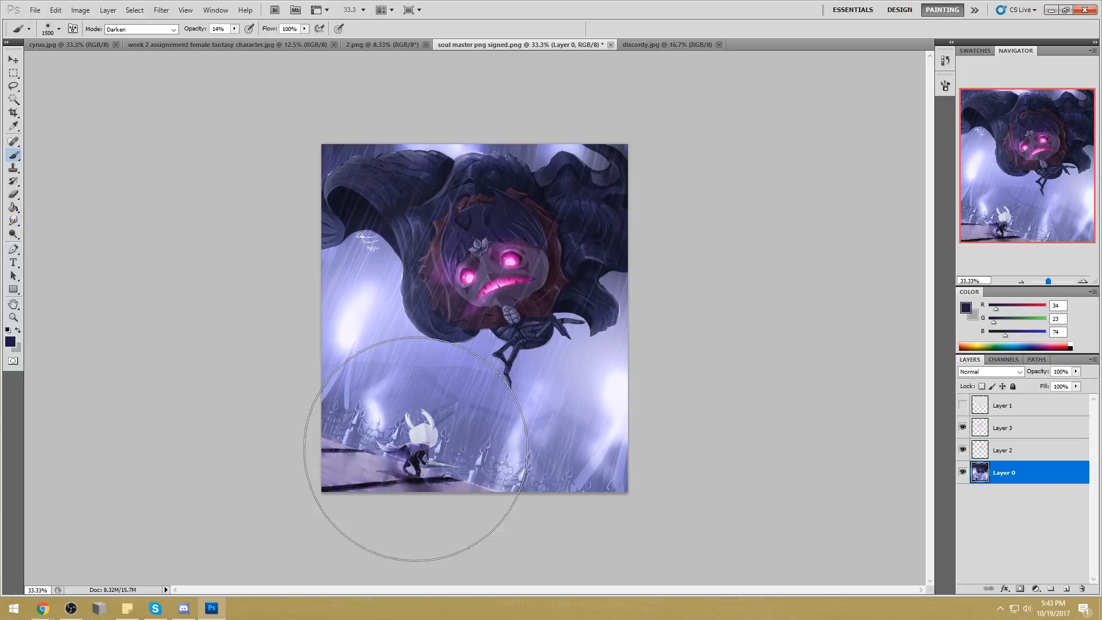
{"action": "left_click", "coordinate": [368, 420], "text": "alt"}
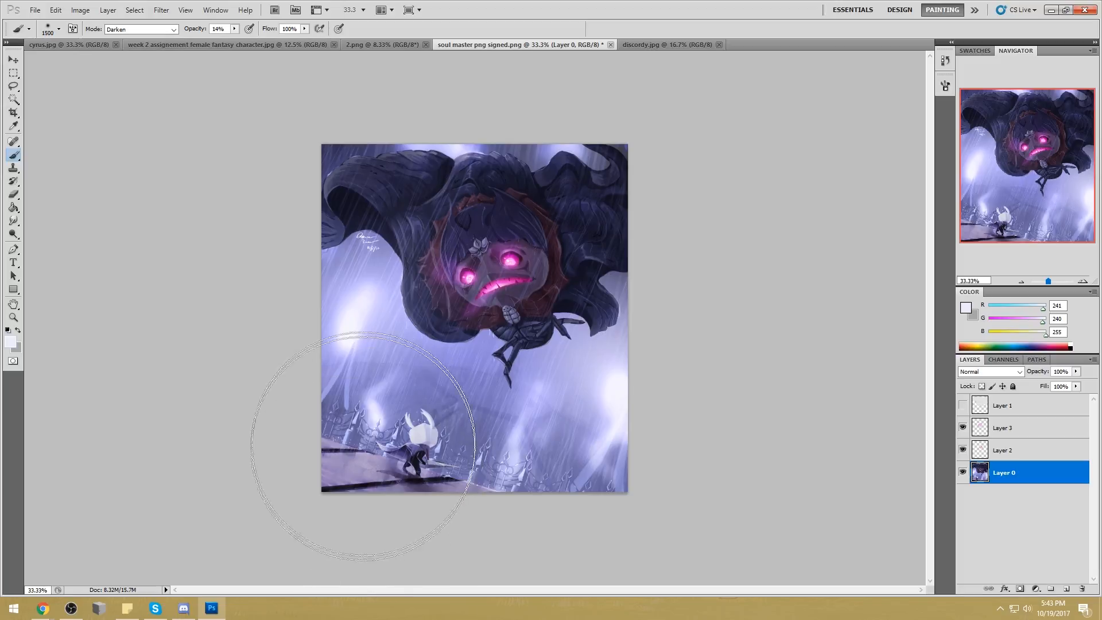
{"action": "left_click", "coordinate": [143, 29]}
{"action": "left_click", "coordinate": [144, 37]}
{"action": "key", "text": "2"}
{"action": "key", "text": "6"}
{"action": "key", "text": "bracketleft"}
{"action": "key", "text": "bracketleft"}
{"action": "key", "text": "bracketleft"}
{"action": "key", "text": "bracketleft"}
{"action": "key", "text": "bracketleft"}
{"action": "key", "text": "bracketleft"}
{"action": "key", "text": "bracketleft"}
{"action": "key", "text": "bracketleft"}
{"action": "key", "text": "bracketleft"}
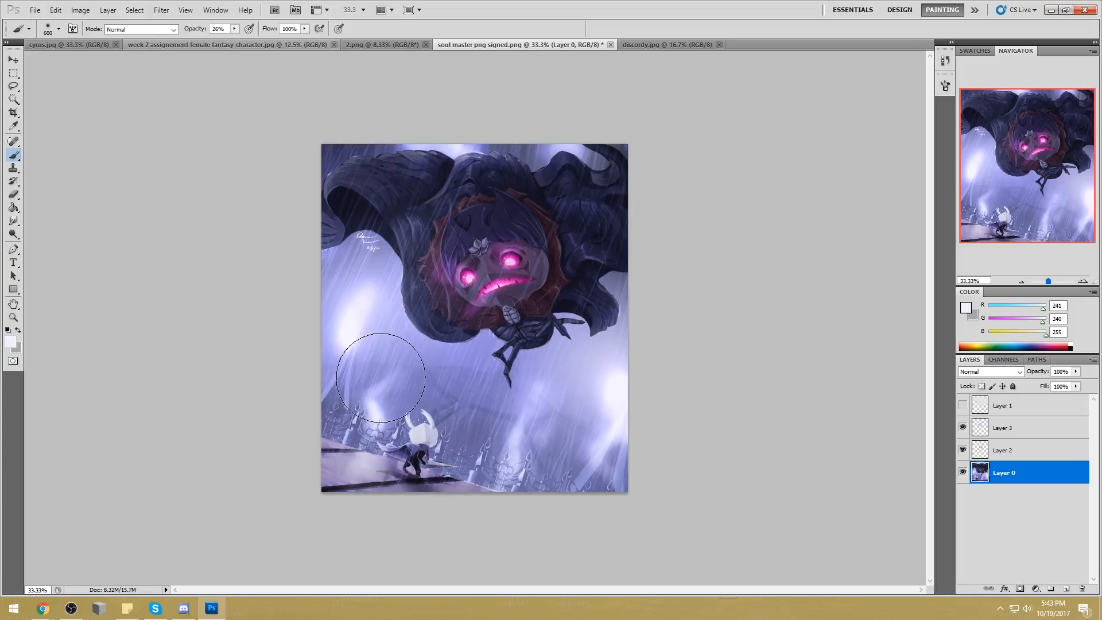
{"action": "key", "text": "bracketleft"}
{"action": "key", "text": "bracketleft"}
{"action": "key", "text": "bracketleft"}
{"action": "key", "text": "bracketleft"}
{"action": "key", "text": "bracketleft"}
{"action": "key", "text": "bracketleft"}
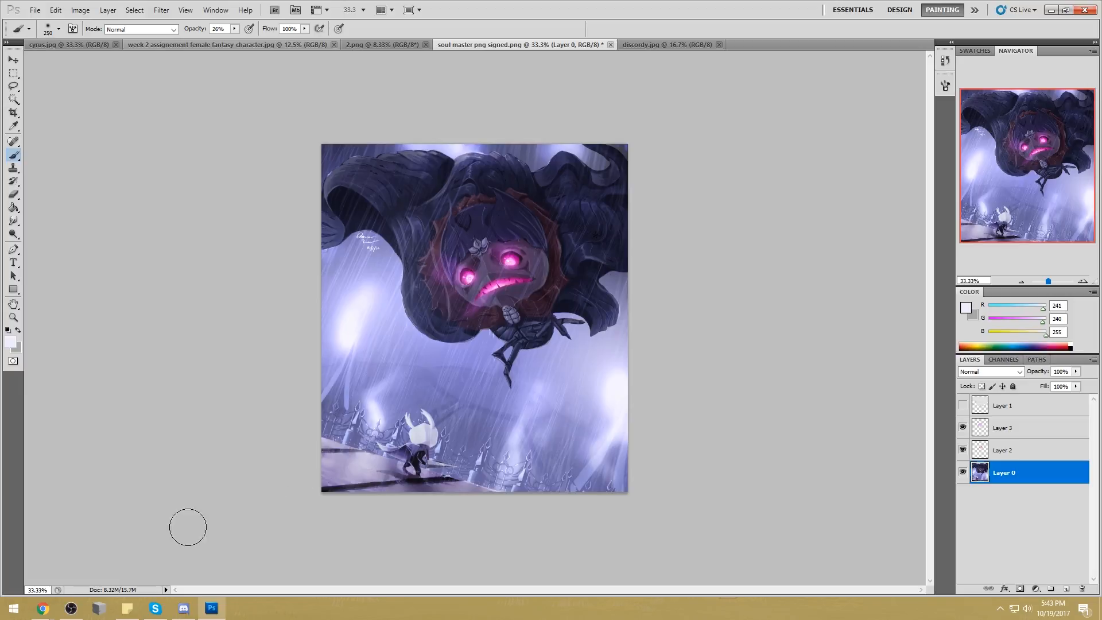
Sample near-black from the ground's shadow and set the brush to 600 px at 15% opacity for darkening the ground
{"action": "key", "text": "bracketright"}
{"action": "key", "text": "bracketright"}
{"action": "left_click", "coordinate": [451, 478], "text": "alt"}
{"action": "left_click", "coordinate": [459, 481]}
{"action": "key", "text": "ctrl+z"}
{"action": "left_click", "coordinate": [234, 29]}
{"action": "left_click_drag", "start_coordinate": [232, 39], "coordinate": [228, 39]}
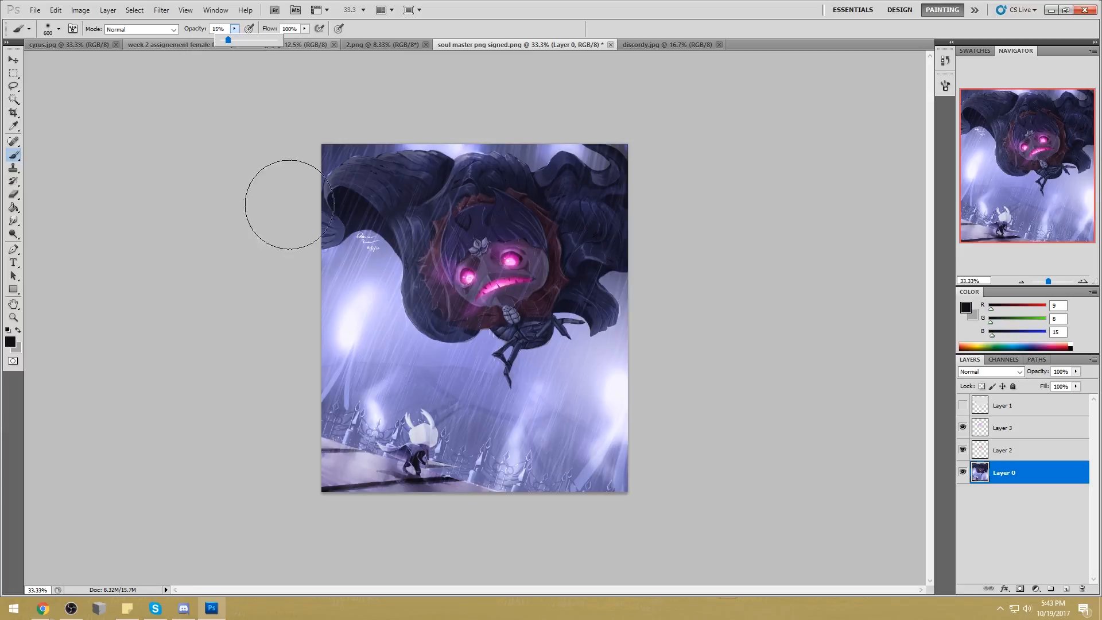
{"action": "left_click", "coordinate": [451, 477], "text": "alt"}
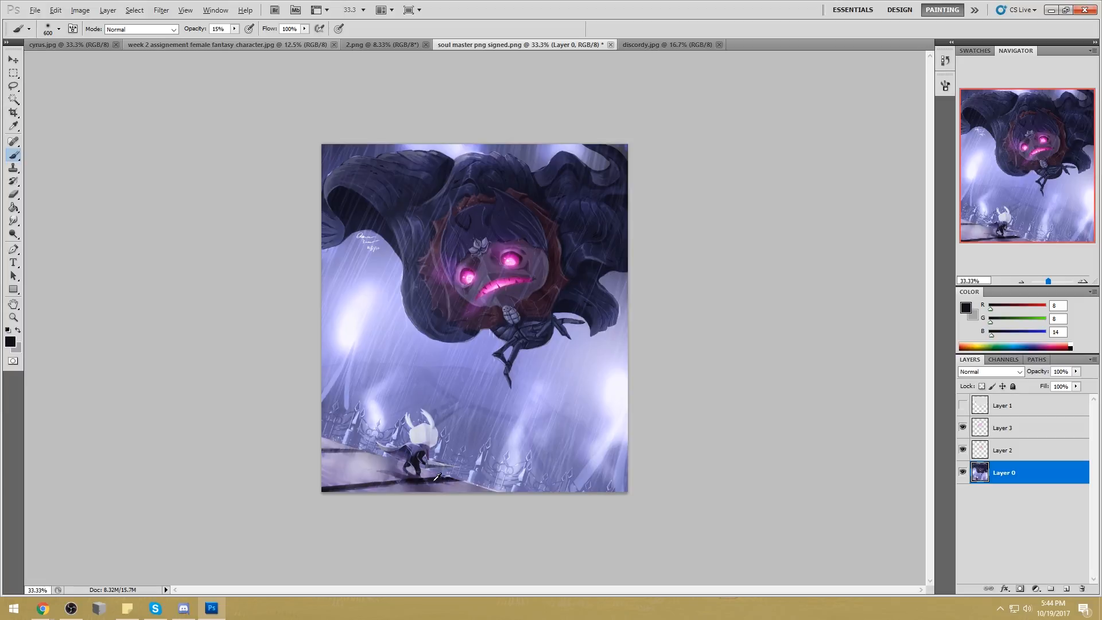
Darken the ground and knight with an 1800 px brush in deep navy, RGB 20, 11, 64
{"action": "key", "text": "bracketright"}
{"action": "key", "text": "bracketright"}
{"action": "key", "text": "bracketright"}
{"action": "key", "text": "bracketright"}
{"action": "key", "text": "bracketright"}
{"action": "key", "text": "bracketright"}
{"action": "key", "text": "bracketright"}
{"action": "key", "text": "bracketright"}
{"action": "key", "text": "bracketright"}
{"action": "key", "text": "bracketright"}
{"action": "key", "text": "bracketright"}
{"action": "key", "text": "bracketright"}
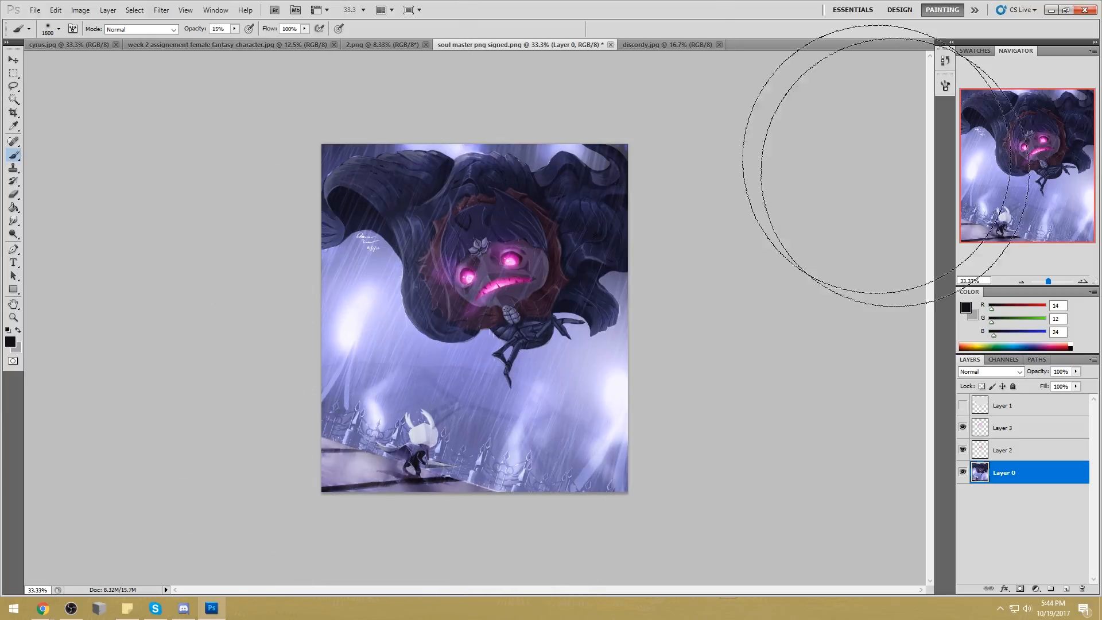
{"action": "left_click", "coordinate": [966, 310]}
{"action": "left_click", "coordinate": [737, 283]}
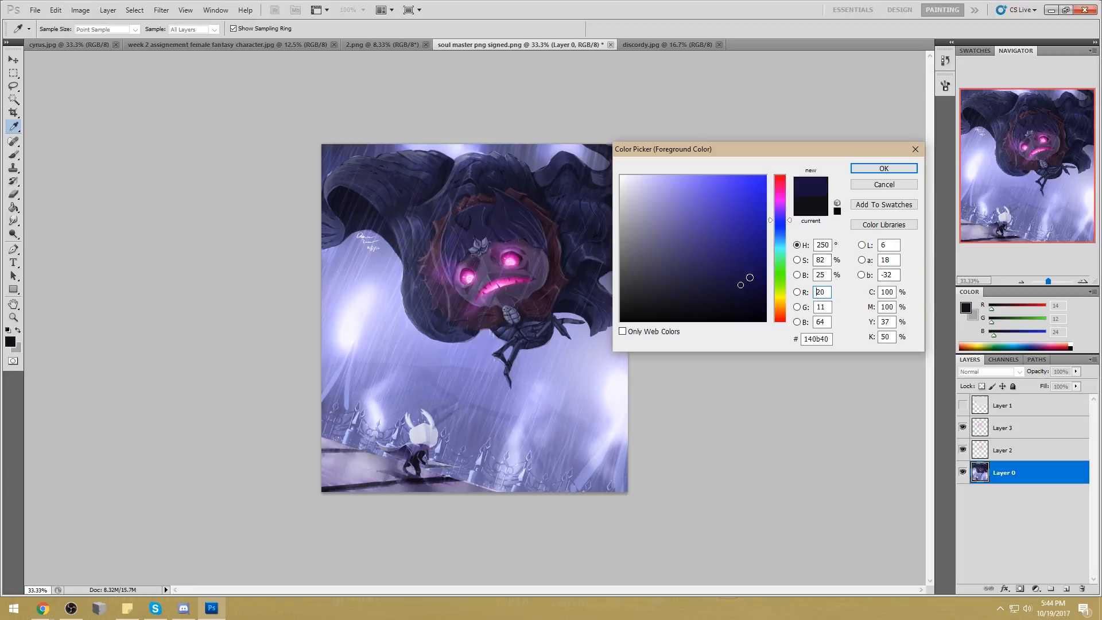
{"action": "left_click", "coordinate": [882, 168]}
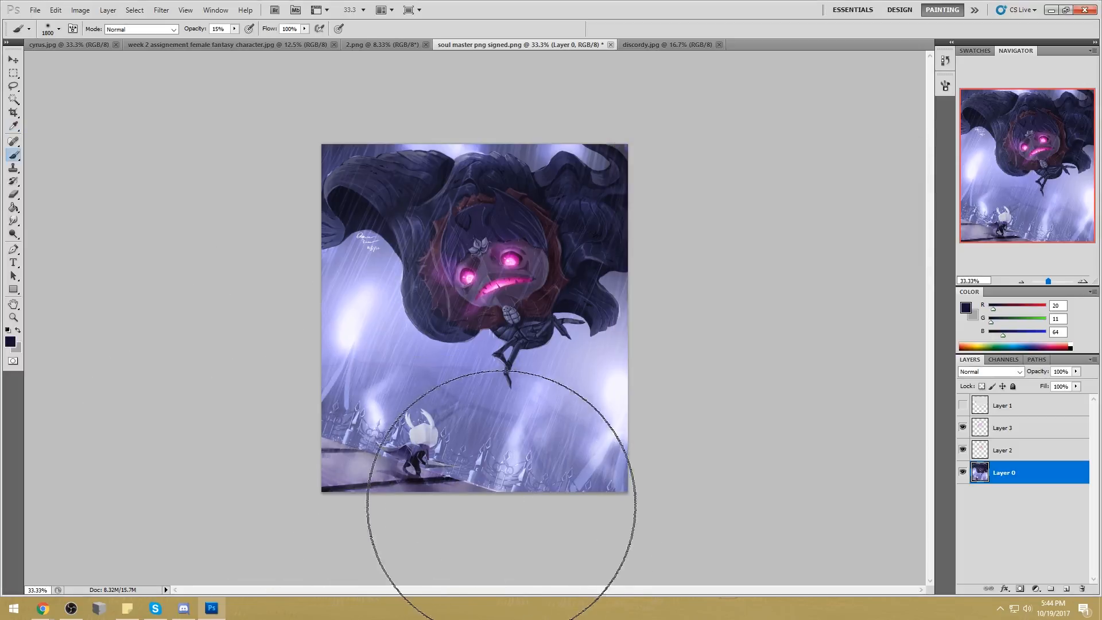
{"action": "mouse_move", "coordinate": [253, 339]}
{"action": "left_mouse_down"}
{"action": "mouse_move", "coordinate": [524, 462]}
{"action": "mouse_move", "coordinate": [491, 505]}
{"action": "mouse_move", "coordinate": [438, 492]}
{"action": "mouse_move", "coordinate": [290, 386]}
{"action": "left_mouse_up"}
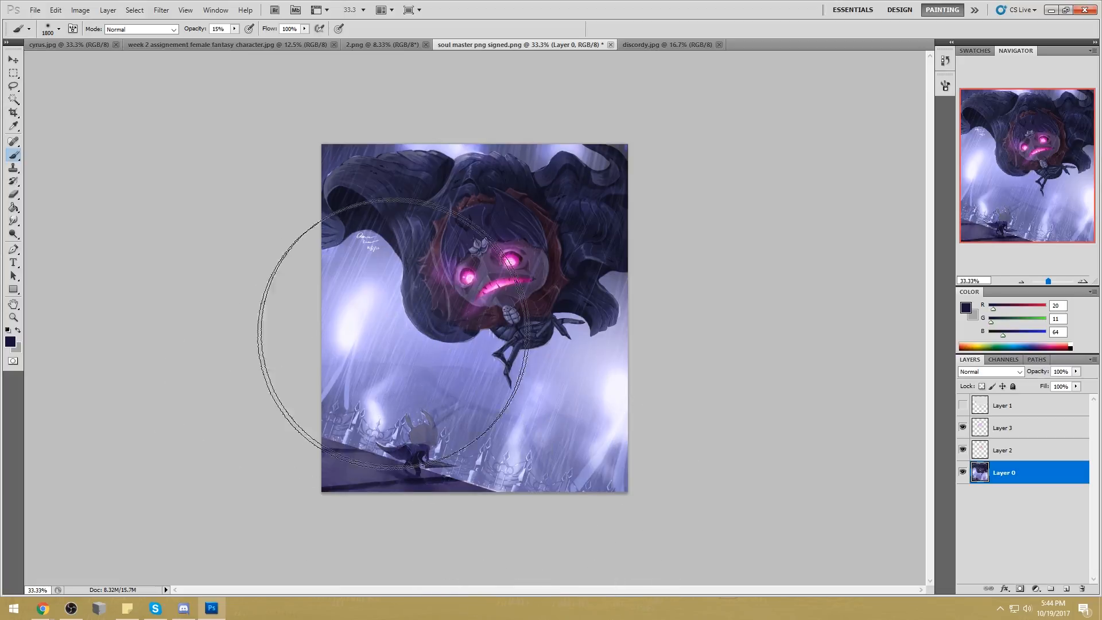
Raise the brush opacity to 48% and paint the knight and ground into a solid dark silhouette
{"action": "left_click", "coordinate": [234, 29]}
{"action": "left_click_drag", "start_coordinate": [218, 42], "coordinate": [226, 41]}
{"action": "left_click_drag", "start_coordinate": [288, 301], "coordinate": [254, 337]}
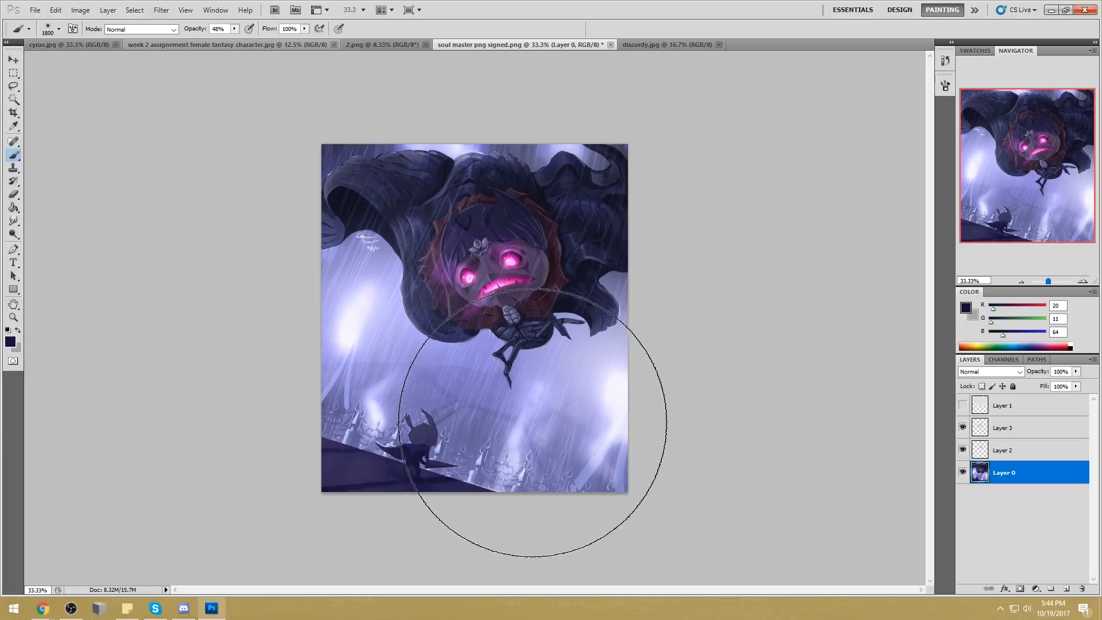
Copy the whole darkened canvas, revert to the last Smudge state in the history, and paste the copy in place as a new layer
{"action": "key", "text": "ctrl+a"}
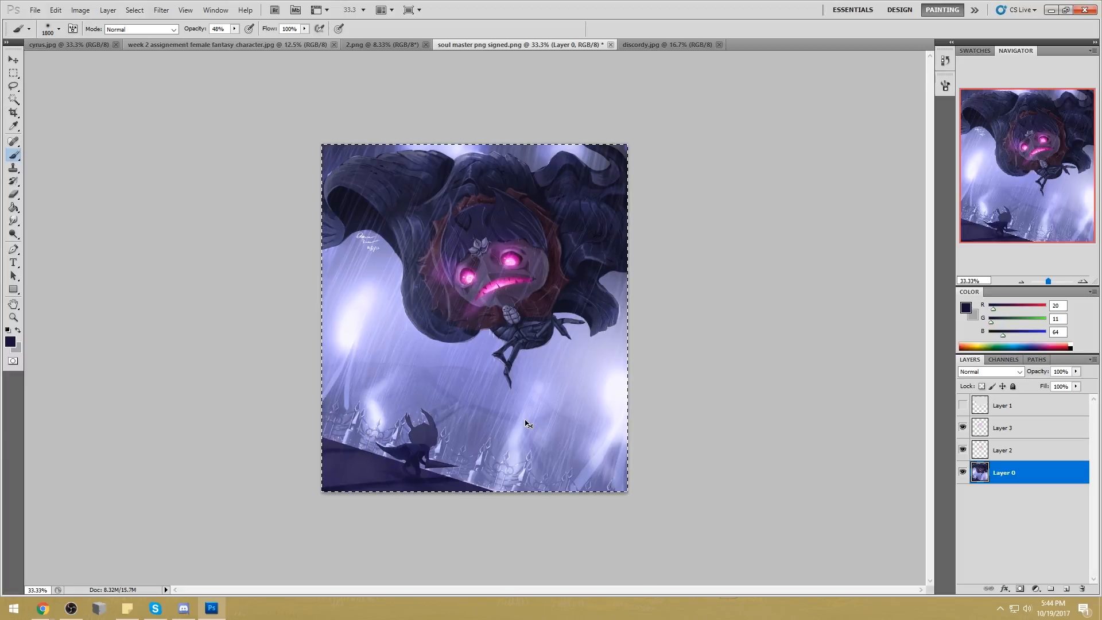
{"action": "left_click", "coordinate": [945, 61]}
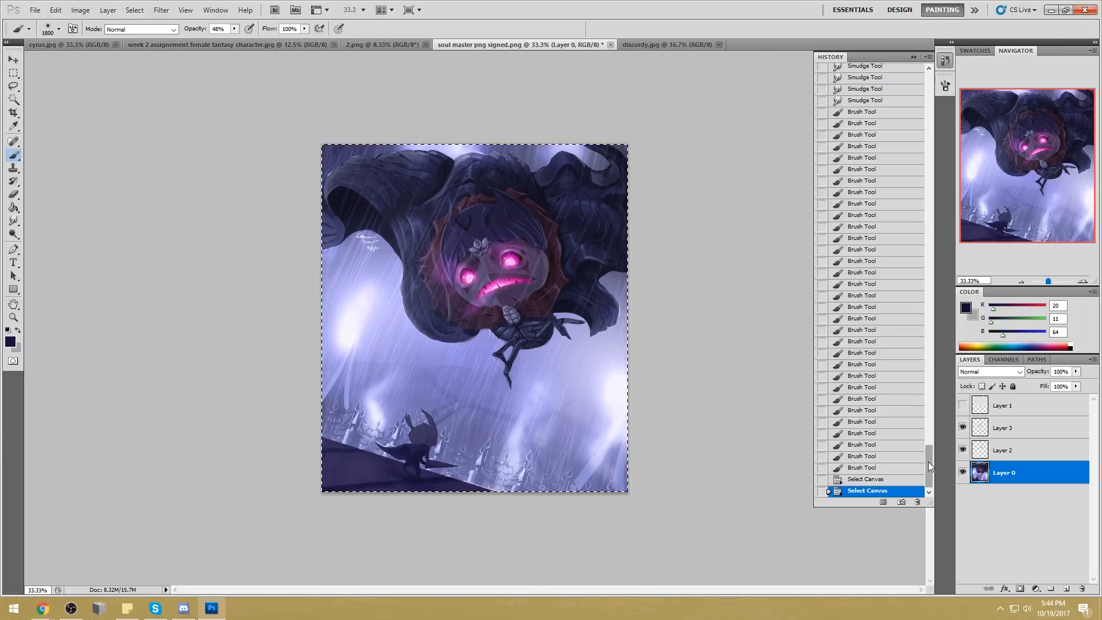
{"action": "left_click_drag", "start_coordinate": [928, 464], "coordinate": [927, 446]}
{"action": "left_click", "coordinate": [864, 269]}
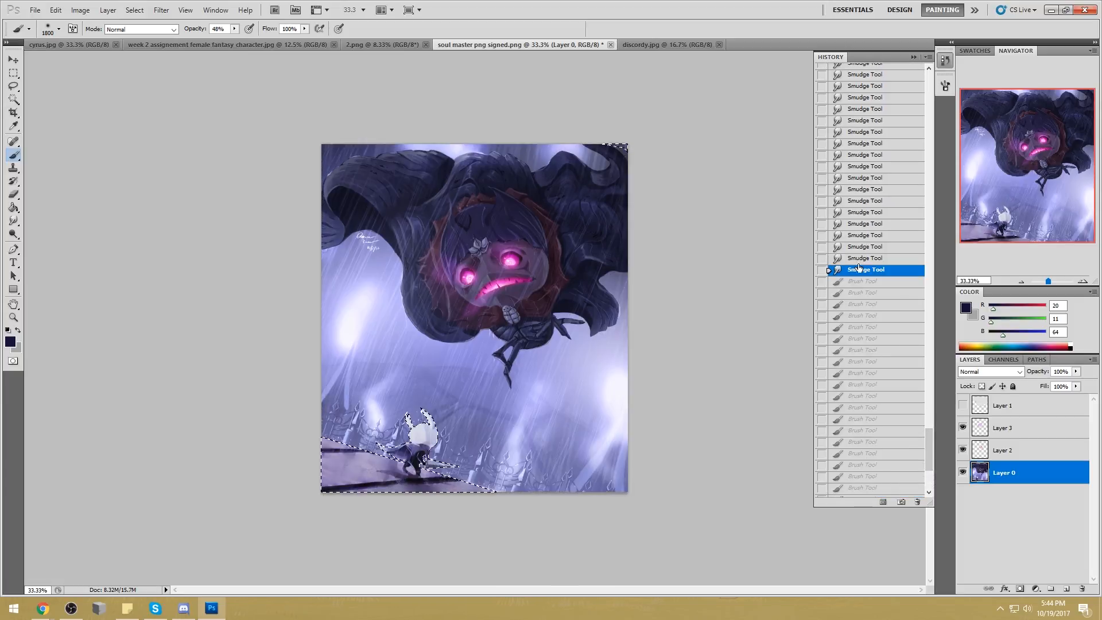
{"action": "key", "text": "ctrl+shift+v"}
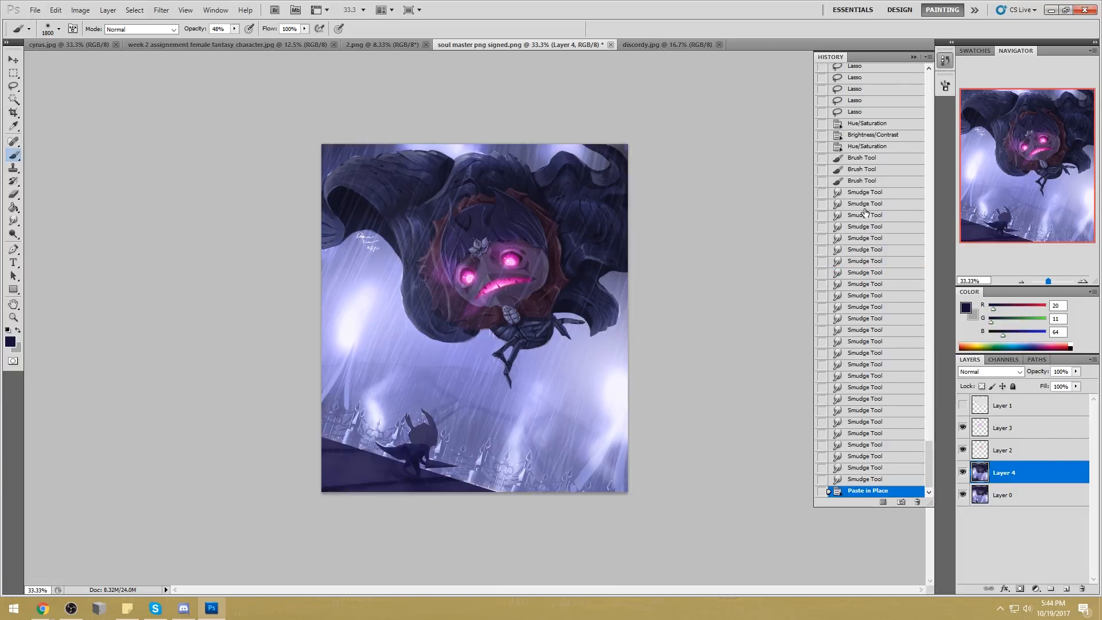
{"action": "left_click", "coordinate": [913, 56]}
Try erasing the dark silhouette layer over the knight's head and lower the eraser's flow to 34%
{"action": "key", "text": "e"}
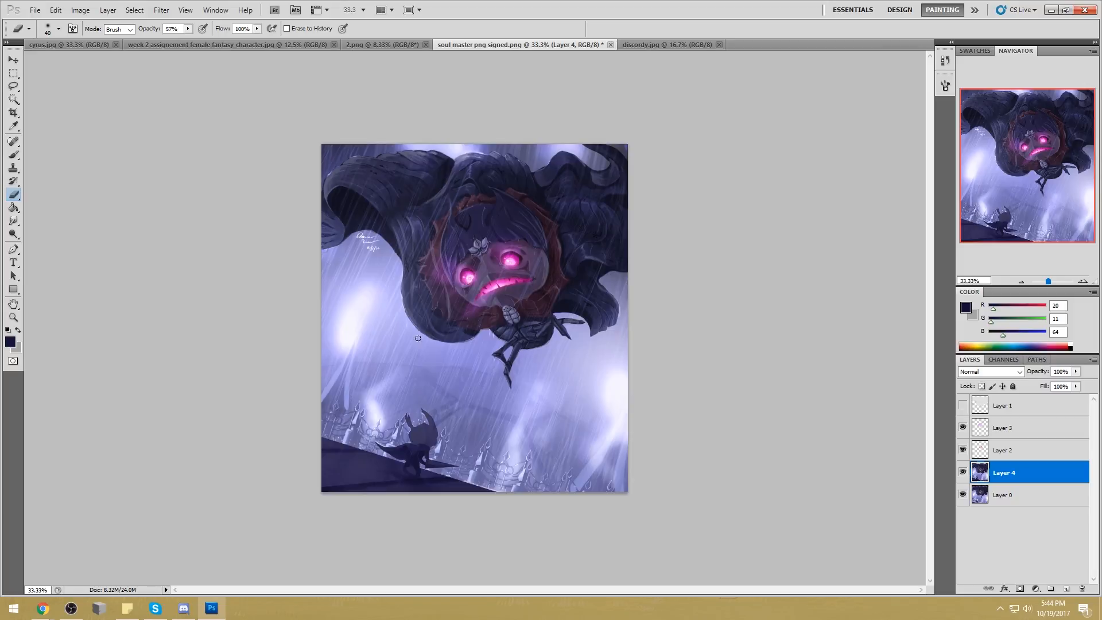
{"action": "mouse_move", "coordinate": [419, 429]}
{"action": "left_mouse_down"}
{"action": "mouse_move", "coordinate": [403, 409]}
{"action": "mouse_move", "coordinate": [436, 426]}
{"action": "left_mouse_up"}
{"action": "key", "text": "bracketright"}
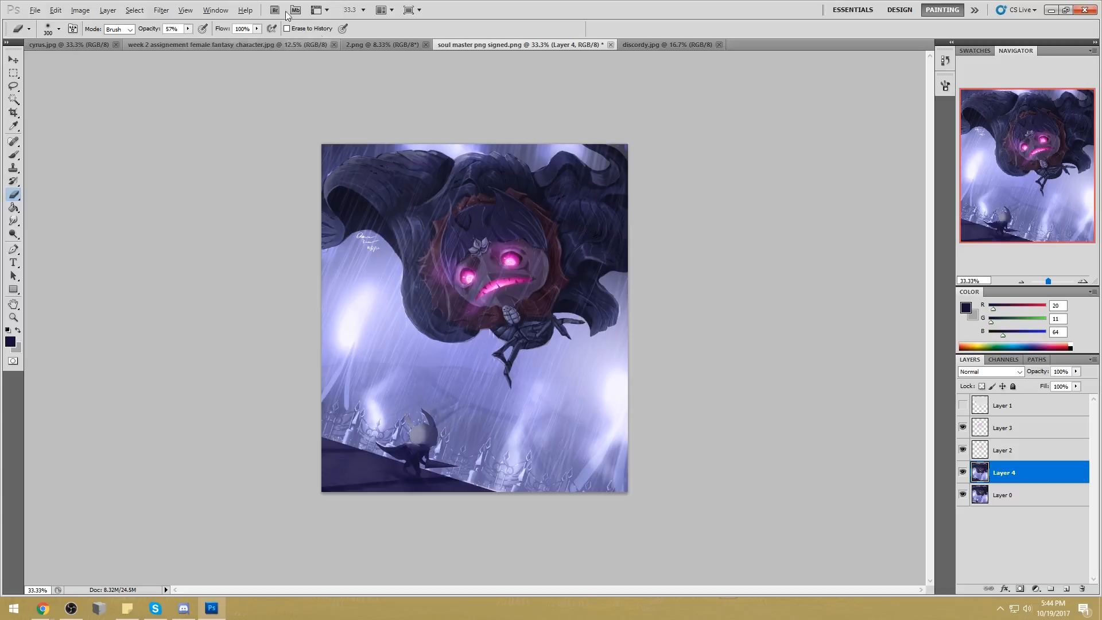
{"action": "key", "text": "ctrl+z"}
{"action": "left_click", "coordinate": [256, 28]}
{"action": "left_click_drag", "start_coordinate": [258, 39], "coordinate": [219, 39]}
{"action": "key", "text": "bracketleft"}
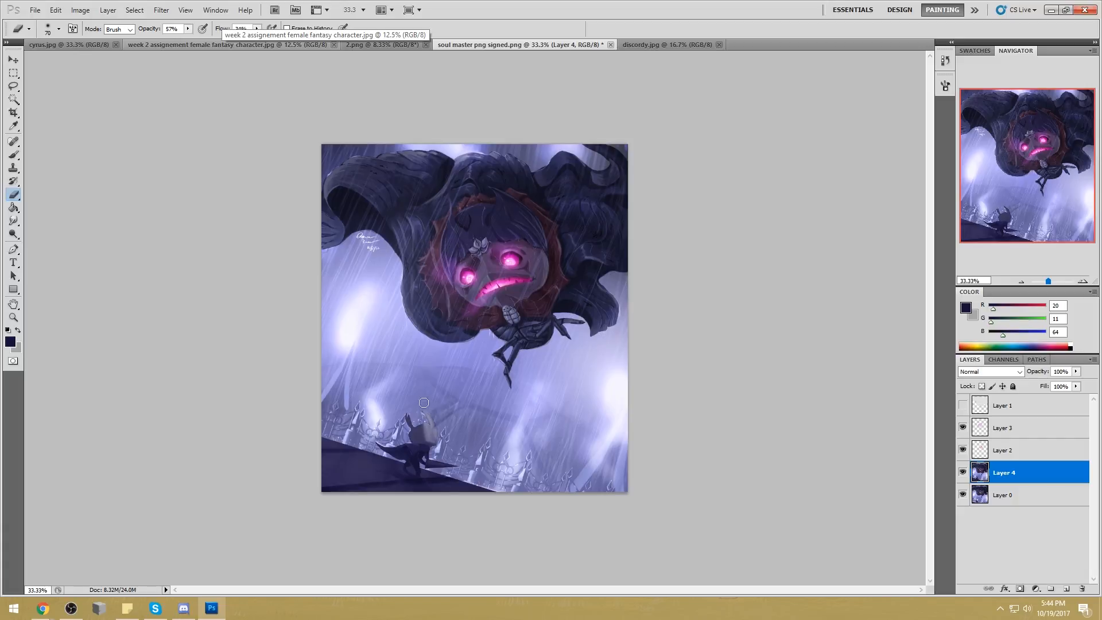
Erase the dark layer over the front half of the knight's head and the larger horn with a textured 30 px eraser tip
{"action": "key", "text": "b"}
{"action": "scroll", "coordinate": [465, 356], "scroll_direction": "up", "scroll_amount": 5}
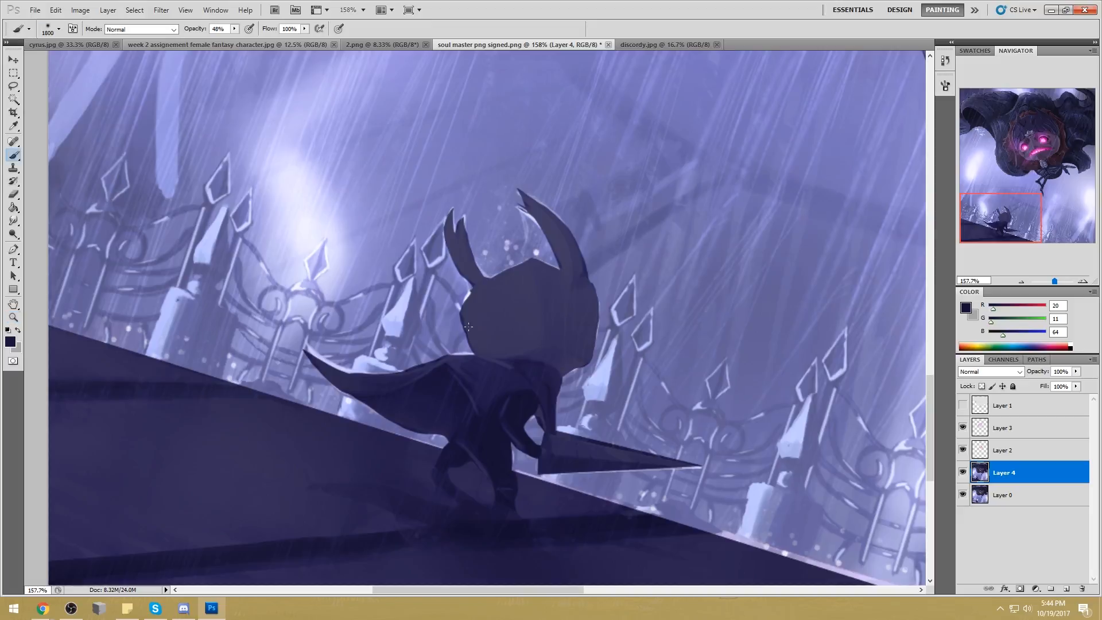
{"action": "key", "text": "e"}
{"action": "right_click", "coordinate": [618, 213]}
{"action": "left_click", "coordinate": [672, 379]}
{"action": "left_click", "coordinate": [799, 101]}
{"action": "key", "text": "bracketleft"}
{"action": "key", "text": "bracketleft"}
{"action": "key", "text": "bracketleft"}
{"action": "key", "text": "bracketleft"}
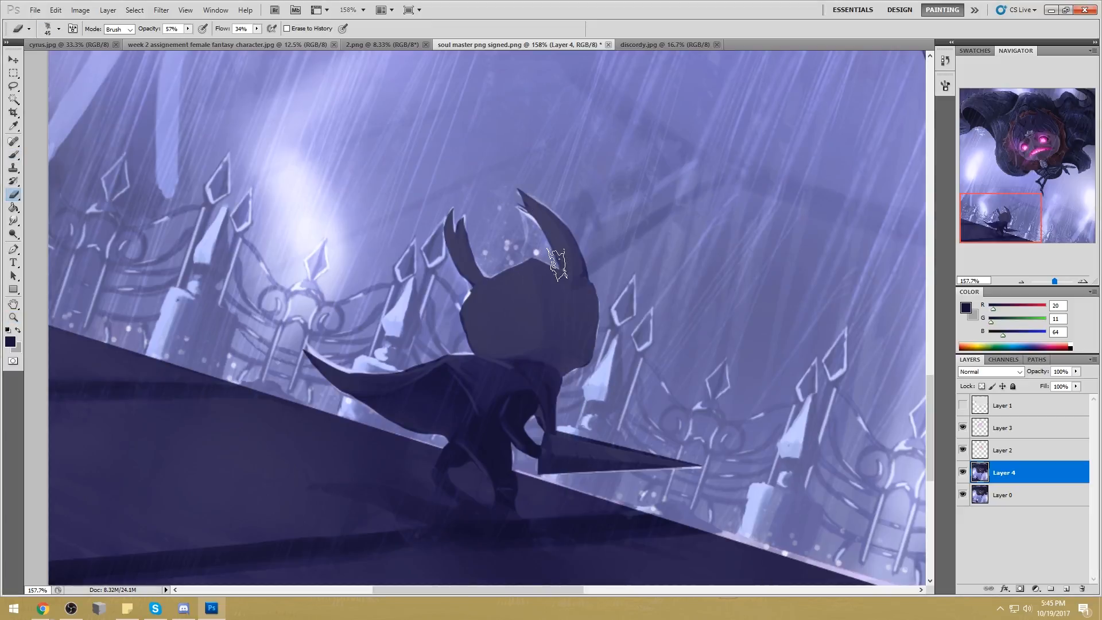
{"action": "mouse_move", "coordinate": [539, 240]}
{"action": "left_mouse_down"}
{"action": "mouse_move", "coordinate": [549, 321]}
{"action": "mouse_move", "coordinate": [580, 337]}
{"action": "mouse_move", "coordinate": [588, 331]}
{"action": "mouse_move", "coordinate": [531, 180]}
{"action": "mouse_move", "coordinate": [576, 276]}
{"action": "mouse_move", "coordinate": [532, 179]}
{"action": "mouse_move", "coordinate": [551, 237]}
{"action": "mouse_move", "coordinate": [545, 212]}
{"action": "left_mouse_up"}
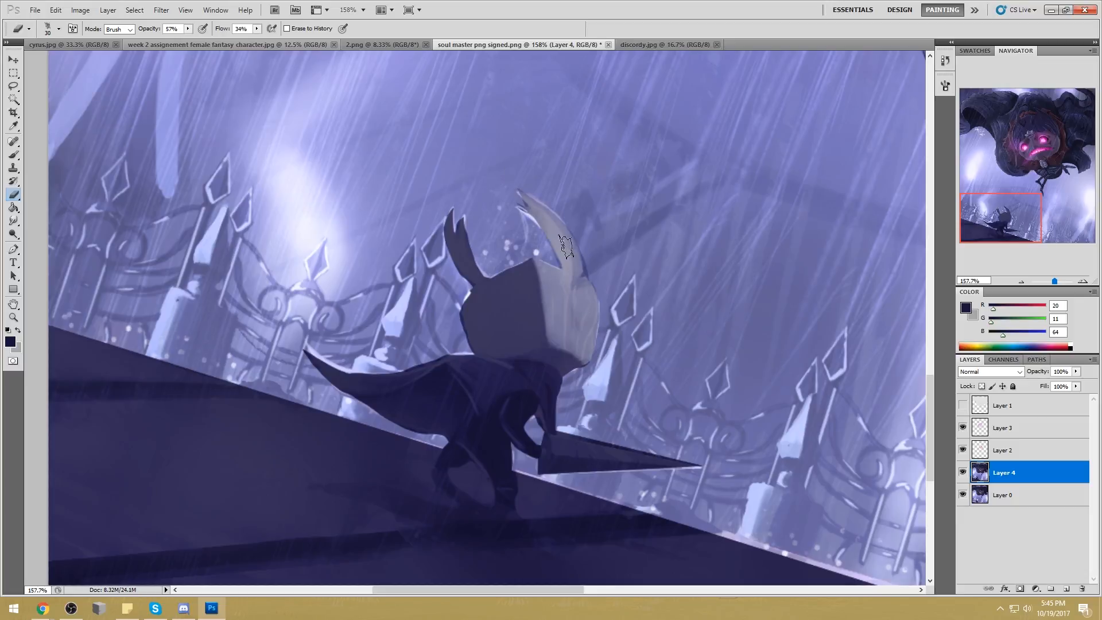
Lower the eraser opacity to 33% and erase the dark layer over the knight's smaller horn, the back of the head and the blade
{"action": "left_click", "coordinate": [188, 28]}
{"action": "left_click_drag", "start_coordinate": [189, 40], "coordinate": [174, 39]}
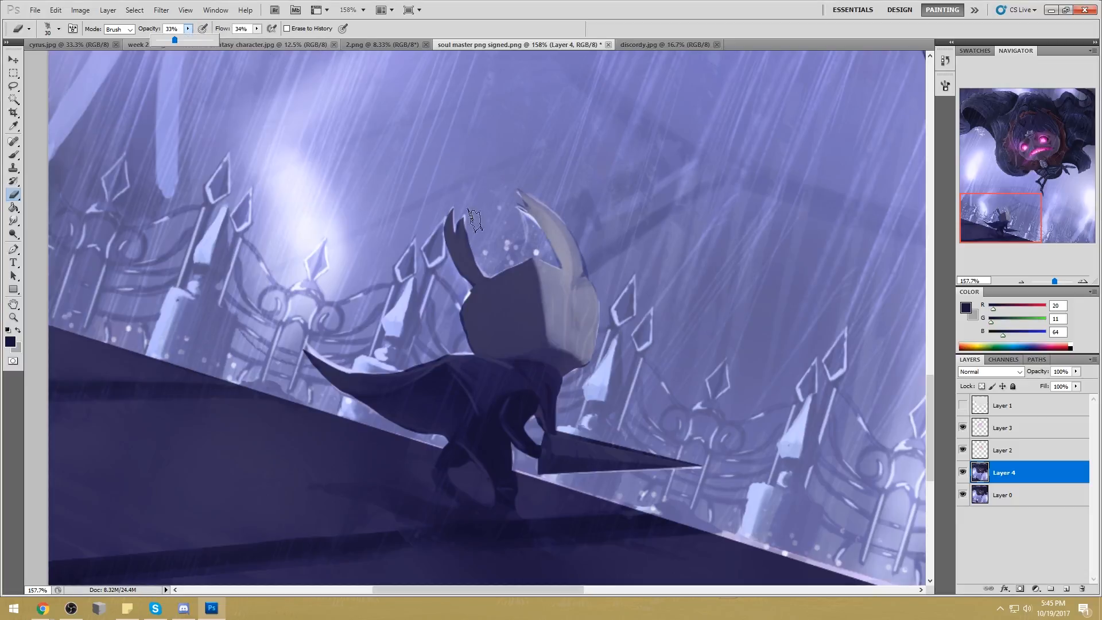
{"action": "mouse_move", "coordinate": [484, 265]}
{"action": "left_mouse_down"}
{"action": "mouse_move", "coordinate": [454, 189]}
{"action": "mouse_move", "coordinate": [459, 221]}
{"action": "left_mouse_up"}
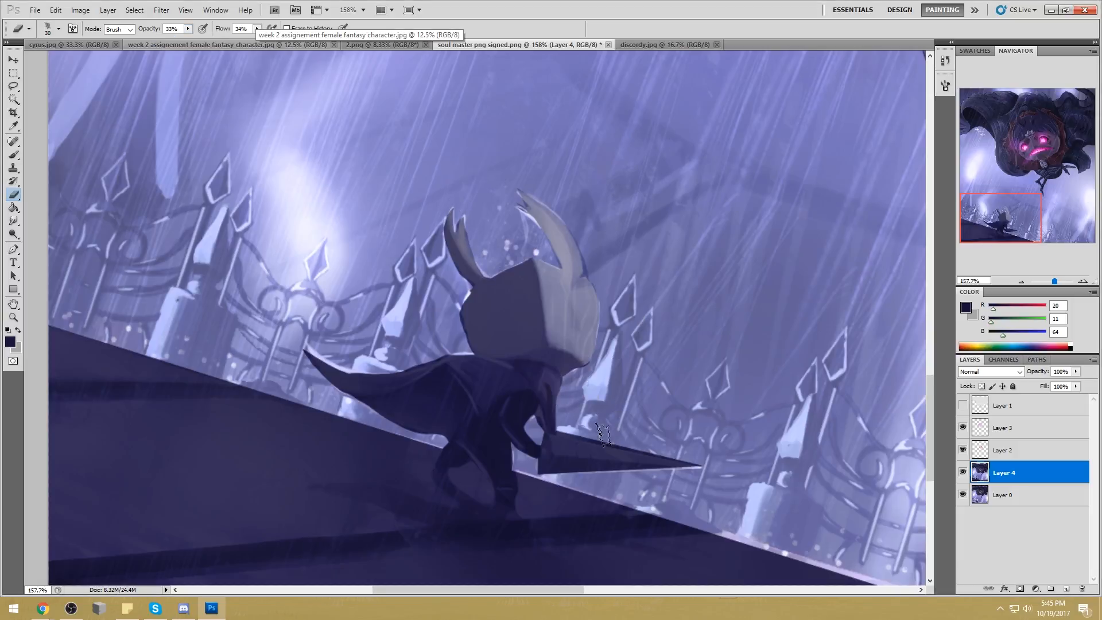
{"action": "left_click_drag", "start_coordinate": [552, 437], "coordinate": [694, 462]}
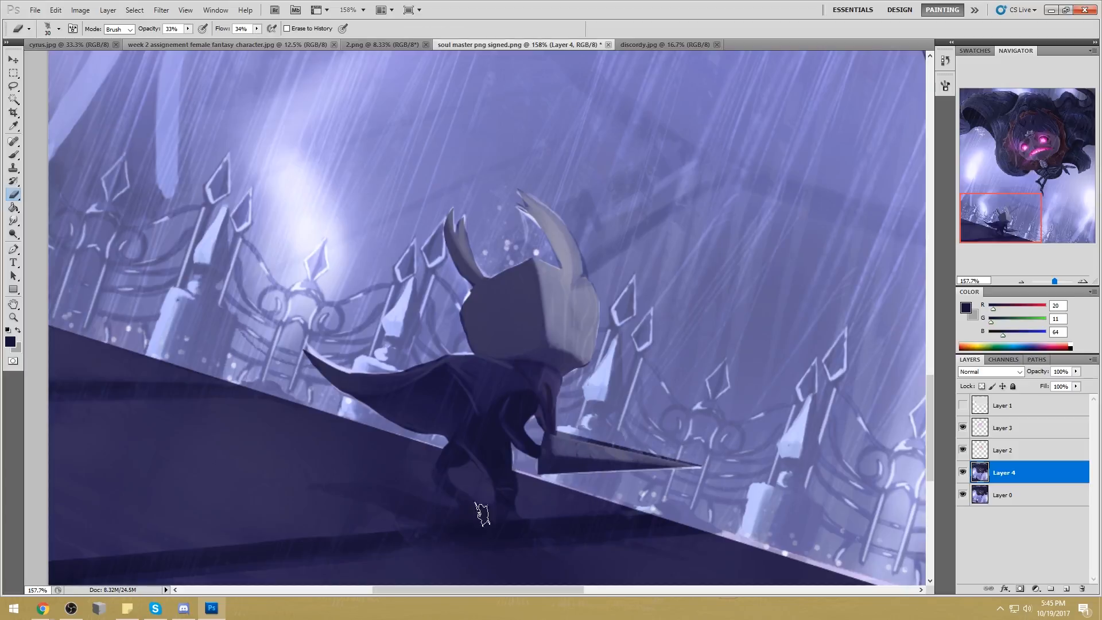
{"action": "left_click_drag", "start_coordinate": [527, 330], "coordinate": [511, 255]}
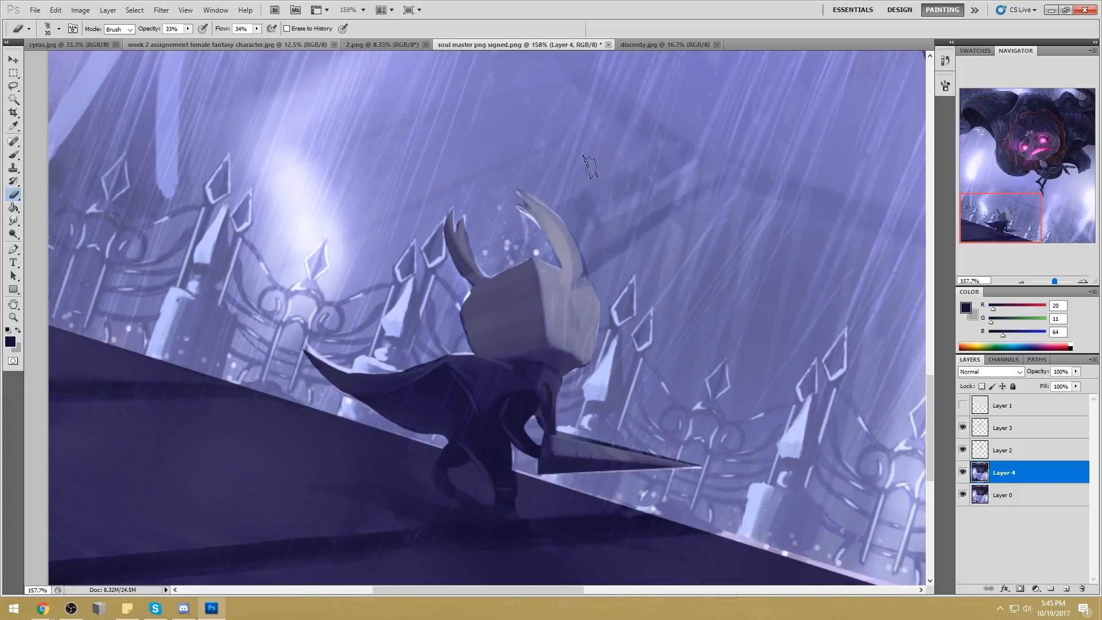
Undo the last erasing stroke, set the eraser's opacity to 13% and enlarge its textured tip to 200 px
{"action": "key", "text": "ctrl+z"}
{"action": "left_click", "coordinate": [189, 29]}
{"action": "left_click", "coordinate": [174, 39]}
{"action": "key", "text": "]"}
{"action": "key", "text": "]"}
{"action": "key", "text": "]"}
{"action": "key", "text": "]"}
{"action": "key", "text": "]"}
{"action": "key", "text": "]"}
{"action": "key", "text": "]"}
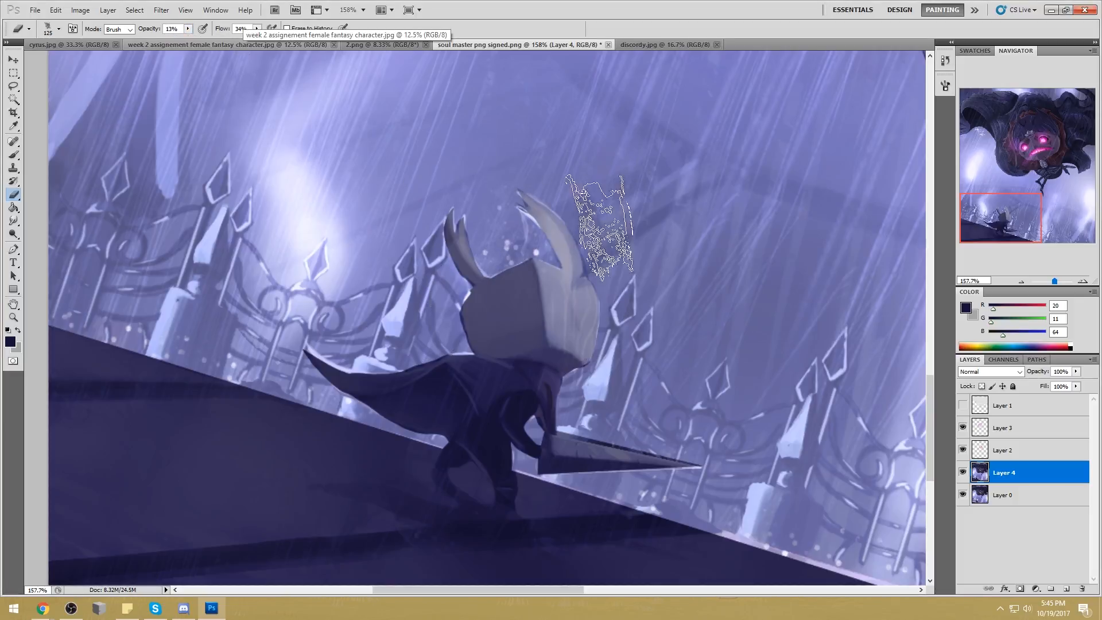
{"action": "key", "text": "ctrl+0"}
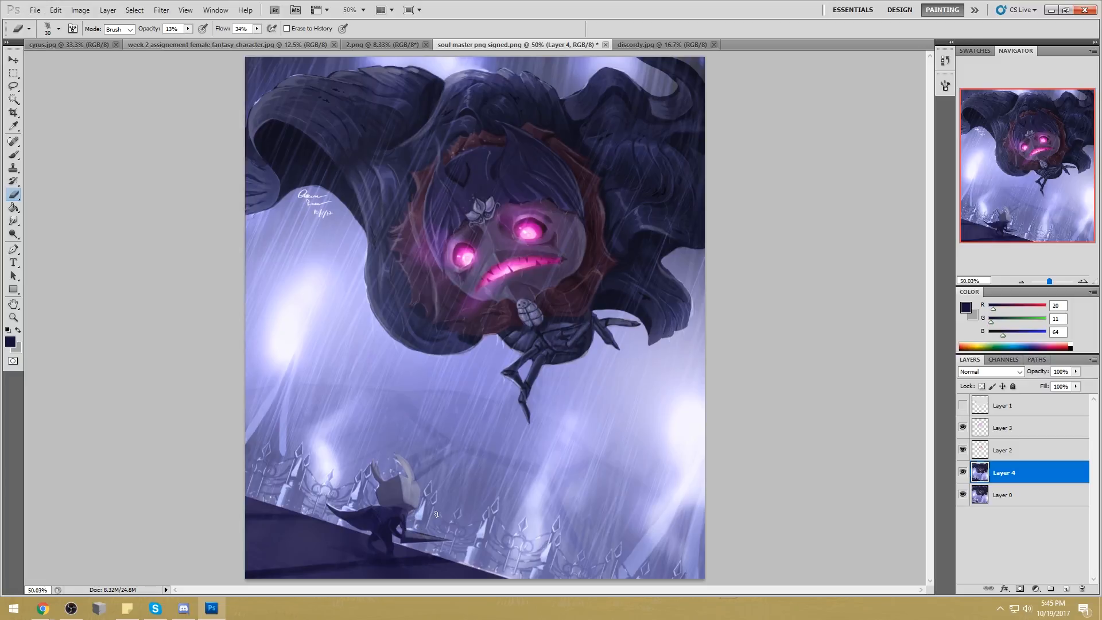
{"action": "key", "text": "ctrl+minus"}
{"action": "key", "text": "ctrl+minus"}
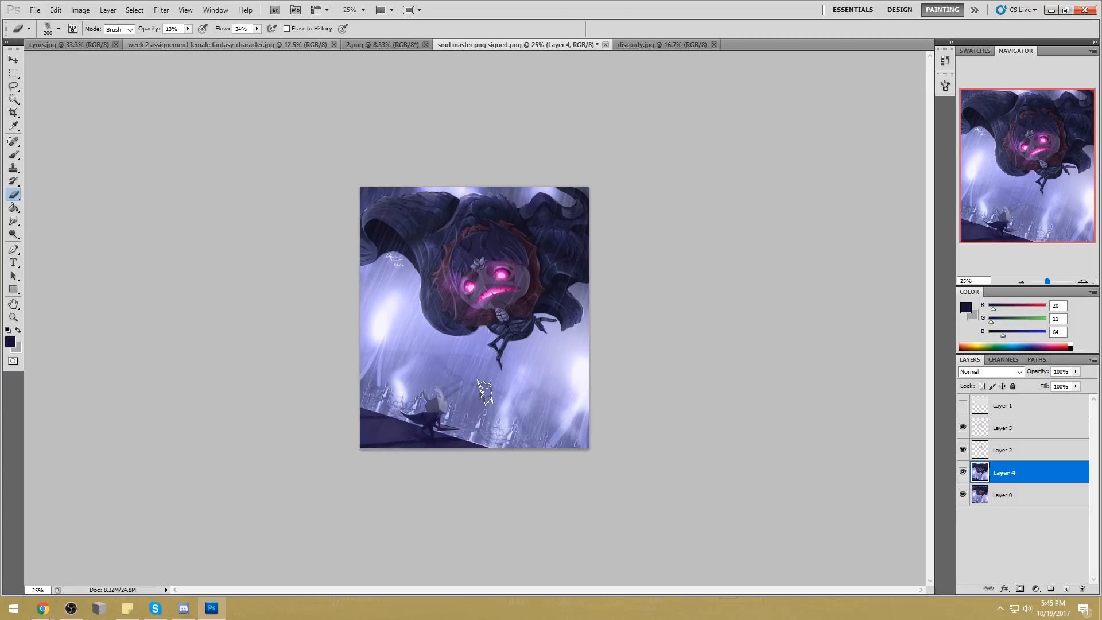
Erase the dark layer lightly over the ground around the knight with a round 400 px eraser tip
{"action": "key", "text": "b"}
{"action": "left_click", "coordinate": [435, 404], "text": "alt"}
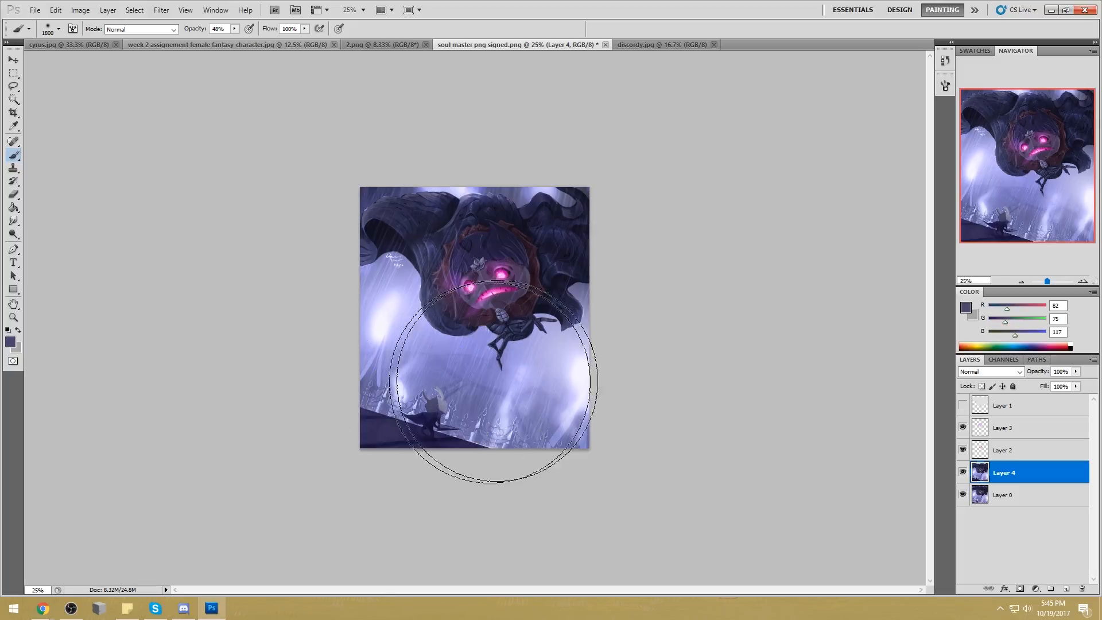
{"action": "key", "text": "e"}
{"action": "right_click", "coordinate": [437, 250]}
{"action": "double_click", "coordinate": [583, 339]}
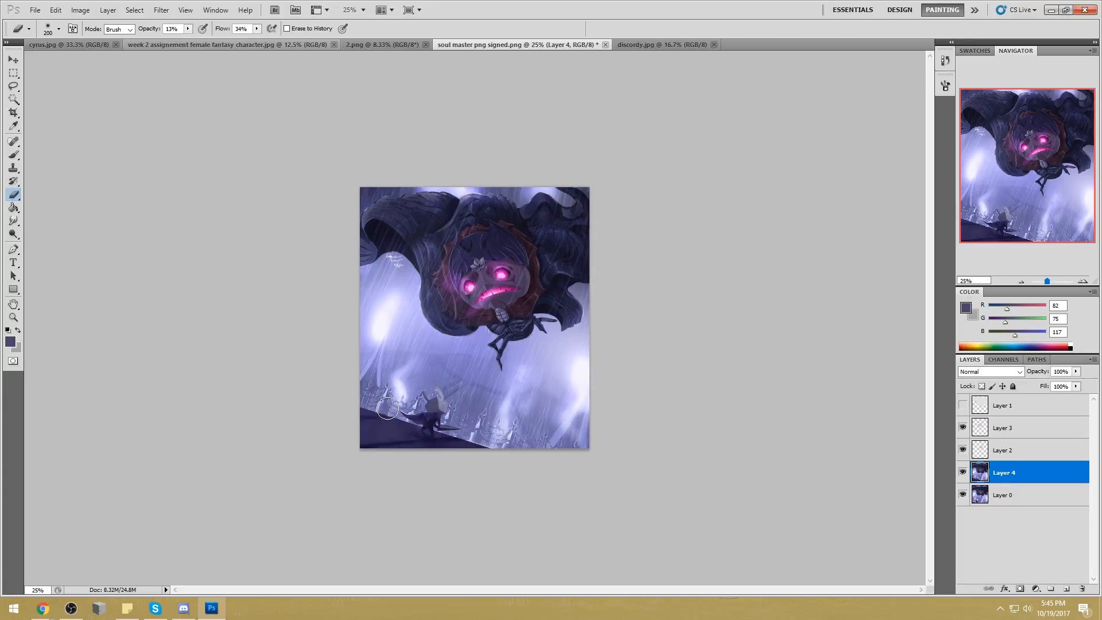
{"action": "key", "text": "bracketright"}
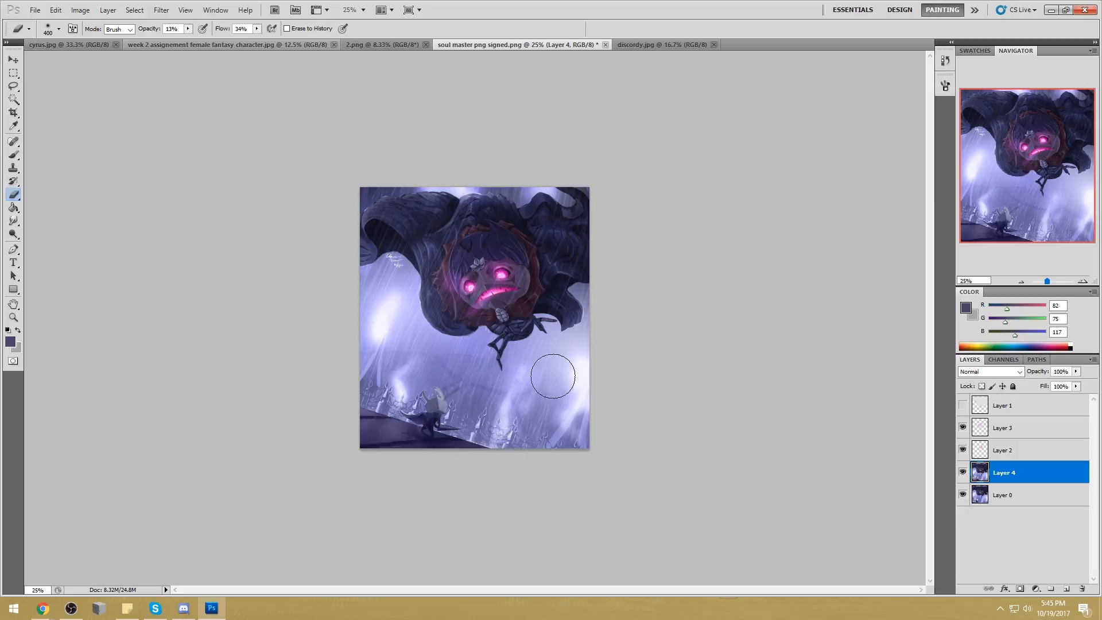
{"action": "left_click_drag", "start_coordinate": [596, 335], "coordinate": [603, 353]}
Compare the painting with and without Layer 4 and merge that layer down into Layer 0
{"action": "right_click", "coordinate": [1032, 480]}
{"action": "left_click", "coordinate": [963, 476]}
{"action": "left_click", "coordinate": [963, 476]}
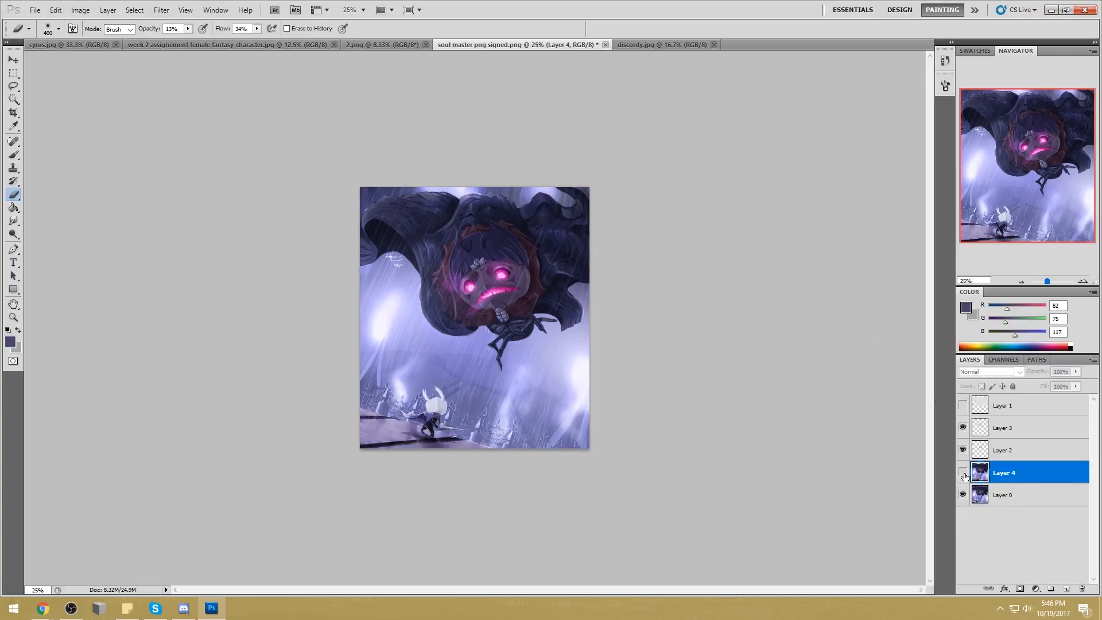
{"action": "left_click", "coordinate": [964, 473]}
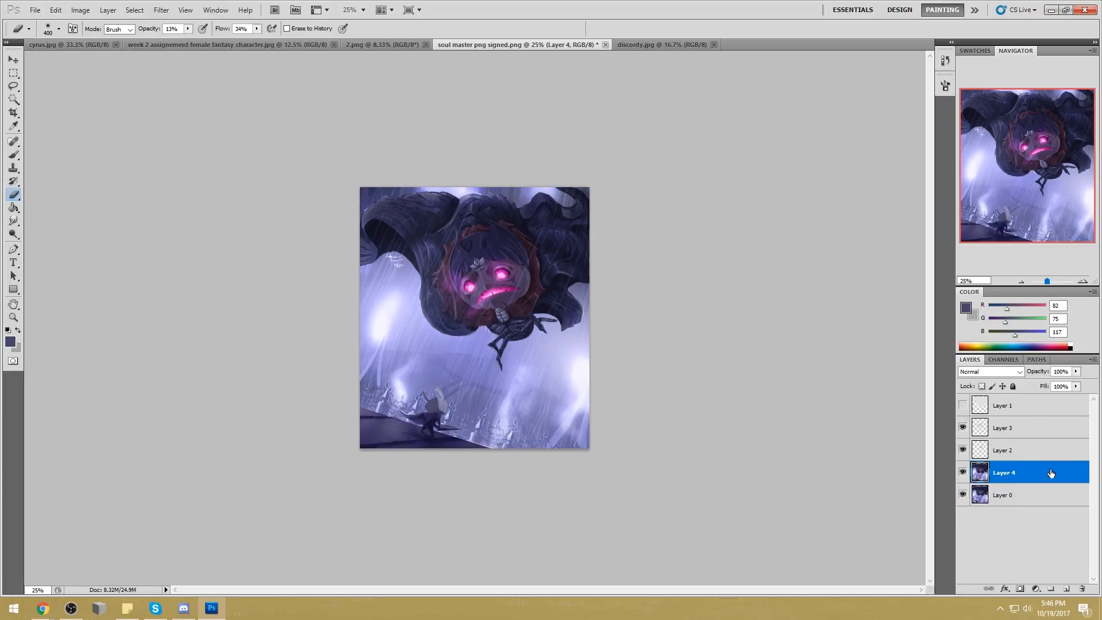
{"action": "right_click", "coordinate": [1033, 475]}
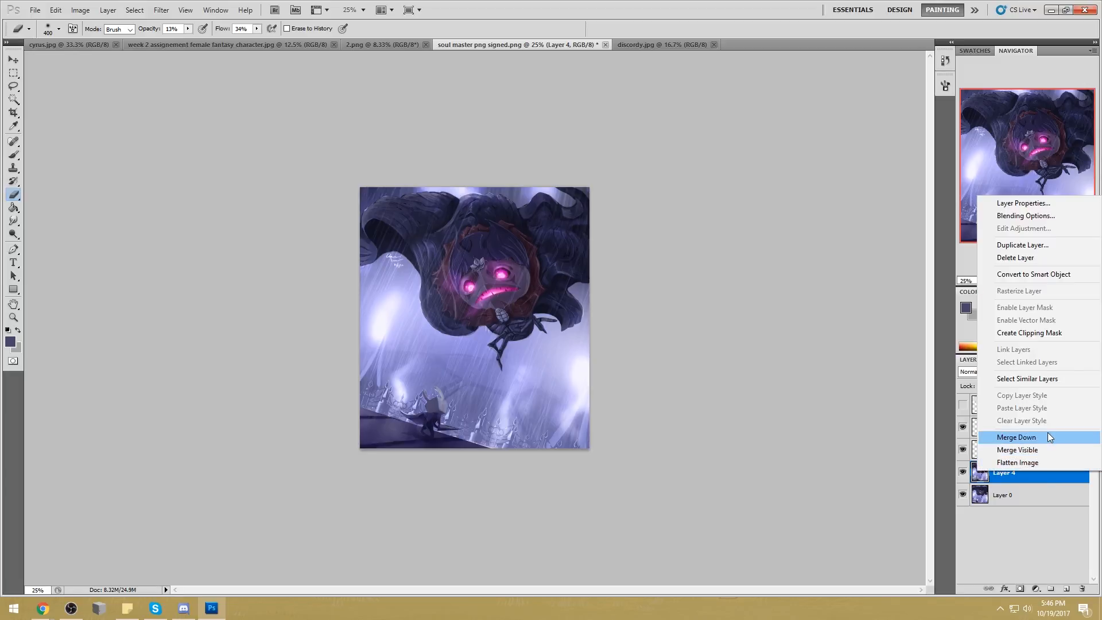
{"action": "left_click", "coordinate": [1013, 436]}
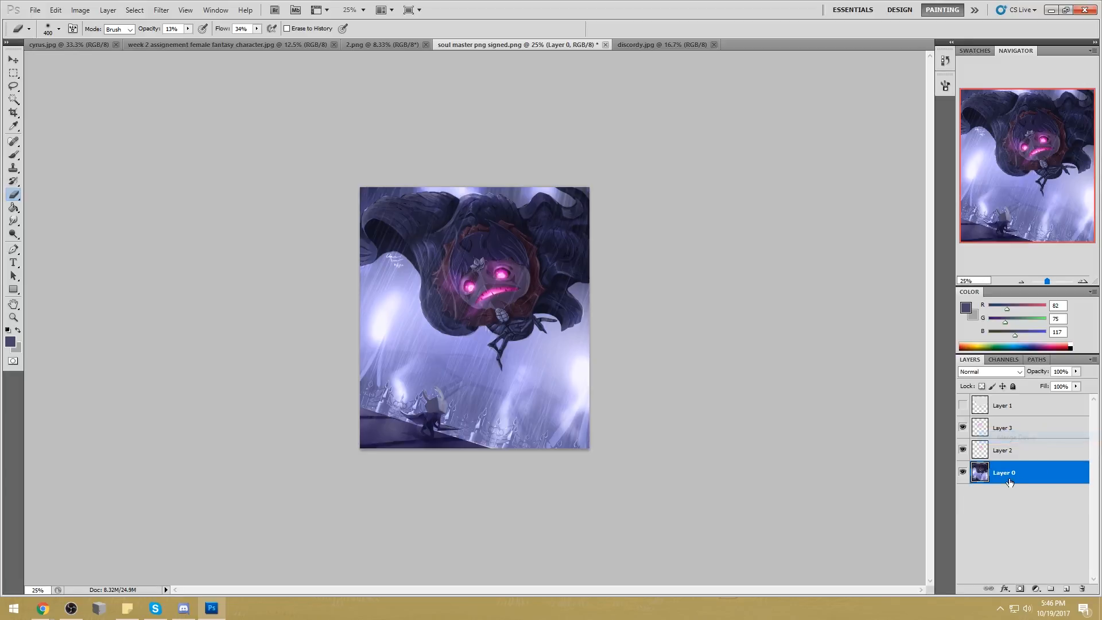
Create a new layer above Layer 0 and set the foreground colour to a muted purple (R 104, G 40, B 102)
{"action": "left_click", "coordinate": [1063, 591]}
{"action": "key", "text": "b"}
{"action": "left_click", "coordinate": [556, 236], "text": "alt"}
{"action": "left_click_drag", "start_coordinate": [556, 236], "coordinate": [561, 242]}
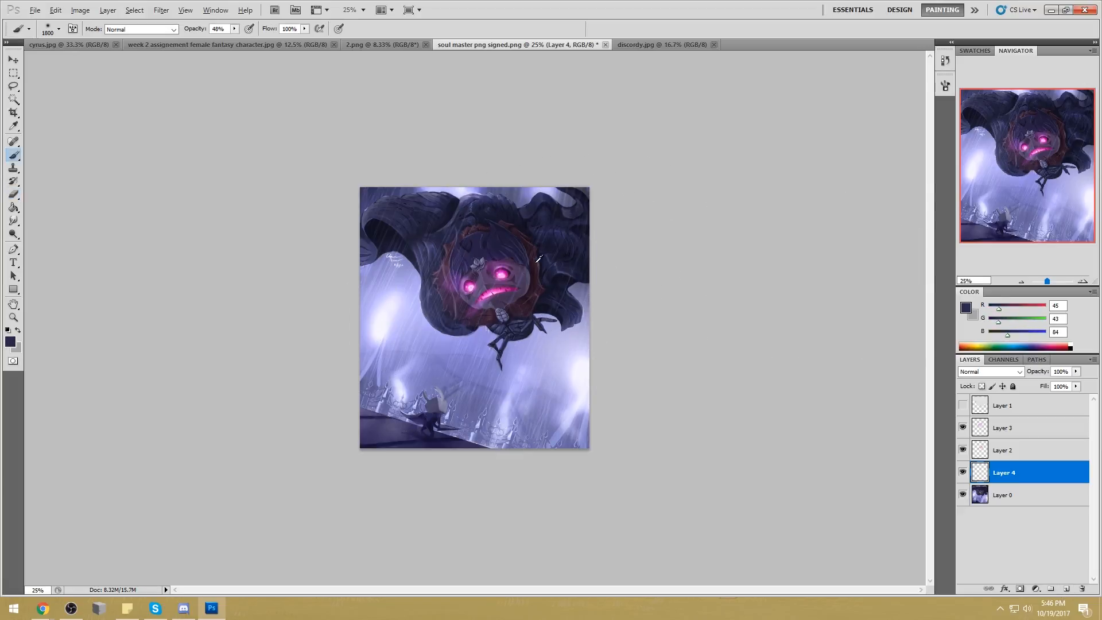
{"action": "left_click_drag", "start_coordinate": [521, 236], "coordinate": [479, 209]}
{"action": "left_click", "coordinate": [966, 308]}
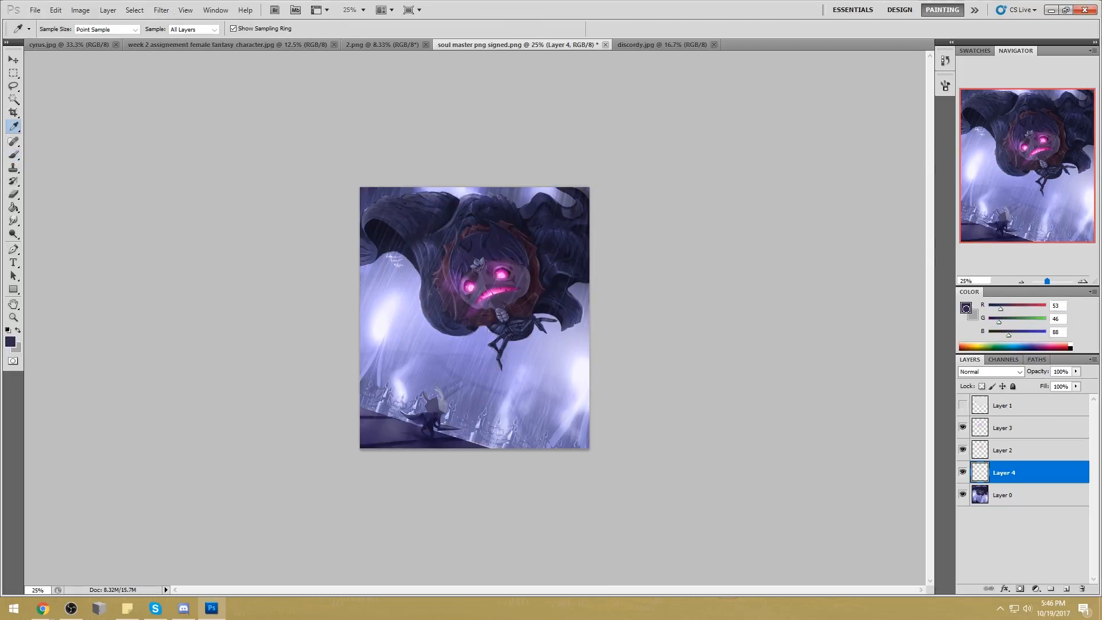
{"action": "left_click", "coordinate": [535, 248]}
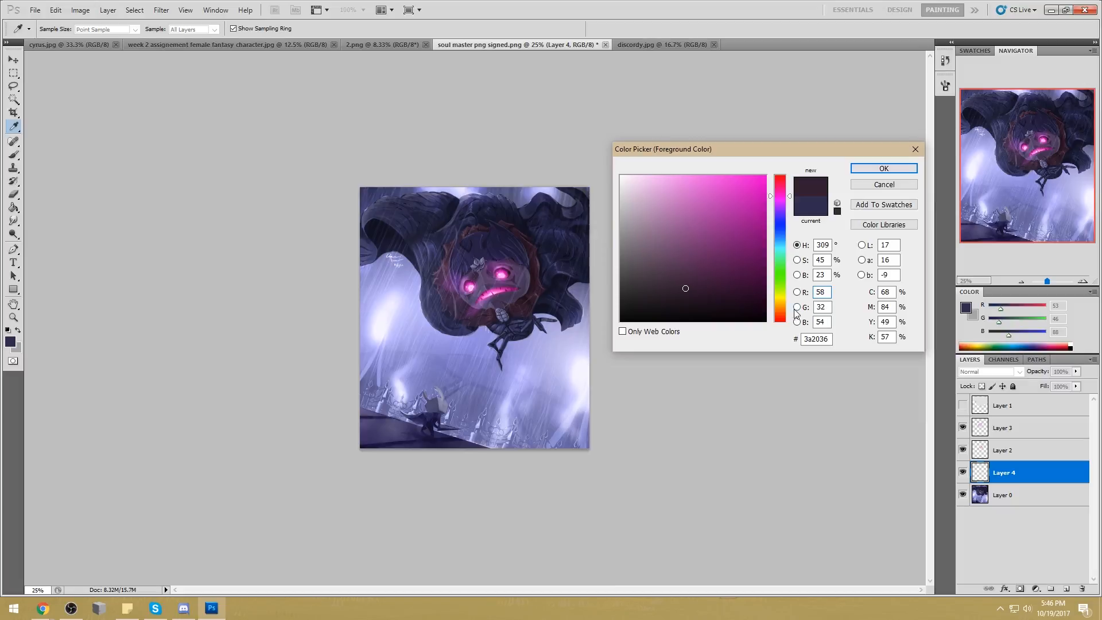
{"action": "left_click", "coordinate": [537, 287]}
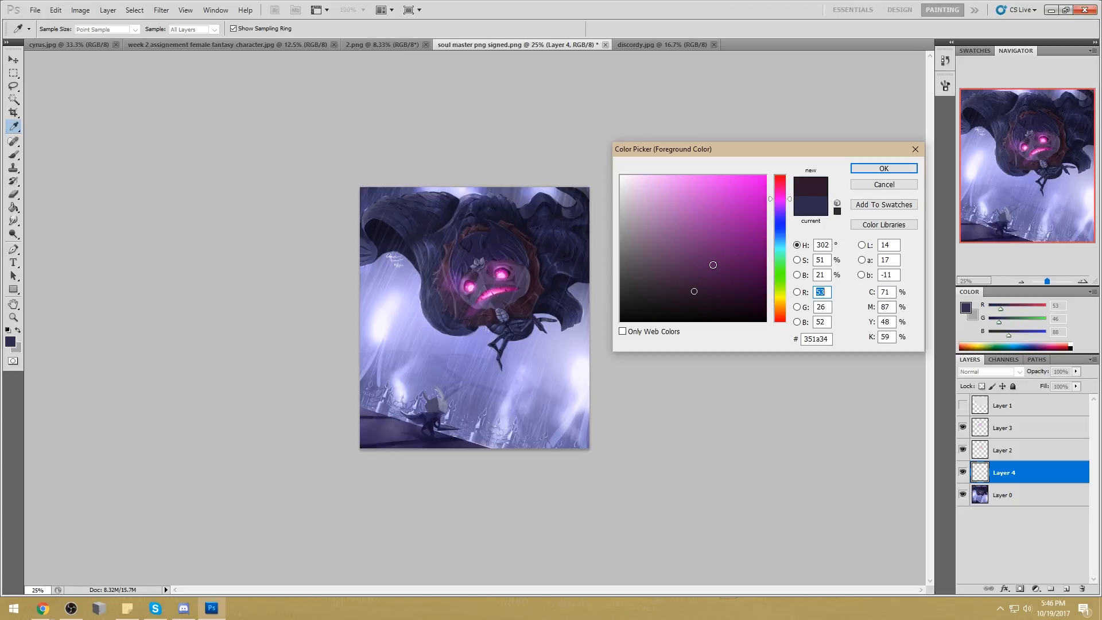
{"action": "left_click_drag", "start_coordinate": [704, 270], "coordinate": [721, 265]}
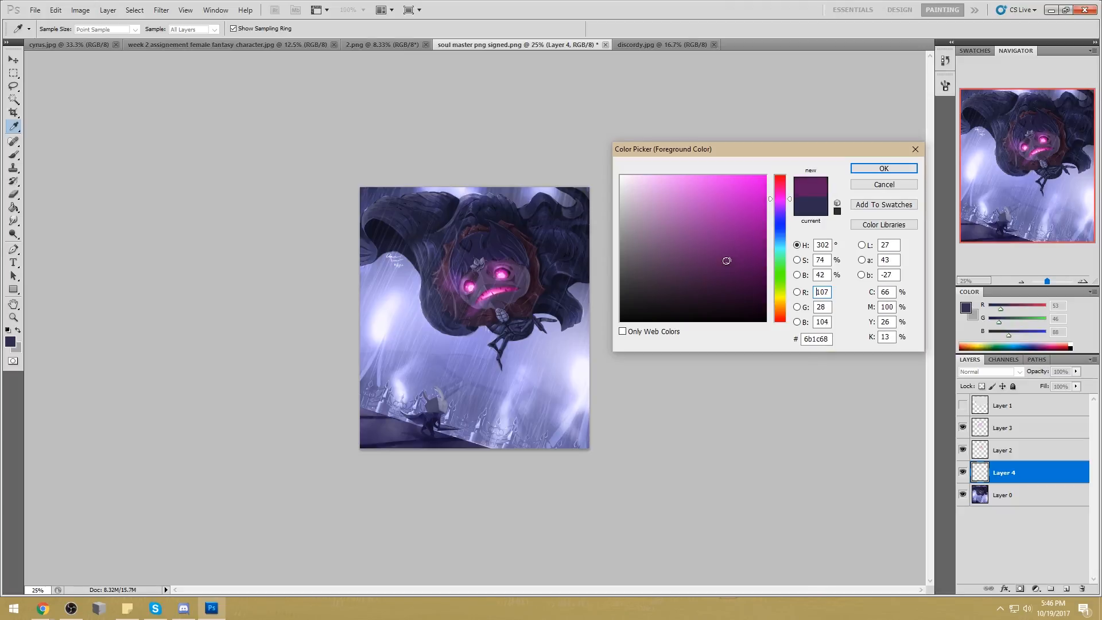
{"action": "left_click", "coordinate": [886, 169]}
Switch the brush to Color blending mode and reduce its size to 300 px
{"action": "key", "text": "b"}
{"action": "key", "text": "bracketleft"}
{"action": "key", "text": "bracketleft"}
{"action": "key", "text": "bracketleft"}
{"action": "key", "text": "bracketleft"}
{"action": "key", "text": "bracketleft"}
{"action": "key", "text": "bracketleft"}
{"action": "key", "text": "bracketleft"}
{"action": "key", "text": "bracketleft"}
{"action": "key", "text": "bracketleft"}
{"action": "key", "text": "bracketleft"}
{"action": "key", "text": "bracketleft"}
{"action": "key", "text": "bracketleft"}
{"action": "key", "text": "bracketleft"}
{"action": "key", "text": "bracketleft"}
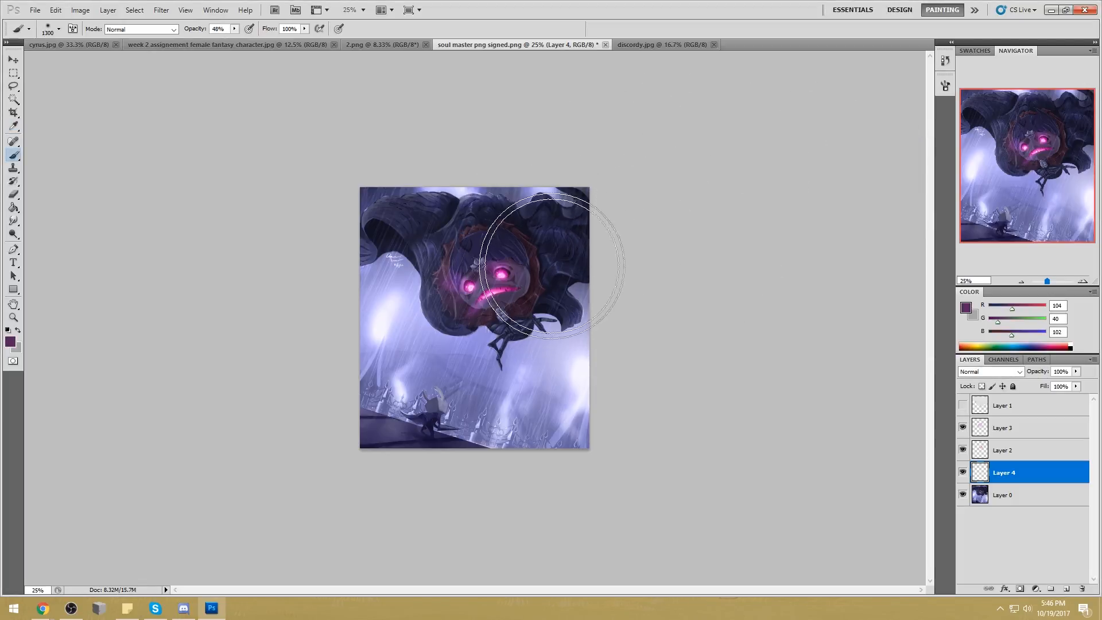
{"action": "left_click", "coordinate": [142, 29]}
{"action": "left_click", "coordinate": [117, 333]}
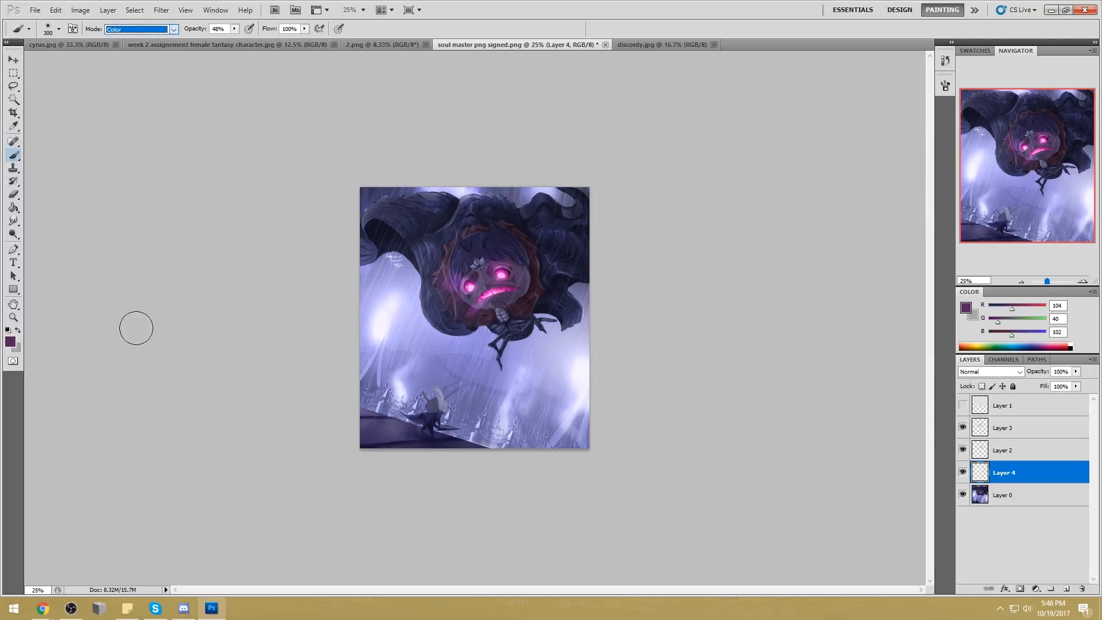
Paint purple over the floating character's hood with a 500 px brush and merge the new layer down into Layer 0
{"action": "key", "text": "bracketright"}
{"action": "key", "text": "bracketright"}
{"action": "mouse_move", "coordinate": [444, 300]}
{"action": "left_mouse_down"}
{"action": "mouse_move", "coordinate": [456, 235]}
{"action": "mouse_move", "coordinate": [496, 209]}
{"action": "mouse_move", "coordinate": [456, 175]}
{"action": "left_mouse_up"}
{"action": "right_click", "coordinate": [1022, 465]}
{"action": "left_click", "coordinate": [1041, 435]}
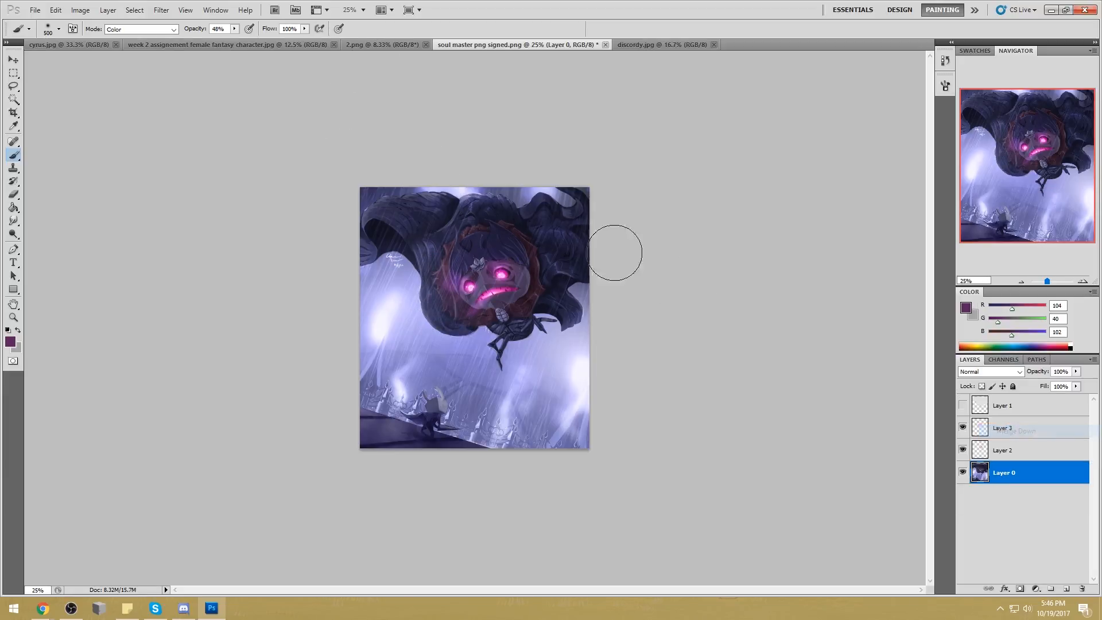
Tint the floating character's collar purple and its robe with a sampled dark blue, and enlarge the brush to 2500 px
{"action": "mouse_move", "coordinate": [440, 257]}
{"action": "left_mouse_down"}
{"action": "mouse_move", "coordinate": [460, 318]}
{"action": "mouse_move", "coordinate": [447, 237]}
{"action": "mouse_move", "coordinate": [438, 261]}
{"action": "mouse_move", "coordinate": [476, 308]}
{"action": "left_mouse_up"}
{"action": "left_click", "coordinate": [536, 247], "text": "alt"}
{"action": "mouse_move", "coordinate": [525, 238]}
{"action": "left_mouse_down"}
{"action": "mouse_move", "coordinate": [507, 217]}
{"action": "mouse_move", "coordinate": [539, 294]}
{"action": "mouse_move", "coordinate": [480, 318]}
{"action": "mouse_move", "coordinate": [465, 315]}
{"action": "mouse_move", "coordinate": [434, 256]}
{"action": "mouse_move", "coordinate": [461, 317]}
{"action": "mouse_move", "coordinate": [451, 242]}
{"action": "mouse_move", "coordinate": [445, 252]}
{"action": "mouse_move", "coordinate": [471, 227]}
{"action": "mouse_move", "coordinate": [512, 221]}
{"action": "mouse_move", "coordinate": [546, 258]}
{"action": "mouse_move", "coordinate": [527, 231]}
{"action": "mouse_move", "coordinate": [537, 272]}
{"action": "mouse_move", "coordinate": [512, 315]}
{"action": "mouse_move", "coordinate": [560, 277]}
{"action": "mouse_move", "coordinate": [534, 305]}
{"action": "mouse_move", "coordinate": [516, 213]}
{"action": "mouse_move", "coordinate": [548, 296]}
{"action": "mouse_move", "coordinate": [503, 206]}
{"action": "mouse_move", "coordinate": [544, 245]}
{"action": "mouse_move", "coordinate": [528, 201]}
{"action": "left_mouse_up"}
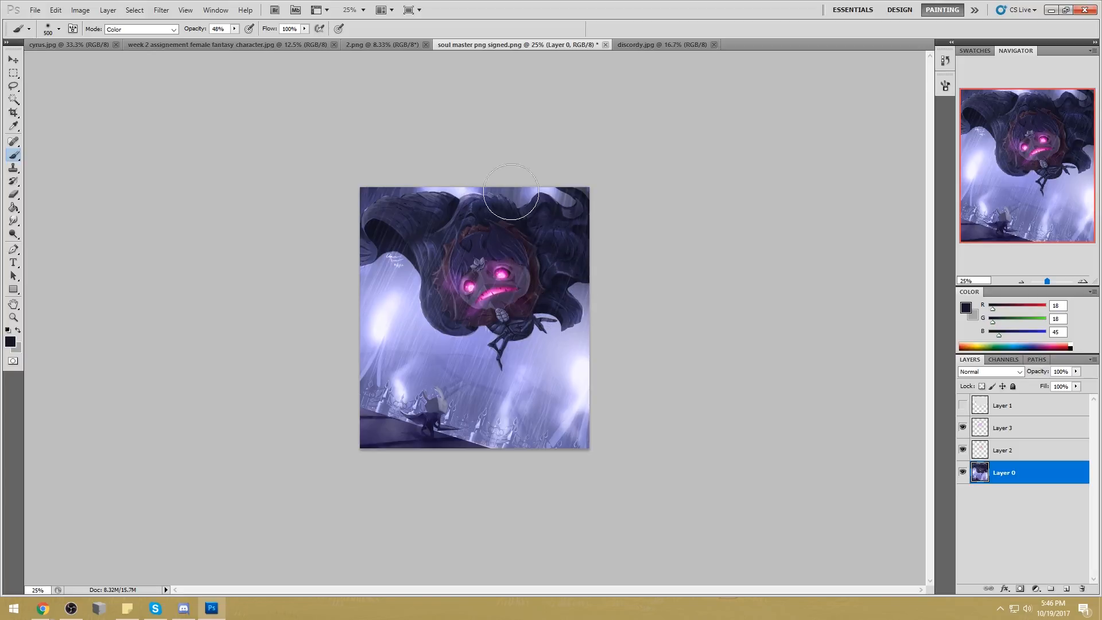
{"action": "key", "text": "bracketright"}
{"action": "key", "text": "bracketright"}
{"action": "key", "text": "bracketright"}
{"action": "key", "text": "bracketright"}
{"action": "key", "text": "bracketright"}
{"action": "key", "text": "bracketright"}
{"action": "key", "text": "bracketright"}
{"action": "key", "text": "bracketright"}
{"action": "key", "text": "bracketright"}
{"action": "key", "text": "bracketright"}
{"action": "key", "text": "bracketright"}
{"action": "key", "text": "bracketright"}
{"action": "key", "text": "bracketright"}
{"action": "key", "text": "bracketright"}
{"action": "key", "text": "bracketright"}
{"action": "key", "text": "bracketright"}
{"action": "key", "text": "bracketright"}
{"action": "key", "text": "bracketright"}
{"action": "key", "text": "bracketright"}
{"action": "key", "text": "bracketright"}
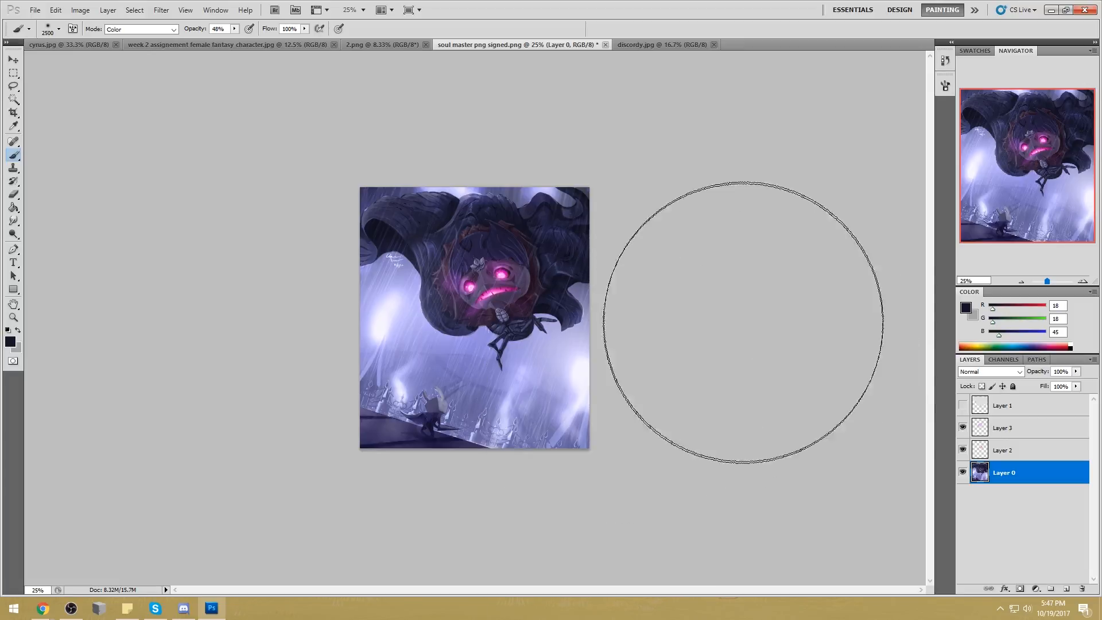
Merge Layers 2 and 3 down into Layer 0 and sample a pale lavender from the sky
{"action": "right_click", "coordinate": [1024, 442]}
{"action": "left_click", "coordinate": [1021, 420]}
{"action": "left_click", "coordinate": [963, 431]}
{"action": "right_click", "coordinate": [1015, 434]}
{"action": "left_click", "coordinate": [953, 395]}
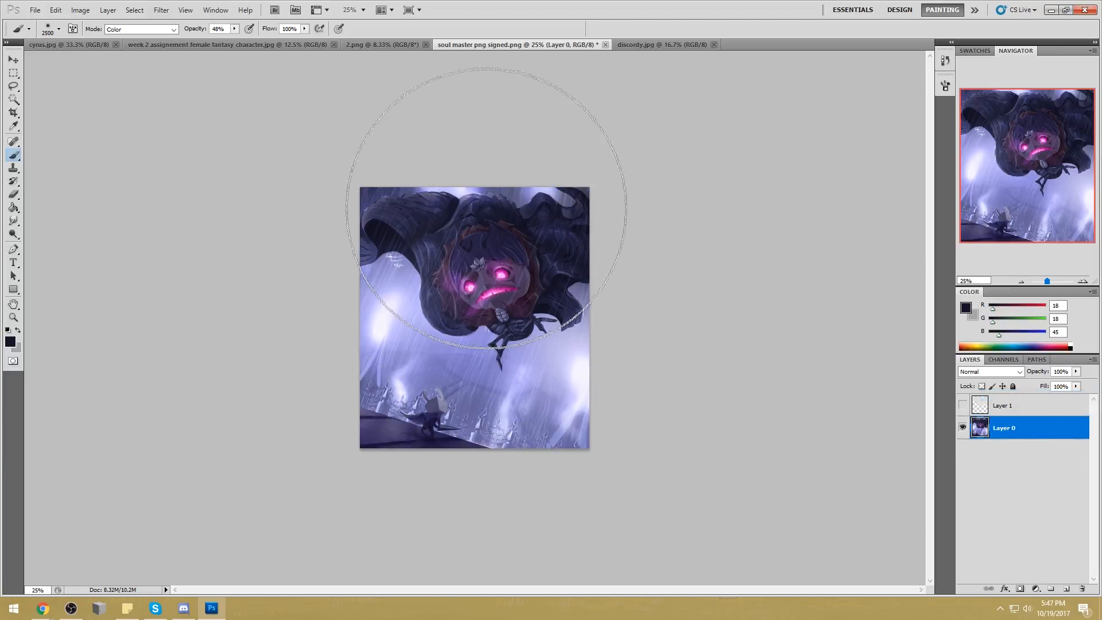
{"action": "left_click", "coordinate": [360, 279], "text": "alt"}
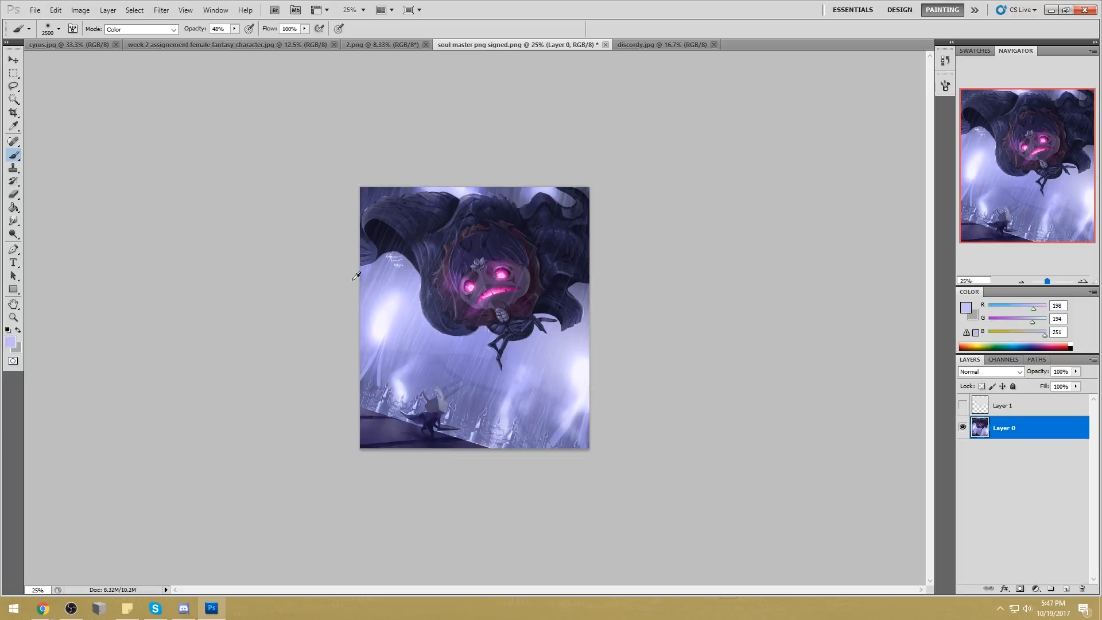
Select the Blur tool and check the image's pixel dimensions
{"action": "left_click_drag", "start_coordinate": [13, 220], "coordinate": [55, 220]}
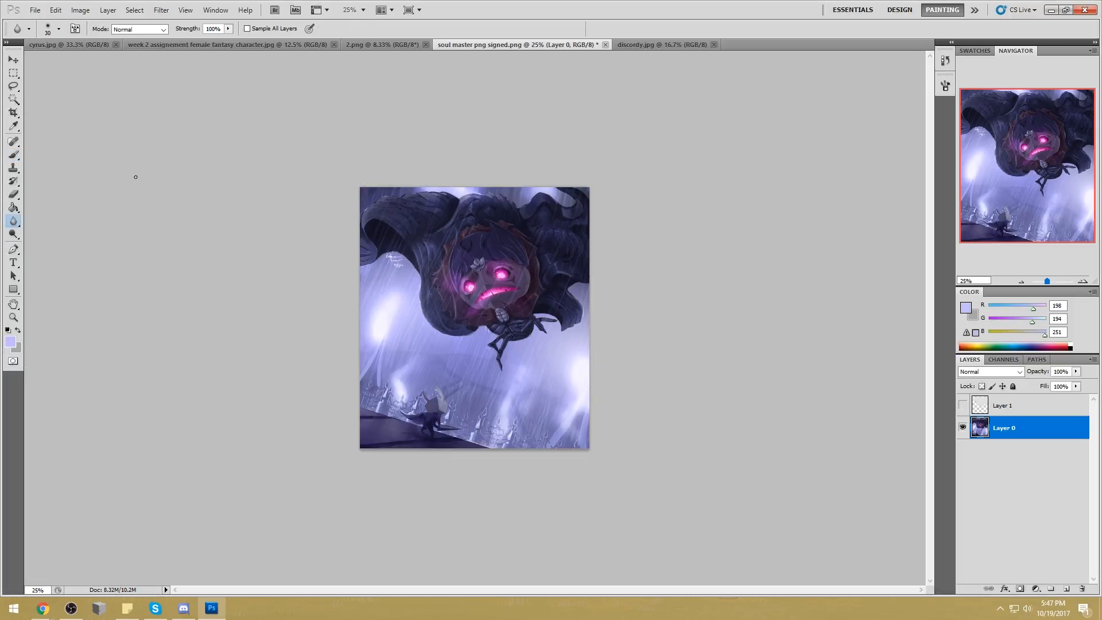
{"action": "key", "text": "bracketright"}
{"action": "left_click", "coordinate": [80, 10]}
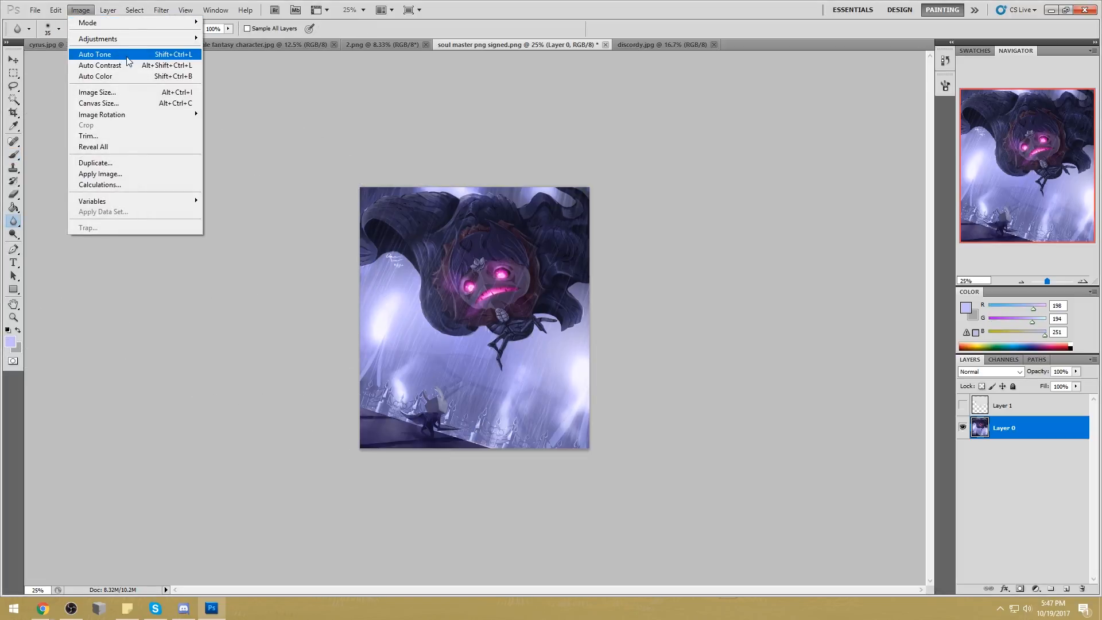
{"action": "left_click", "coordinate": [106, 92]}
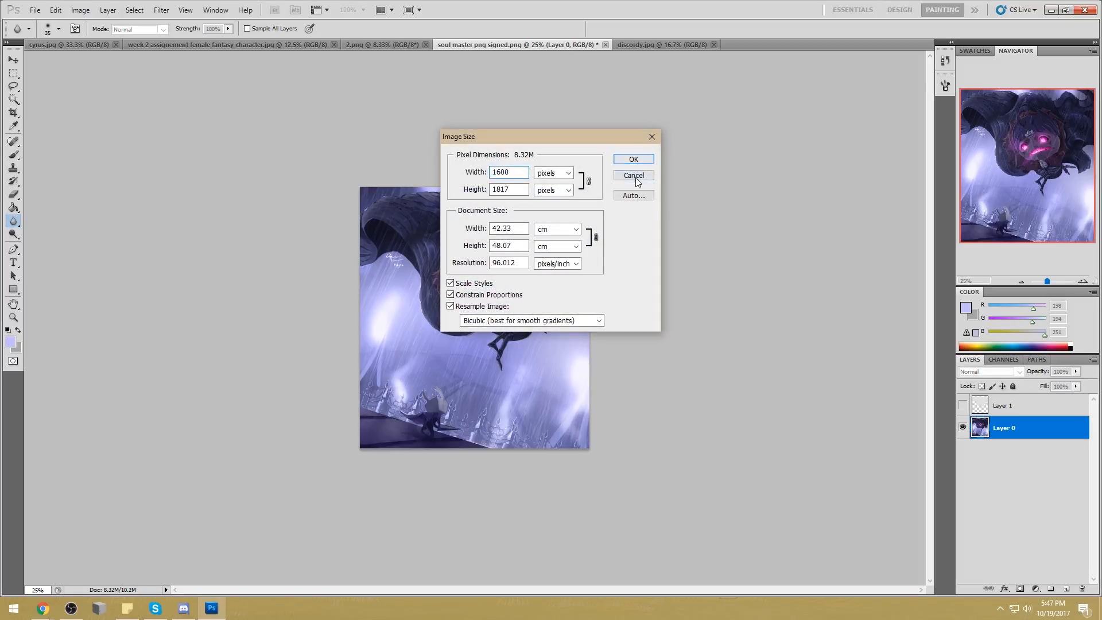
{"action": "left_click", "coordinate": [633, 160]}
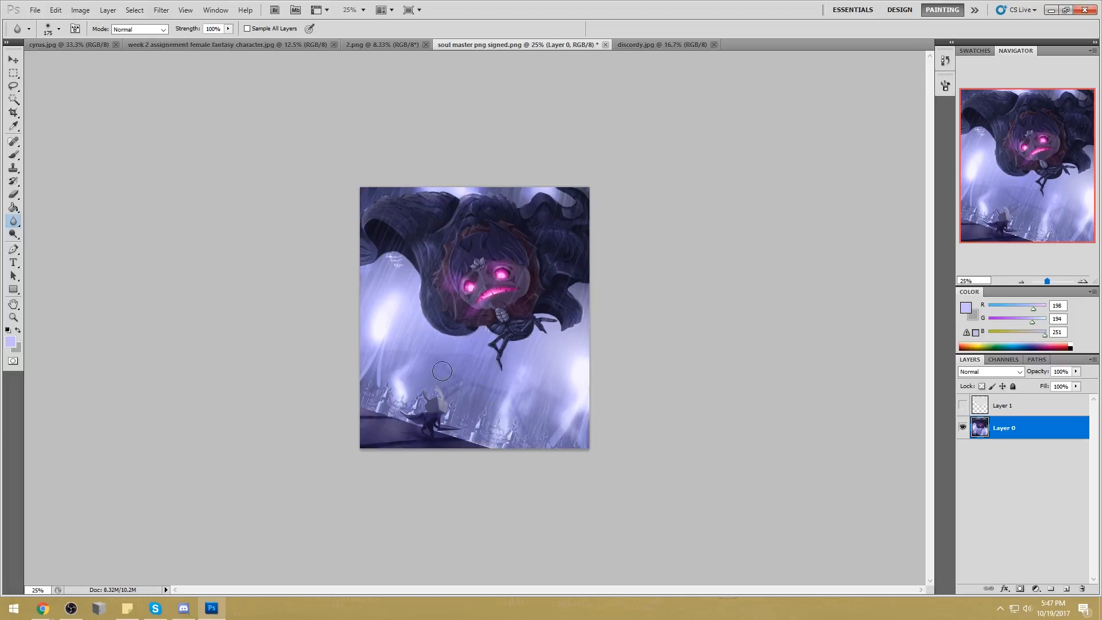
Reselect the Blur tool and reduce its brush size
{"action": "left_click_drag", "start_coordinate": [17, 227], "coordinate": [59, 243]}
{"action": "right_click", "coordinate": [18, 221]}
{"action": "left_click", "coordinate": [46, 219]}
{"action": "key", "text": "bracketleft"}
{"action": "key", "text": "bracketleft"}
Brighten the character's glowing eyes and mouth using a 100 px Dodge brush set to Highlights at 36% exposure
{"action": "left_click", "coordinate": [13, 235]}
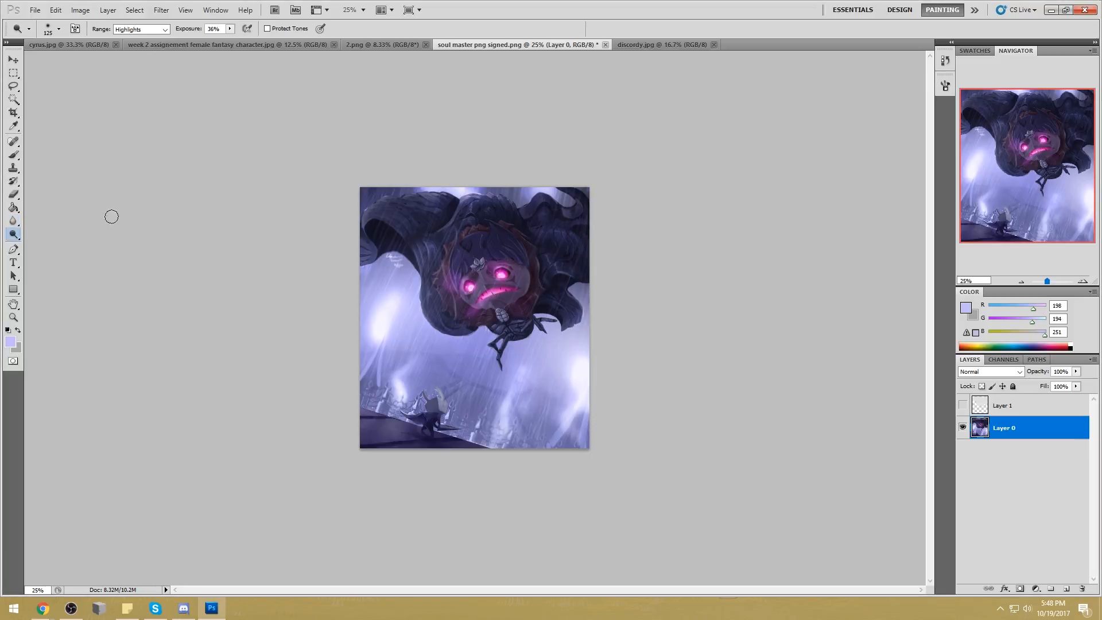
{"action": "key", "text": "bracketright"}
{"action": "key", "text": "bracketright"}
{"action": "key", "text": "bracketright"}
{"action": "key", "text": "bracketright"}
{"action": "key", "text": "bracketright"}
{"action": "key", "text": "bracketright"}
{"action": "key", "text": "bracketright"}
{"action": "key", "text": "bracketleft"}
{"action": "key", "text": "bracketleft"}
{"action": "key", "text": "bracketleft"}
{"action": "key", "text": "bracketleft"}
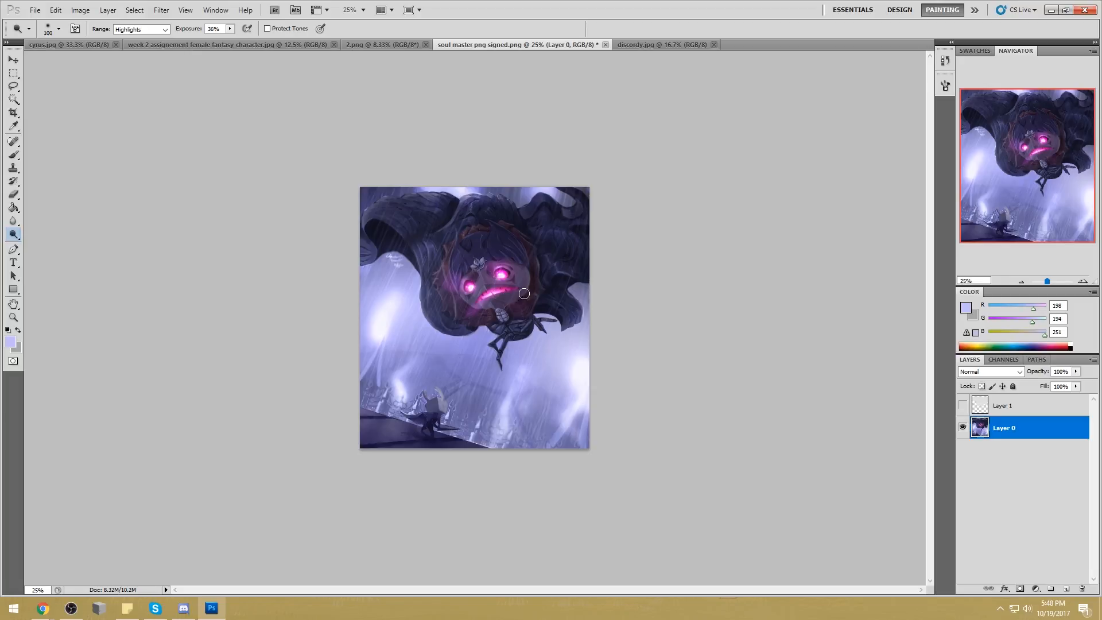
Sample the bright pink of the mouth and tint the dark ground with it using a 1300 px brush in Color mode
{"action": "key", "text": "b"}
{"action": "left_click", "coordinate": [496, 290], "text": "alt"}
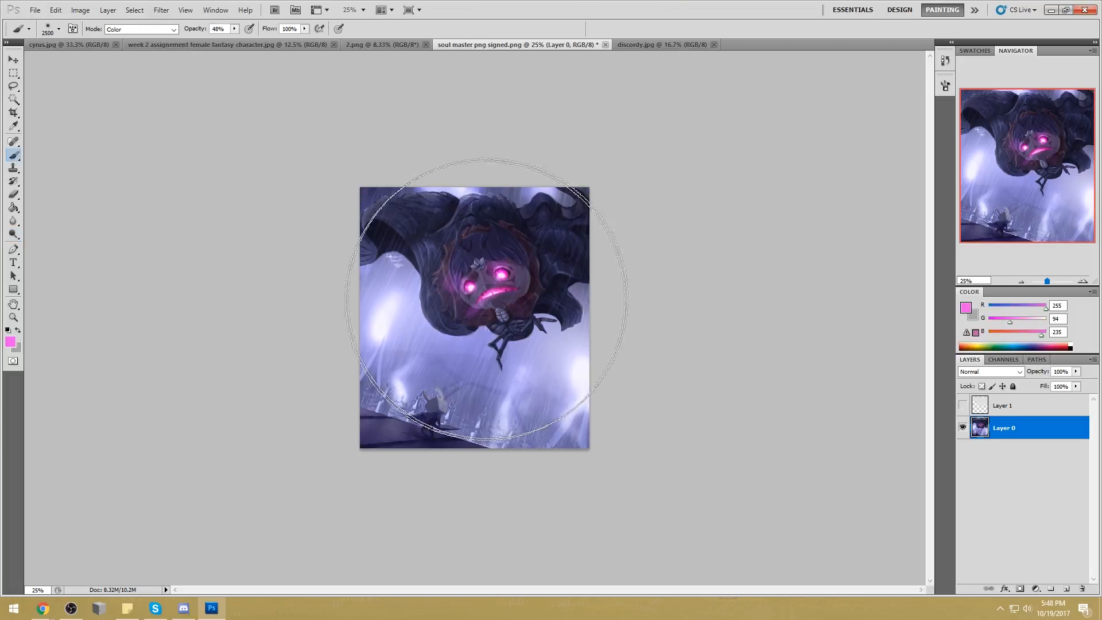
{"action": "key", "text": "bracketleft"}
{"action": "key", "text": "bracketleft"}
{"action": "key", "text": "bracketleft"}
{"action": "key", "text": "bracketleft"}
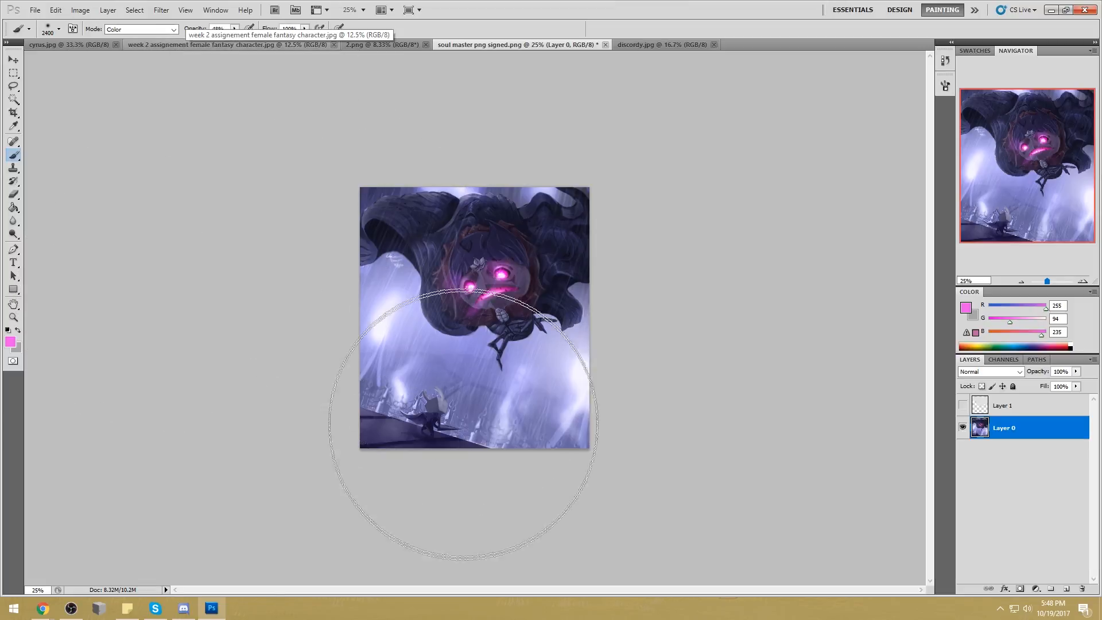
{"action": "key", "text": "bracketleft"}
{"action": "key", "text": "bracketleft"}
{"action": "key", "text": "bracketleft"}
{"action": "key", "text": "bracketleft"}
{"action": "key", "text": "bracketleft"}
{"action": "key", "text": "bracketleft"}
{"action": "key", "text": "bracketleft"}
{"action": "key", "text": "bracketleft"}
{"action": "left_click_drag", "start_coordinate": [448, 458], "coordinate": [350, 401]}
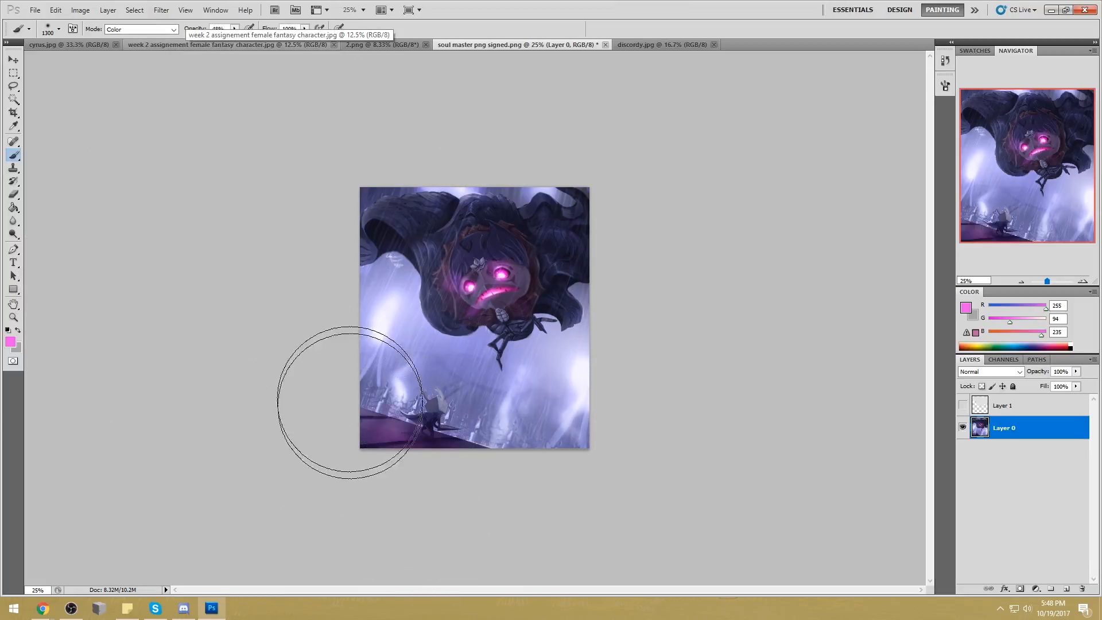
Lower the Color-mode brush's opacity to 21% for a fainter pink tint on the dark ground
{"action": "left_click_drag", "start_coordinate": [234, 29], "coordinate": [219, 42]}
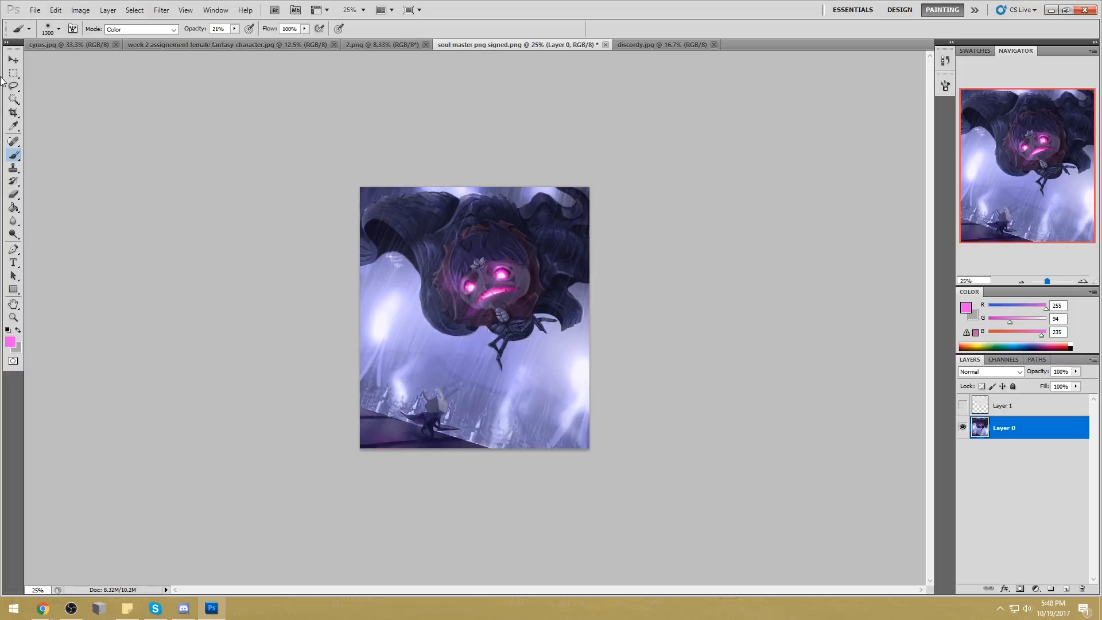
Outline the knight's pale head and both horns with the Lasso tool
{"action": "left_click", "coordinate": [14, 100]}
{"action": "key", "text": "z"}
{"action": "left_click_drag", "start_coordinate": [403, 367], "coordinate": [516, 453]}
{"action": "key", "text": "l"}
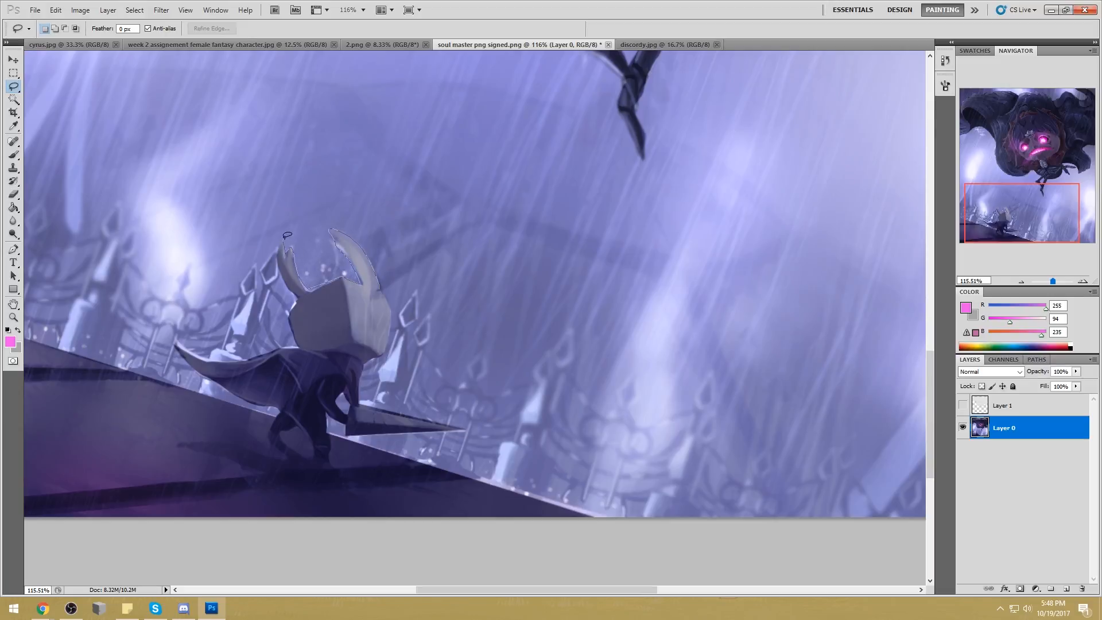
{"action": "left_click_drag", "start_coordinate": [293, 279], "coordinate": [301, 283]}
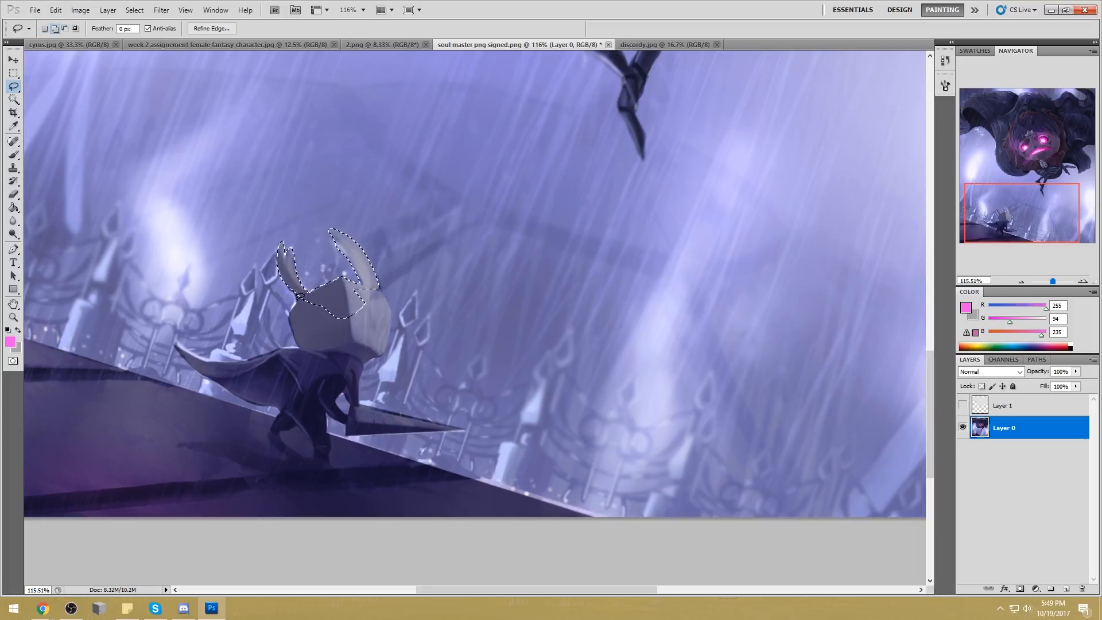
{"action": "mouse_move", "coordinate": [296, 338]}
{"action": "left_mouse_down"}
{"action": "mouse_move", "coordinate": [321, 355]}
{"action": "mouse_move", "coordinate": [364, 335]}
{"action": "mouse_move", "coordinate": [391, 351]}
{"action": "mouse_move", "coordinate": [368, 364]}
{"action": "mouse_move", "coordinate": [362, 299]}
{"action": "left_mouse_up"}
{"action": "key", "text": "ctrl+0"}
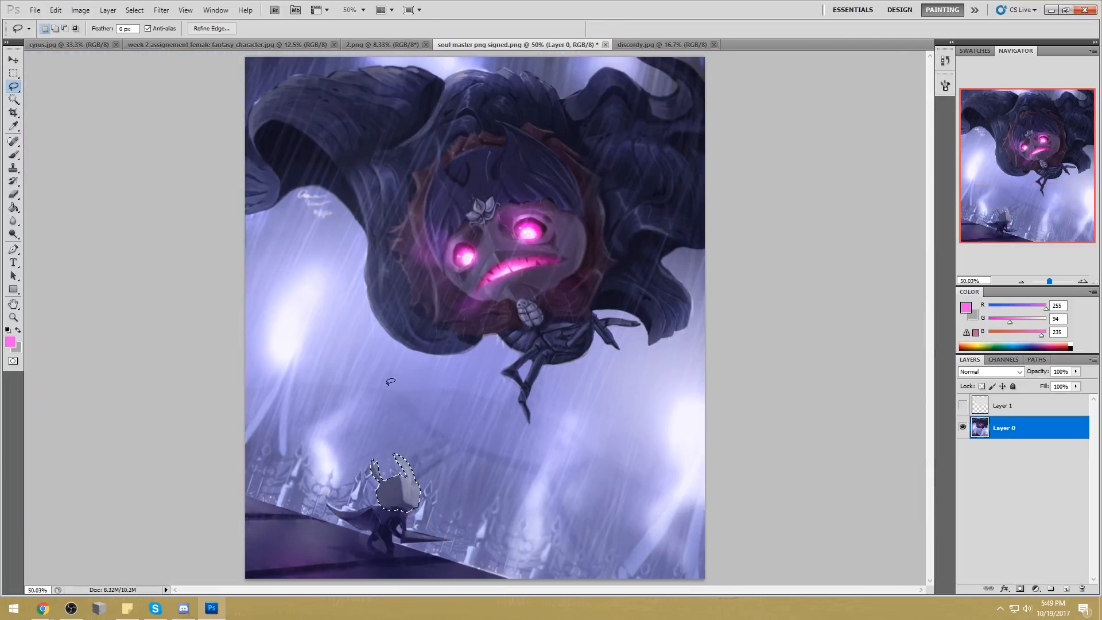
Sample the knight's dark tone, change it to deep blue 1a0b5d, and darken the head with a 1300 px Darken-mode brush at 21% opacity
{"action": "key", "text": "ctrl+d"}
{"action": "key", "text": "b"}
{"action": "left_click", "coordinate": [393, 505], "text": "alt"}
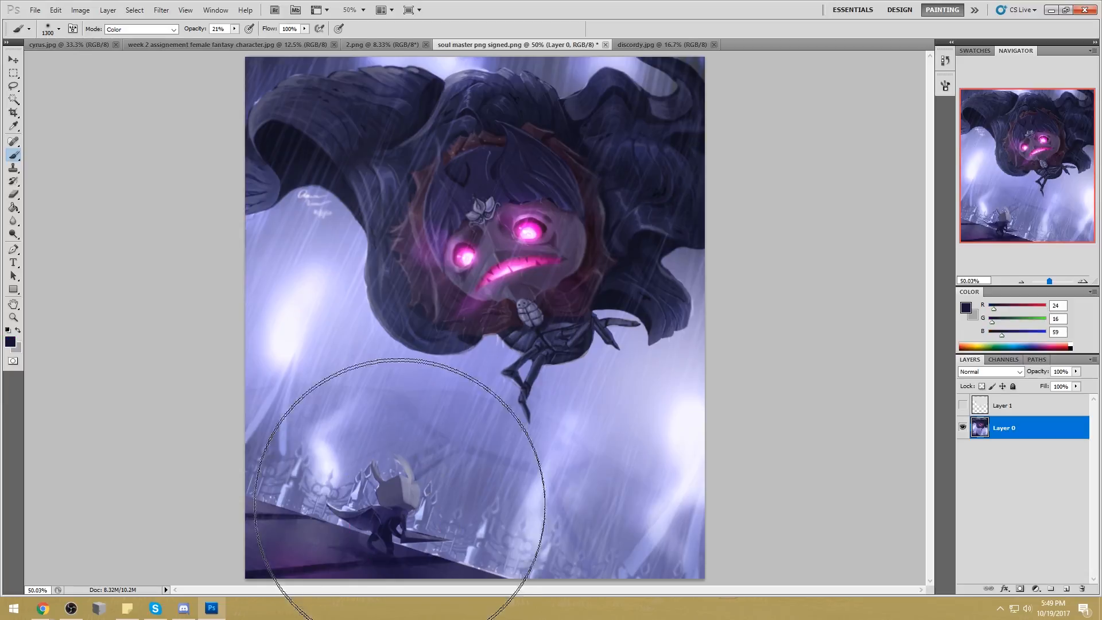
{"action": "left_click", "coordinate": [141, 29]}
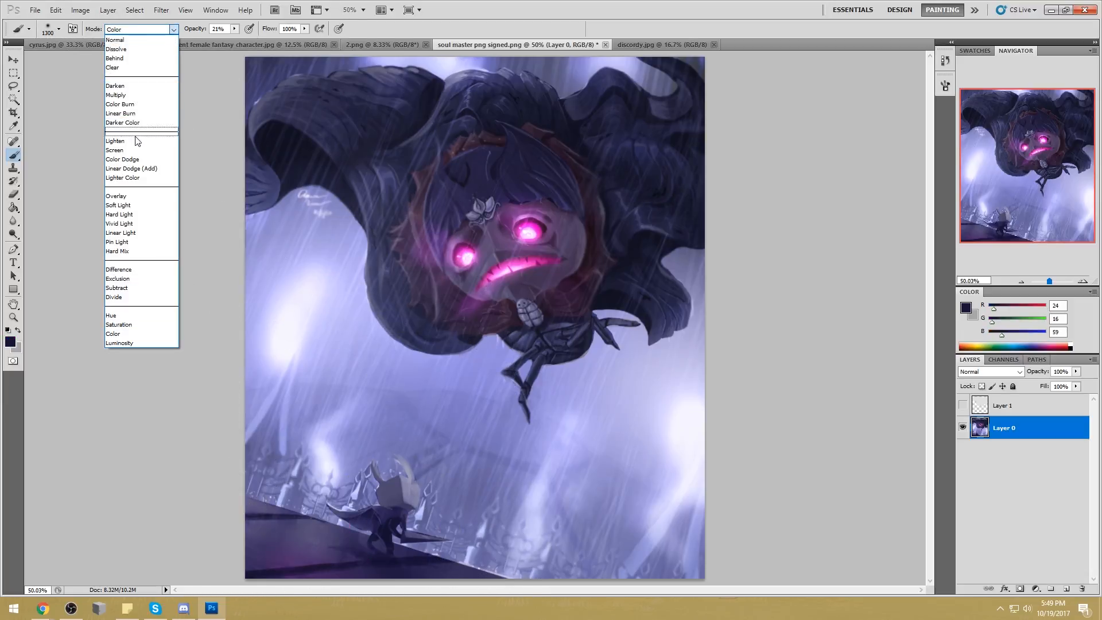
{"action": "left_click", "coordinate": [138, 86]}
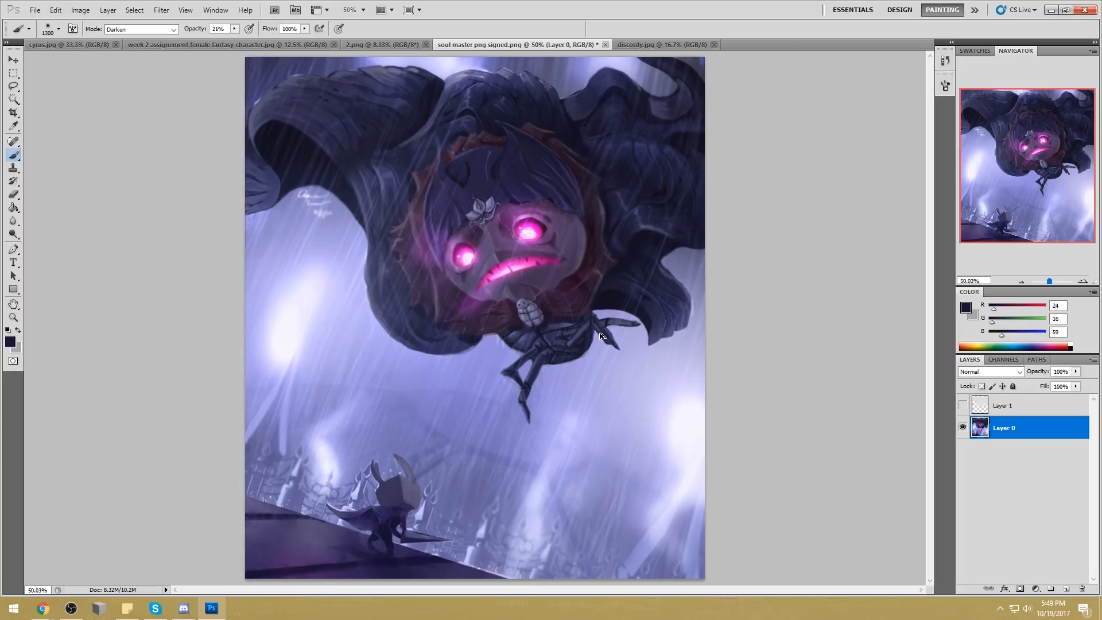
{"action": "left_click", "coordinate": [966, 313]}
{"action": "left_click", "coordinate": [746, 271]}
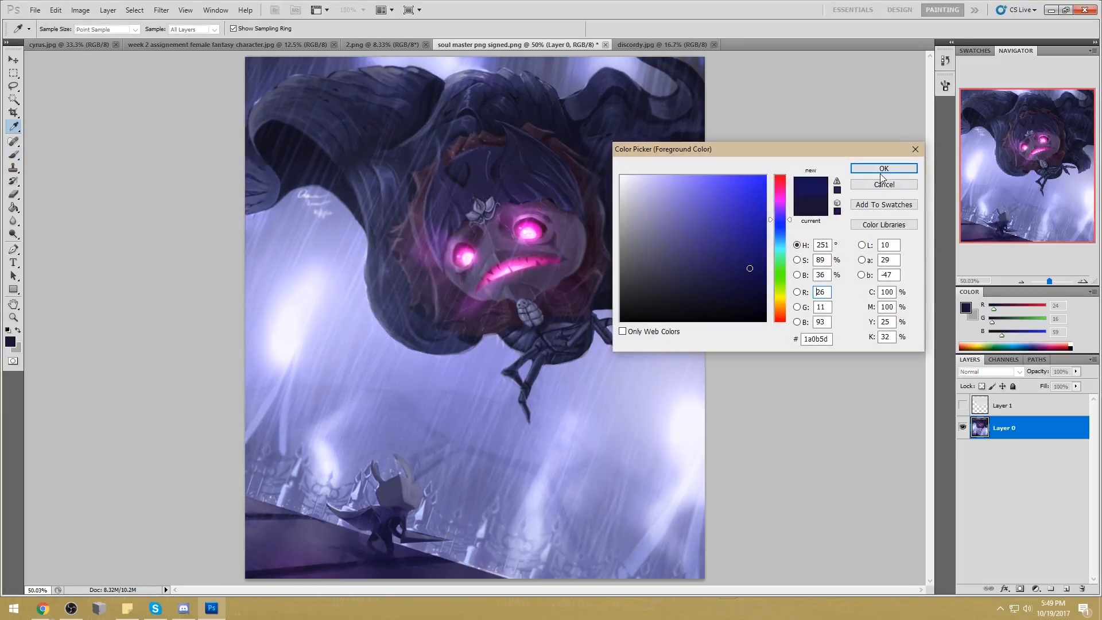
{"action": "left_click", "coordinate": [881, 172]}
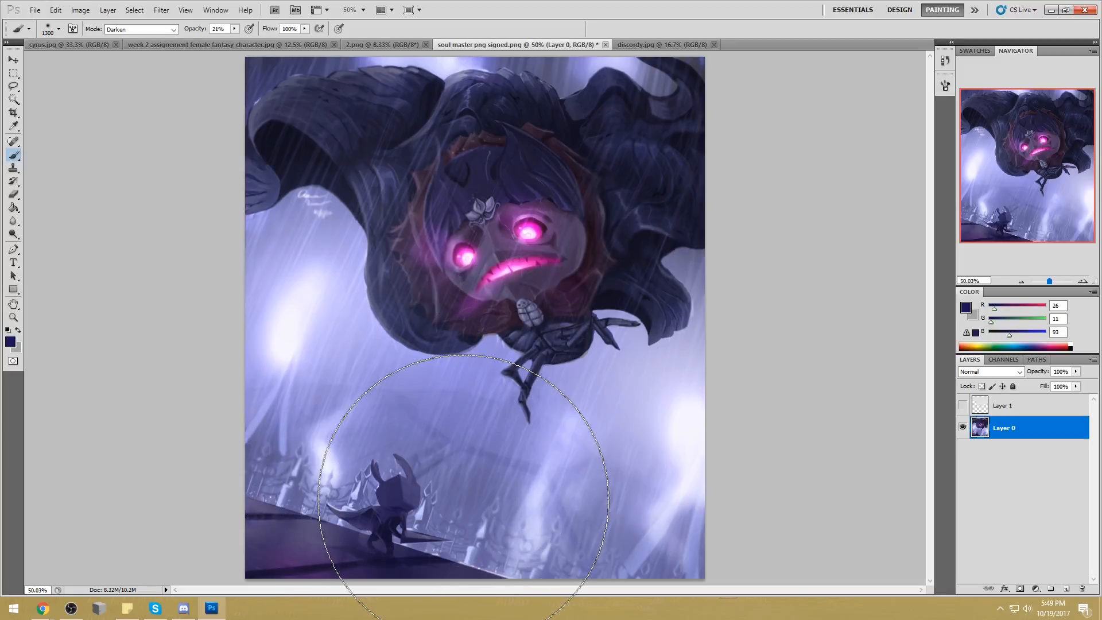
{"action": "key", "text": "ctrl+minus"}
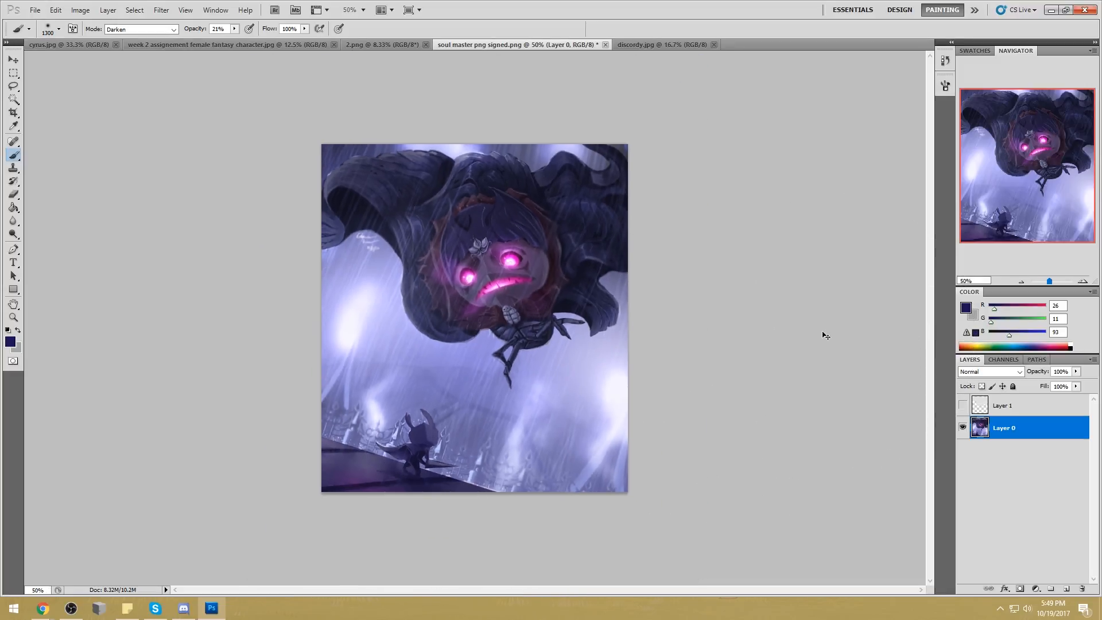
Outline the notch in the tip of the knight's left horn with the Lasso tool
{"action": "key", "text": "z"}
{"action": "left_click_drag", "start_coordinate": [373, 404], "coordinate": [463, 453]}
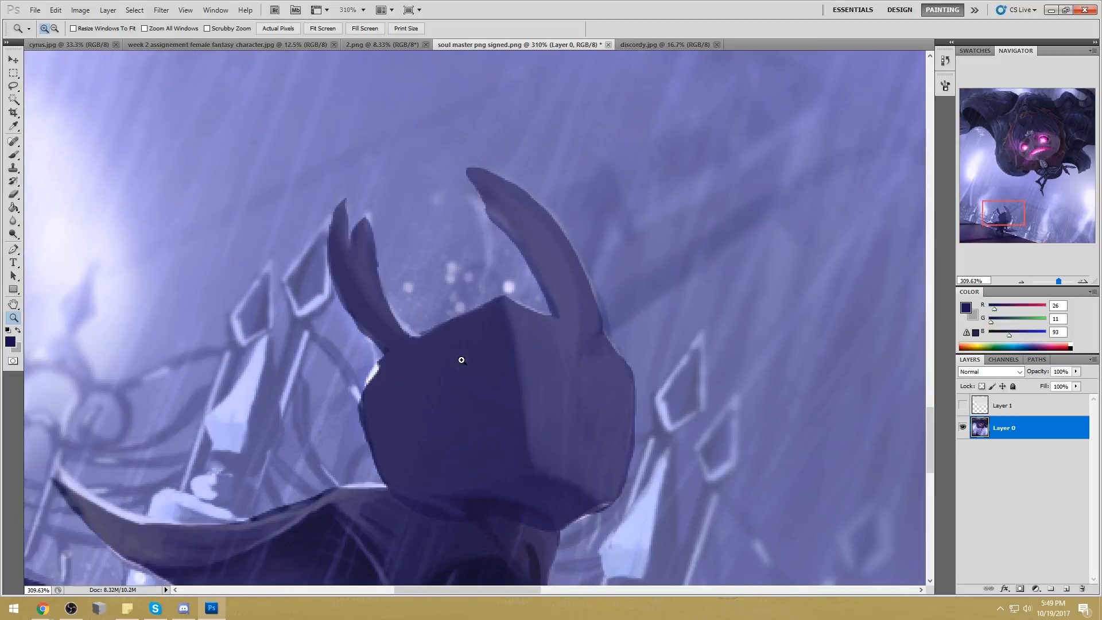
{"action": "key", "text": "l"}
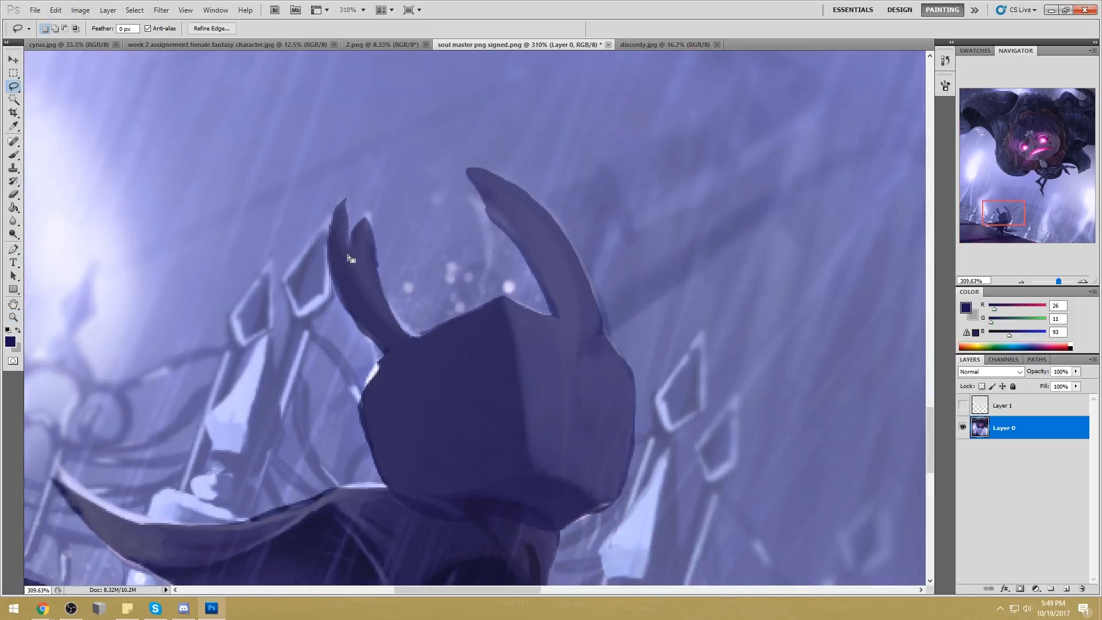
{"action": "key", "text": "ctrl+d"}
{"action": "mouse_move", "coordinate": [366, 198]}
{"action": "left_mouse_down"}
{"action": "mouse_move", "coordinate": [355, 257]}
{"action": "mouse_move", "coordinate": [339, 209]}
{"action": "mouse_move", "coordinate": [346, 196]}
{"action": "left_mouse_up"}
{"action": "key", "text": "ctrl+d"}
Fill the left horn's notch with a sampled dark purple-blue using a 30 px Darken-mode brush at 91% opacity
{"action": "key", "text": "b"}
{"action": "right_click", "coordinate": [441, 196]}
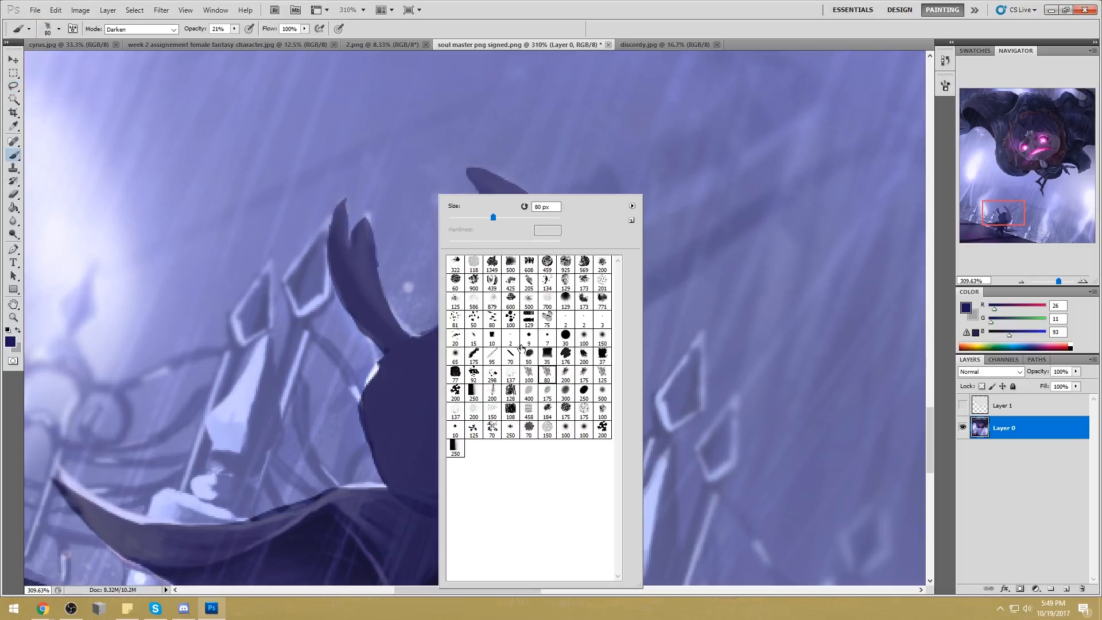
{"action": "key", "text": "Escape"}
{"action": "left_click", "coordinate": [320, 173], "text": "alt"}
{"action": "key", "text": "bracketleft"}
{"action": "key", "text": "bracketleft"}
{"action": "key", "text": "bracketleft"}
{"action": "key", "text": "bracketleft"}
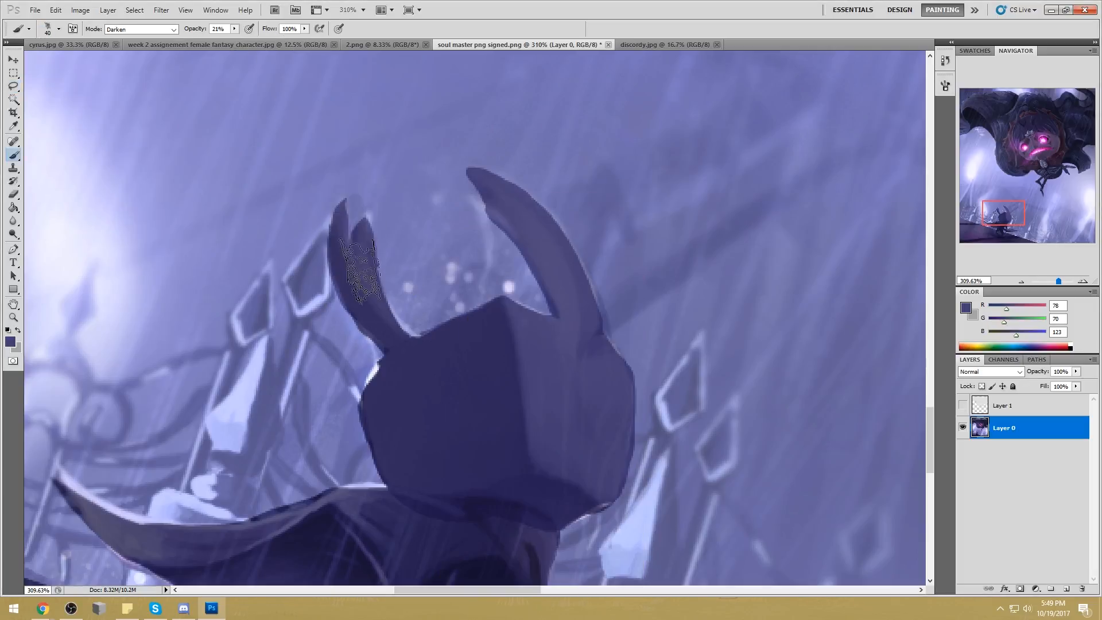
{"action": "key", "text": "9"}
{"action": "key", "text": "1"}
{"action": "key", "text": "bracketleft"}
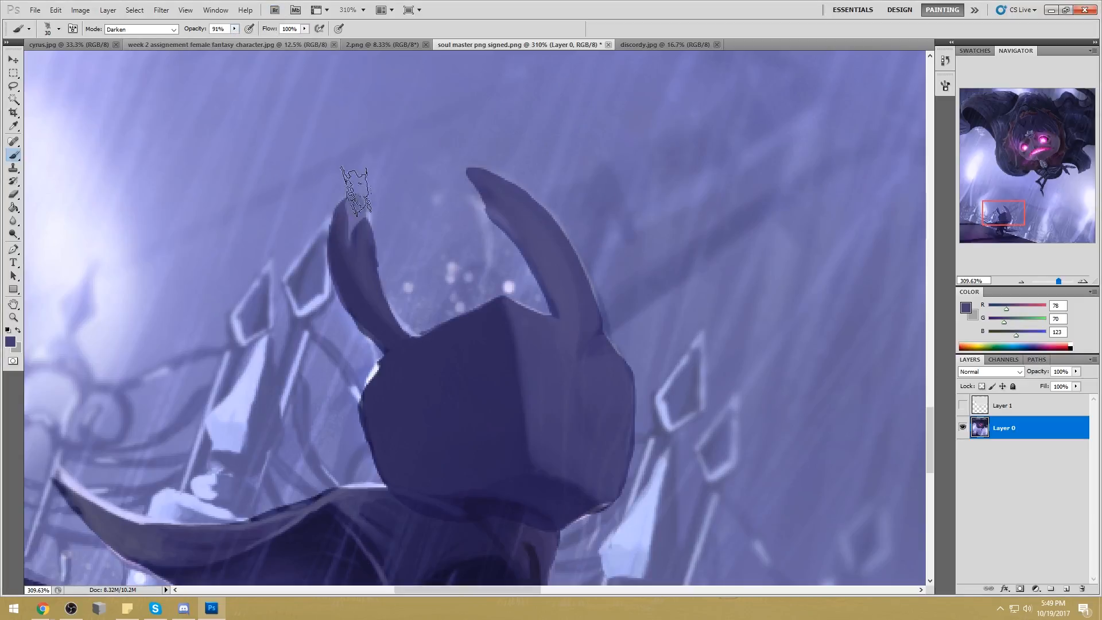
{"action": "left_click", "coordinate": [368, 219], "text": "alt"}
{"action": "key", "text": "ctrl+0"}
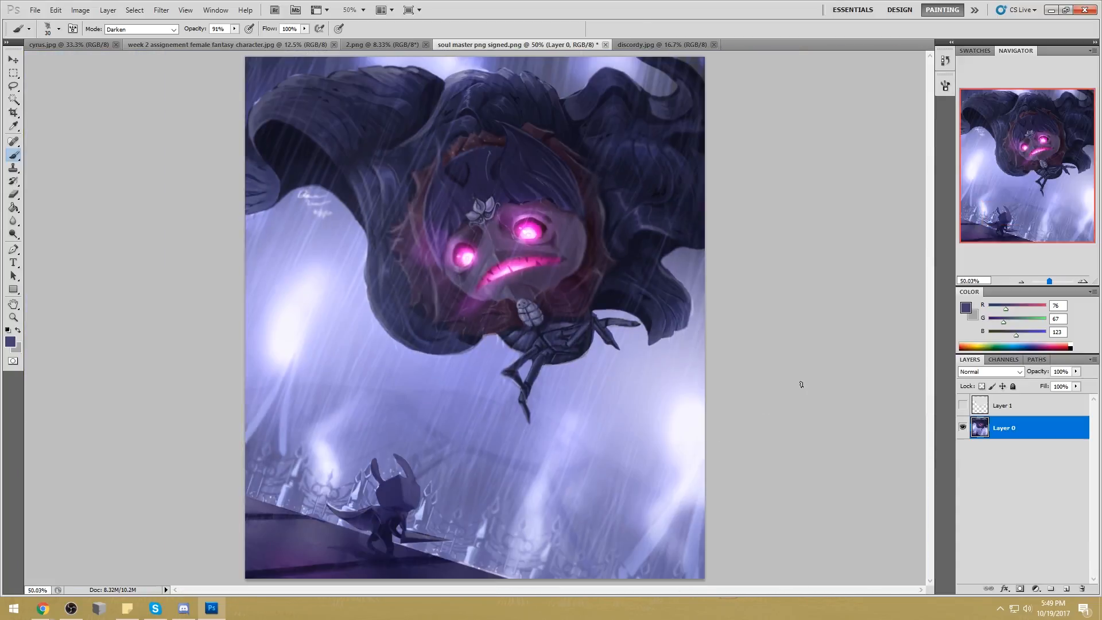
Clear the selection left around the knight's horn tip
{"action": "key", "text": "m"}
{"action": "right_click", "coordinate": [503, 366]}
{"action": "left_click", "coordinate": [534, 371]}
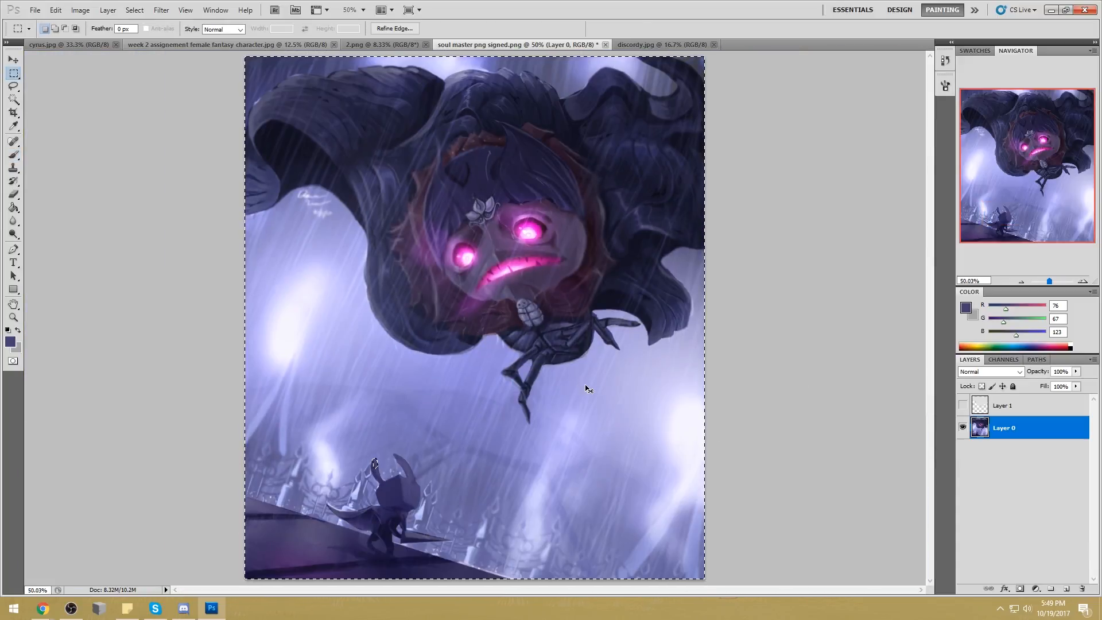
{"action": "key", "text": "ctrl+minus"}
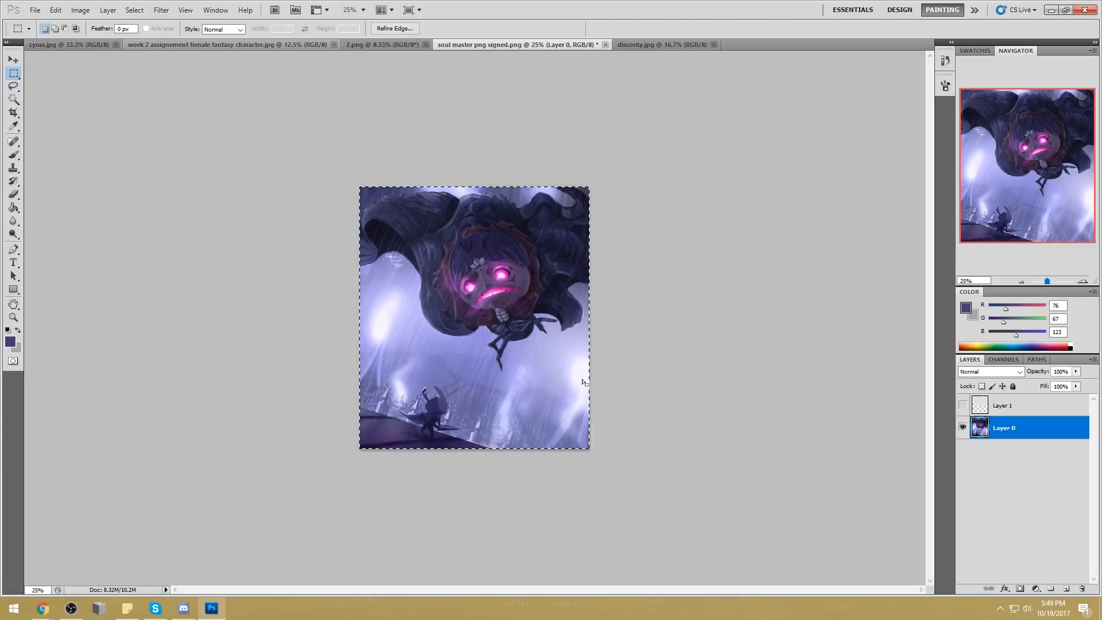
{"action": "left_click", "coordinate": [13, 234]}
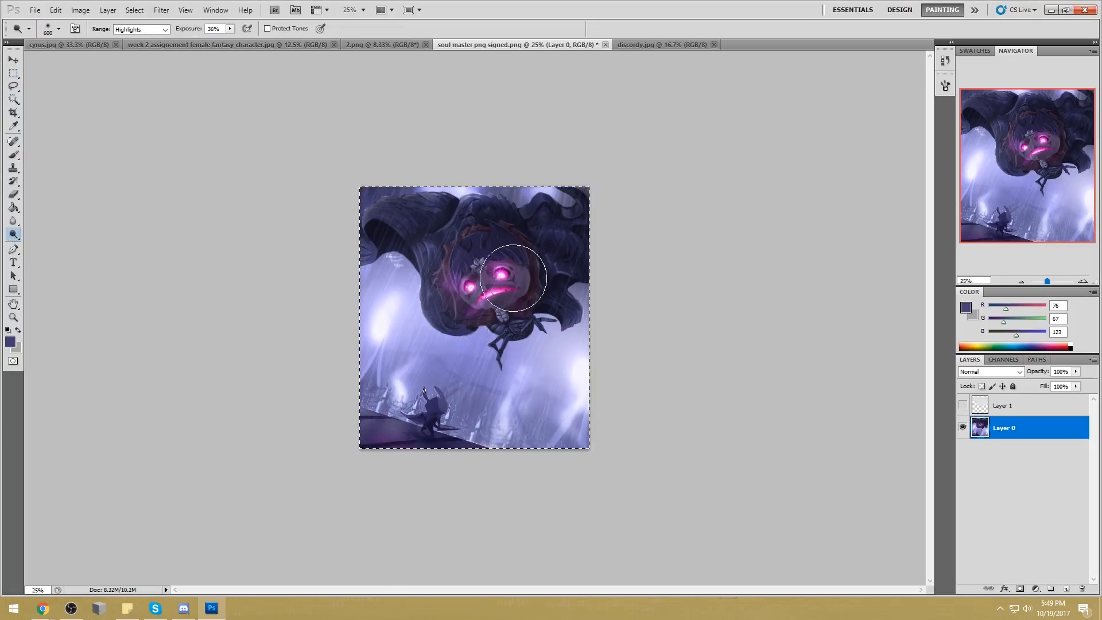
{"action": "key", "text": "b"}
{"action": "right_click", "coordinate": [536, 202]}
{"action": "left_click", "coordinate": [664, 165]}
{"action": "key", "text": "m"}
{"action": "right_click", "coordinate": [501, 251]}
{"action": "left_click", "coordinate": [545, 265]}
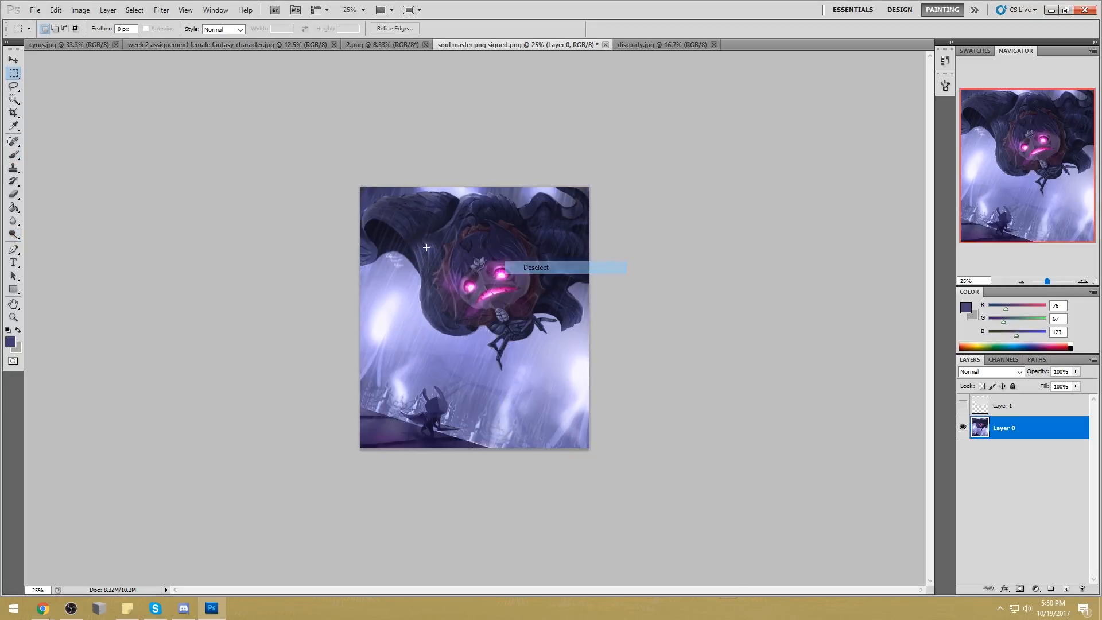
Brighten the purple sheen on the dark ground with a 500 px Dodge brush set to Highlights at 56% exposure
{"action": "left_click", "coordinate": [14, 235]}
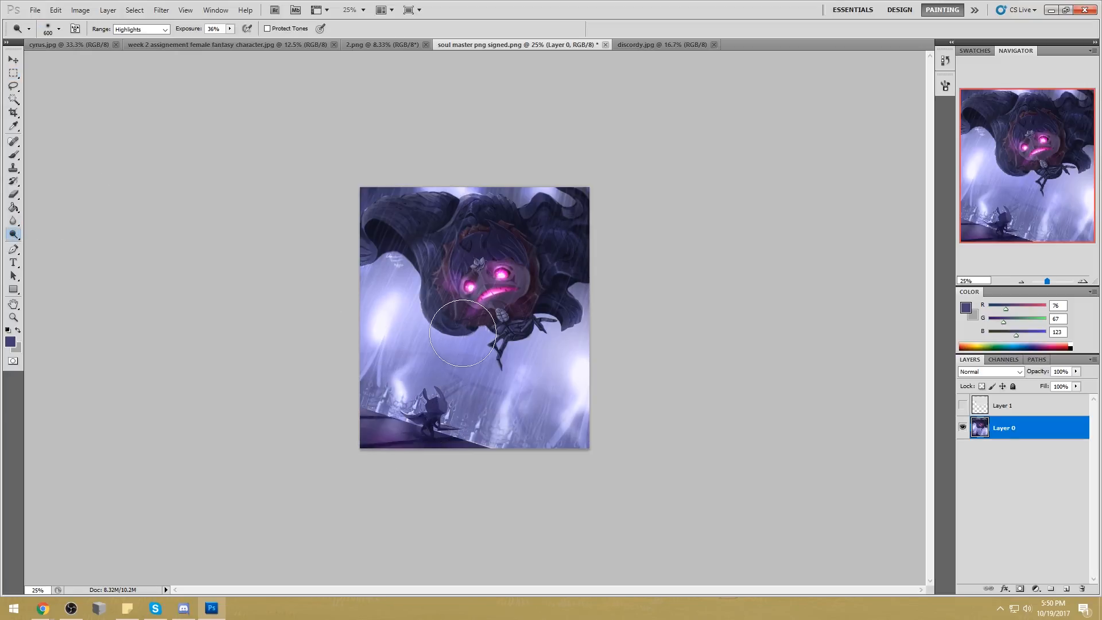
{"action": "key", "text": "ctrl+z"}
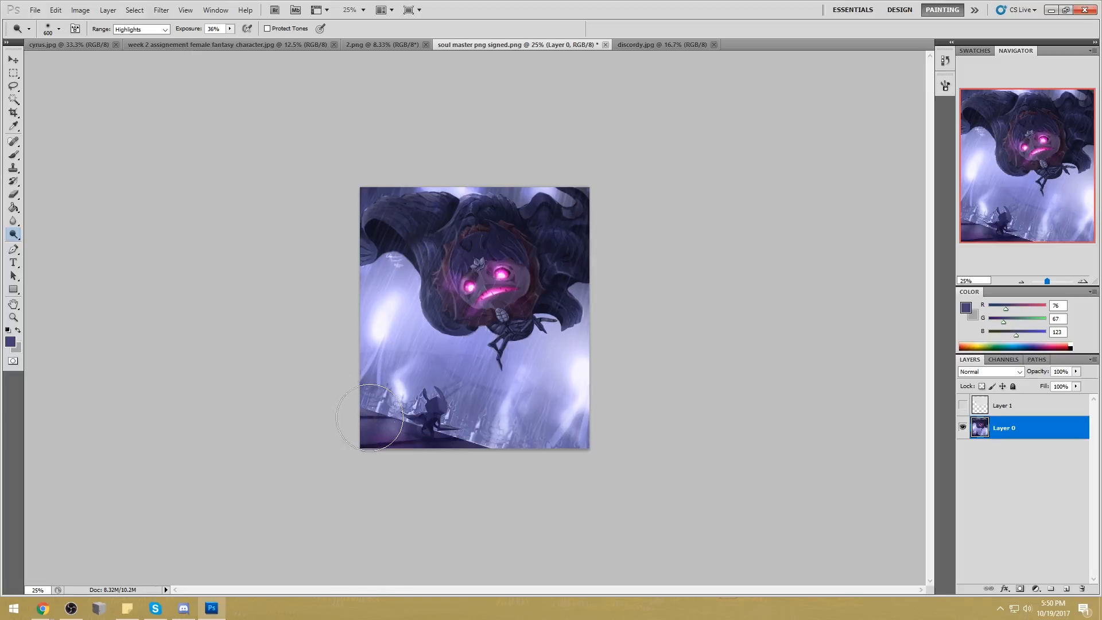
{"action": "left_click_drag", "start_coordinate": [229, 29], "coordinate": [241, 32]}
{"action": "key", "text": "bracketleft"}
{"action": "key", "text": "bracketleft"}
{"action": "key", "text": "bracketleft"}
{"action": "key", "text": "bracketleft"}
{"action": "key", "text": "bracketleft"}
{"action": "key", "text": "bracketleft"}
{"action": "key", "text": "bracketleft"}
{"action": "key", "text": "bracketright"}
{"action": "key", "text": "bracketright"}
{"action": "key", "text": "bracketright"}
{"action": "key", "text": "bracketright"}
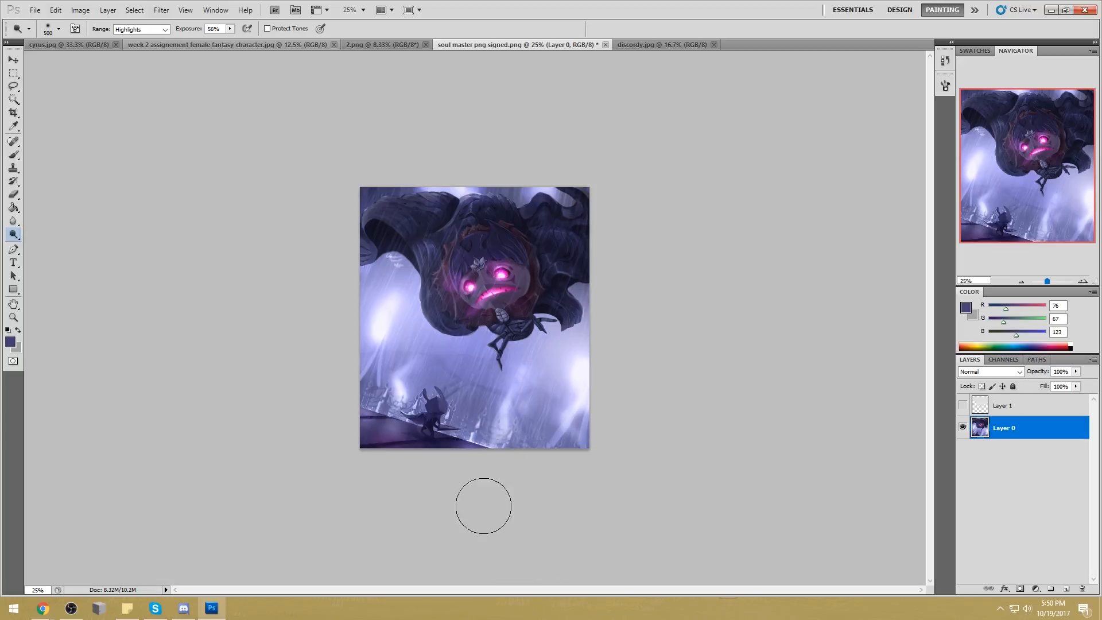
Shrink the Dodge brush well below 500 px
{"action": "key", "text": "bracketleft"}
{"action": "key", "text": "bracketleft"}
{"action": "key", "text": "bracketleft"}
{"action": "key", "text": "bracketleft"}
{"action": "key", "text": "bracketleft"}
{"action": "key", "text": "bracketleft"}
{"action": "key", "text": "bracketleft"}
{"action": "key", "text": "bracketleft"}
{"action": "key", "text": "bracketleft"}
Outline the area around the knight's sword with the Lasso tool and sample the background blue beside it
{"action": "key", "text": "l"}
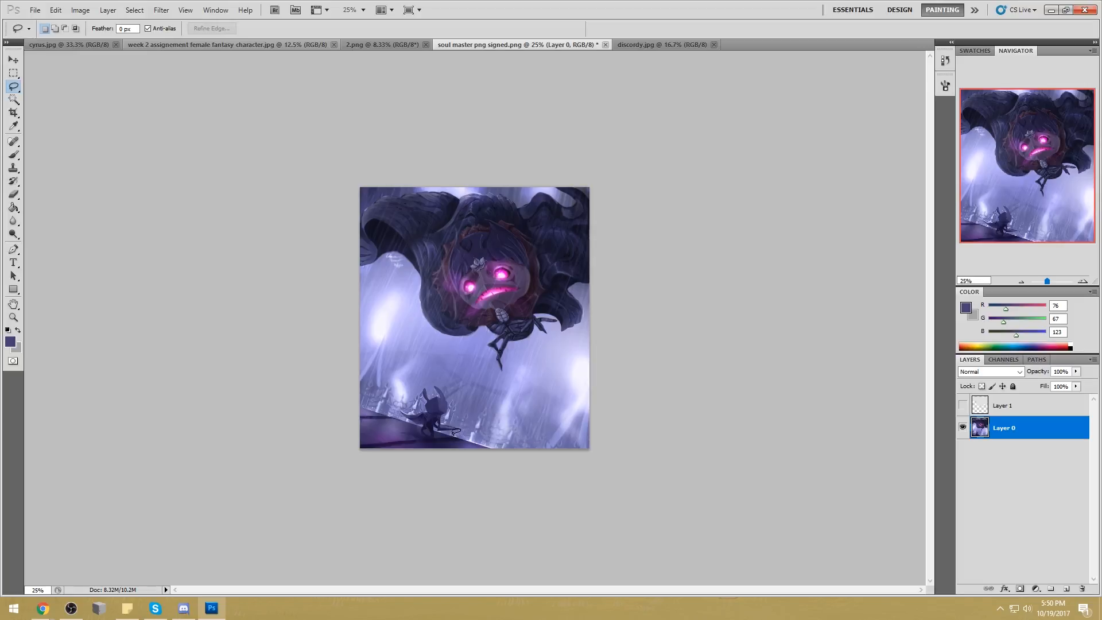
{"action": "key", "text": "shift"}
{"action": "key", "text": "ctrl+d"}
{"action": "key", "text": "b"}
{"action": "left_click", "coordinate": [458, 436], "text": "alt"}
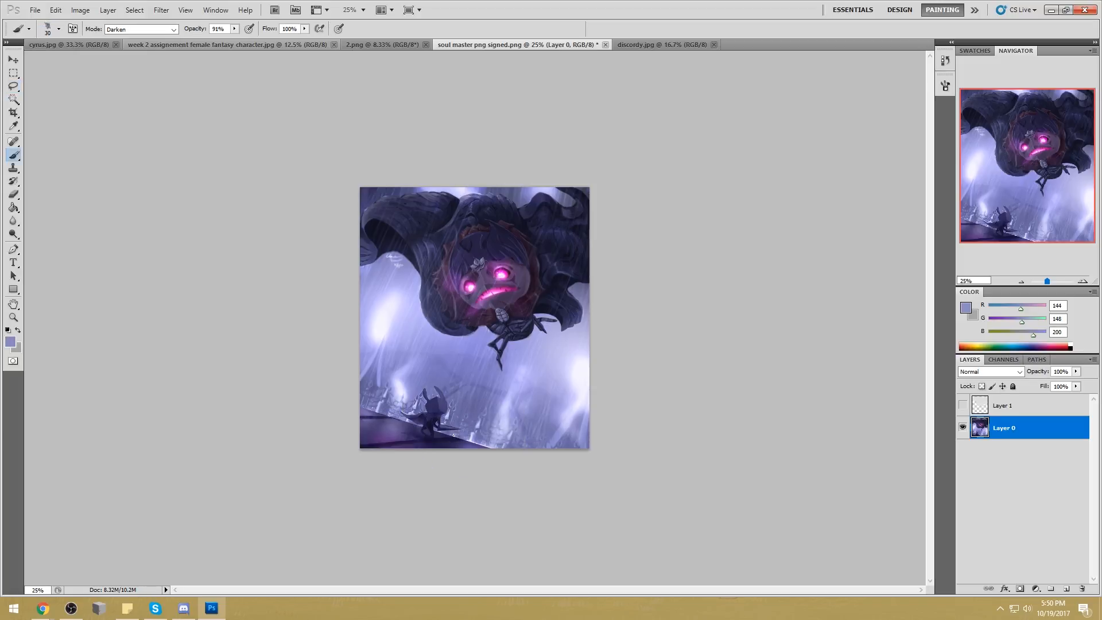
Set the 30 px brush to Normal mode at 100% opacity and sample background blues near the sword and ground edge for retouching
{"action": "left_click", "coordinate": [141, 29]}
{"action": "left_click", "coordinate": [132, 31]}
{"action": "key", "text": "0"}
{"action": "left_click", "coordinate": [465, 437], "text": "alt"}
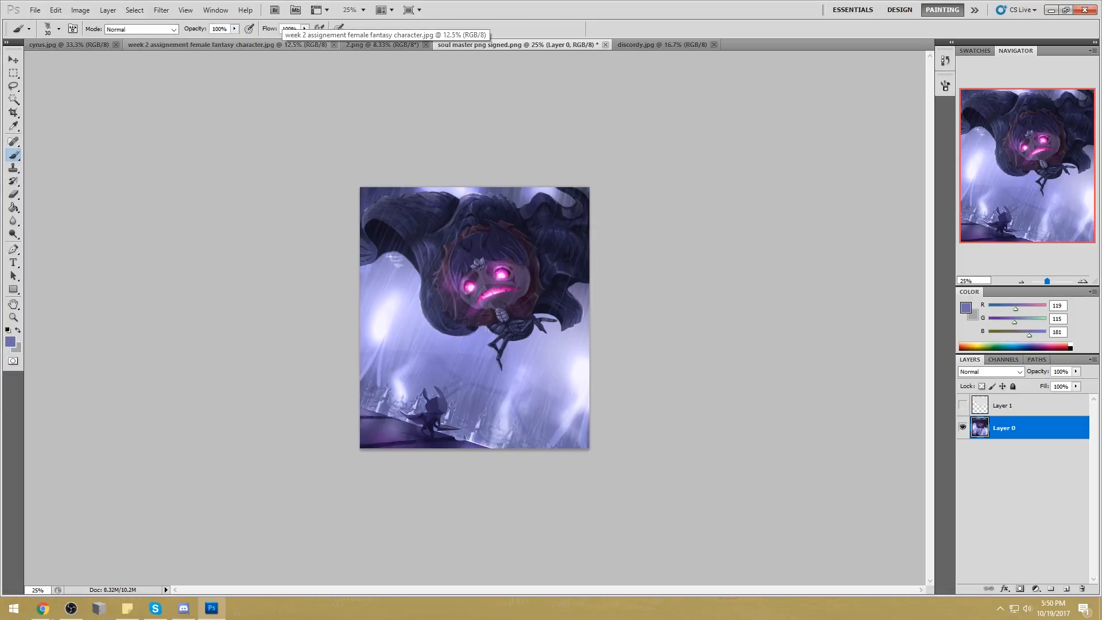
{"action": "left_click", "coordinate": [403, 412], "text": "alt"}
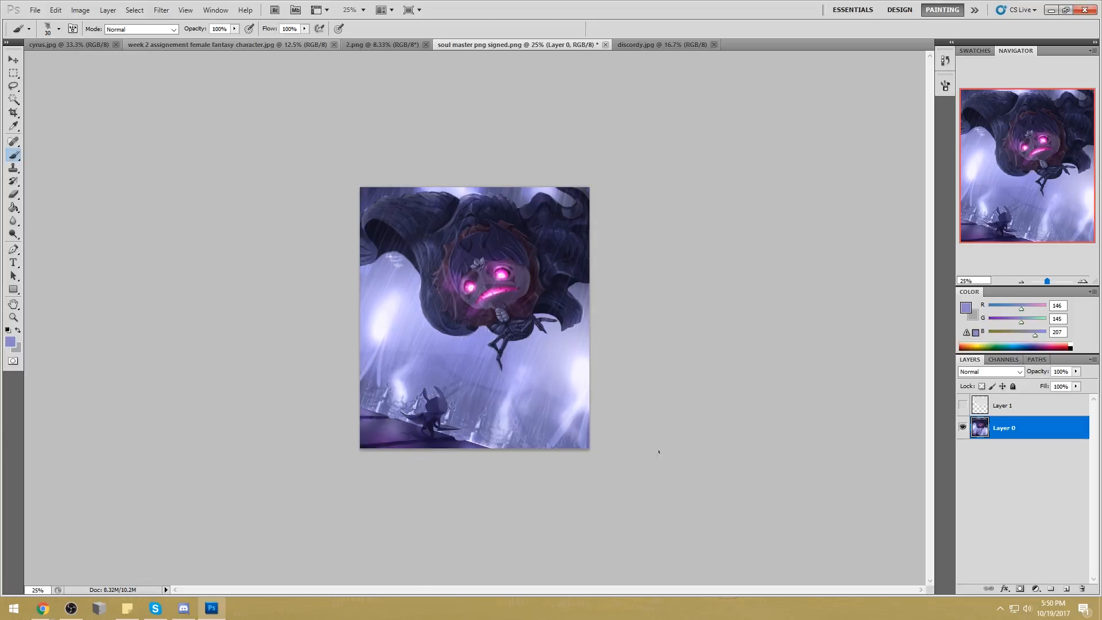
Add a new layer directly above the painting's layer and clear the active selection
{"action": "right_click", "coordinate": [507, 331]}
{"action": "key", "text": "Escape"}
{"action": "key", "text": "ctrl+shift+alt+n"}
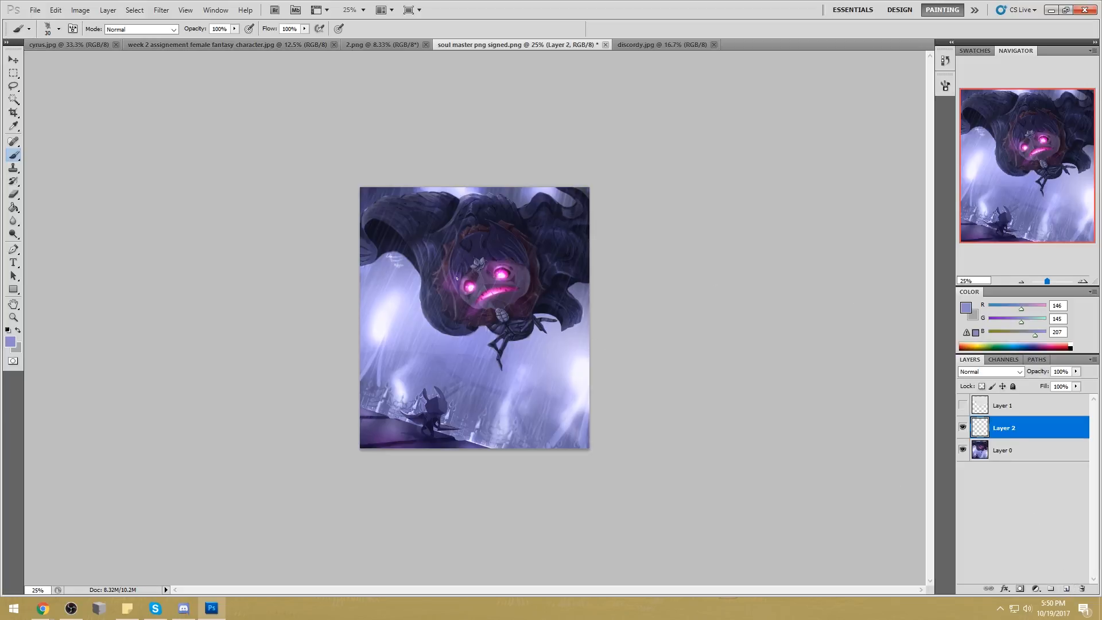
{"action": "key", "text": "m"}
{"action": "right_click", "coordinate": [546, 282]}
{"action": "left_click", "coordinate": [603, 288]}
{"action": "left_click", "coordinate": [627, 222]}
{"action": "key", "text": "b"}
{"action": "key", "text": "l"}
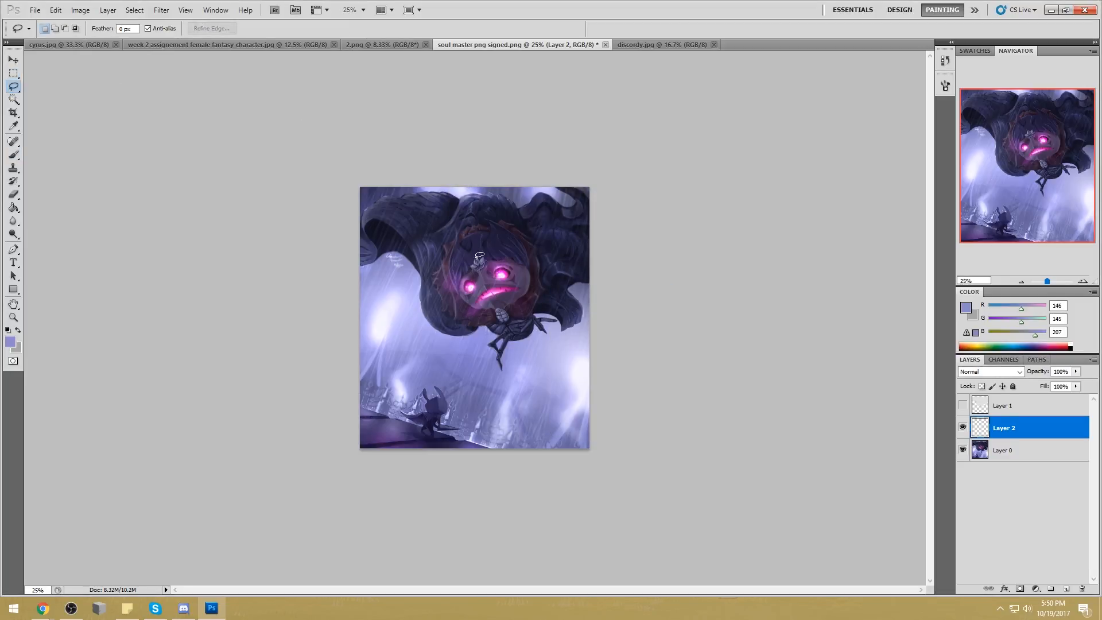
Choose the 100 px round brush preset, set the new layer's blend mode to Darken, and enlarge the brush to 2500 px
{"action": "key", "text": "b"}
{"action": "right_click", "coordinate": [477, 257]}
{"action": "double_click", "coordinate": [652, 343]}
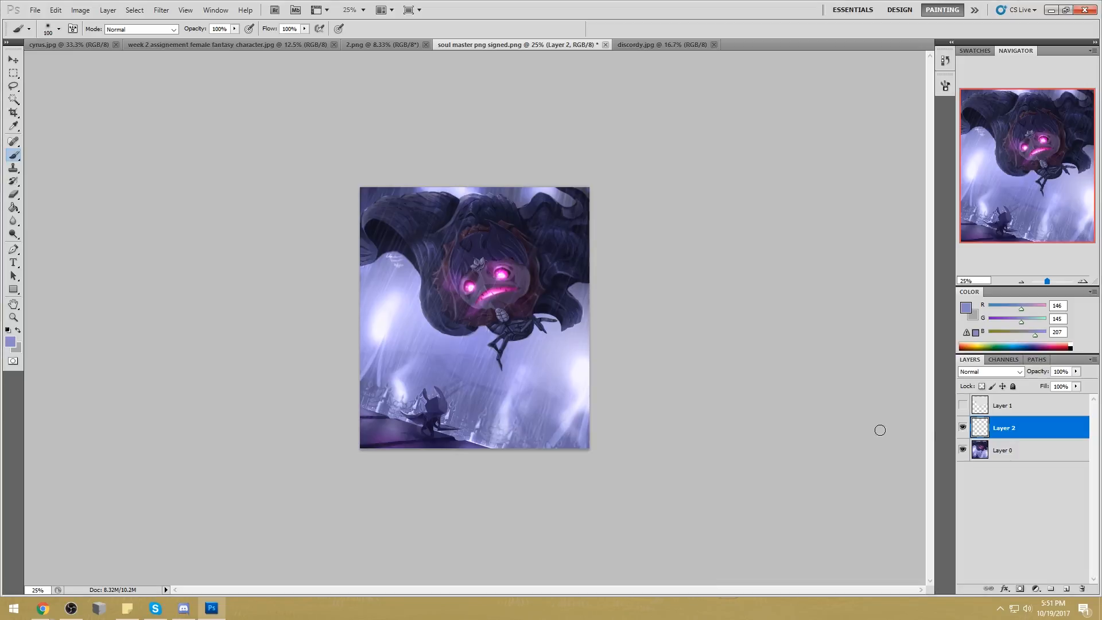
{"action": "left_click", "coordinate": [991, 372]}
{"action": "left_click", "coordinate": [989, 107]}
{"action": "key", "text": "bracketright"}
{"action": "key", "text": "bracketright"}
{"action": "key", "text": "bracketright"}
{"action": "key", "text": "bracketright"}
{"action": "key", "text": "bracketright"}
{"action": "key", "text": "bracketright"}
{"action": "key", "text": "bracketright"}
{"action": "key", "text": "bracketright"}
{"action": "key", "text": "bracketright"}
{"action": "key", "text": "bracketright"}
{"action": "key", "text": "bracketright"}
{"action": "key", "text": "bracketright"}
{"action": "key", "text": "bracketright"}
{"action": "key", "text": "bracketright"}
{"action": "key", "text": "bracketright"}
{"action": "key", "text": "bracketright"}
{"action": "key", "text": "bracketright"}
{"action": "key", "text": "bracketright"}
{"action": "key", "text": "bracketright"}
{"action": "key", "text": "bracketright"}
Pick a deep blue (R 23, G 19, B 73) from the character's hair tone and darken the painting with broad strokes at 55% opacity
{"action": "left_click", "coordinate": [524, 214], "text": "alt"}
{"action": "left_click", "coordinate": [966, 308]}
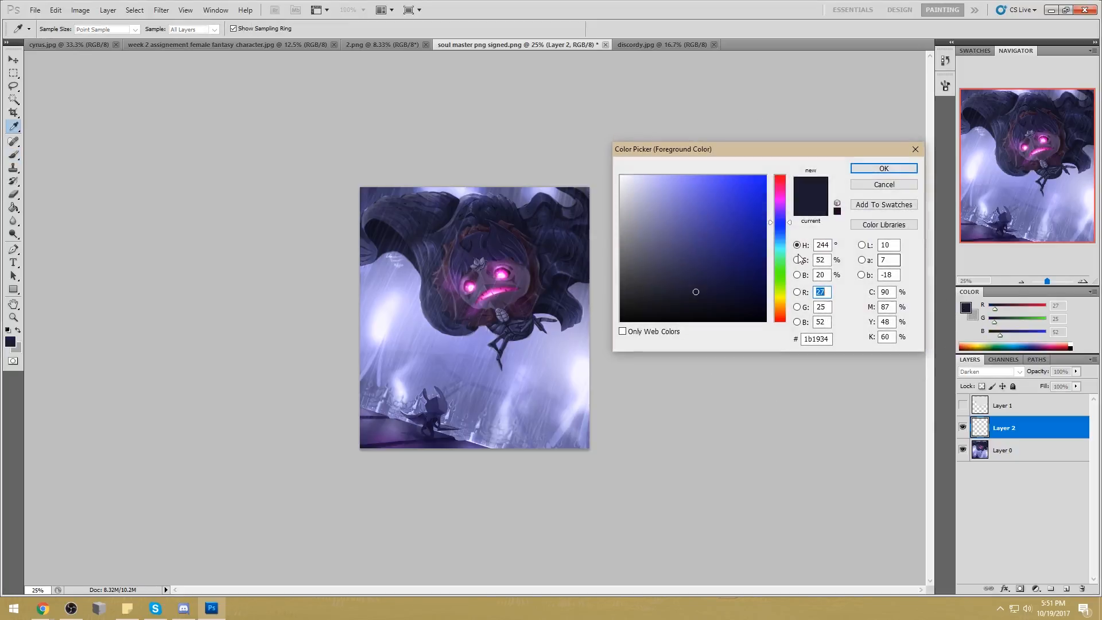
{"action": "left_click", "coordinate": [726, 279]}
{"action": "left_click", "coordinate": [883, 168]}
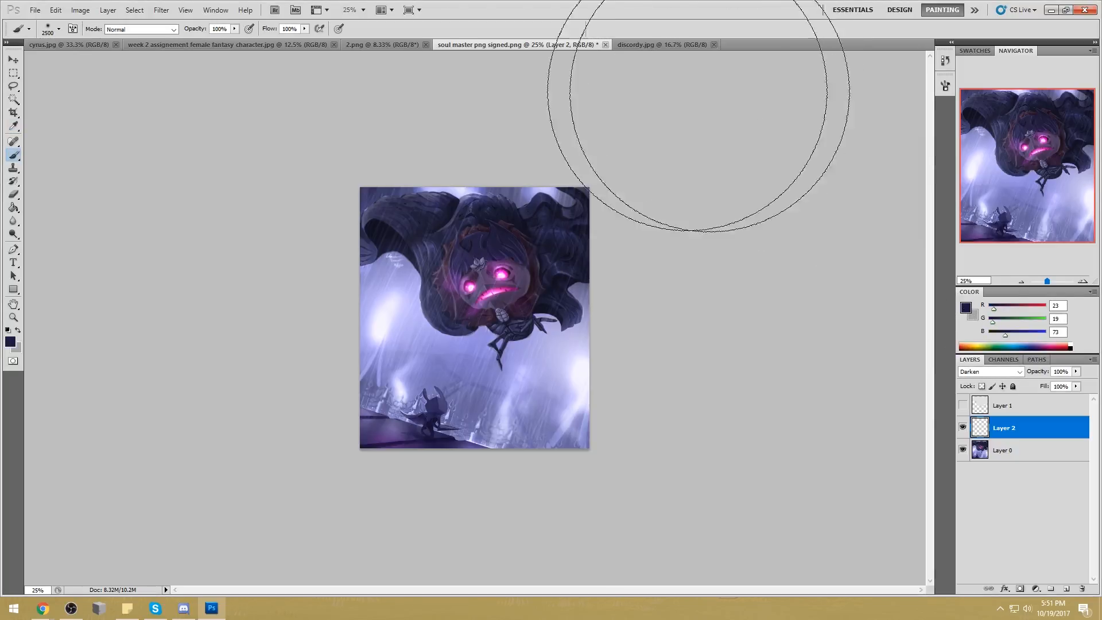
{"action": "key", "text": "5"}
{"action": "key", "text": "5"}
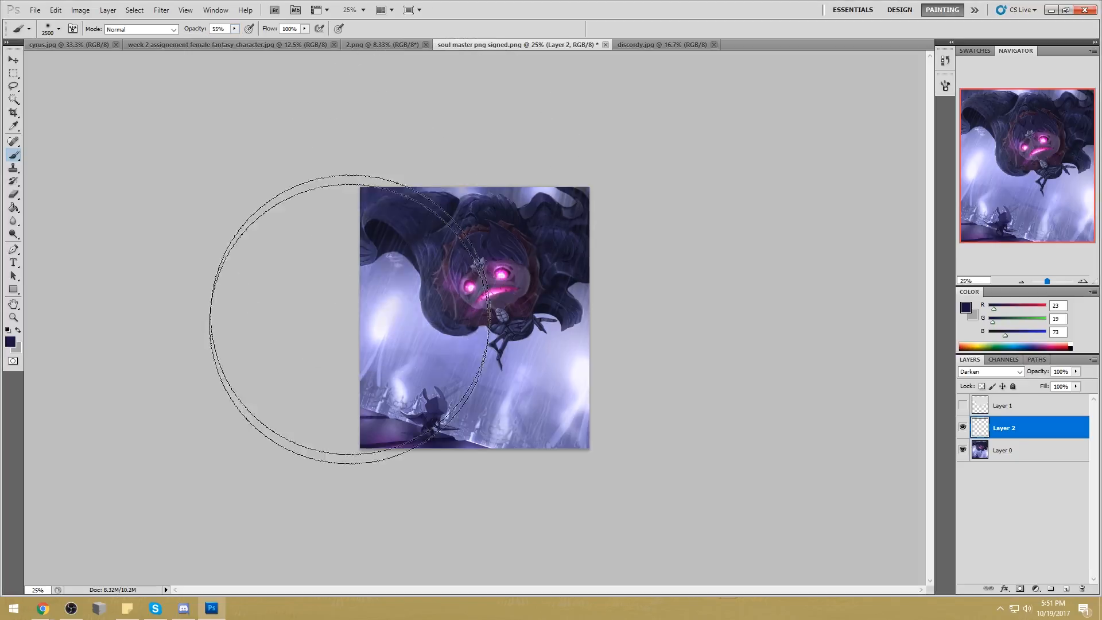
{"action": "left_click_drag", "start_coordinate": [321, 344], "coordinate": [506, 138]}
{"action": "left_click_drag", "start_coordinate": [567, 172], "coordinate": [443, 539]}
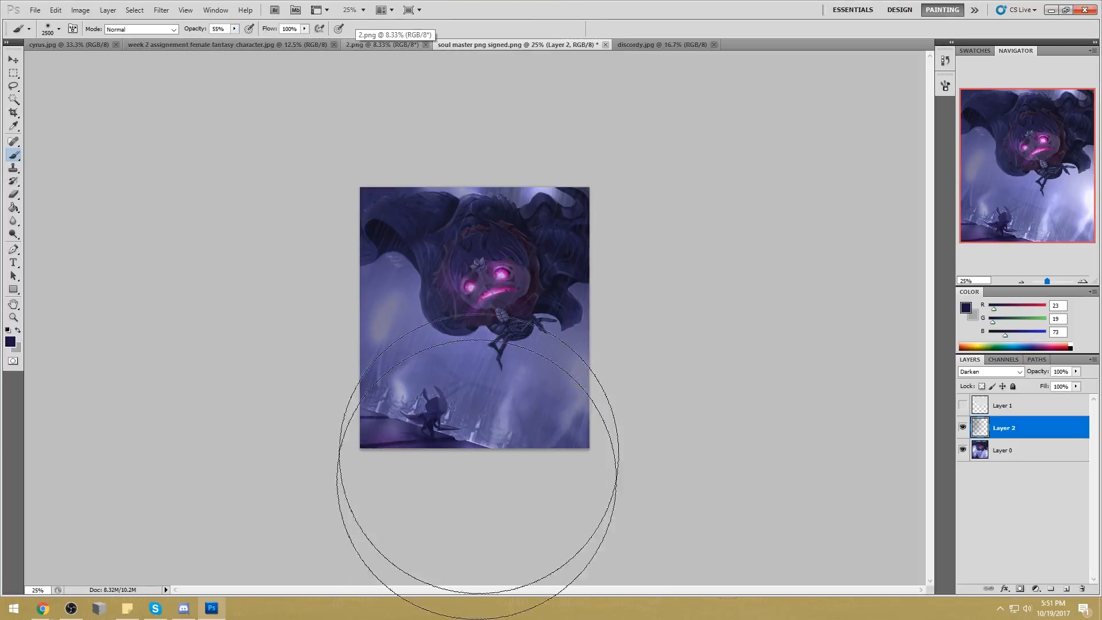
Erase the dark layer across the character and the centre of the painting with a greatly enlarged Eraser
{"action": "key", "text": "e"}
{"action": "key", "text": "bracketright"}
{"action": "key", "text": "bracketright"}
{"action": "key", "text": "bracketright"}
{"action": "key", "text": "bracketright"}
{"action": "key", "text": "bracketright"}
{"action": "key", "text": "bracketright"}
{"action": "key", "text": "bracketright"}
{"action": "key", "text": "bracketright"}
{"action": "left_click_drag", "start_coordinate": [505, 221], "coordinate": [436, 345]}
Set the Eraser's opacity to 64%, reduce it to 900 px, and erase the dark layer over the character, knight and light shafts
{"action": "left_click", "coordinate": [187, 28]}
{"action": "left_click_drag", "start_coordinate": [186, 40], "coordinate": [218, 39]}
{"action": "left_click", "coordinate": [183, 75]}
{"action": "key", "text": "bracketleft"}
{"action": "key", "text": "bracketleft"}
{"action": "key", "text": "bracketleft"}
{"action": "mouse_move", "coordinate": [427, 388]}
{"action": "left_mouse_down"}
{"action": "mouse_move", "coordinate": [368, 457]}
{"action": "mouse_move", "coordinate": [396, 321]}
{"action": "left_mouse_up"}
{"action": "left_click_drag", "start_coordinate": [543, 339], "coordinate": [442, 467]}
{"action": "key", "text": "bracketleft"}
{"action": "key", "text": "bracketleft"}
{"action": "key", "text": "bracketleft"}
{"action": "left_click_drag", "start_coordinate": [536, 177], "coordinate": [268, 558]}
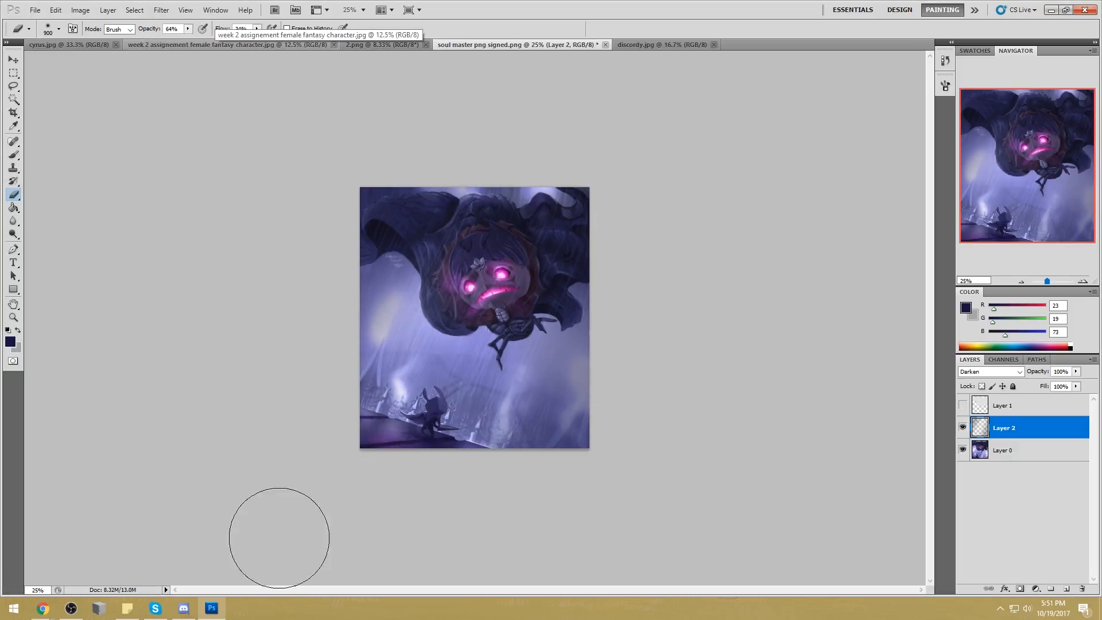
Set the eraser to 16% flow and 700 px, and erase Layer 2's dark overlay over the background glows at the painting's sides and top
{"action": "left_click", "coordinate": [257, 29]}
{"action": "left_click_drag", "start_coordinate": [259, 29], "coordinate": [248, 38]}
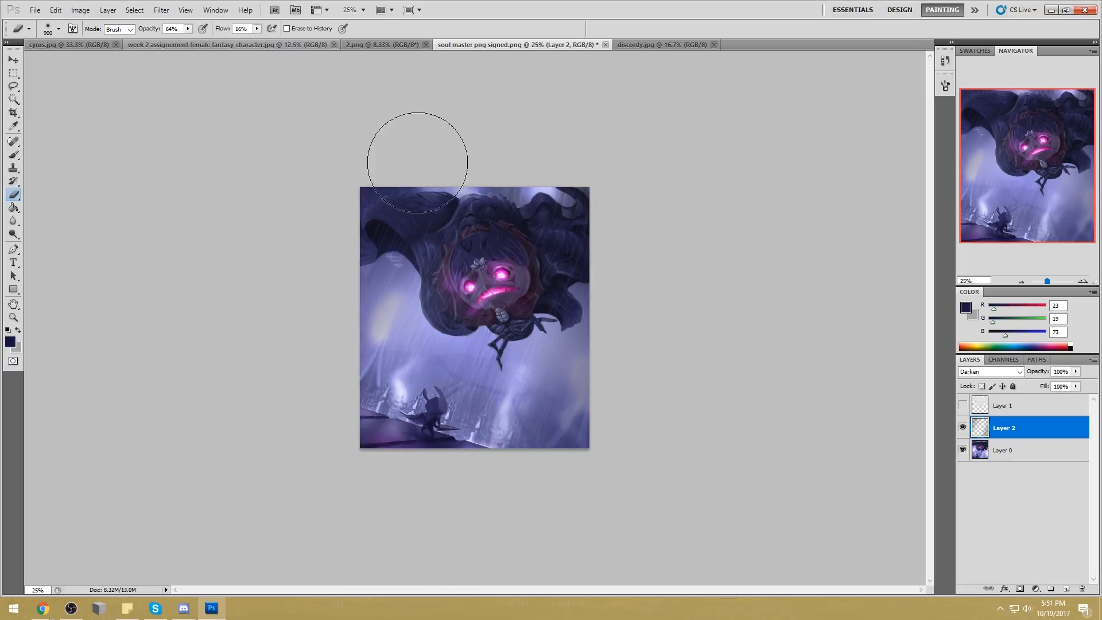
{"action": "key", "text": "bracketleft"}
{"action": "key", "text": "bracketleft"}
{"action": "left_click", "coordinate": [963, 428]}
{"action": "left_click", "coordinate": [963, 428]}
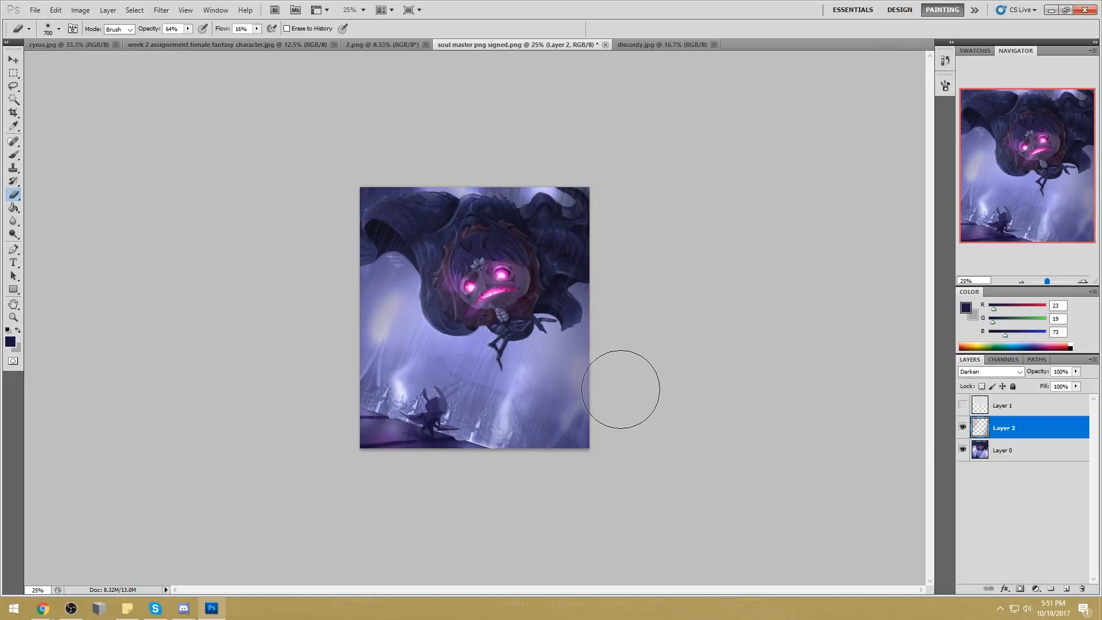
{"action": "key", "text": "bracketright"}
{"action": "key", "text": "bracketright"}
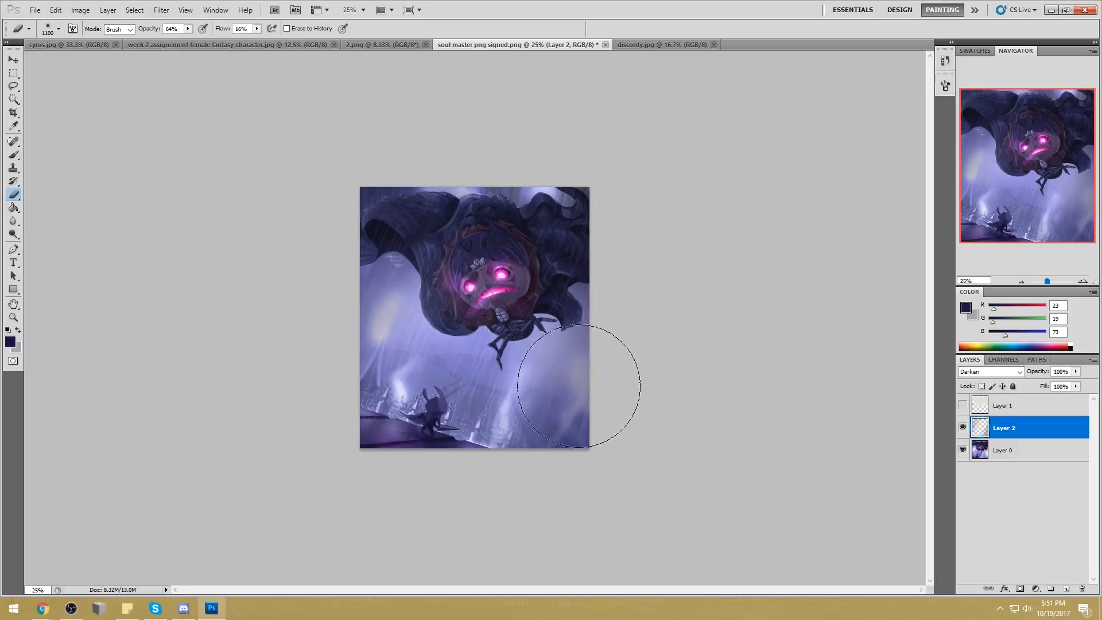
{"action": "key", "text": "bracketleft"}
{"action": "key", "text": "bracketleft"}
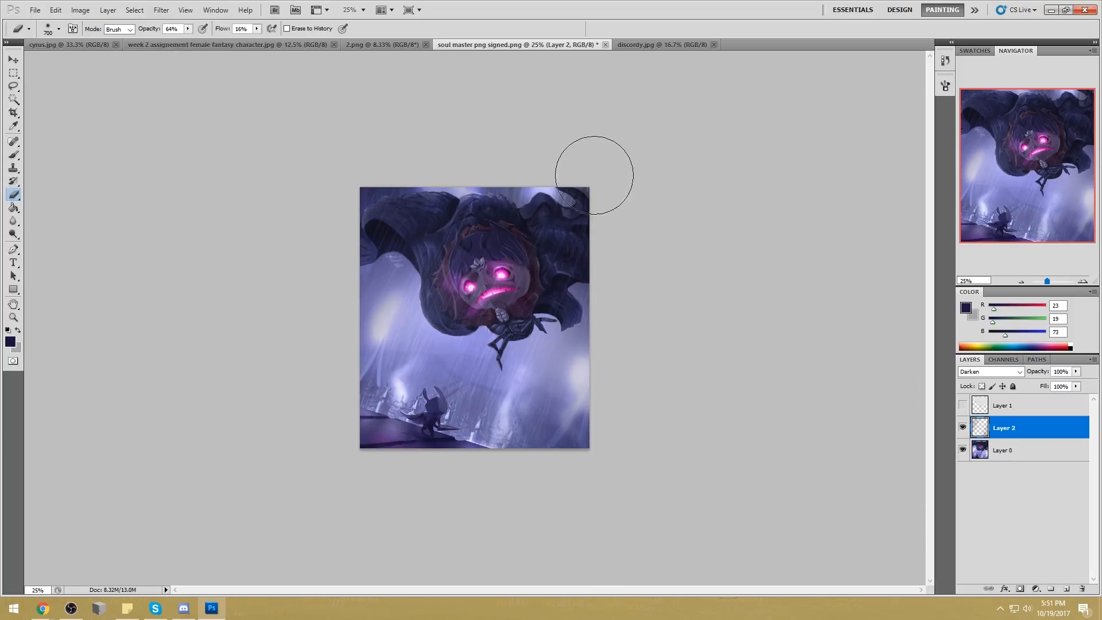
{"action": "mouse_move", "coordinate": [492, 221]}
{"action": "left_mouse_down"}
{"action": "mouse_move", "coordinate": [480, 216]}
{"action": "mouse_move", "coordinate": [484, 174]}
{"action": "left_mouse_up"}
Select the bright background gaps above the dark cloak on Layer 0 with the Magic Wand, adding each neighbouring area
{"action": "left_click", "coordinate": [17, 100]}
{"action": "left_click", "coordinate": [542, 197]}
{"action": "key", "text": "ctrl+d"}
{"action": "left_click", "coordinate": [1015, 450]}
{"action": "left_click", "coordinate": [550, 195]}
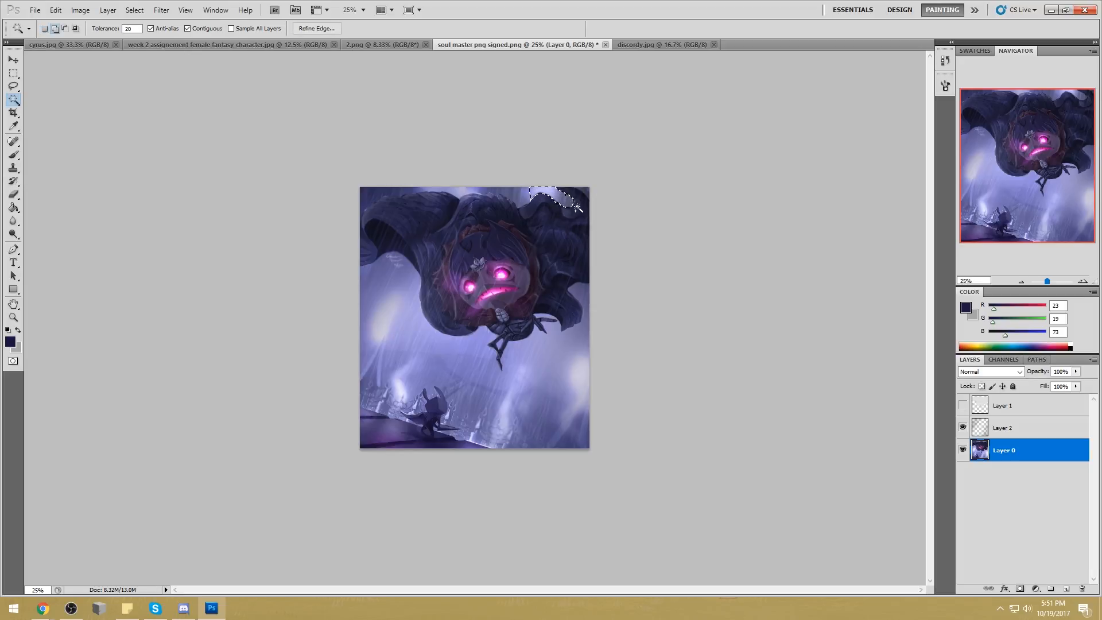
{"action": "left_click", "coordinate": [531, 207]}
{"action": "left_click", "coordinate": [489, 198]}
{"action": "left_click", "coordinate": [485, 195]}
{"action": "key", "text": "l"}
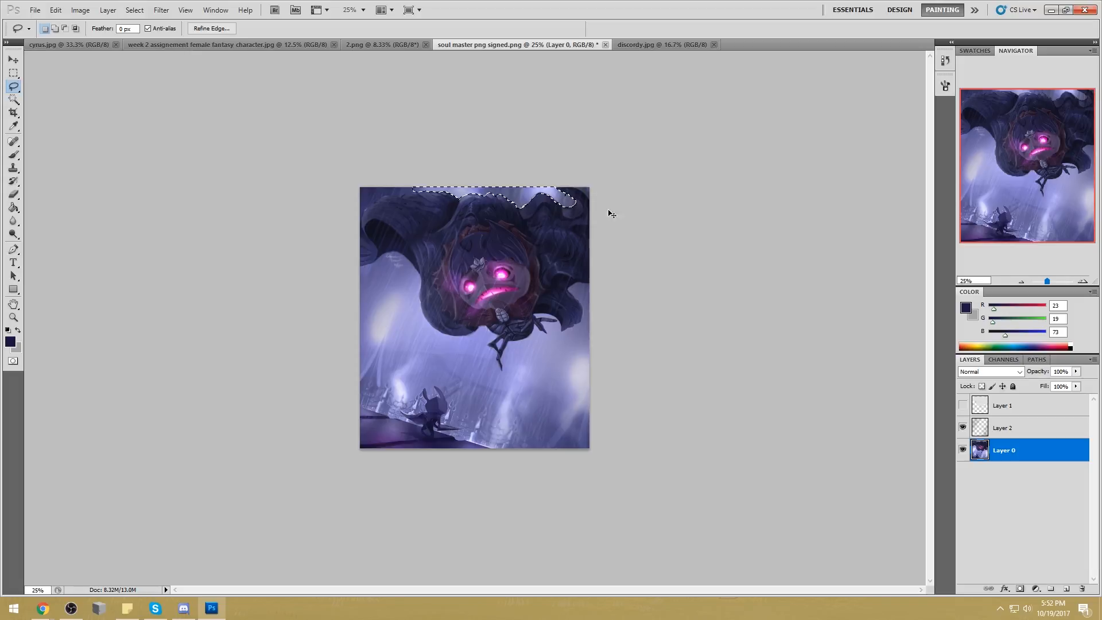
Brush the selected gaps above the cloak with pale lavender (RGB 233, 231, 249) sampled from the glow near the small knight
{"action": "key", "text": "ctrl+d"}
{"action": "key", "text": "b"}
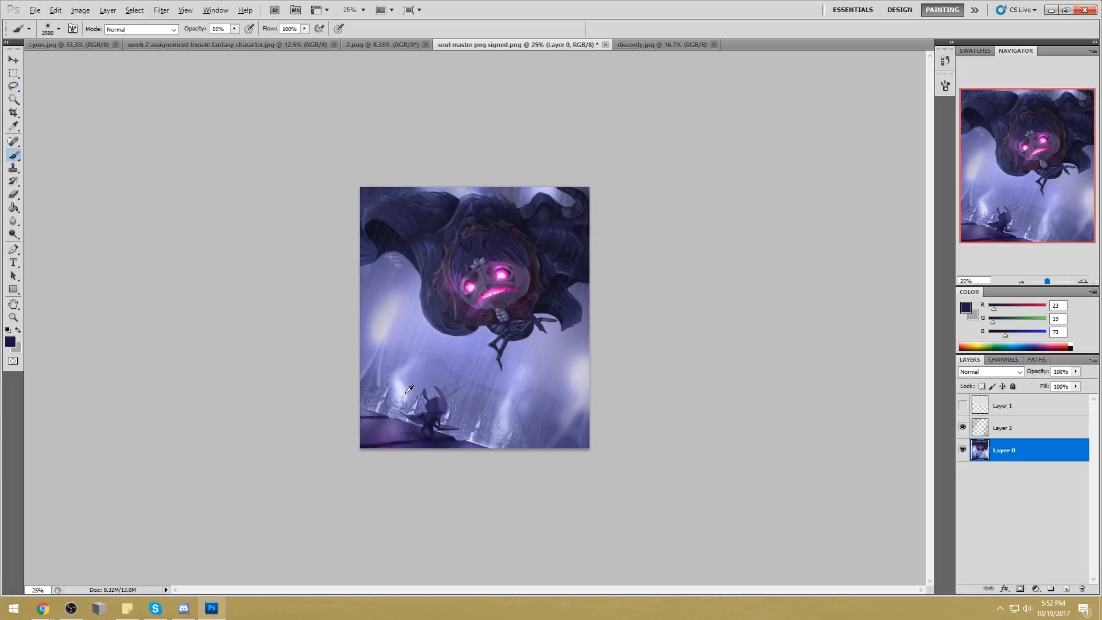
{"action": "left_click", "coordinate": [408, 387], "text": "alt"}
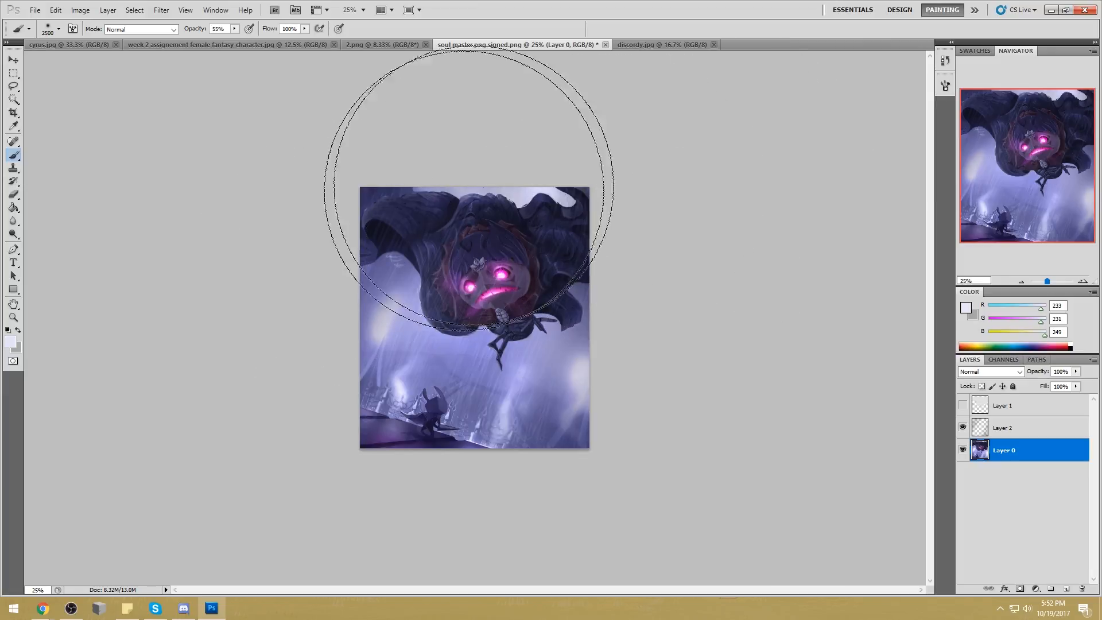
Lasso small patches along the floor's upper edge and sample pale lavender (RGB 232, 231, 249) from the nearby glow for the brush
{"action": "key", "text": "l"}
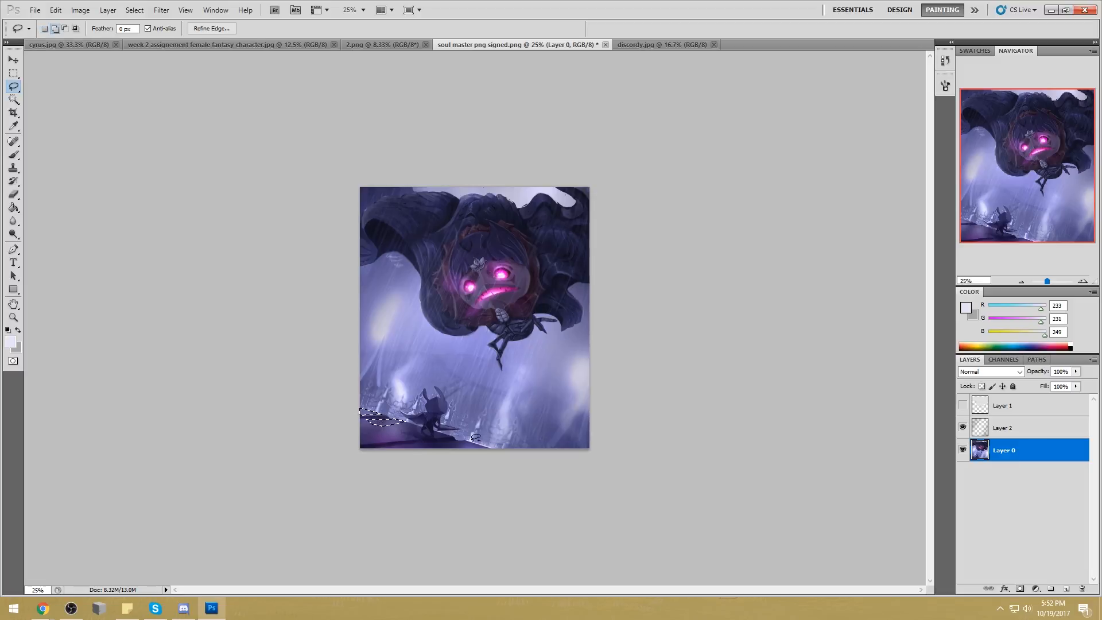
{"action": "key", "text": "shift"}
{"action": "key", "text": "ctrl+d"}
{"action": "key", "text": "b"}
{"action": "left_click", "coordinate": [396, 390], "text": "alt"}
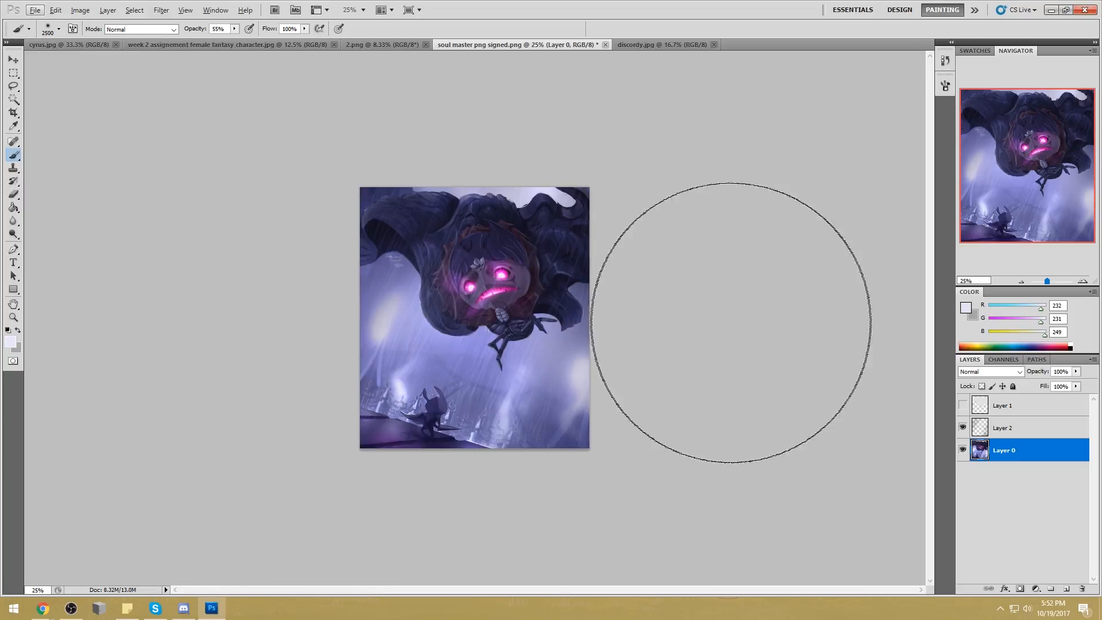
Refine the lasso selection along the floor's edge and set the brush colour to pale blue, RGB 206, 221, 255
{"action": "key", "text": "l"}
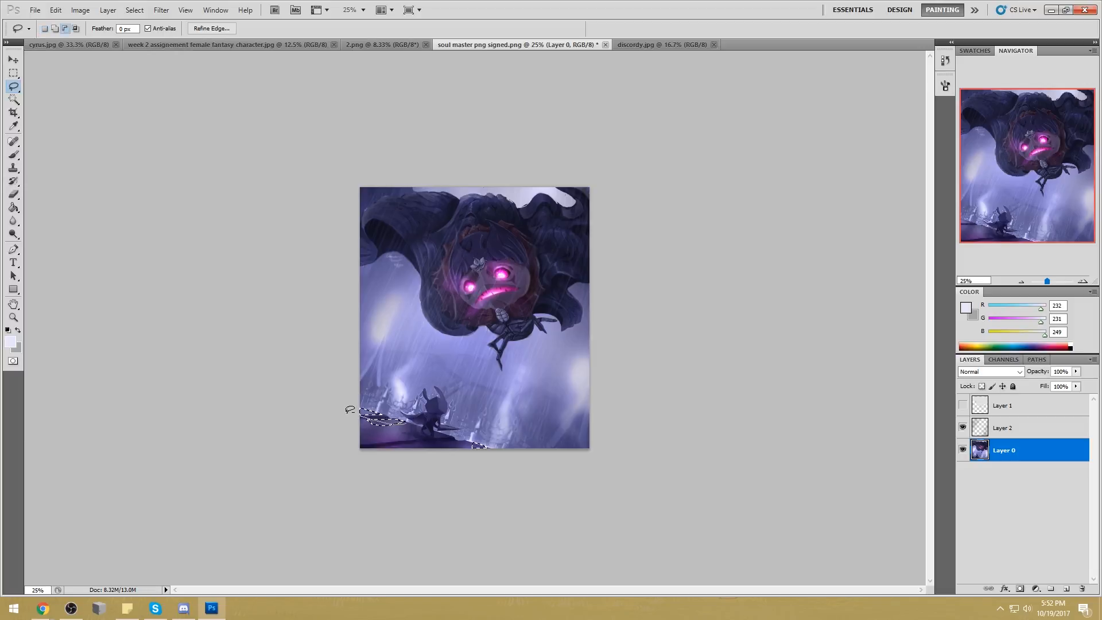
{"action": "key", "text": "ctrl+d"}
{"action": "key", "text": "b"}
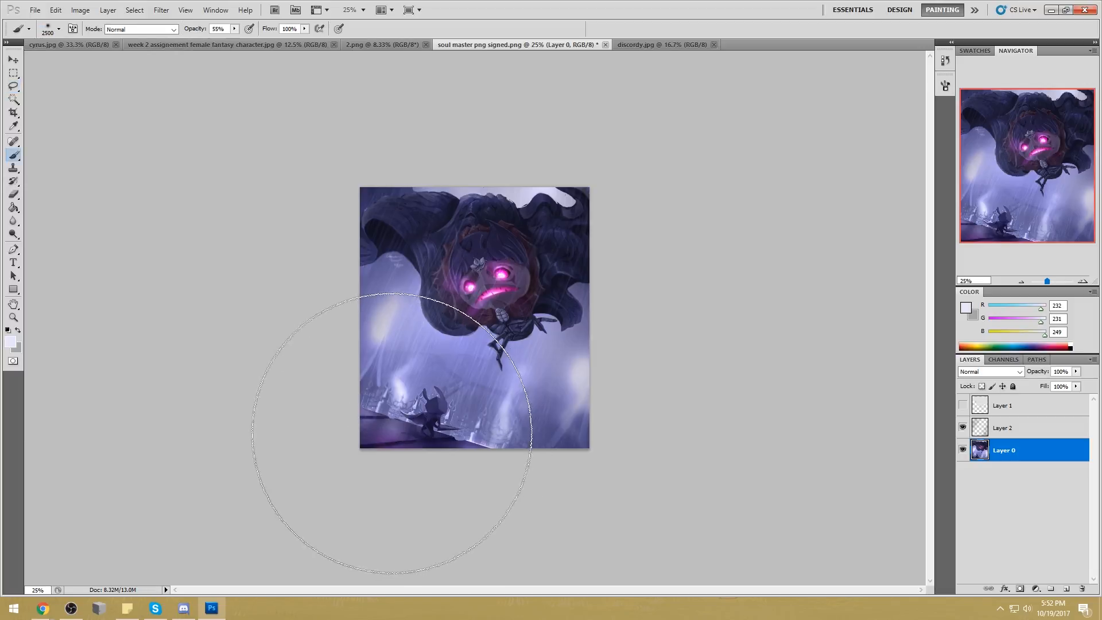
{"action": "left_click", "coordinate": [965, 308]}
{"action": "left_click", "coordinate": [643, 179]}
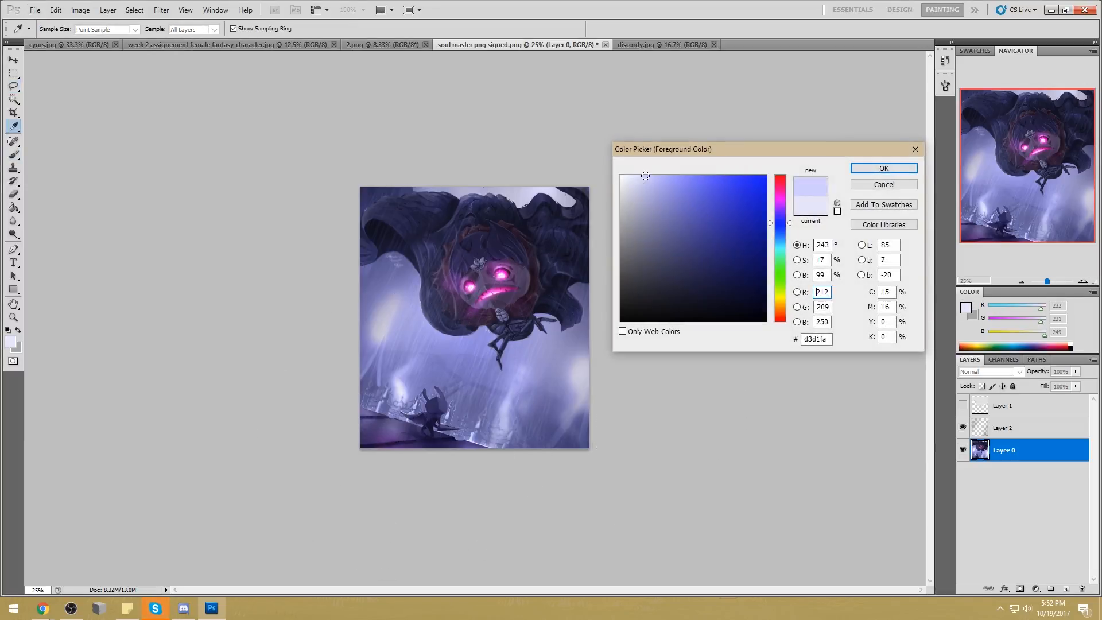
{"action": "left_click", "coordinate": [779, 232]}
{"action": "left_click", "coordinate": [883, 168]}
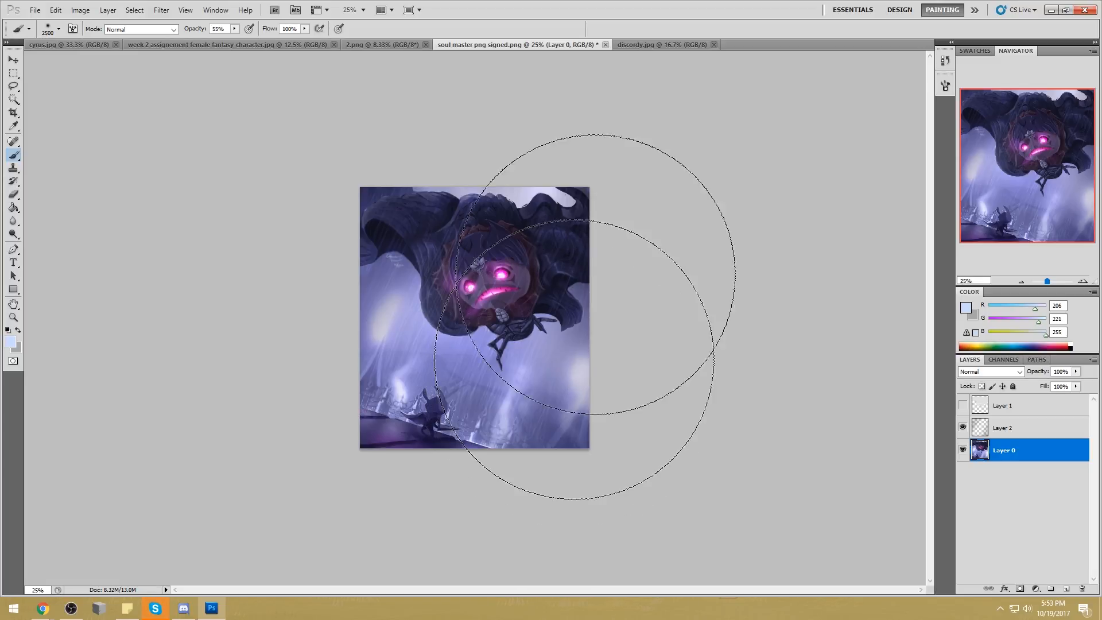
Outline two light beams from the glowing eyes down to the floor with the Polygonal Lasso, and make Layer 2 the active layer
{"action": "key", "text": "l"}
{"action": "right_click", "coordinate": [16, 92]}
{"action": "left_click", "coordinate": [54, 99]}
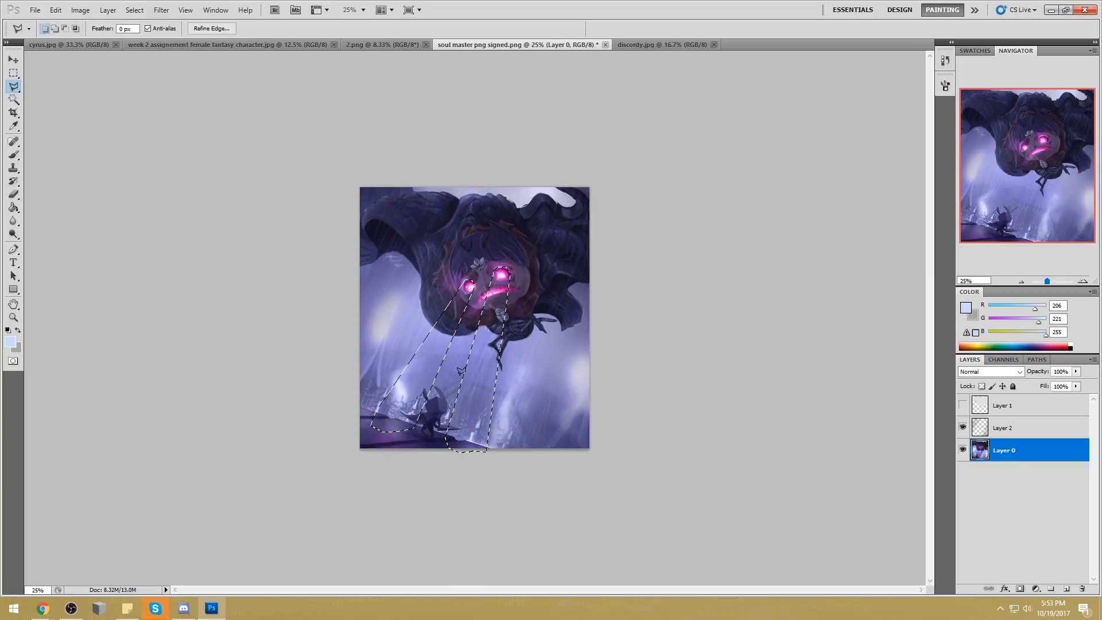
{"action": "right_click", "coordinate": [1036, 432]}
{"action": "key", "text": "Escape"}
{"action": "left_click", "coordinate": [1010, 428]}
Brush both beam selections with pinks sampled from the glowing eye, ending with RGB 254, 186, 254, and deselect
{"action": "key", "text": "b"}
{"action": "left_click", "coordinate": [509, 269], "text": "alt"}
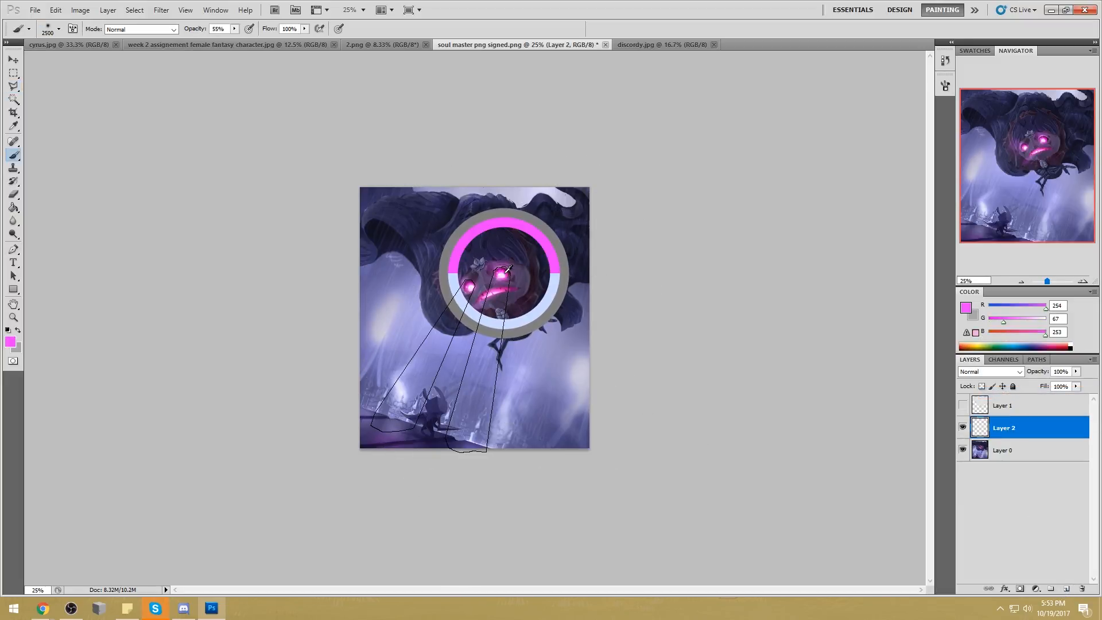
{"action": "mouse_move", "coordinate": [504, 233]}
{"action": "left_mouse_down"}
{"action": "mouse_move", "coordinate": [467, 455]}
{"action": "mouse_move", "coordinate": [467, 283]}
{"action": "mouse_move", "coordinate": [366, 456]}
{"action": "mouse_move", "coordinate": [499, 226]}
{"action": "mouse_move", "coordinate": [505, 246]}
{"action": "mouse_move", "coordinate": [415, 382]}
{"action": "left_mouse_up"}
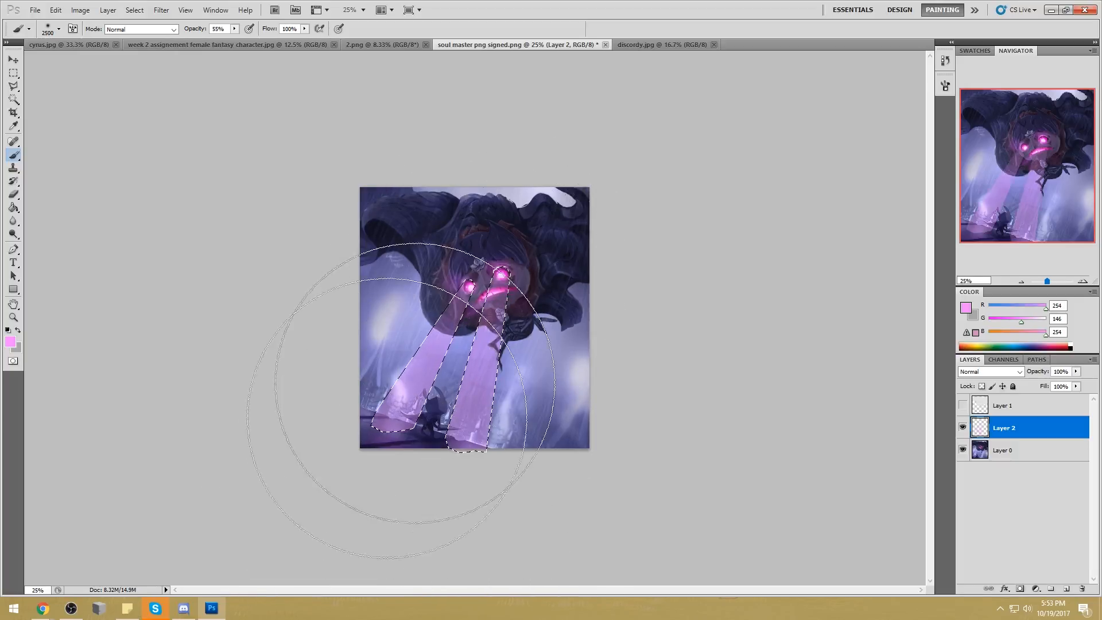
{"action": "left_click", "coordinate": [507, 268], "text": "alt"}
{"action": "mouse_move", "coordinate": [508, 268]}
{"action": "left_mouse_down"}
{"action": "mouse_move", "coordinate": [381, 456]}
{"action": "mouse_move", "coordinate": [519, 248]}
{"action": "mouse_move", "coordinate": [469, 408]}
{"action": "mouse_move", "coordinate": [531, 266]}
{"action": "mouse_move", "coordinate": [552, 277]}
{"action": "left_mouse_up"}
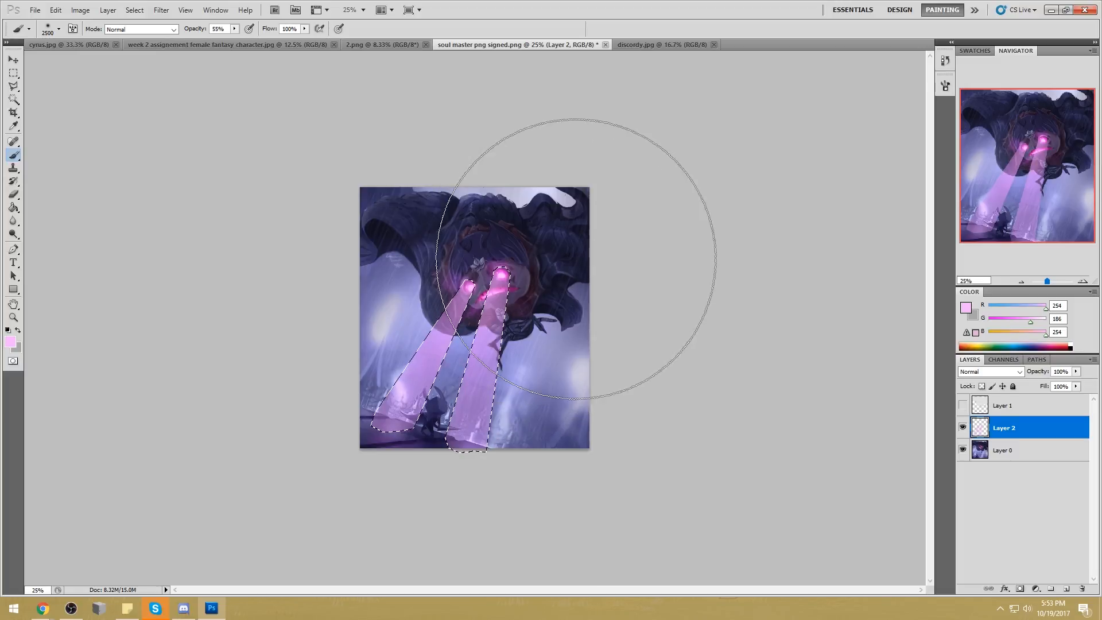
{"action": "key", "text": "m"}
{"action": "right_click", "coordinate": [523, 287]}
{"action": "left_click", "coordinate": [554, 295]}
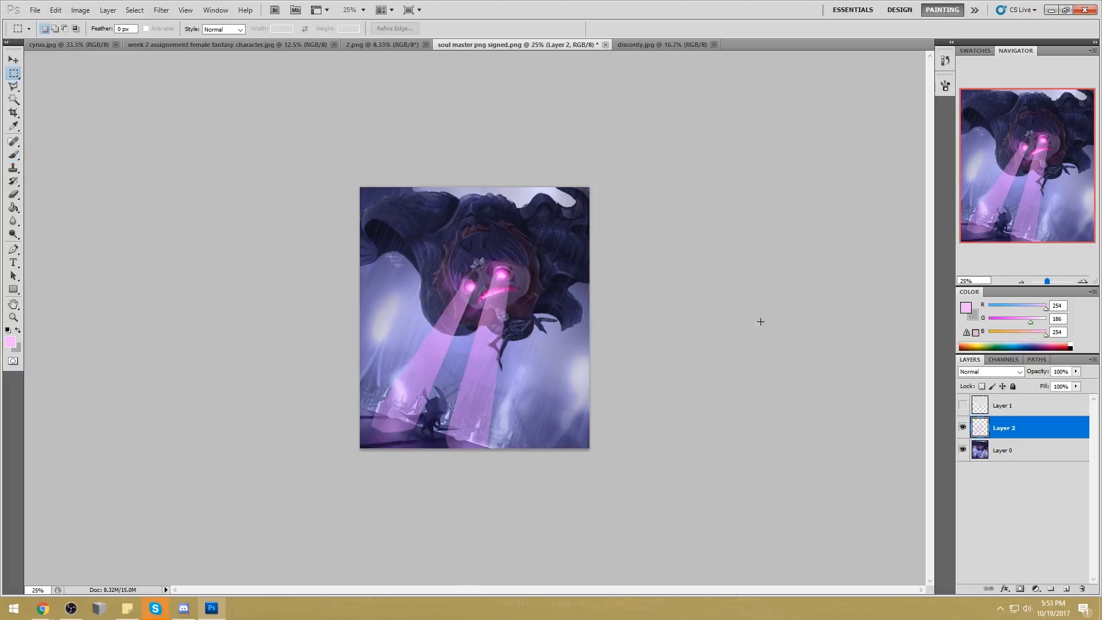
Soften the beams on Layer 2 with a Gaussian Blur of about 17.6 pixels radius
{"action": "left_click", "coordinate": [161, 9]}
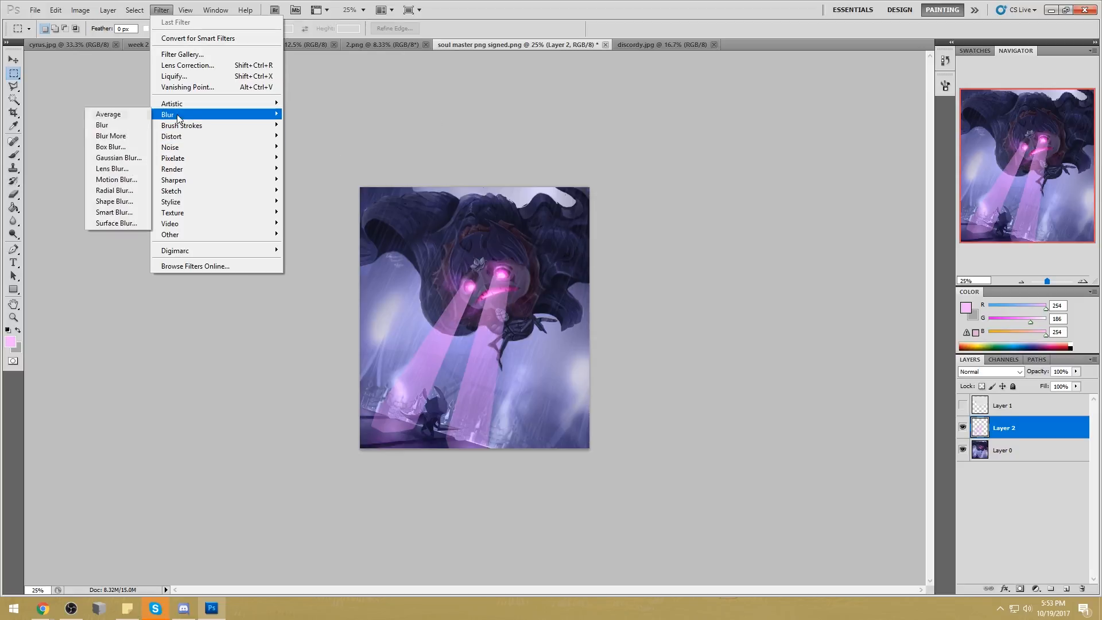
{"action": "left_click", "coordinate": [119, 157]}
{"action": "left_click_drag", "start_coordinate": [744, 339], "coordinate": [740, 337]}
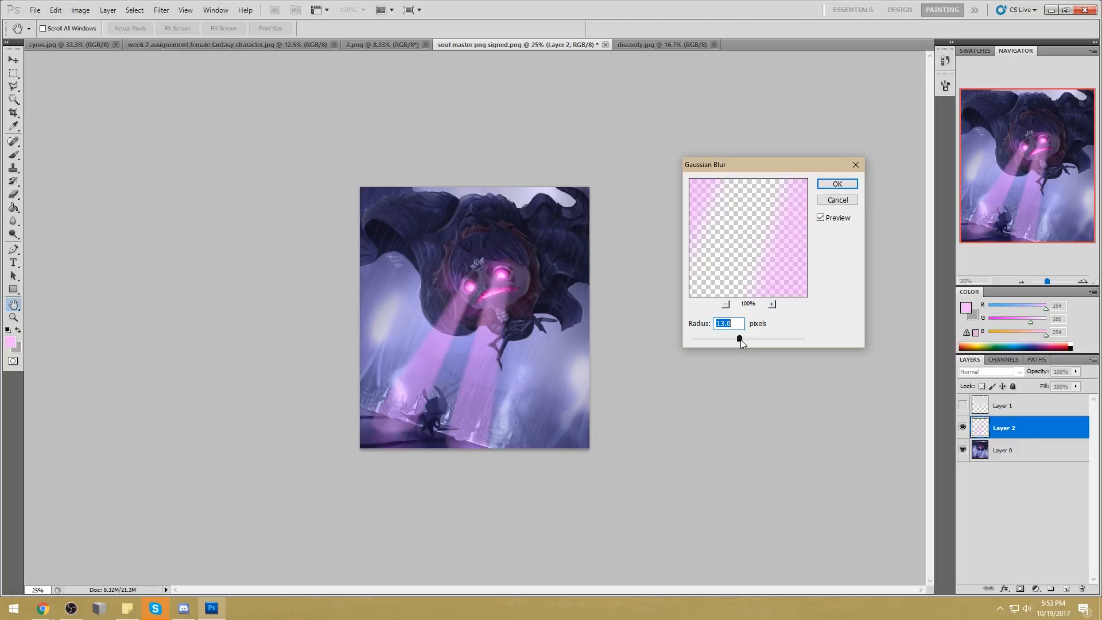
{"action": "left_click_drag", "start_coordinate": [740, 339], "coordinate": [741, 339]}
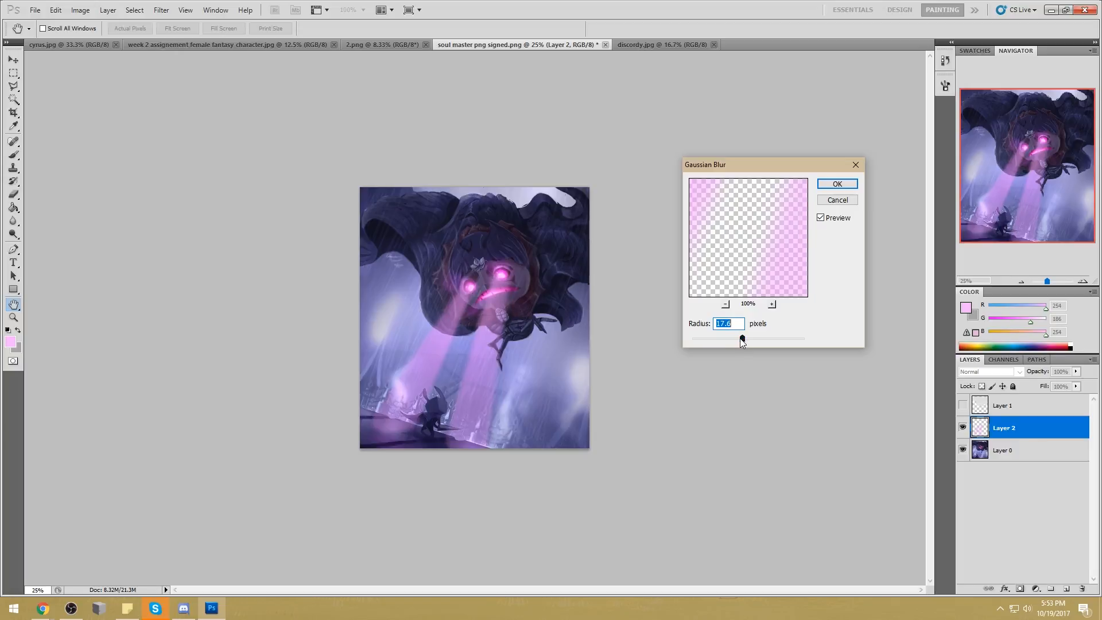
{"action": "left_click", "coordinate": [837, 184]}
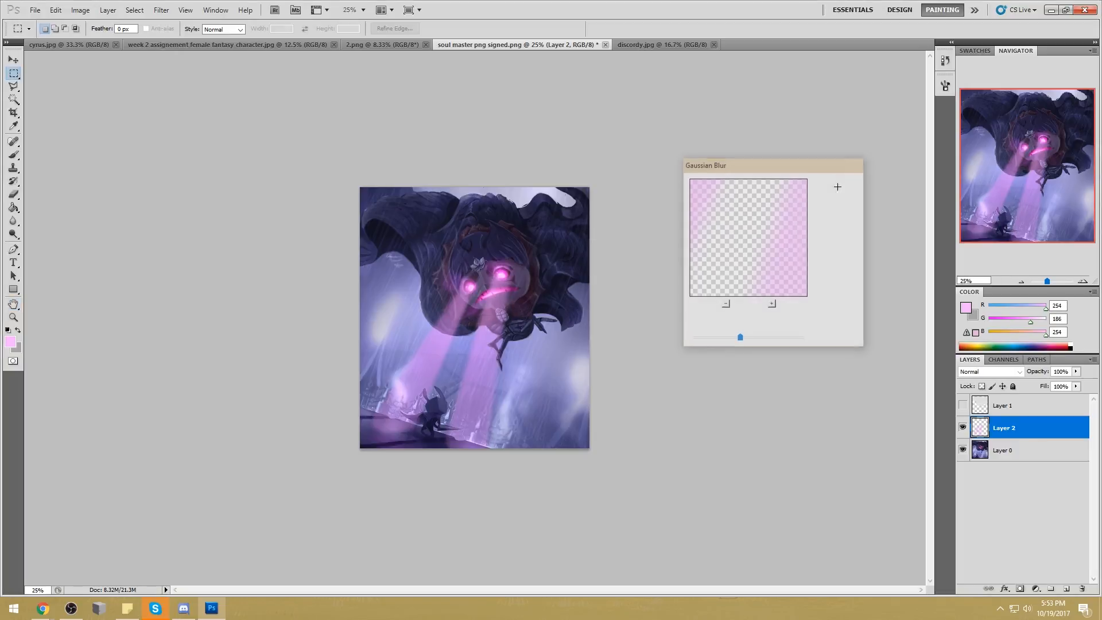
Lower Layer 2's fill to 66% and slightly darken the beams with a Hue/Saturation adjustment
{"action": "left_click_drag", "start_coordinate": [1075, 387], "coordinate": [1057, 397]}
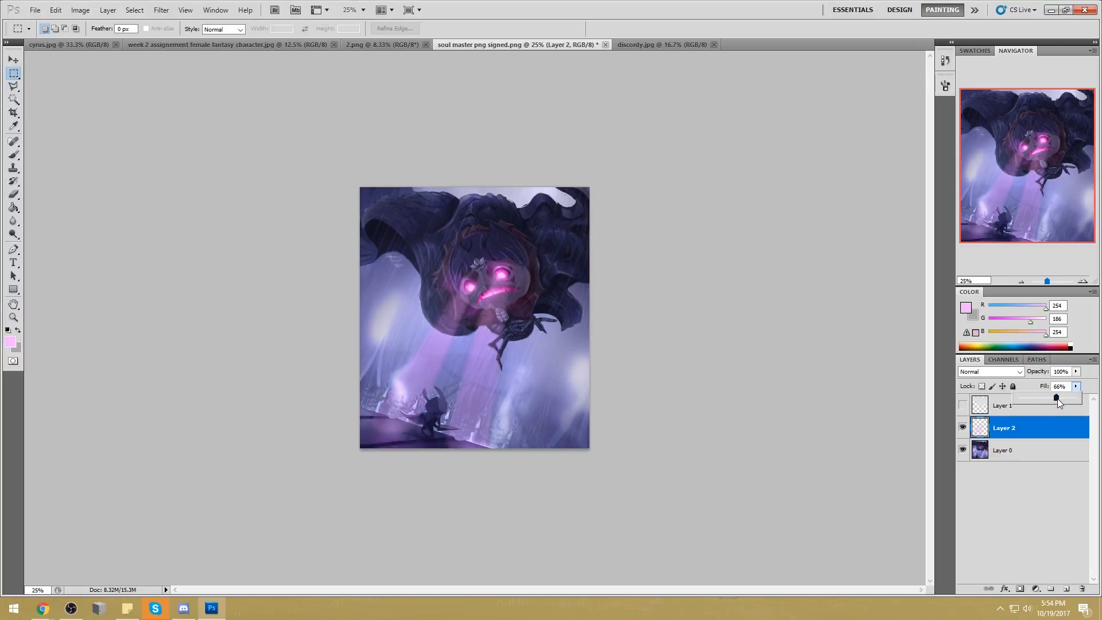
{"action": "key", "text": "i"}
{"action": "key", "text": "ctrl+u"}
{"action": "mouse_move", "coordinate": [852, 391]}
{"action": "left_mouse_down"}
{"action": "mouse_move", "coordinate": [887, 394]}
{"action": "mouse_move", "coordinate": [849, 395]}
{"action": "left_mouse_up"}
{"action": "key", "text": "Return"}
{"action": "key", "text": "m"}
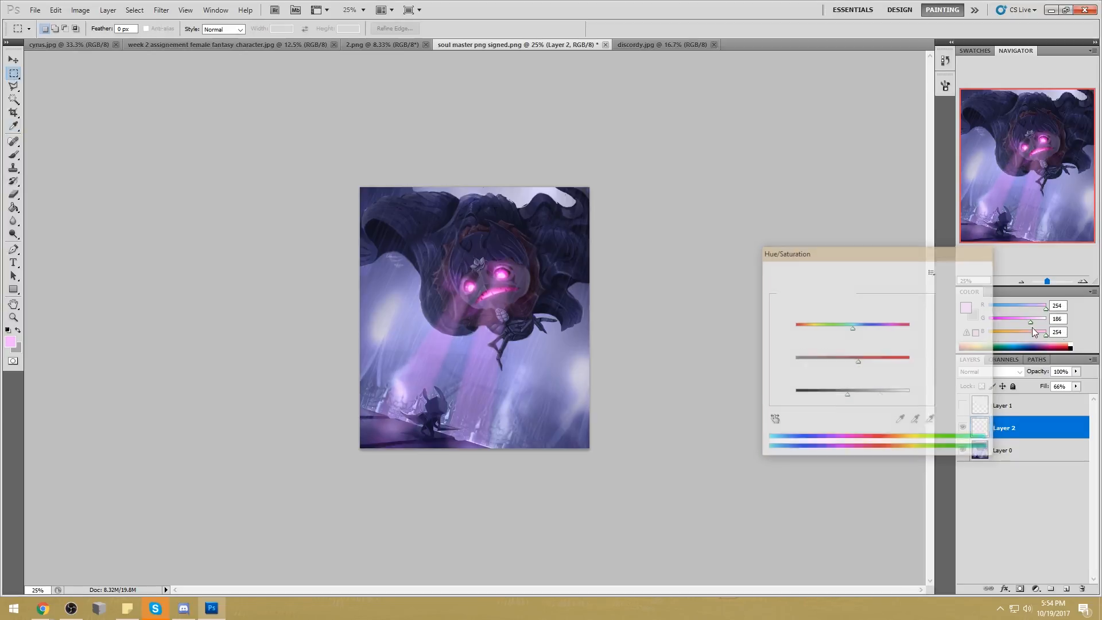
Brighten the beams with a Hue/Saturation lightness of about +16 and set Layer 2's fill to 55%
{"action": "left_click", "coordinate": [1076, 386]}
{"action": "left_click_drag", "start_coordinate": [1071, 397], "coordinate": [1084, 400]}
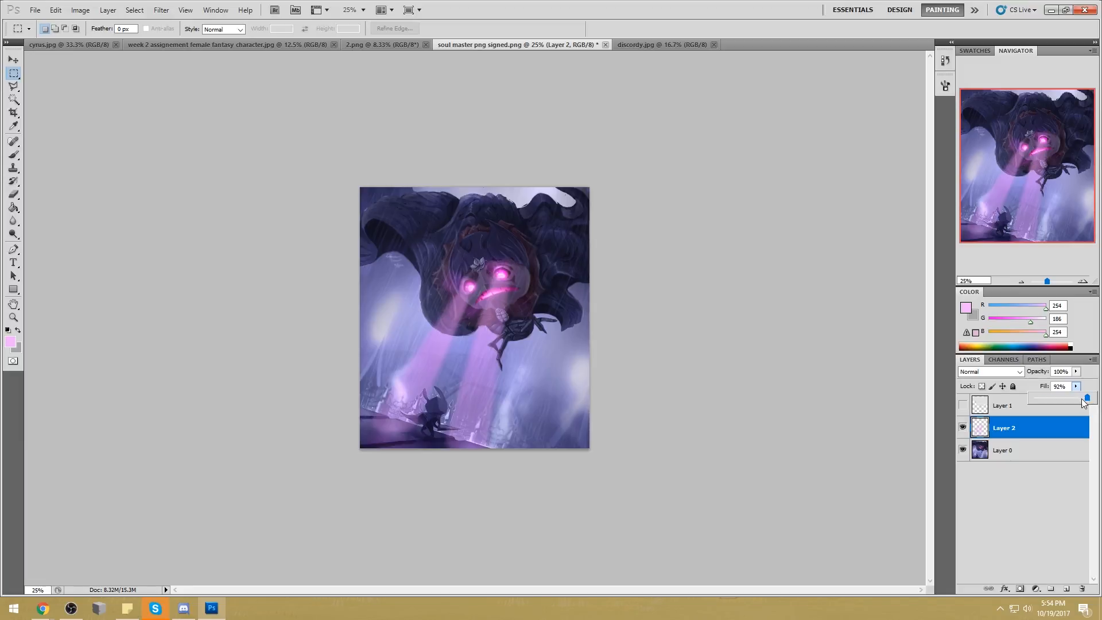
{"action": "key", "text": "ctrl+u"}
{"action": "left_click_drag", "start_coordinate": [852, 395], "coordinate": [864, 400]}
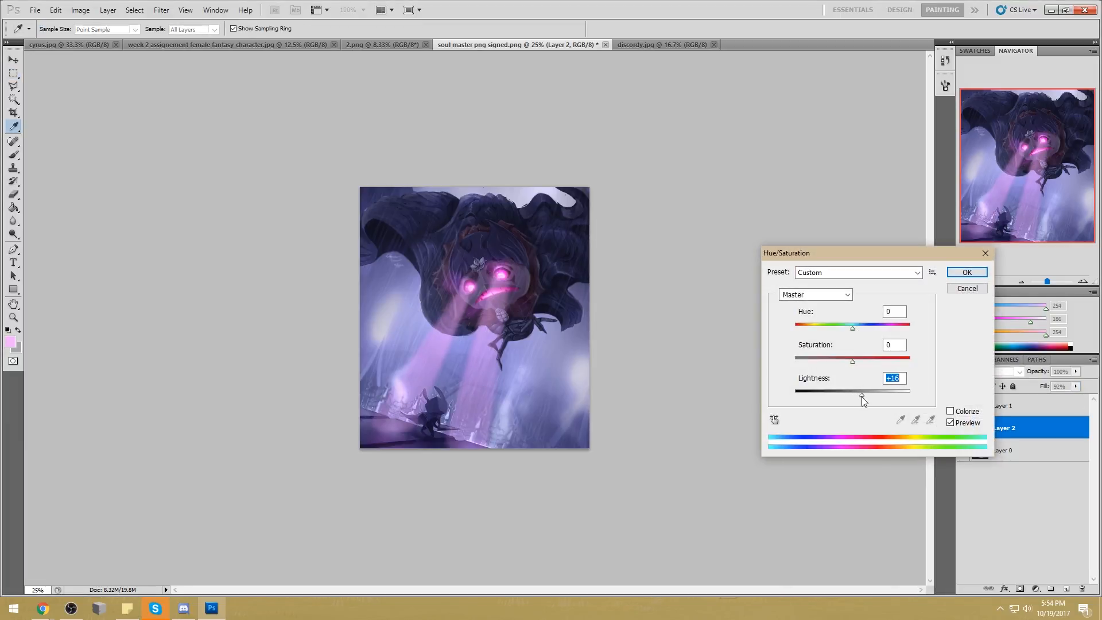
{"action": "left_click", "coordinate": [967, 272]}
{"action": "left_click", "coordinate": [1075, 386]}
{"action": "left_click_drag", "start_coordinate": [1080, 397], "coordinate": [1056, 400]}
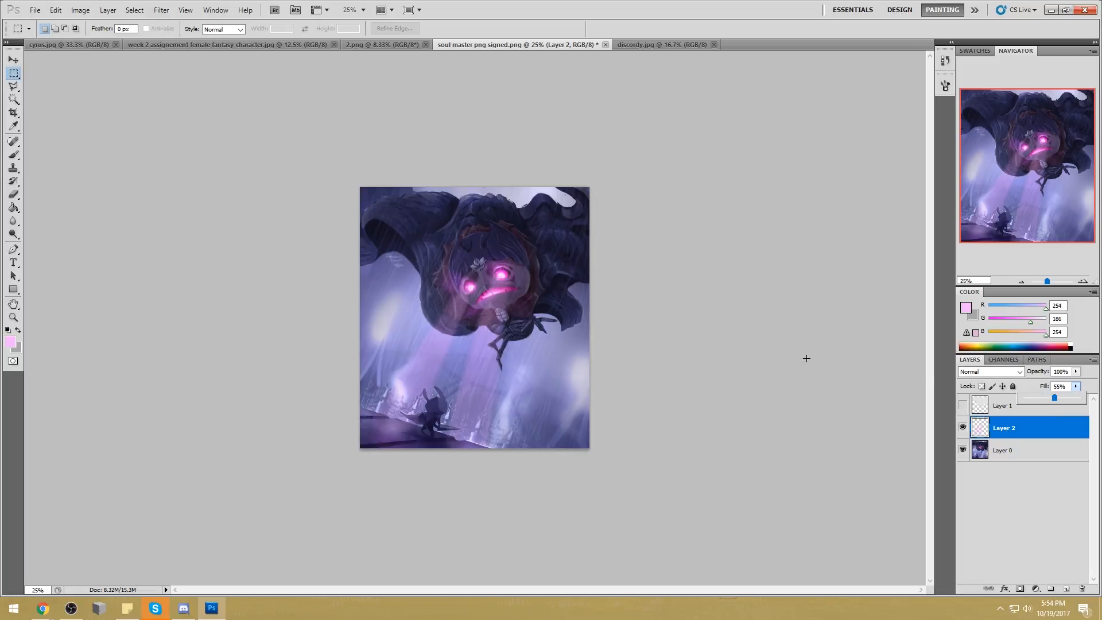
Add a new layer above the beam layer and switch to the freehand Lasso for work on the small knight
{"action": "key", "text": "z"}
{"action": "left_click", "coordinate": [436, 403]}
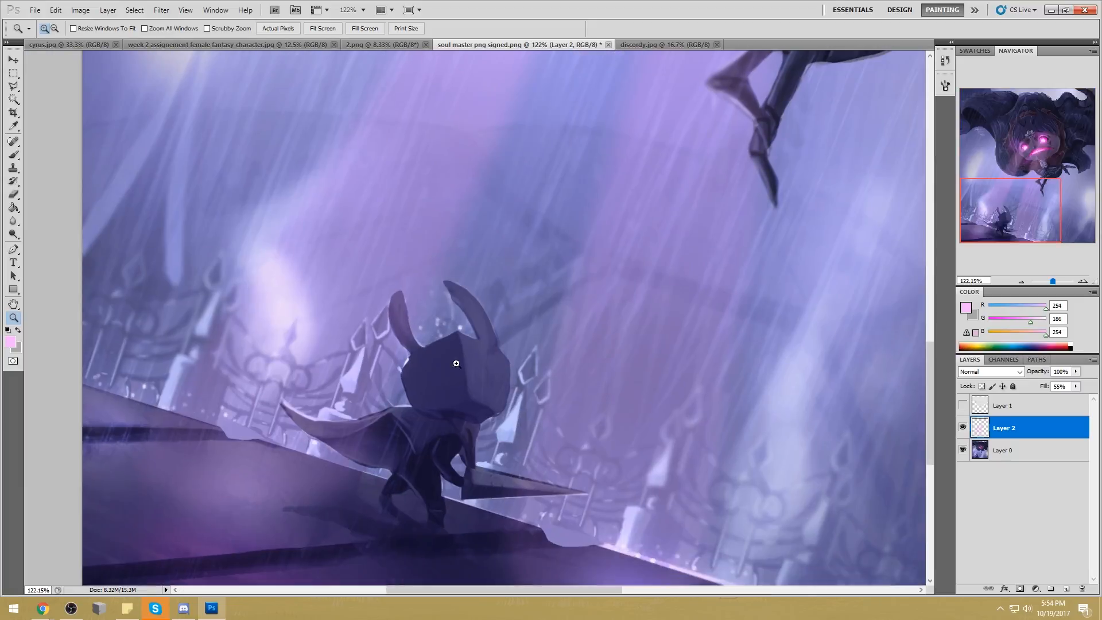
{"action": "key", "text": "l"}
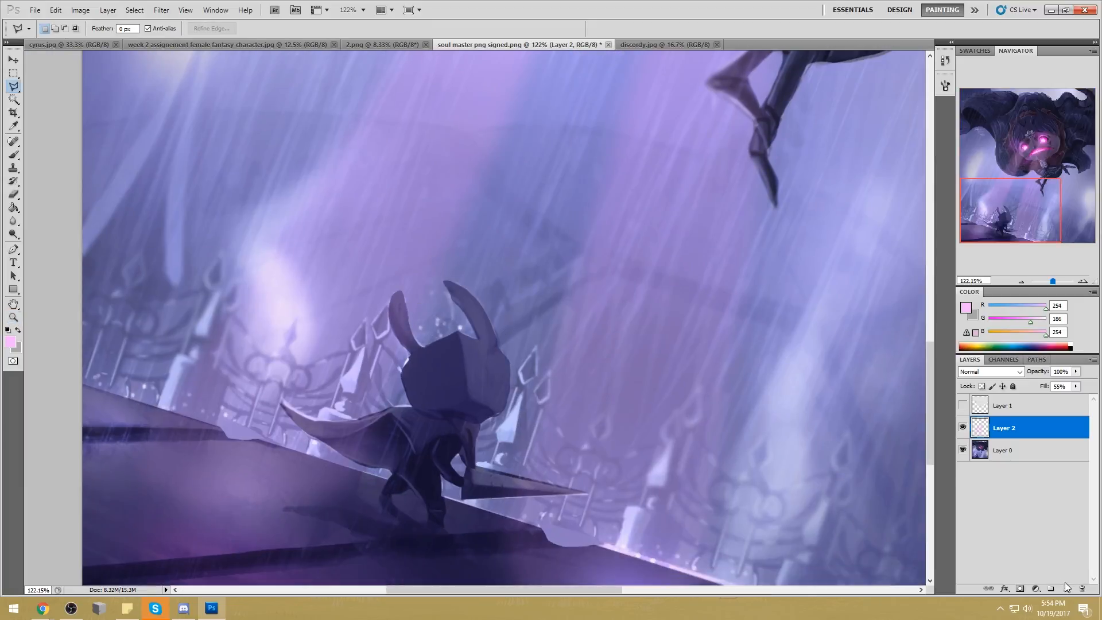
{"action": "left_click", "coordinate": [1065, 586]}
{"action": "right_click", "coordinate": [14, 86]}
{"action": "left_click", "coordinate": [41, 85]}
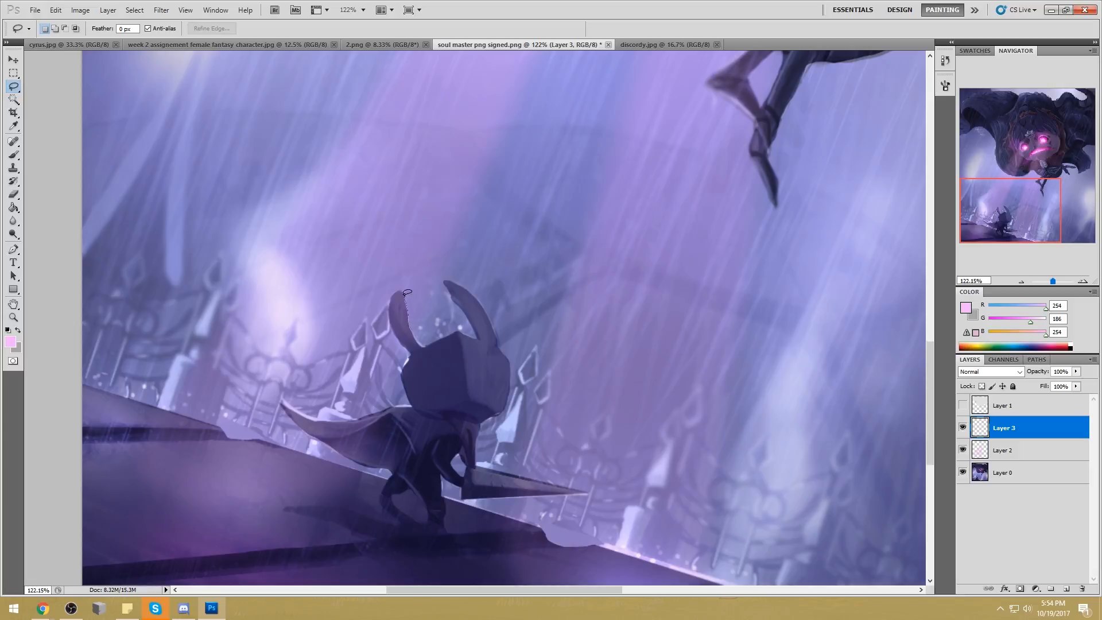
Lasso the light-facing edges of the small knight's left horn, head and cape as one combined selection
{"action": "left_click_drag", "start_coordinate": [411, 325], "coordinate": [408, 320]}
{"action": "key", "text": "shift"}
{"action": "mouse_move", "coordinate": [351, 411]}
{"action": "left_mouse_down"}
{"action": "mouse_move", "coordinate": [308, 422]}
{"action": "mouse_move", "coordinate": [282, 399]}
{"action": "mouse_move", "coordinate": [342, 418]}
{"action": "left_mouse_up"}
{"action": "key", "text": "shift"}
{"action": "mouse_move", "coordinate": [422, 347]}
{"action": "left_mouse_down"}
{"action": "mouse_move", "coordinate": [455, 334]}
{"action": "mouse_move", "coordinate": [414, 353]}
{"action": "mouse_move", "coordinate": [405, 374]}
{"action": "mouse_move", "coordinate": [415, 351]}
{"action": "left_mouse_up"}
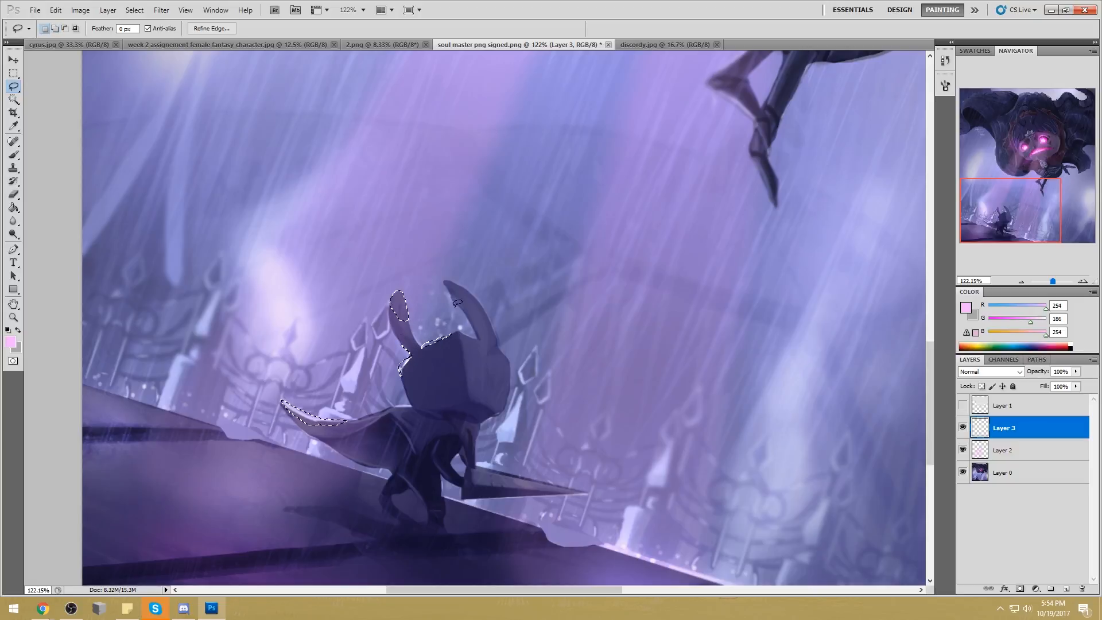
Set the foreground colour to pale pink #ffcbff and brush highlights onto the knight's selected edges on Layer 3
{"action": "key", "text": "ctrl+0"}
{"action": "key", "text": "i"}
{"action": "left_click", "coordinate": [525, 232]}
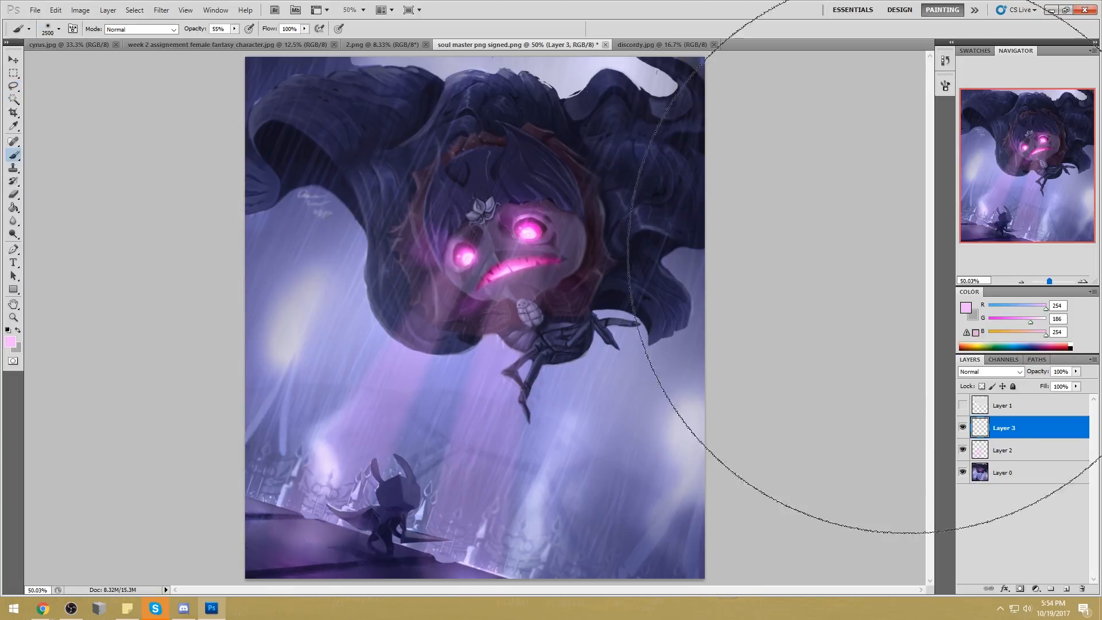
{"action": "left_click", "coordinate": [10, 342]}
{"action": "left_click", "coordinate": [649, 175]}
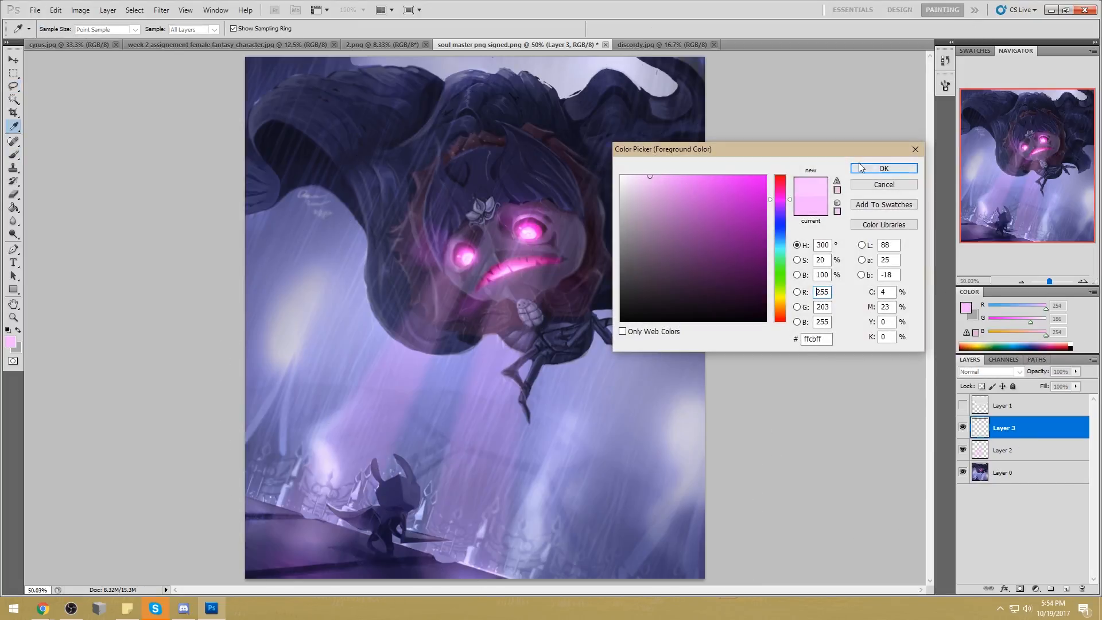
{"action": "left_click", "coordinate": [883, 168]}
{"action": "key", "text": "b"}
{"action": "mouse_move", "coordinate": [366, 484]}
{"action": "left_mouse_down"}
{"action": "mouse_move", "coordinate": [335, 477]}
{"action": "mouse_move", "coordinate": [437, 455]}
{"action": "left_mouse_up"}
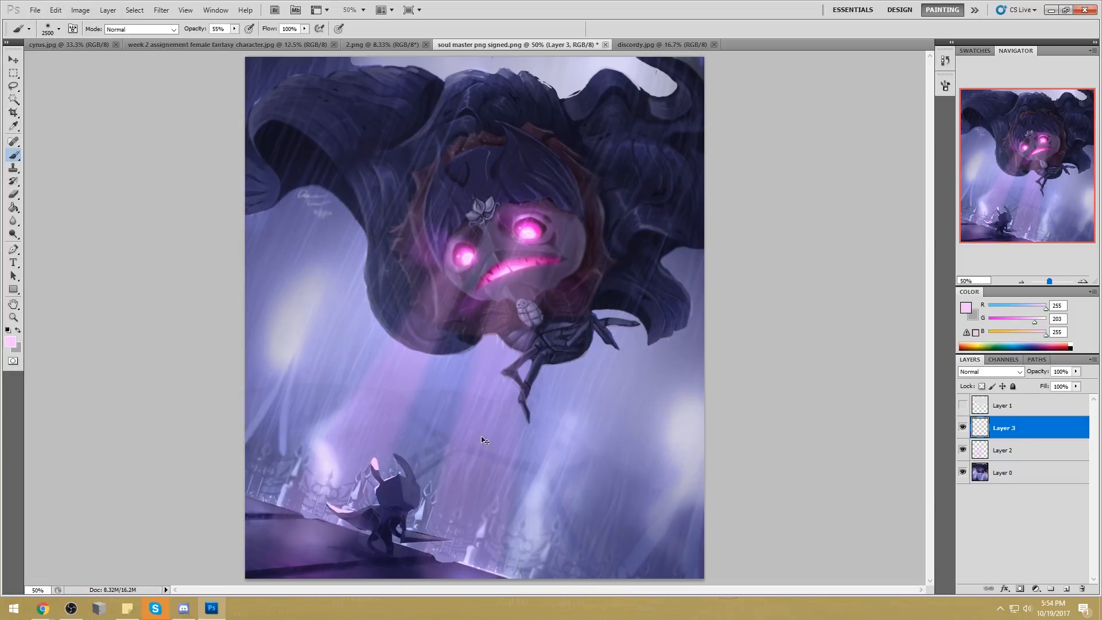
Deselect the lassoed edges of the small knight
{"action": "key", "text": "ctrl+minus"}
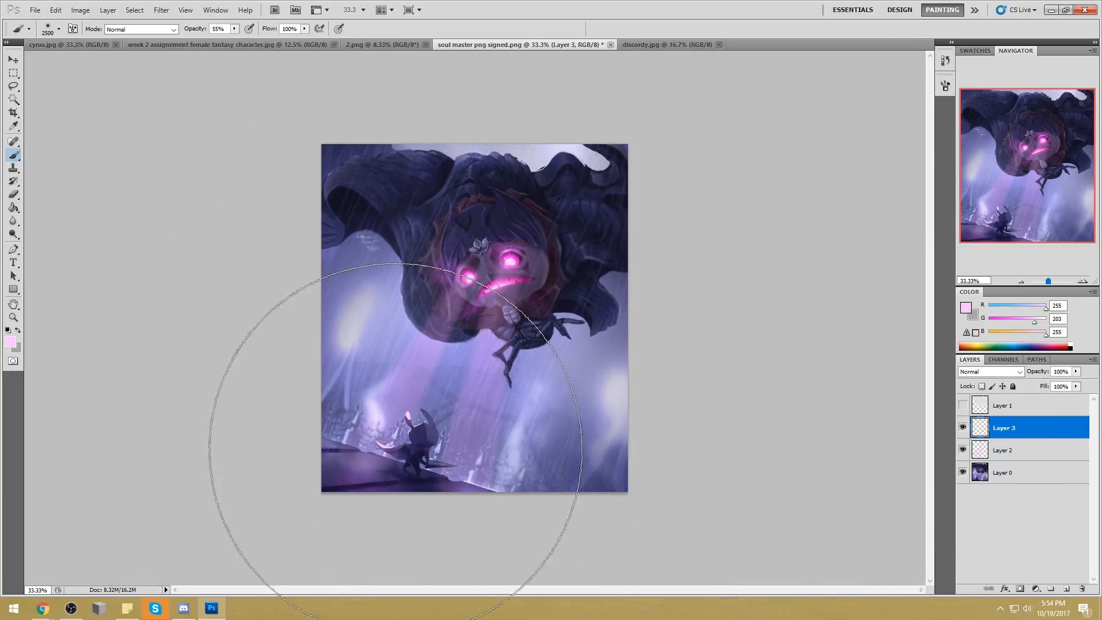
{"action": "key", "text": "m"}
{"action": "right_click", "coordinate": [522, 309]}
{"action": "left_click", "coordinate": [548, 316]}
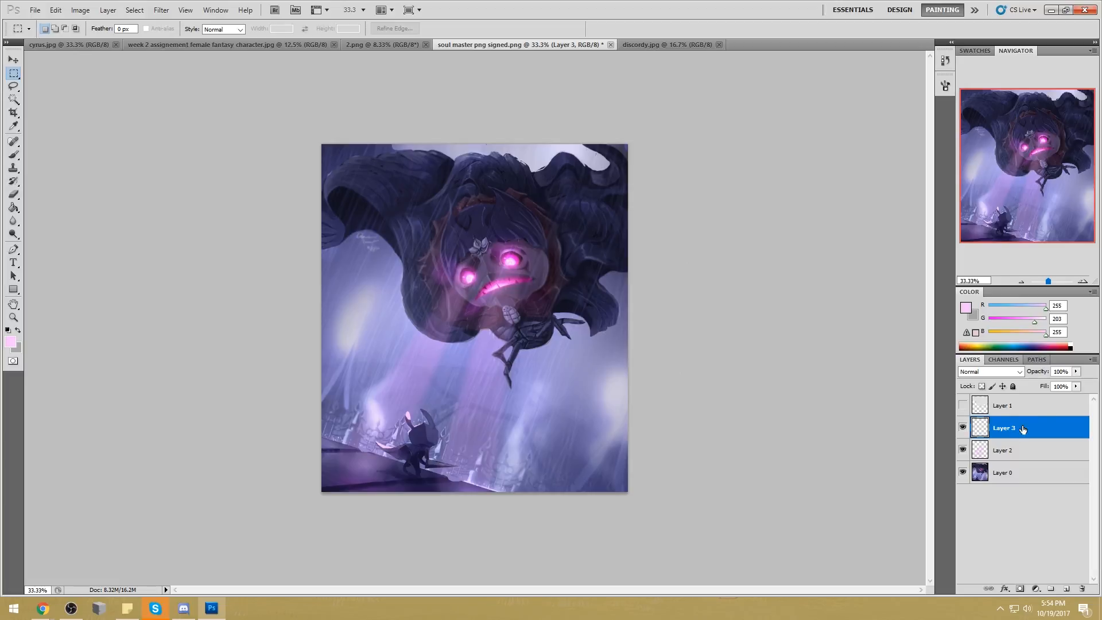
{"action": "left_click", "coordinate": [1011, 451]}
{"action": "key", "text": "ctrl+u"}
{"action": "left_click_drag", "start_coordinate": [852, 360], "coordinate": [880, 362]}
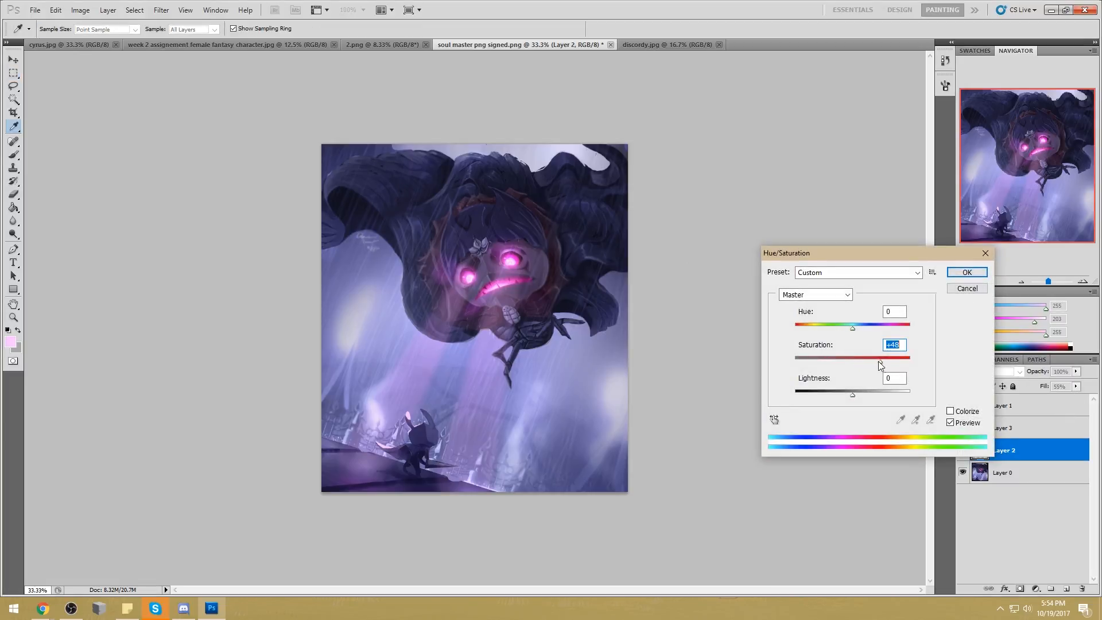
{"action": "mouse_move", "coordinate": [857, 332]}
{"action": "left_mouse_down"}
{"action": "mouse_move", "coordinate": [916, 339]}
{"action": "mouse_move", "coordinate": [852, 322]}
{"action": "left_mouse_up"}
{"action": "left_click", "coordinate": [963, 288]}
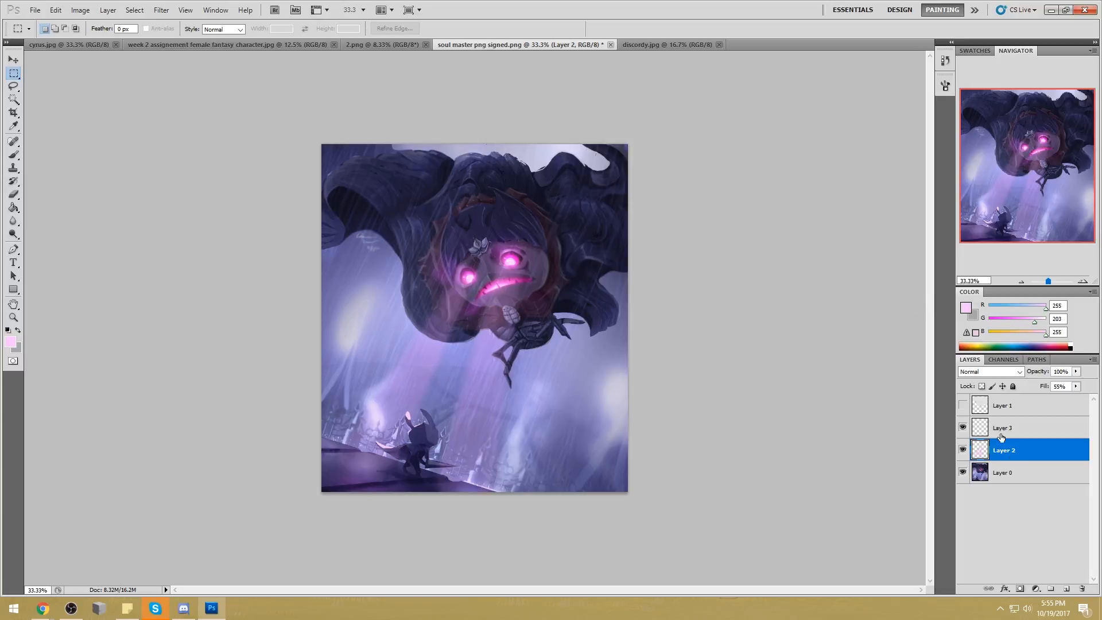
Raise the Hue/Saturation lightness and saturation of the knight's highlights on Layer 3
{"action": "left_click", "coordinate": [1031, 432]}
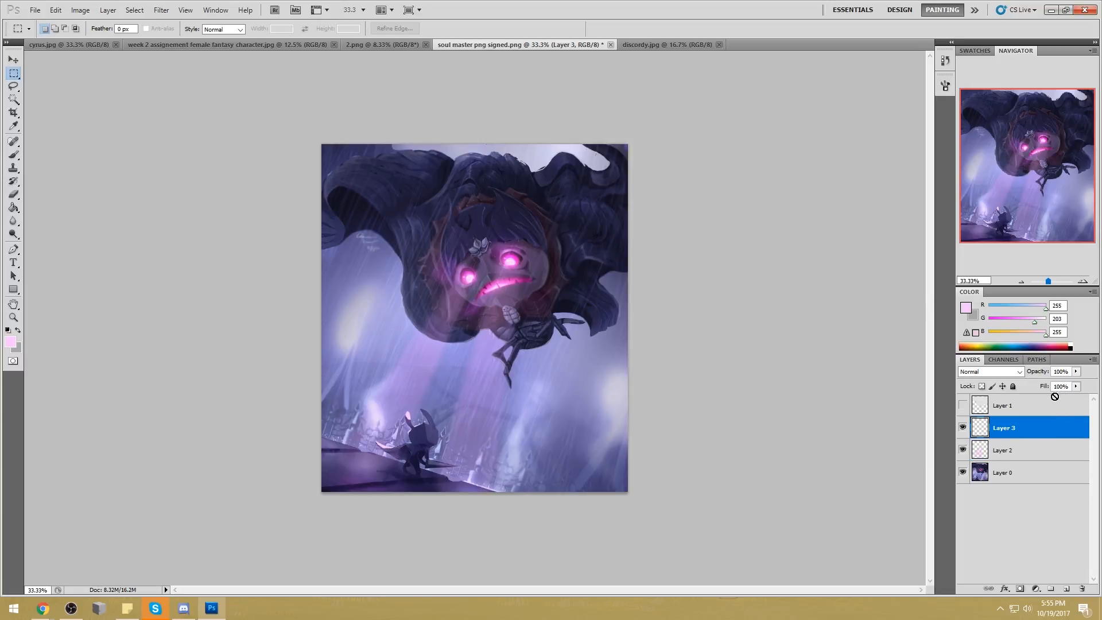
{"action": "key", "text": "ctrl+u"}
{"action": "left_click_drag", "start_coordinate": [852, 392], "coordinate": [886, 396]}
{"action": "left_click_drag", "start_coordinate": [853, 361], "coordinate": [882, 395]}
{"action": "left_click", "coordinate": [967, 273]}
Set up a small hard round brush below 10 px at 18% opacity, with pale pink sampled from the knight's highlights
{"action": "key", "text": "z"}
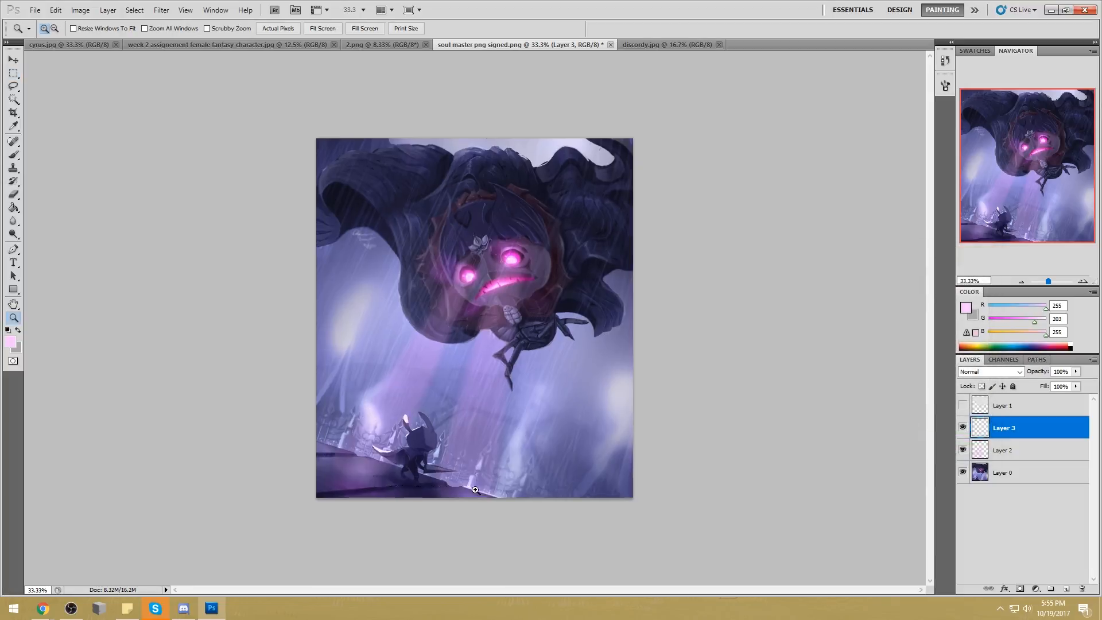
{"action": "left_click_drag", "start_coordinate": [478, 494], "coordinate": [342, 389]}
{"action": "key", "text": "b"}
{"action": "right_click", "coordinate": [494, 201]}
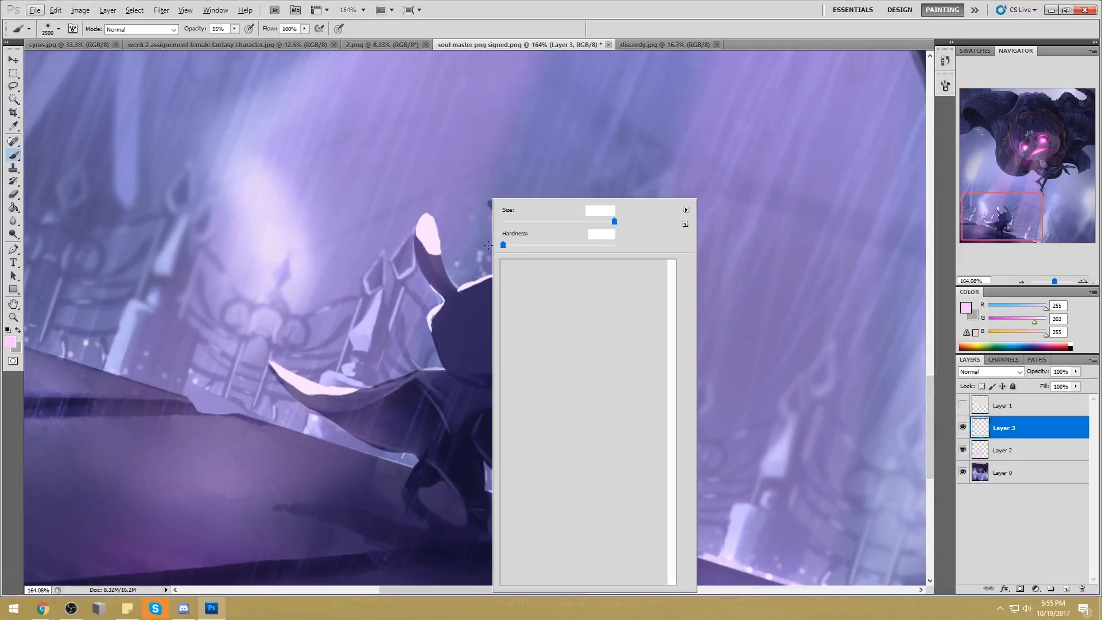
{"action": "left_click", "coordinate": [509, 433]}
{"action": "key", "text": "Return"}
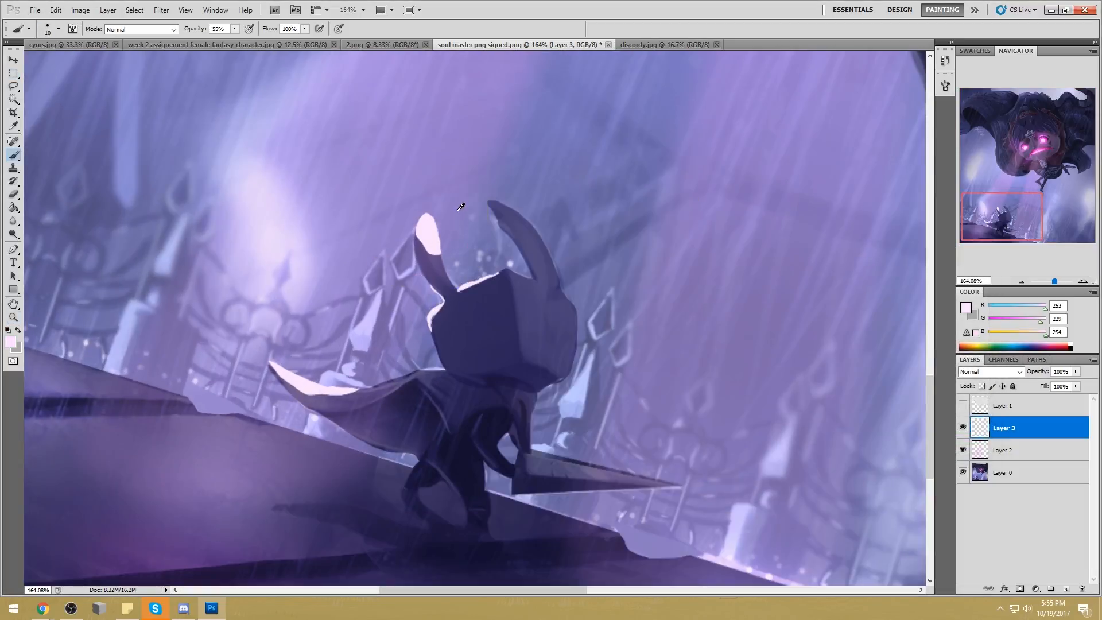
{"action": "key", "text": "ctrl+z"}
{"action": "left_click", "coordinate": [234, 29]}
{"action": "left_click", "coordinate": [214, 39]}
{"action": "left_click", "coordinate": [467, 184]}
{"action": "key", "text": "bracketleft"}
{"action": "key", "text": "bracketleft"}
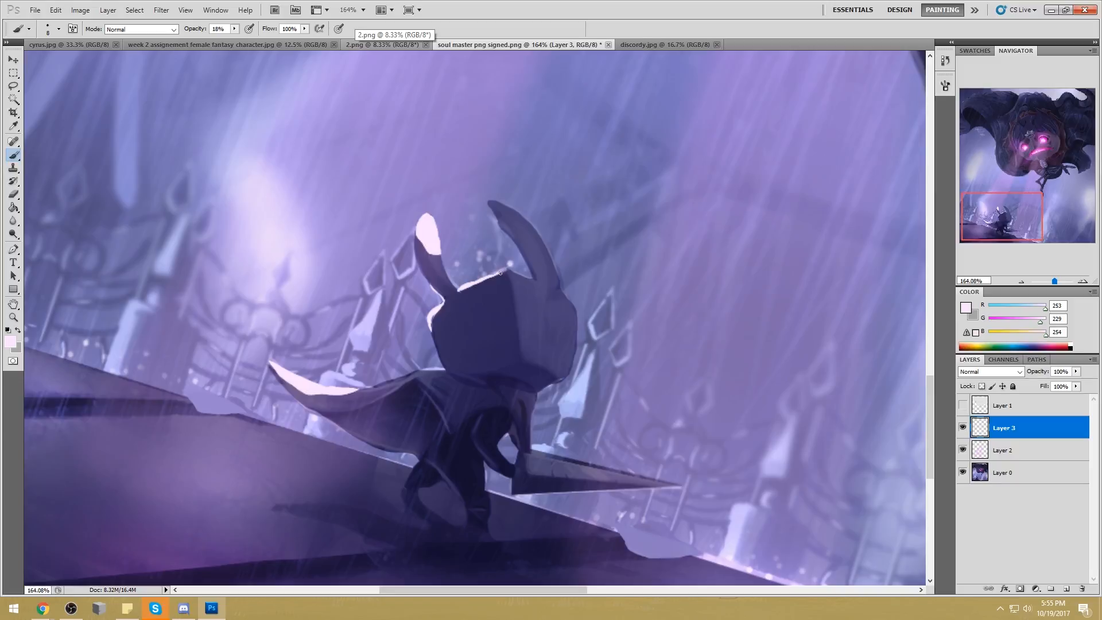
Stroke the inner edge of the knight's right horn, switching to the 7 px hard round brush and shrinking it to 4 px
{"action": "left_click_drag", "start_coordinate": [510, 229], "coordinate": [529, 256]}
{"action": "right_click", "coordinate": [550, 199]}
{"action": "left_click", "coordinate": [653, 342]}
{"action": "key", "text": "Return"}
{"action": "key", "text": "bracketleft"}
{"action": "key", "text": "bracketleft"}
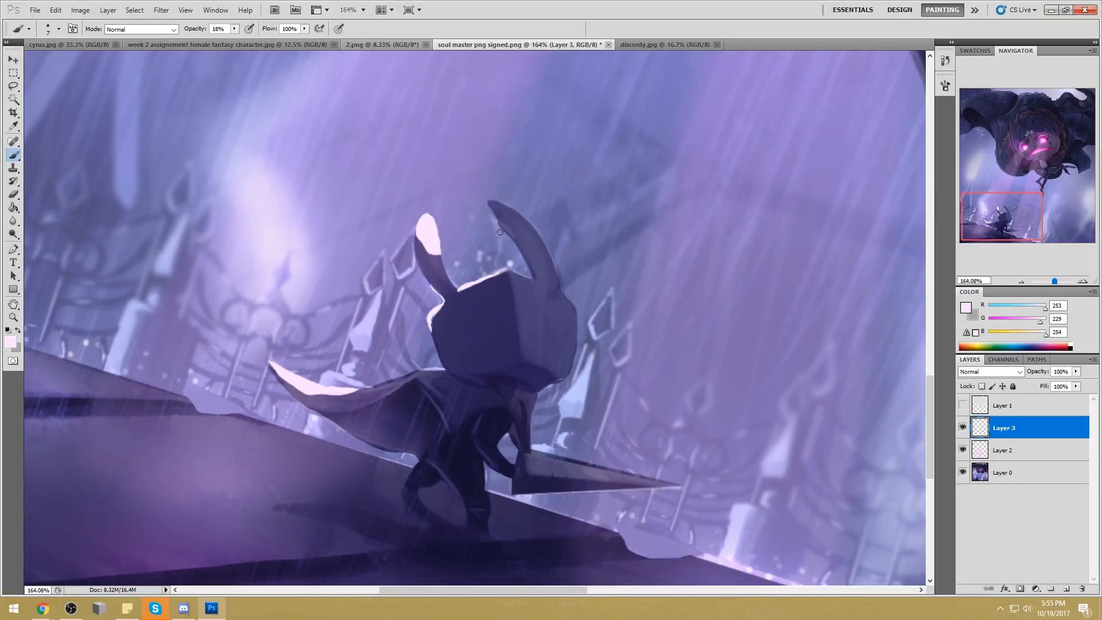
{"action": "left_click_drag", "start_coordinate": [503, 231], "coordinate": [519, 251]}
{"action": "mouse_move", "coordinate": [230, 44]}
{"action": "left_mouse_down"}
{"action": "mouse_move", "coordinate": [260, 30]}
{"action": "mouse_move", "coordinate": [235, 29]}
{"action": "mouse_move", "coordinate": [638, 47]}
{"action": "left_mouse_up"}
{"action": "left_click", "coordinate": [435, 43]}
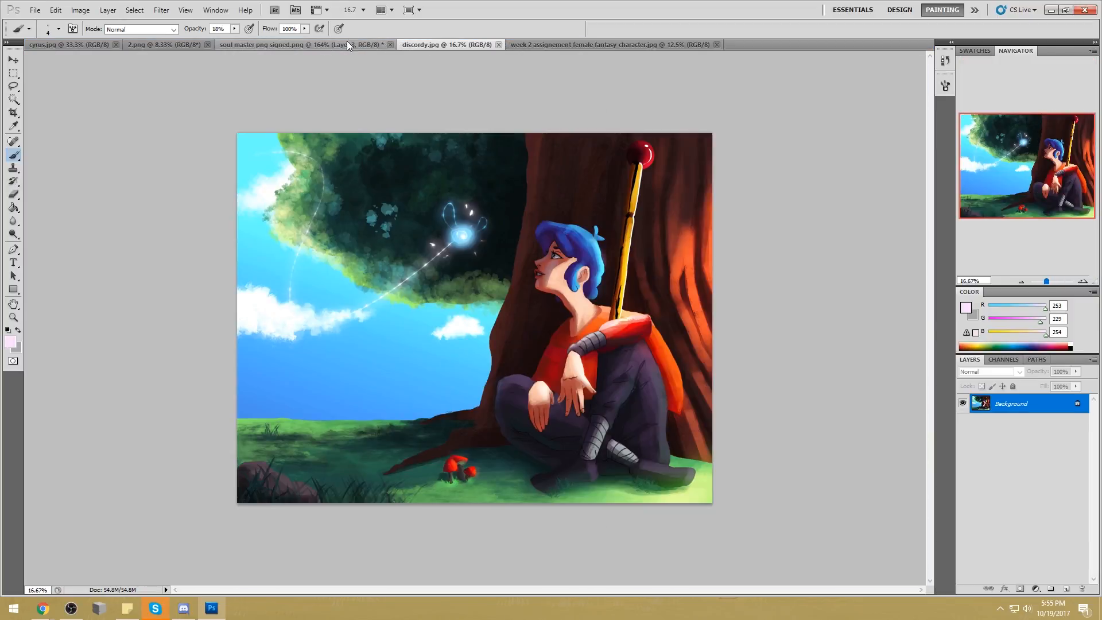
{"action": "left_click", "coordinate": [346, 45]}
Set the brush opacity to 100% and retry the pale pink highlight on the right horn's inner edge, undoing unwanted strokes
{"action": "left_click_drag", "start_coordinate": [234, 28], "coordinate": [283, 39]}
{"action": "left_click_drag", "start_coordinate": [499, 225], "coordinate": [526, 262]}
{"action": "key", "text": "ctrl+z"}
{"action": "key", "text": "ctrl+z"}
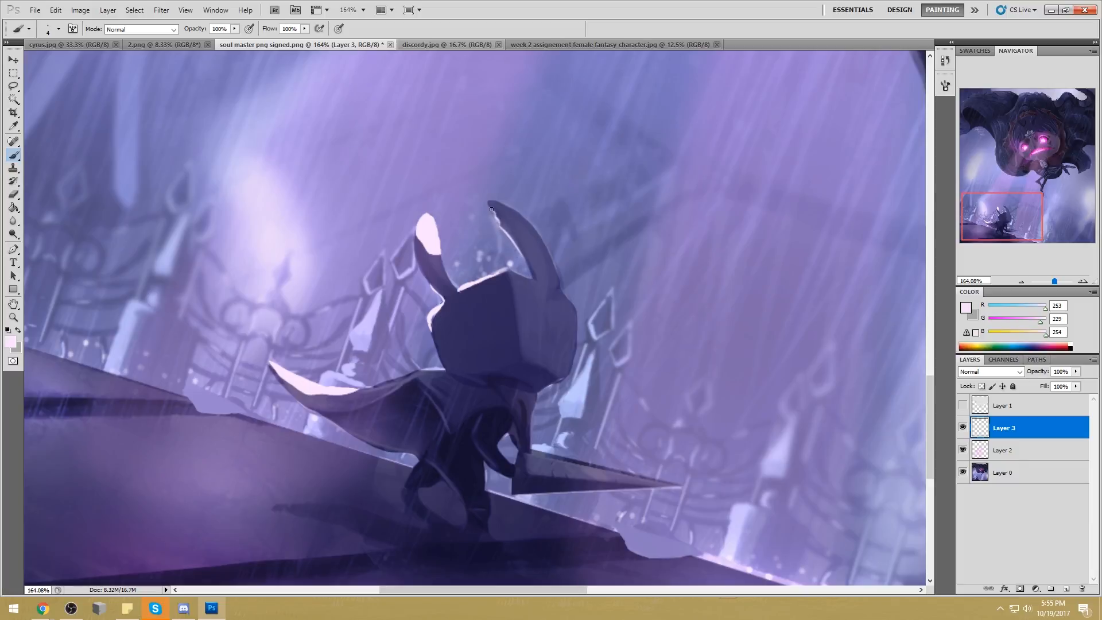
{"action": "key", "text": "ctrl+z"}
{"action": "key", "text": "ctrl+0"}
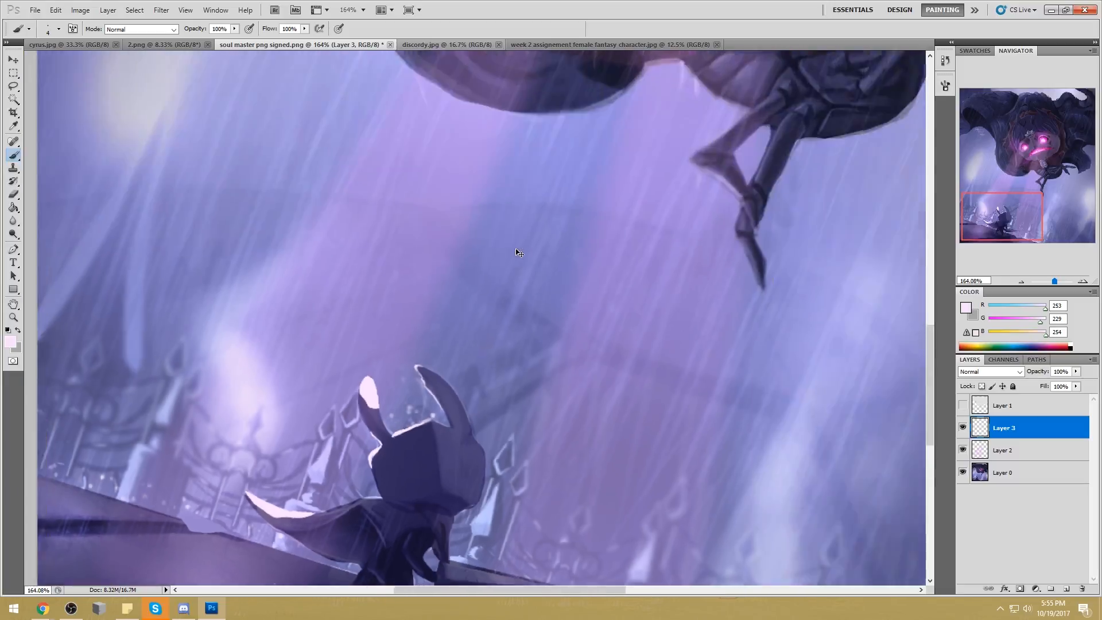
Set the Eraser to a small hard round tip with 100% opacity and a higher flow for trimming the knight's highlights
{"action": "key", "text": "e"}
{"action": "right_click", "coordinate": [486, 509]}
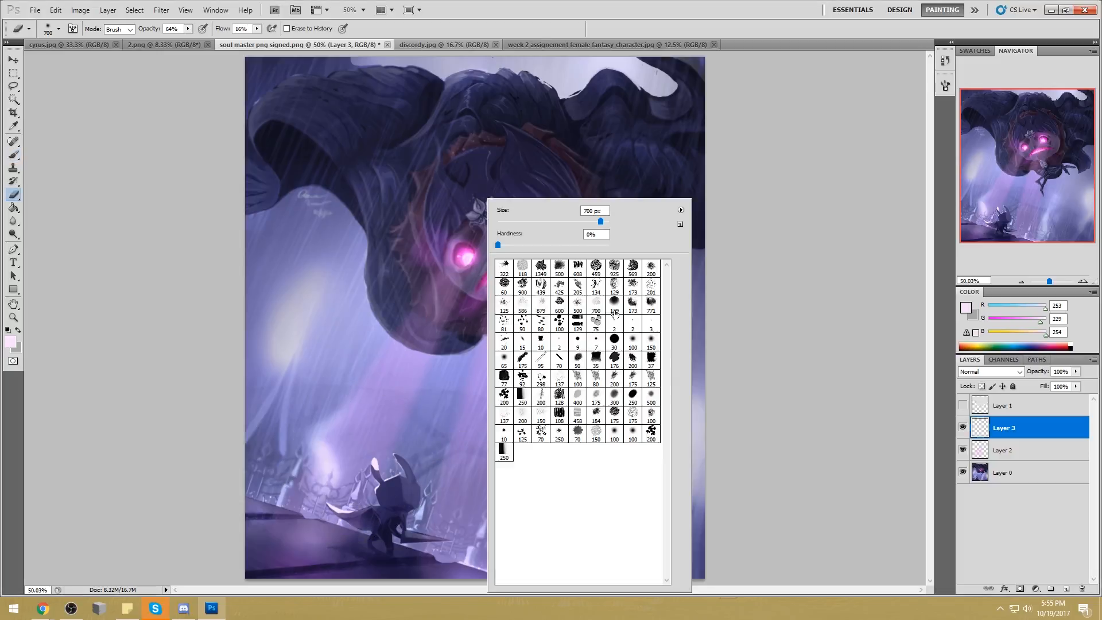
{"action": "left_click", "coordinate": [577, 341]}
{"action": "key", "text": "Return"}
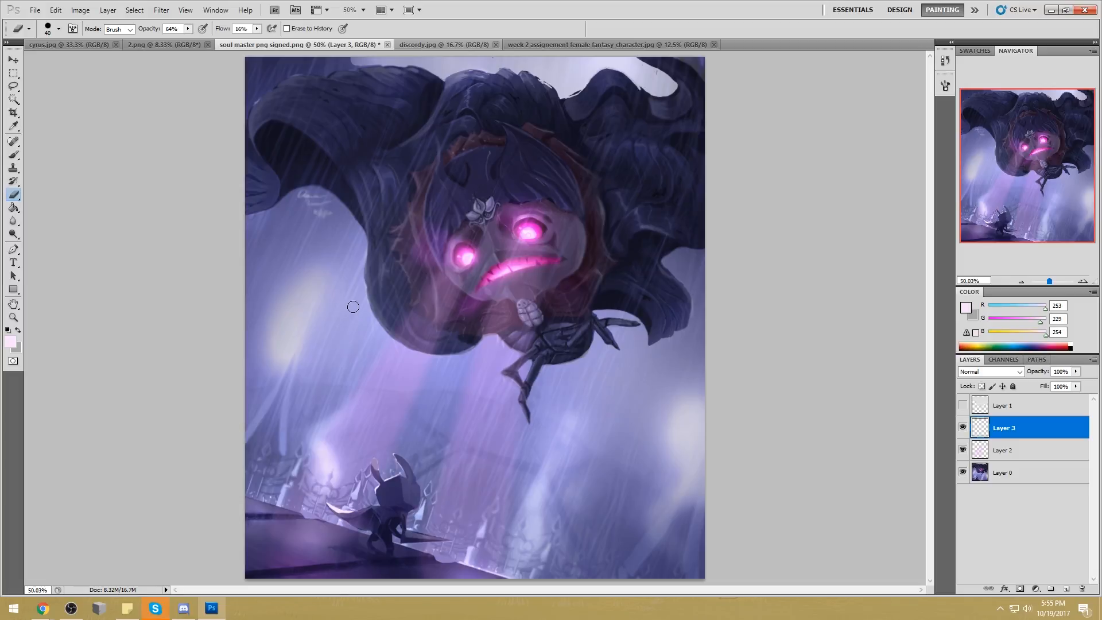
{"action": "left_click_drag", "start_coordinate": [189, 29], "coordinate": [278, 38]}
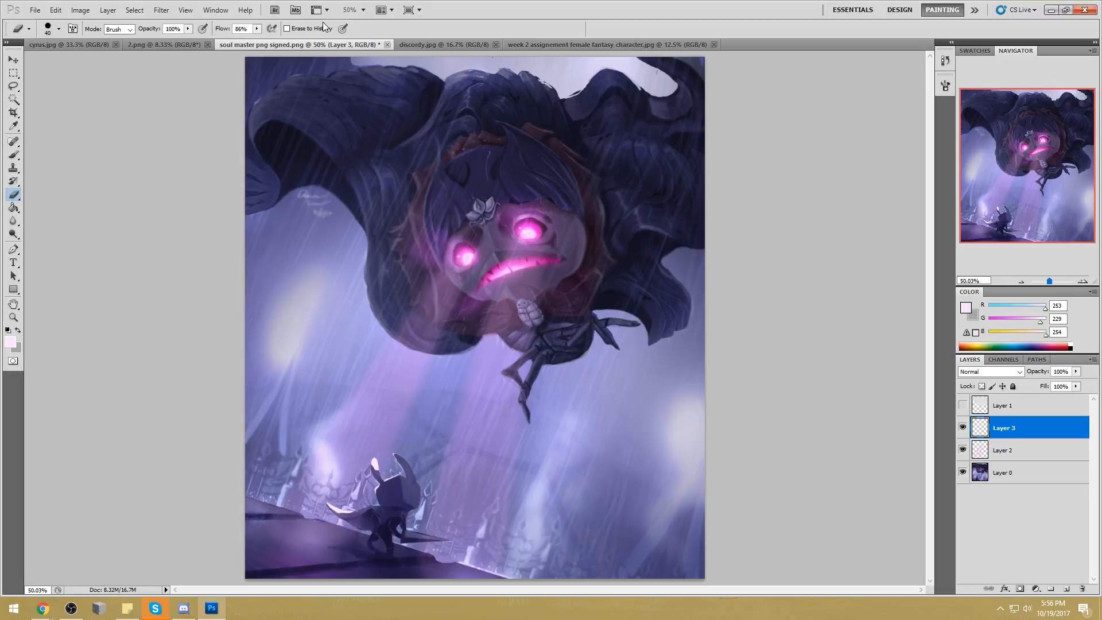
{"action": "left_click_drag", "start_coordinate": [257, 28], "coordinate": [300, 44]}
{"action": "key", "text": "bracketleft"}
Lasso patches on the dark ground behind the knight and along the slope's lower right edge as one combined selection
{"action": "left_click", "coordinate": [1011, 453]}
{"action": "left_click", "coordinate": [1013, 477]}
{"action": "left_click", "coordinate": [993, 457]}
{"action": "key", "text": "l"}
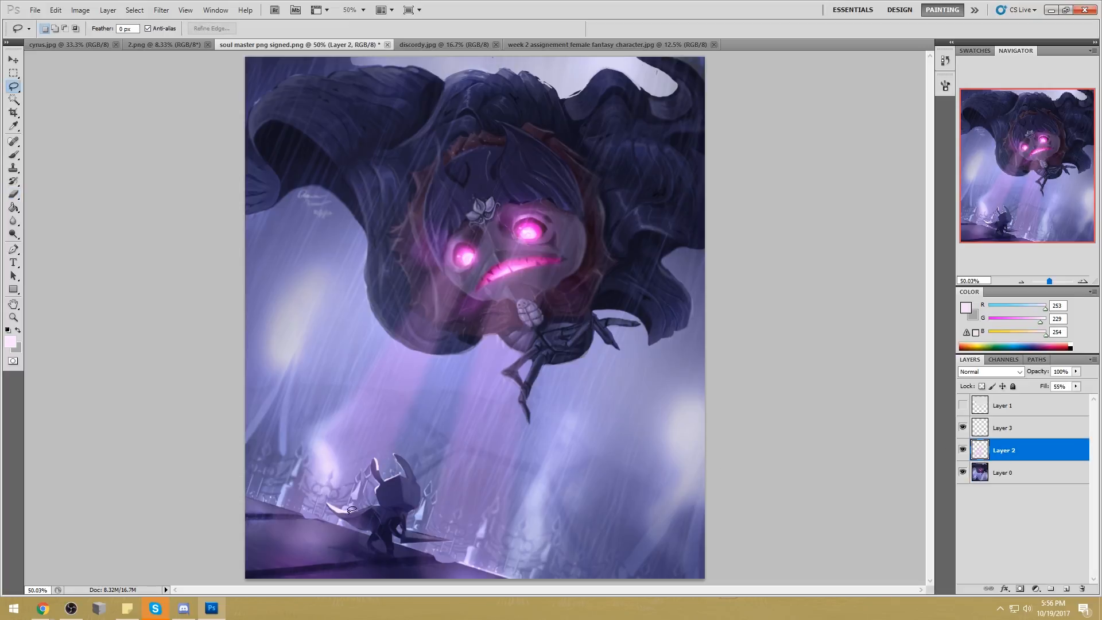
{"action": "mouse_move", "coordinate": [347, 529]}
{"action": "left_mouse_down"}
{"action": "mouse_move", "coordinate": [315, 521]}
{"action": "mouse_move", "coordinate": [346, 530]}
{"action": "left_mouse_up"}
{"action": "key", "text": "ctrl+d"}
{"action": "left_click_drag", "start_coordinate": [356, 532], "coordinate": [260, 520]}
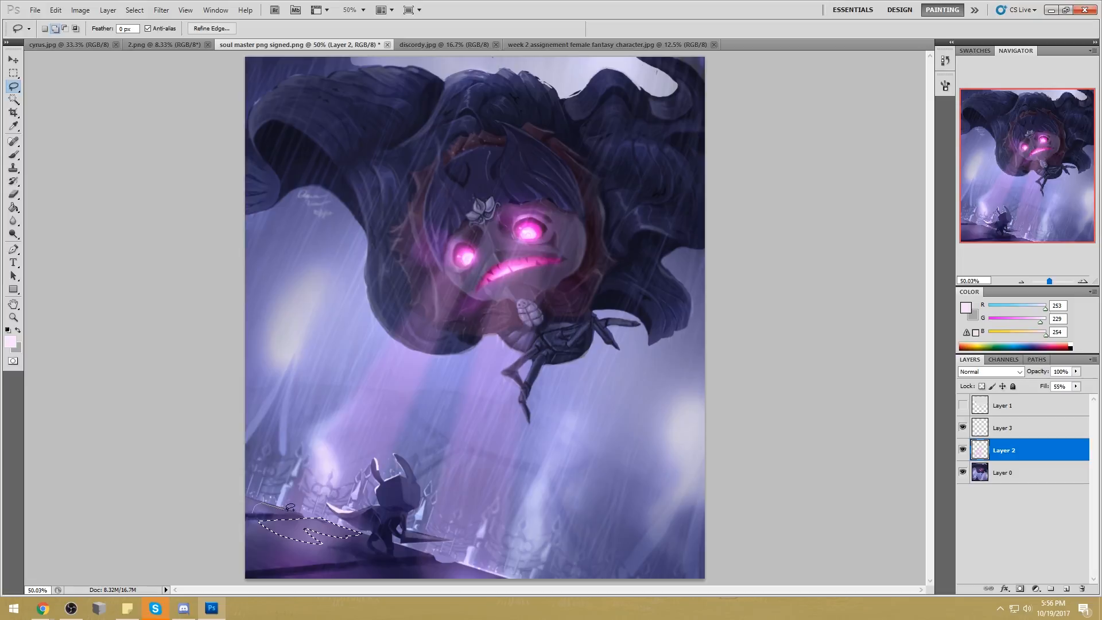
{"action": "left_click_drag", "start_coordinate": [256, 510], "coordinate": [255, 509]}
{"action": "mouse_move", "coordinate": [428, 556]}
{"action": "left_mouse_down"}
{"action": "mouse_move", "coordinate": [421, 562]}
{"action": "mouse_move", "coordinate": [455, 583]}
{"action": "mouse_move", "coordinate": [510, 585]}
{"action": "mouse_move", "coordinate": [467, 560]}
{"action": "mouse_move", "coordinate": [419, 565]}
{"action": "mouse_move", "coordinate": [448, 574]}
{"action": "mouse_move", "coordinate": [471, 564]}
{"action": "left_mouse_up"}
{"action": "mouse_move", "coordinate": [480, 562]}
{"action": "left_mouse_down"}
{"action": "mouse_move", "coordinate": [509, 589]}
{"action": "mouse_move", "coordinate": [460, 559]}
{"action": "mouse_move", "coordinate": [509, 587]}
{"action": "mouse_move", "coordinate": [489, 560]}
{"action": "left_mouse_up"}
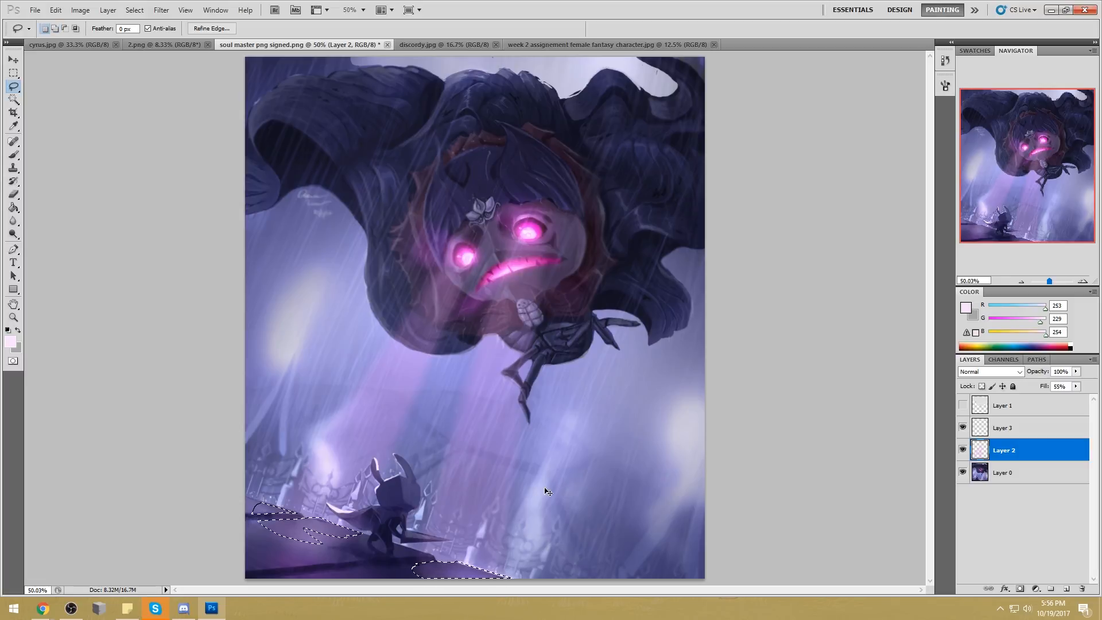
Add a new layer above Layer 3 for the ground highlights
{"action": "left_click", "coordinate": [534, 503]}
{"action": "key", "text": "ctrl+minus"}
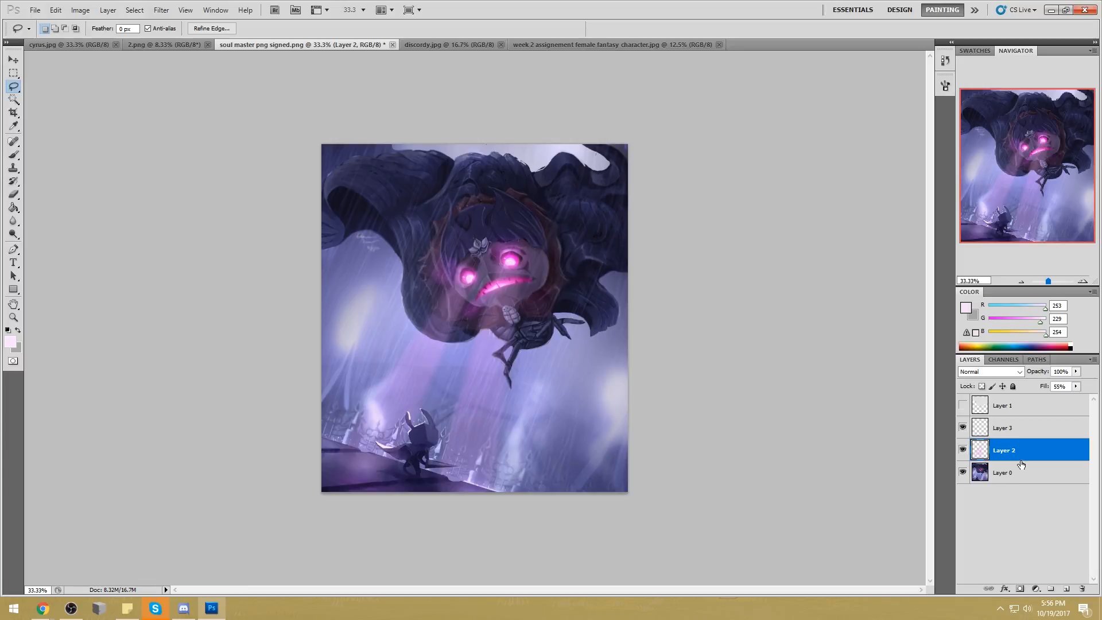
{"action": "left_click", "coordinate": [1010, 429]}
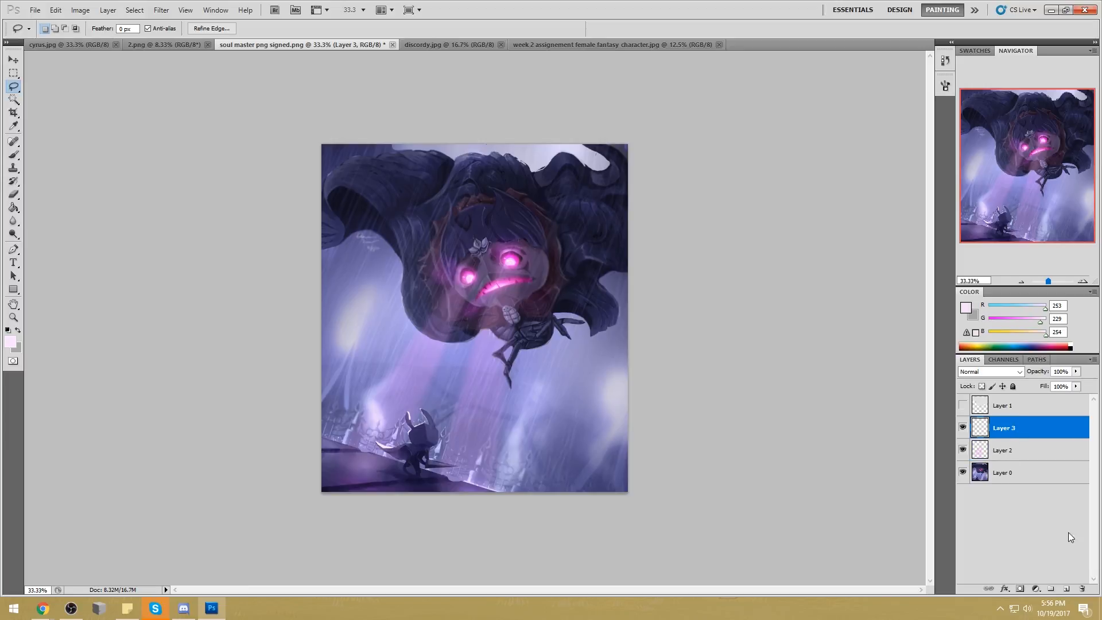
{"action": "left_click", "coordinate": [1066, 589]}
Fill the selected ground patches on Layer 4 with lilac sampled from the knight's horn, using a 1000 px soft round brush
{"action": "key", "text": "b"}
{"action": "right_click", "coordinate": [487, 368]}
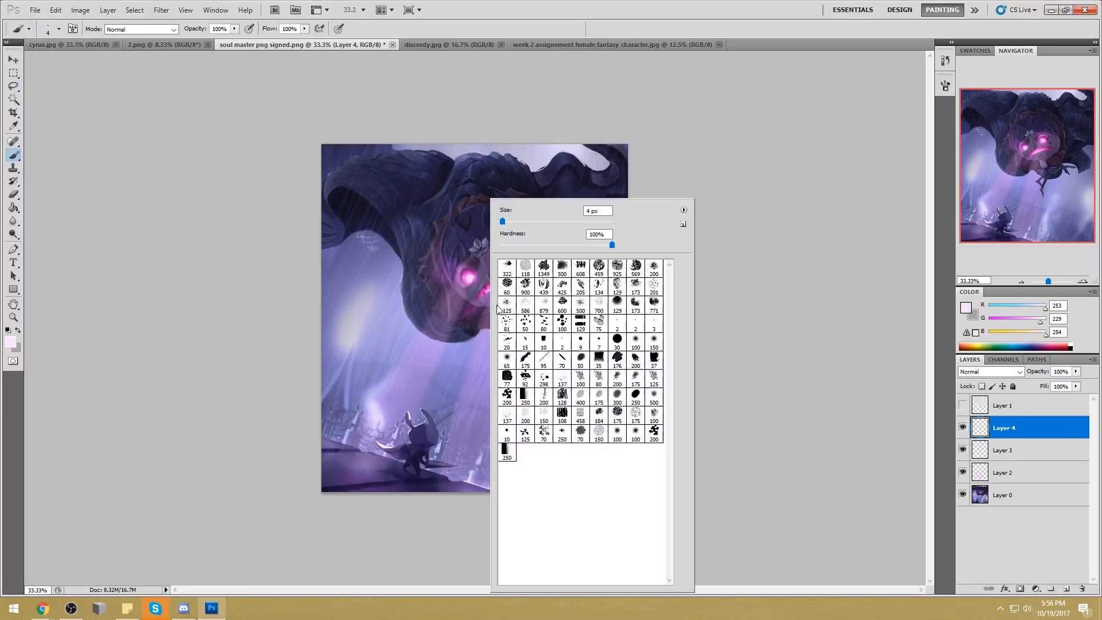
{"action": "double_click", "coordinate": [631, 343]}
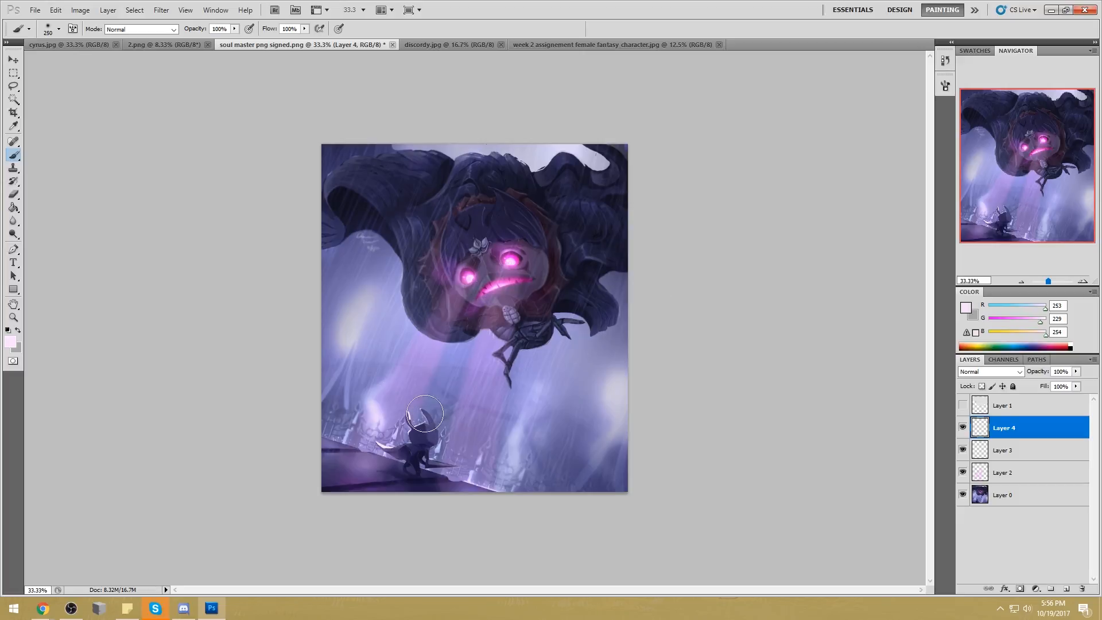
{"action": "left_click", "coordinate": [414, 412], "text": "alt"}
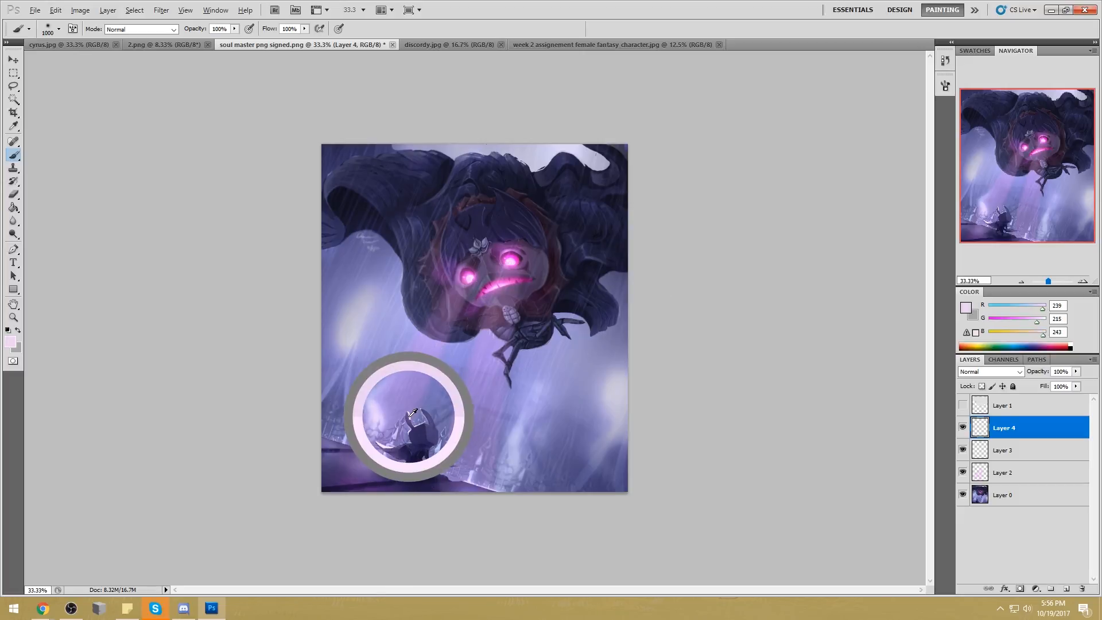
{"action": "left_click", "coordinate": [413, 414], "text": "alt"}
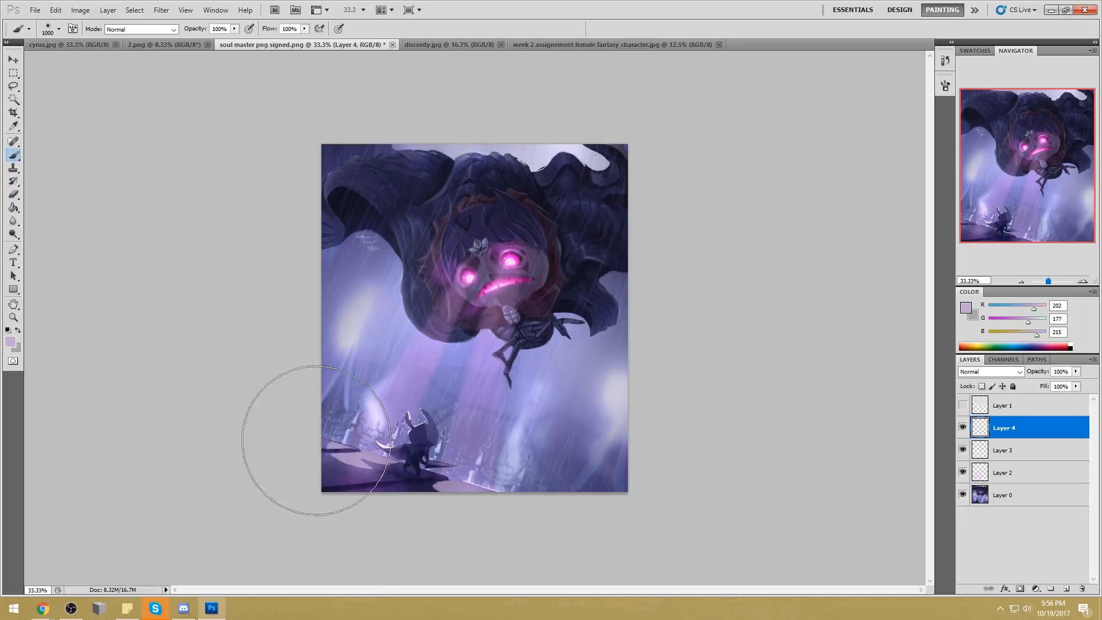
Set Layer 4's fill to 67% and deselect the ground patches
{"action": "left_click", "coordinate": [1075, 386]}
{"action": "left_click_drag", "start_coordinate": [1079, 397], "coordinate": [1058, 397]}
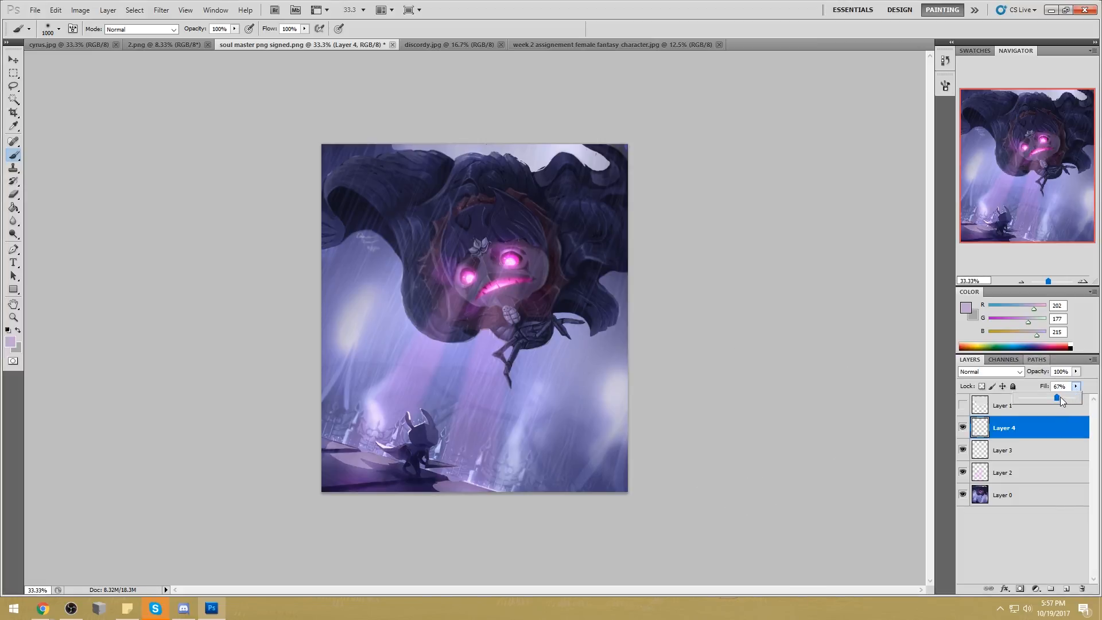
{"action": "key", "text": "m"}
{"action": "right_click", "coordinate": [511, 380]}
{"action": "left_click", "coordinate": [574, 391]}
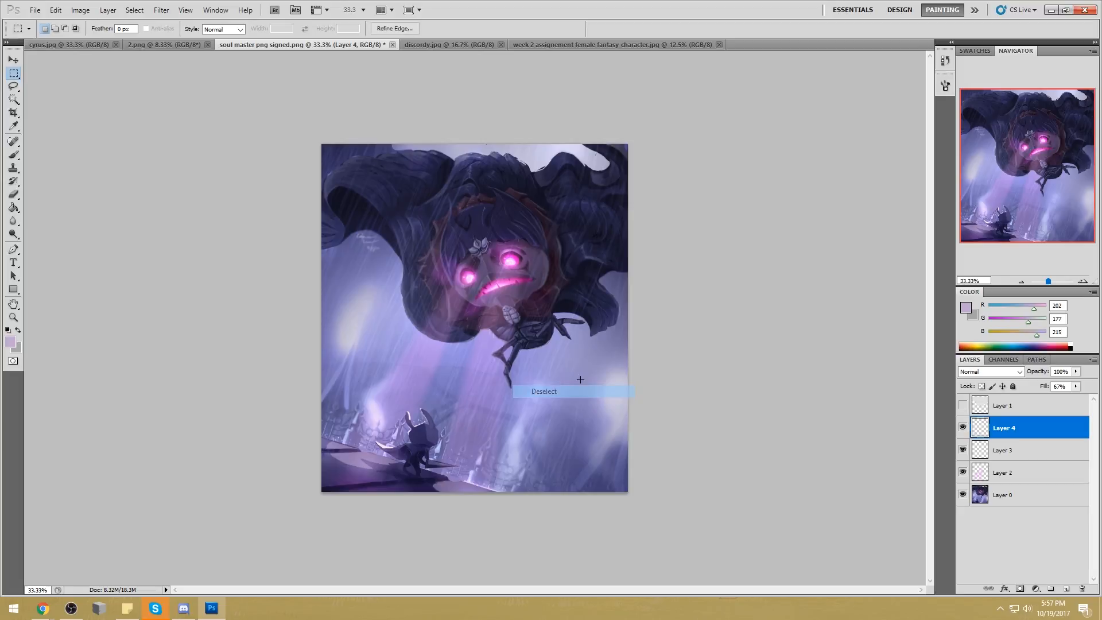
Apply a Gaussian Blur with a radius of about 6 pixels to the ground highlights on Layer 4
{"action": "left_click", "coordinate": [162, 9]}
{"action": "mouse_move", "coordinate": [218, 114]}
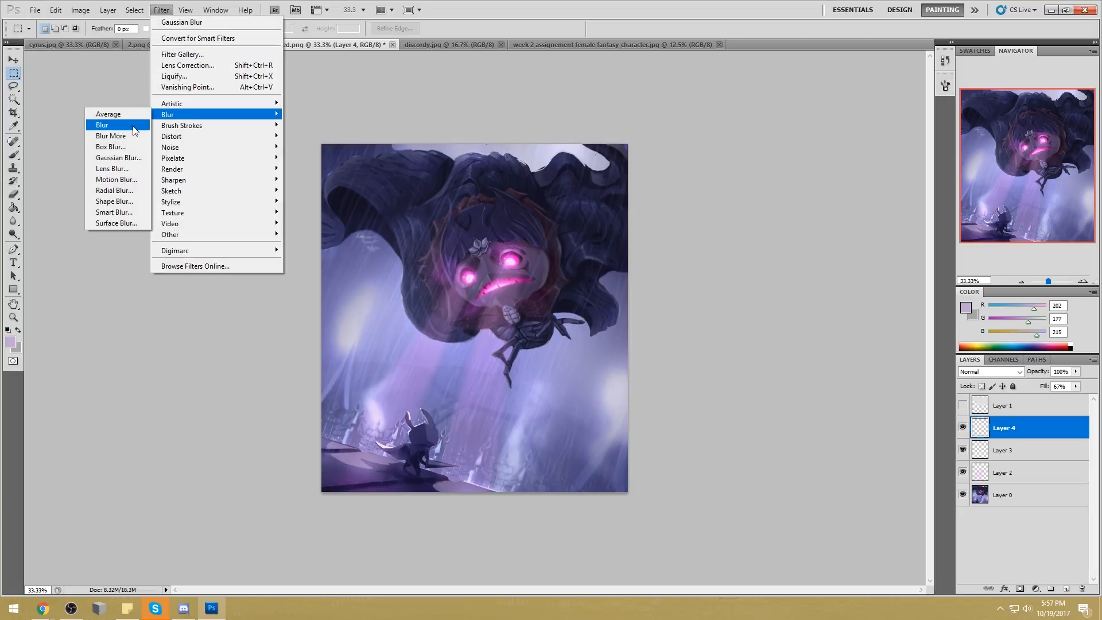
{"action": "left_click", "coordinate": [129, 157]}
{"action": "left_click_drag", "start_coordinate": [714, 339], "coordinate": [726, 340]}
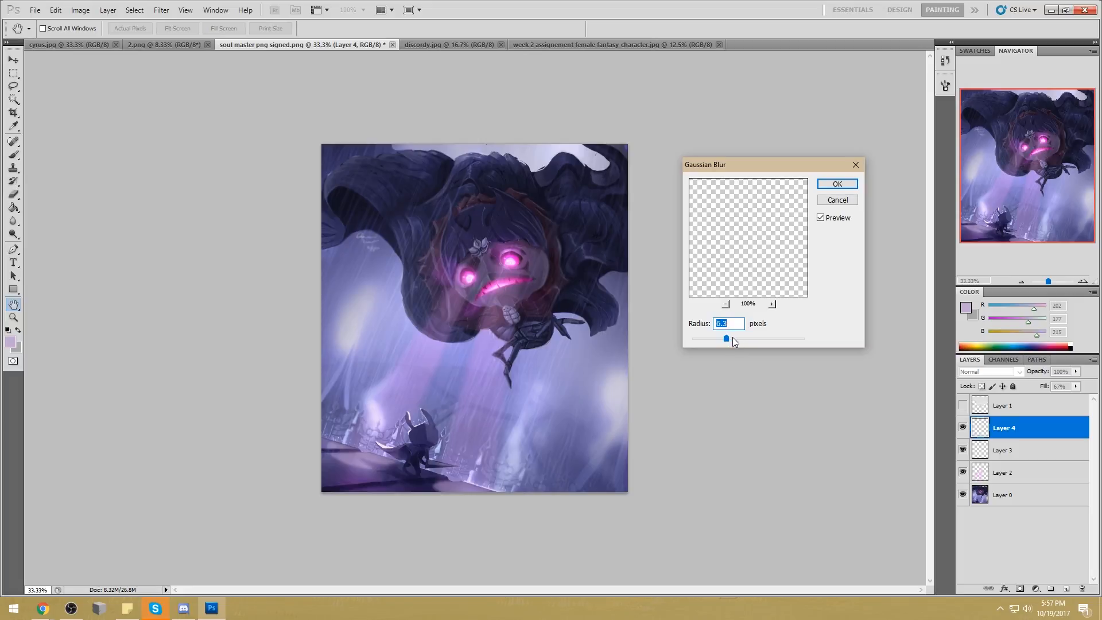
{"action": "left_click_drag", "start_coordinate": [730, 337], "coordinate": [727, 339]}
{"action": "left_click", "coordinate": [837, 184]}
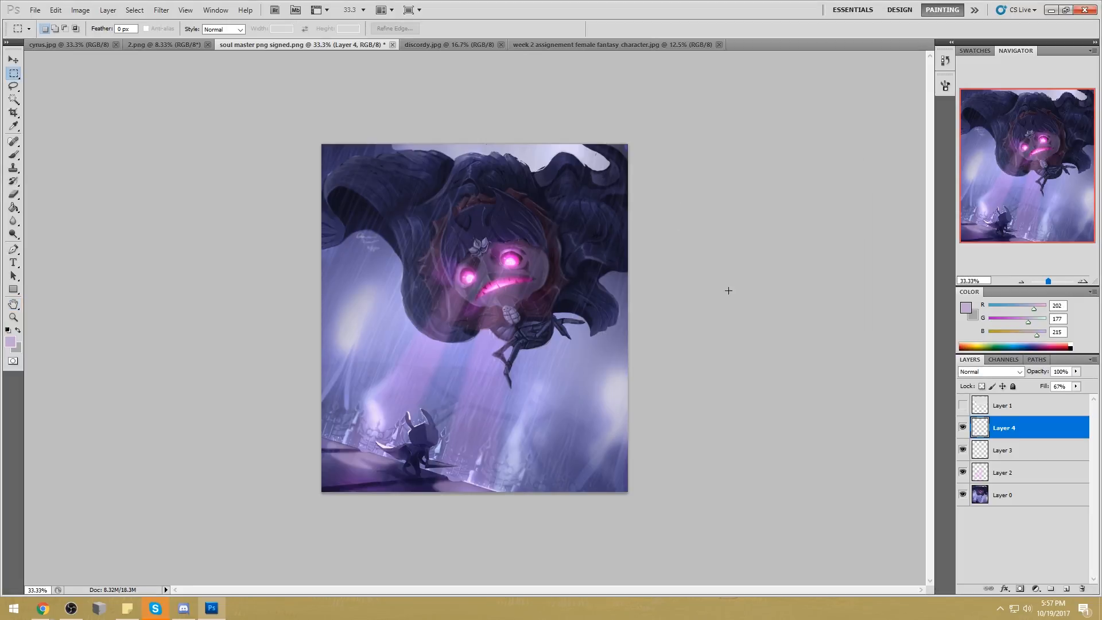
Hide and show Layers 2, 3 and 4 to compare the painting with and without the added lighting
{"action": "left_click", "coordinate": [963, 449]}
{"action": "left_click", "coordinate": [963, 428]}
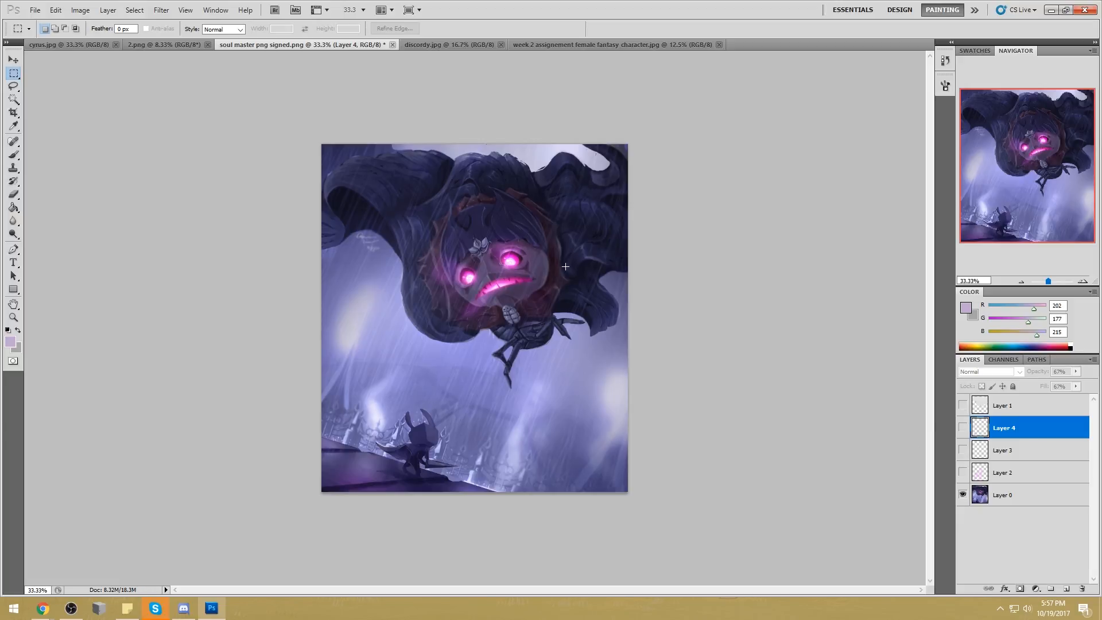
{"action": "left_click", "coordinate": [963, 472]}
{"action": "left_click", "coordinate": [963, 449]}
{"action": "left_click", "coordinate": [962, 427]}
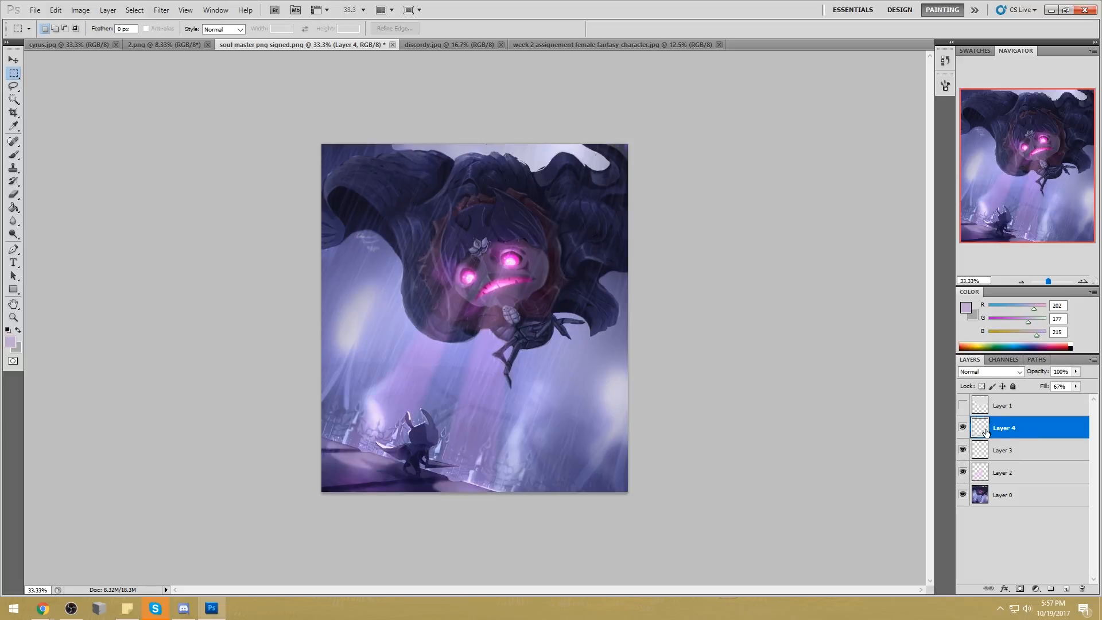
Set Layer 4's fill to 40% and merge Layers 2, 3 and 4 down into Layer 0
{"action": "left_click", "coordinate": [1075, 387]}
{"action": "left_click_drag", "start_coordinate": [1059, 396], "coordinate": [1055, 397]}
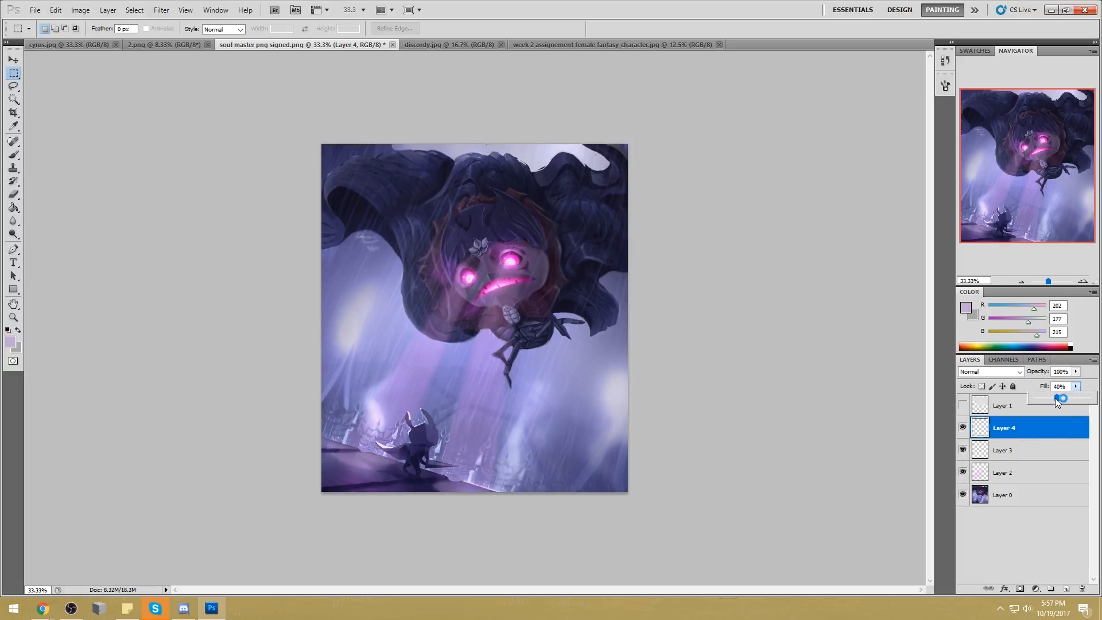
{"action": "right_click", "coordinate": [1016, 472]}
{"action": "left_click", "coordinate": [1035, 437]}
{"action": "right_click", "coordinate": [1012, 449]}
{"action": "left_click", "coordinate": [1034, 436]}
{"action": "right_click", "coordinate": [1011, 427]}
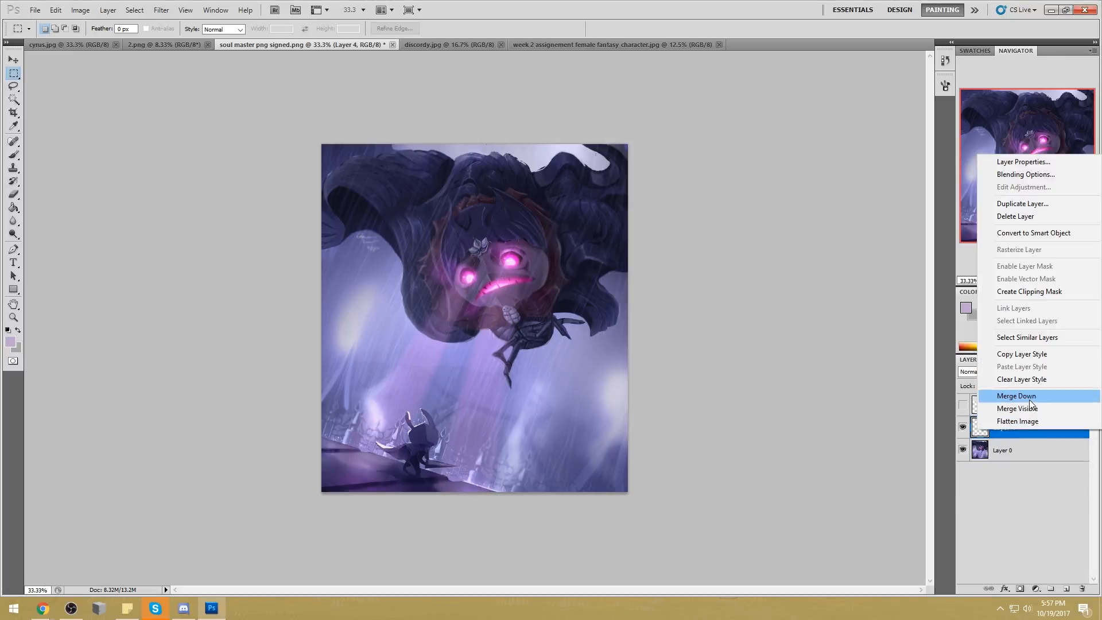
{"action": "left_click", "coordinate": [1032, 433]}
Dodge the highlights of the glow and ground around the small knight at 56% exposure, enlarging the brush to 500 px
{"action": "left_click", "coordinate": [12, 235]}
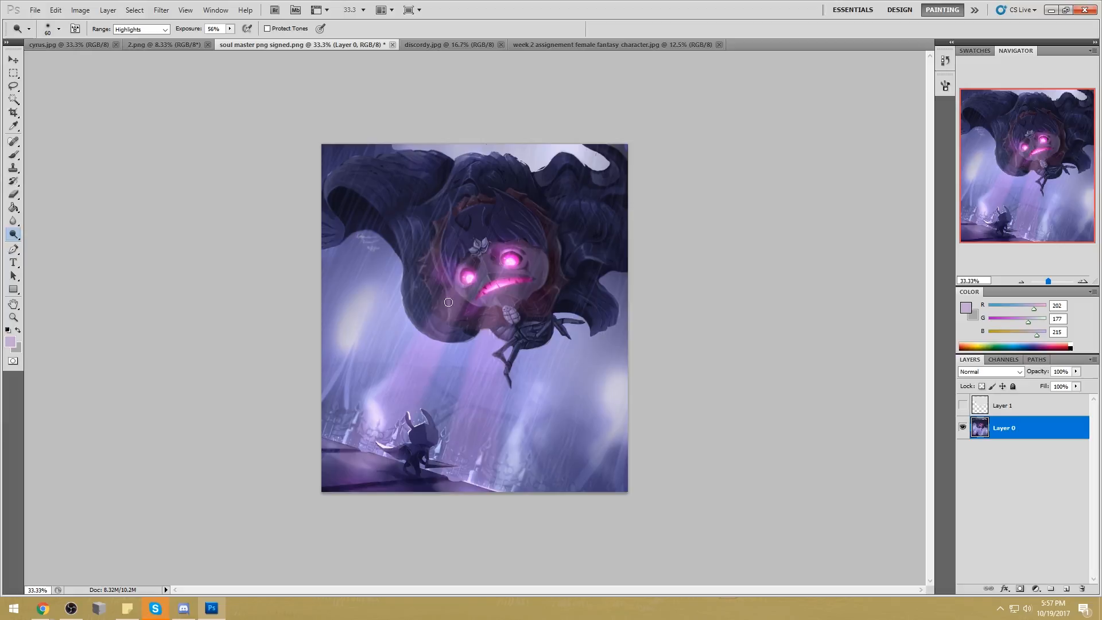
{"action": "key", "text": "bracketright"}
{"action": "key", "text": "bracketright"}
{"action": "key", "text": "bracketright"}
{"action": "key", "text": "bracketright"}
{"action": "key", "text": "bracketright"}
{"action": "key", "text": "bracketright"}
{"action": "mouse_move", "coordinate": [408, 415]}
{"action": "left_mouse_down"}
{"action": "mouse_move", "coordinate": [394, 449]}
{"action": "mouse_move", "coordinate": [374, 439]}
{"action": "left_mouse_up"}
{"action": "key", "text": "bracketright"}
{"action": "key", "text": "bracketright"}
{"action": "key", "text": "bracketright"}
{"action": "key", "text": "bracketright"}
{"action": "key", "text": "bracketright"}
{"action": "left_click_drag", "start_coordinate": [361, 461], "coordinate": [356, 459]}
{"action": "key", "text": "bracketright"}
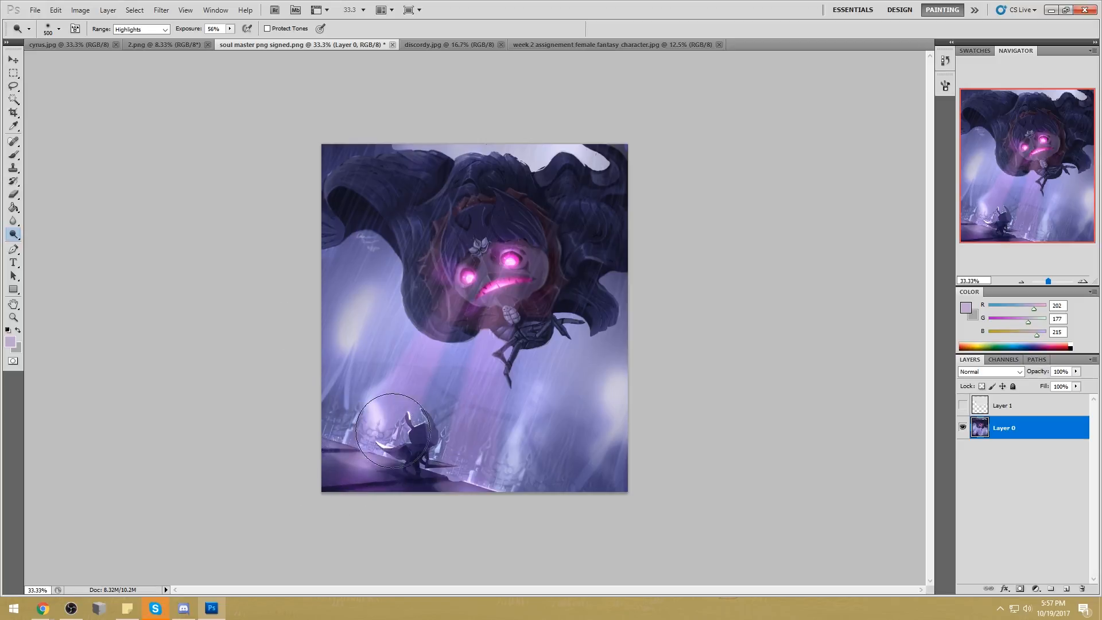
Undo the last dodge stroke and reduce the Dodge tool to a 300 px brush at 30% exposure
{"action": "key", "text": "bracketleft"}
{"action": "key", "text": "bracketleft"}
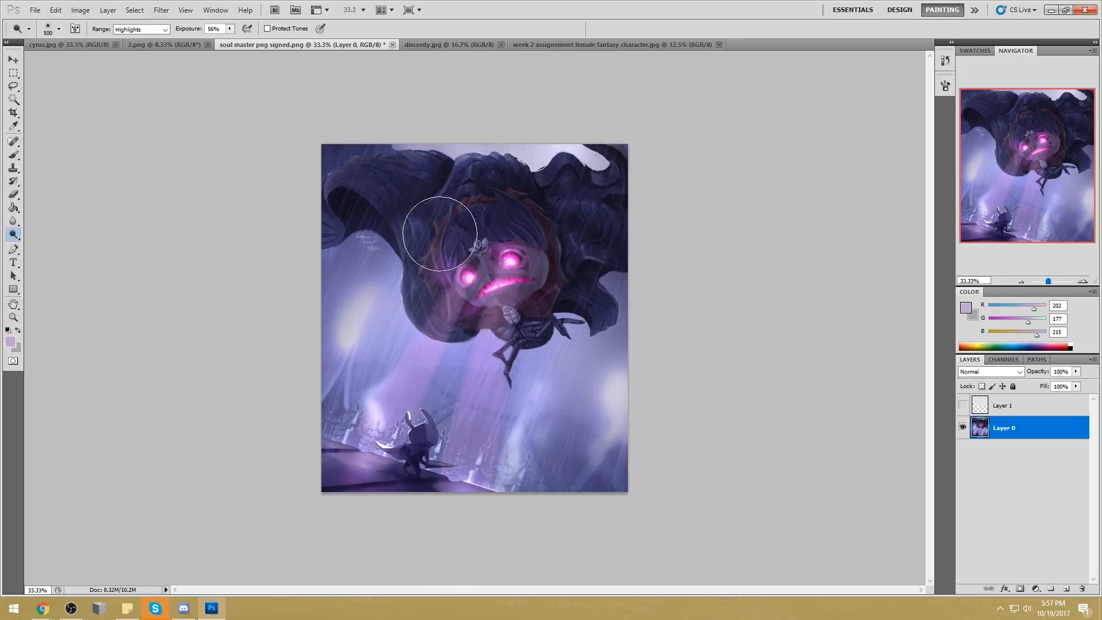
{"action": "key", "text": "ctrl+z"}
{"action": "left_click", "coordinate": [230, 28]}
{"action": "left_click_drag", "start_coordinate": [216, 39], "coordinate": [207, 39]}
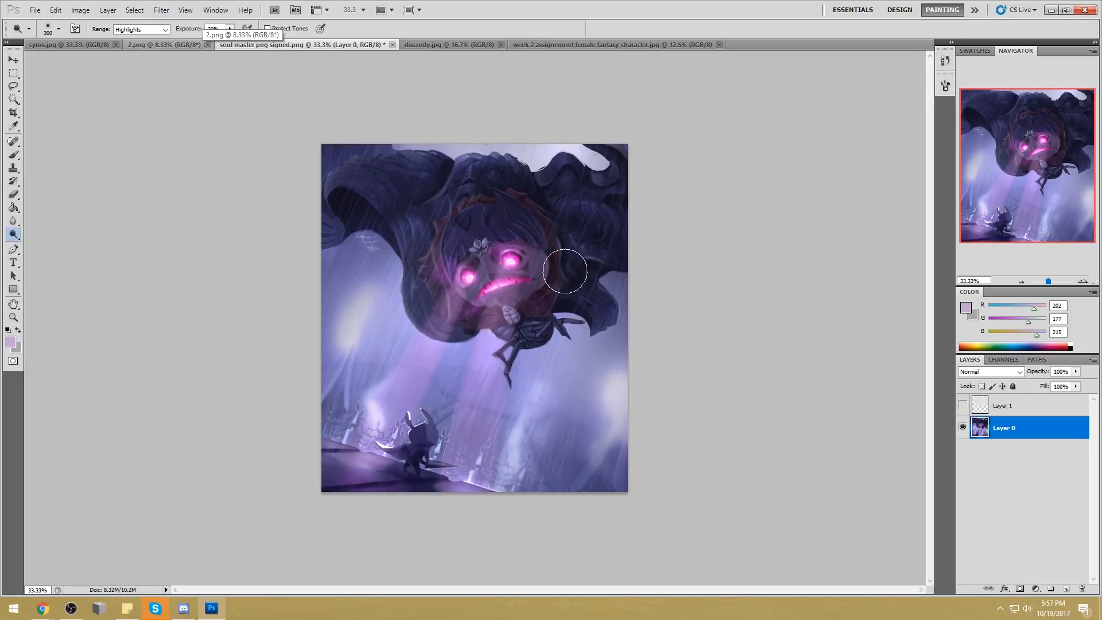
Paint the upper background corners with dark purple sampled near the cloak, using a 1000 px brush at 59% opacity
{"action": "key", "text": "b"}
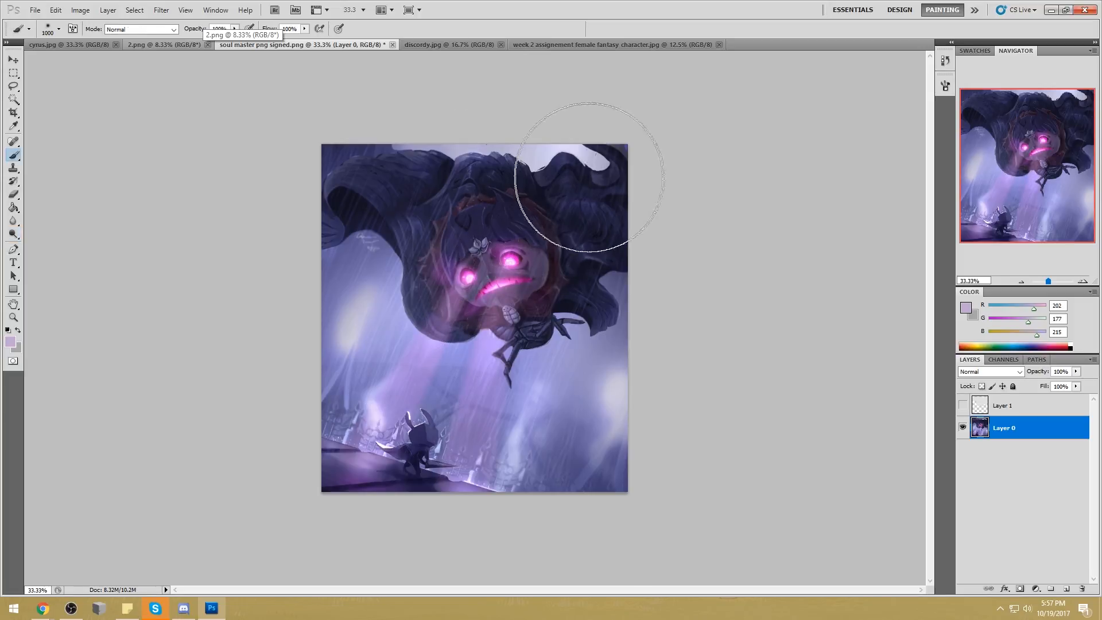
{"action": "left_click", "coordinate": [617, 158], "text": "alt"}
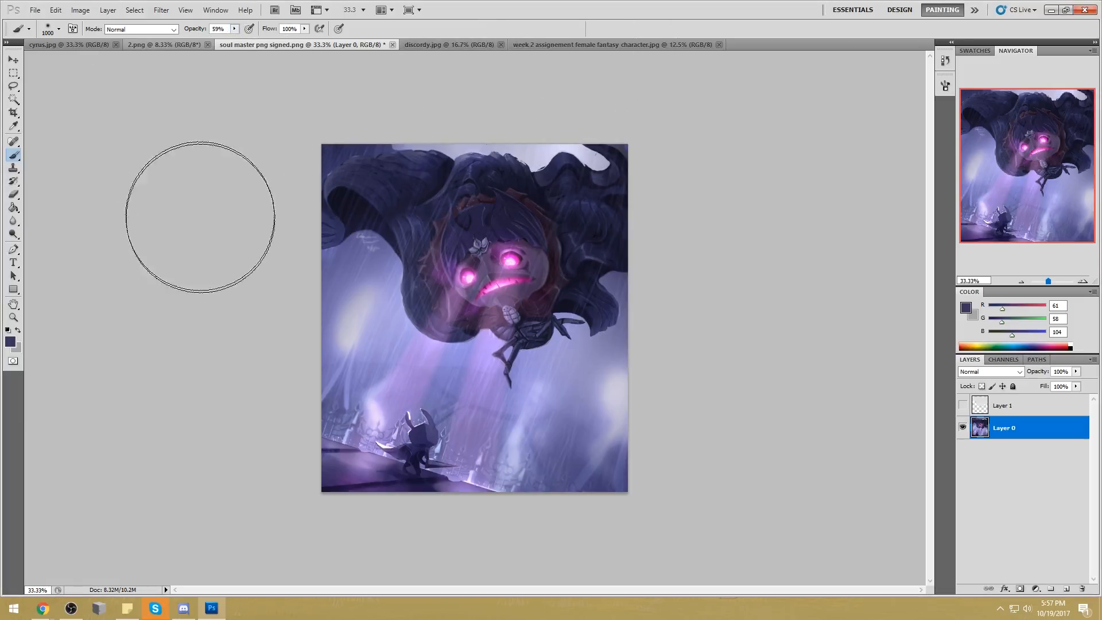
{"action": "key", "text": "5"}
{"action": "key", "text": "9"}
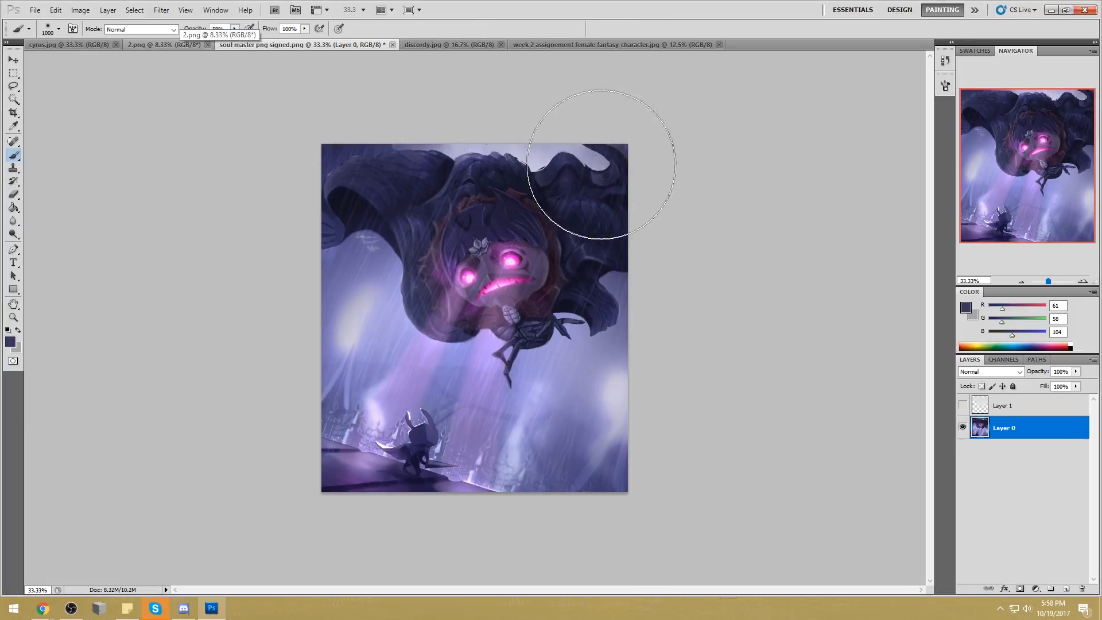
Smudge the upper-right edge of the background beside the cloak at 8% strength
{"action": "left_click", "coordinate": [13, 234]}
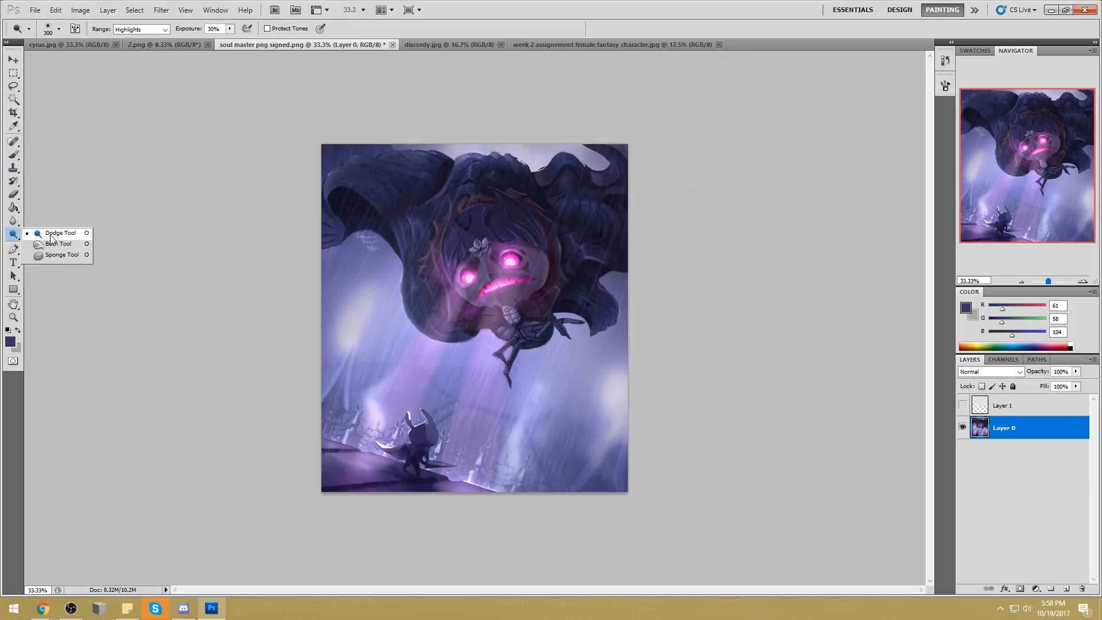
{"action": "left_click", "coordinate": [13, 234]}
{"action": "left_click", "coordinate": [73, 255]}
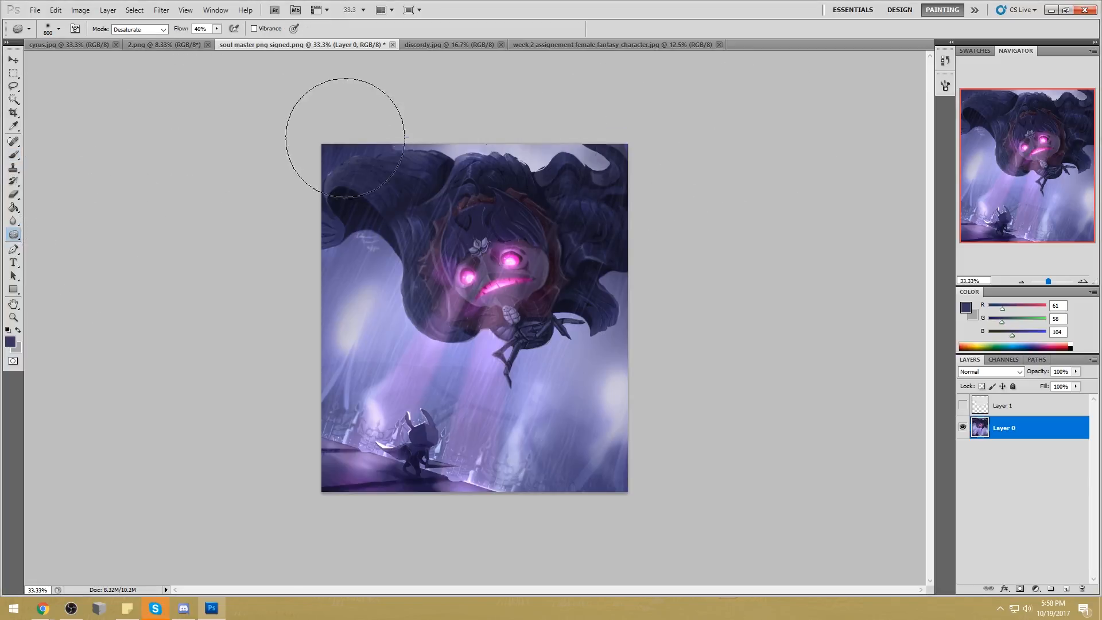
{"action": "left_click", "coordinate": [13, 221]}
{"action": "left_click", "coordinate": [60, 241]}
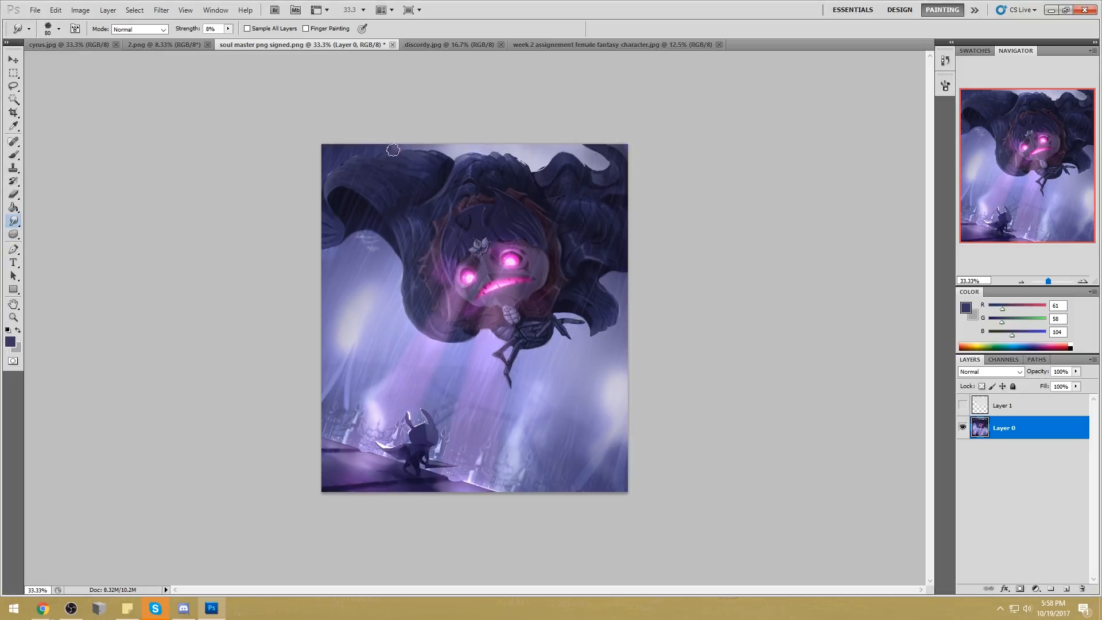
{"action": "mouse_move", "coordinate": [613, 131]}
{"action": "left_mouse_down"}
{"action": "mouse_move", "coordinate": [595, 155]}
{"action": "mouse_move", "coordinate": [617, 169]}
{"action": "mouse_move", "coordinate": [593, 166]}
{"action": "mouse_move", "coordinate": [617, 173]}
{"action": "left_mouse_up"}
Select the part of the painting above the knight with the Polygonal Lasso, following an uneven line that slopes down to the right
{"action": "key", "text": "l"}
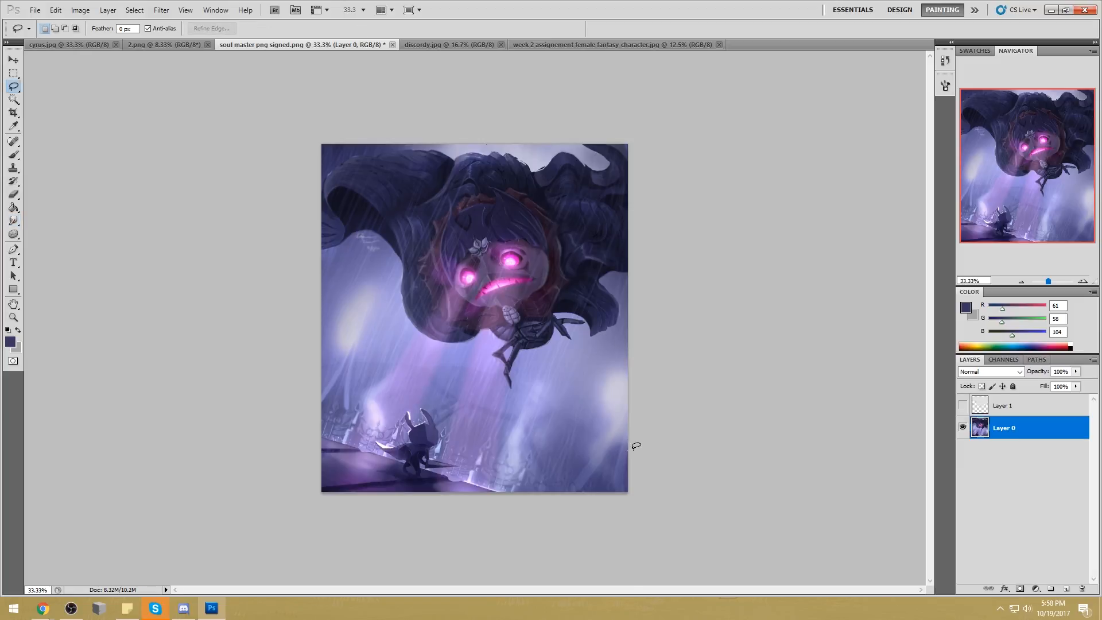
{"action": "left_click", "coordinate": [14, 86]}
{"action": "left_click", "coordinate": [57, 99]}
{"action": "left_click", "coordinate": [641, 454]}
{"action": "left_click", "coordinate": [557, 412]}
{"action": "left_click", "coordinate": [532, 388]}
{"action": "left_click", "coordinate": [459, 365]}
{"action": "left_click", "coordinate": [428, 367]}
{"action": "left_click", "coordinate": [359, 336]}
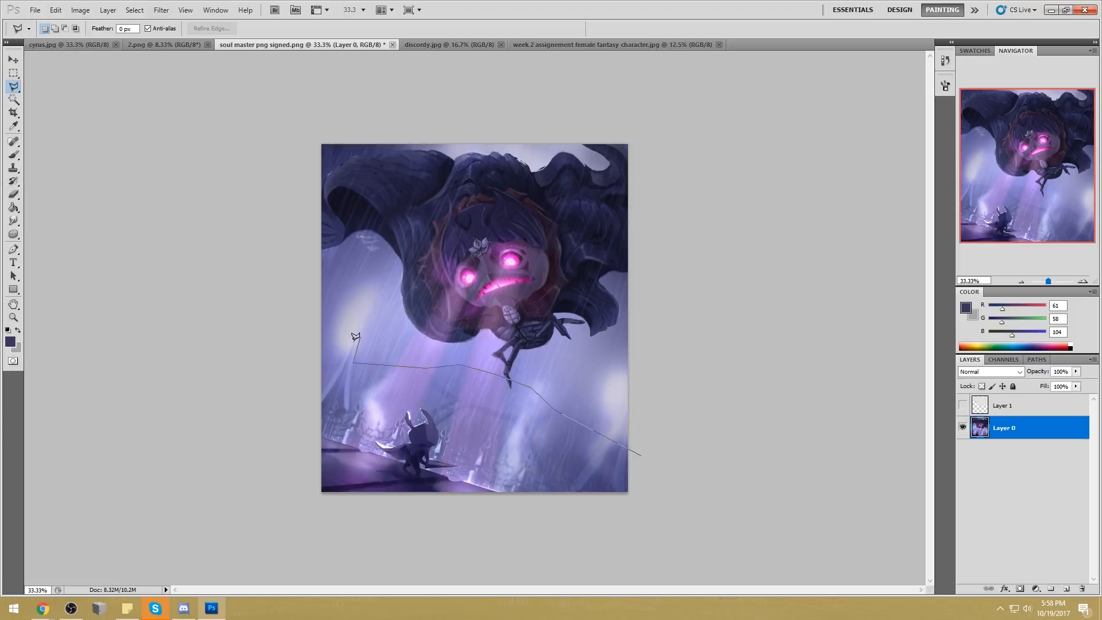
{"action": "left_click", "coordinate": [314, 367]}
{"action": "left_click", "coordinate": [319, 124]}
{"action": "left_click", "coordinate": [637, 118]}
{"action": "left_click", "coordinate": [641, 411]}
{"action": "left_click", "coordinate": [641, 451]}
Add a new layer and fill the selection with pale lavender sampled from the background glow
{"action": "left_click", "coordinate": [1066, 588]}
{"action": "key", "text": "g"}
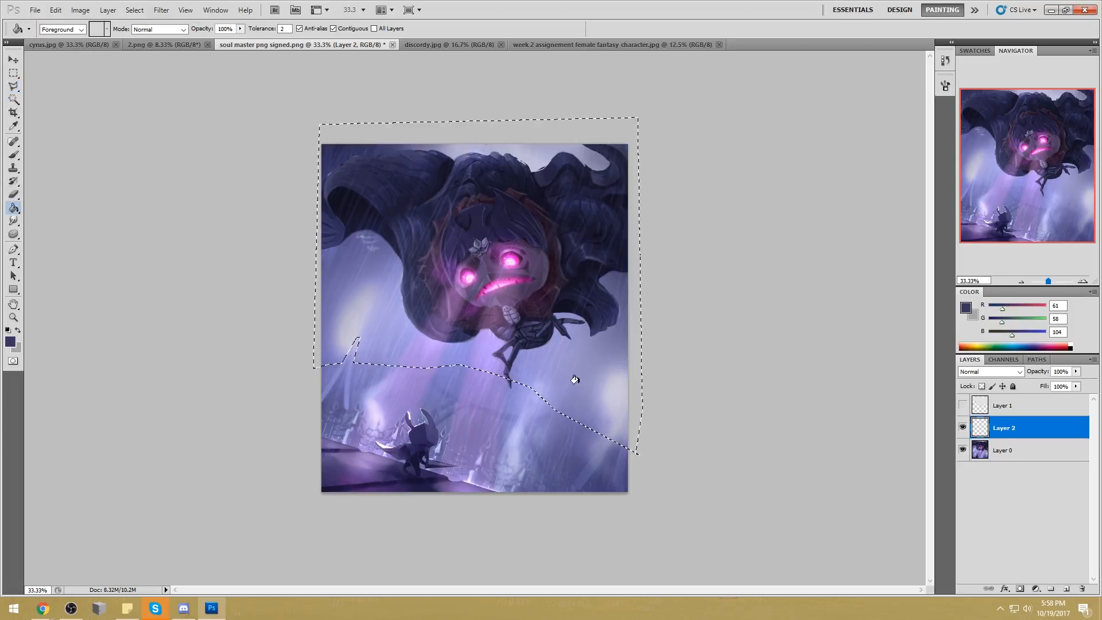
{"action": "key", "text": "h"}
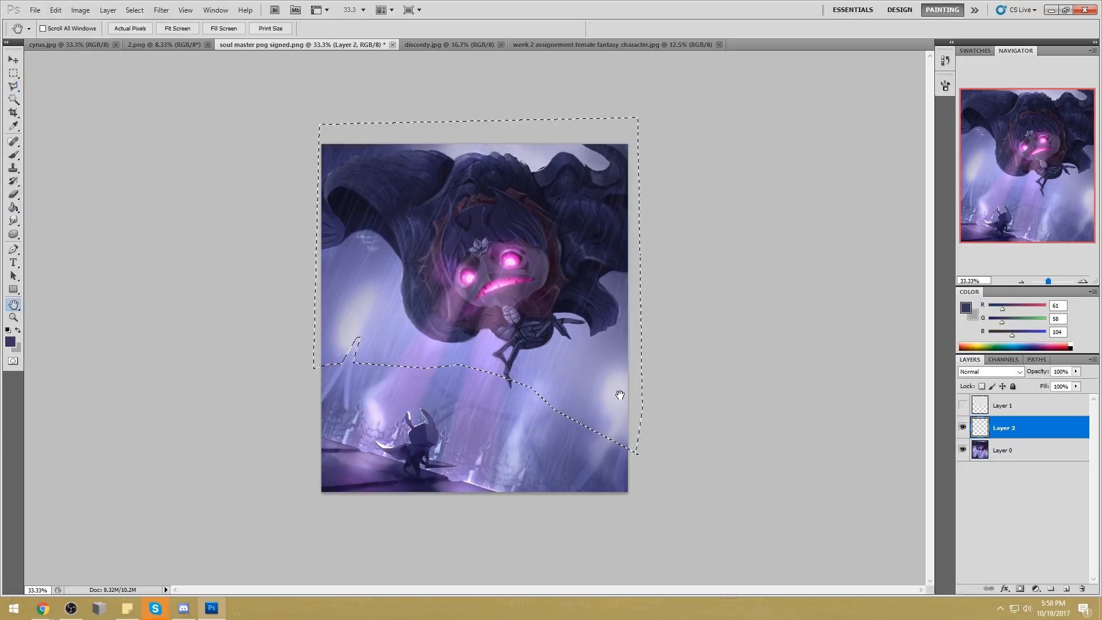
{"action": "key", "text": "g"}
{"action": "left_click", "coordinate": [616, 387], "text": "alt"}
{"action": "left_click", "coordinate": [589, 392]}
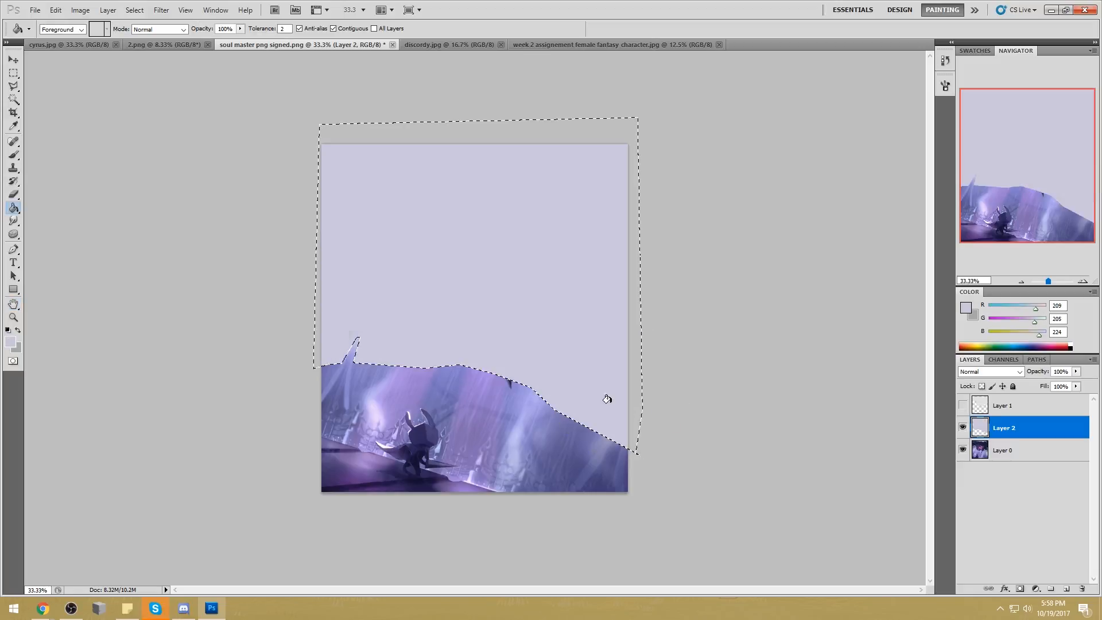
Set Layer 2's blend mode to Lighten, deselect the area and lower the layer's fill to 27%
{"action": "left_click", "coordinate": [991, 371]}
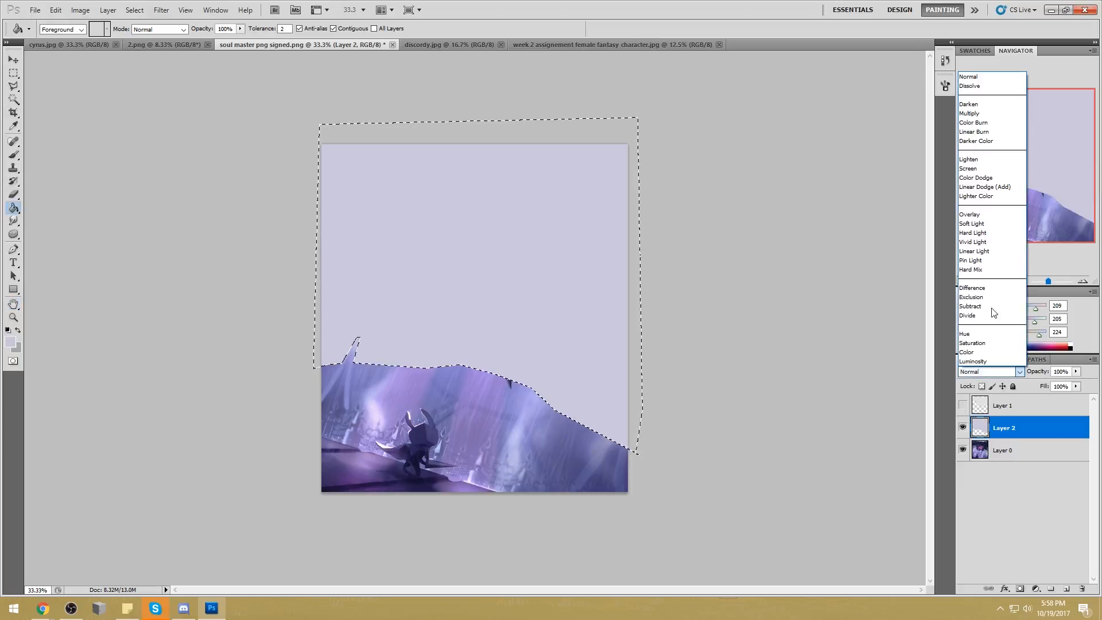
{"action": "left_click", "coordinate": [983, 161]}
{"action": "right_click", "coordinate": [580, 267]}
{"action": "left_click", "coordinate": [614, 282]}
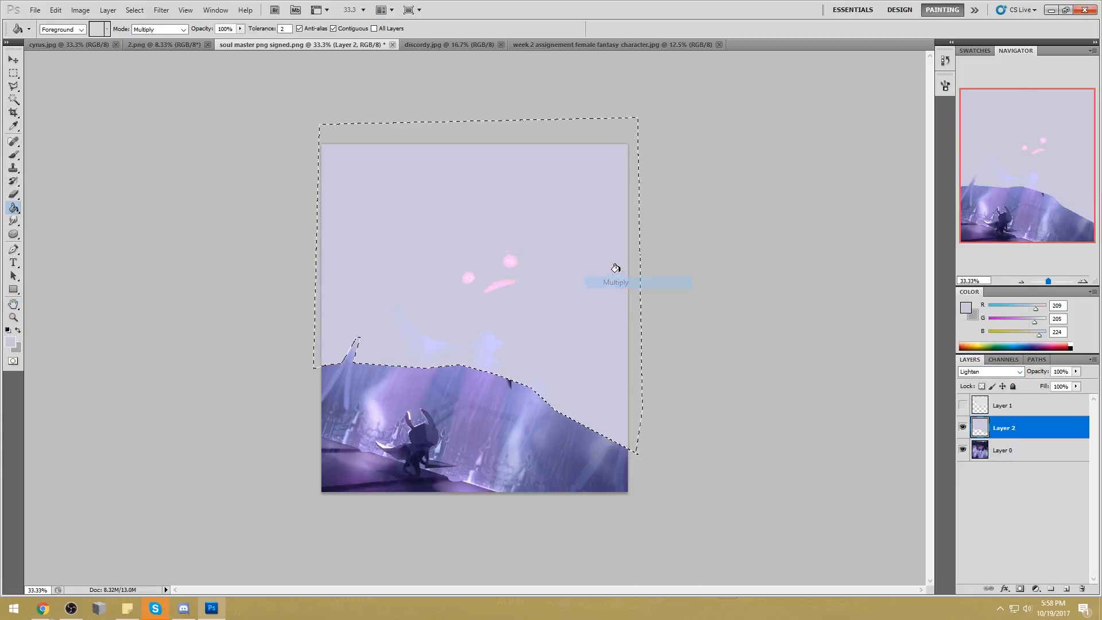
{"action": "key", "text": "m"}
{"action": "right_click", "coordinate": [595, 253]}
{"action": "left_click", "coordinate": [676, 259]}
{"action": "left_click", "coordinate": [1075, 386]}
{"action": "left_click_drag", "start_coordinate": [1075, 397], "coordinate": [1034, 397]}
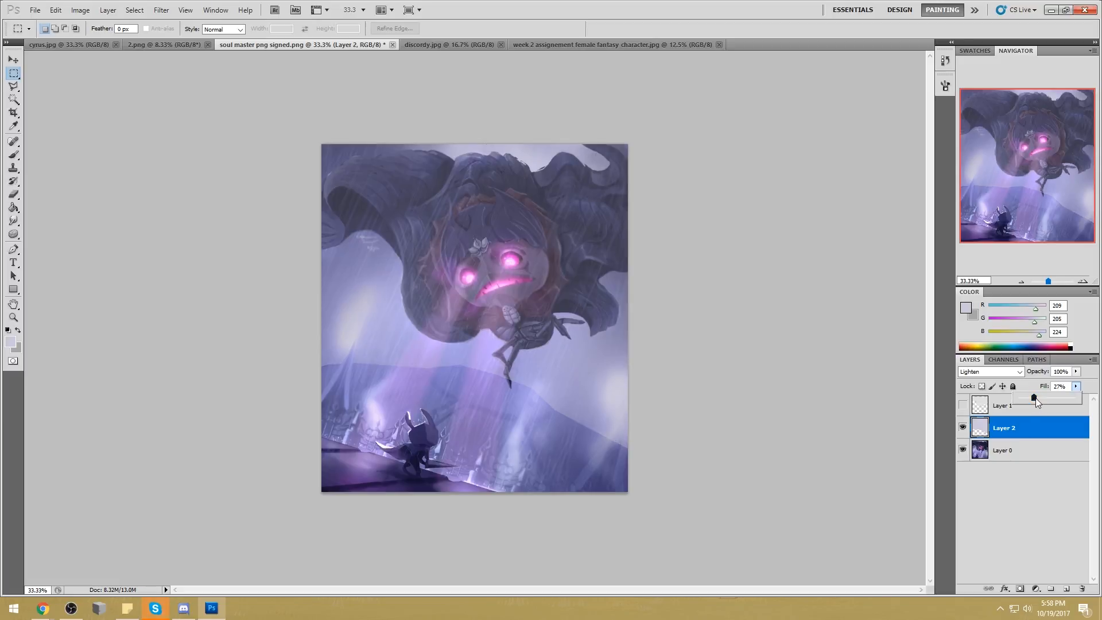
Load the soul master silhouette from Layer 1 as a selection, clear that shape from Layer 2 and deselect
{"action": "left_click", "coordinate": [992, 408]}
{"action": "left_click", "coordinate": [963, 405]}
{"action": "key", "text": "ctrl+a"}
{"action": "key", "text": "v"}
{"action": "left_click", "coordinate": [976, 406], "text": "ctrl"}
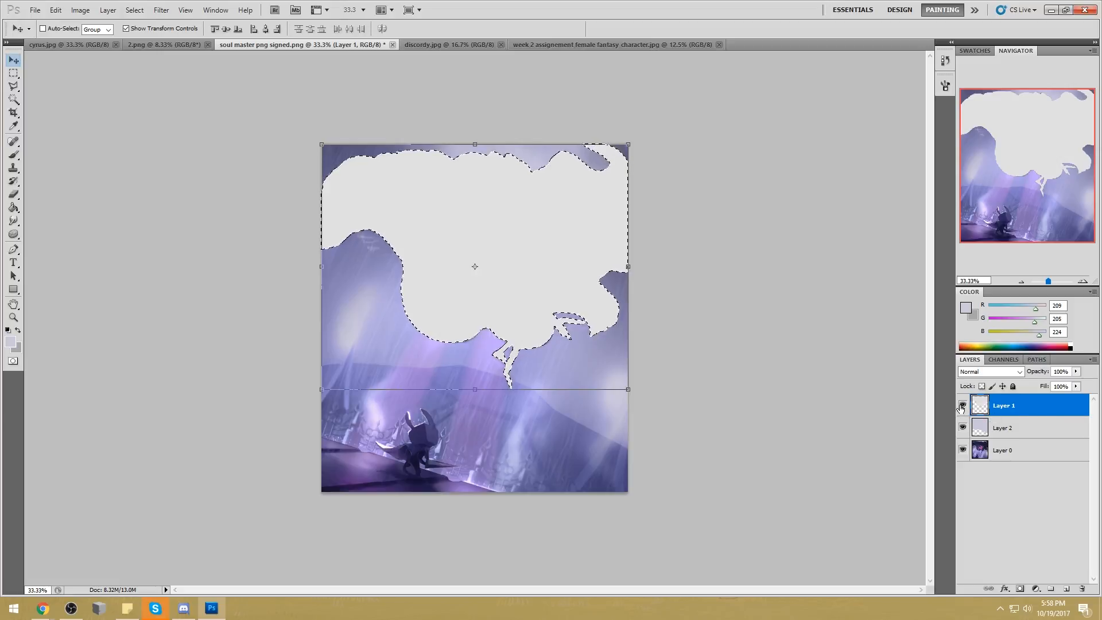
{"action": "left_click", "coordinate": [962, 405]}
{"action": "left_click", "coordinate": [1001, 427]}
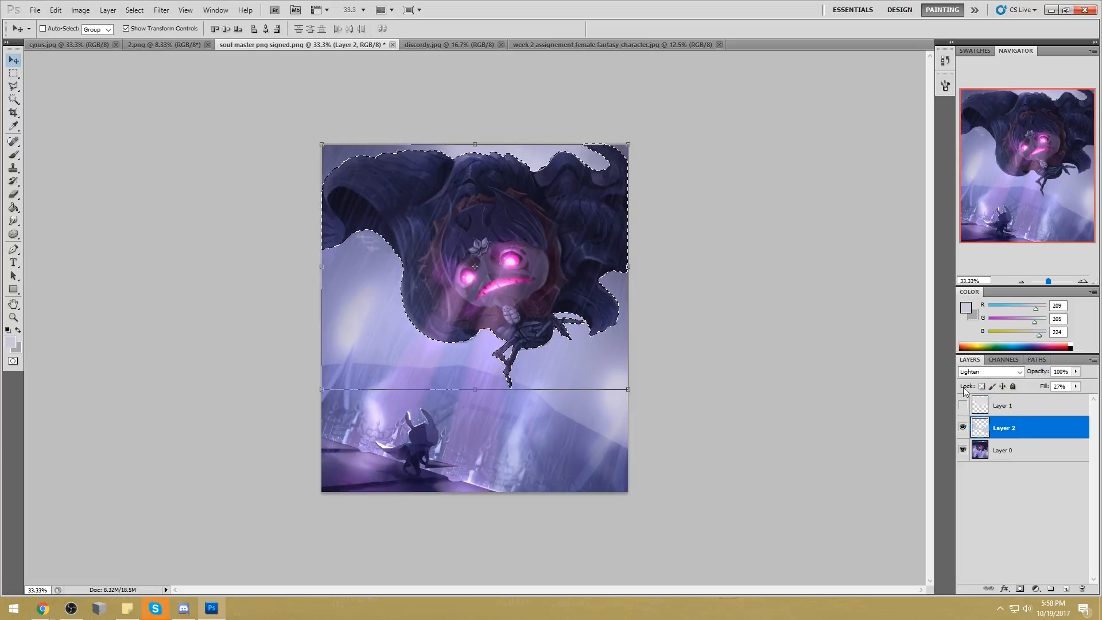
{"action": "key", "text": "m"}
{"action": "right_click", "coordinate": [591, 246]}
{"action": "left_click", "coordinate": [622, 253]}
Set Layer 2's fill to 16% and hide and show the layer to compare the haze
{"action": "left_click", "coordinate": [1012, 409]}
{"action": "left_click", "coordinate": [1020, 432]}
{"action": "left_click", "coordinate": [1076, 386]}
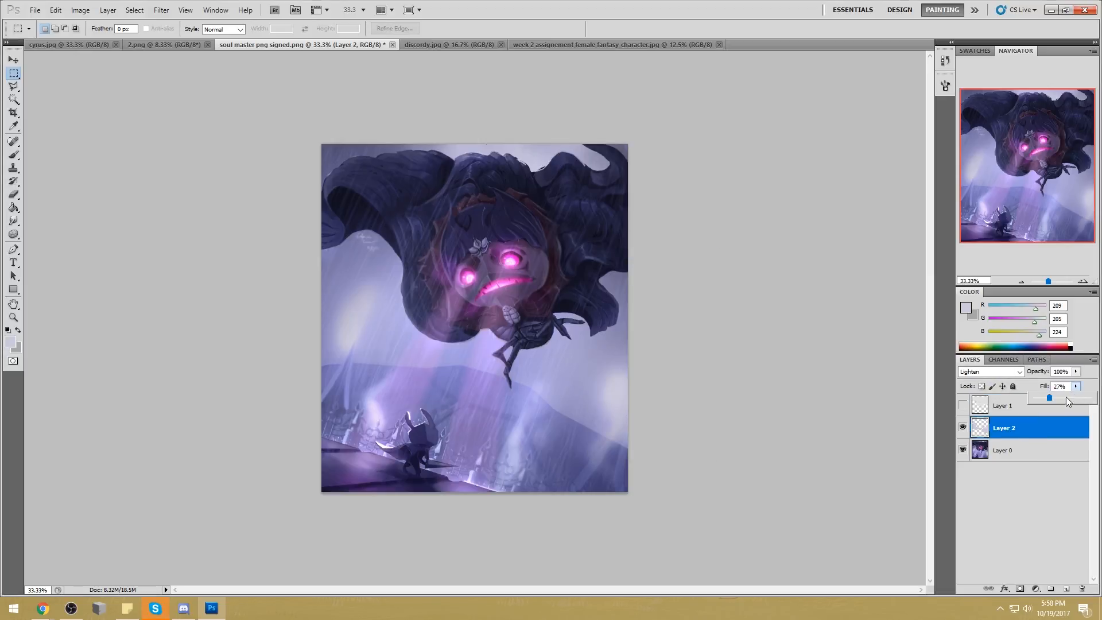
{"action": "left_click_drag", "start_coordinate": [1042, 399], "coordinate": [1044, 401]}
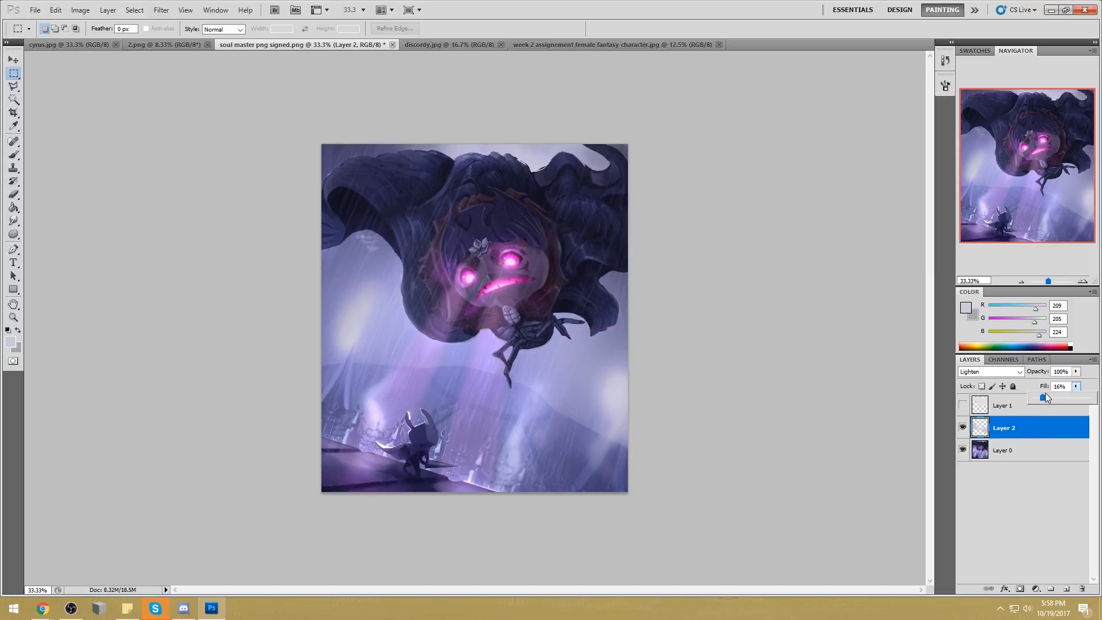
{"action": "left_click", "coordinate": [965, 428]}
{"action": "left_click", "coordinate": [965, 428]}
{"action": "left_click", "coordinate": [965, 428]}
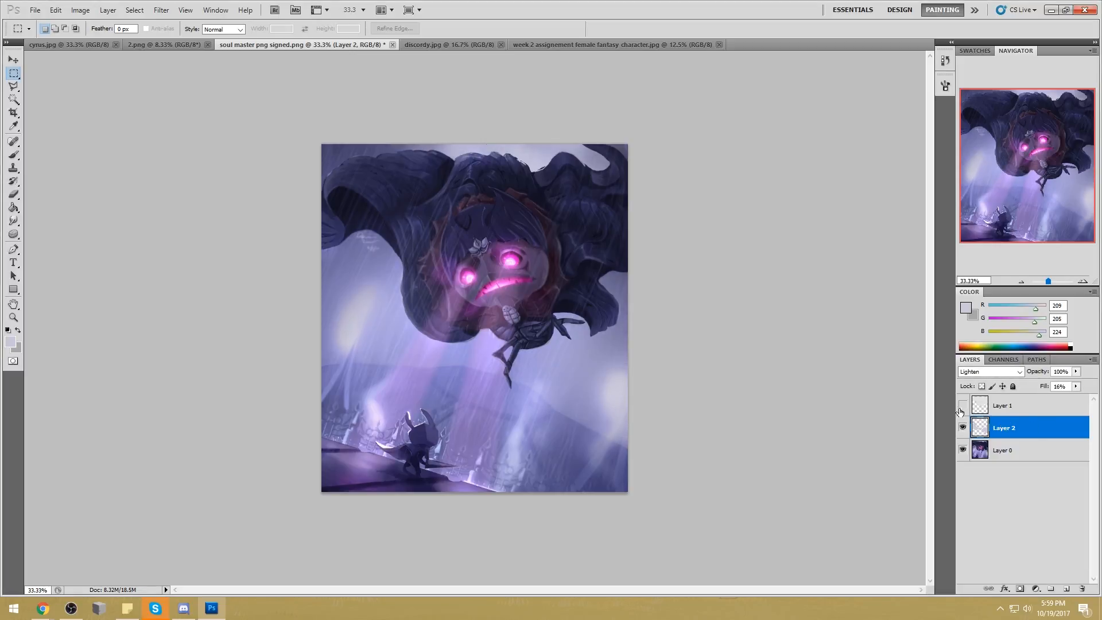
Erase the lower-right edge of the haze on Layer 2 with a soft round eraser enlarged to 1100 px
{"action": "key", "text": "e"}
{"action": "right_click", "coordinate": [668, 282]}
{"action": "left_click", "coordinate": [704, 341]}
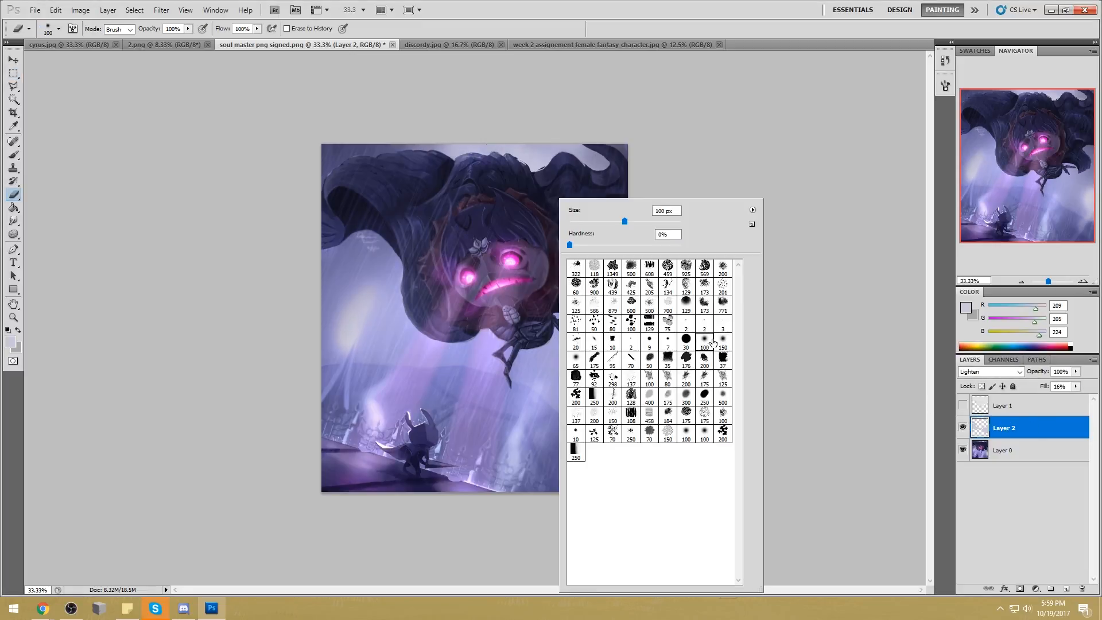
{"action": "key", "text": "Return"}
{"action": "key", "text": "bracketright"}
{"action": "key", "text": "bracketright"}
{"action": "key", "text": "bracketright"}
{"action": "key", "text": "bracketright"}
{"action": "key", "text": "bracketright"}
{"action": "key", "text": "bracketright"}
{"action": "key", "text": "bracketright"}
{"action": "key", "text": "bracketright"}
{"action": "key", "text": "bracketright"}
{"action": "key", "text": "bracketright"}
{"action": "key", "text": "bracketright"}
{"action": "key", "text": "bracketright"}
{"action": "key", "text": "bracketright"}
{"action": "key", "text": "bracketright"}
{"action": "key", "text": "bracketright"}
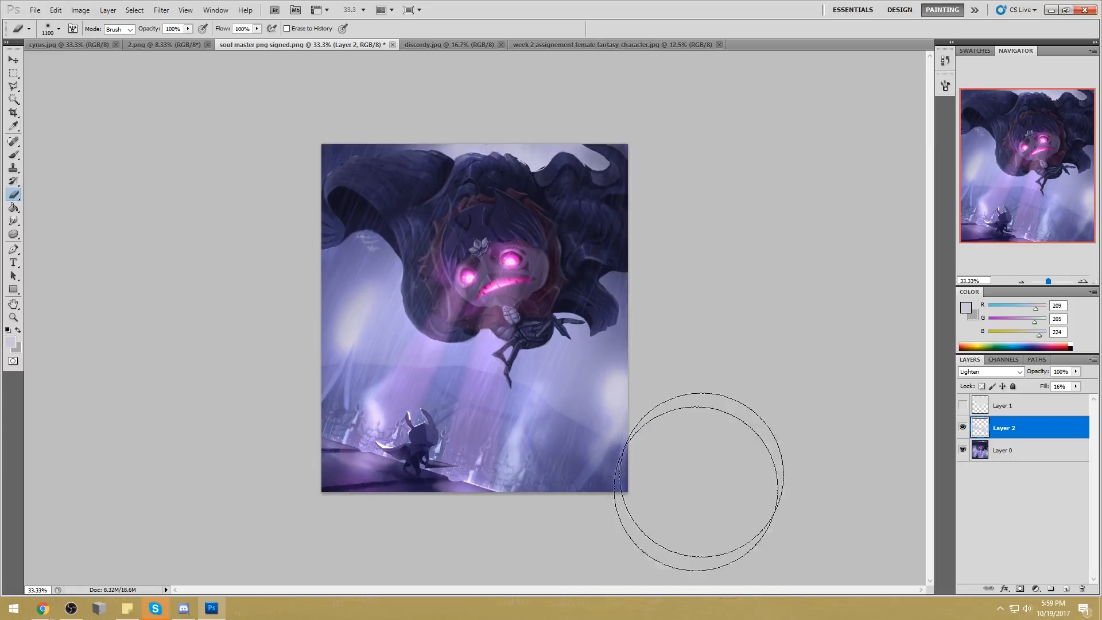
Apply a Gaussian Blur with a radius of about 5.5 pixels to the haze on Layer 2
{"action": "key", "text": "m"}
{"action": "right_click", "coordinate": [531, 272]}
{"action": "left_click", "coordinate": [562, 279]}
{"action": "left_click", "coordinate": [625, 202]}
{"action": "left_click", "coordinate": [162, 10]}
{"action": "mouse_move", "coordinate": [181, 117]}
{"action": "left_click", "coordinate": [121, 158]}
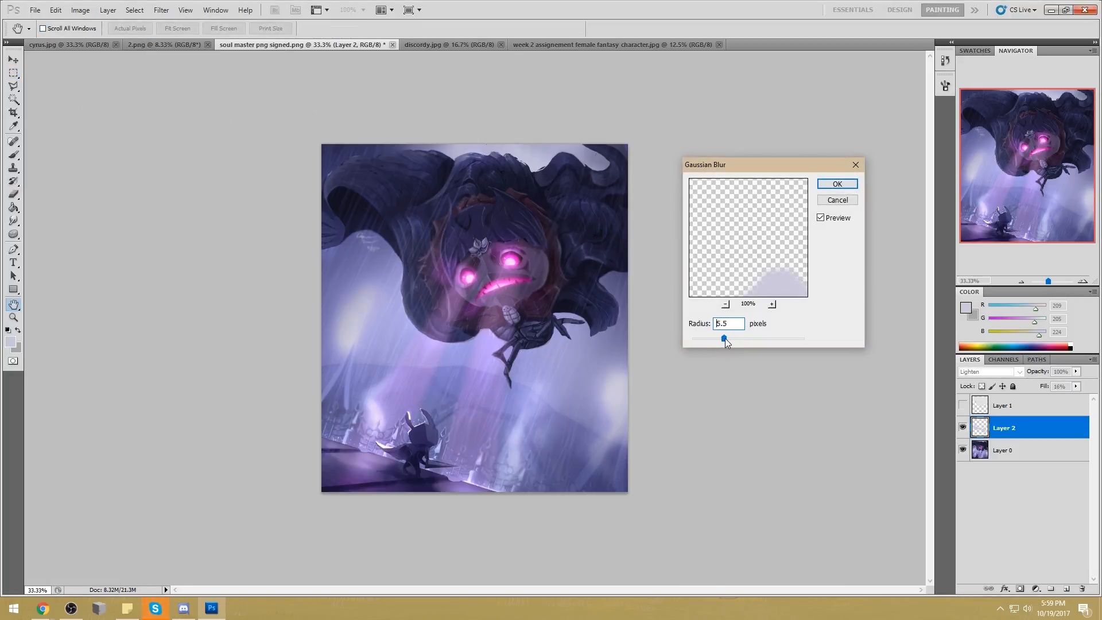
{"action": "left_click", "coordinate": [837, 184]}
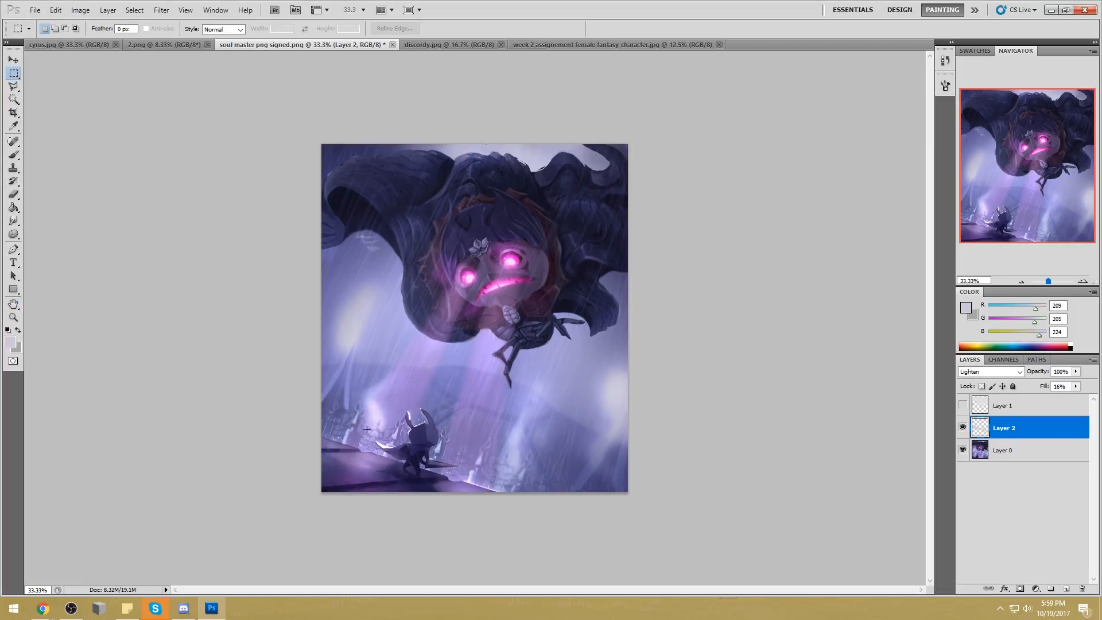
Select the small knight and the ground on Layer 0 with the Magic Wand, raising the tolerance to 30
{"action": "left_click", "coordinate": [14, 99]}
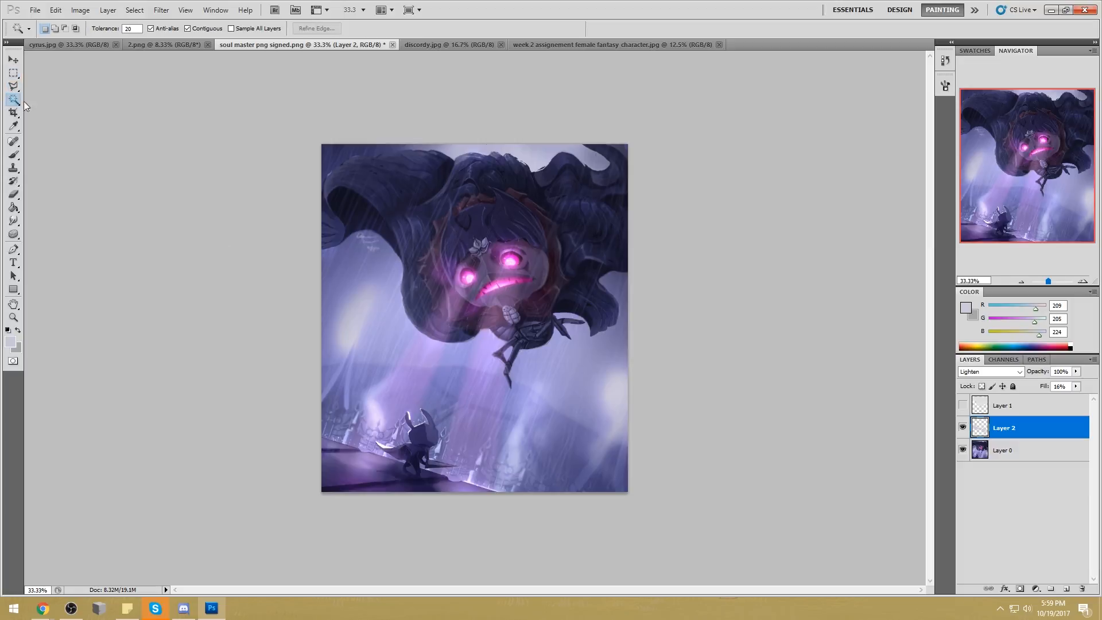
{"action": "left_click", "coordinate": [415, 460]}
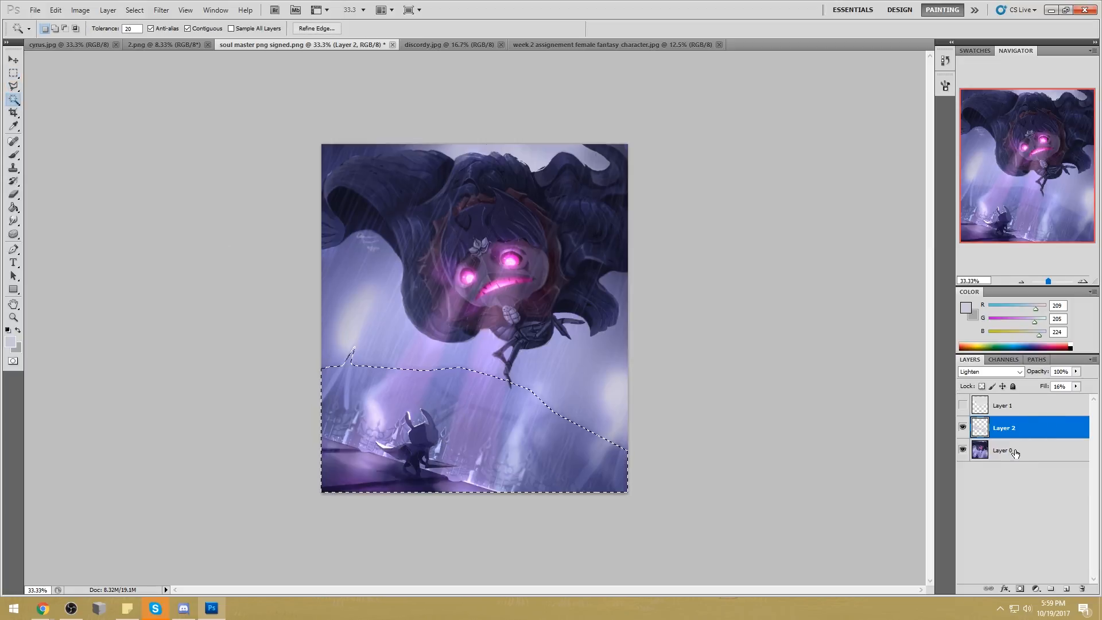
{"action": "left_click", "coordinate": [1004, 449]}
{"action": "left_click", "coordinate": [423, 436]}
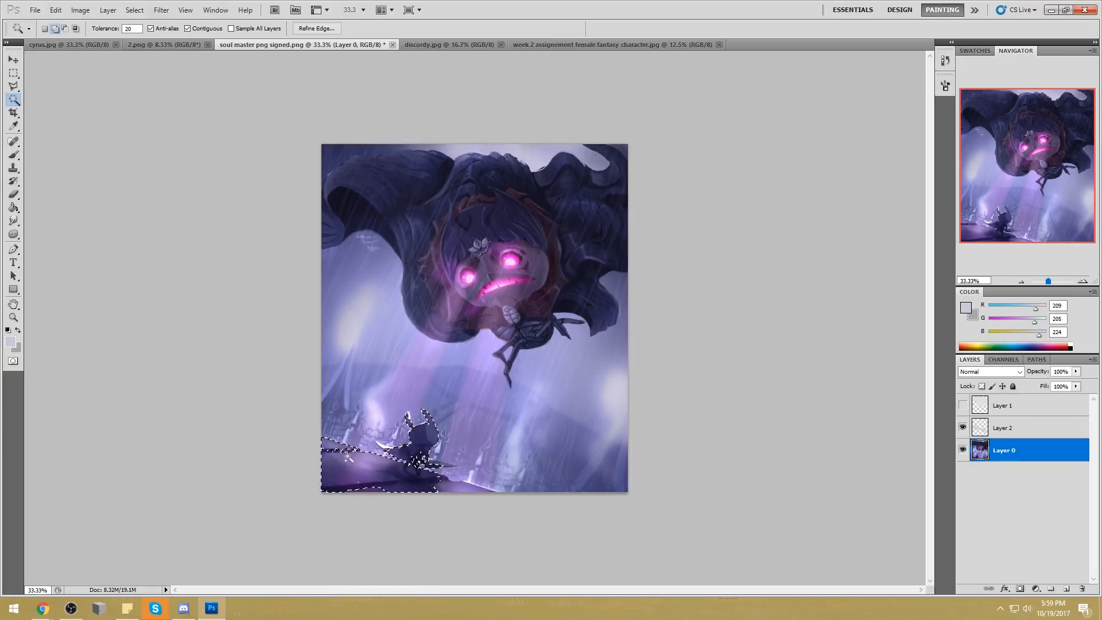
{"action": "left_click", "coordinate": [131, 28]}
{"action": "type", "text": "30"}
{"action": "left_click", "coordinate": [460, 489], "text": "shift"}
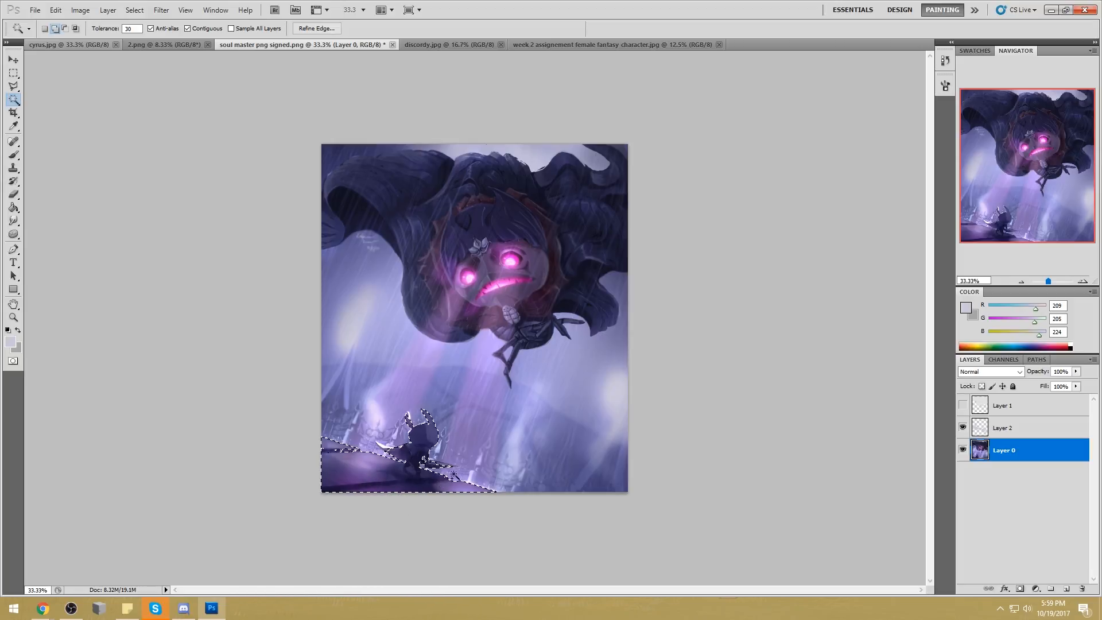
Refine the Magic Wand selection at tolerance 30 so it covers the small knight and the ground on Layer 0
{"action": "left_click", "coordinate": [449, 466], "text": "alt"}
{"action": "key", "text": "l"}
{"action": "key", "text": "alt+l"}
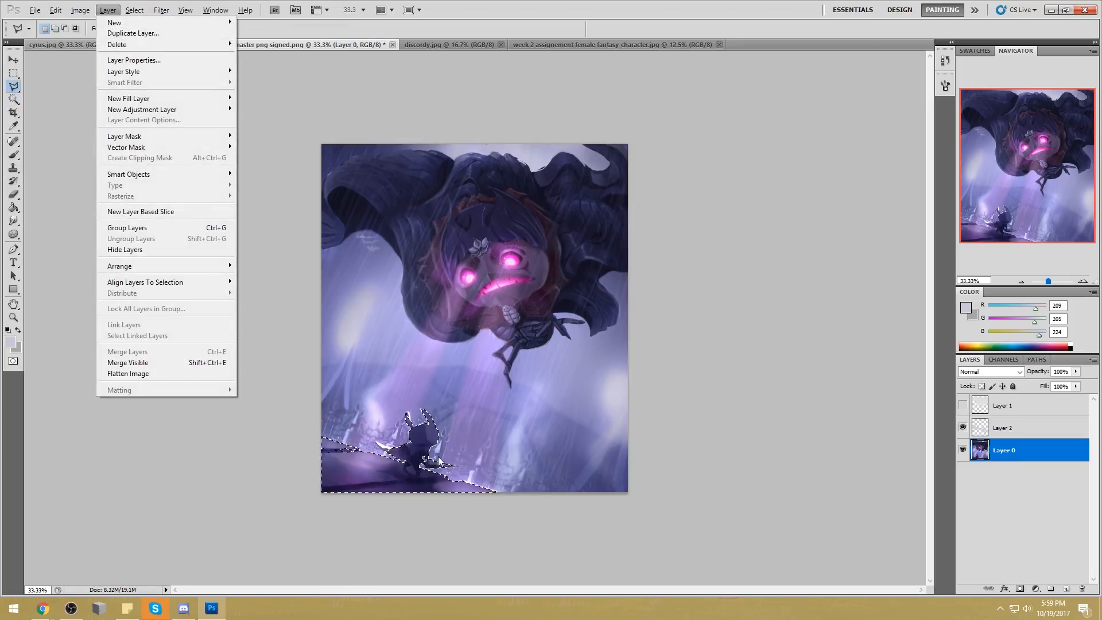
{"action": "key", "text": "Escape"}
{"action": "left_click", "coordinate": [18, 100]}
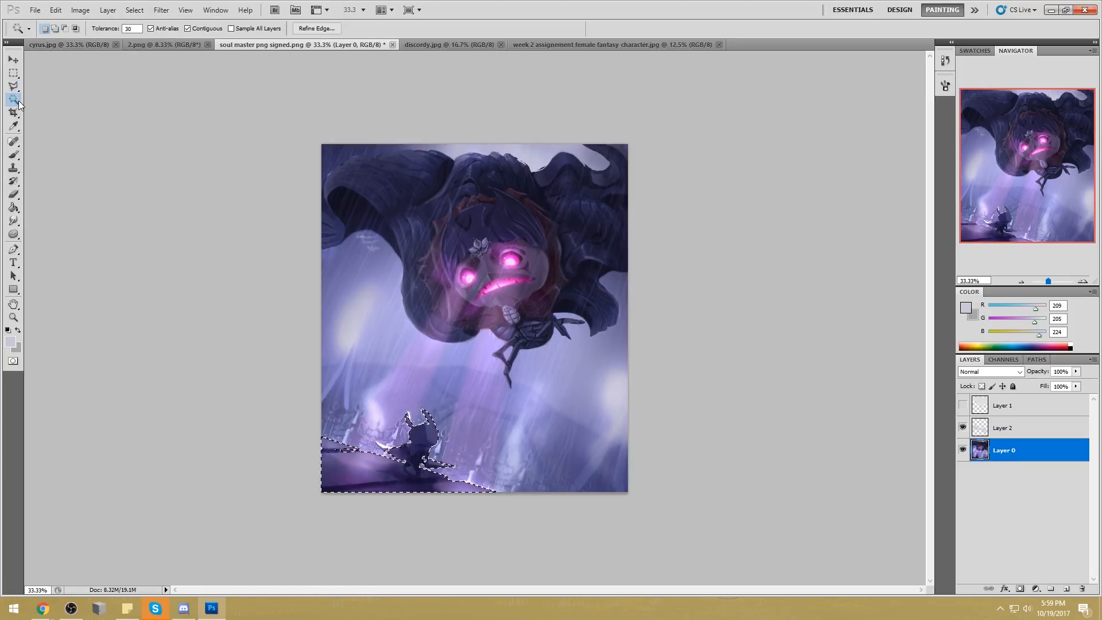
{"action": "key", "text": "shift"}
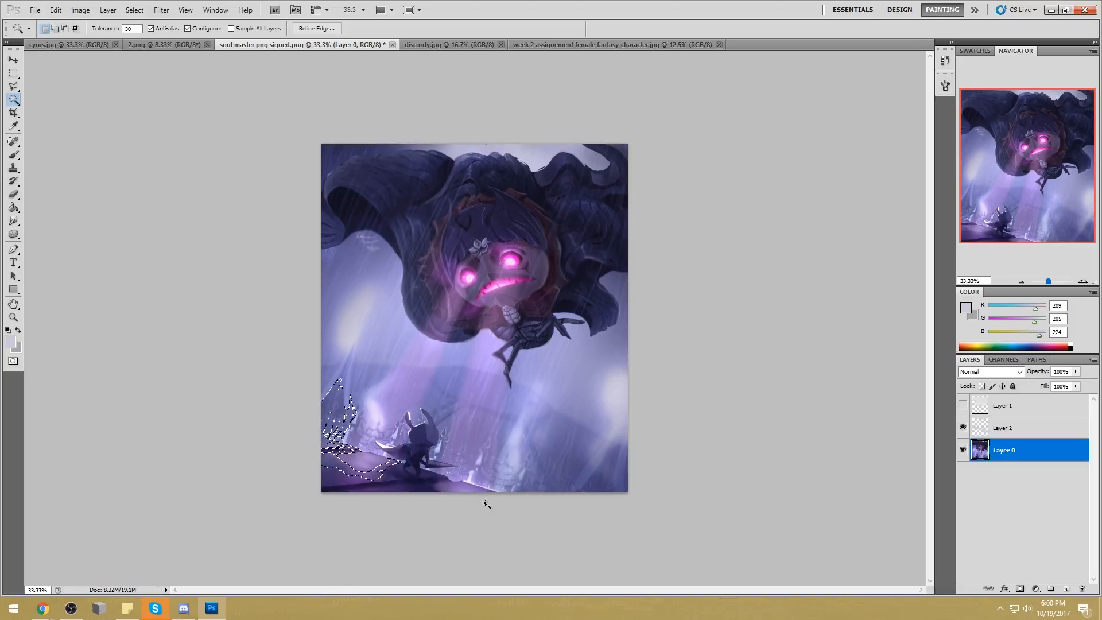
{"action": "left_click", "coordinate": [481, 483]}
Clean up the selection edge between the knight's cape and the ground with the freehand Lasso
{"action": "key", "text": "z"}
{"action": "left_click_drag", "start_coordinate": [330, 400], "coordinate": [498, 491]}
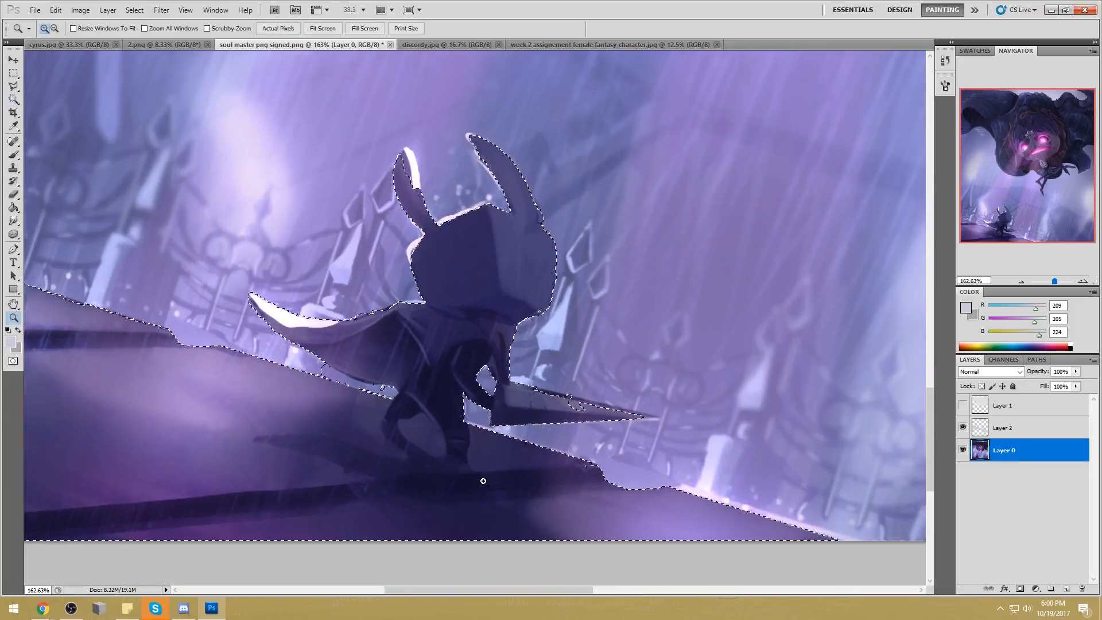
{"action": "key", "text": "w"}
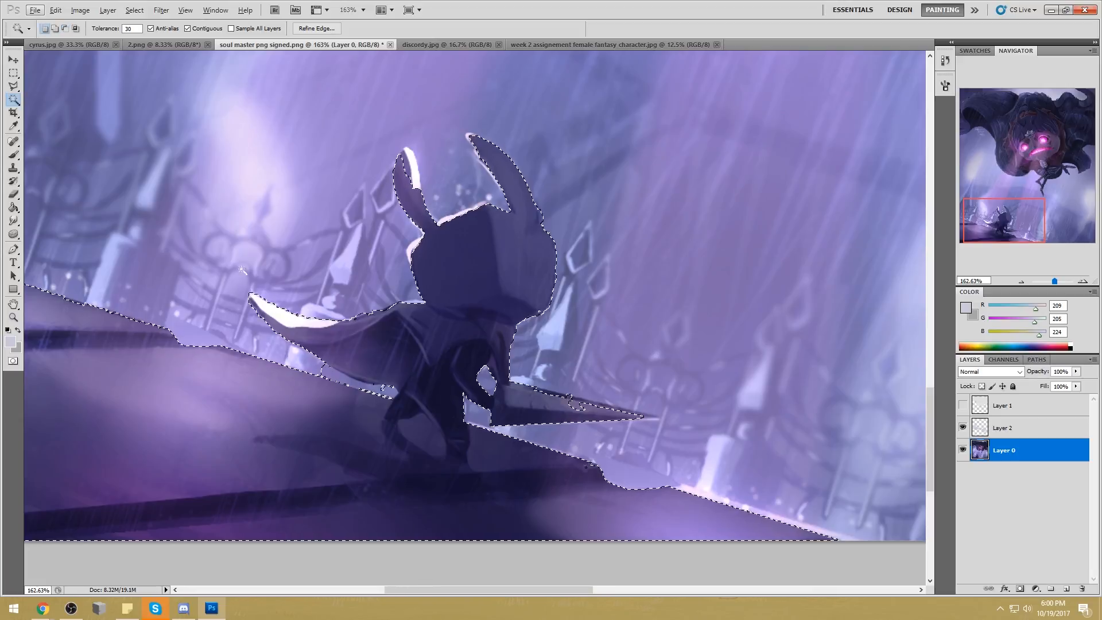
{"action": "left_click", "coordinate": [15, 86]}
{"action": "left_click", "coordinate": [46, 86]}
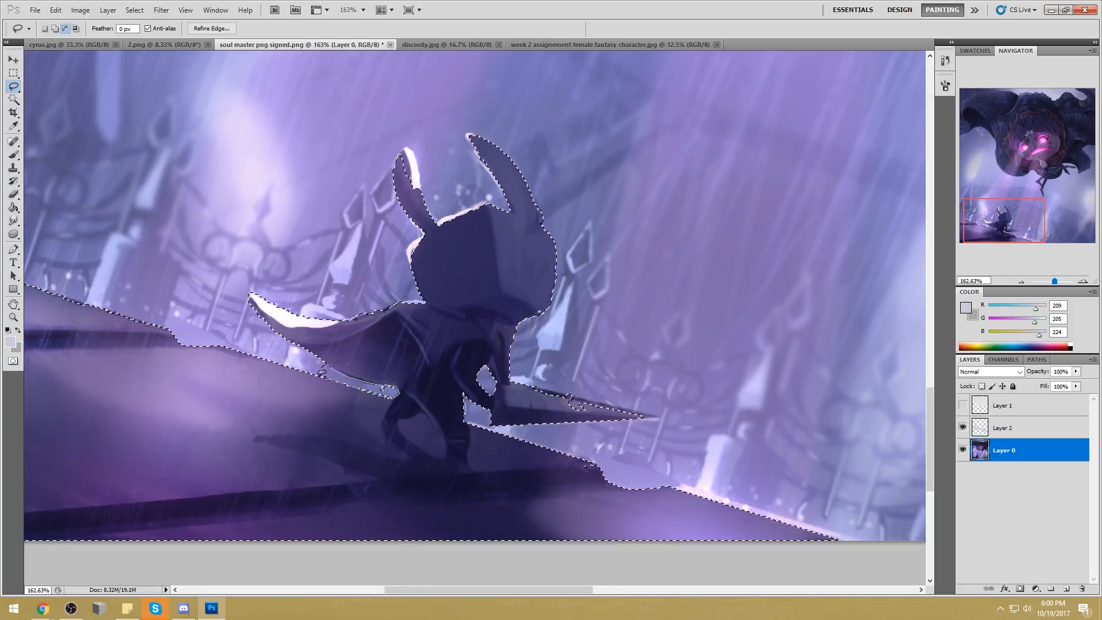
{"action": "key", "text": "shift"}
{"action": "key", "text": "alt"}
{"action": "left_click_drag", "start_coordinate": [351, 312], "coordinate": [435, 304]}
{"action": "key", "text": "shift"}
{"action": "left_click_drag", "start_coordinate": [442, 314], "coordinate": [429, 299]}
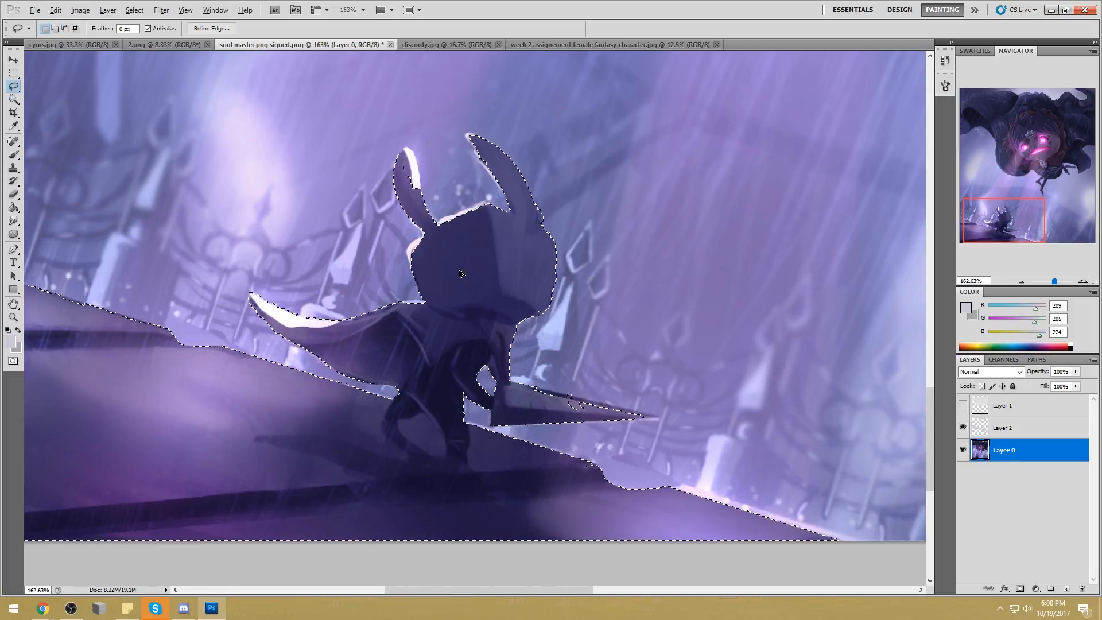
{"action": "key", "text": "w"}
{"action": "key", "text": "alt"}
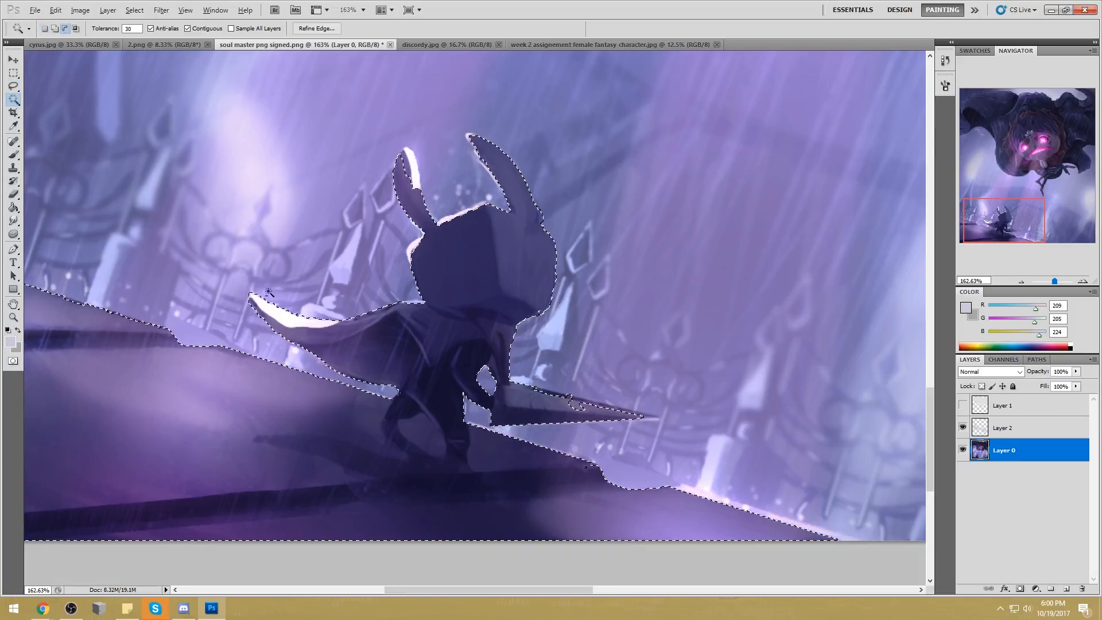
Hide the selection outline, then darken the selected knight and ground and raise their saturation with Hue/Saturation
{"action": "key", "text": "ctrl+minus"}
{"action": "key", "text": "ctrl+minus"}
{"action": "key", "text": "ctrl+minus"}
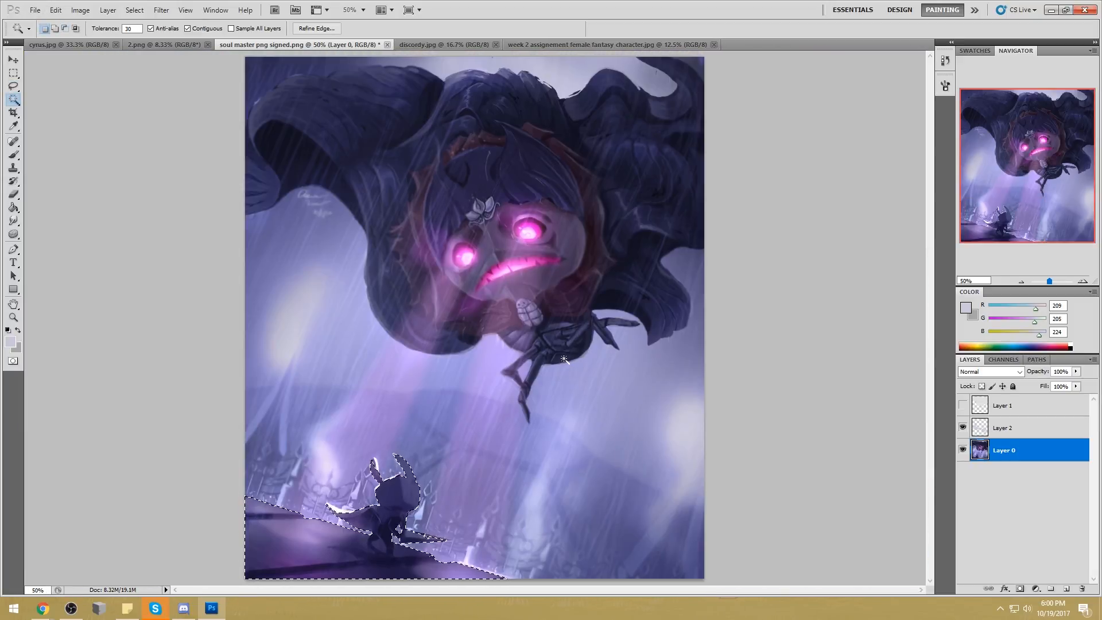
{"action": "key", "text": "ctrl+minus"}
{"action": "key", "text": "ctrl+d"}
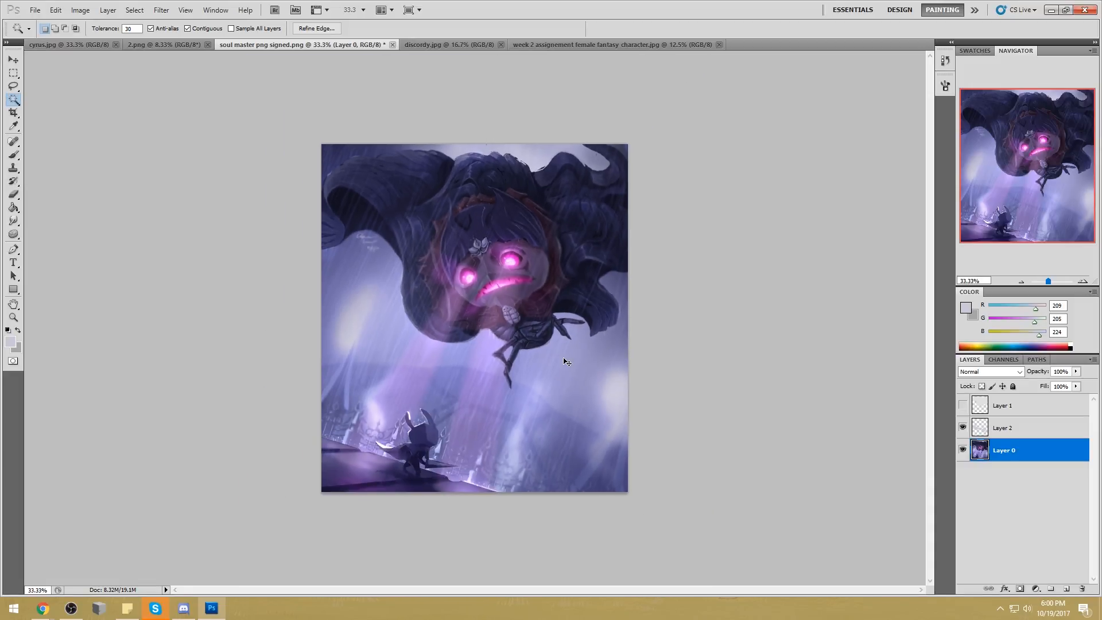
{"action": "key", "text": "ctrl+u"}
{"action": "mouse_move", "coordinate": [850, 395]}
{"action": "left_mouse_down"}
{"action": "mouse_move", "coordinate": [856, 363]}
{"action": "mouse_move", "coordinate": [871, 363]}
{"action": "mouse_move", "coordinate": [802, 361]}
{"action": "mouse_move", "coordinate": [863, 363]}
{"action": "mouse_move", "coordinate": [836, 394]}
{"action": "left_mouse_up"}
{"action": "left_click_drag", "start_coordinate": [874, 360], "coordinate": [877, 363]}
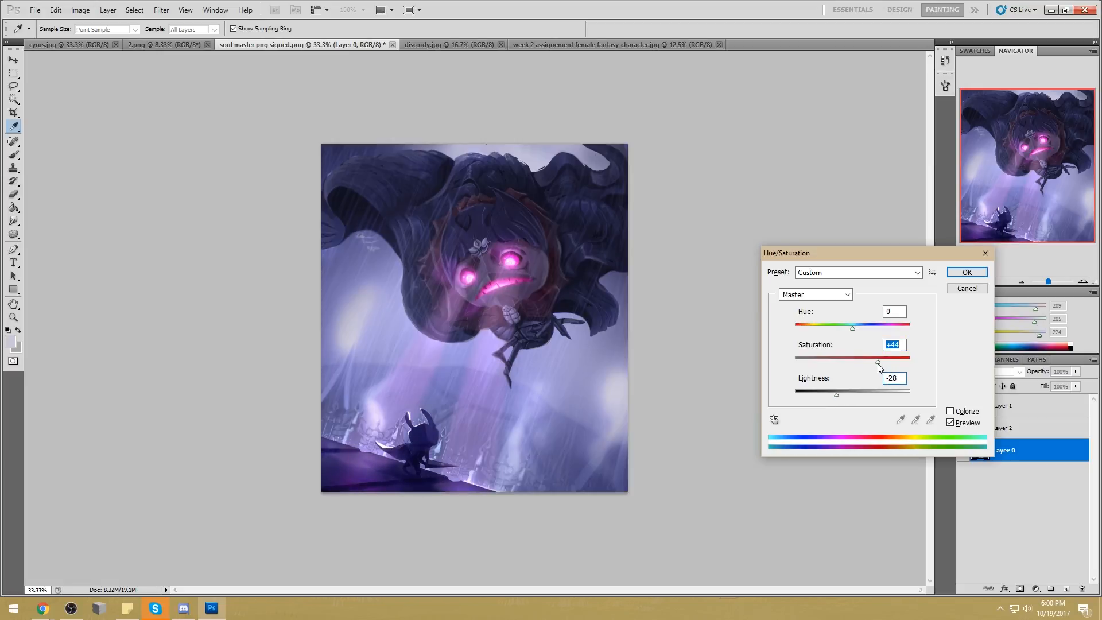
{"action": "left_click_drag", "start_coordinate": [836, 394], "coordinate": [847, 395]}
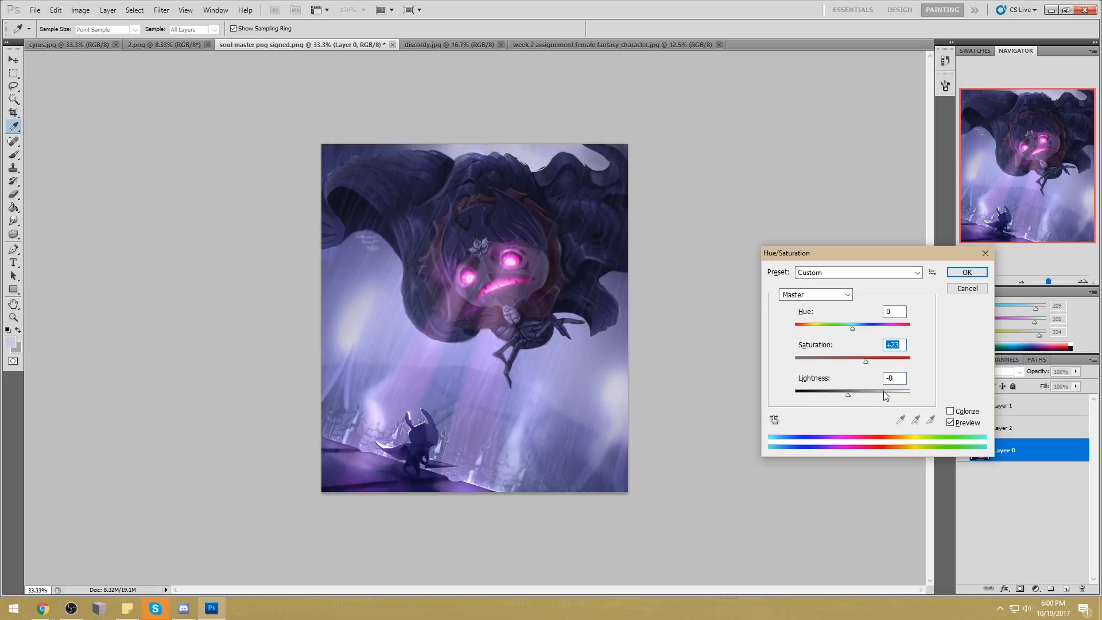
{"action": "type", "text": "0"}
{"action": "mouse_move", "coordinate": [847, 395]}
{"action": "left_mouse_down"}
{"action": "mouse_move", "coordinate": [864, 363]}
{"action": "mouse_move", "coordinate": [834, 398]}
{"action": "left_mouse_up"}
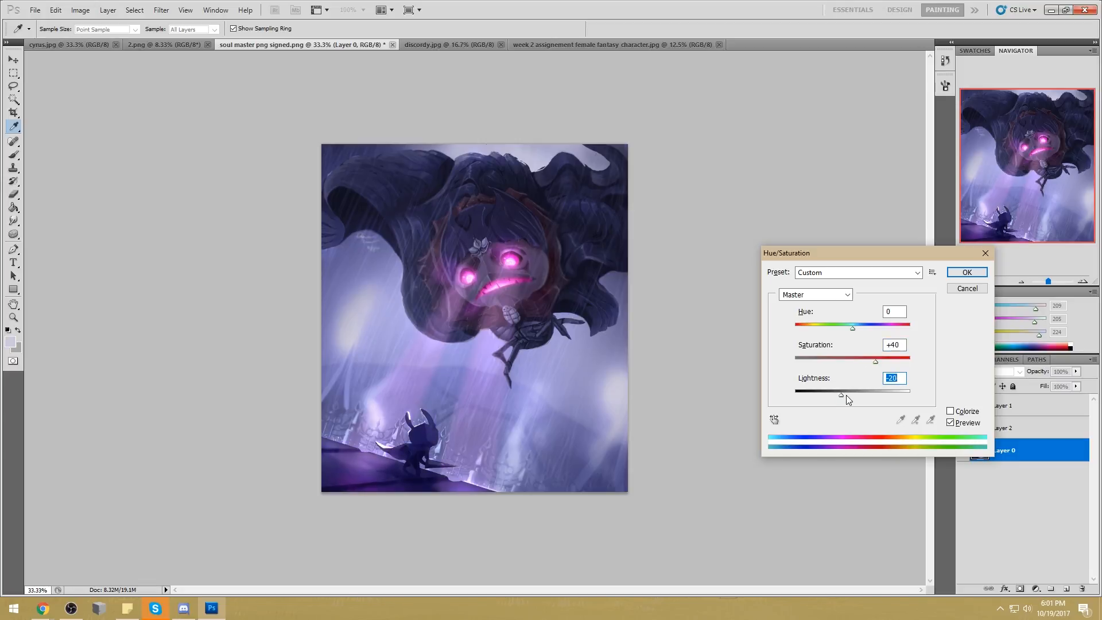
{"action": "left_click_drag", "start_coordinate": [841, 395], "coordinate": [844, 395]}
{"action": "left_click_drag", "start_coordinate": [875, 361], "coordinate": [873, 362]}
{"action": "left_click", "coordinate": [968, 274]}
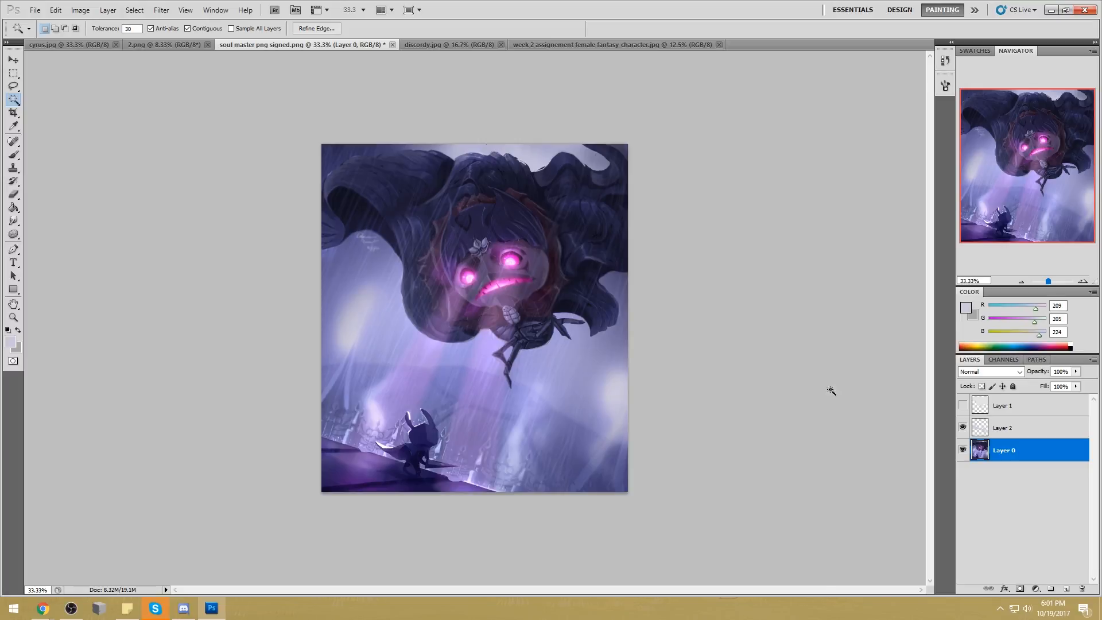
Deselect the knight and ground and merge the haze on Layer 2 down into Layer 0
{"action": "key", "text": "m"}
{"action": "right_click", "coordinate": [538, 301]}
{"action": "left_click", "coordinate": [563, 304]}
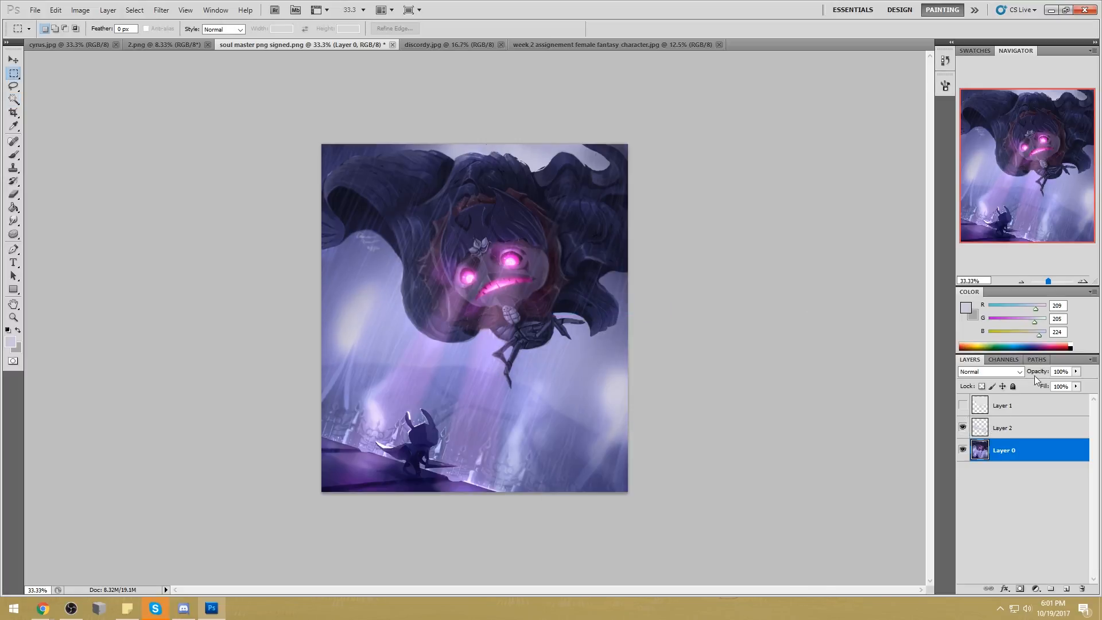
{"action": "right_click", "coordinate": [1040, 431]}
{"action": "left_click", "coordinate": [1027, 455]}
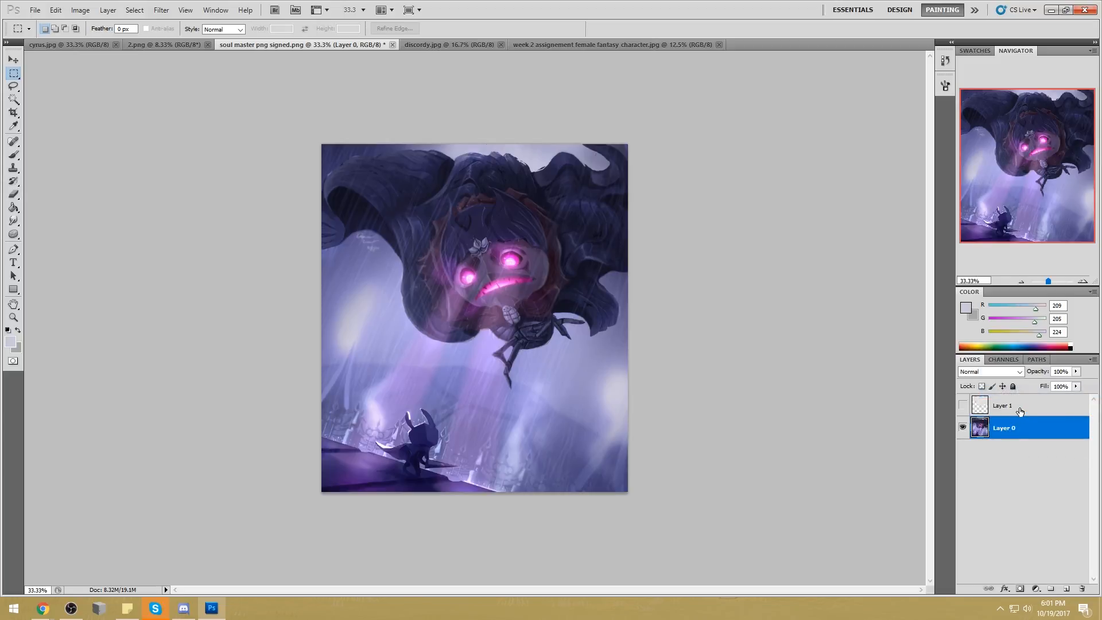
Brighten both eye beams down to the ground with the Dodge tool set to Highlights at 30% exposure, enlarging the brush to 500 px for the right beam
{"action": "key", "text": "o"}
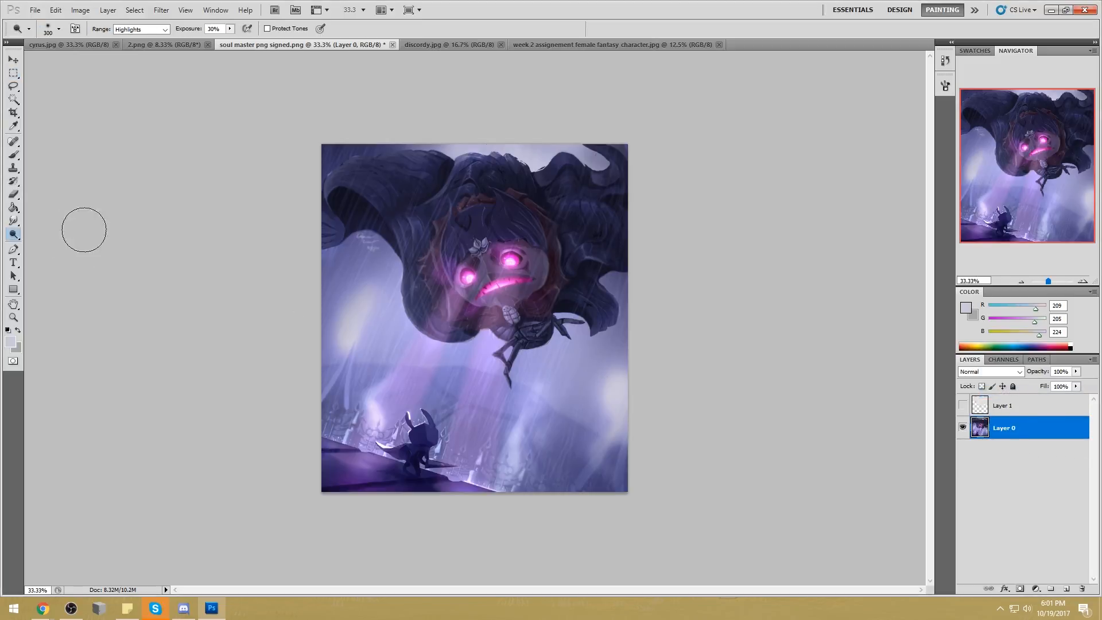
{"action": "key", "text": "bracketleft"}
{"action": "key", "text": "bracketleft"}
{"action": "left_click_drag", "start_coordinate": [458, 290], "coordinate": [375, 427]}
{"action": "key", "text": "bracketleft"}
{"action": "left_click_drag", "start_coordinate": [457, 292], "coordinate": [381, 426]}
{"action": "key", "text": "bracketright"}
{"action": "key", "text": "bracketright"}
{"action": "left_click_drag", "start_coordinate": [511, 277], "coordinate": [442, 456]}
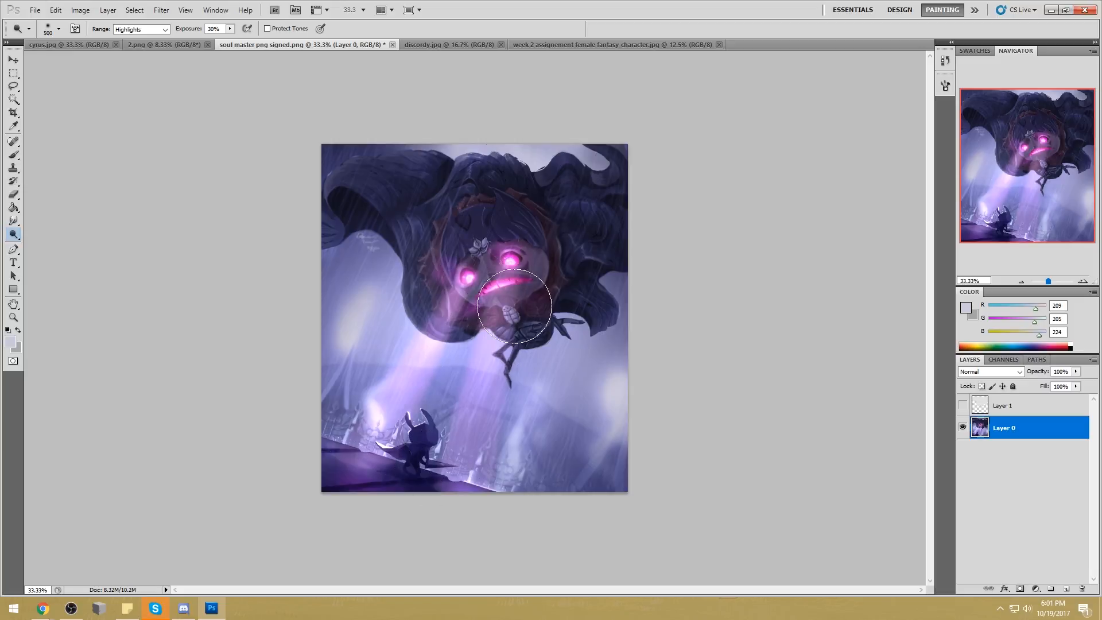
{"action": "left_click_drag", "start_coordinate": [509, 299], "coordinate": [459, 456]}
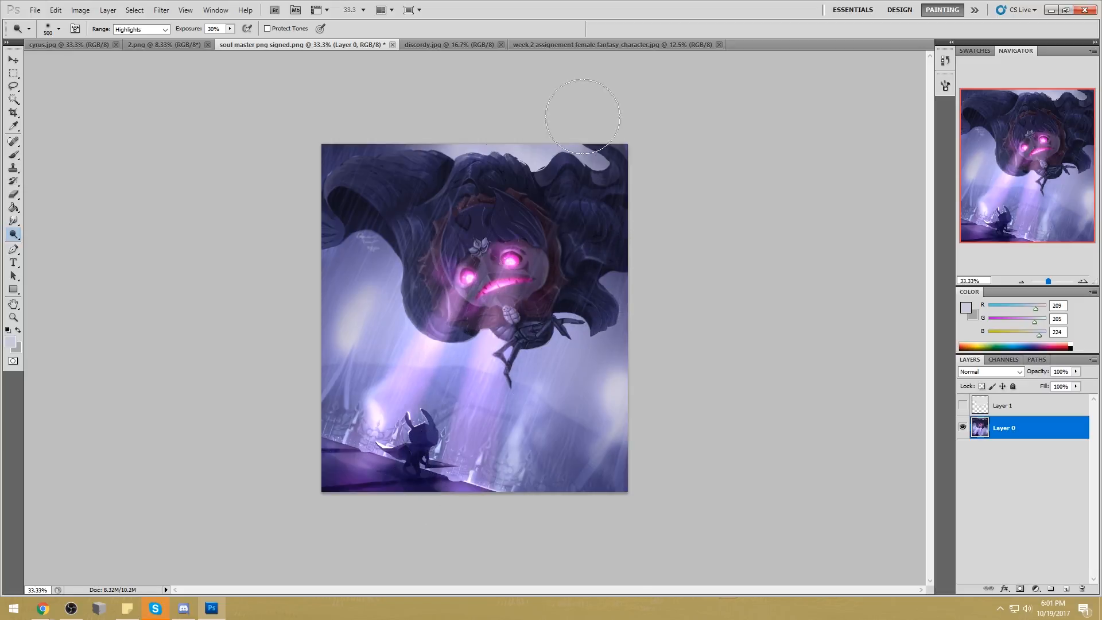
{"action": "key", "text": "ctrl+z"}
{"action": "key", "text": "ctrl+z"}
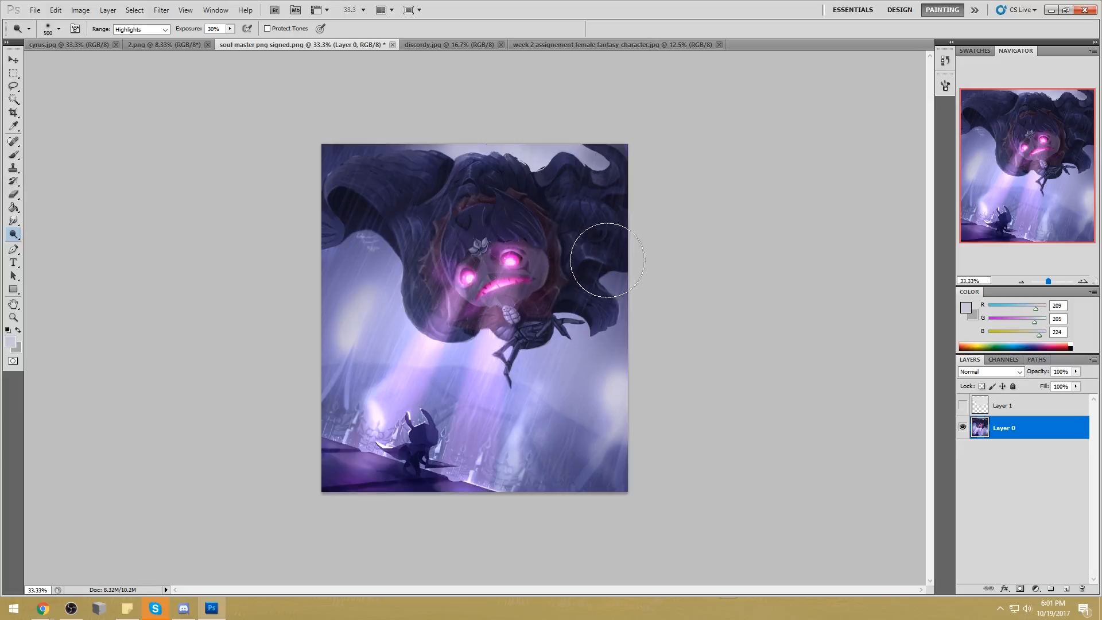
Tone down the flower on the hair with sampled dark purple (39, 31, 72), using a 250 px brush at 59% opacity
{"action": "key", "text": "b"}
{"action": "left_click", "coordinate": [460, 196], "text": "alt"}
{"action": "key", "text": "bracketleft"}
{"action": "key", "text": "bracketleft"}
{"action": "key", "text": "bracketleft"}
{"action": "mouse_move", "coordinate": [486, 243]}
{"action": "left_mouse_down"}
{"action": "mouse_move", "coordinate": [463, 246]}
{"action": "mouse_move", "coordinate": [482, 241]}
{"action": "left_mouse_up"}
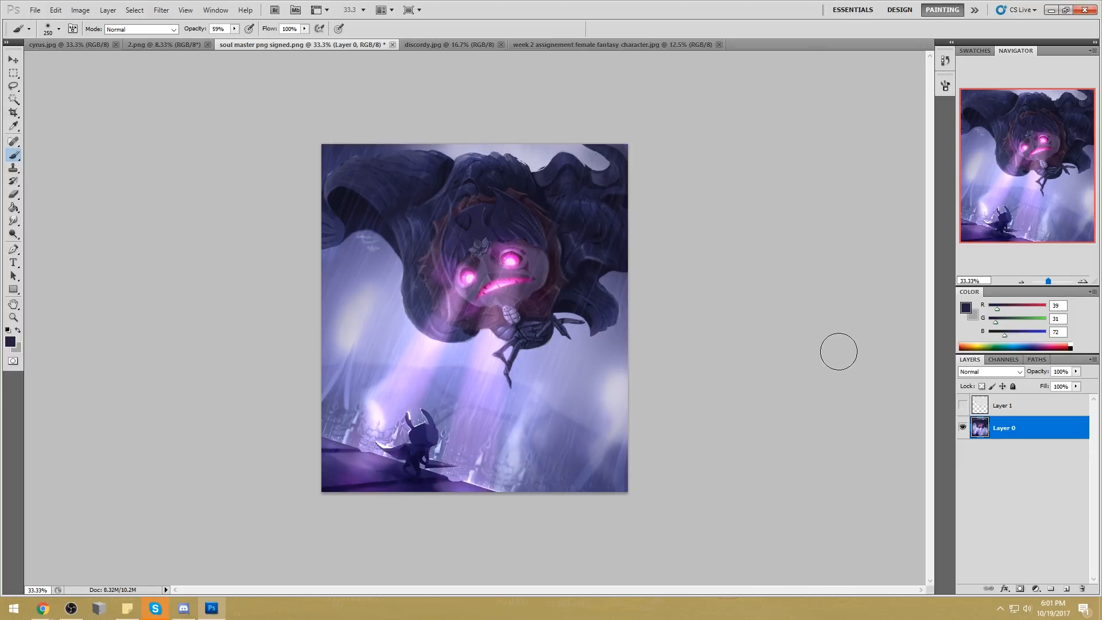
Select the background strip above the cloak's upper-left edge with the Lasso and hide the selection outline
{"action": "left_click", "coordinate": [14, 98]}
{"action": "left_click", "coordinate": [380, 151]}
{"action": "key", "text": "l"}
{"action": "key", "text": "ctrl+d"}
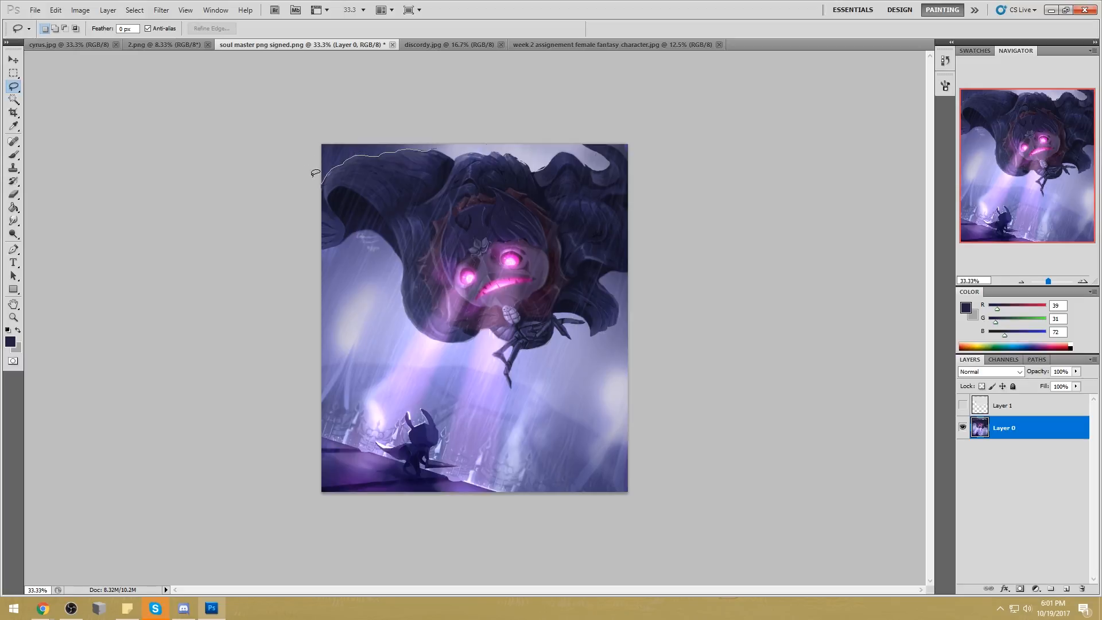
{"action": "left_click_drag", "start_coordinate": [427, 147], "coordinate": [457, 150]}
{"action": "key", "text": "ctrl+d"}
Lighten the selected upper-left background with sampled lavender (174, 172, 203), using a 1200 px brush in Lighten mode
{"action": "key", "text": "b"}
{"action": "left_click", "coordinate": [451, 121], "text": "alt"}
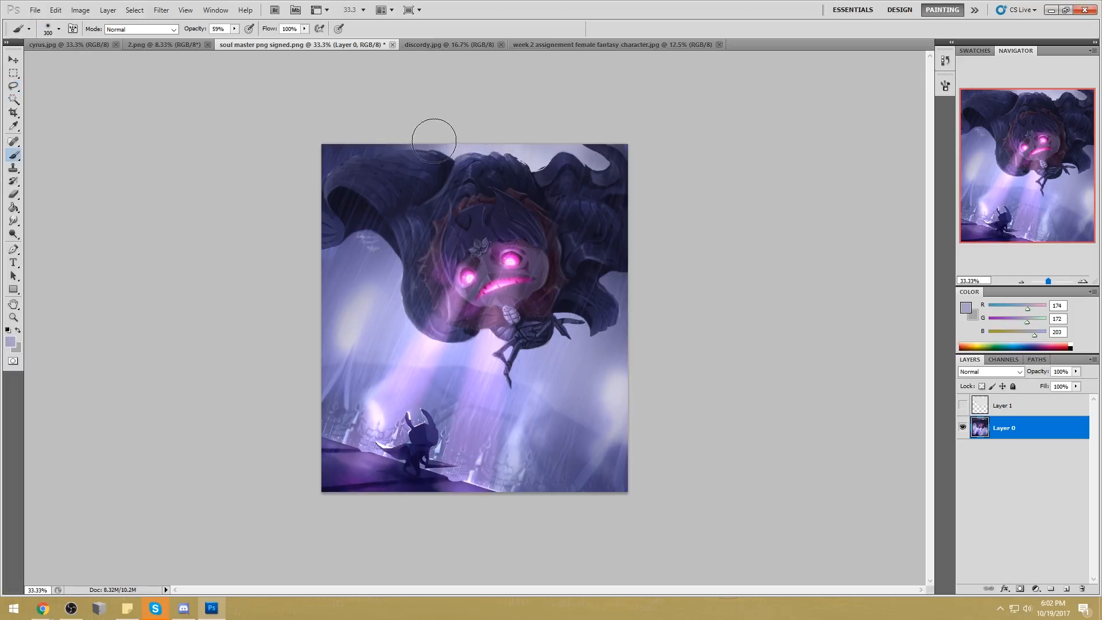
{"action": "left_click", "coordinate": [140, 28]}
{"action": "left_click", "coordinate": [144, 138]}
{"action": "key", "text": "bracketright"}
{"action": "key", "text": "bracketright"}
{"action": "key", "text": "bracketright"}
{"action": "key", "text": "bracketright"}
{"action": "key", "text": "bracketright"}
{"action": "key", "text": "bracketright"}
{"action": "key", "text": "bracketright"}
{"action": "key", "text": "bracketright"}
{"action": "key", "text": "bracketright"}
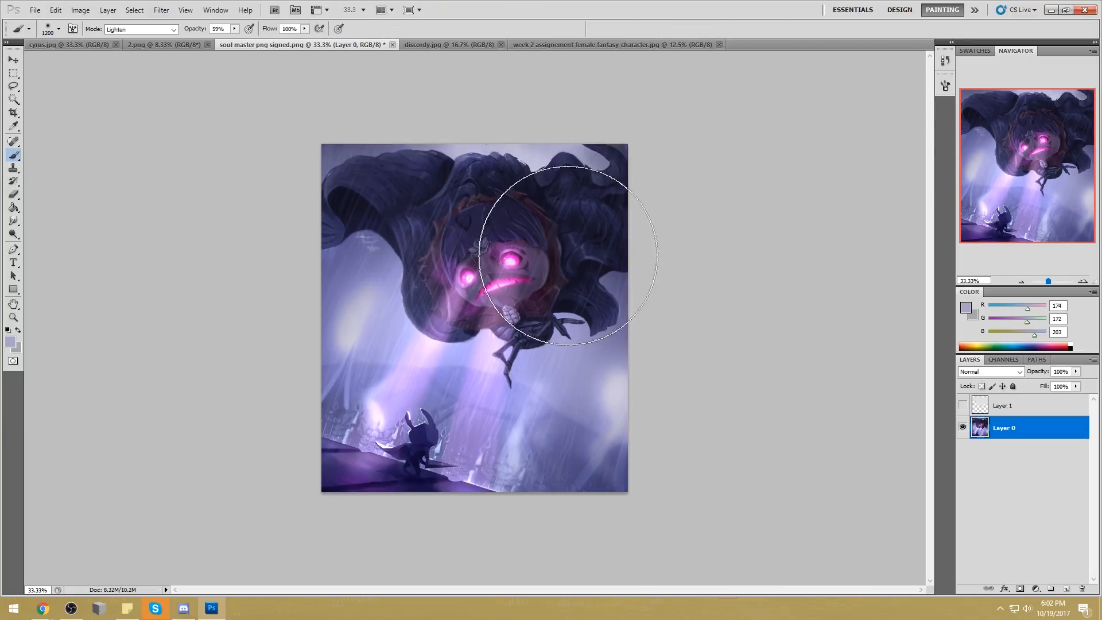
Select the background patch at the canvas's upper-right corner, brush it with muted lavender tones sampled from the painting, and deselect
{"action": "key", "text": "l"}
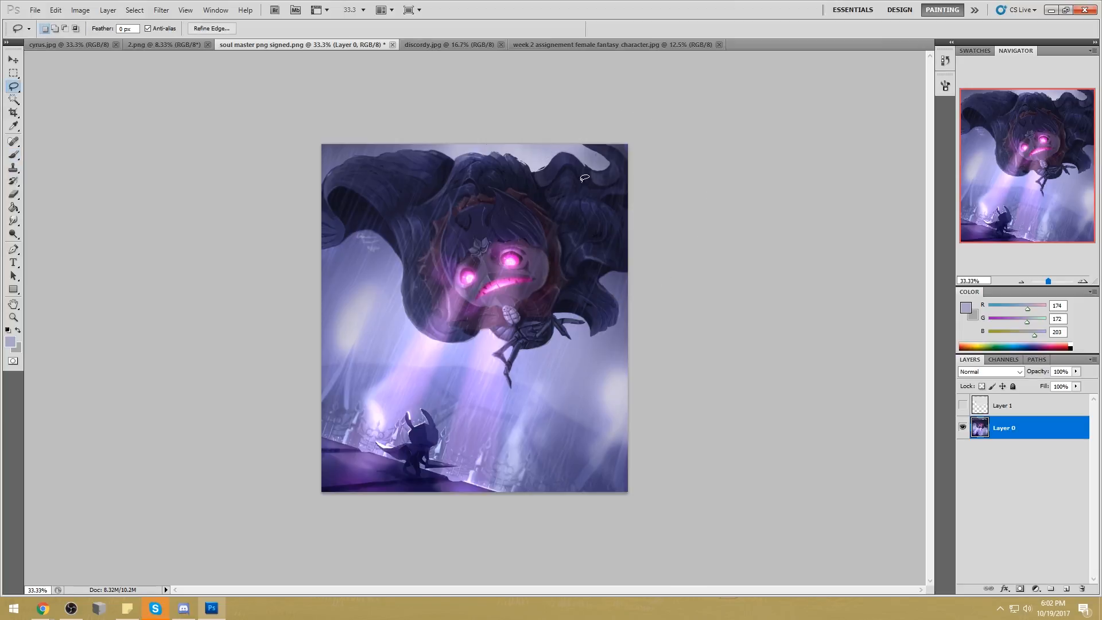
{"action": "left_click", "coordinate": [606, 139]}
{"action": "key", "text": "b"}
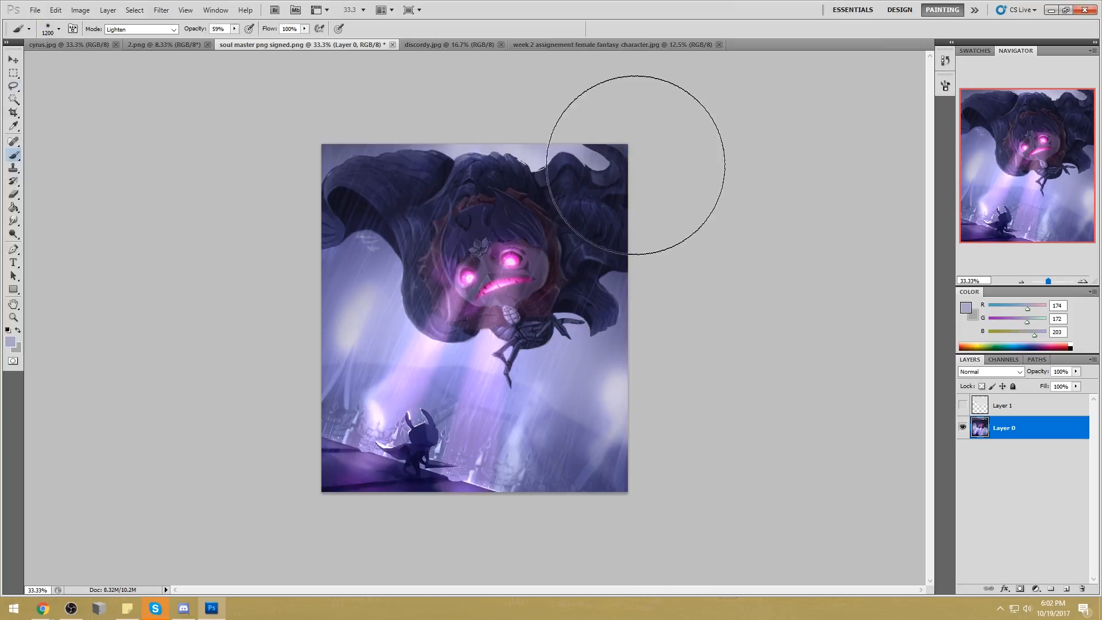
{"action": "left_click", "coordinate": [603, 151], "text": "alt"}
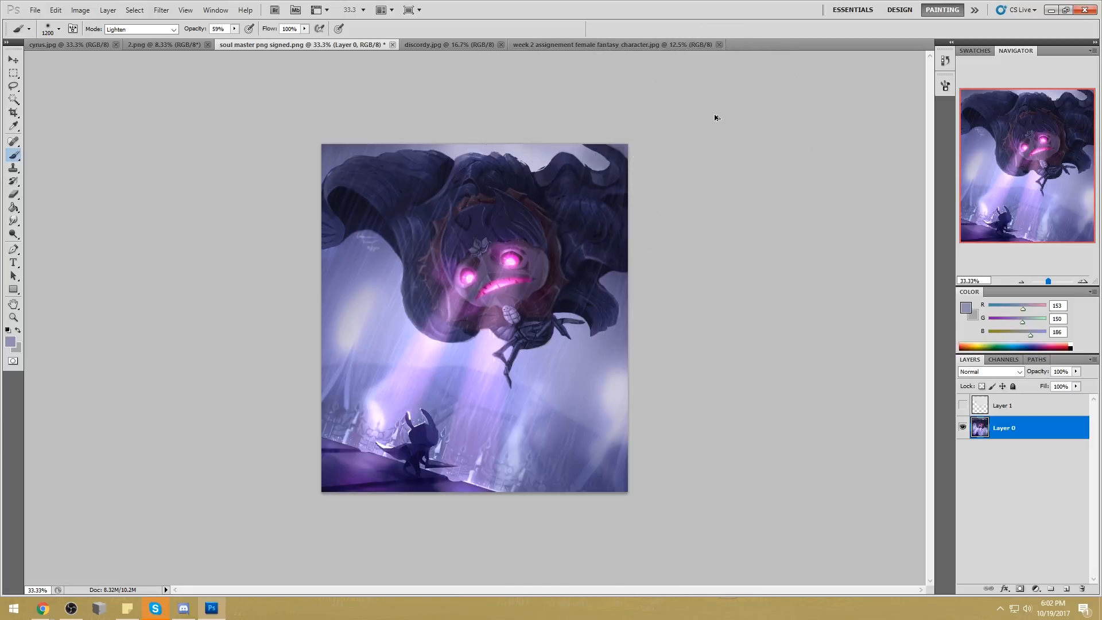
{"action": "left_click", "coordinate": [342, 164], "text": "alt"}
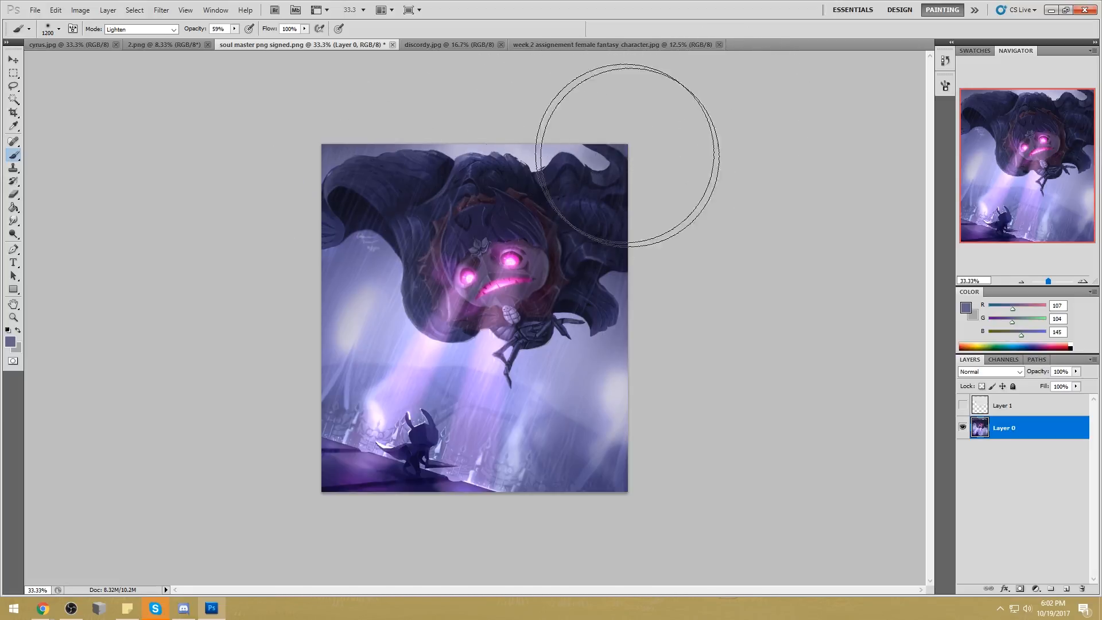
{"action": "key", "text": "m"}
{"action": "right_click", "coordinate": [628, 274]}
Create a new layer above Layer 0 and set the foreground color to bright cyan (5, 240, 255)
{"action": "left_click", "coordinate": [965, 453]}
{"action": "left_click", "coordinate": [1065, 588]}
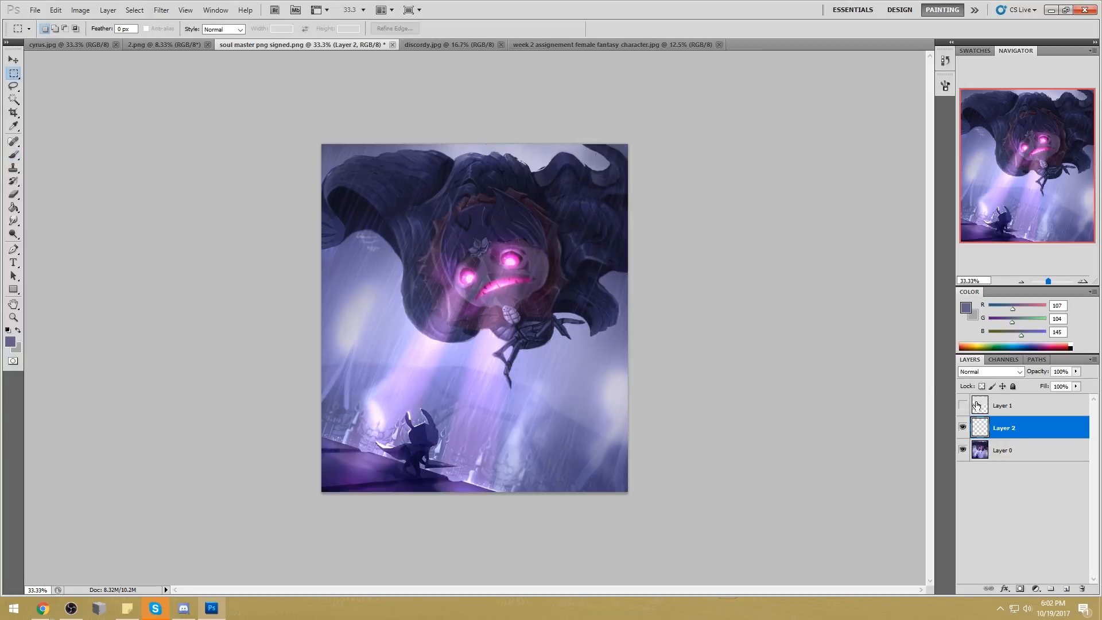
{"action": "left_click", "coordinate": [967, 310]}
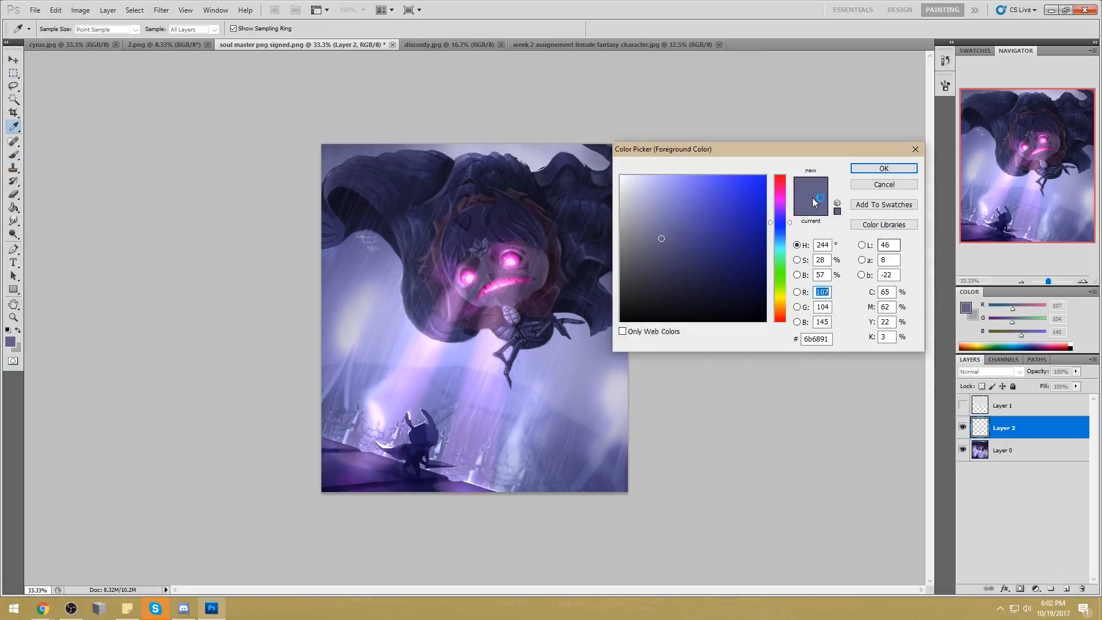
{"action": "left_click", "coordinate": [780, 272]}
{"action": "left_click_drag", "start_coordinate": [739, 184], "coordinate": [729, 173]}
{"action": "left_click_drag", "start_coordinate": [777, 218], "coordinate": [785, 251]}
{"action": "left_click", "coordinate": [763, 176]}
{"action": "left_click", "coordinate": [909, 170]}
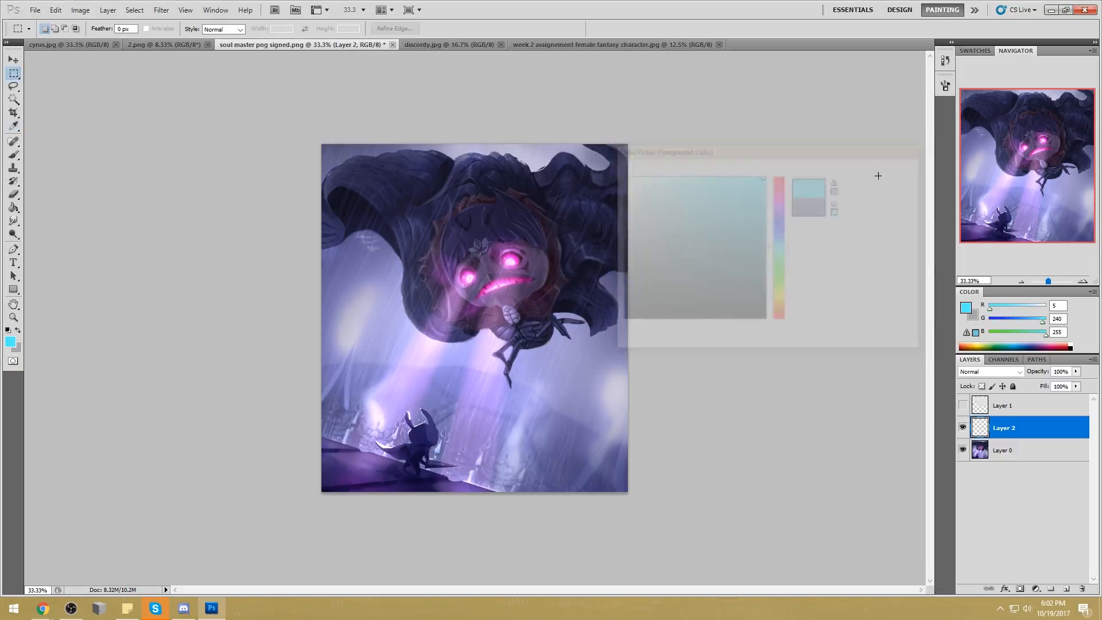
Paint the left eye and its beam cyan on Layer 2 with a 300 px Normal-mode brush at 59% opacity, and set the layer's blend mode to Color
{"action": "key", "text": "b"}
{"action": "key", "text": "bracketleft"}
{"action": "key", "text": "bracketleft"}
{"action": "key", "text": "bracketleft"}
{"action": "key", "text": "bracketleft"}
{"action": "key", "text": "bracketleft"}
{"action": "key", "text": "bracketleft"}
{"action": "key", "text": "bracketleft"}
{"action": "key", "text": "bracketleft"}
{"action": "key", "text": "bracketleft"}
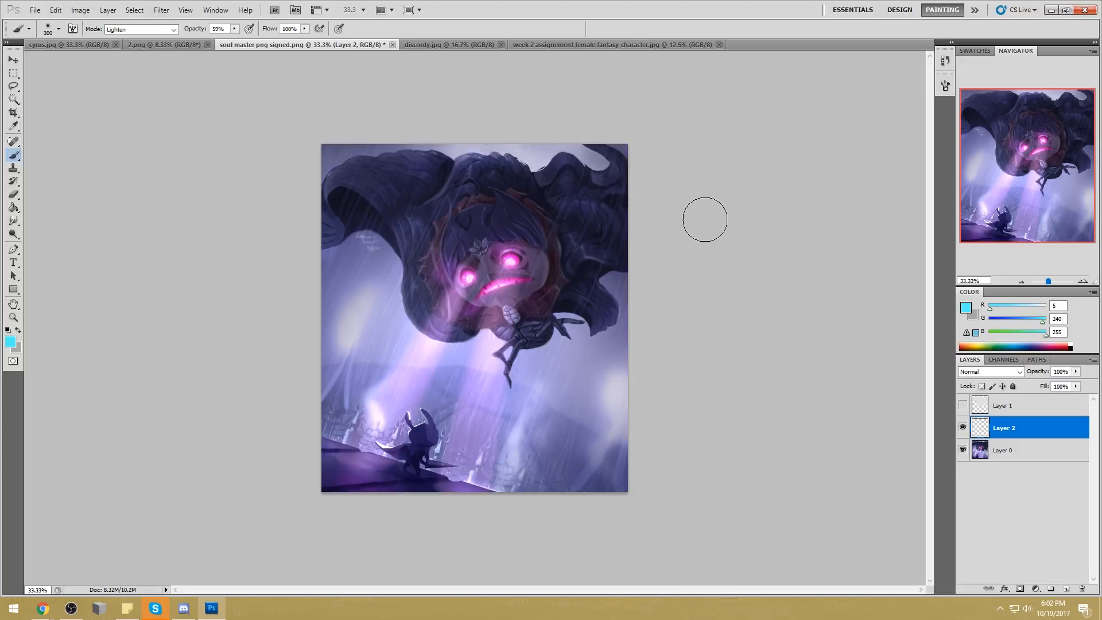
{"action": "left_click", "coordinate": [172, 29]}
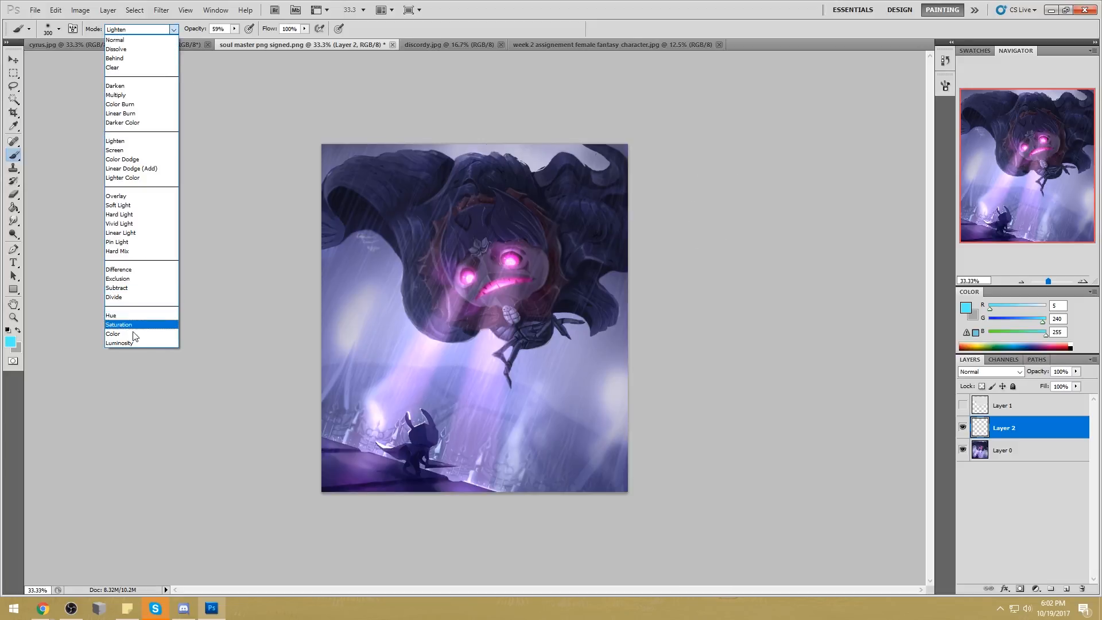
{"action": "left_click", "coordinate": [131, 333]}
{"action": "left_click", "coordinate": [146, 29]}
{"action": "left_click", "coordinate": [146, 42]}
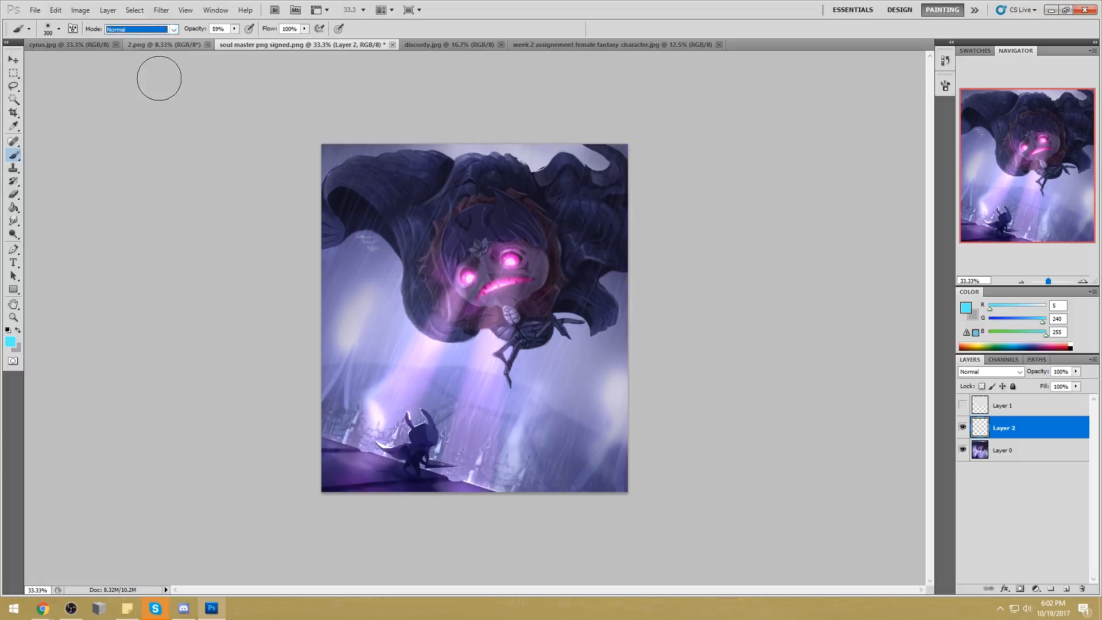
{"action": "mouse_move", "coordinate": [466, 261]}
{"action": "left_mouse_down"}
{"action": "mouse_move", "coordinate": [451, 307]}
{"action": "mouse_move", "coordinate": [469, 272]}
{"action": "mouse_move", "coordinate": [381, 451]}
{"action": "left_mouse_up"}
{"action": "left_click", "coordinate": [991, 371]}
{"action": "left_click", "coordinate": [979, 367]}
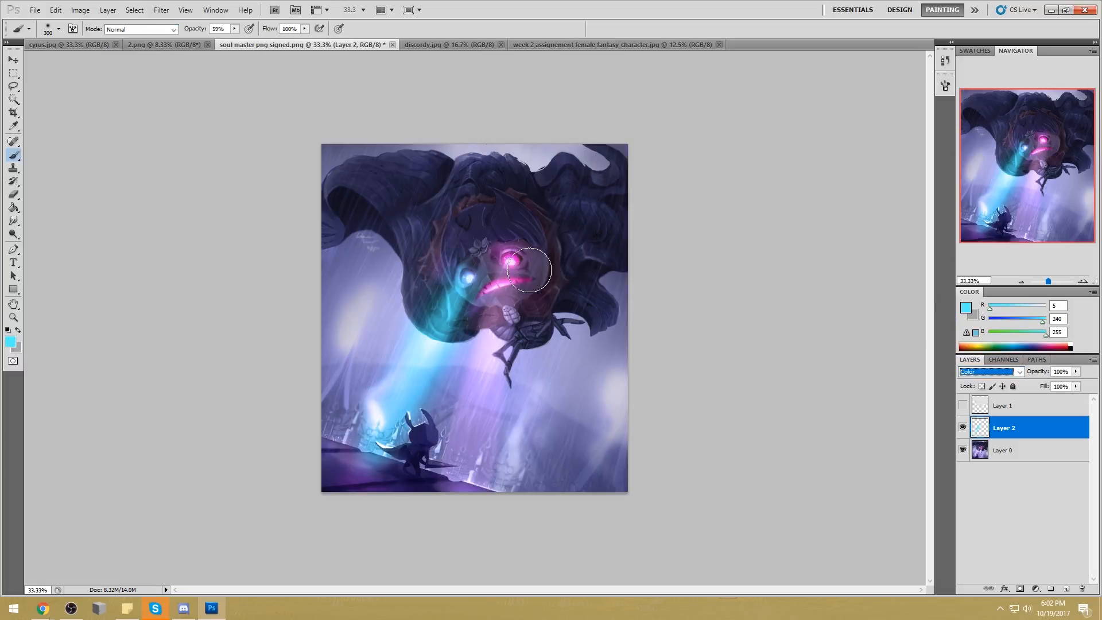
Paint the right eye's beam cyan on Layer 2, from the mouth down to the ground, with a 300 to 400 px brush
{"action": "mouse_move", "coordinate": [529, 270]}
{"action": "left_mouse_down"}
{"action": "mouse_move", "coordinate": [485, 298]}
{"action": "mouse_move", "coordinate": [509, 264]}
{"action": "left_mouse_up"}
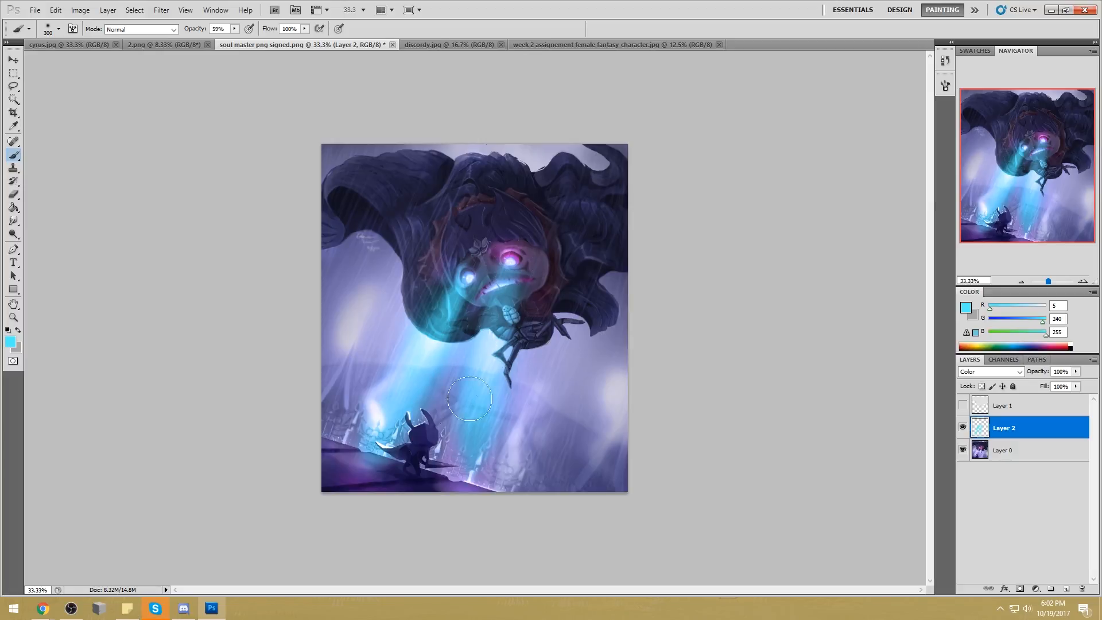
{"action": "key", "text": "bracketright"}
{"action": "key", "text": "bracketright"}
{"action": "mouse_move", "coordinate": [481, 416]}
{"action": "left_mouse_down"}
{"action": "mouse_move", "coordinate": [449, 529]}
{"action": "mouse_move", "coordinate": [394, 504]}
{"action": "mouse_move", "coordinate": [388, 450]}
{"action": "mouse_move", "coordinate": [308, 443]}
{"action": "mouse_move", "coordinate": [373, 453]}
{"action": "mouse_move", "coordinate": [458, 402]}
{"action": "left_mouse_up"}
{"action": "key", "text": "bracketleft"}
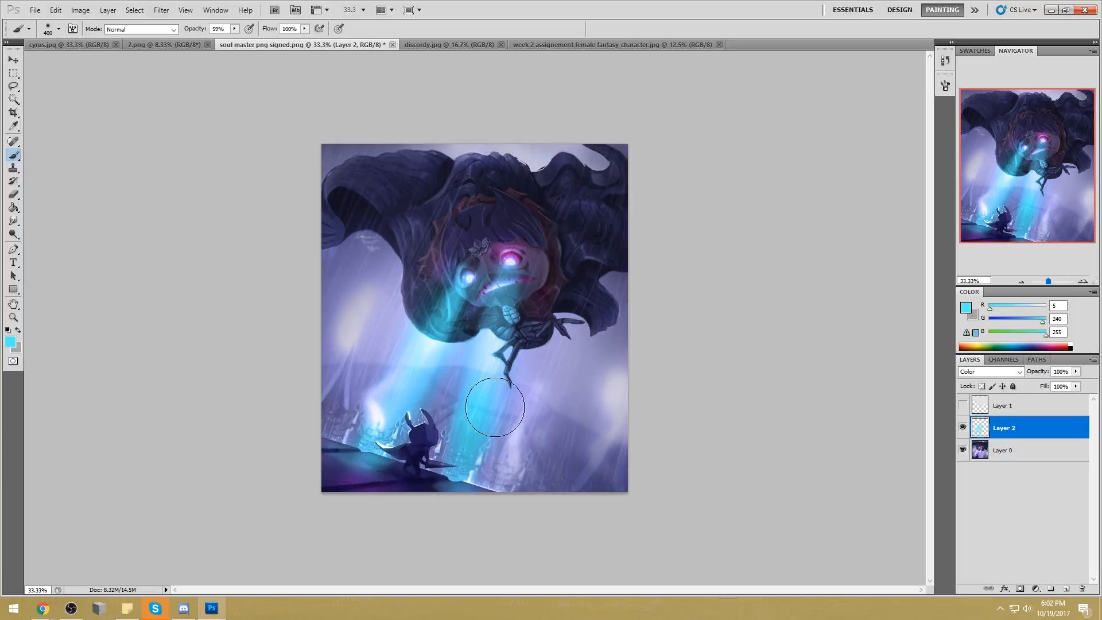
Erase the cyan tint from the creature's left eye on Layer 2 with the Eraser at 100% opacity
{"action": "key", "text": "e"}
{"action": "key", "text": "bracketleft"}
{"action": "key", "text": "bracketleft"}
{"action": "key", "text": "bracketleft"}
{"action": "key", "text": "bracketleft"}
{"action": "key", "text": "bracketleft"}
{"action": "key", "text": "bracketleft"}
{"action": "mouse_move", "coordinate": [449, 224]}
{"action": "left_mouse_down"}
{"action": "mouse_move", "coordinate": [467, 216]}
{"action": "mouse_move", "coordinate": [463, 246]}
{"action": "mouse_move", "coordinate": [450, 246]}
{"action": "left_mouse_up"}
{"action": "key", "text": "ctrl+z"}
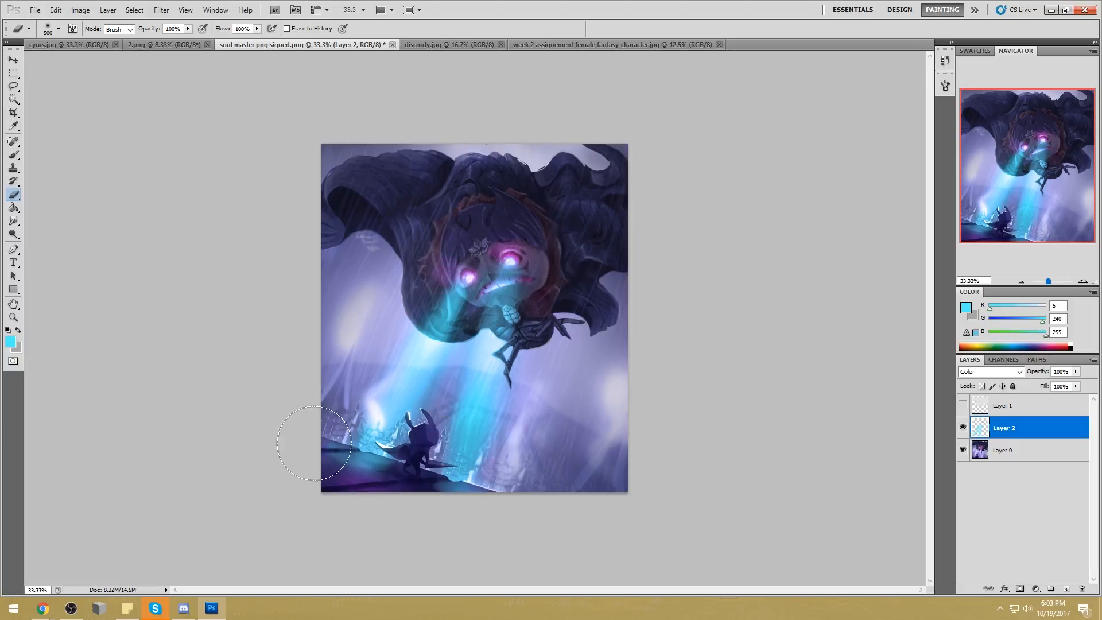
Try to erase the cyan around the mouth on Layer 2 with the Eraser enlarged to 900 and 1300 px
{"action": "key", "text": "bracketright"}
{"action": "key", "text": "bracketright"}
{"action": "key", "text": "bracketright"}
{"action": "key", "text": "bracketright"}
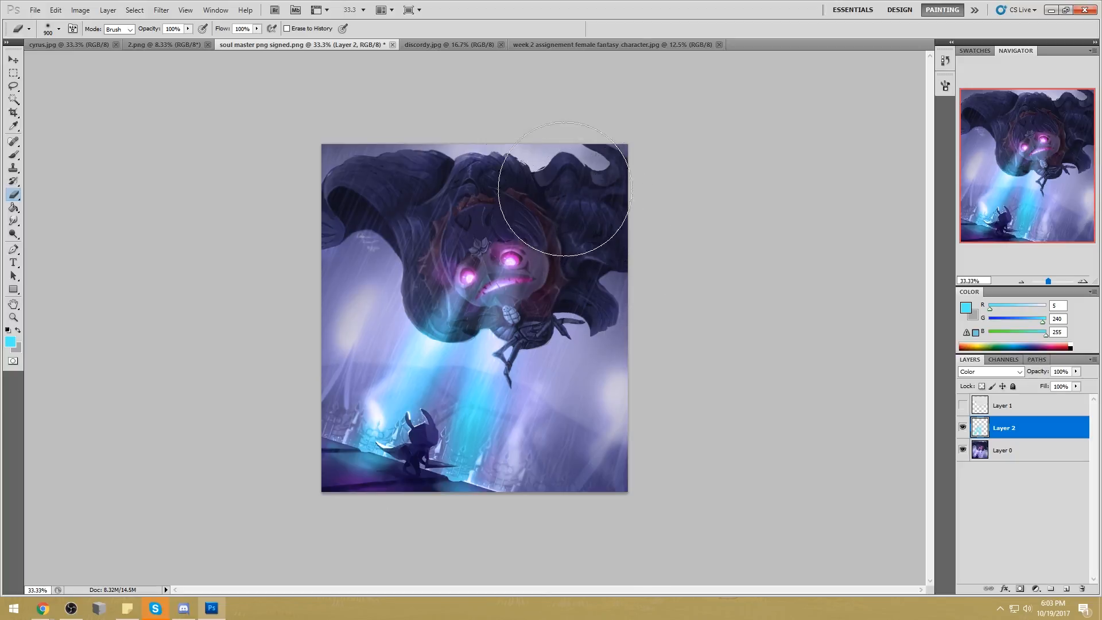
{"action": "key", "text": "b"}
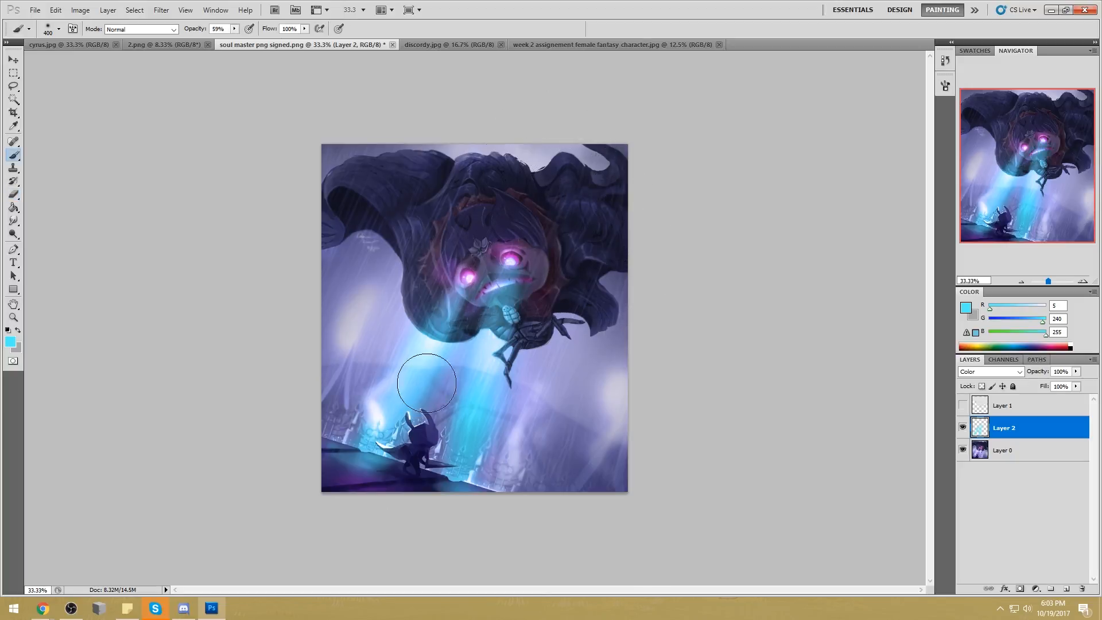
{"action": "key", "text": "e"}
{"action": "key", "text": "bracketright"}
{"action": "key", "text": "bracketright"}
{"action": "key", "text": "bracketright"}
{"action": "key", "text": "bracketright"}
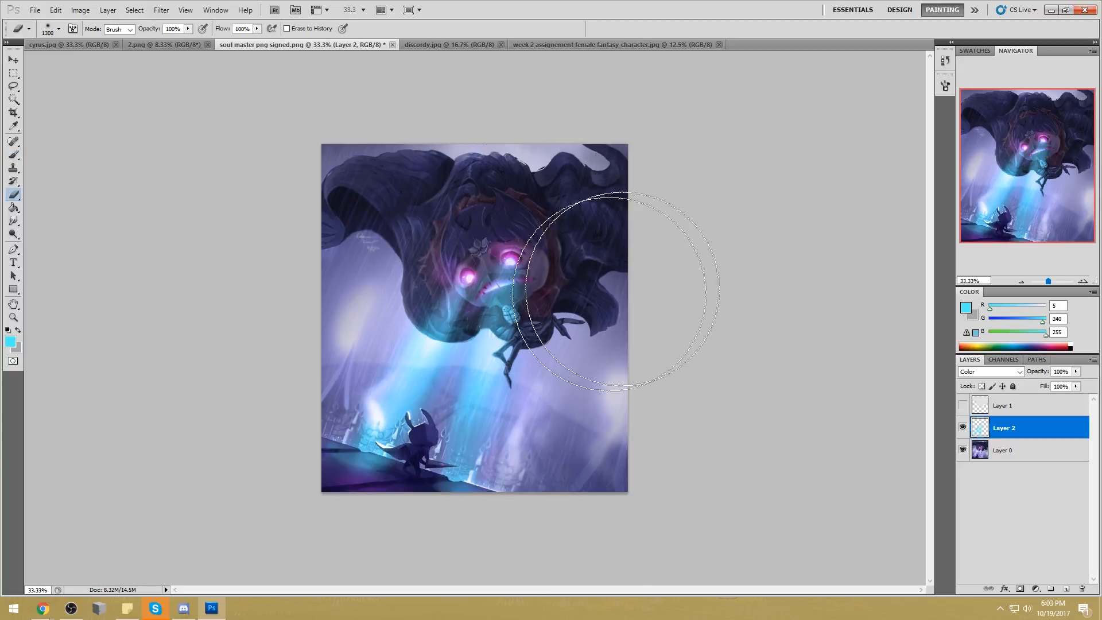
Set the foreground color to pale cyan (215, 253, 255) and brush over the left beam on Layer 2 at 800 px
{"action": "left_click", "coordinate": [965, 308]}
{"action": "left_click", "coordinate": [630, 179]}
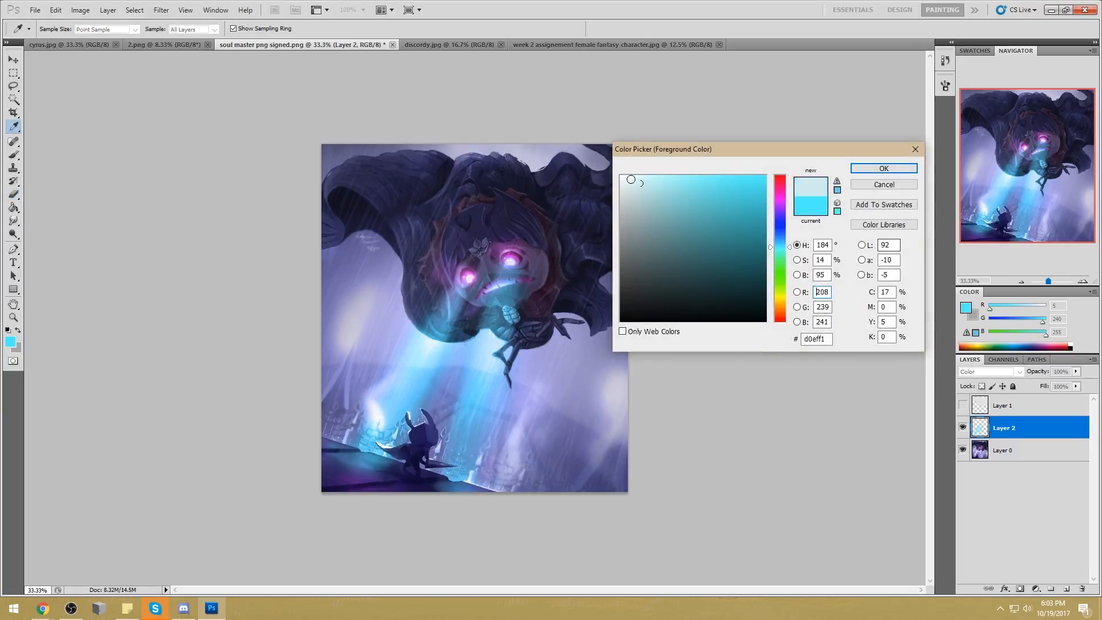
{"action": "left_click", "coordinate": [895, 167]}
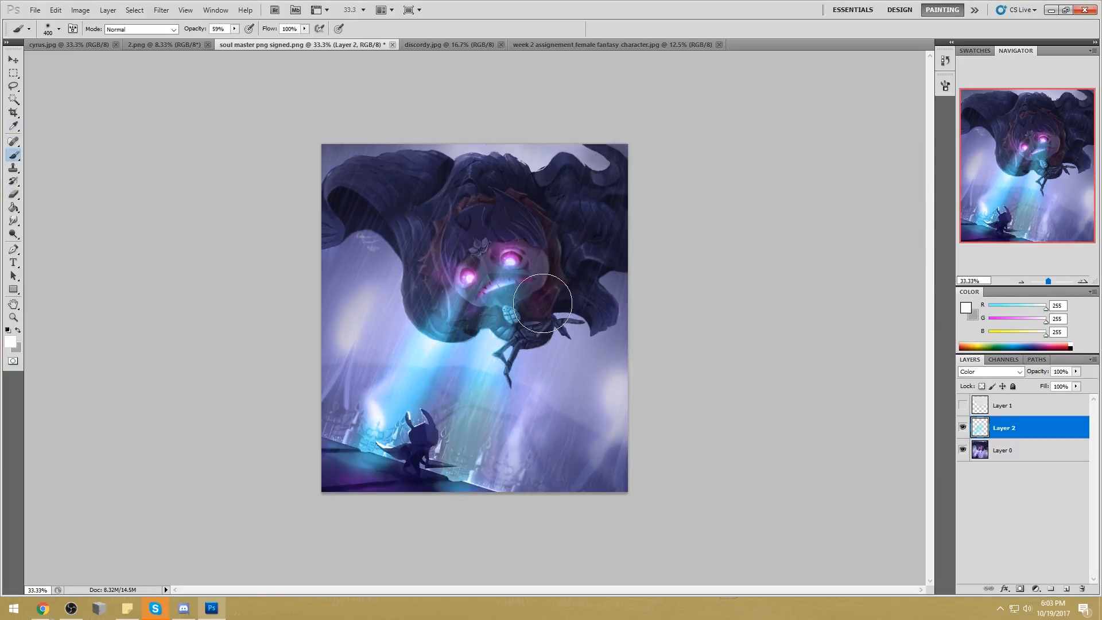
{"action": "left_click", "coordinate": [965, 308]}
{"action": "left_click", "coordinate": [642, 175]}
{"action": "left_click", "coordinate": [887, 168]}
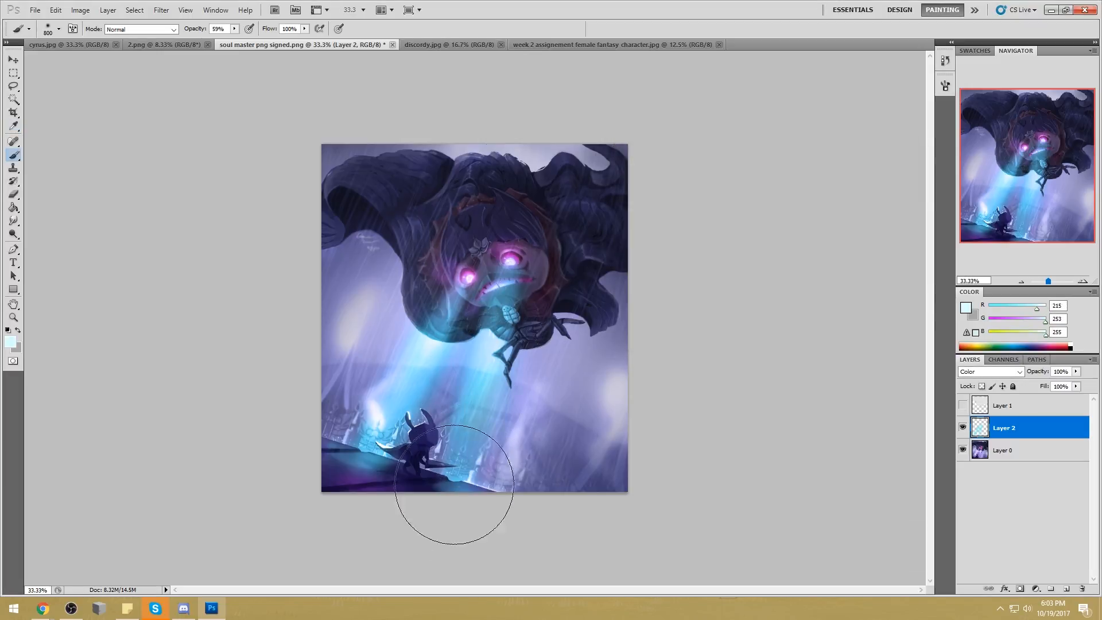
{"action": "left_click_drag", "start_coordinate": [444, 353], "coordinate": [363, 434]}
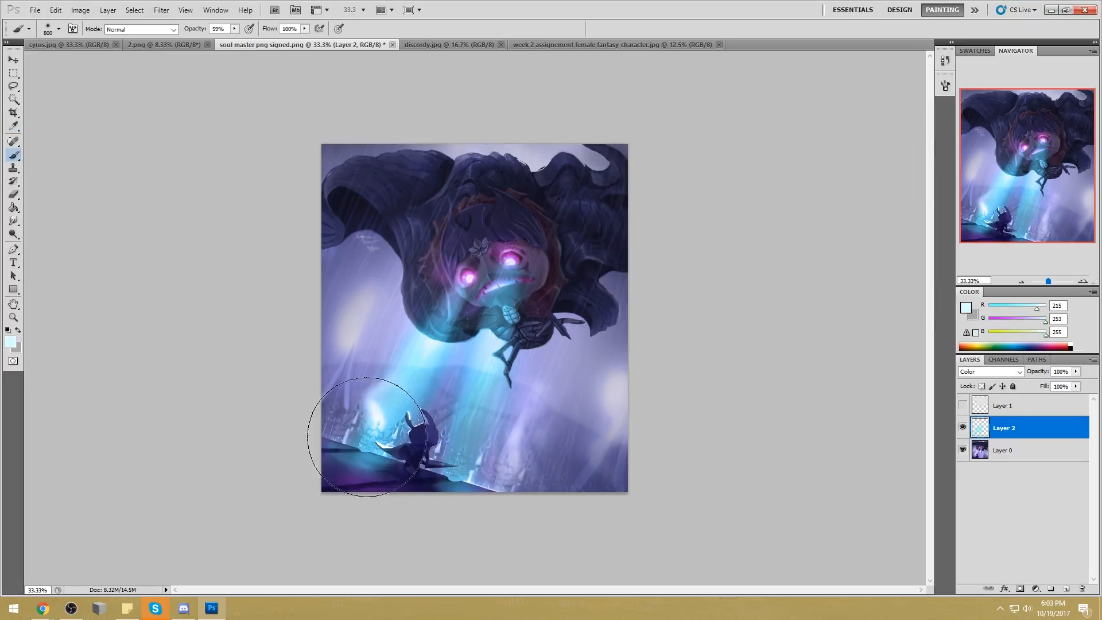
Compare the painting with and without Layer 2, and shift that layer's hue by +21 with Hue/Saturation
{"action": "left_click", "coordinate": [962, 427]}
{"action": "left_click", "coordinate": [963, 428]}
{"action": "left_click", "coordinate": [962, 427]}
{"action": "left_click", "coordinate": [962, 427]}
{"action": "key", "text": "ctrl+u"}
{"action": "left_click_drag", "start_coordinate": [852, 324], "coordinate": [877, 329]}
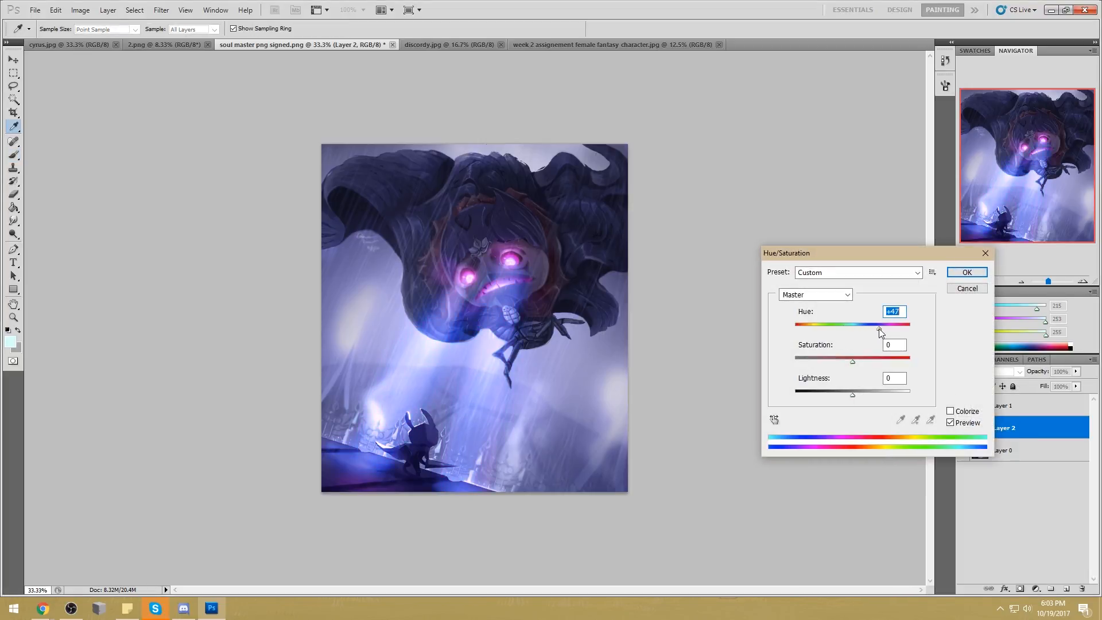
{"action": "left_click_drag", "start_coordinate": [910, 263], "coordinate": [850, 297]}
{"action": "left_click_drag", "start_coordinate": [816, 363], "coordinate": [852, 364]}
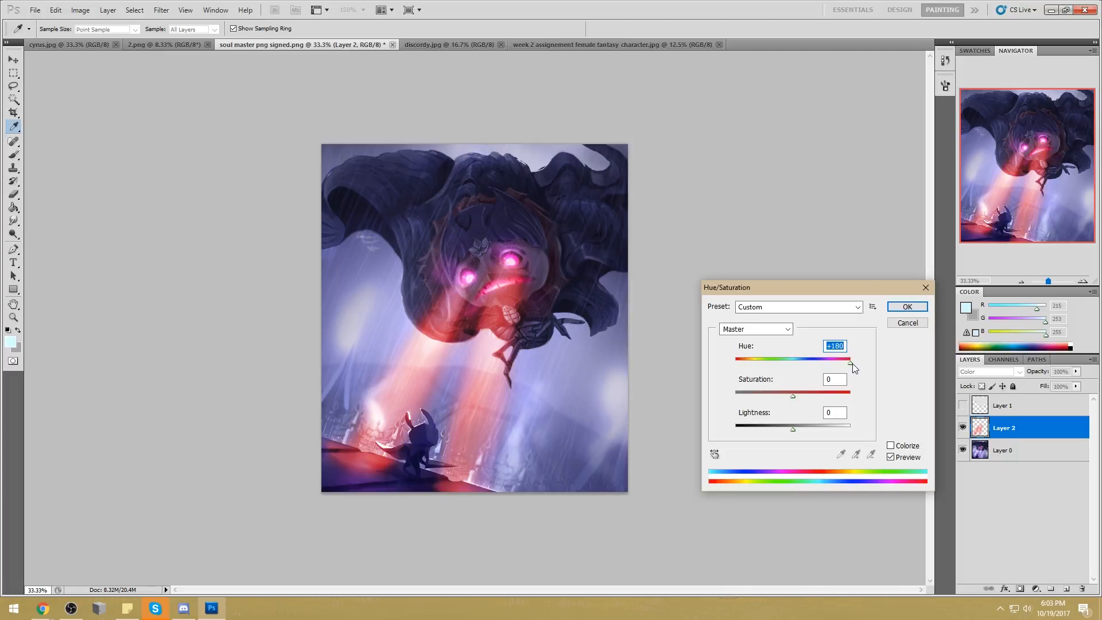
{"action": "left_click_drag", "start_coordinate": [852, 363], "coordinate": [790, 365]}
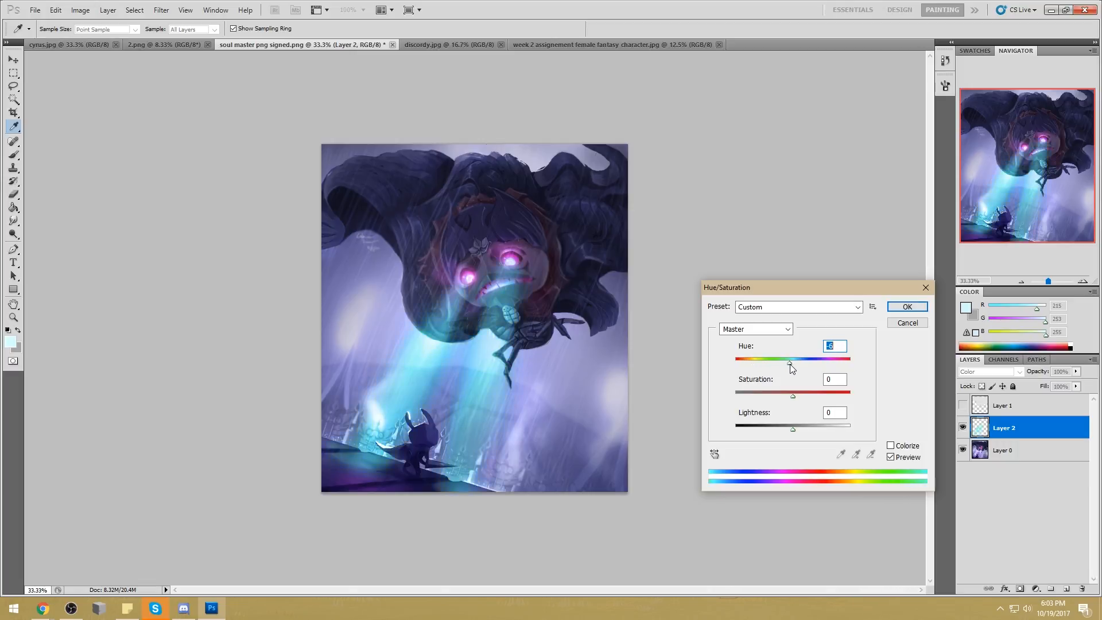
{"action": "left_click_drag", "start_coordinate": [795, 366], "coordinate": [805, 366]}
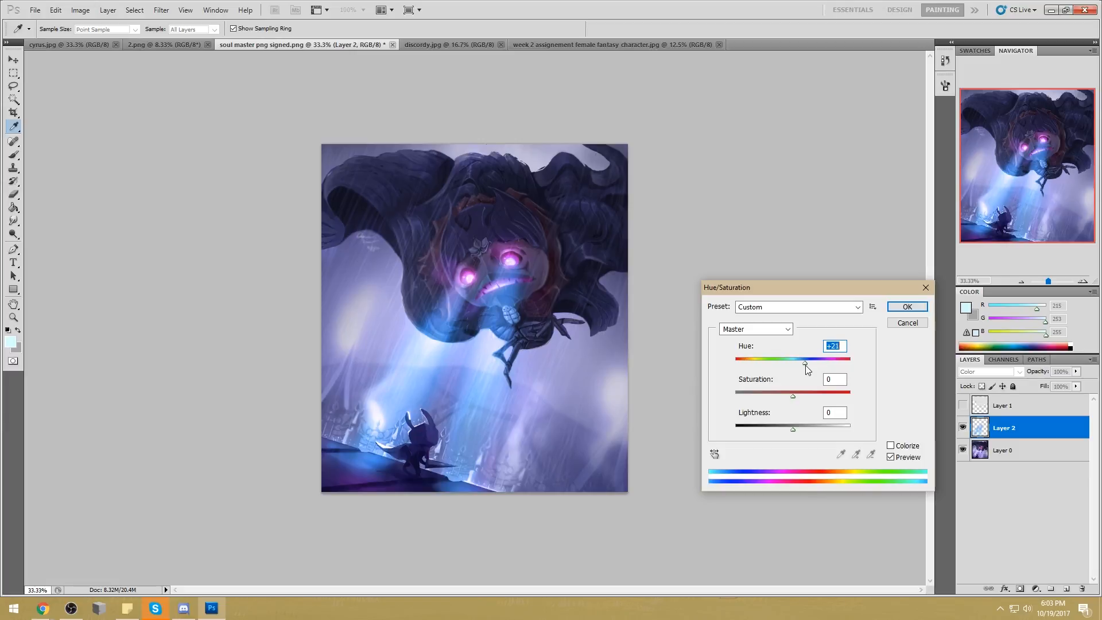
{"action": "left_click", "coordinate": [900, 308]}
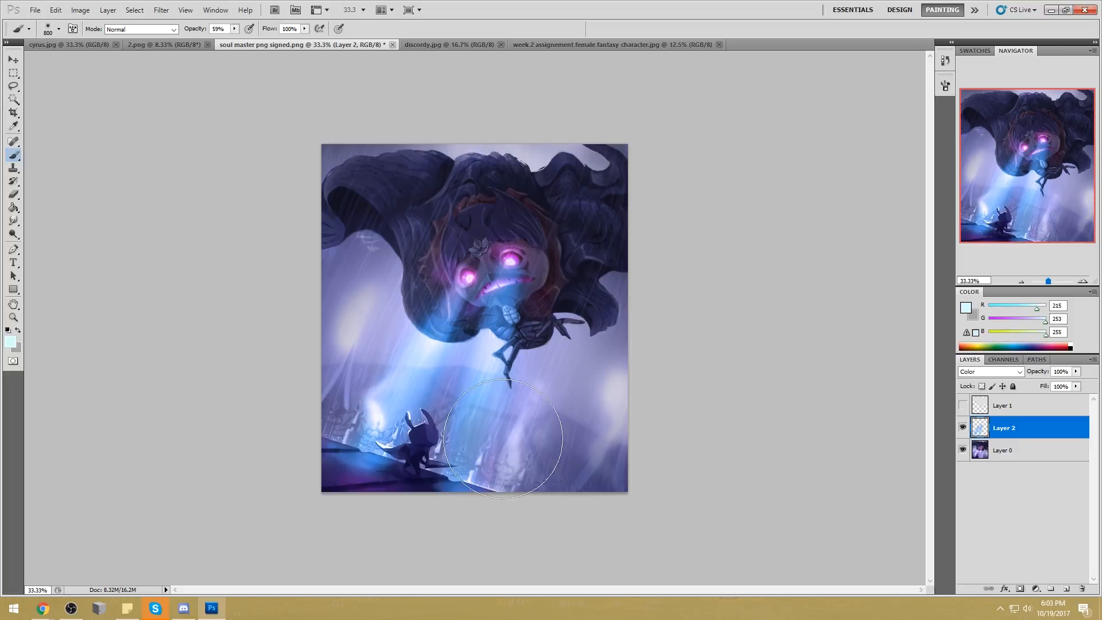
{"action": "key", "text": "m"}
{"action": "right_click", "coordinate": [631, 311]}
{"action": "left_click", "coordinate": [685, 294]}
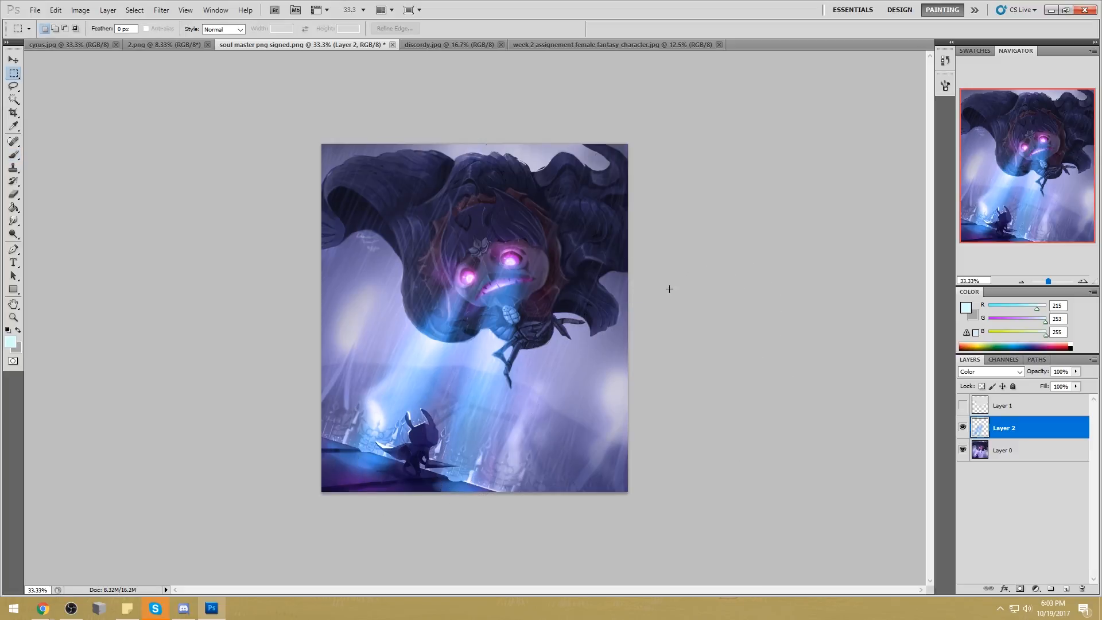
{"action": "left_click", "coordinate": [14, 99]}
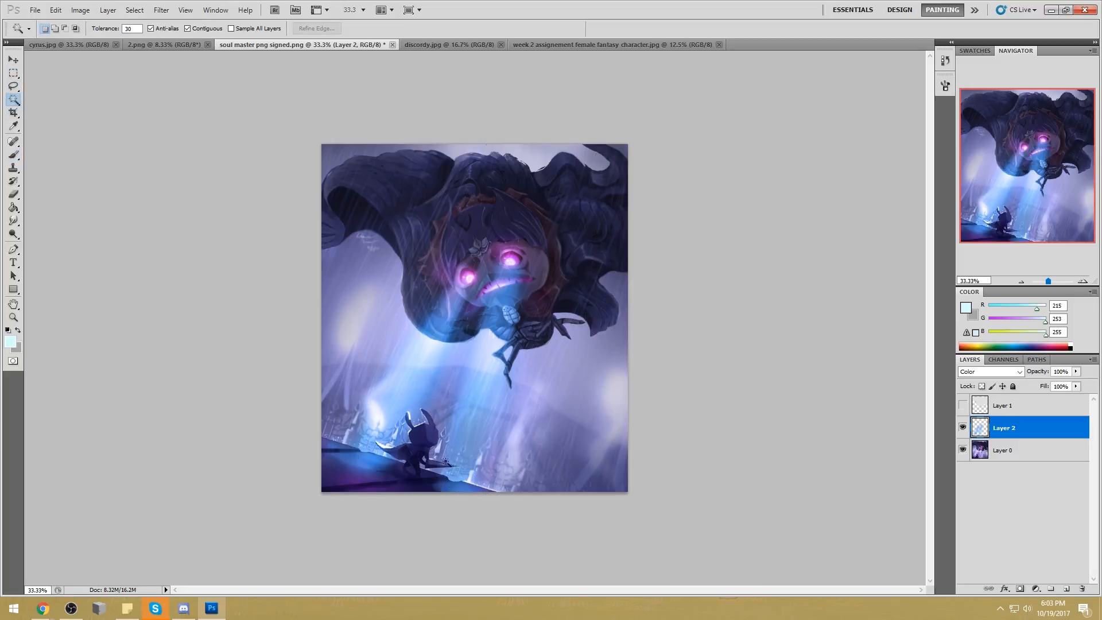
{"action": "key", "text": "m"}
{"action": "right_click", "coordinate": [473, 283]}
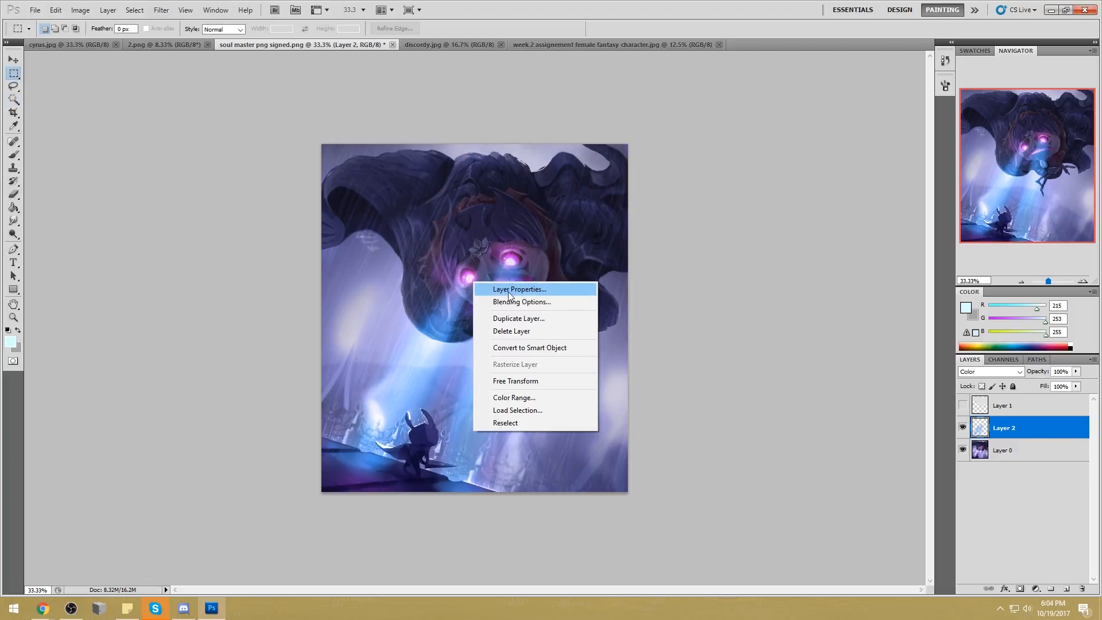
{"action": "left_click", "coordinate": [86, 239]}
Make Layer 0 the active layer and reduce the size of the Dodge tool's brush
{"action": "key", "text": "o"}
{"action": "left_click", "coordinate": [1003, 454]}
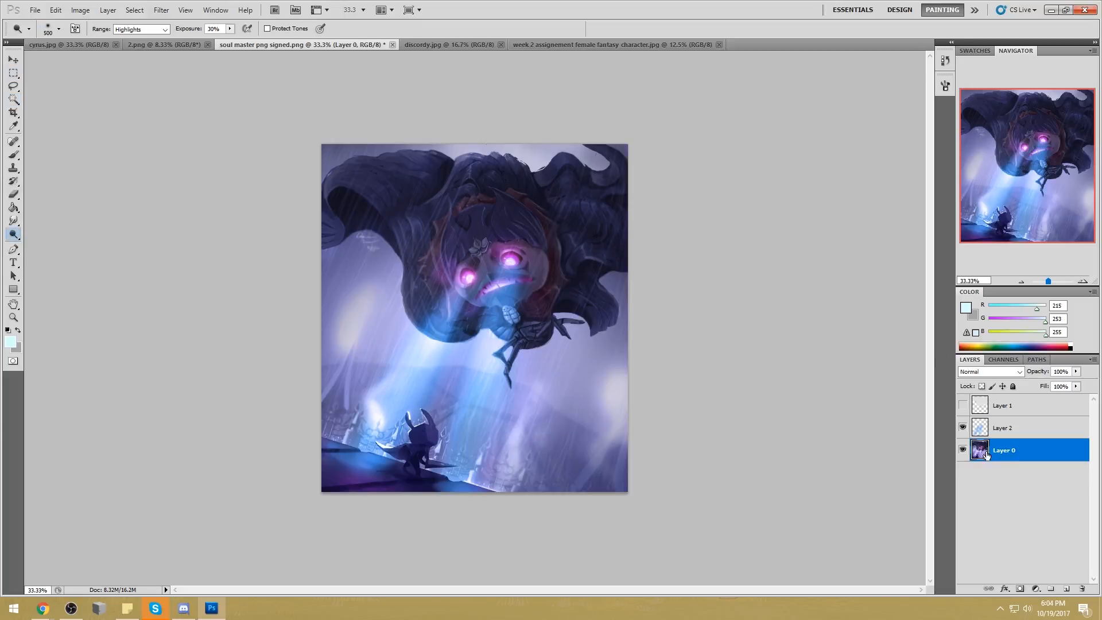
{"action": "right_click", "coordinate": [508, 418]}
{"action": "left_click", "coordinate": [833, 300]}
{"action": "key", "text": "bracketleft"}
{"action": "key", "text": "bracketleft"}
{"action": "key", "text": "bracketleft"}
{"action": "key", "text": "bracketleft"}
{"action": "key", "text": "bracketleft"}
{"action": "key", "text": "bracketleft"}
{"action": "key", "text": "bracketleft"}
{"action": "key", "text": "bracketleft"}
{"action": "key", "text": "bracketleft"}
{"action": "key", "text": "bracketleft"}
{"action": "key", "text": "bracketleft"}
Sample near-white blue (237, 244, 255) from the beam for the Brush and reduce the brush to about 500 px
{"action": "key", "text": "b"}
{"action": "left_click", "coordinate": [502, 336], "text": "alt"}
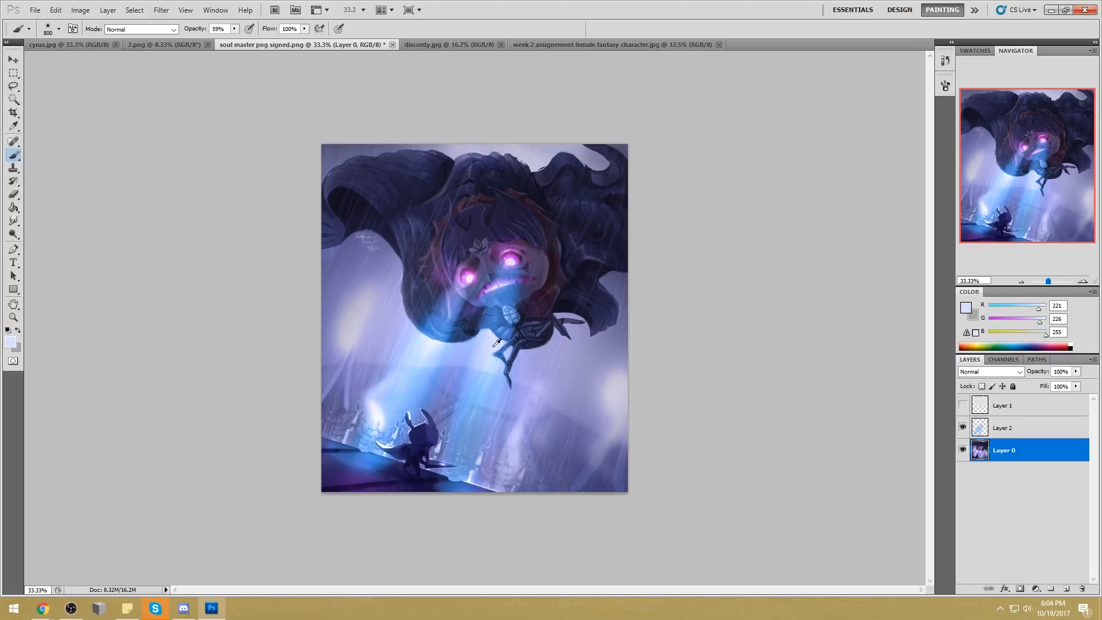
{"action": "left_click", "coordinate": [437, 337], "text": "alt"}
{"action": "key", "text": "bracketleft"}
{"action": "key", "text": "bracketleft"}
{"action": "key", "text": "bracketleft"}
{"action": "key", "text": "bracketleft"}
{"action": "key", "text": "bracketleft"}
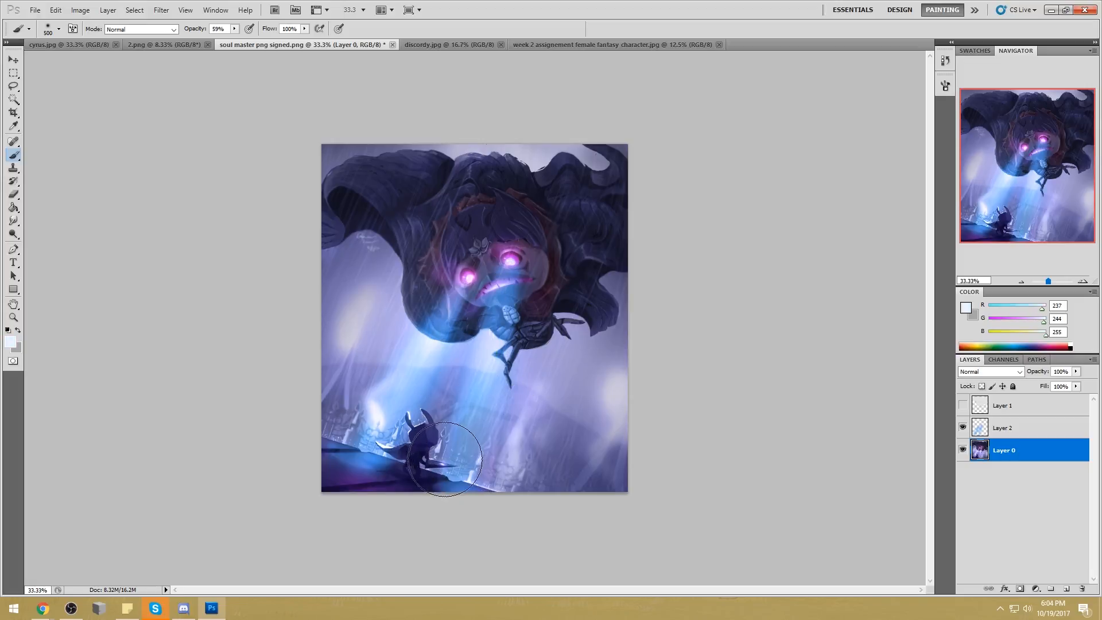
{"action": "key", "text": "bracketright"}
{"action": "key", "text": "bracketright"}
Select the front of the knight's upper blade face with the Polygonal Lasso and paint it pale lavender (244, 235, 255) on Layer 0
{"action": "key", "text": "z"}
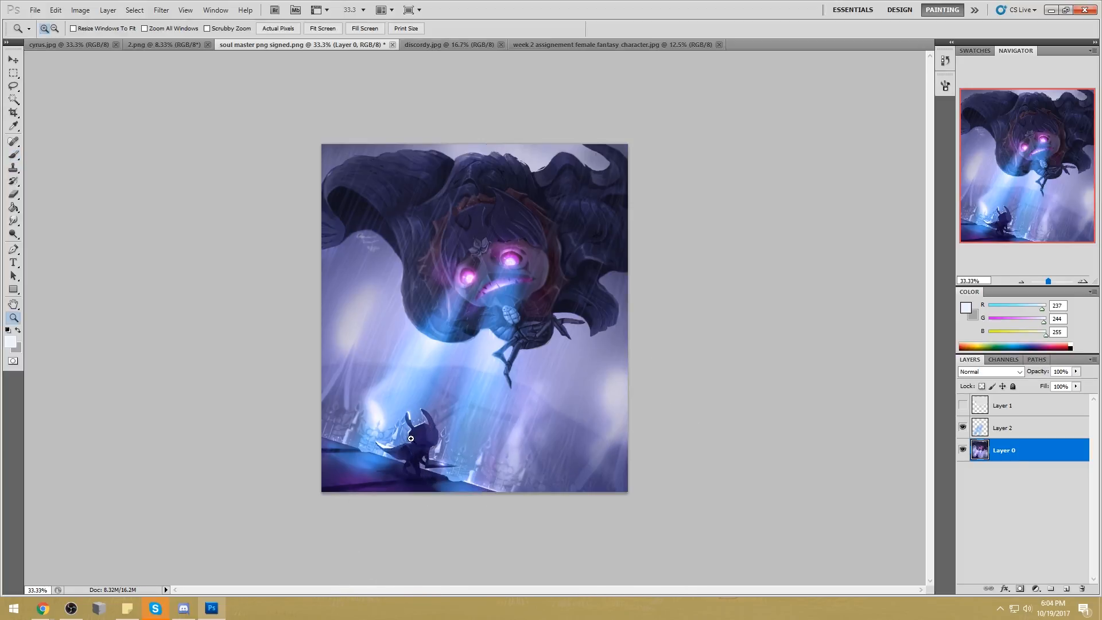
{"action": "left_click_drag", "start_coordinate": [412, 438], "coordinate": [516, 513]}
{"action": "key", "text": "l"}
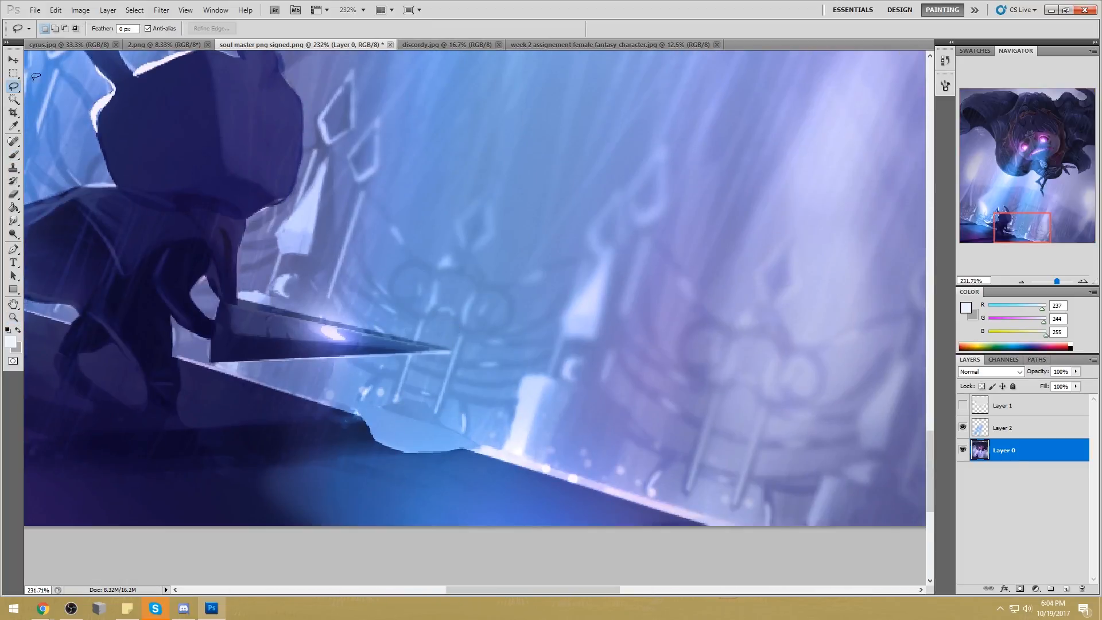
{"action": "right_click", "coordinate": [14, 91]}
{"action": "left_click", "coordinate": [57, 94]}
{"action": "left_click", "coordinate": [326, 321]}
{"action": "left_click", "coordinate": [448, 347]}
{"action": "left_click", "coordinate": [332, 342]}
{"action": "left_click", "coordinate": [319, 330]}
{"action": "left_click", "coordinate": [325, 323]}
{"action": "key", "text": "b"}
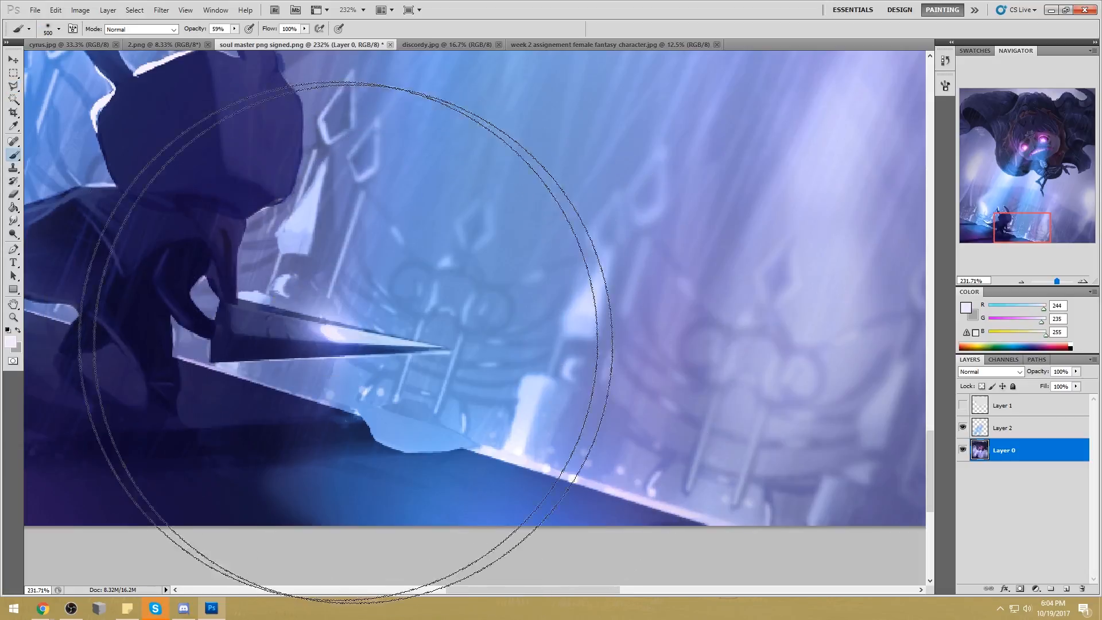
Select the thin background strip along the upper edge of the knight's blade with the Polygonal Lasso
{"action": "key", "text": "l"}
{"action": "left_click", "coordinate": [444, 348]}
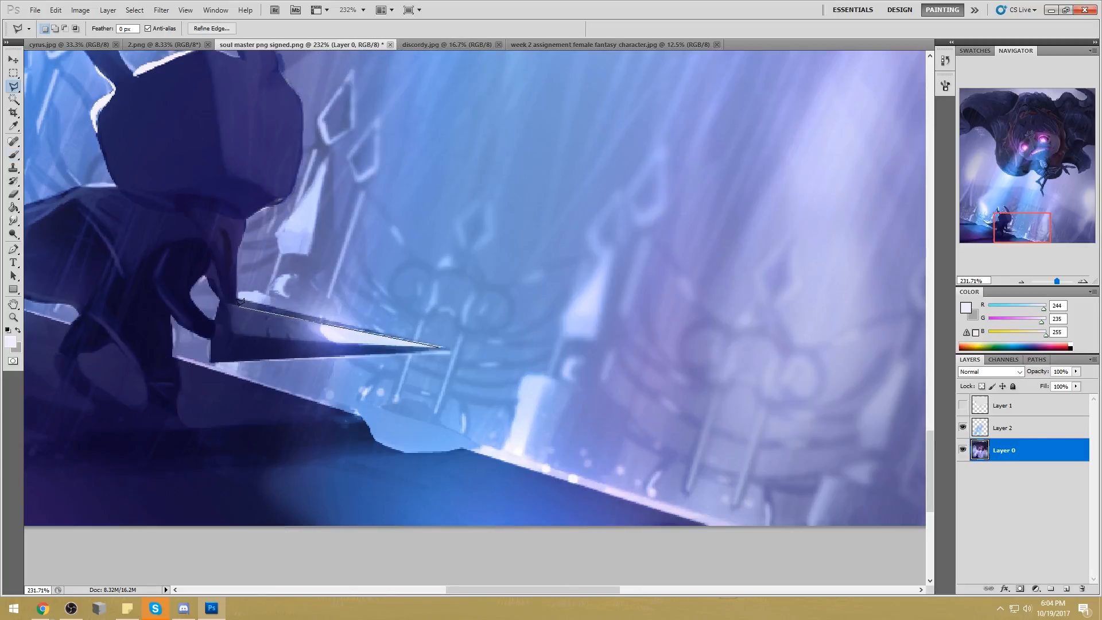
{"action": "left_click", "coordinate": [234, 306]}
{"action": "left_click", "coordinate": [239, 293]}
{"action": "left_click", "coordinate": [407, 317]}
{"action": "left_click", "coordinate": [439, 331]}
{"action": "left_click", "coordinate": [445, 348]}
{"action": "key", "text": "ctrl+d"}
Paint over the blade's dark upper outline with blues sampled from the background, using a 50 px Normal-mode brush at 100% opacity
{"action": "key", "text": "b"}
{"action": "left_click", "coordinate": [400, 322], "text": "alt"}
{"action": "left_click", "coordinate": [173, 30]}
{"action": "left_click", "coordinate": [234, 29]}
{"action": "left_click_drag", "start_coordinate": [234, 29], "coordinate": [263, 39]}
{"action": "key", "text": "bracketright"}
{"action": "key", "text": "bracketright"}
{"action": "key", "text": "bracketright"}
{"action": "key", "text": "bracketright"}
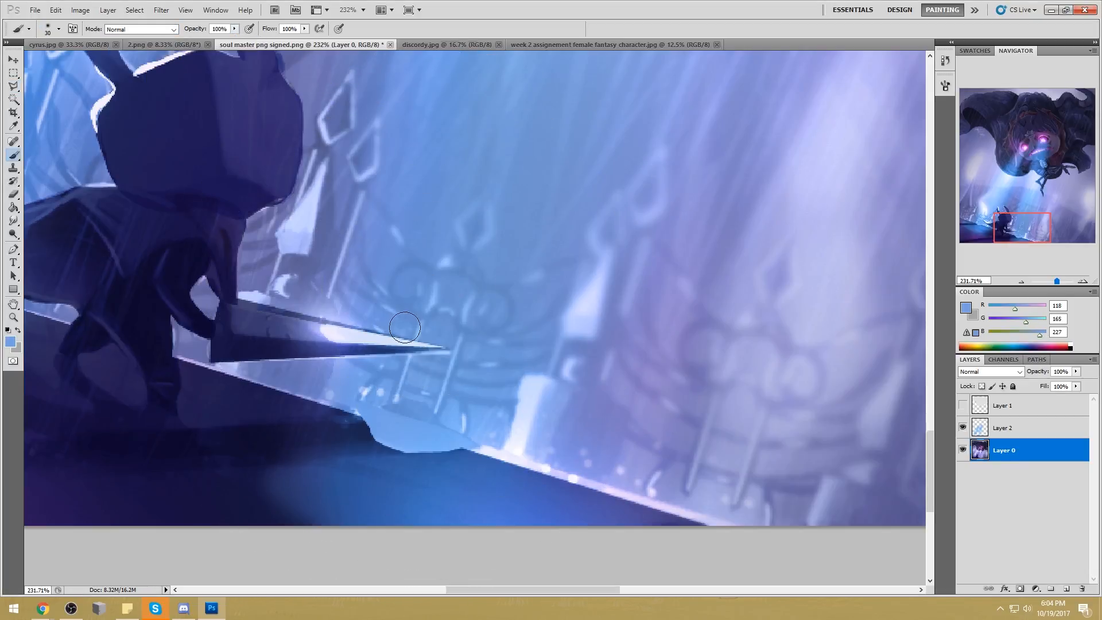
{"action": "left_click_drag", "start_coordinate": [407, 332], "coordinate": [334, 324]}
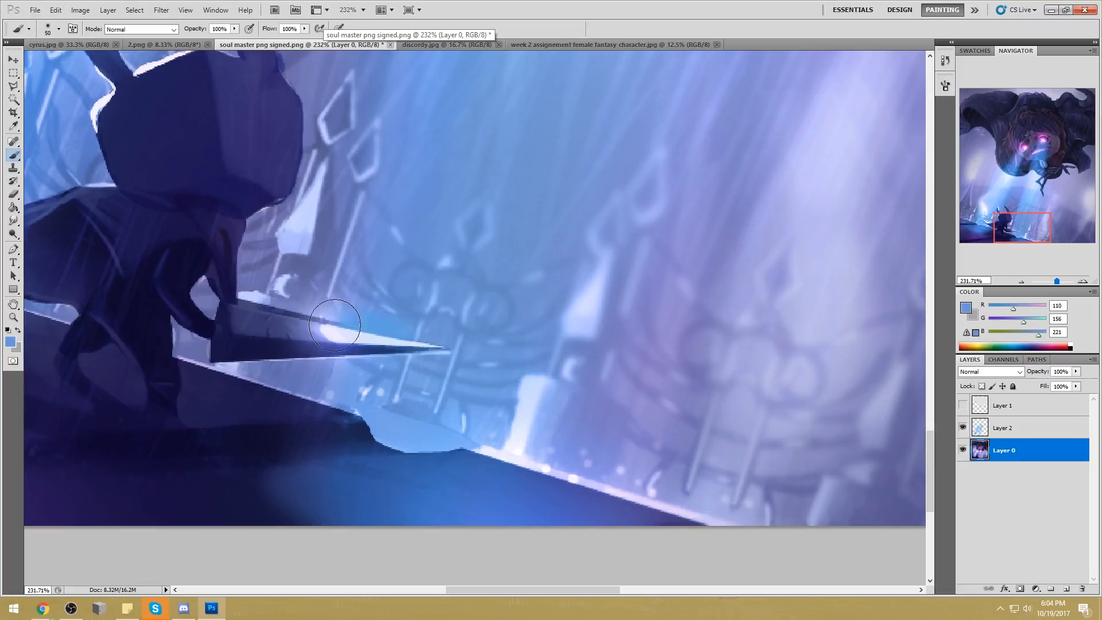
{"action": "left_click", "coordinate": [411, 313], "text": "alt"}
{"action": "left_click_drag", "start_coordinate": [402, 329], "coordinate": [355, 331]}
Hide Layer 2 and repaint the strip above the blade with lavender sampled from the nearby background
{"action": "left_click", "coordinate": [962, 428]}
{"action": "left_click", "coordinate": [402, 300], "text": "alt"}
{"action": "mouse_move", "coordinate": [409, 331]}
{"action": "left_mouse_down"}
{"action": "mouse_move", "coordinate": [344, 320]}
{"action": "mouse_move", "coordinate": [366, 308]}
{"action": "mouse_move", "coordinate": [270, 310]}
{"action": "mouse_move", "coordinate": [305, 291]}
{"action": "mouse_move", "coordinate": [266, 317]}
{"action": "left_mouse_up"}
{"action": "left_click", "coordinate": [371, 302], "text": "alt"}
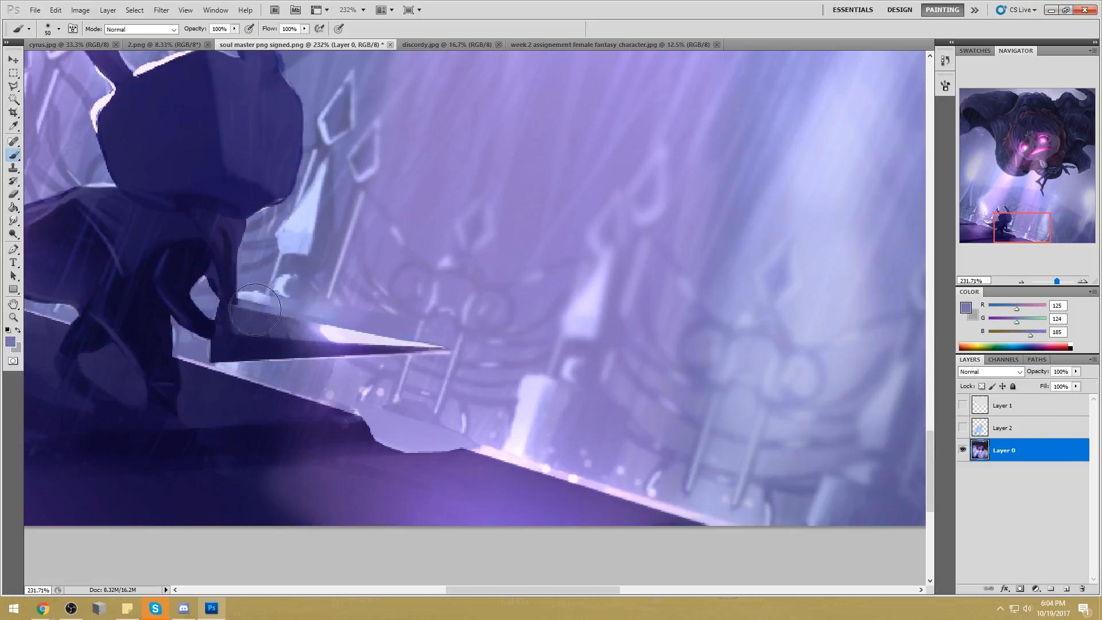
Blend the background above the blade toward the knight's hand with sampled pale blue and lavender tones, undoing one stroke
{"action": "left_click", "coordinate": [262, 290], "text": "alt"}
{"action": "left_click", "coordinate": [263, 288], "text": "alt"}
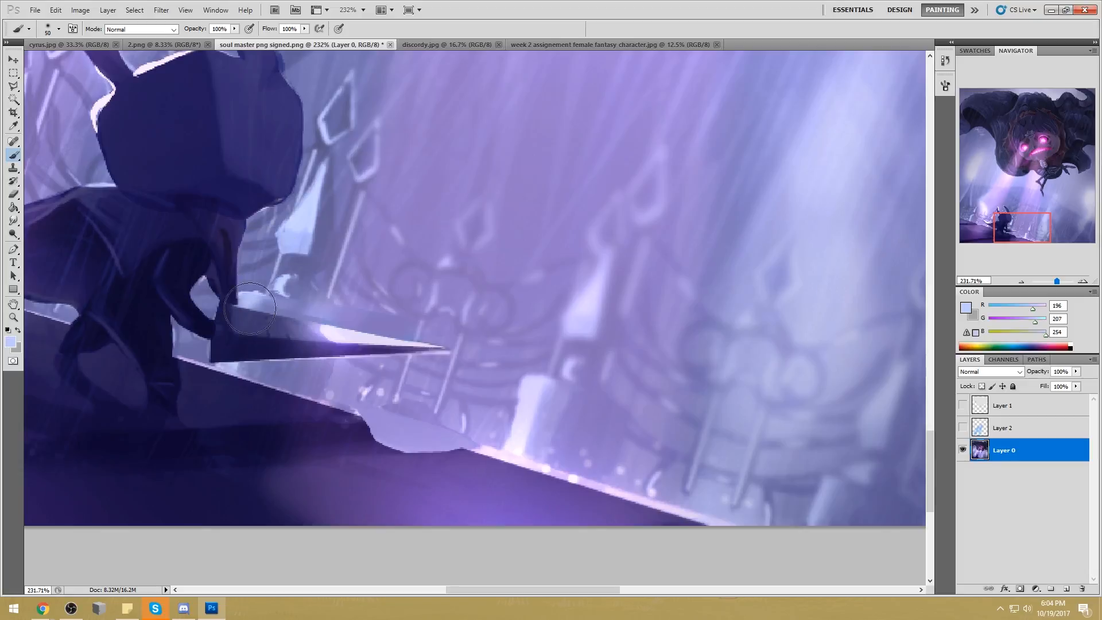
{"action": "left_click", "coordinate": [252, 295], "text": "alt"}
{"action": "key", "text": "ctrl+z"}
{"action": "left_click", "coordinate": [301, 308], "text": "alt"}
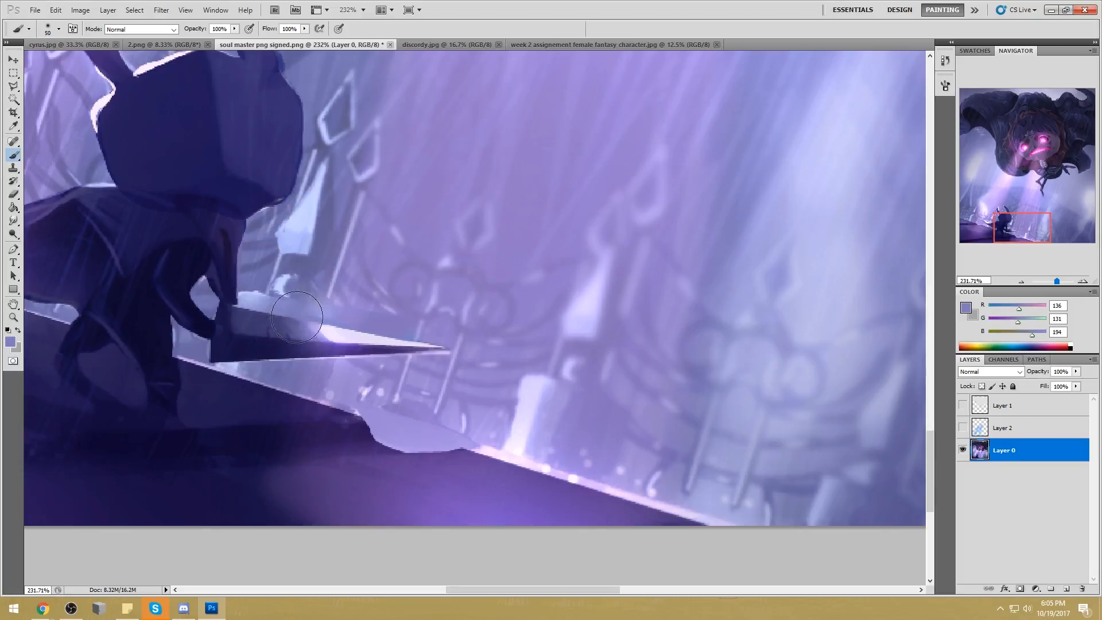
{"action": "left_click", "coordinate": [379, 293]}
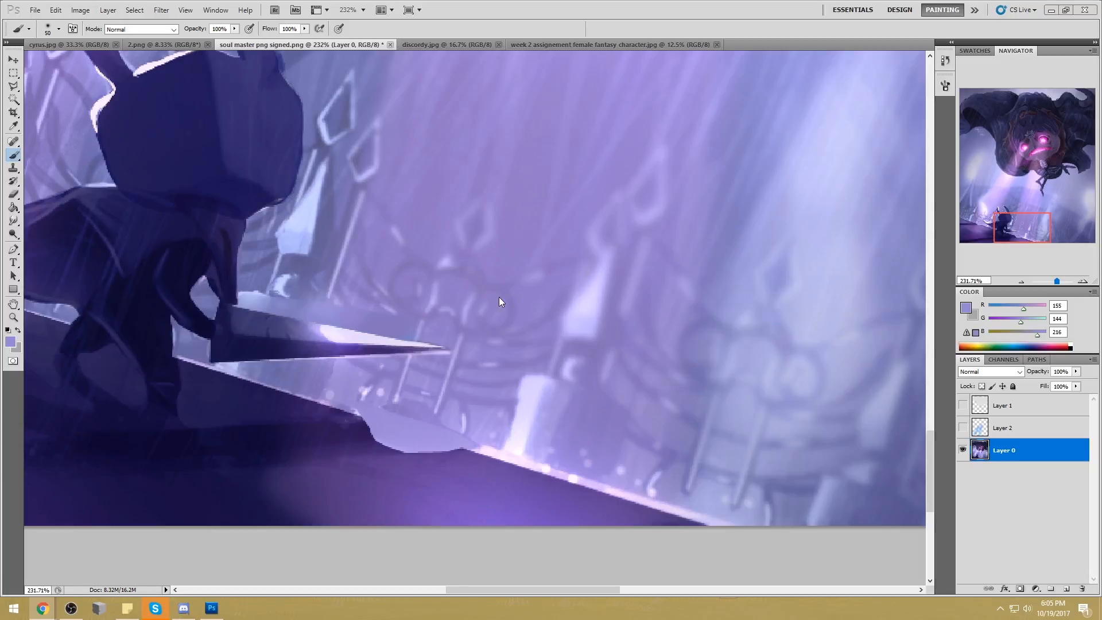
{"action": "left_click", "coordinate": [342, 297], "text": "alt"}
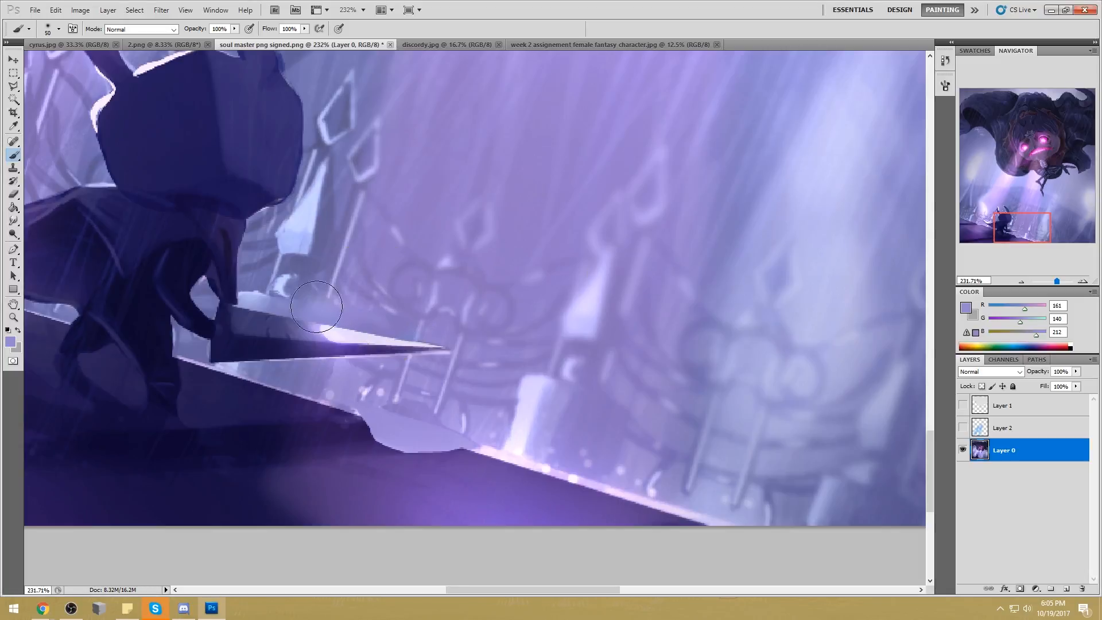
{"action": "left_click", "coordinate": [445, 318], "text": "alt"}
{"action": "left_click", "coordinate": [253, 284], "text": "alt"}
Fit the whole painting in view, deselect the strip above the blade, and show Layer 2
{"action": "key", "text": "ctrl+0"}
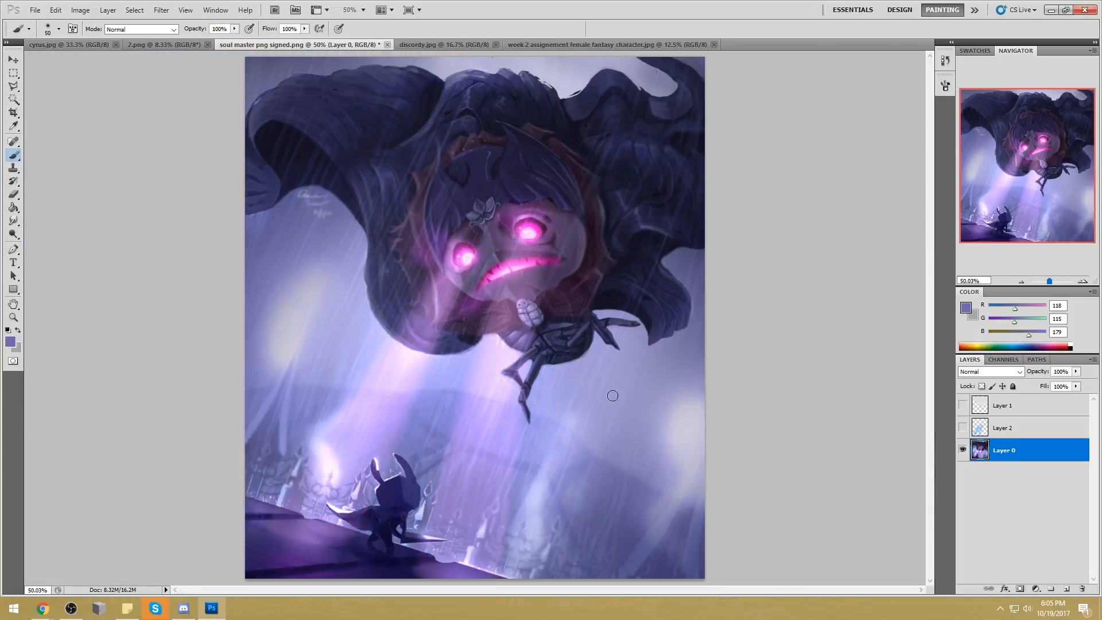
{"action": "key", "text": "m"}
{"action": "right_click", "coordinate": [540, 372]}
{"action": "left_click", "coordinate": [572, 379]}
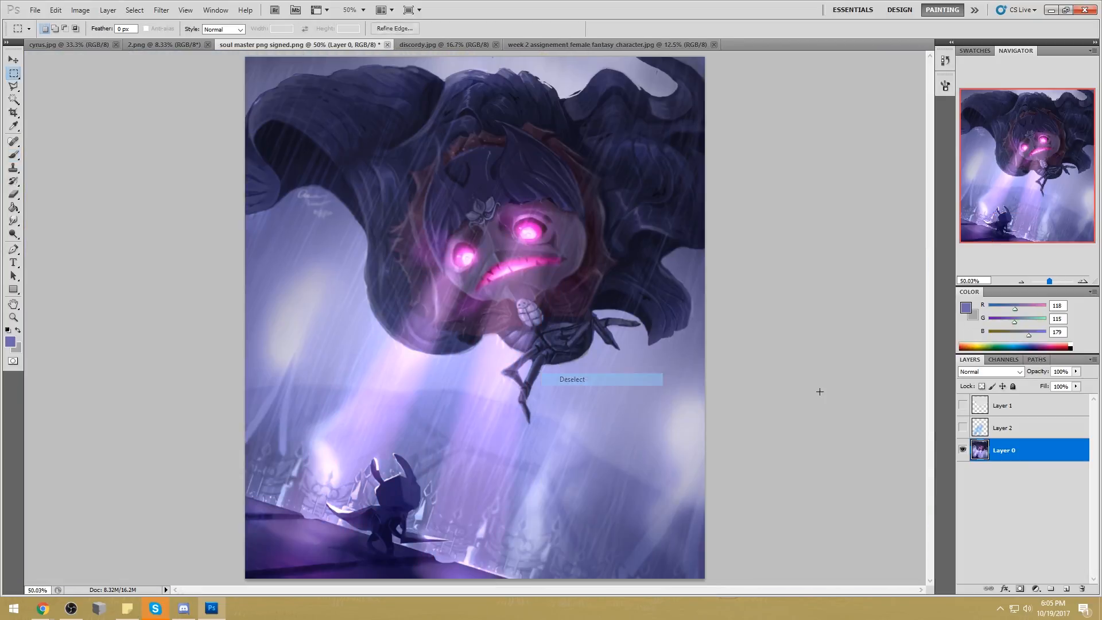
{"action": "left_click", "coordinate": [962, 427]}
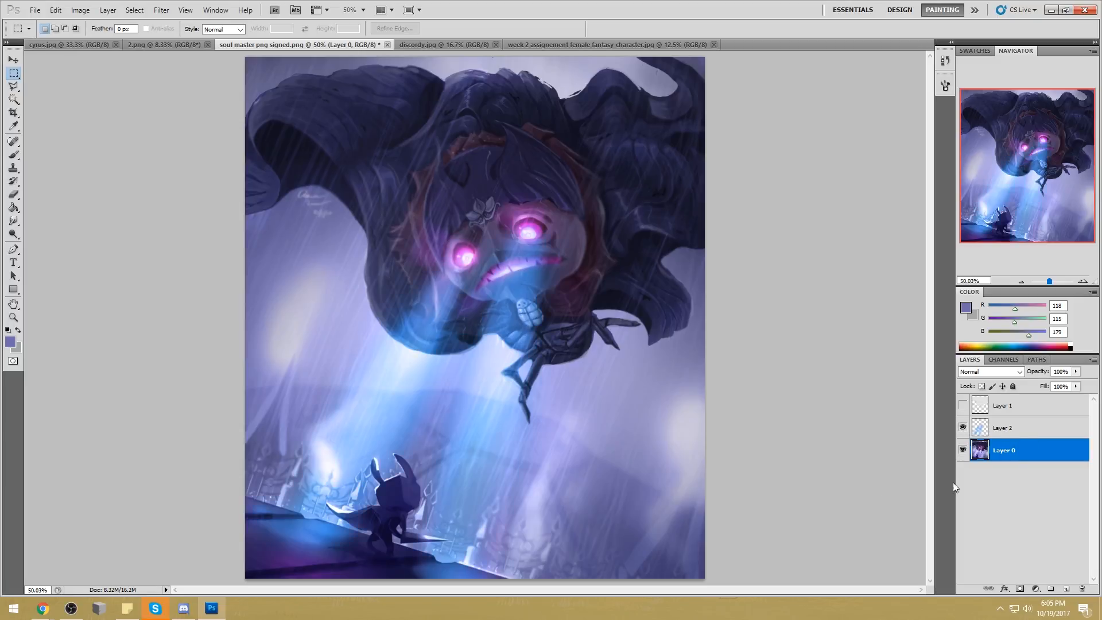
Add an empty layer above Layer 2 and sample a near-white highlight from the knight's blade for the Brush
{"action": "key", "text": "ctrl+minus"}
{"action": "key", "text": "ctrl+minus"}
{"action": "left_click", "coordinate": [1036, 430]}
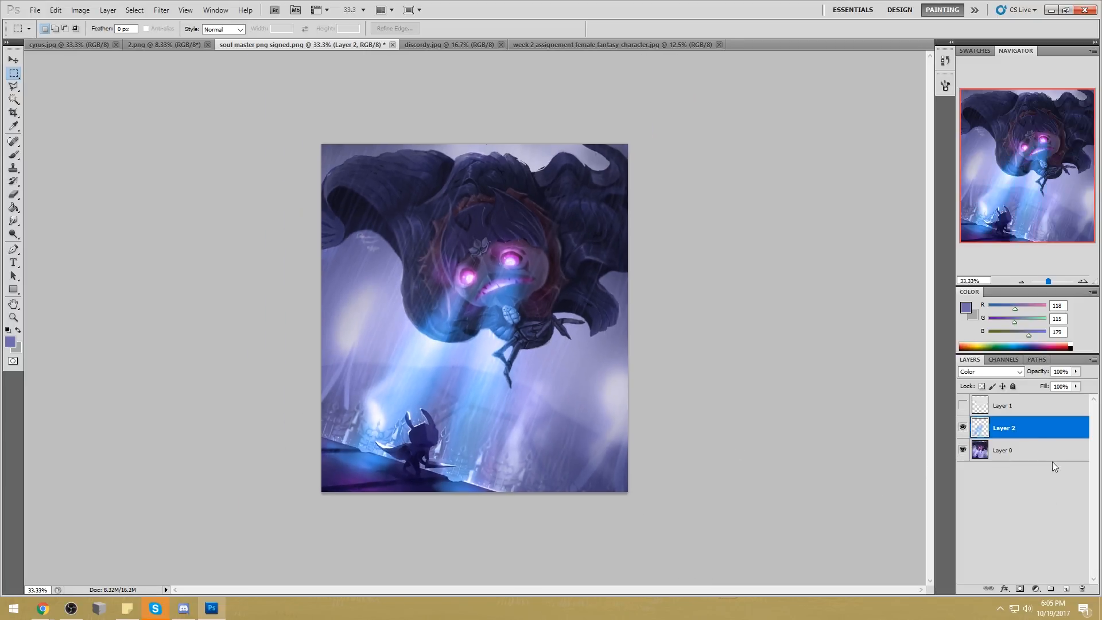
{"action": "left_click", "coordinate": [1064, 587]}
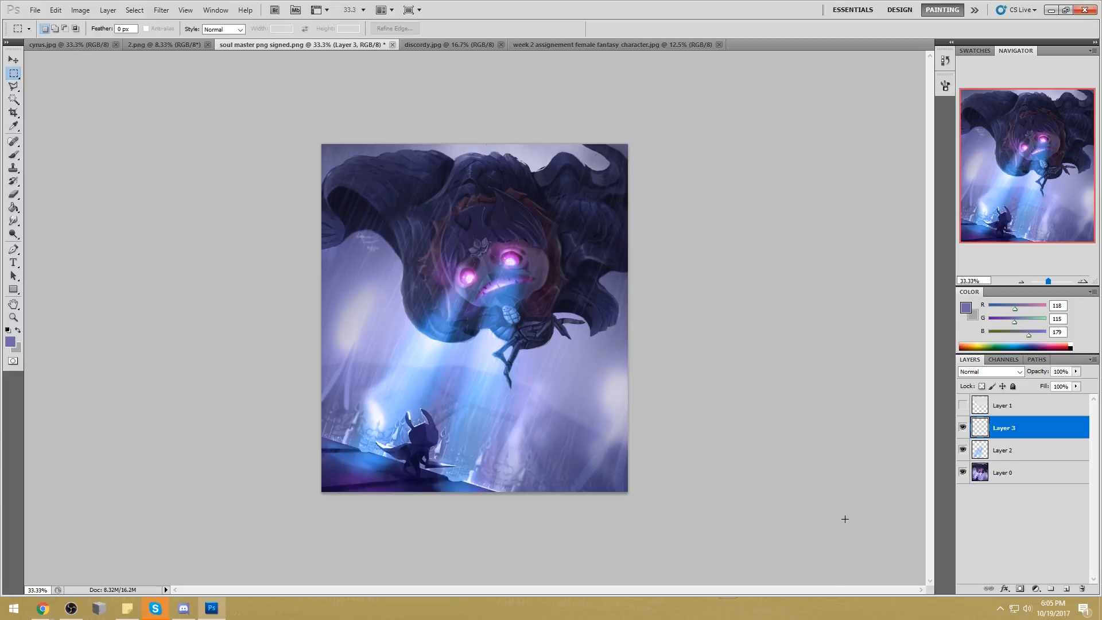
{"action": "key", "text": "b"}
{"action": "left_click", "coordinate": [447, 459], "text": "alt"}
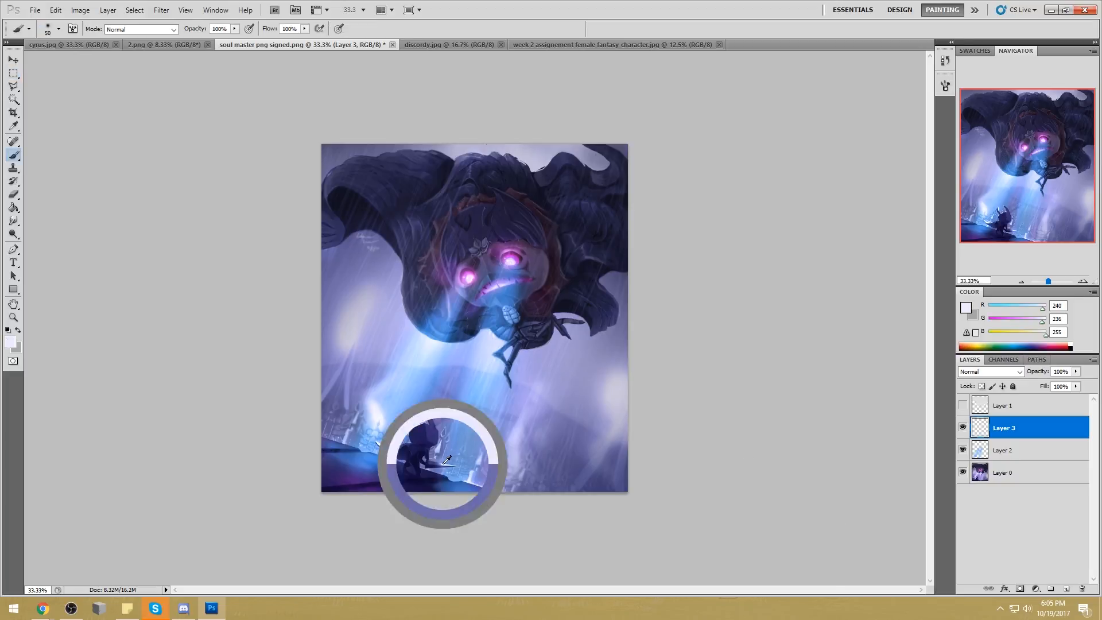
Dodge the highlights around the blade tip on Layer 0 with a 150 px brush at 30% exposure
{"action": "left_click", "coordinate": [1031, 475]}
{"action": "left_click_drag", "start_coordinate": [13, 235], "coordinate": [59, 239]}
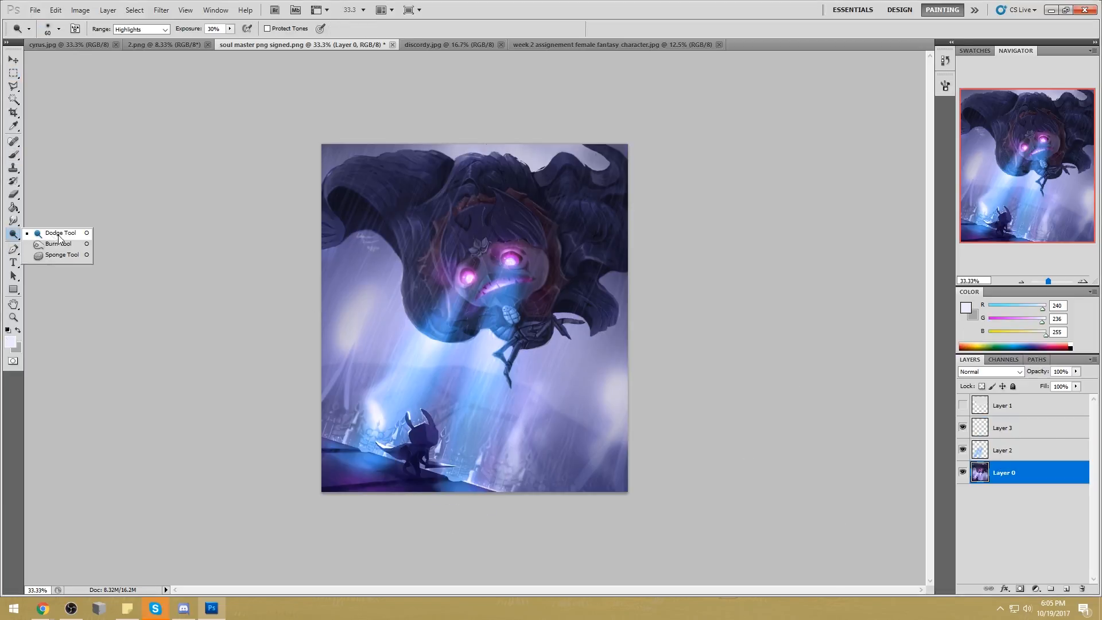
{"action": "key", "text": "bracketright"}
{"action": "key", "text": "bracketright"}
{"action": "key", "text": "bracketright"}
{"action": "key", "text": "bracketright"}
{"action": "key", "text": "bracketright"}
{"action": "key", "text": "bracketright"}
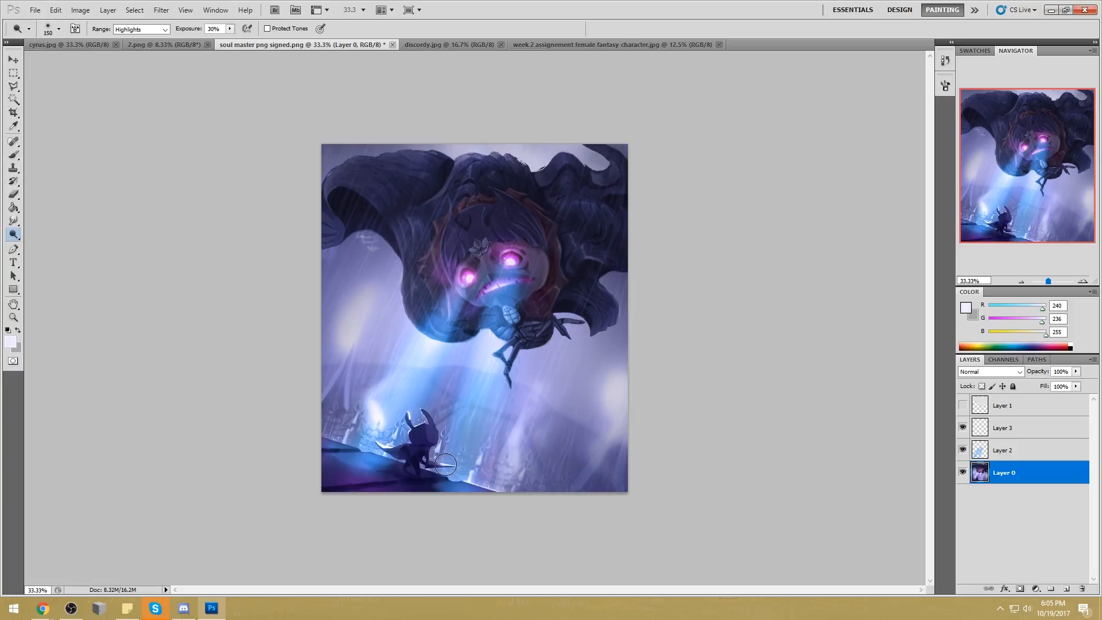
{"action": "left_click_drag", "start_coordinate": [446, 462], "coordinate": [466, 448]}
{"action": "key", "text": "bracketleft"}
{"action": "key", "text": "bracketleft"}
{"action": "key", "text": "bracketleft"}
{"action": "key", "text": "bracketleft"}
Paint a white glow at the blade tip on a new layer above Layer 0 with a 300 px brush, and set the layer's fill to 62%
{"action": "key", "text": "b"}
{"action": "left_click", "coordinate": [448, 461], "text": "alt"}
{"action": "key", "text": "bracketright"}
{"action": "key", "text": "bracketright"}
{"action": "key", "text": "bracketright"}
{"action": "key", "text": "bracketright"}
{"action": "key", "text": "bracketright"}
{"action": "key", "text": "bracketright"}
{"action": "key", "text": "bracketright"}
{"action": "key", "text": "bracketright"}
{"action": "key", "text": "bracketright"}
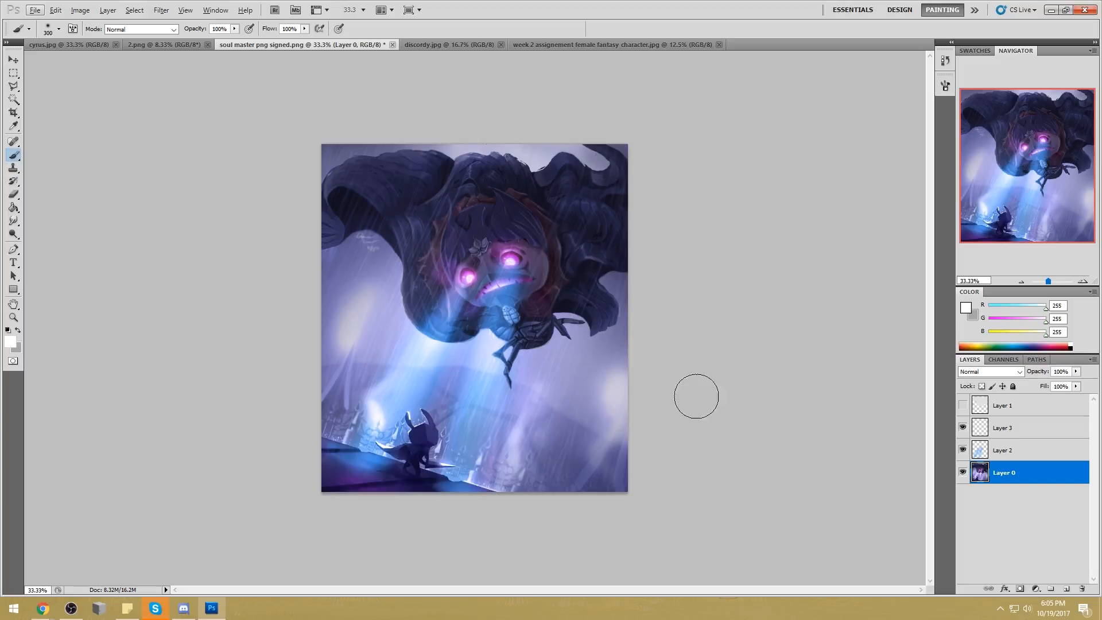
{"action": "left_click", "coordinate": [1066, 589]}
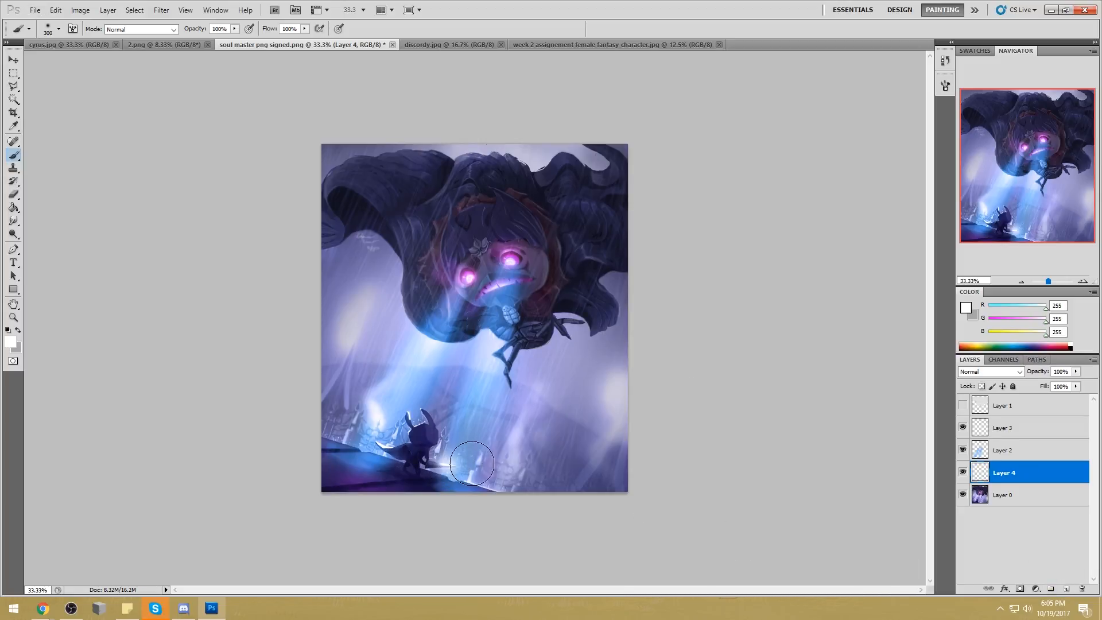
{"action": "left_click_drag", "start_coordinate": [1075, 387], "coordinate": [1057, 397]}
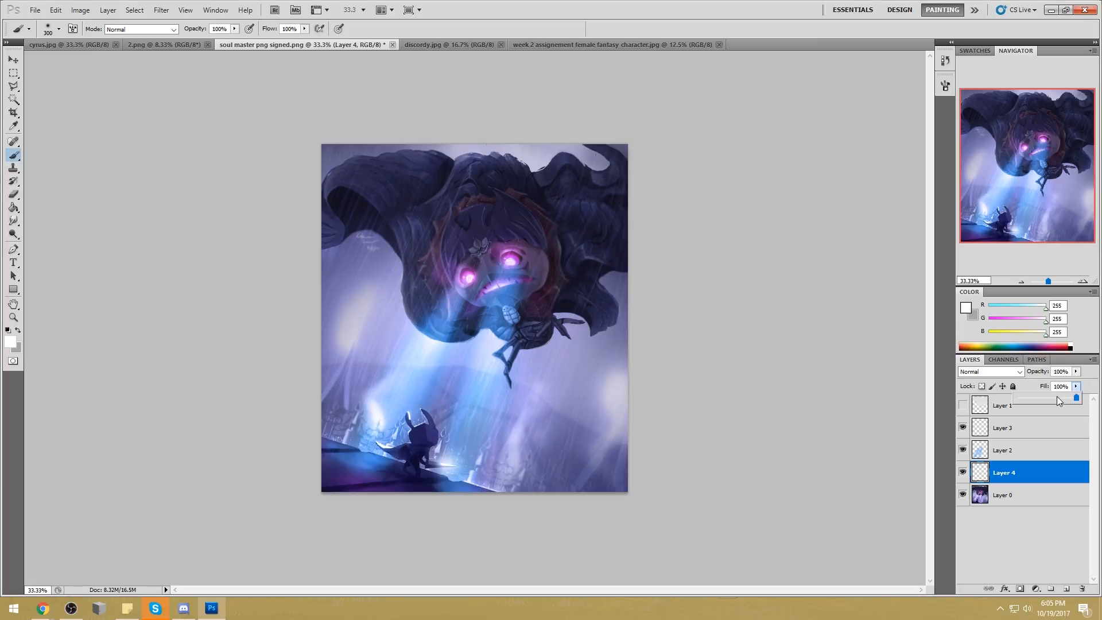
Trim the white glow around the blade tip on Layer 4 with the Eraser, sized to 175 px
{"action": "key", "text": "e"}
{"action": "key", "text": "bracketleft"}
{"action": "key", "text": "bracketleft"}
{"action": "key", "text": "bracketleft"}
{"action": "key", "text": "bracketleft"}
{"action": "key", "text": "bracketleft"}
{"action": "key", "text": "bracketleft"}
{"action": "key", "text": "bracketleft"}
{"action": "key", "text": "bracketleft"}
{"action": "key", "text": "bracketleft"}
{"action": "key", "text": "bracketleft"}
{"action": "key", "text": "bracketleft"}
{"action": "key", "text": "bracketleft"}
{"action": "key", "text": "bracketleft"}
{"action": "key", "text": "bracketleft"}
{"action": "key", "text": "bracketleft"}
{"action": "key", "text": "bracketleft"}
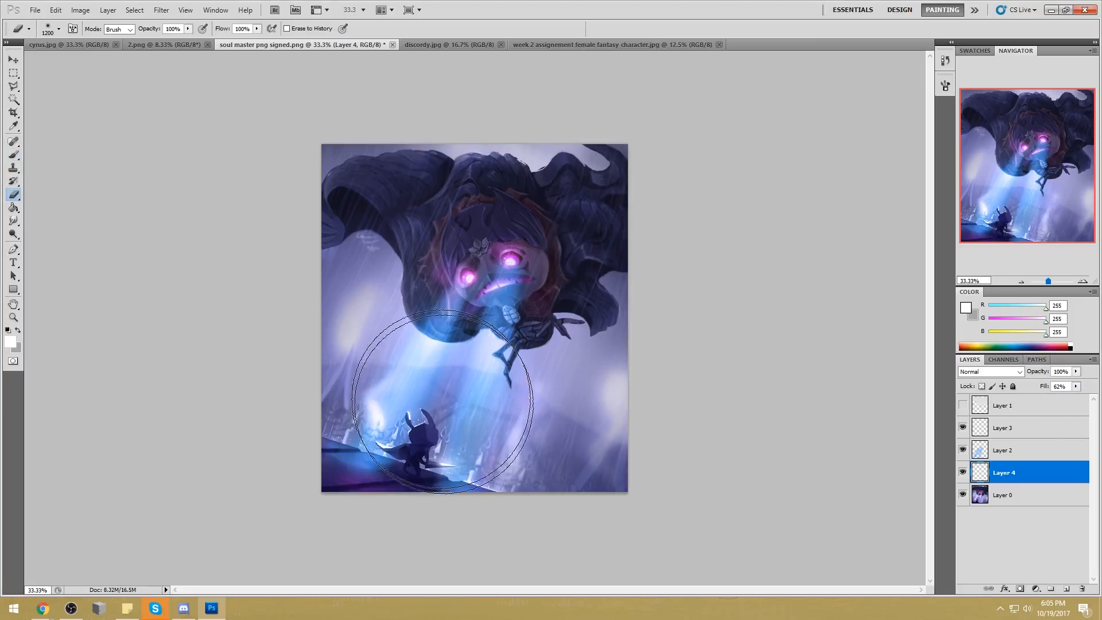
{"action": "key", "text": "bracketleft"}
{"action": "key", "text": "bracketleft"}
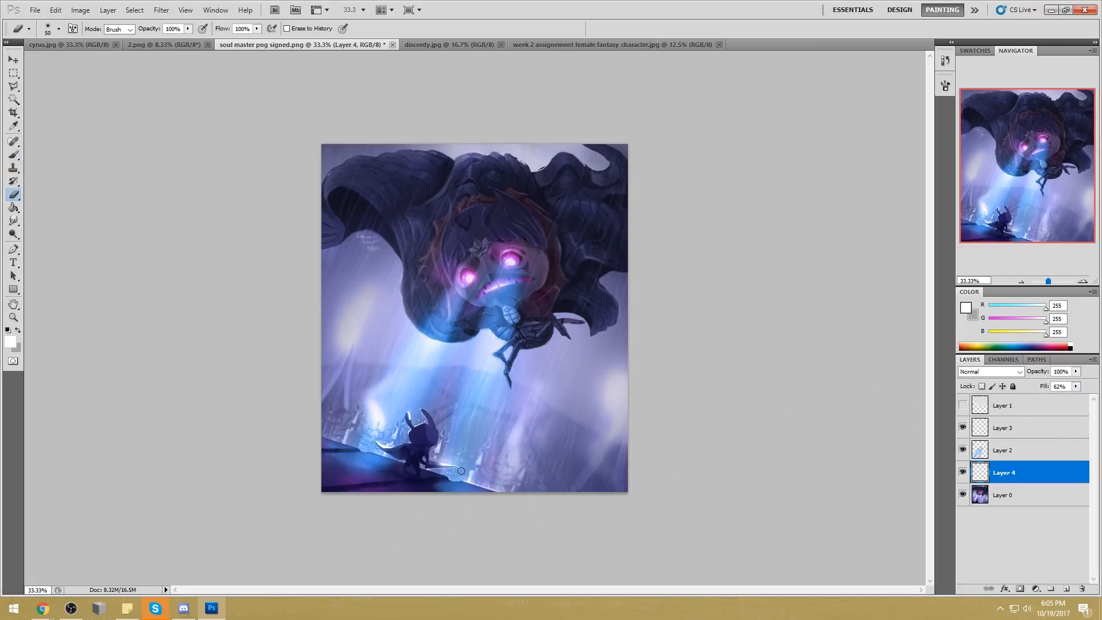
{"action": "key", "text": "bracketright"}
{"action": "key", "text": "bracketright"}
{"action": "key", "text": "bracketright"}
{"action": "key", "text": "bracketright"}
{"action": "key", "text": "bracketright"}
{"action": "key", "text": "bracketright"}
{"action": "key", "text": "bracketright"}
{"action": "key", "text": "bracketright"}
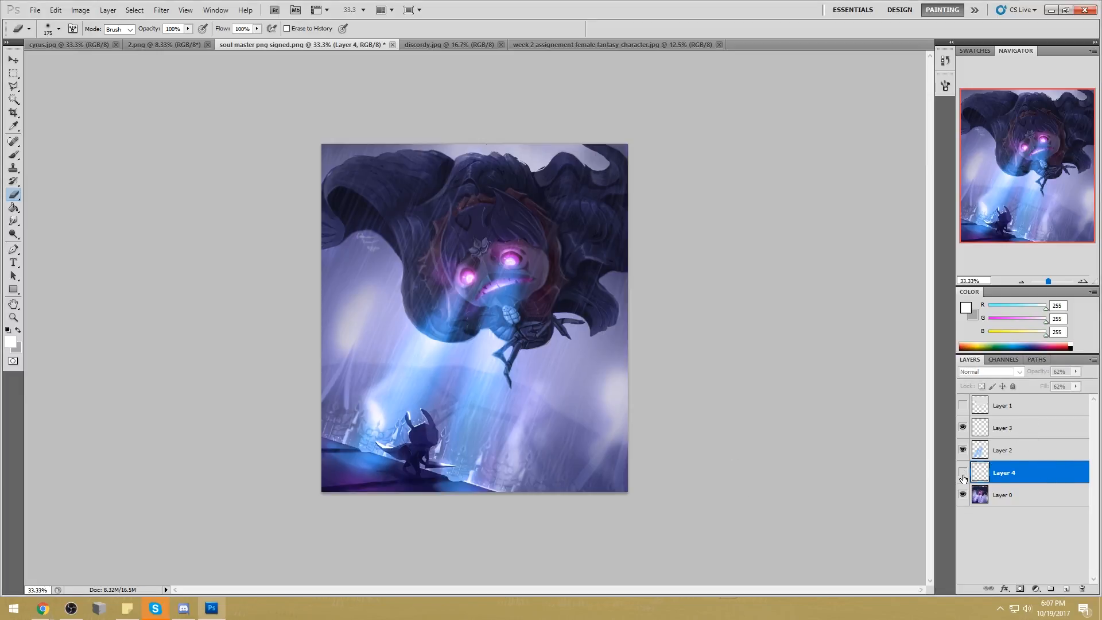
Merge Layer 4, Layer 2 and Layer 3 down into Layer 0
{"action": "right_click", "coordinate": [1056, 474]}
{"action": "left_click", "coordinate": [1016, 439]}
{"action": "left_click", "coordinate": [962, 449]}
{"action": "left_click", "coordinate": [963, 450]}
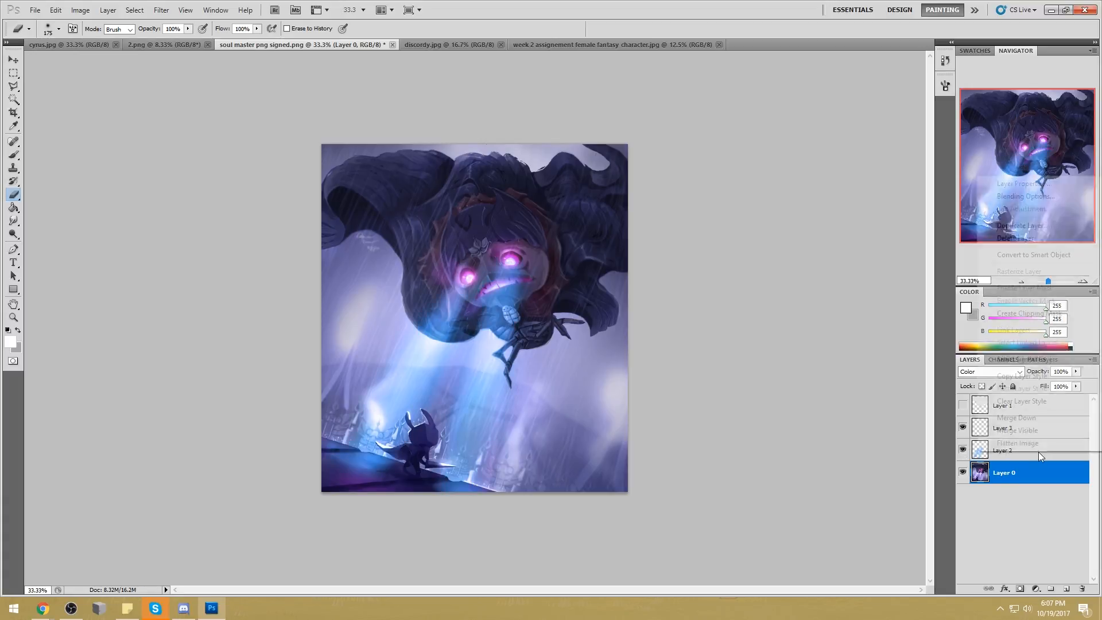
{"action": "right_click", "coordinate": [1038, 452]}
{"action": "left_click", "coordinate": [1037, 419]}
{"action": "left_click", "coordinate": [962, 428]}
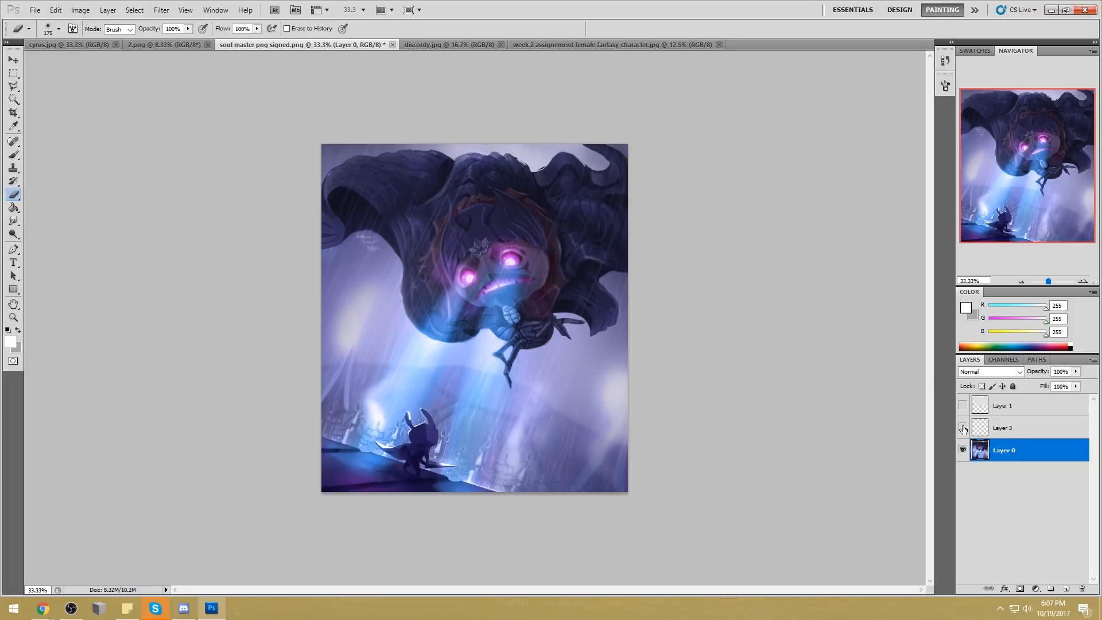
{"action": "right_click", "coordinate": [1030, 427]}
{"action": "left_click", "coordinate": [1044, 387]}
Copy the whole merged painting, revert the document to its opening history snapshot, and paste the copy in place above the original
{"action": "key", "text": "ctrl+a"}
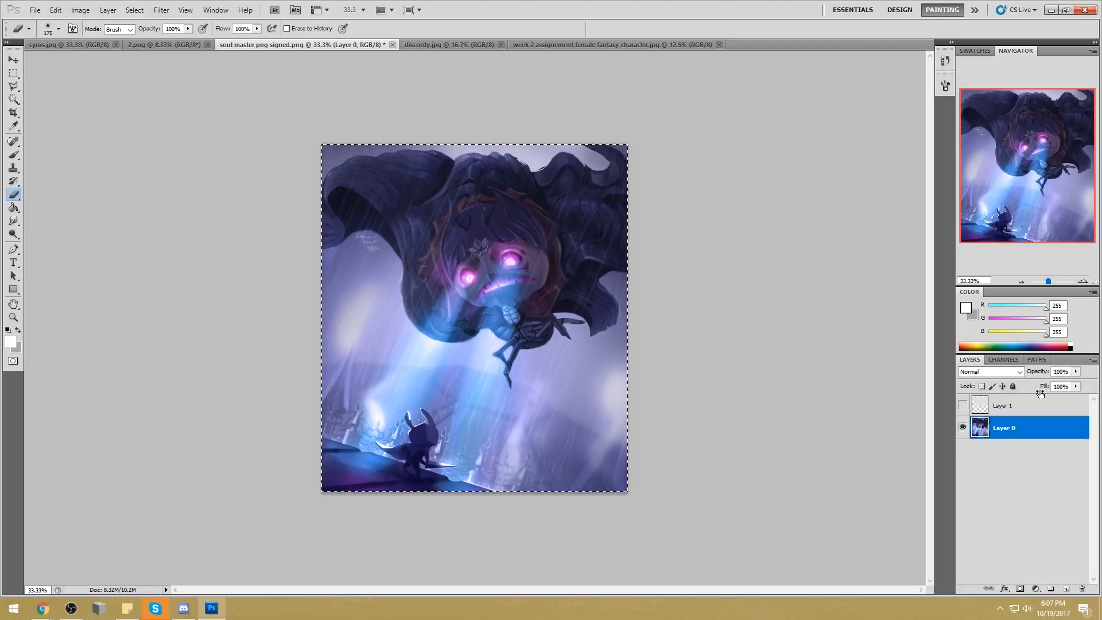
{"action": "left_click", "coordinate": [945, 60]}
{"action": "mouse_move", "coordinate": [929, 479]}
{"action": "left_mouse_down"}
{"action": "mouse_move", "coordinate": [985, 124]}
{"action": "mouse_move", "coordinate": [976, 81]}
{"action": "left_mouse_up"}
{"action": "left_click", "coordinate": [883, 80]}
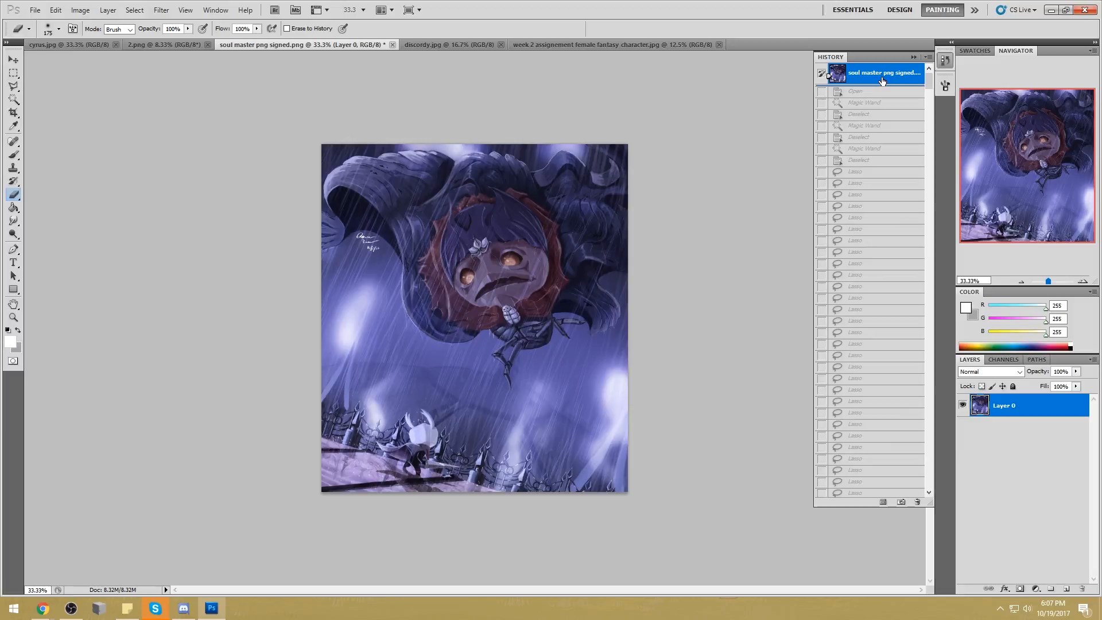
{"action": "key", "text": "ctrl+v"}
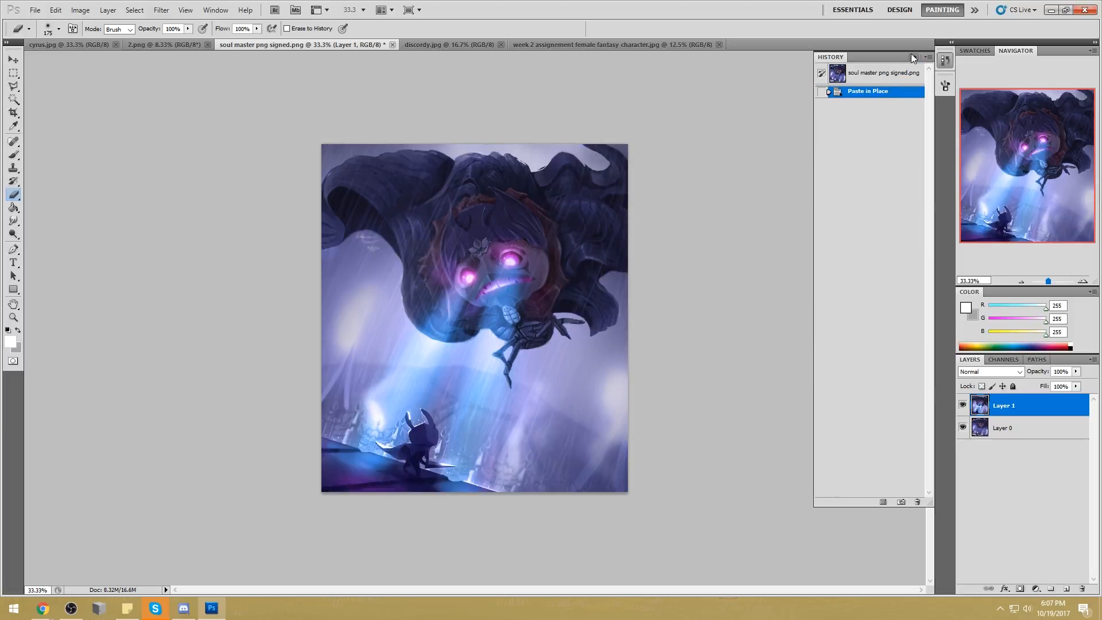
Compare the repainted version with the original by repeatedly hiding and showing Layer 1, leaving it shown
{"action": "left_click", "coordinate": [963, 406]}
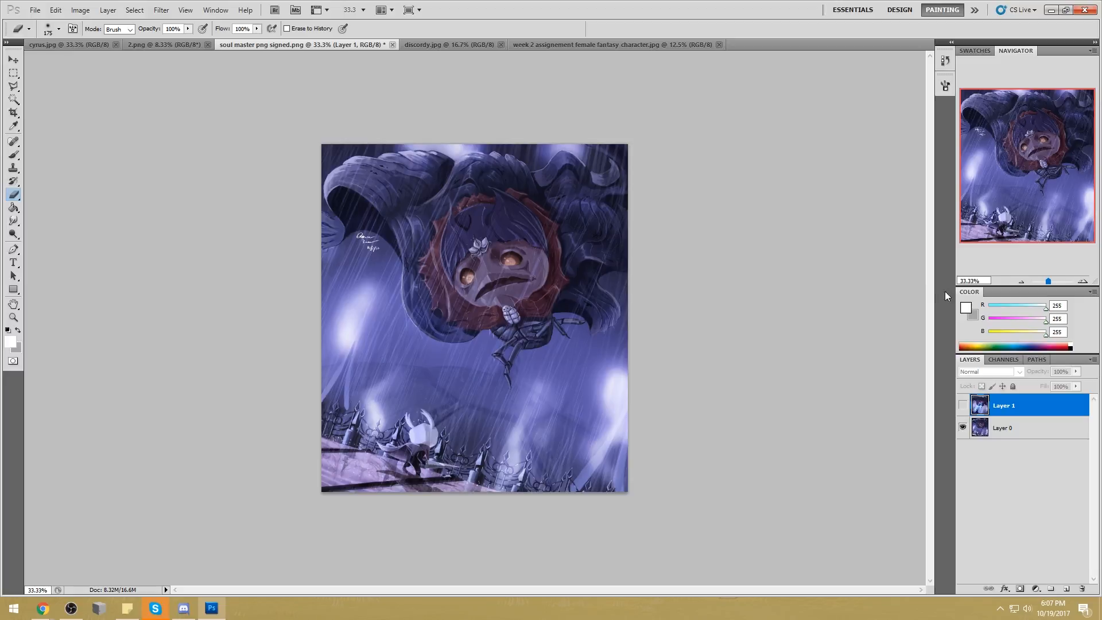
{"action": "left_click", "coordinate": [963, 405]}
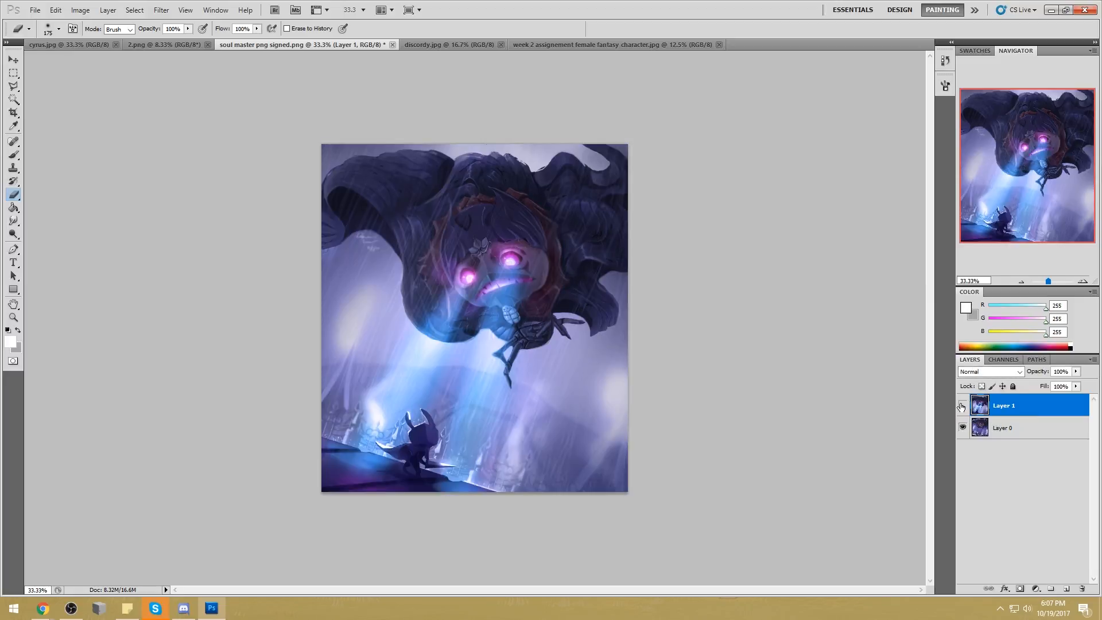
{"action": "left_click", "coordinate": [962, 405]}
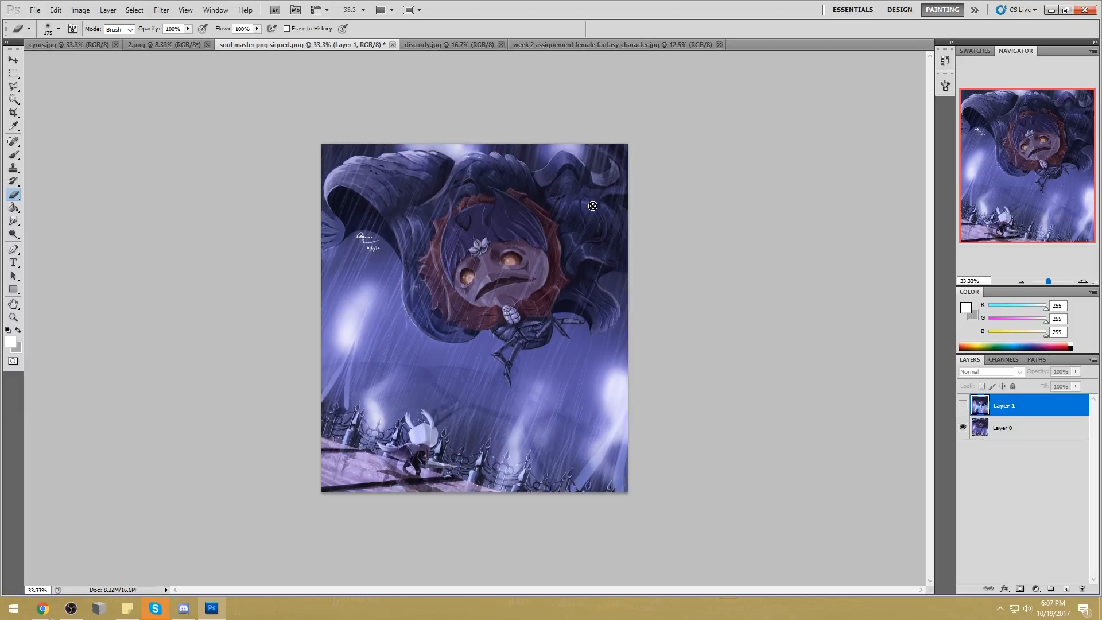
{"action": "left_click", "coordinate": [963, 405]}
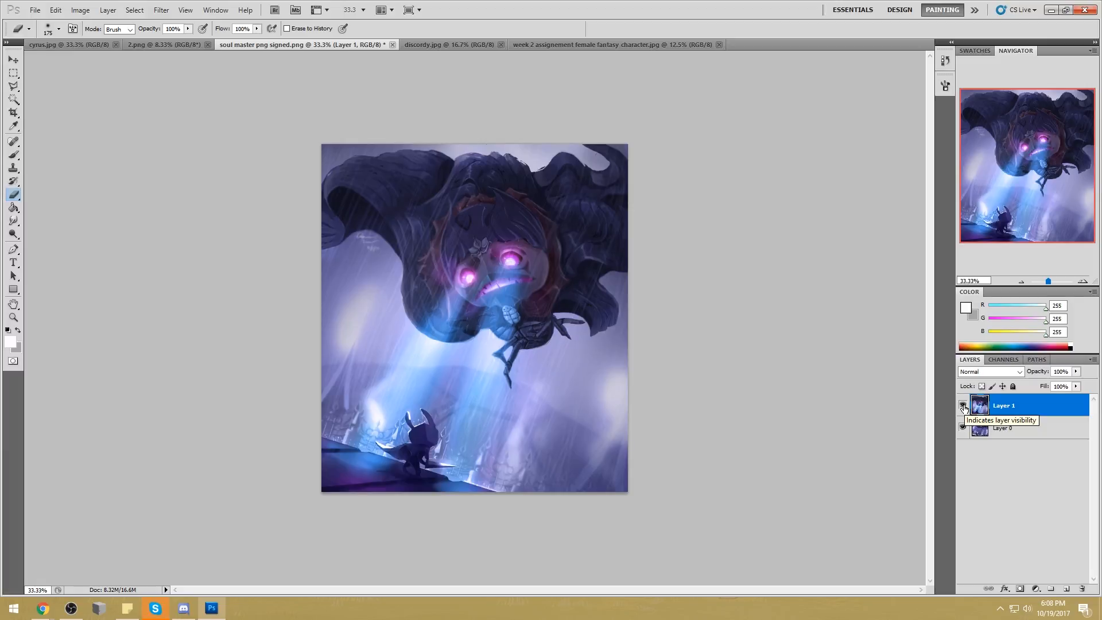
{"action": "left_click", "coordinate": [963, 405]}
{"action": "left_click", "coordinate": [962, 406]}
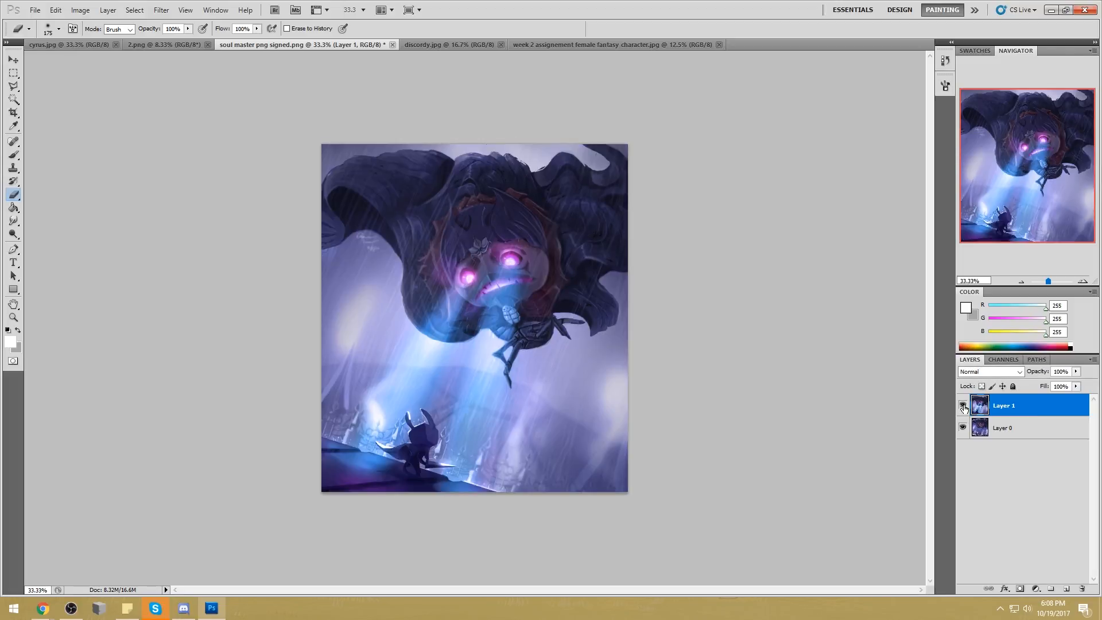
{"action": "left_click", "coordinate": [963, 405]}
{"action": "left_click", "coordinate": [962, 406]}
{"action": "left_click", "coordinate": [963, 405]}
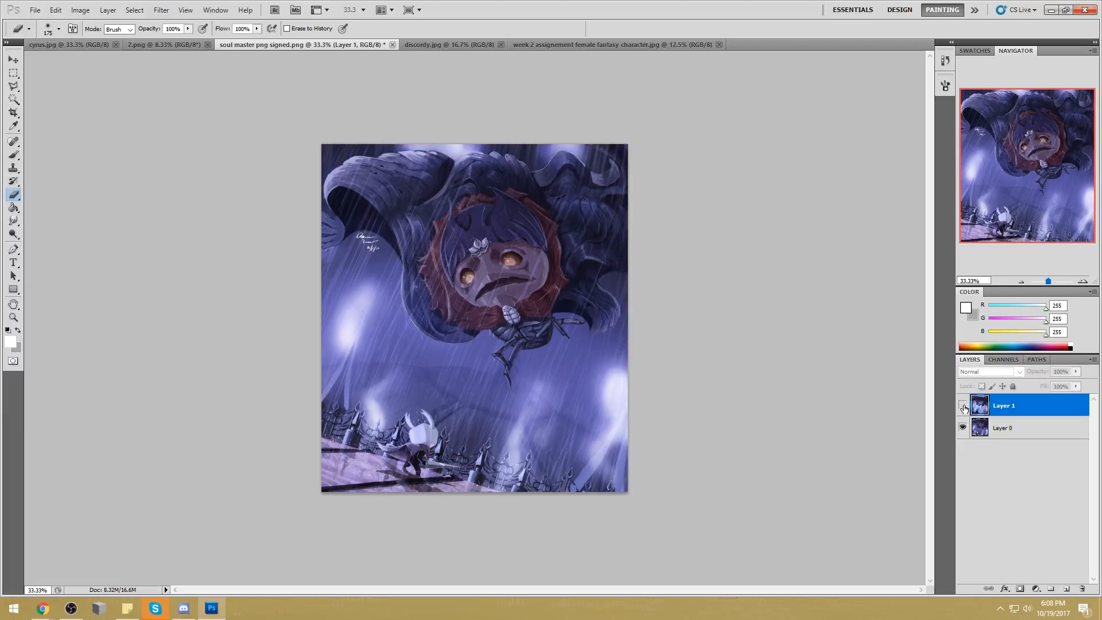
{"action": "left_click", "coordinate": [963, 406]}
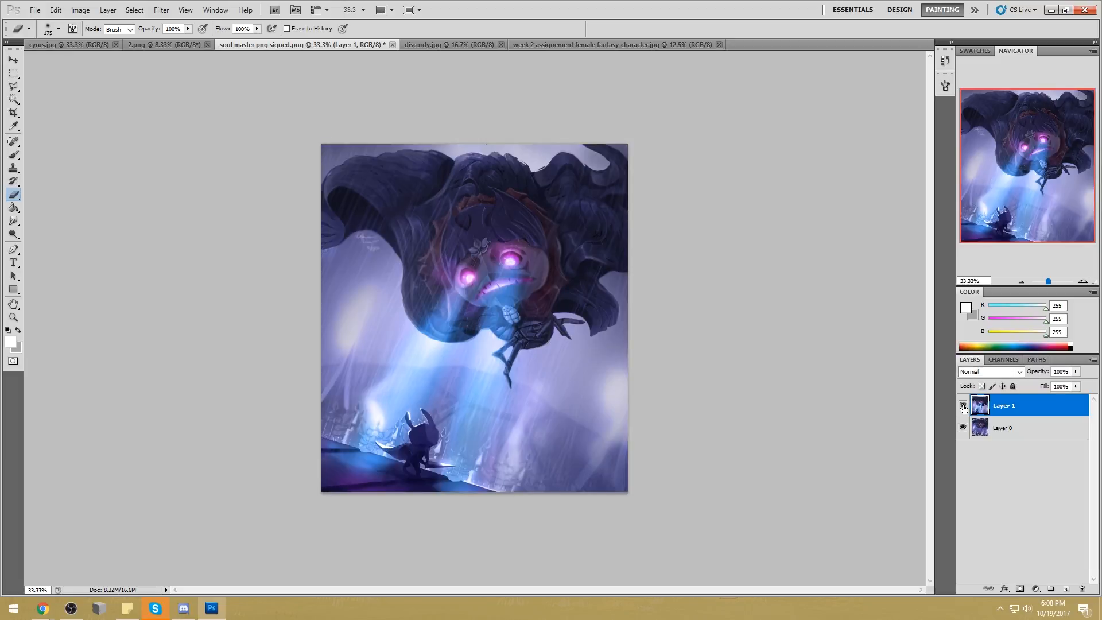
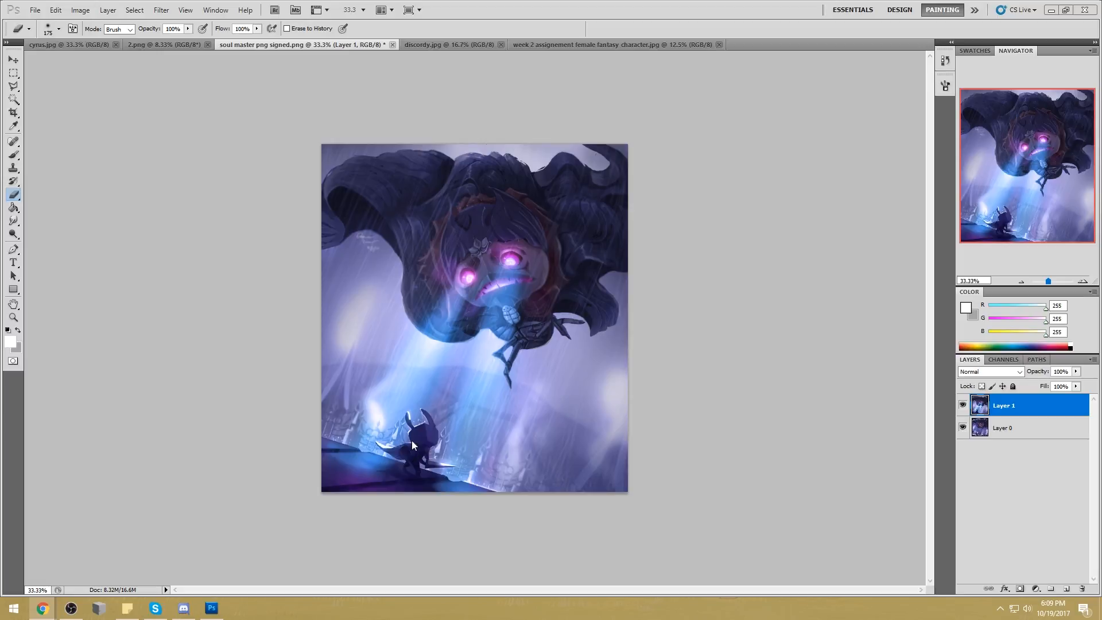
{"action": "left_click", "coordinate": [962, 405]}
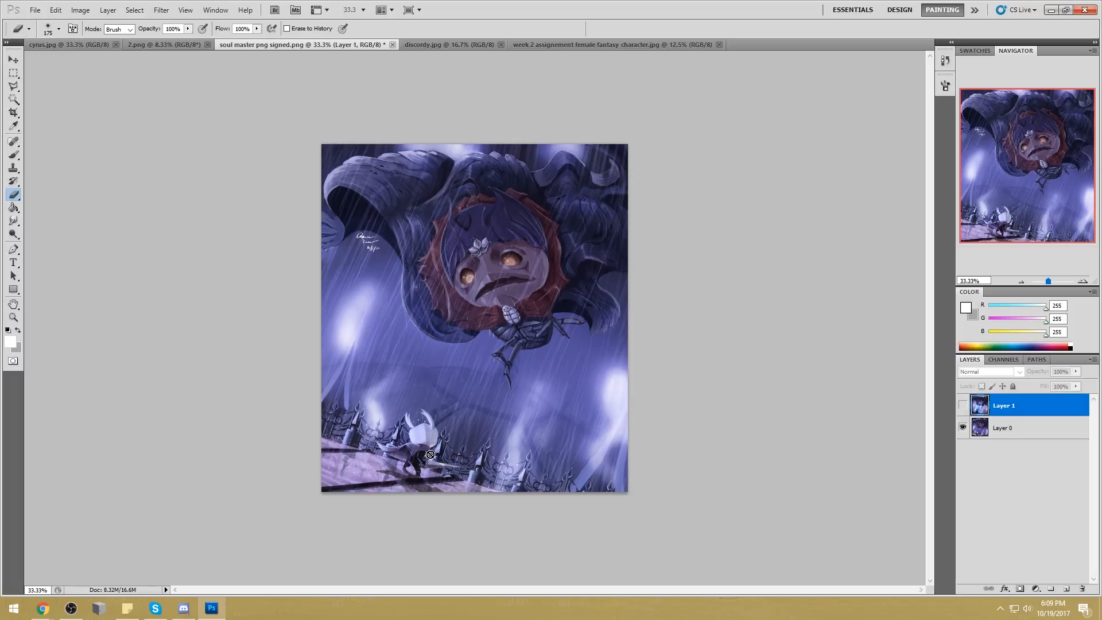
{"action": "left_click", "coordinate": [963, 405]}
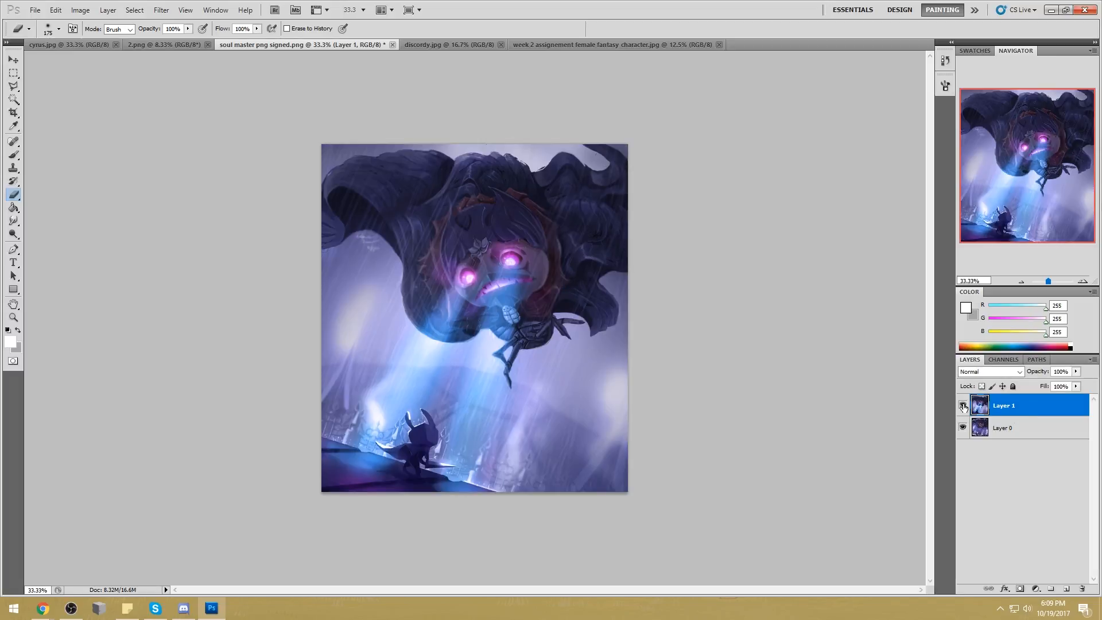
{"action": "left_click", "coordinate": [963, 406]}
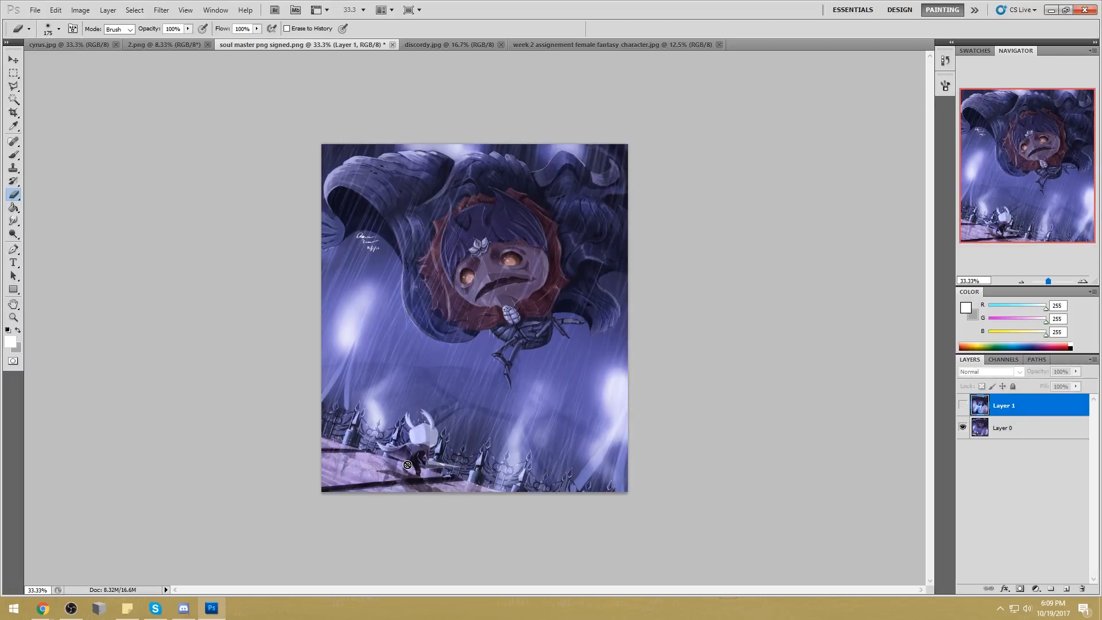
{"action": "left_click", "coordinate": [962, 406]}
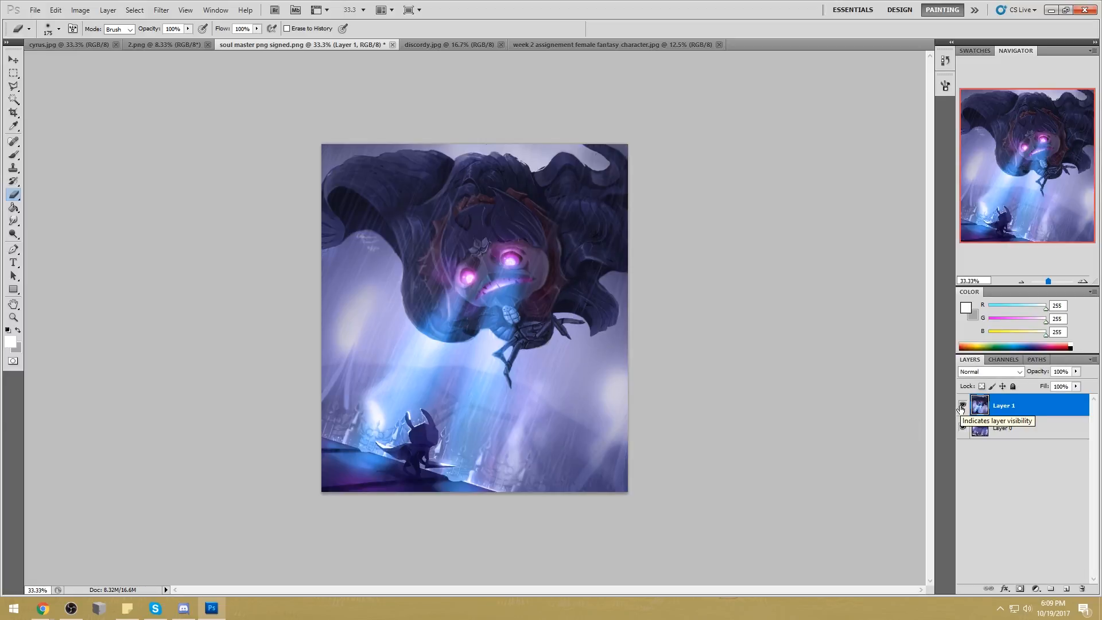
{"action": "left_click", "coordinate": [42, 608]}
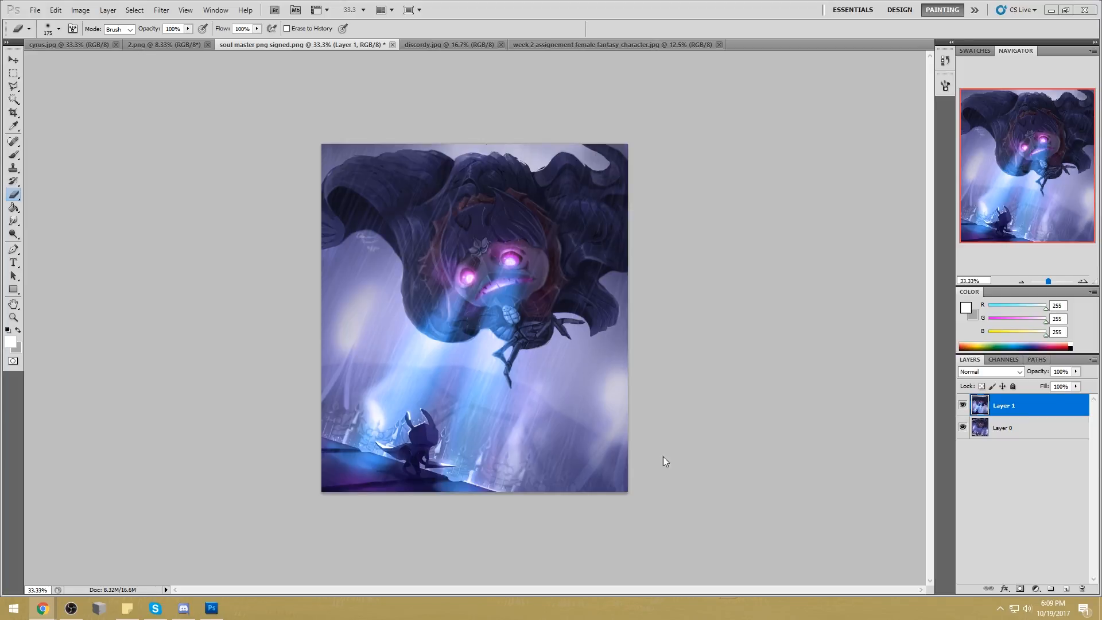
{"action": "left_click", "coordinate": [962, 406]}
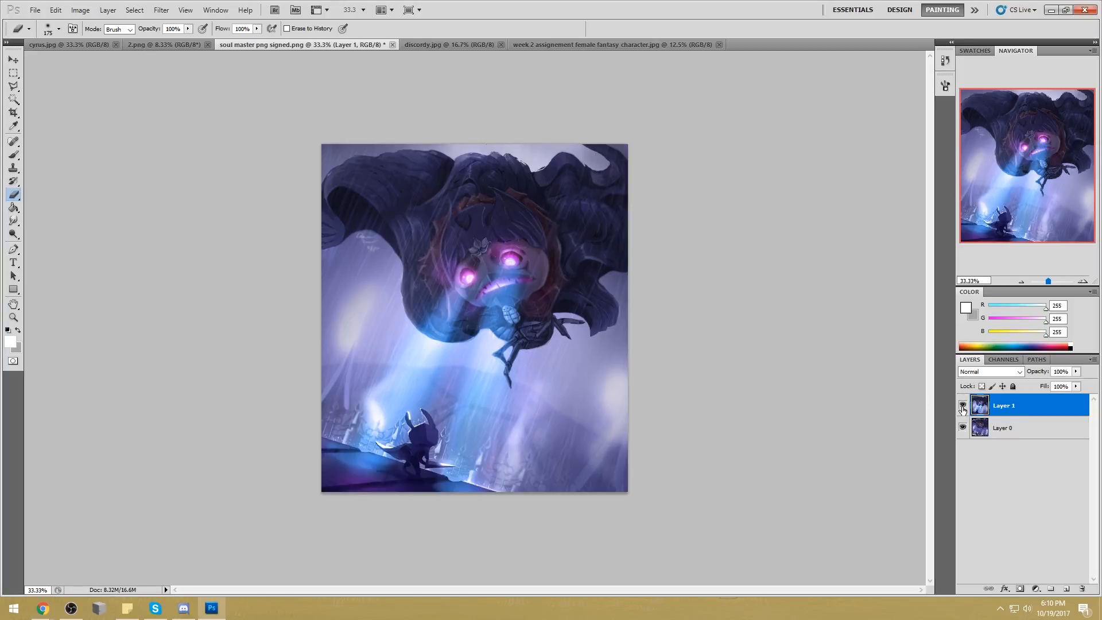
{"action": "left_click", "coordinate": [962, 406]}
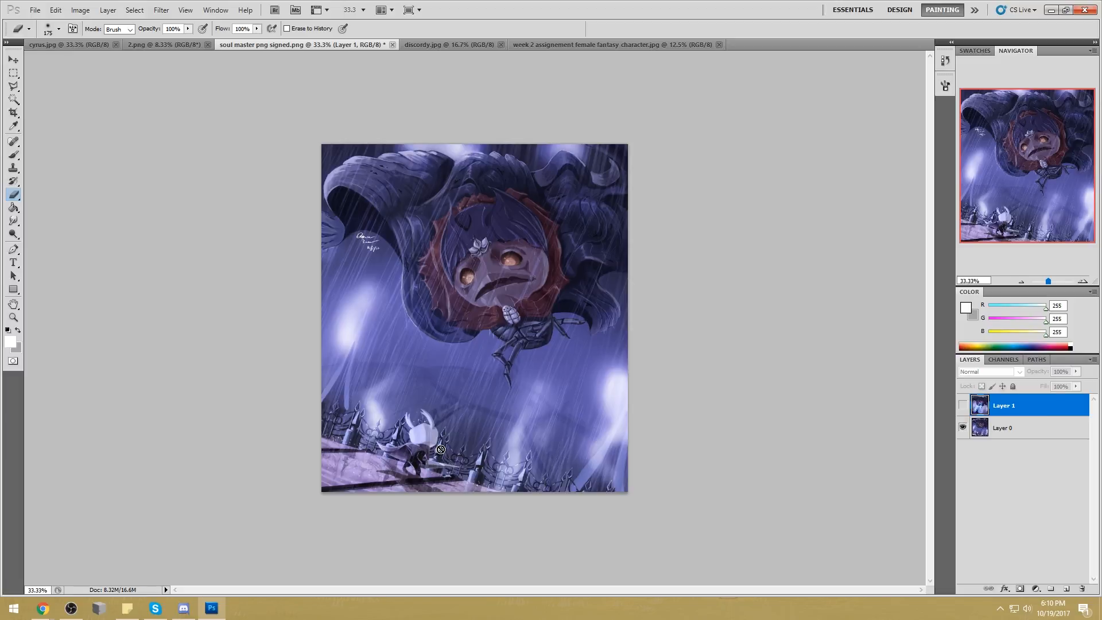
{"action": "left_click", "coordinate": [963, 405]}
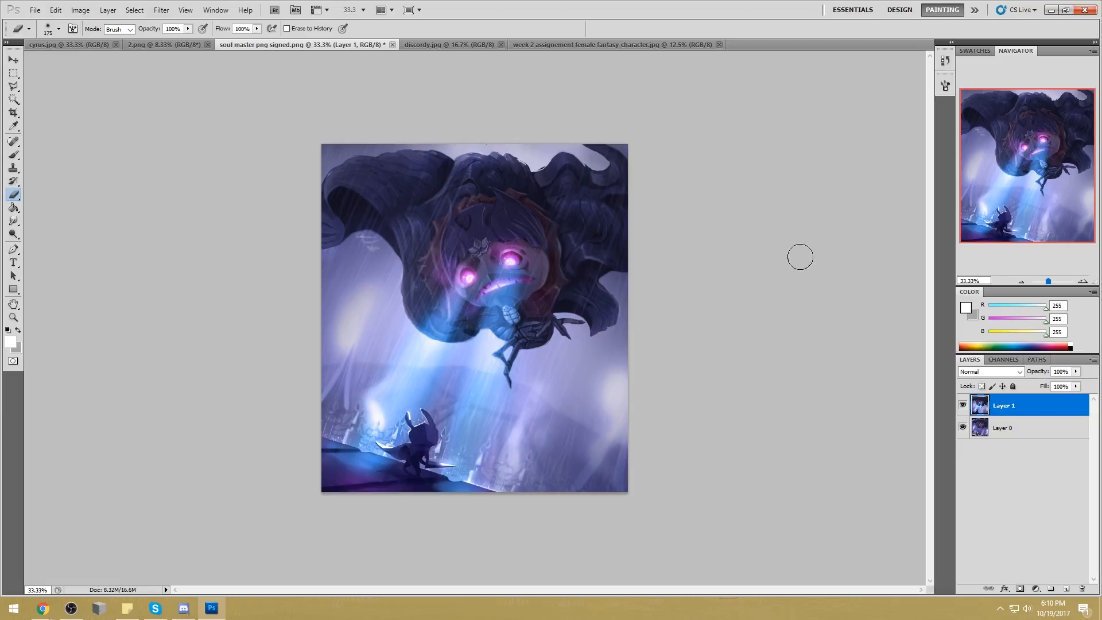
Select three tapering spike shapes along the painting's lower edge with the freehand Lasso: beside the knight, beyond the blade tip, and farther right
{"action": "key", "text": "l"}
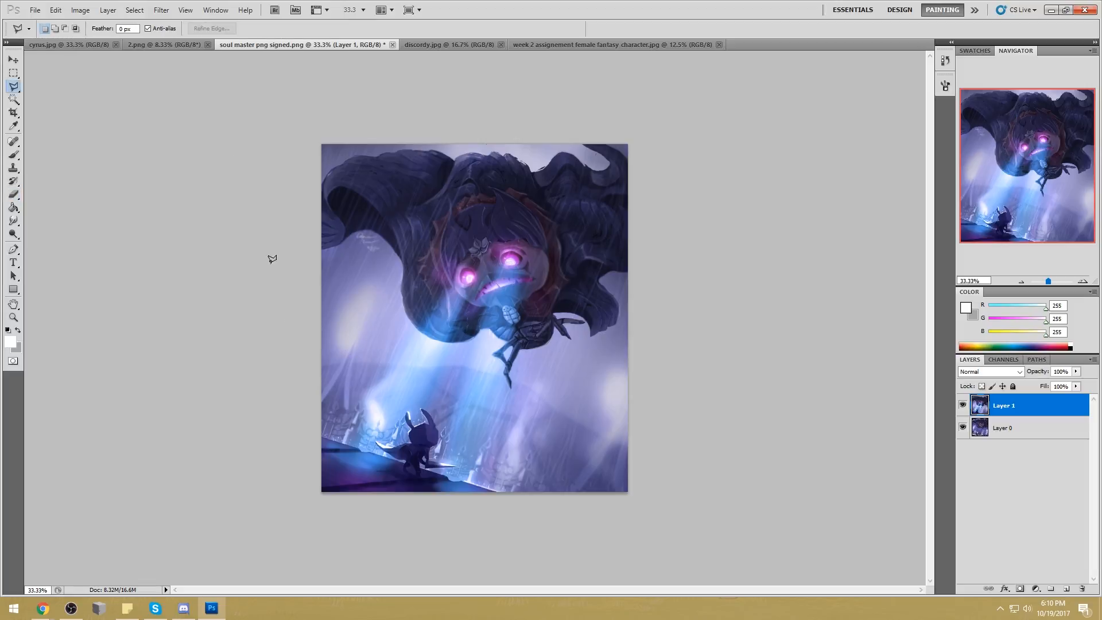
{"action": "right_click", "coordinate": [14, 86]}
{"action": "left_click", "coordinate": [57, 84]}
{"action": "mouse_move", "coordinate": [306, 441]}
{"action": "left_mouse_down"}
{"action": "mouse_move", "coordinate": [370, 358]}
{"action": "mouse_move", "coordinate": [433, 333]}
{"action": "mouse_move", "coordinate": [378, 417]}
{"action": "mouse_move", "coordinate": [367, 475]}
{"action": "mouse_move", "coordinate": [305, 459]}
{"action": "left_mouse_up"}
{"action": "mouse_move", "coordinate": [545, 405]}
{"action": "left_mouse_down"}
{"action": "mouse_move", "coordinate": [559, 344]}
{"action": "mouse_move", "coordinate": [561, 536]}
{"action": "mouse_move", "coordinate": [545, 405]}
{"action": "left_mouse_up"}
{"action": "left_click", "coordinate": [677, 351]}
{"action": "mouse_move", "coordinate": [327, 443]}
{"action": "left_mouse_down"}
{"action": "mouse_move", "coordinate": [401, 357]}
{"action": "mouse_move", "coordinate": [368, 462]}
{"action": "mouse_move", "coordinate": [319, 469]}
{"action": "left_mouse_up"}
{"action": "mouse_move", "coordinate": [523, 494]}
{"action": "left_mouse_down"}
{"action": "mouse_move", "coordinate": [549, 414]}
{"action": "mouse_move", "coordinate": [546, 531]}
{"action": "mouse_move", "coordinate": [519, 499]}
{"action": "left_mouse_up"}
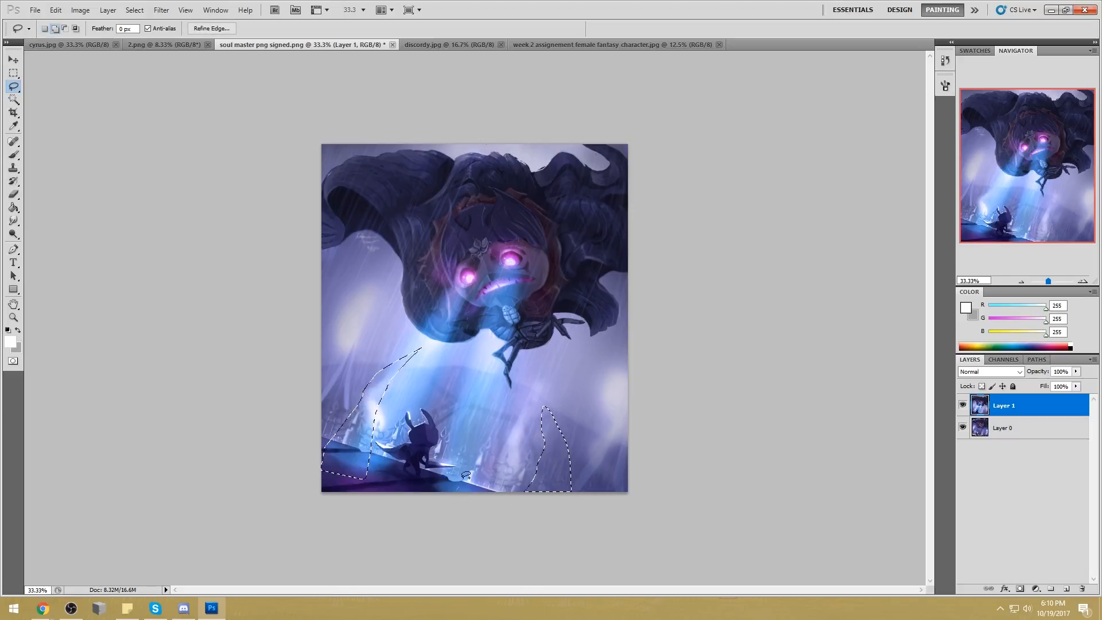
{"action": "mouse_move", "coordinate": [504, 436]}
{"action": "left_mouse_down"}
{"action": "mouse_move", "coordinate": [455, 495]}
{"action": "mouse_move", "coordinate": [483, 493]}
{"action": "left_mouse_up"}
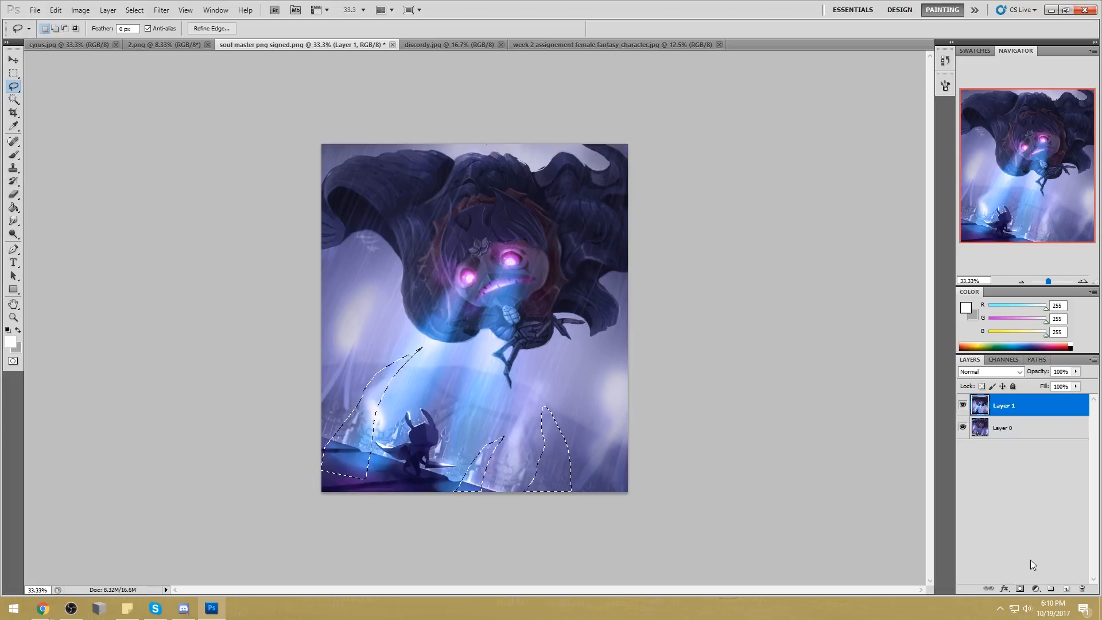
Add a new layer, sample the ground's dark purple, and try painting the spike beside the knight with a greatly enlarged brush
{"action": "left_click", "coordinate": [1066, 588]}
{"action": "key", "text": "ctrl+d"}
{"action": "key", "text": "b"}
{"action": "left_click", "coordinate": [355, 470], "text": "alt"}
{"action": "key", "text": "bracketright"}
{"action": "key", "text": "bracketright"}
{"action": "key", "text": "bracketright"}
{"action": "key", "text": "bracketright"}
{"action": "key", "text": "bracketright"}
{"action": "key", "text": "bracketright"}
{"action": "key", "text": "bracketright"}
{"action": "key", "text": "bracketright"}
{"action": "key", "text": "bracketright"}
{"action": "key", "text": "bracketright"}
{"action": "key", "text": "bracketright"}
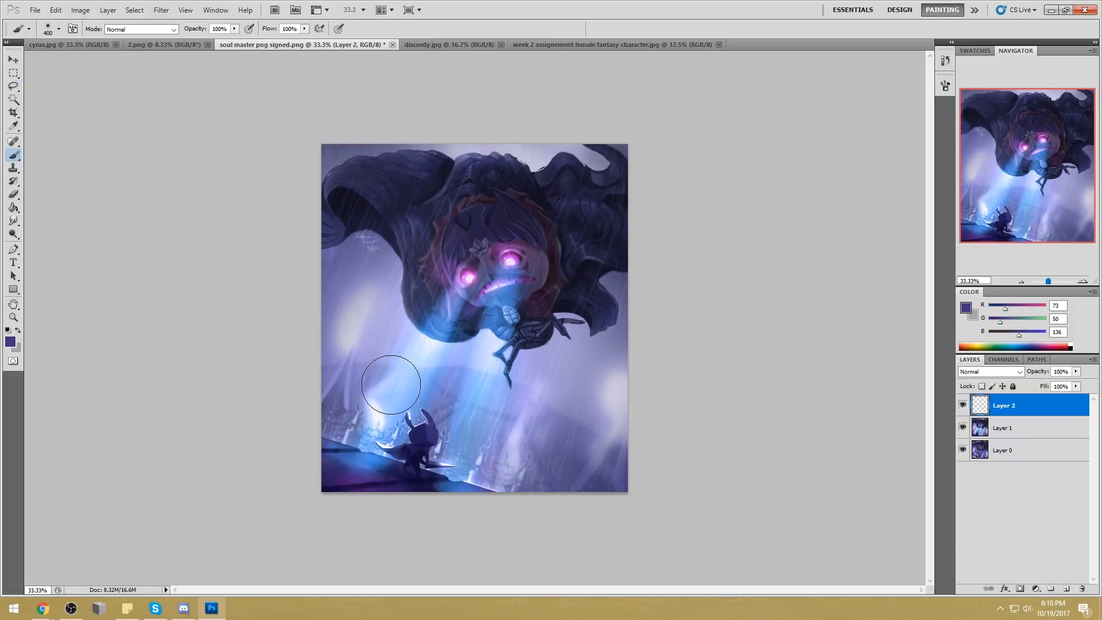
{"action": "left_click_drag", "start_coordinate": [351, 453], "coordinate": [390, 370]}
{"action": "left_click_drag", "start_coordinate": [360, 416], "coordinate": [422, 346]}
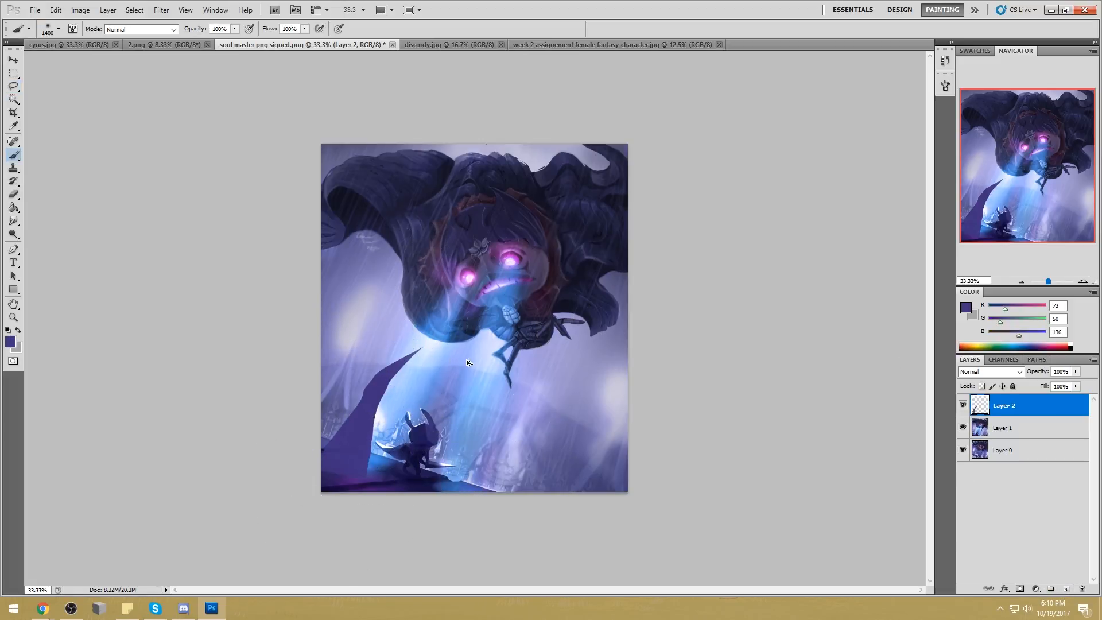
{"action": "key", "text": "ctrl+z"}
Paint all three selected spikes on Layer 2 in Darken blend mode, using an 800 px brush at 51% opacity
{"action": "key", "text": "bracketleft"}
{"action": "key", "text": "bracketleft"}
{"action": "key", "text": "bracketleft"}
{"action": "key", "text": "bracketleft"}
{"action": "key", "text": "bracketleft"}
{"action": "key", "text": "bracketleft"}
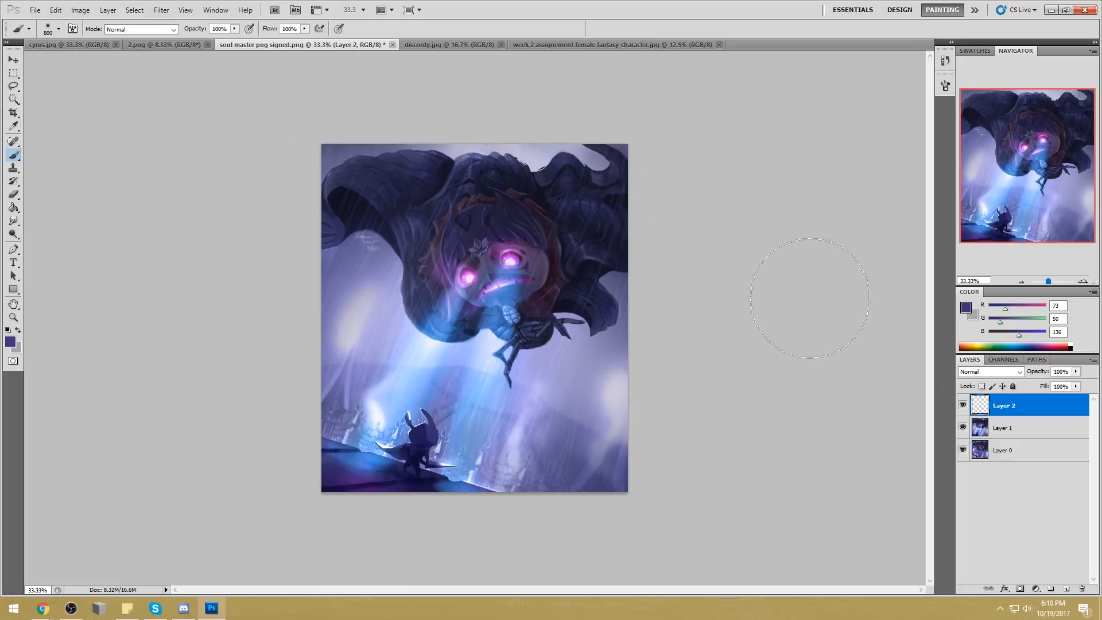
{"action": "left_click", "coordinate": [990, 372]}
{"action": "left_click", "coordinate": [984, 102]}
{"action": "left_click", "coordinate": [234, 28]}
{"action": "left_click_drag", "start_coordinate": [237, 39], "coordinate": [201, 41]}
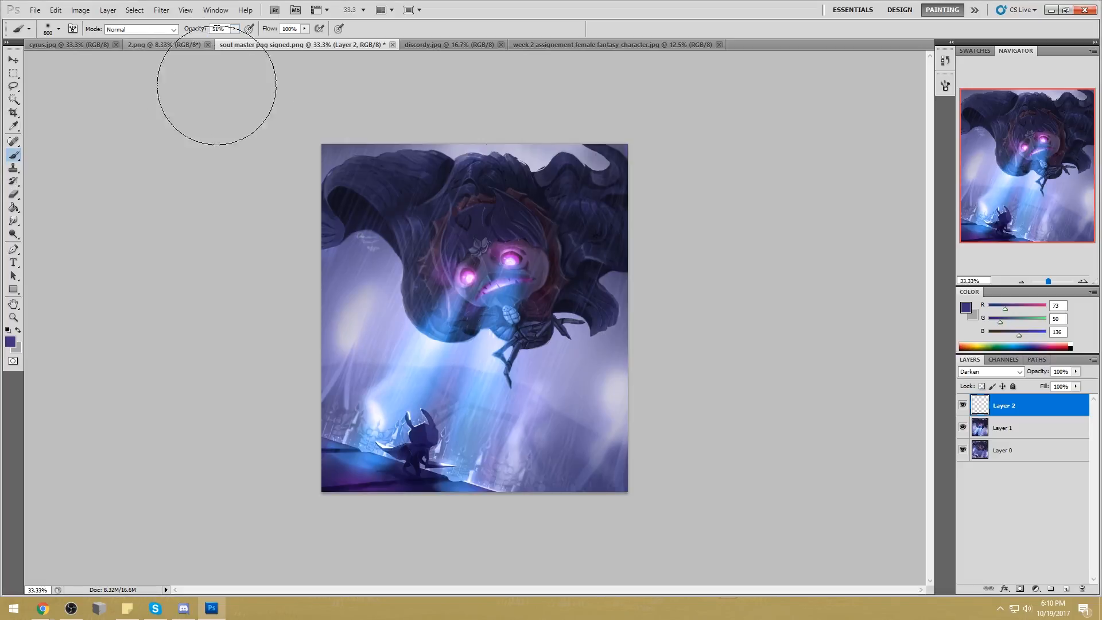
{"action": "left_click_drag", "start_coordinate": [421, 347], "coordinate": [332, 455]}
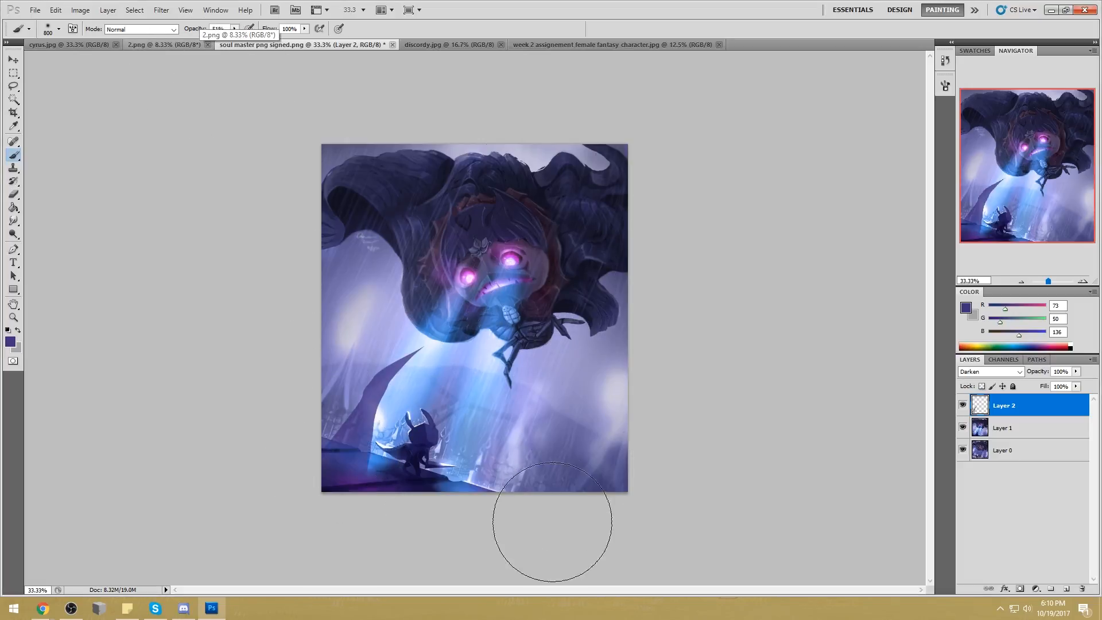
{"action": "left_click_drag", "start_coordinate": [565, 490], "coordinate": [574, 367]}
{"action": "left_click_drag", "start_coordinate": [534, 427], "coordinate": [504, 480]}
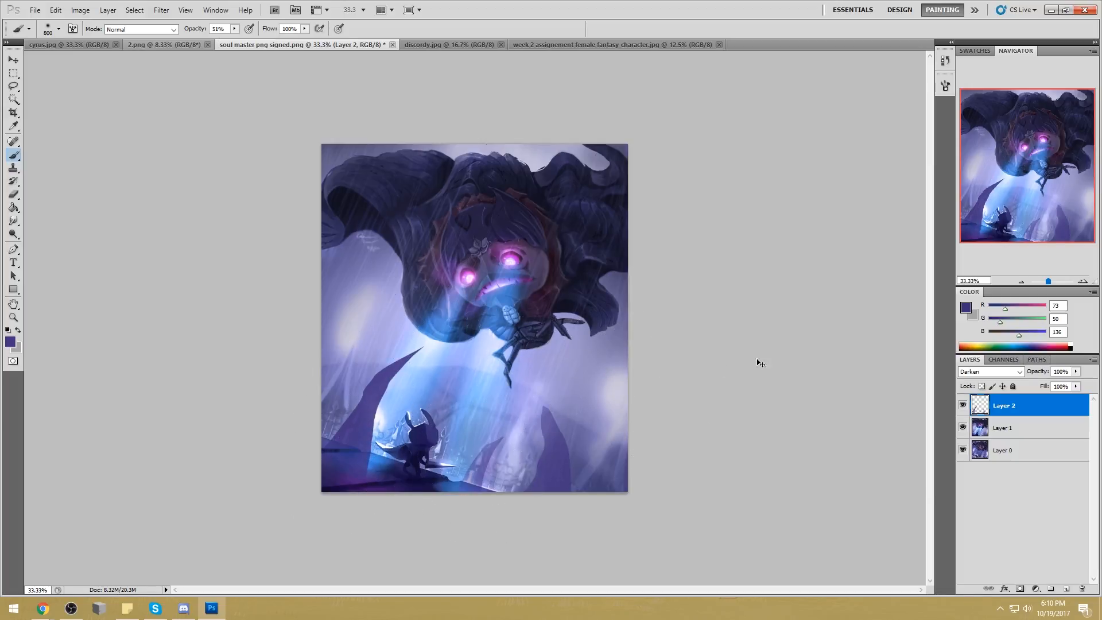
Adjust the painted spikes with Hue/Saturation, using Saturation -17 and Lightness -9
{"action": "key", "text": "ctrl+u"}
{"action": "mouse_move", "coordinate": [793, 393]}
{"action": "left_mouse_down"}
{"action": "mouse_move", "coordinate": [769, 397]}
{"action": "mouse_move", "coordinate": [783, 396]}
{"action": "mouse_move", "coordinate": [787, 429]}
{"action": "left_mouse_up"}
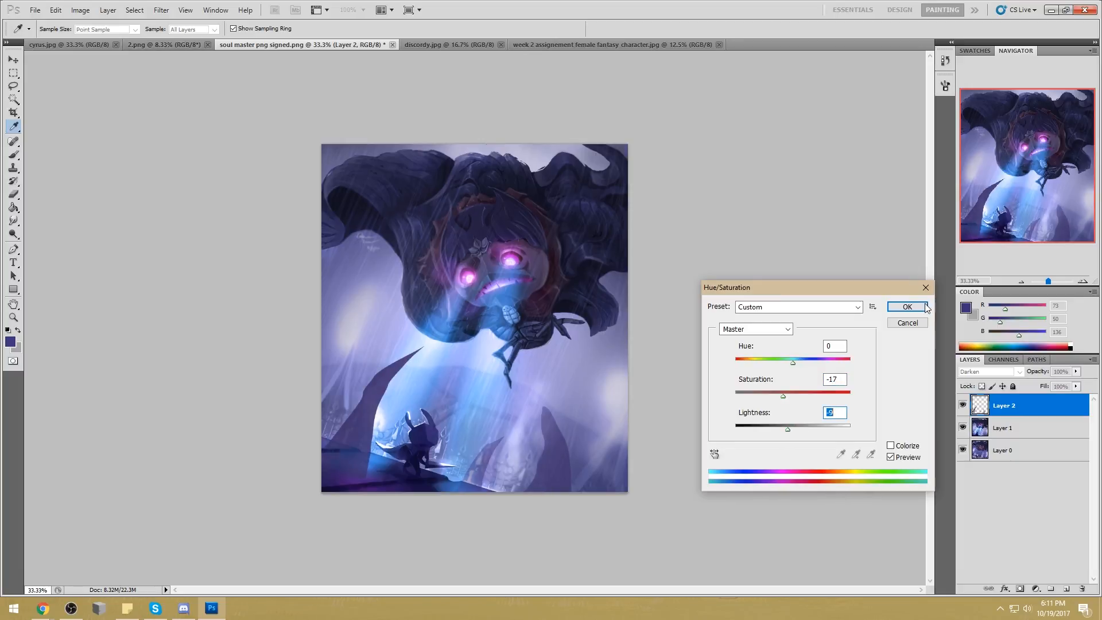
{"action": "key", "text": "Return"}
Deselect the spikes and test Layer 2's fill at 58% before restoring it to 100%
{"action": "key", "text": "m"}
{"action": "right_click", "coordinate": [535, 309]}
{"action": "left_click", "coordinate": [566, 318]}
{"action": "left_click", "coordinate": [1076, 386]}
{"action": "left_click_drag", "start_coordinate": [1078, 398], "coordinate": [1051, 396]}
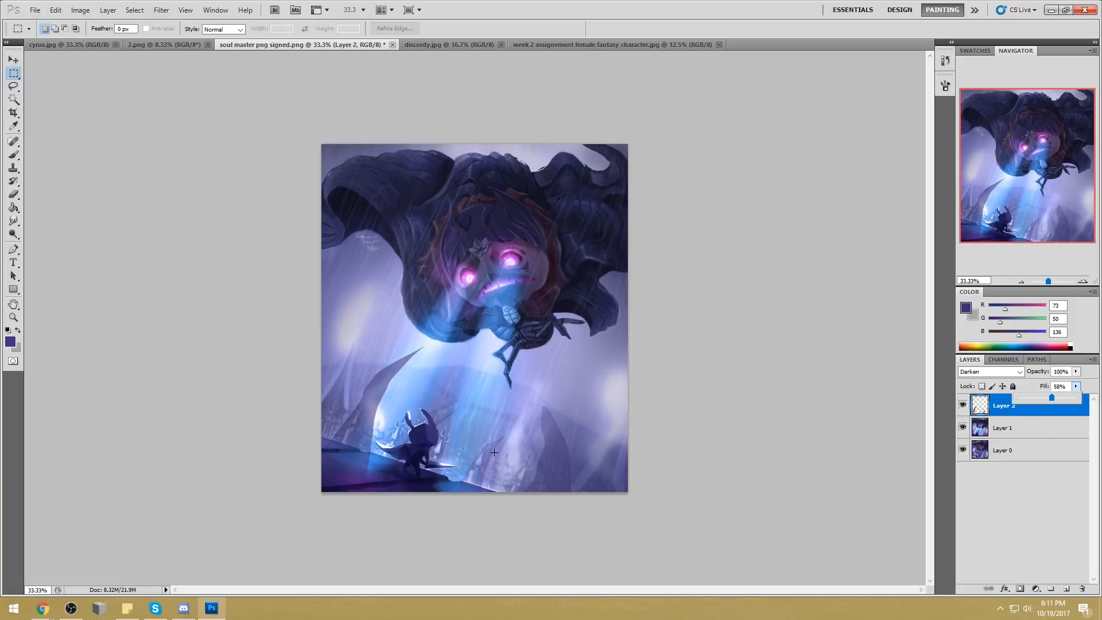
{"action": "left_click_drag", "start_coordinate": [1069, 399], "coordinate": [1085, 401]}
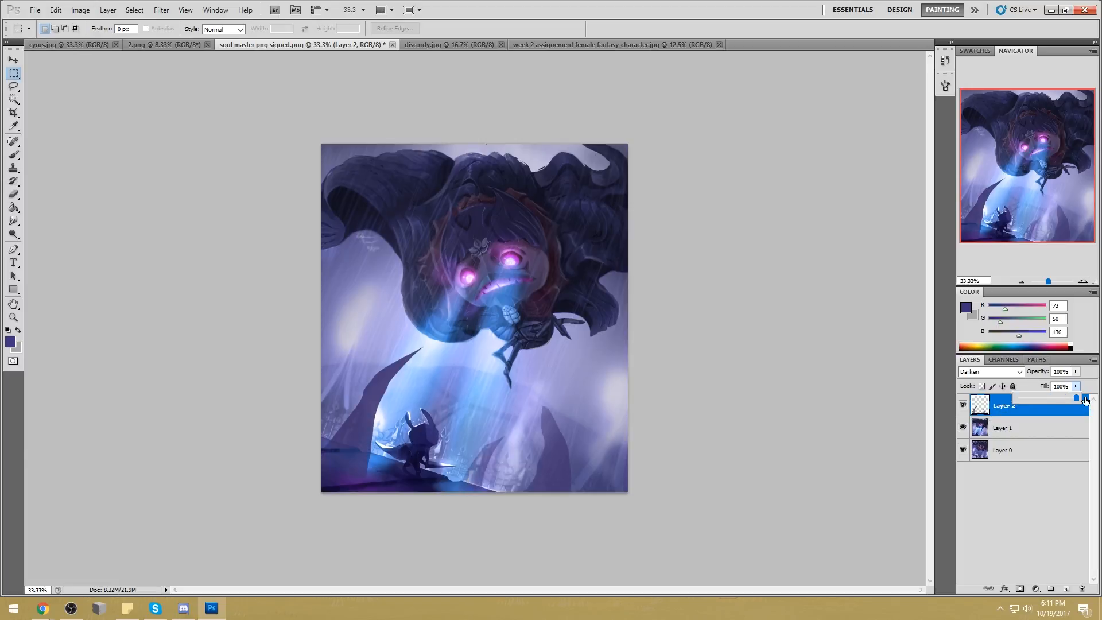
Try covering the area beyond the blade tip with a sampled light purple at 100% brush opacity, and undo the stroke
{"action": "key", "text": "b"}
{"action": "left_click", "coordinate": [504, 468], "text": "alt"}
{"action": "left_click_drag", "start_coordinate": [243, 44], "coordinate": [319, 47]}
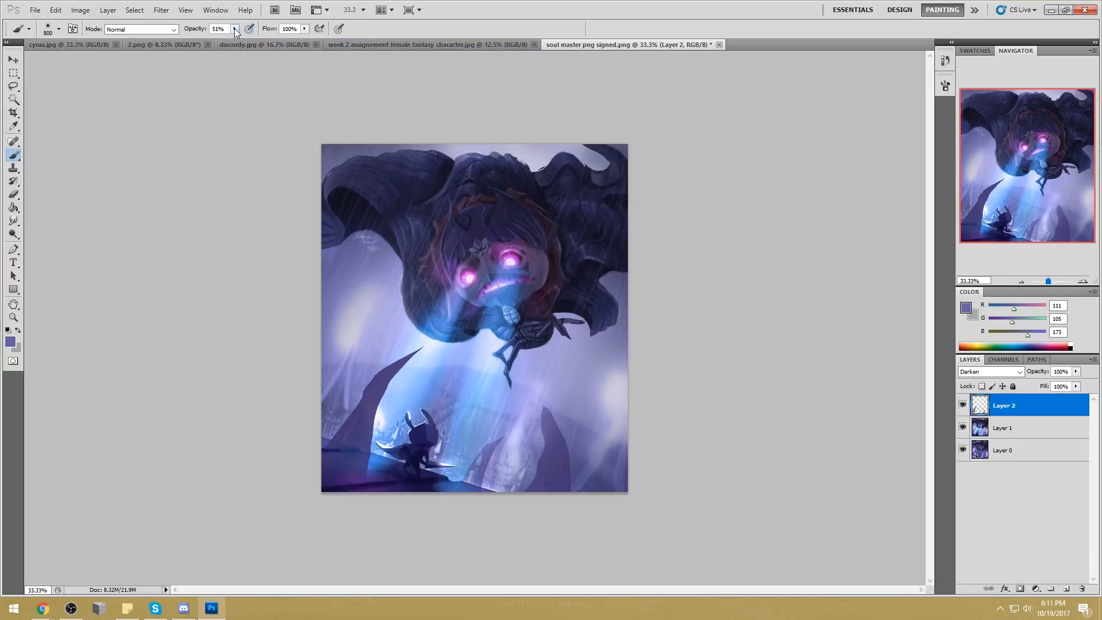
{"action": "left_click_drag", "start_coordinate": [236, 31], "coordinate": [265, 40]}
{"action": "left_click", "coordinate": [553, 316], "text": "alt"}
{"action": "left_click", "coordinate": [497, 446]}
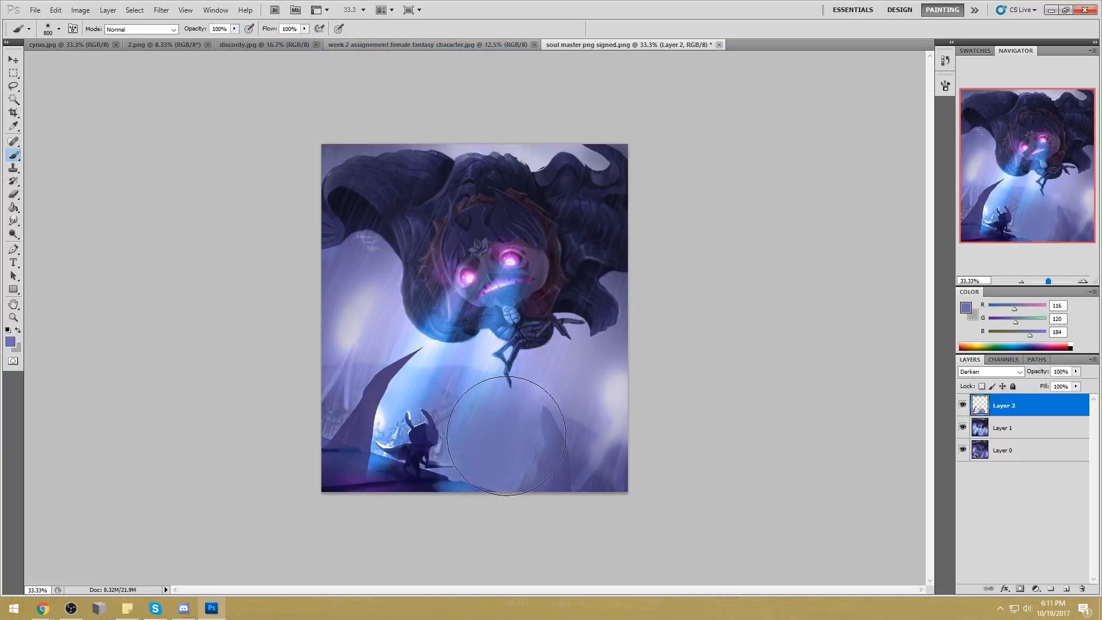
{"action": "key", "text": "ctrl+z"}
Select the spike shapes from Layer 2's contents and set the layer's blend mode to Normal
{"action": "key", "text": "ctrl+a"}
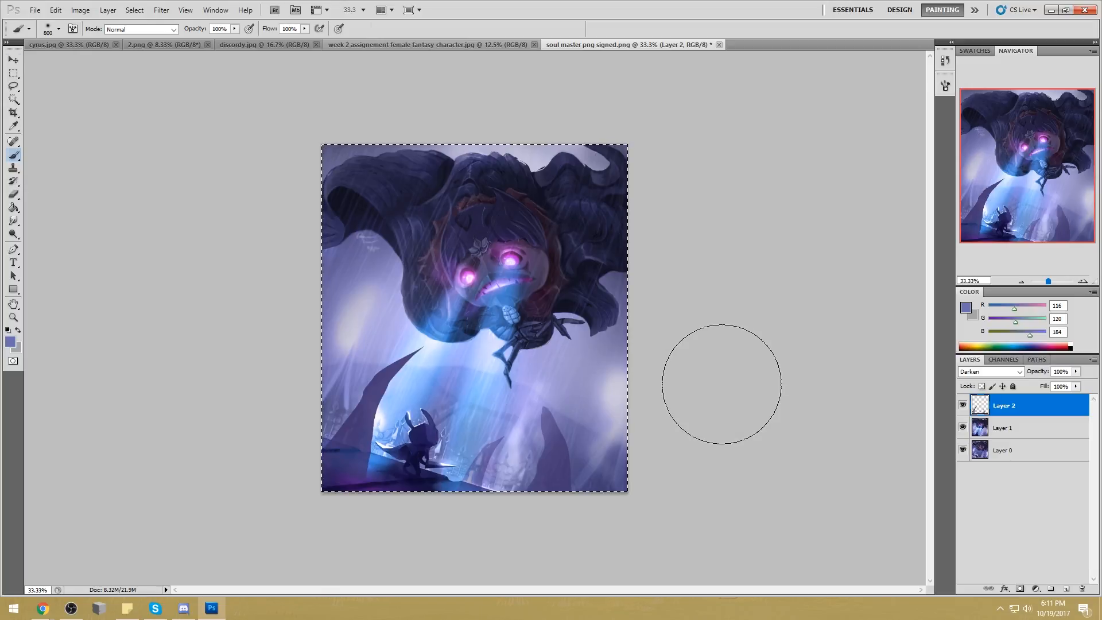
{"action": "key", "text": "v"}
{"action": "key", "text": "ctrl+z"}
{"action": "left_click", "coordinate": [995, 372]}
{"action": "left_click", "coordinate": [998, 76]}
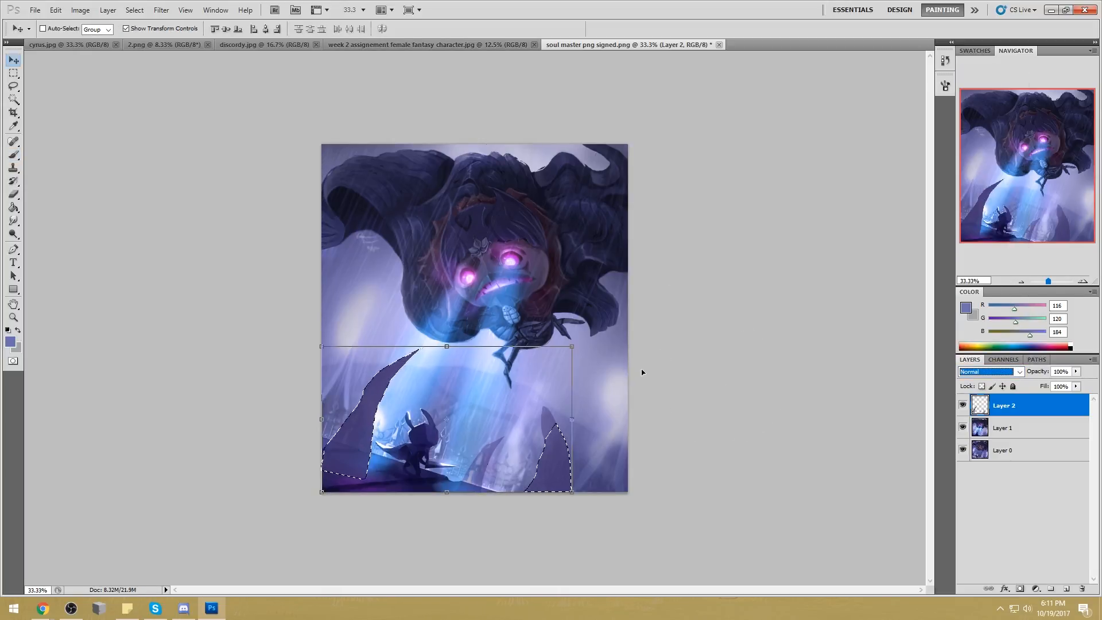
{"action": "key", "text": "ctrl+alt+z"}
{"action": "key", "text": "ctrl+alt+z"}
{"action": "key", "text": "ctrl+alt+z"}
{"action": "key", "text": "ctrl+alt+z"}
{"action": "key", "text": "ctrl+alt+z"}
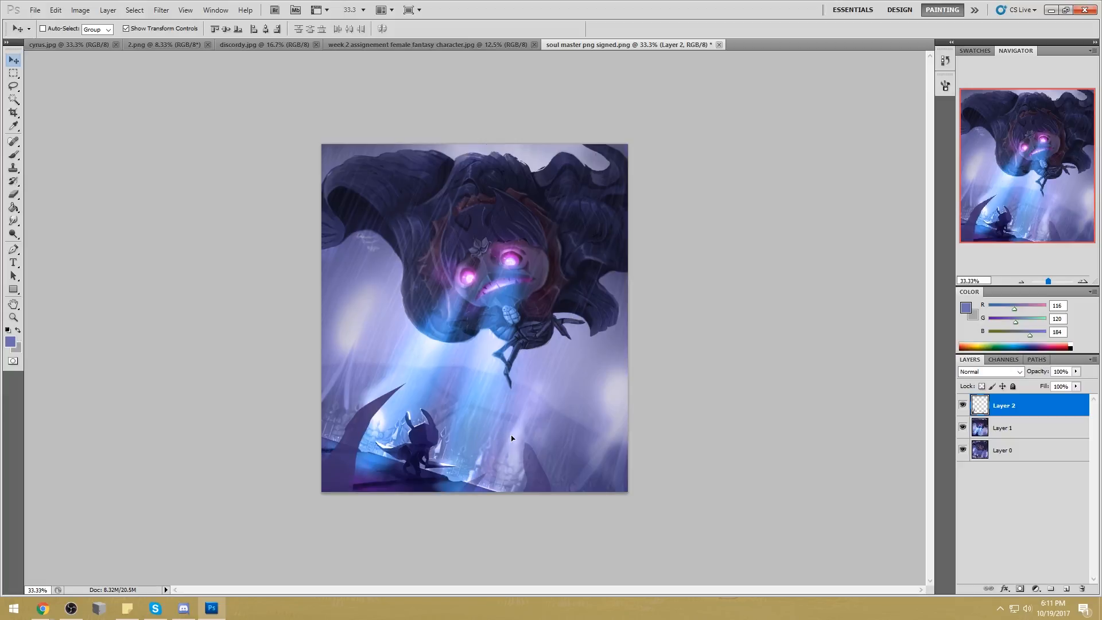
{"action": "key", "text": "ctrl+shift+z"}
{"action": "key", "text": "b"}
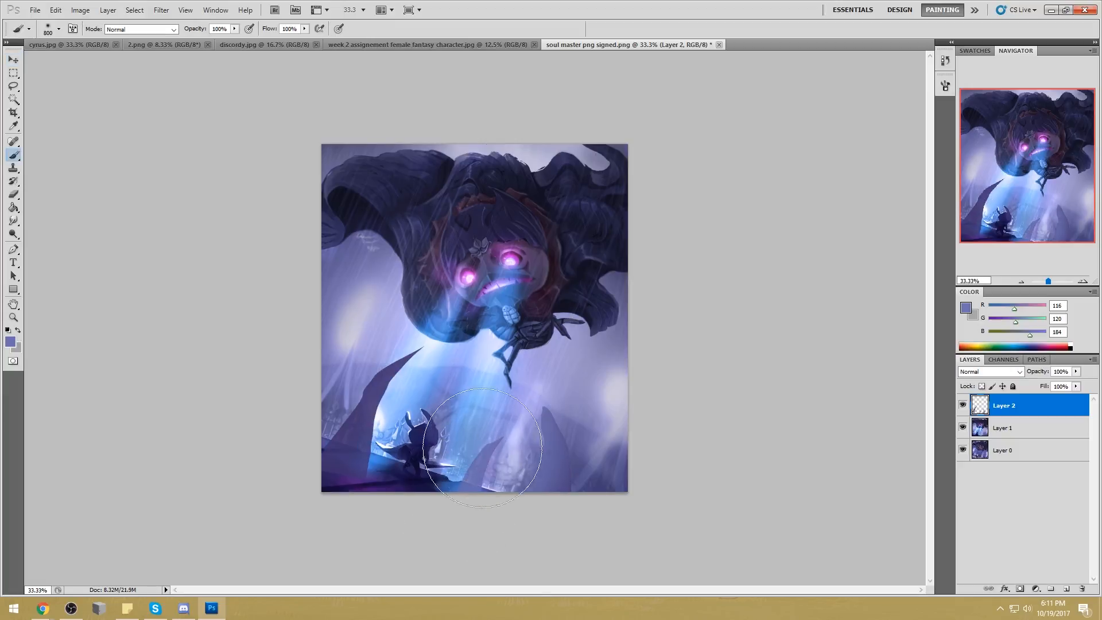
Repaint the selected spikes with purple tones sampled from the lower part of the painting
{"action": "left_click", "coordinate": [567, 490], "text": "alt"}
{"action": "left_click", "coordinate": [373, 447], "text": "alt"}
{"action": "left_click_drag", "start_coordinate": [565, 413], "coordinate": [541, 505]}
{"action": "left_click", "coordinate": [361, 450], "text": "alt"}
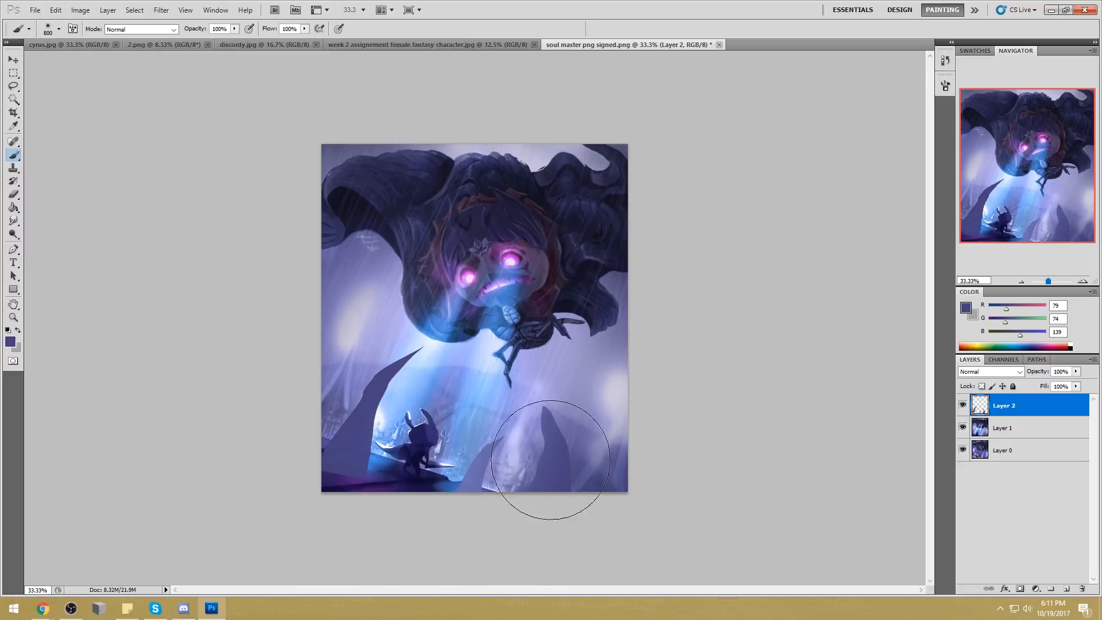
Deselect the spikes, undo a trial brush stroke over the far-right one, and delete Layer 2
{"action": "key", "text": "m"}
{"action": "right_click", "coordinate": [605, 300]}
{"action": "left_click", "coordinate": [637, 306]}
{"action": "key", "text": "b"}
{"action": "left_click_drag", "start_coordinate": [549, 398], "coordinate": [660, 360]}
{"action": "key", "text": "ctrl+z"}
{"action": "key", "text": "m"}
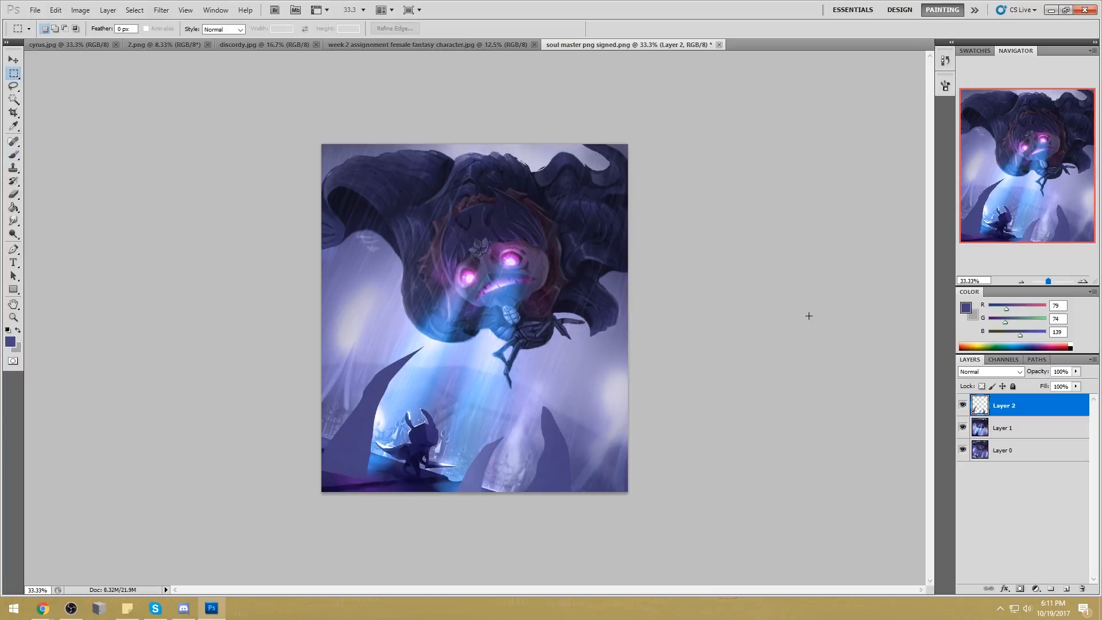
{"action": "left_click", "coordinate": [1082, 588]}
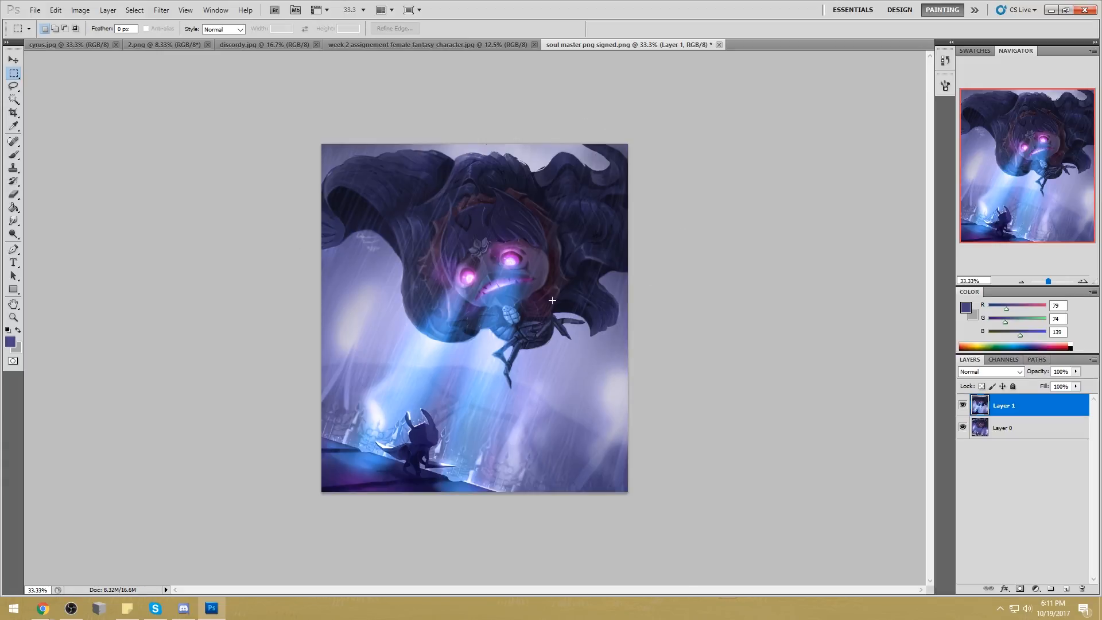
Try cropping a narrow strip off both sides of the painting, and undo the crop
{"action": "key", "text": "c"}
{"action": "left_click_drag", "start_coordinate": [335, 135], "coordinate": [612, 573]}
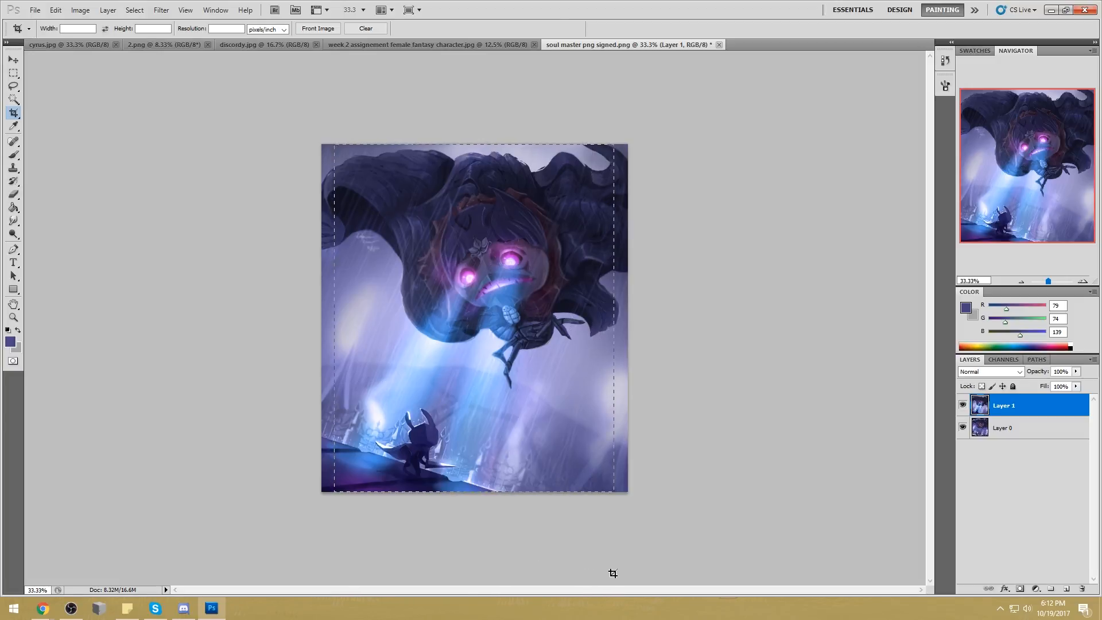
{"action": "key", "text": "Return"}
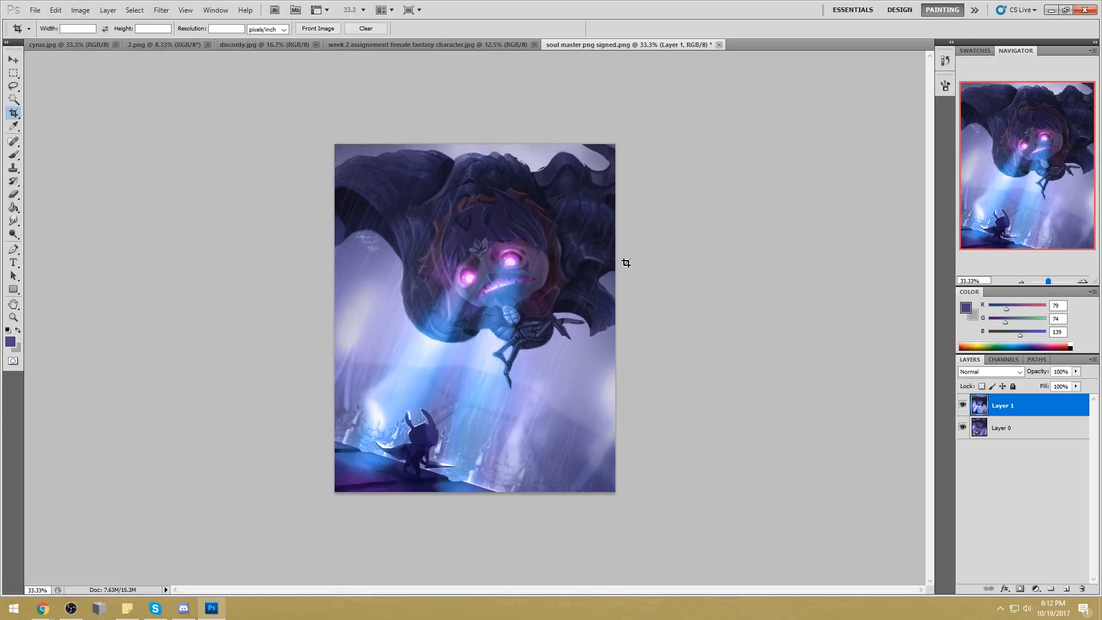
{"action": "key", "text": "ctrl+z"}
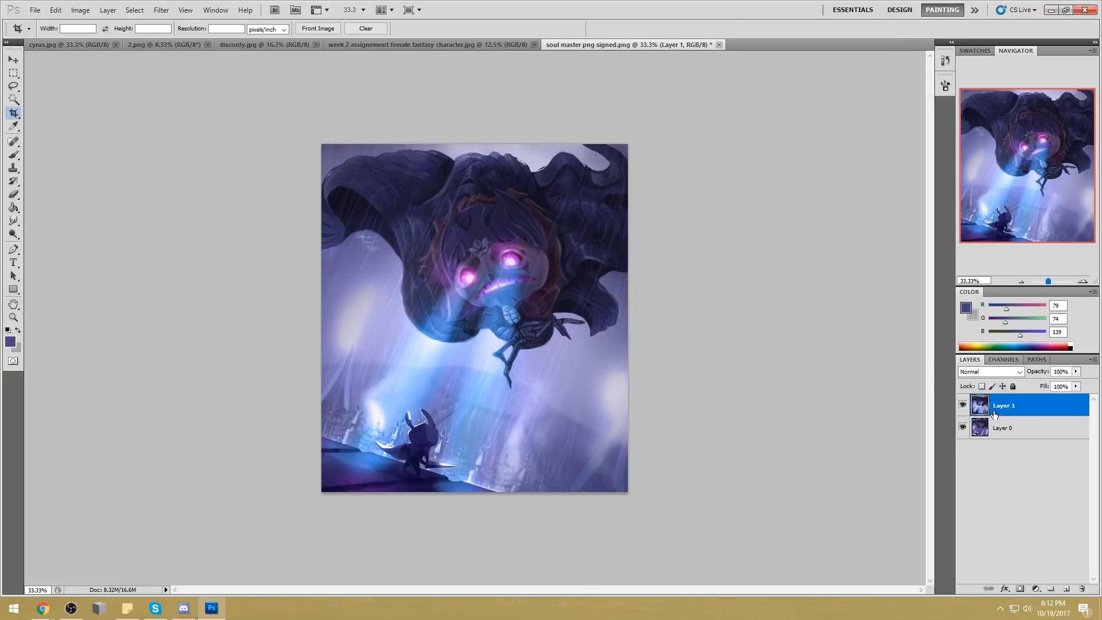
Merge Layer 1 down into Layer 0 and close the soul master document
{"action": "right_click", "coordinate": [1038, 413]}
{"action": "left_click", "coordinate": [1010, 438]}
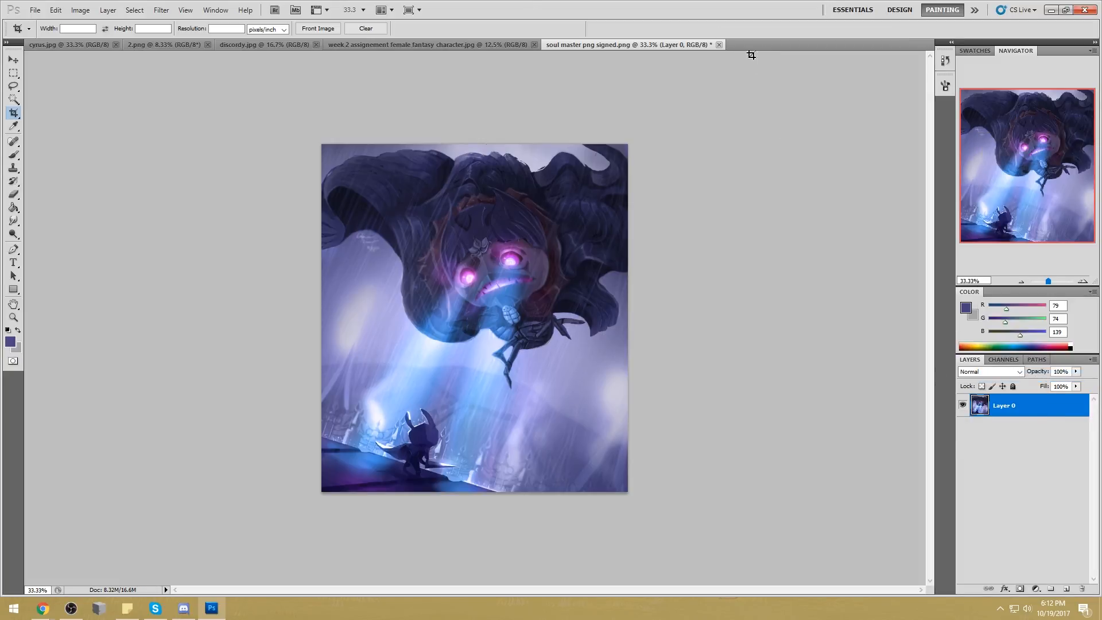
{"action": "left_click", "coordinate": [719, 45]}
{"action": "left_click", "coordinate": [505, 236]}
{"action": "key", "text": "alt+Tab"}
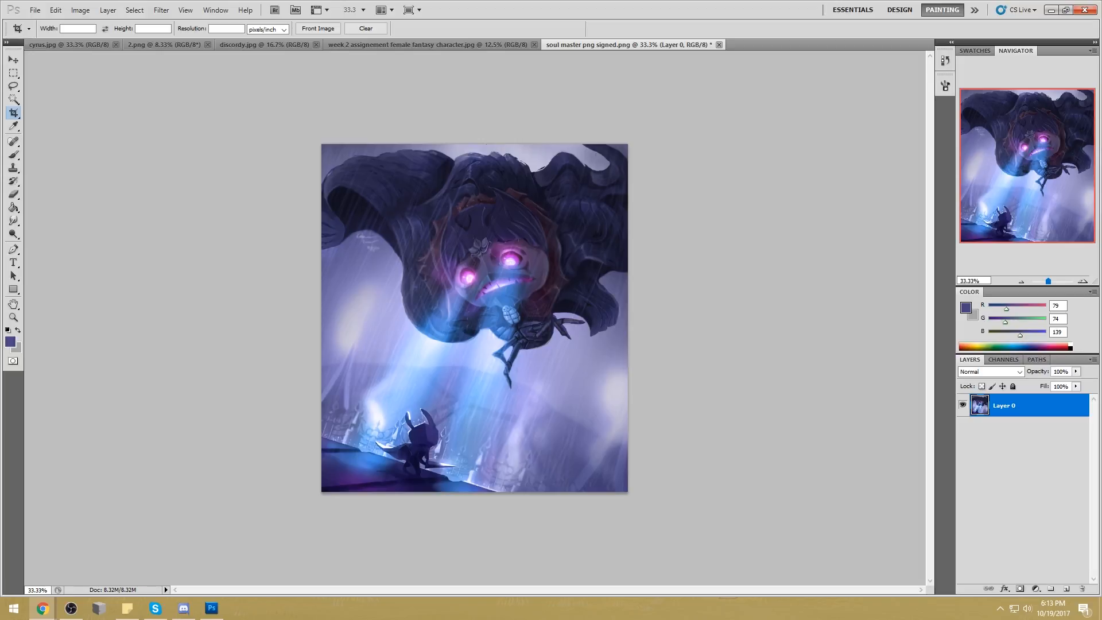
{"action": "key", "text": "ctrl+w"}
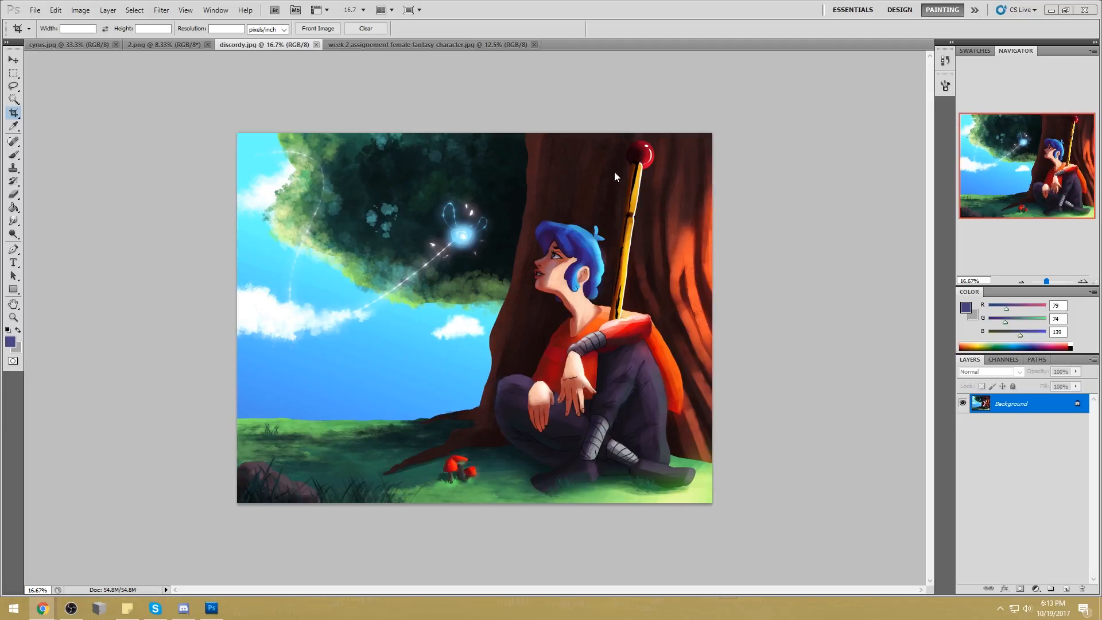
Bring up discordy.jpg and outline the front edge of the character's red vest from neck to wrist with the freehand Lasso
{"action": "left_click", "coordinate": [446, 46]}
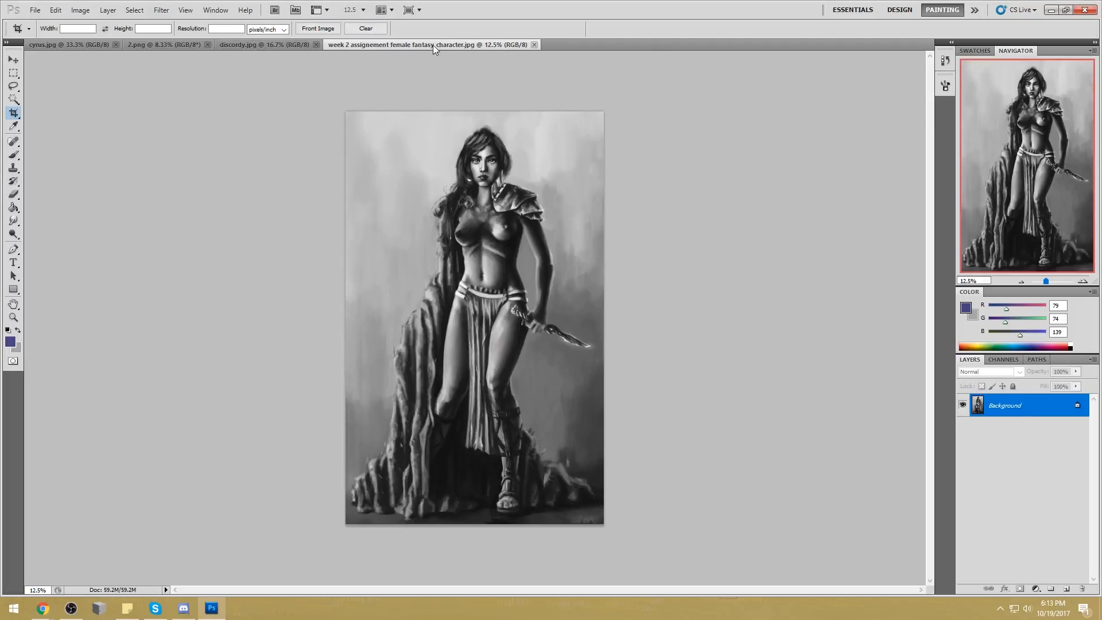
{"action": "left_click", "coordinate": [261, 44]}
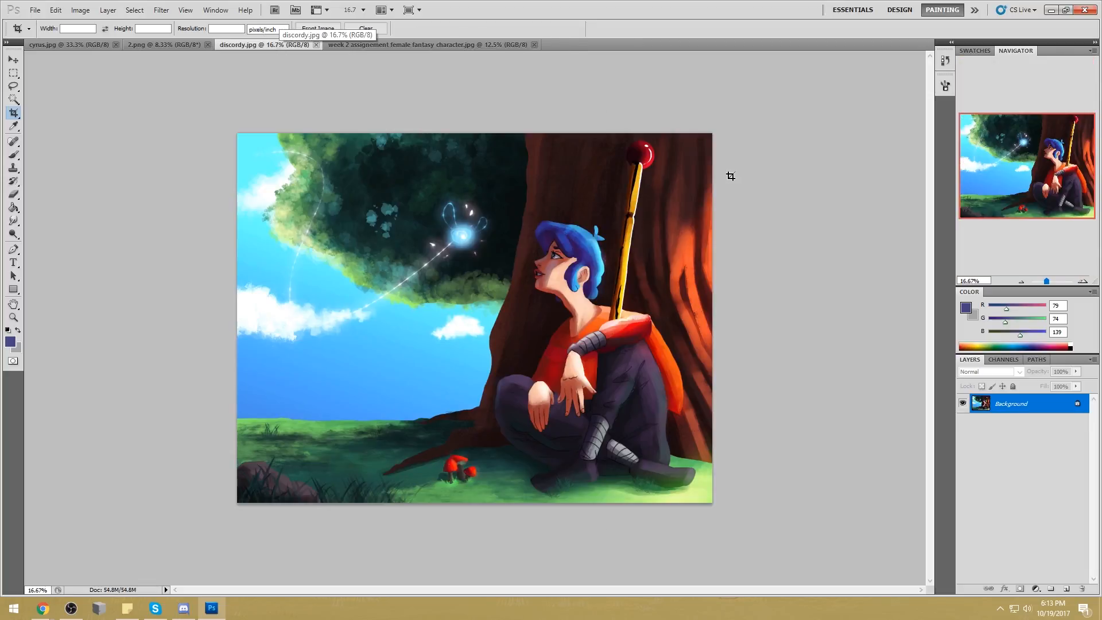
{"action": "key", "text": "l"}
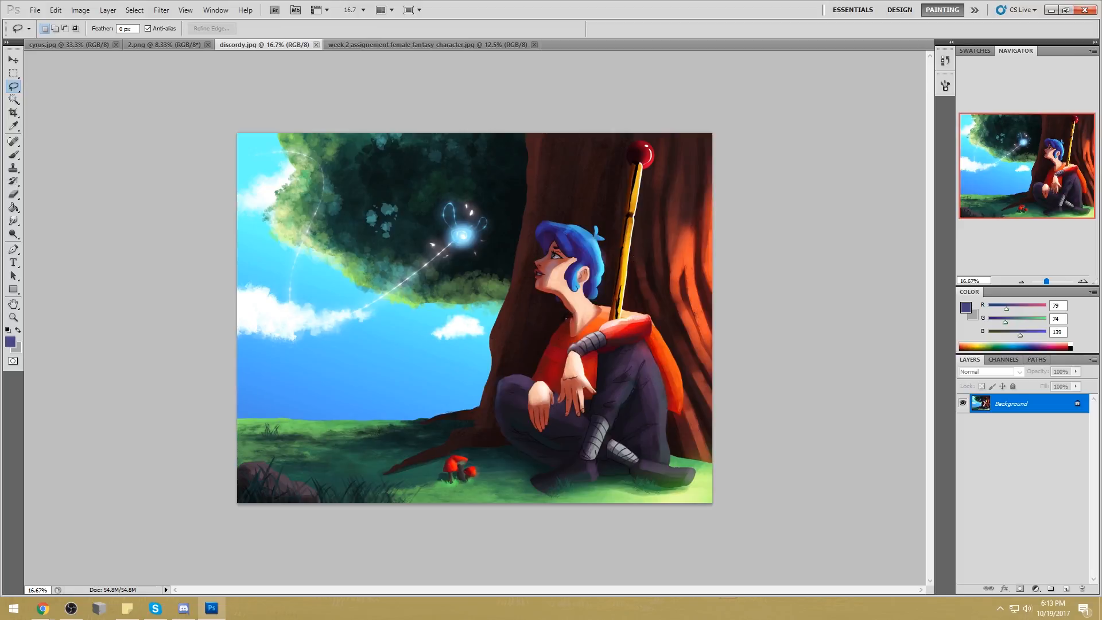
{"action": "mouse_move", "coordinate": [571, 314]}
{"action": "left_mouse_down"}
{"action": "mouse_move", "coordinate": [546, 333]}
{"action": "mouse_move", "coordinate": [558, 350]}
{"action": "left_mouse_up"}
{"action": "left_click_drag", "start_coordinate": [560, 395], "coordinate": [568, 314]}
Paint the lassoed vest edge near-black (28, 8, 9), sampled beside the wrist, with a different brush preset at 175 px
{"action": "key", "text": "b"}
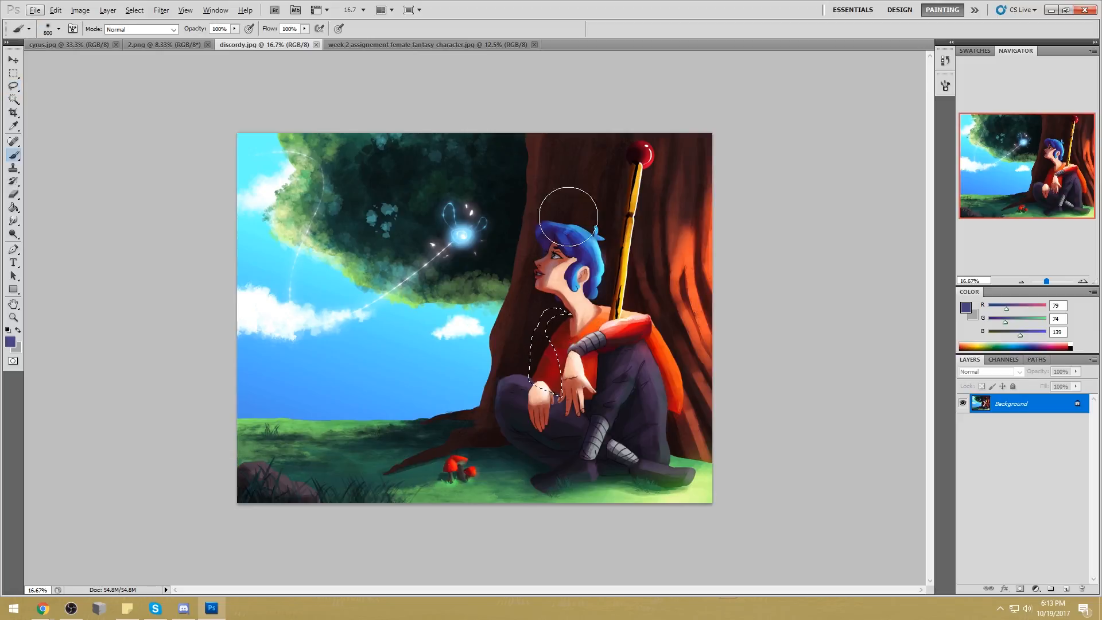
{"action": "right_click", "coordinate": [608, 226]}
{"action": "left_click", "coordinate": [720, 379]}
{"action": "left_click", "coordinate": [851, 282]}
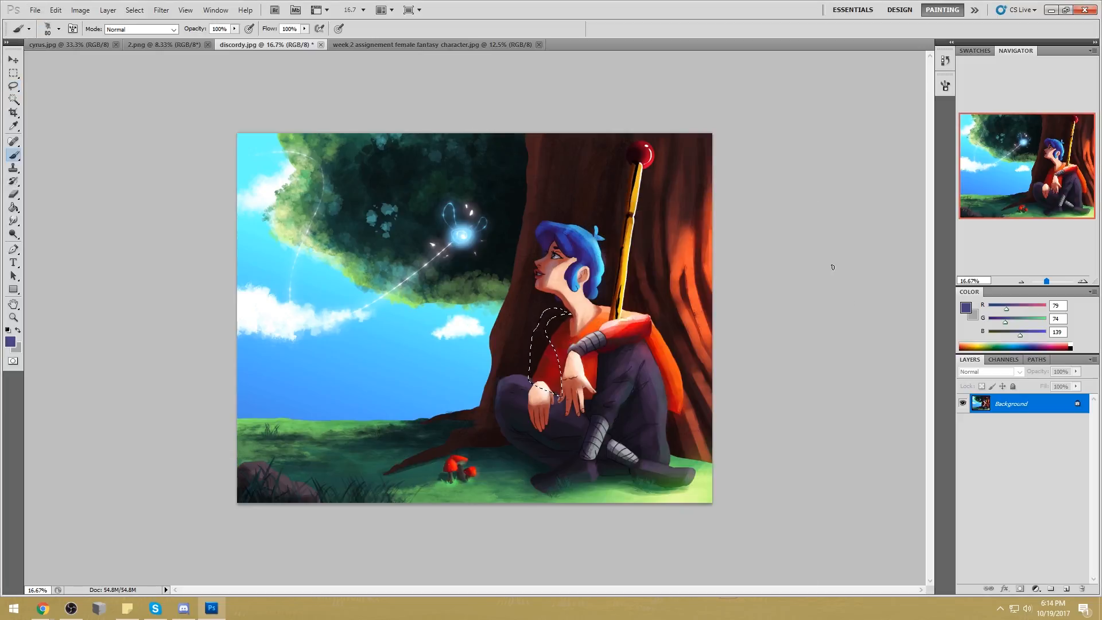
{"action": "key", "text": "bracketright"}
{"action": "key", "text": "bracketright"}
{"action": "key", "text": "ctrl+z"}
{"action": "left_click", "coordinate": [536, 381], "text": "alt"}
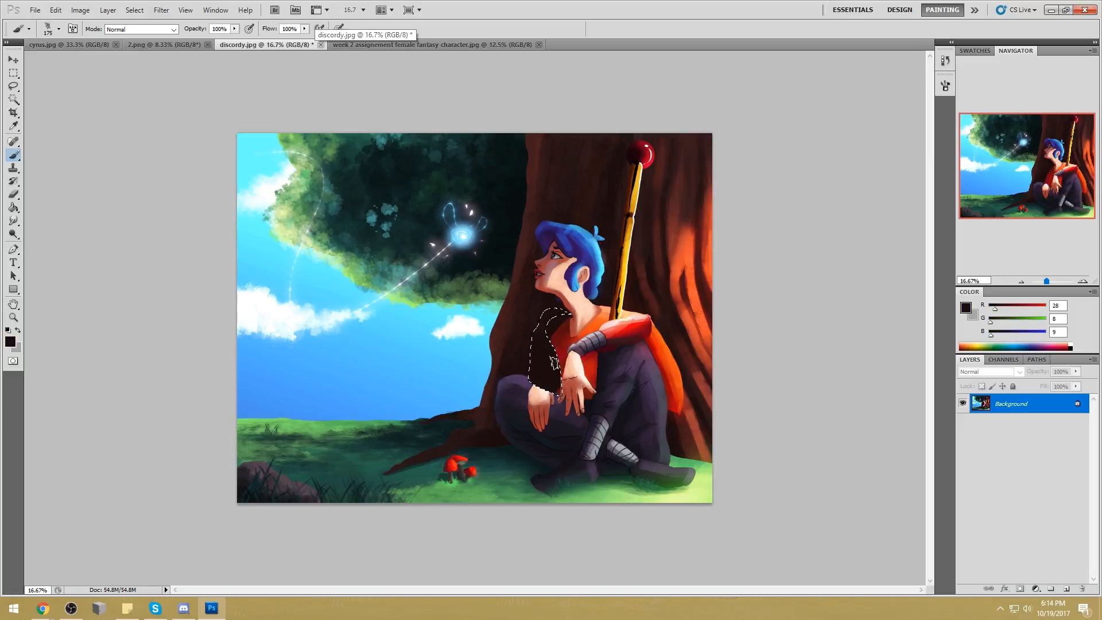
{"action": "left_click_drag", "start_coordinate": [552, 379], "coordinate": [551, 344]}
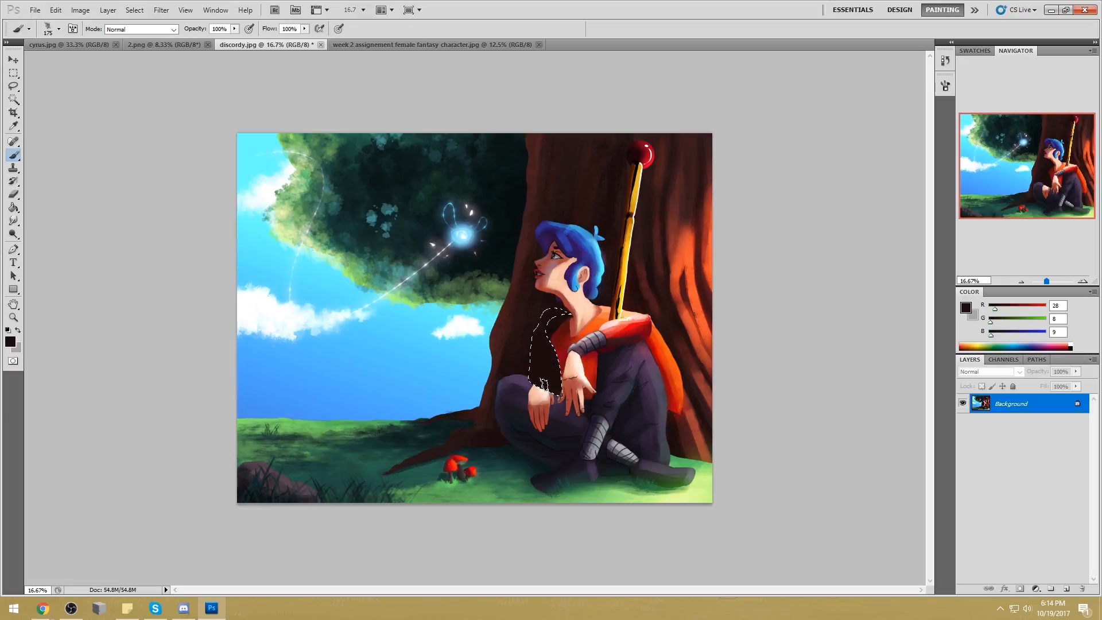
Invert the selection, sample the vest's dark red (111, 13, 12) for a 100 px brush, and deselect
{"action": "key", "text": "m"}
{"action": "right_click", "coordinate": [575, 315]}
{"action": "left_click", "coordinate": [596, 331]}
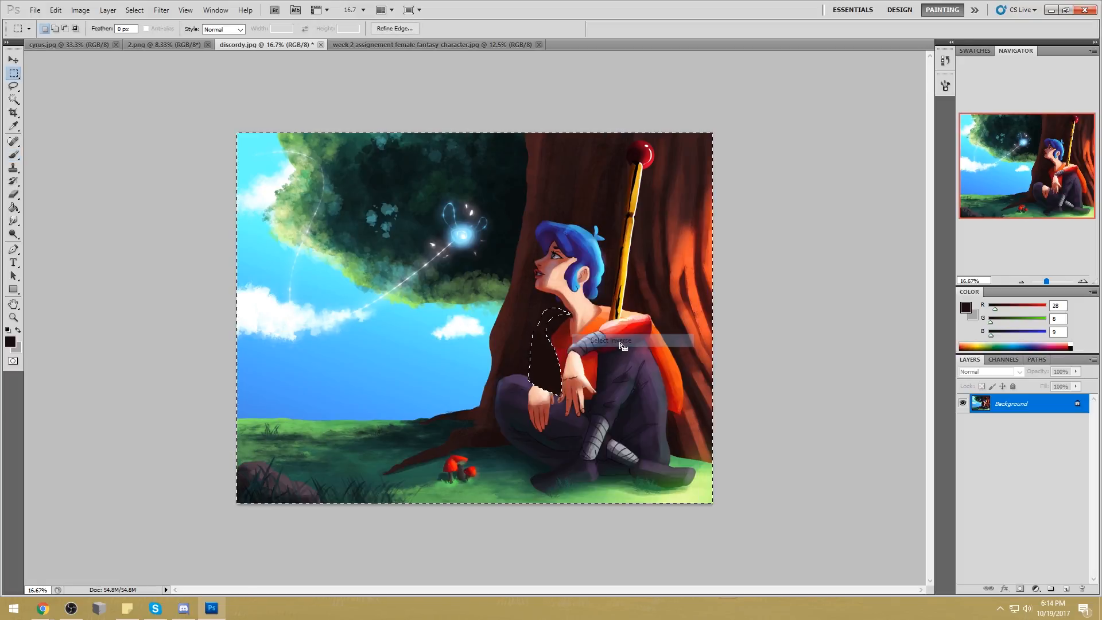
{"action": "key", "text": "b"}
{"action": "left_click", "coordinate": [554, 325], "text": "alt"}
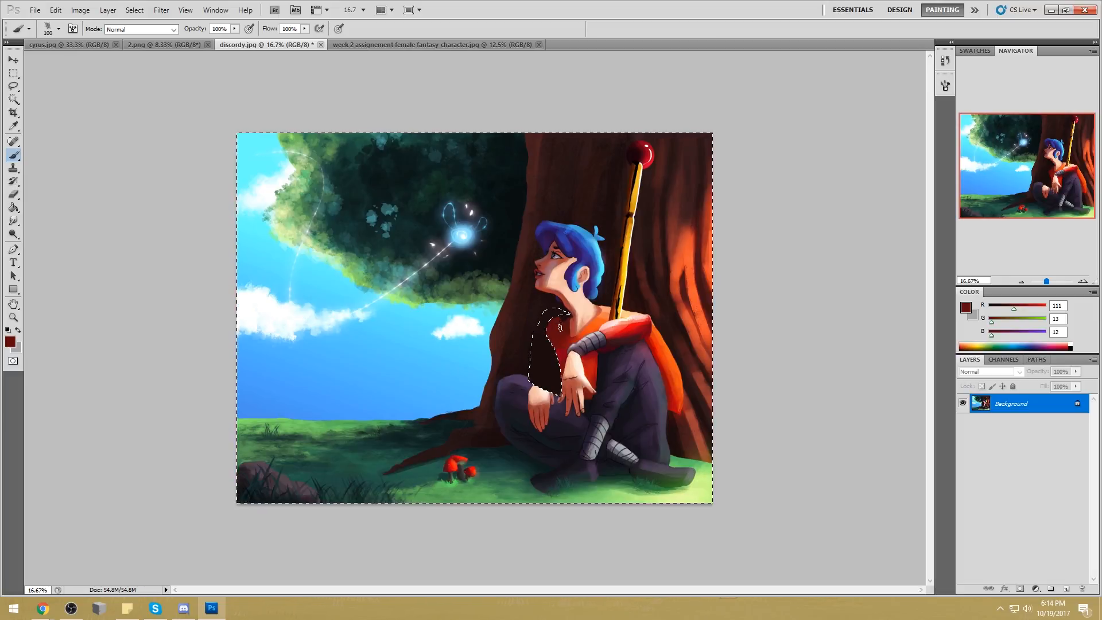
{"action": "key", "text": "ctrl+d"}
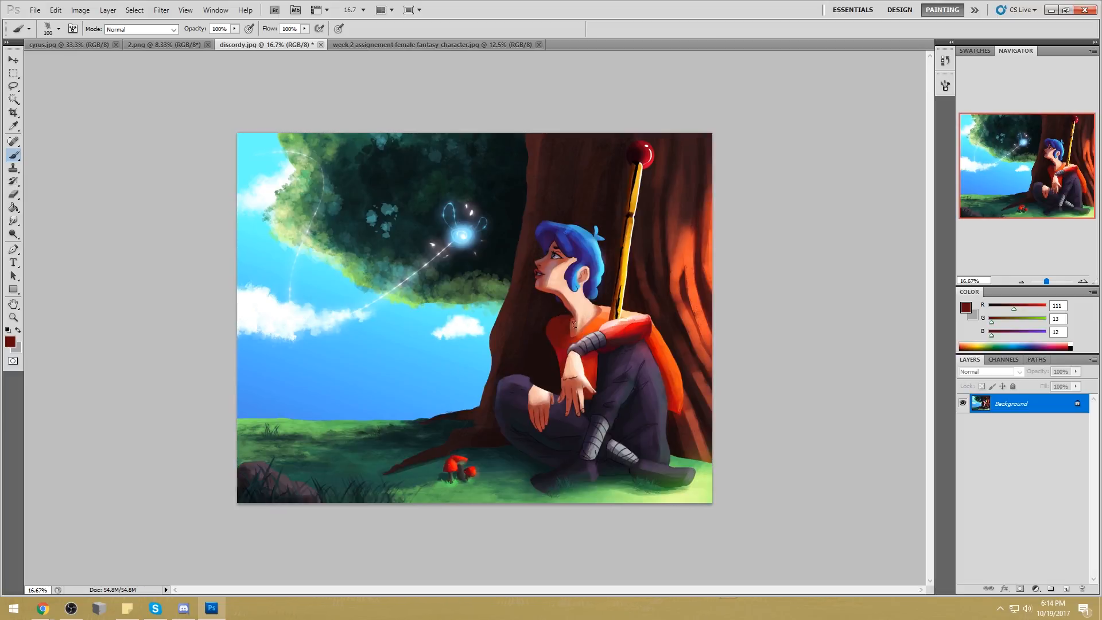
Lasso the shoulder slope behind the neck, paint it with sampled orange and dark red tones using a 45 px brush, and deselect
{"action": "key", "text": "l"}
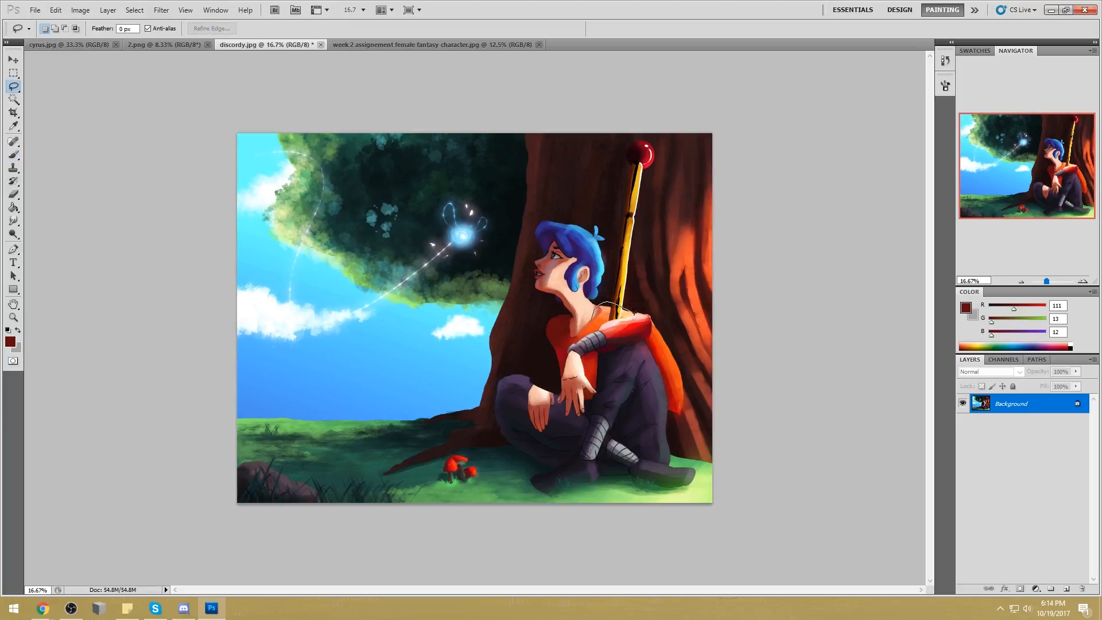
{"action": "key", "text": "b"}
{"action": "left_click", "coordinate": [597, 316], "text": "alt"}
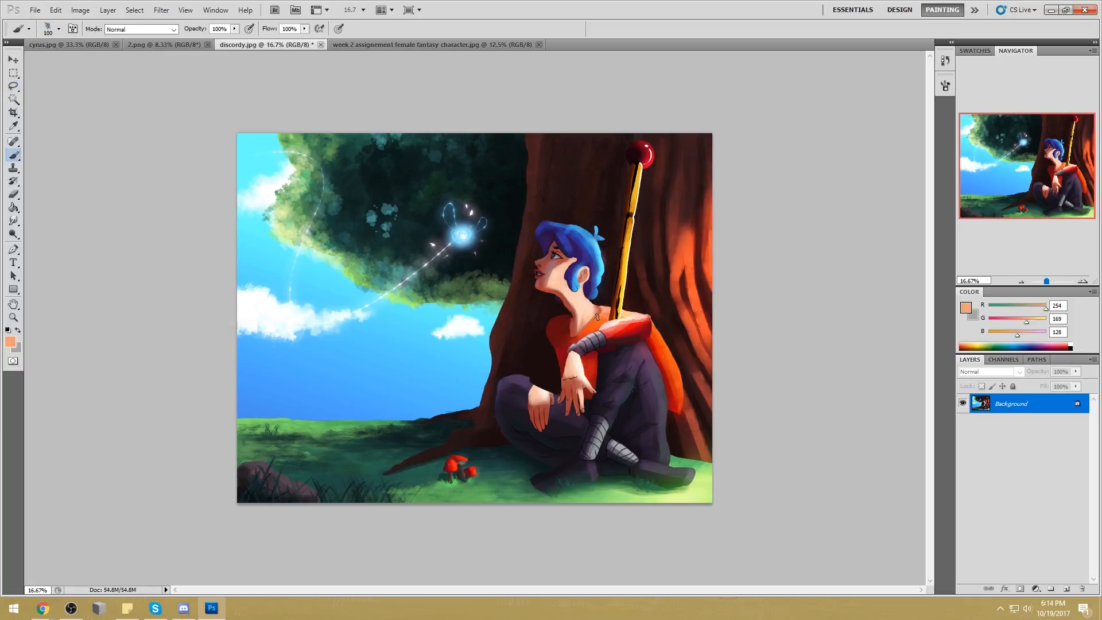
{"action": "left_click", "coordinate": [606, 312], "text": "alt"}
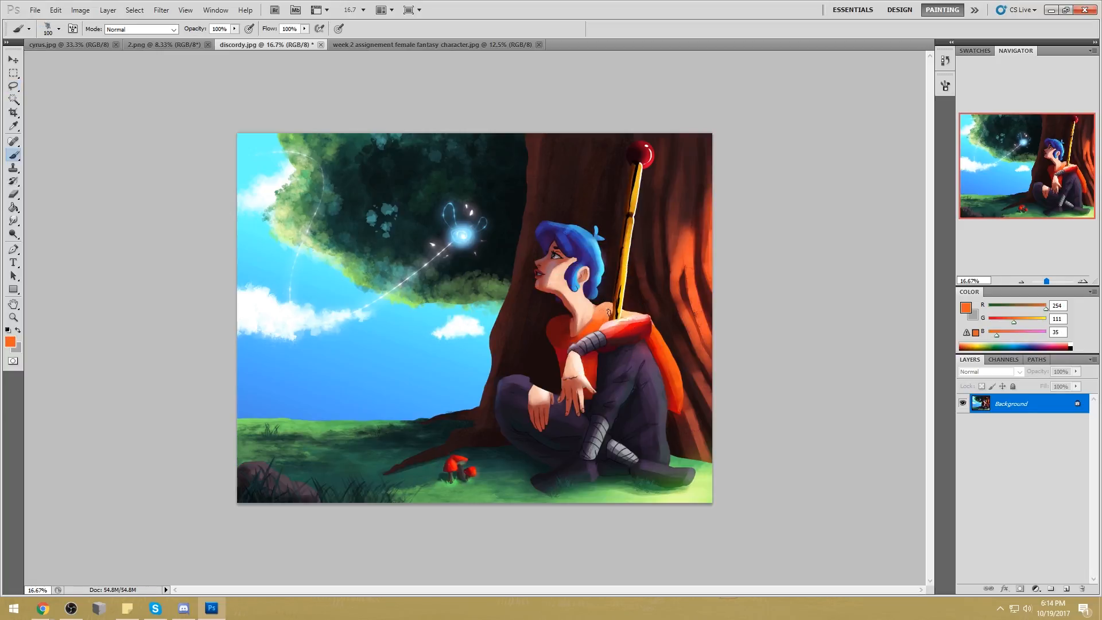
{"action": "left_click", "coordinate": [603, 306], "text": "alt"}
{"action": "key", "text": "bracketleft"}
{"action": "key", "text": "bracketleft"}
{"action": "key", "text": "bracketleft"}
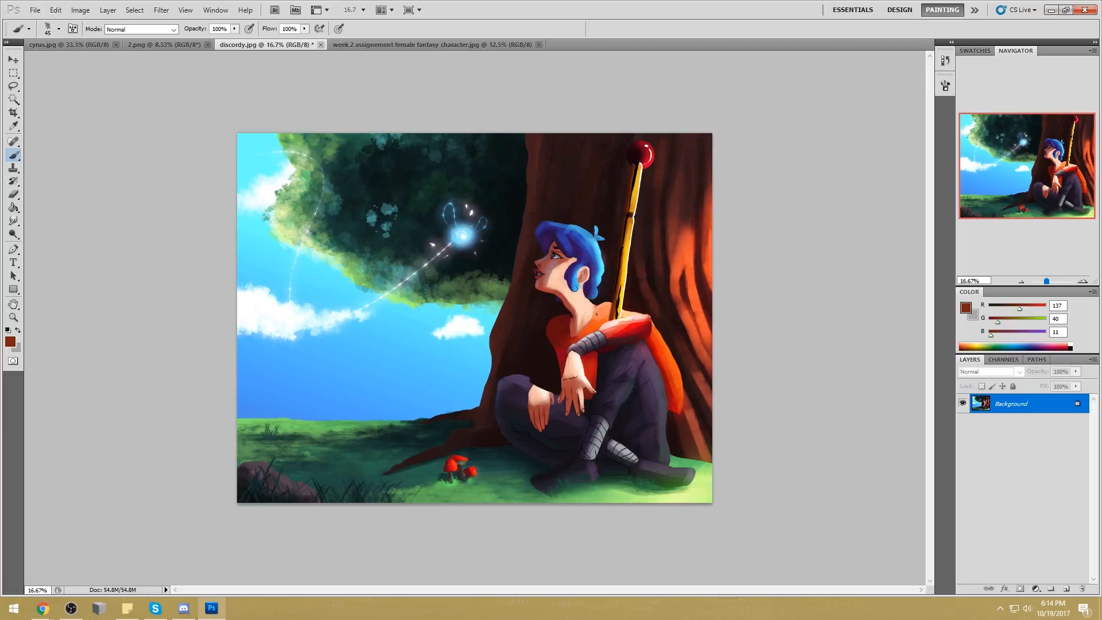
{"action": "left_click", "coordinate": [605, 320], "text": "alt"}
{"action": "left_click", "coordinate": [608, 279], "text": "alt"}
{"action": "key", "text": "m"}
{"action": "right_click", "coordinate": [598, 251]}
{"action": "left_click", "coordinate": [623, 260]}
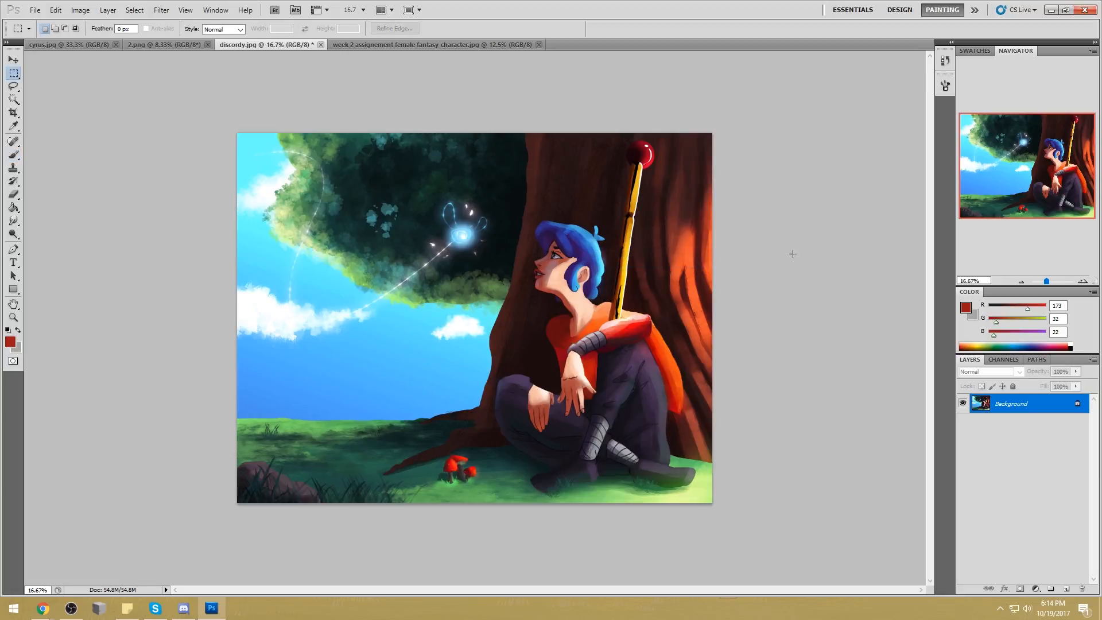
Lasso the shoulder top behind the staff and extend it outward with a tone sampled from the shoulder
{"action": "key", "text": "b"}
{"action": "key", "text": "l"}
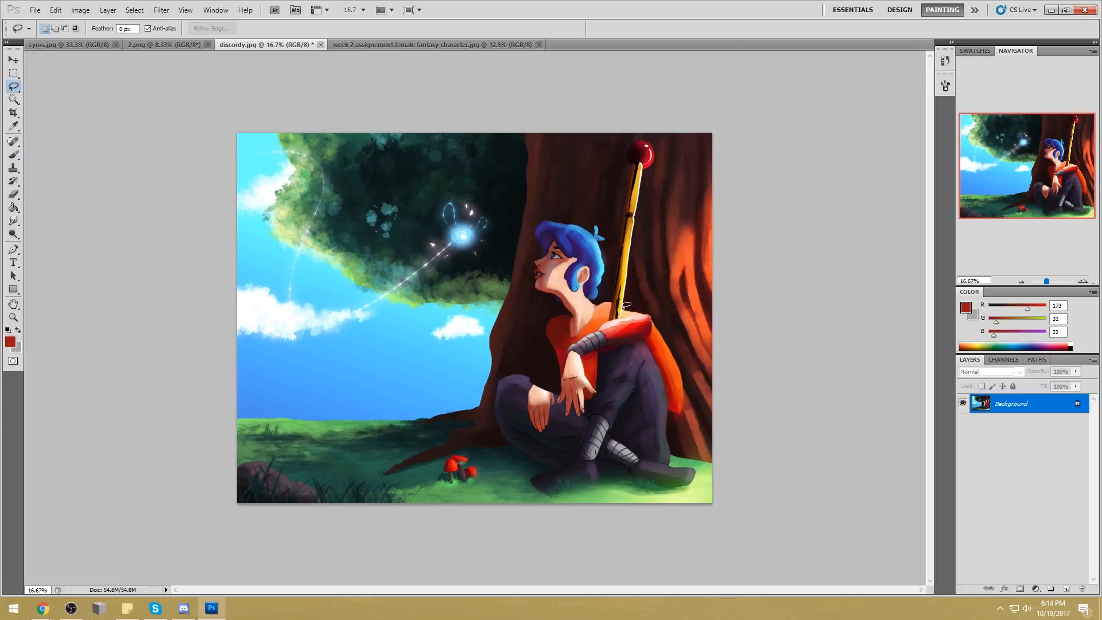
{"action": "left_click_drag", "start_coordinate": [651, 310], "coordinate": [623, 311]}
{"action": "key", "text": "b"}
{"action": "left_click", "coordinate": [635, 311], "text": "alt"}
{"action": "left_click_drag", "start_coordinate": [634, 310], "coordinate": [666, 318]}
Reshape the red sleeve's outer edge at 80 px with sampled skin (248, 193, 149) and reds (139, 4, 19) and (238, 52, 40), and deselect
{"action": "left_click", "coordinate": [650, 322], "text": "alt"}
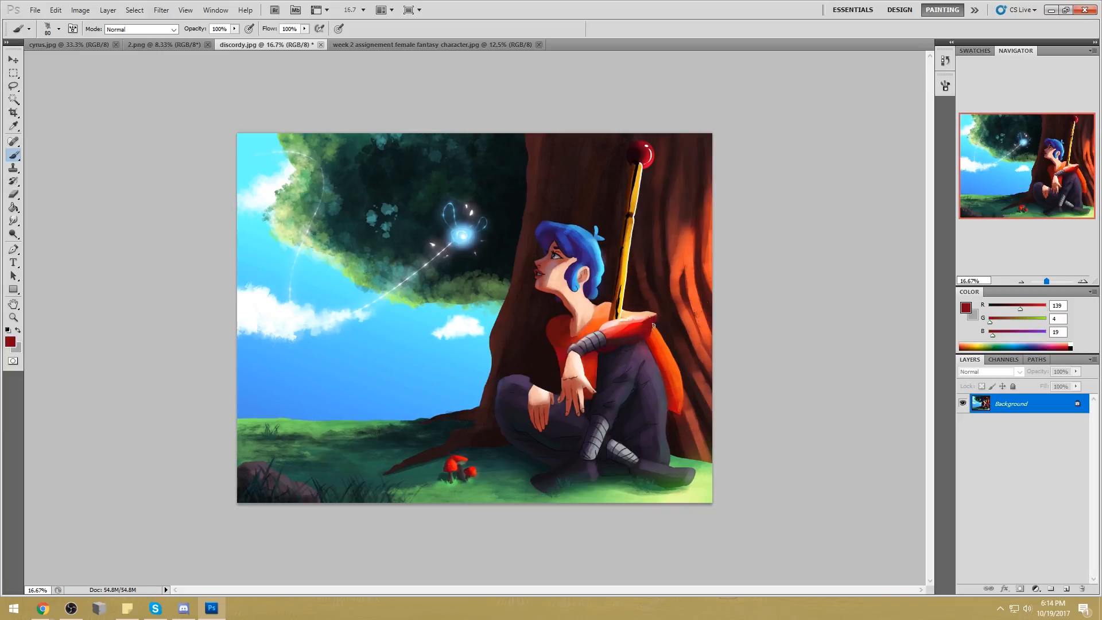
{"action": "left_click", "coordinate": [650, 320], "text": "alt"}
{"action": "left_click", "coordinate": [651, 322], "text": "alt"}
{"action": "left_click", "coordinate": [645, 313], "text": "alt"}
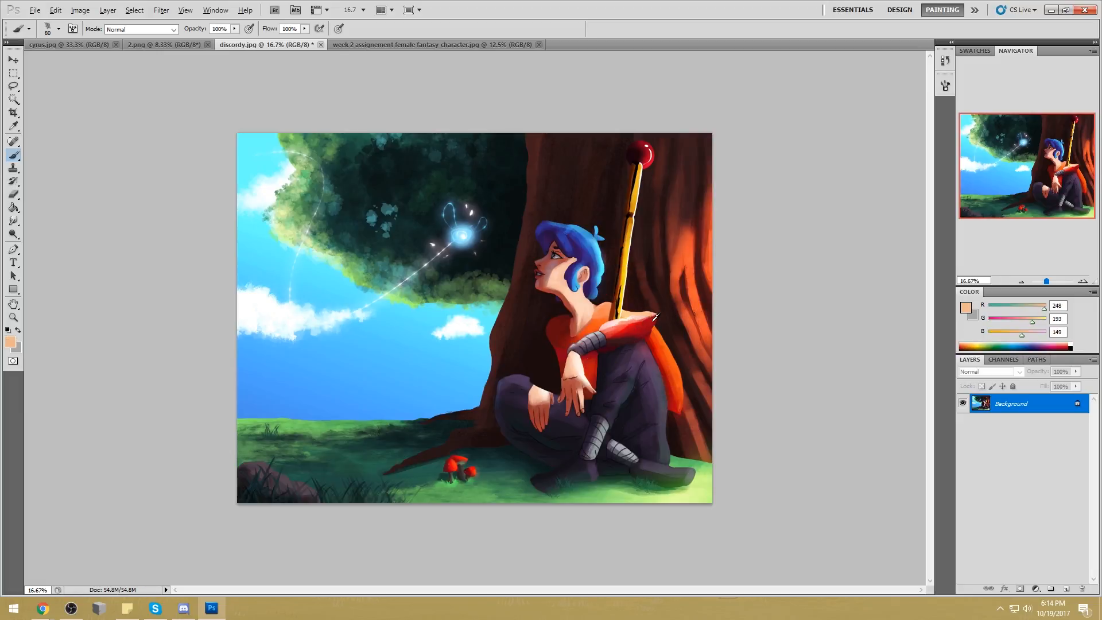
{"action": "left_click", "coordinate": [643, 332], "text": "alt"}
{"action": "left_click", "coordinate": [609, 336], "text": "alt"}
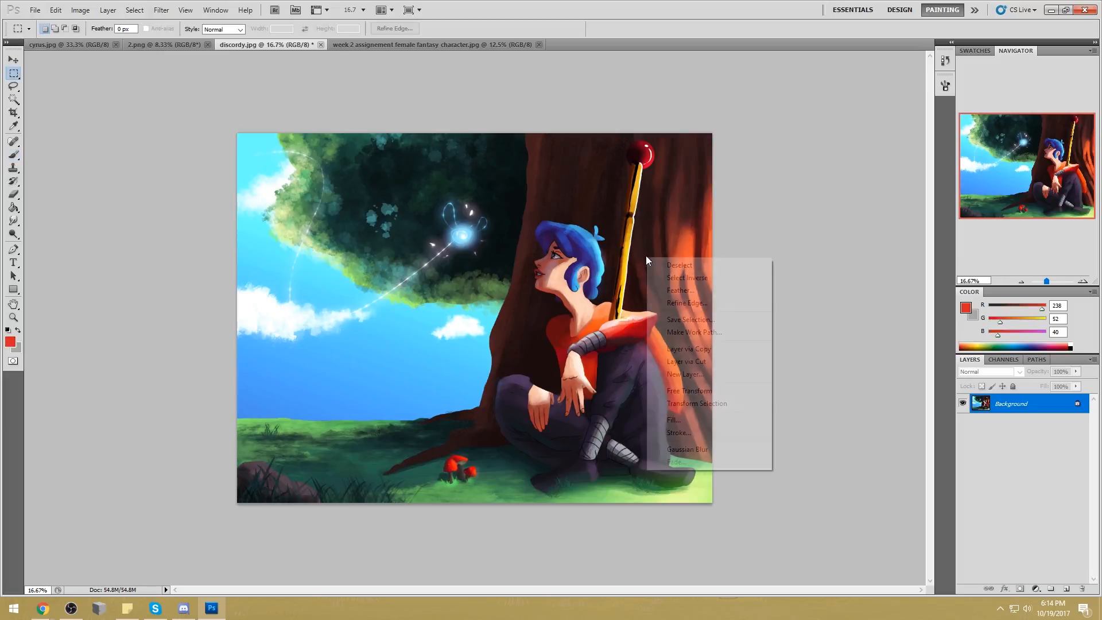
{"action": "left_click", "coordinate": [629, 338], "text": "alt"}
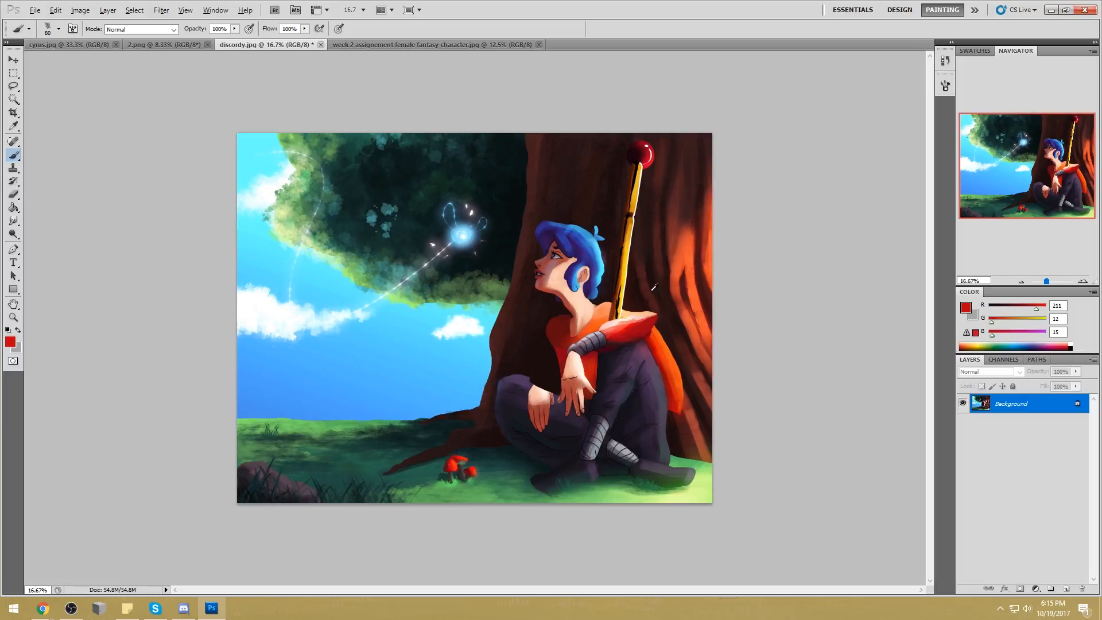
Touch up the vest's front neckline with sampled orange (254, 152, 101) and dark red (109, 13, 11), reducing the brush to 45 px
{"action": "left_click", "coordinate": [601, 307], "text": "alt"}
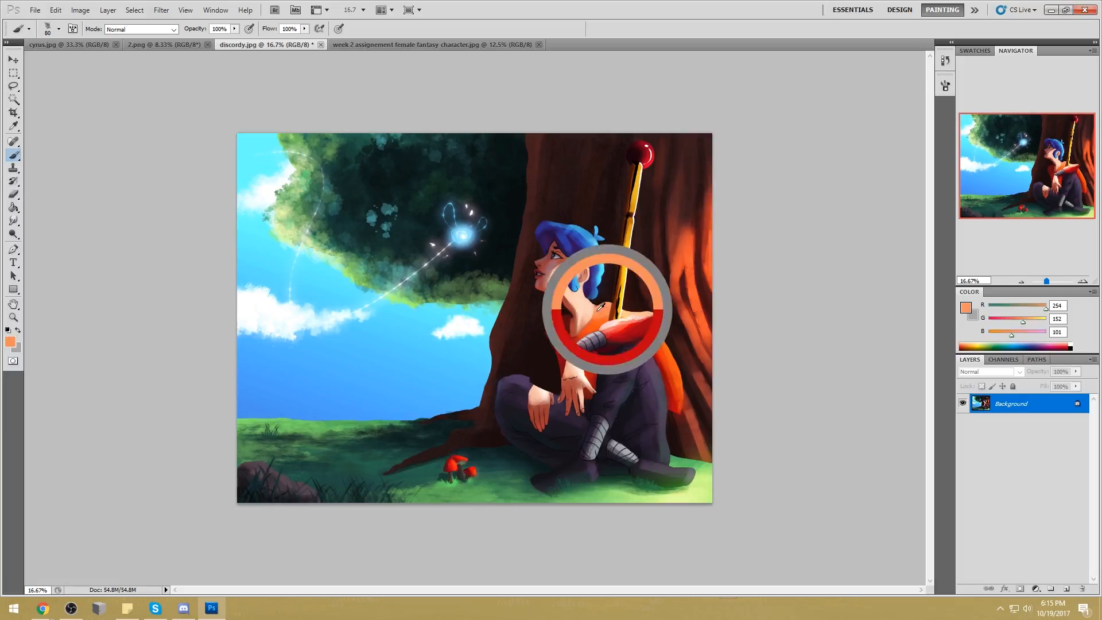
{"action": "left_click_drag", "start_coordinate": [569, 318], "coordinate": [570, 317]}
{"action": "left_click", "coordinate": [566, 330], "text": "alt"}
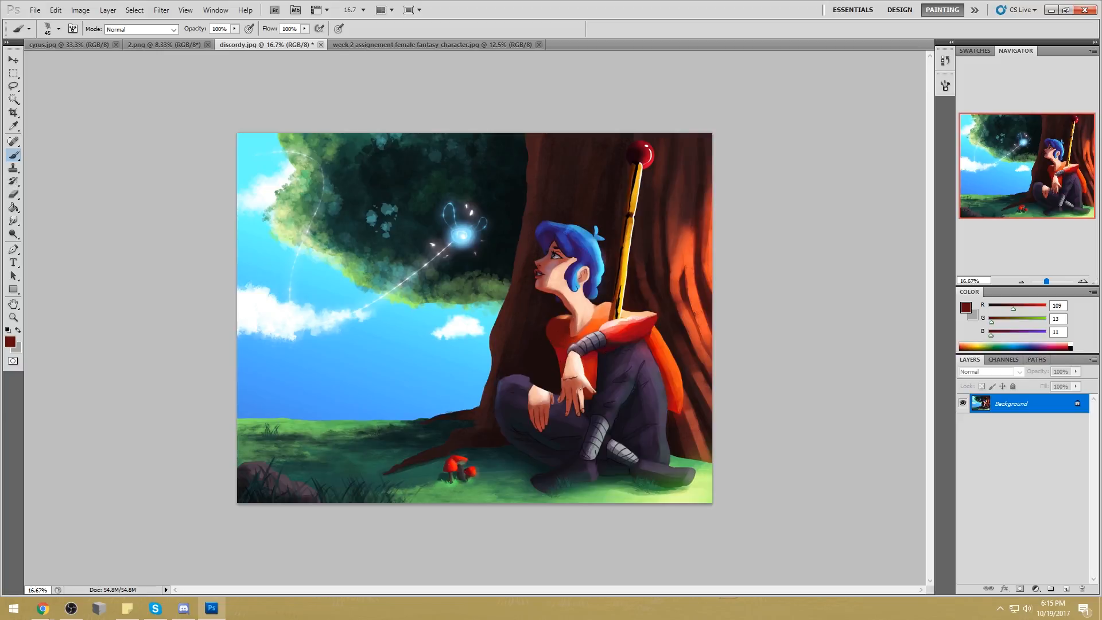
Paint out the hand on the raised knee with trouser purple (56, 37, 65) and shadow (27, 21, 35) at 100 px, leaving a ripped strip
{"action": "left_click", "coordinate": [517, 391], "text": "alt"}
{"action": "key", "text": "bracketright"}
{"action": "key", "text": "bracketright"}
{"action": "key", "text": "bracketright"}
{"action": "key", "text": "bracketright"}
{"action": "key", "text": "bracketright"}
{"action": "mouse_move", "coordinate": [550, 412]}
{"action": "left_mouse_down"}
{"action": "mouse_move", "coordinate": [536, 410]}
{"action": "mouse_move", "coordinate": [529, 388]}
{"action": "mouse_move", "coordinate": [550, 397]}
{"action": "left_mouse_up"}
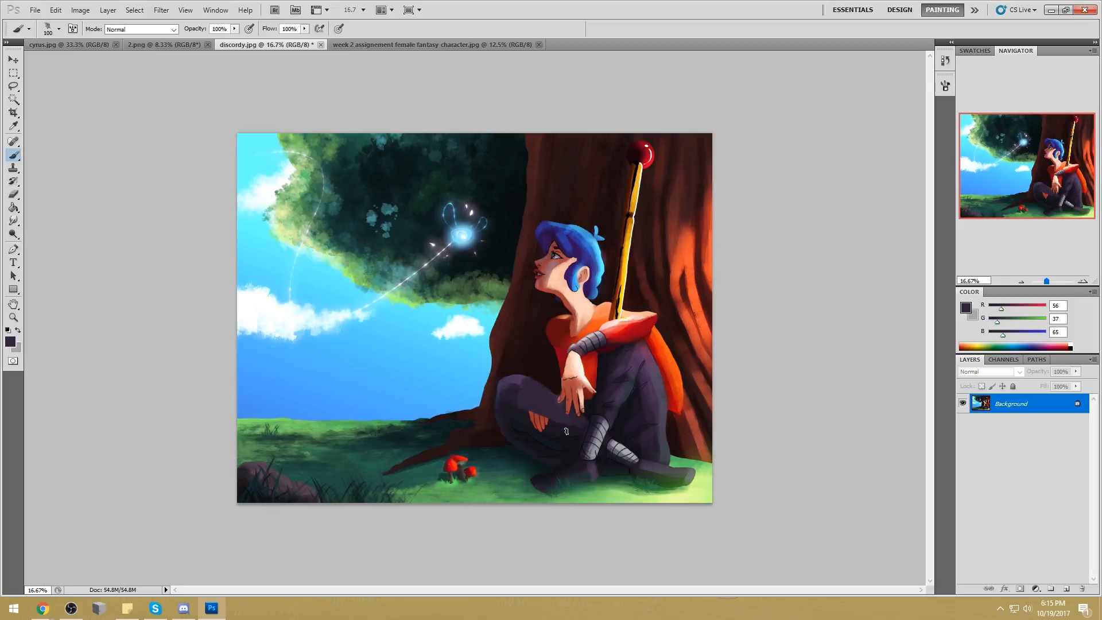
{"action": "left_click", "coordinate": [534, 422], "text": "alt"}
{"action": "left_click_drag", "start_coordinate": [530, 418], "coordinate": [539, 427]}
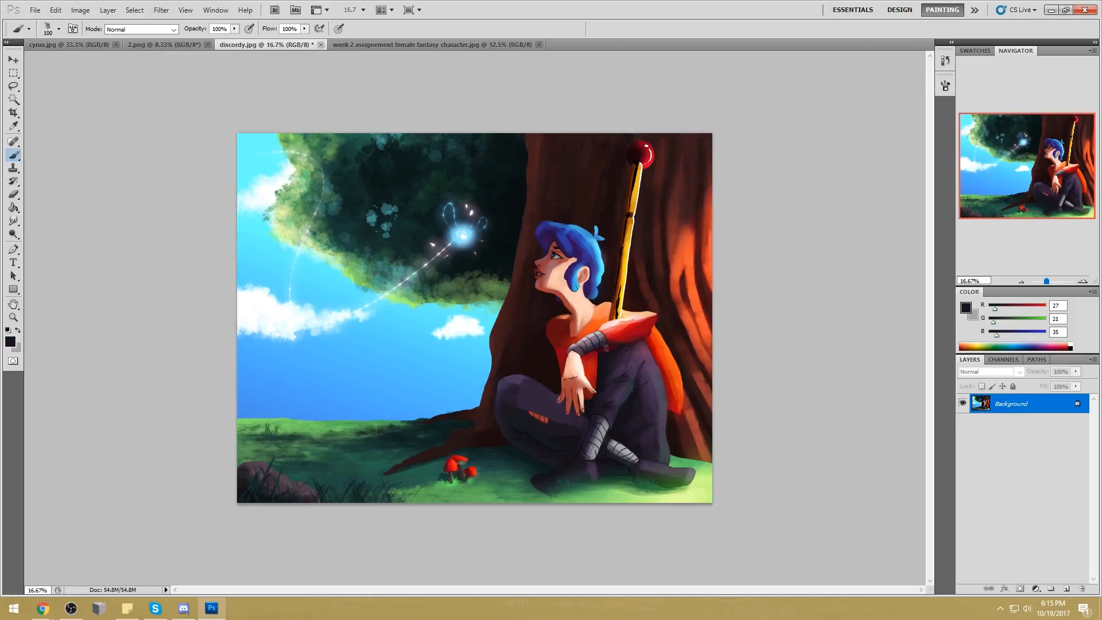
Paint over the vest's red back panel behind the character with dark bark brown (45, 17, 14)
{"action": "left_click", "coordinate": [680, 321], "text": "alt"}
{"action": "left_click", "coordinate": [662, 325], "text": "alt"}
{"action": "mouse_move", "coordinate": [662, 325]}
{"action": "left_mouse_down"}
{"action": "mouse_move", "coordinate": [671, 418]}
{"action": "mouse_move", "coordinate": [656, 336]}
{"action": "mouse_move", "coordinate": [669, 414]}
{"action": "mouse_move", "coordinate": [671, 353]}
{"action": "mouse_move", "coordinate": [677, 384]}
{"action": "left_mouse_up"}
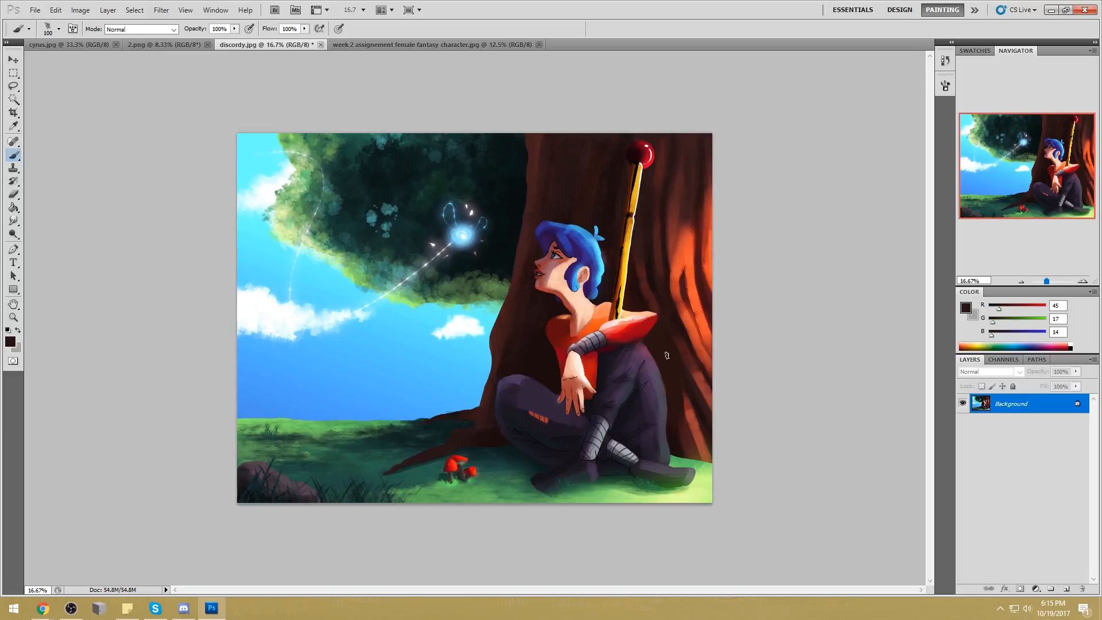
{"action": "mouse_move", "coordinate": [355, 315]}
{"action": "left_mouse_down"}
{"action": "mouse_move", "coordinate": [435, 361]}
{"action": "mouse_move", "coordinate": [351, 315]}
{"action": "left_mouse_up"}
{"action": "mouse_move", "coordinate": [361, 367]}
{"action": "left_mouse_down"}
{"action": "mouse_move", "coordinate": [371, 395]}
{"action": "mouse_move", "coordinate": [383, 367]}
{"action": "mouse_move", "coordinate": [403, 390]}
{"action": "mouse_move", "coordinate": [410, 366]}
{"action": "left_mouse_up"}
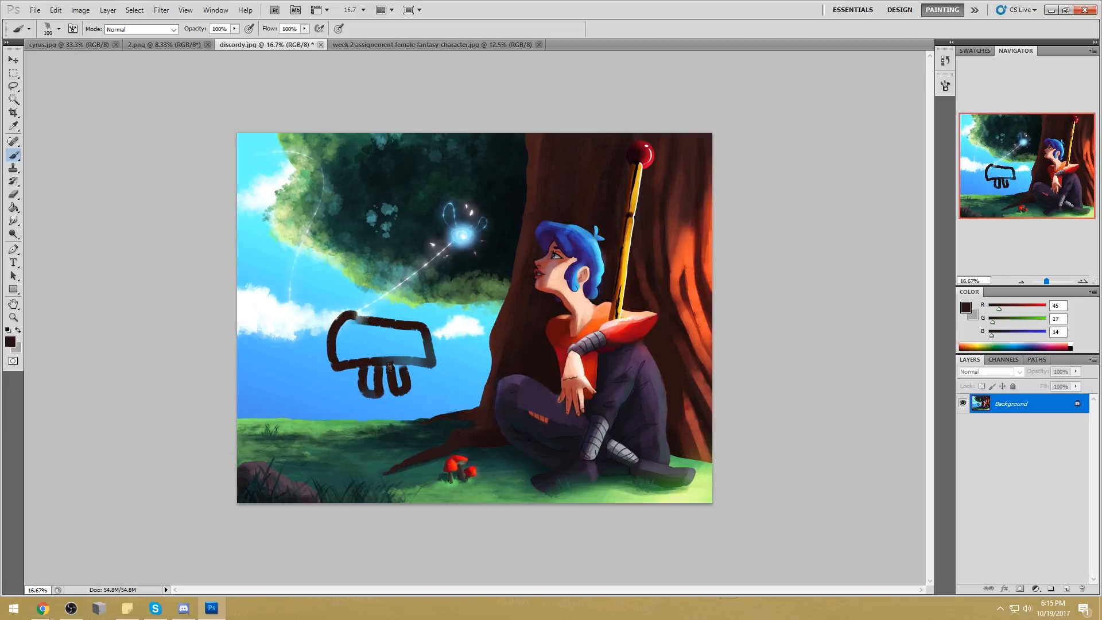
{"action": "mouse_move", "coordinate": [299, 287]}
{"action": "left_mouse_down"}
{"action": "mouse_move", "coordinate": [266, 364]}
{"action": "mouse_move", "coordinate": [247, 348]}
{"action": "mouse_move", "coordinate": [271, 374]}
{"action": "left_mouse_up"}
{"action": "mouse_move", "coordinate": [315, 271]}
{"action": "left_mouse_down"}
{"action": "mouse_move", "coordinate": [287, 336]}
{"action": "mouse_move", "coordinate": [304, 295]}
{"action": "mouse_move", "coordinate": [322, 361]}
{"action": "left_mouse_up"}
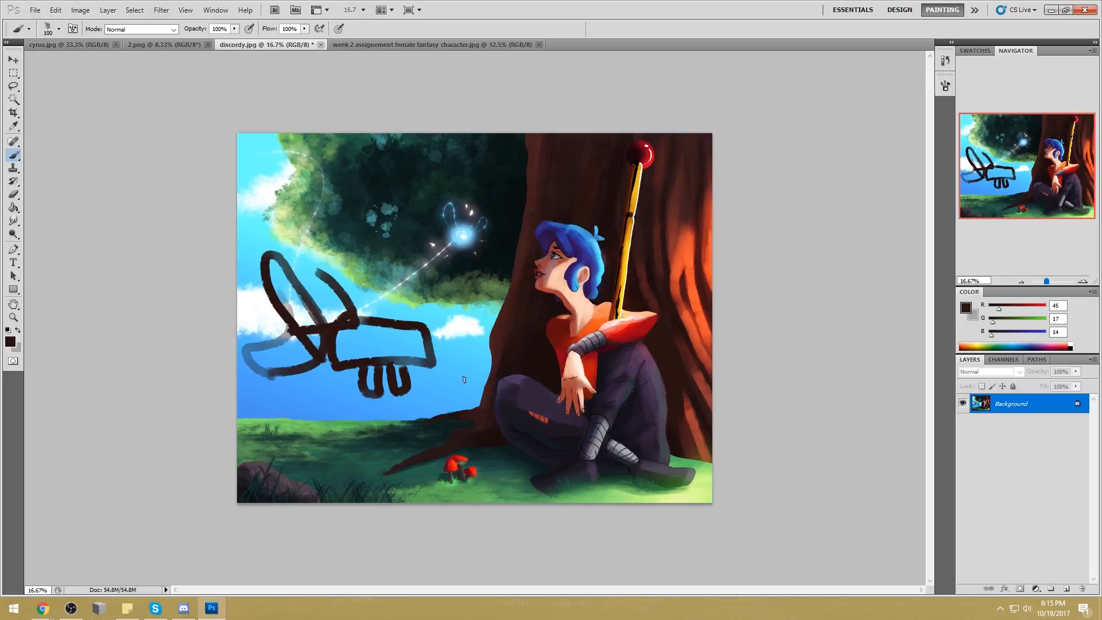
{"action": "key", "text": "ctrl+alt+z"}
{"action": "key", "text": "ctrl+alt+z"}
{"action": "key", "text": "ctrl+alt+z"}
{"action": "key", "text": "ctrl+alt+z"}
{"action": "key", "text": "ctrl+alt+z"}
{"action": "key", "text": "ctrl+alt+z"}
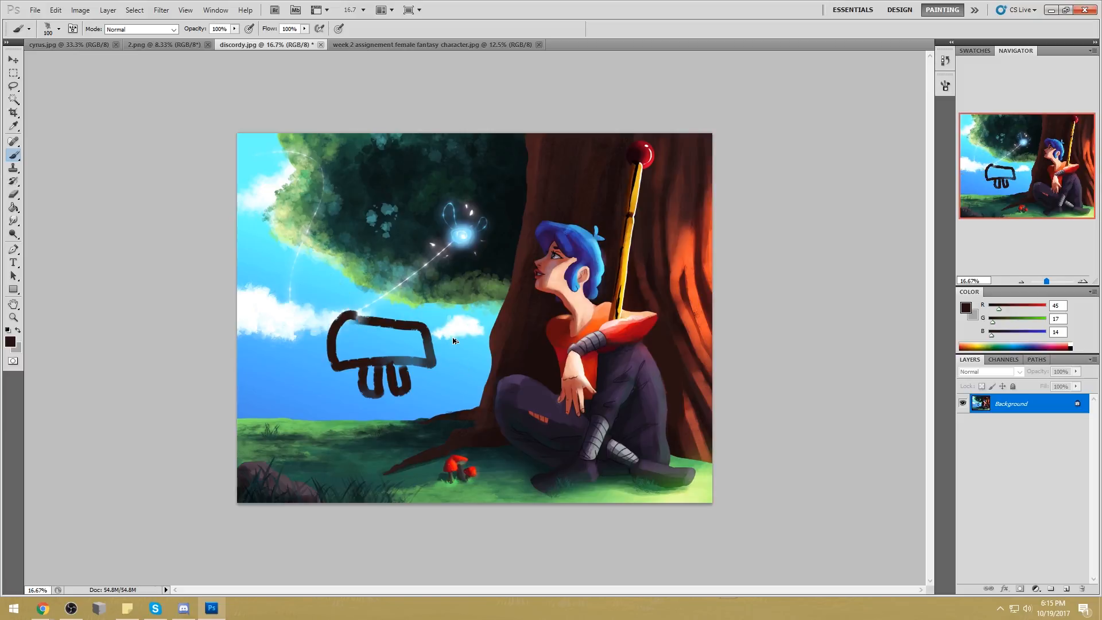
{"action": "key", "text": "ctrl+alt+z"}
{"action": "key", "text": "ctrl+alt+z"}
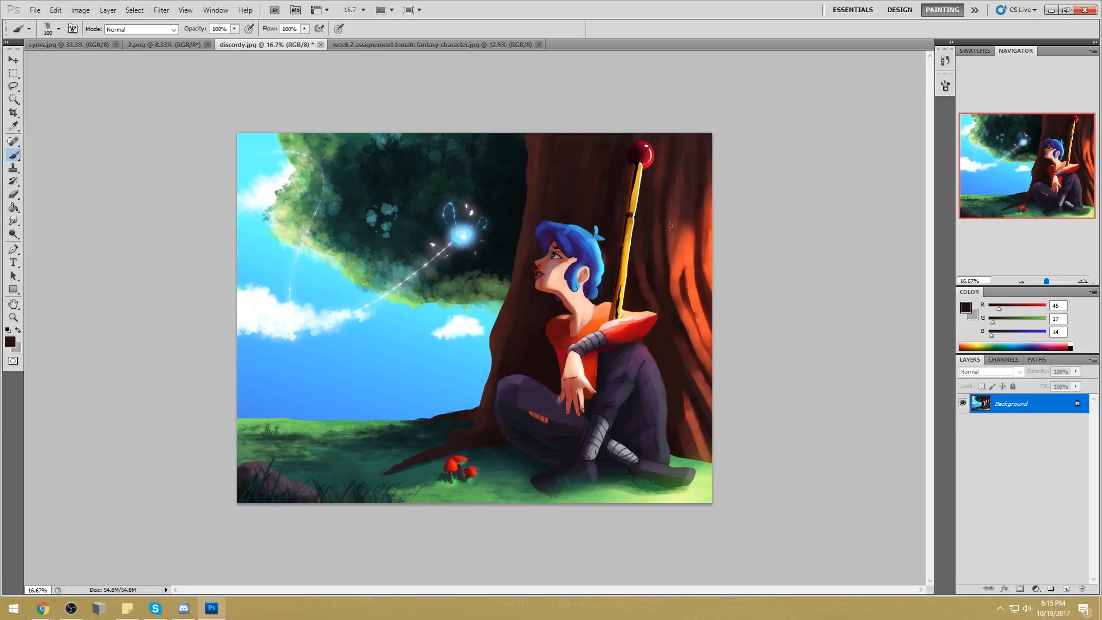
Add reddish bark (152, 47, 37) behind the back and trim the raised knee's outline with near-black (28, 8, 9) and trouser purple (56, 37, 65)
{"action": "left_click", "coordinate": [689, 398], "text": "alt"}
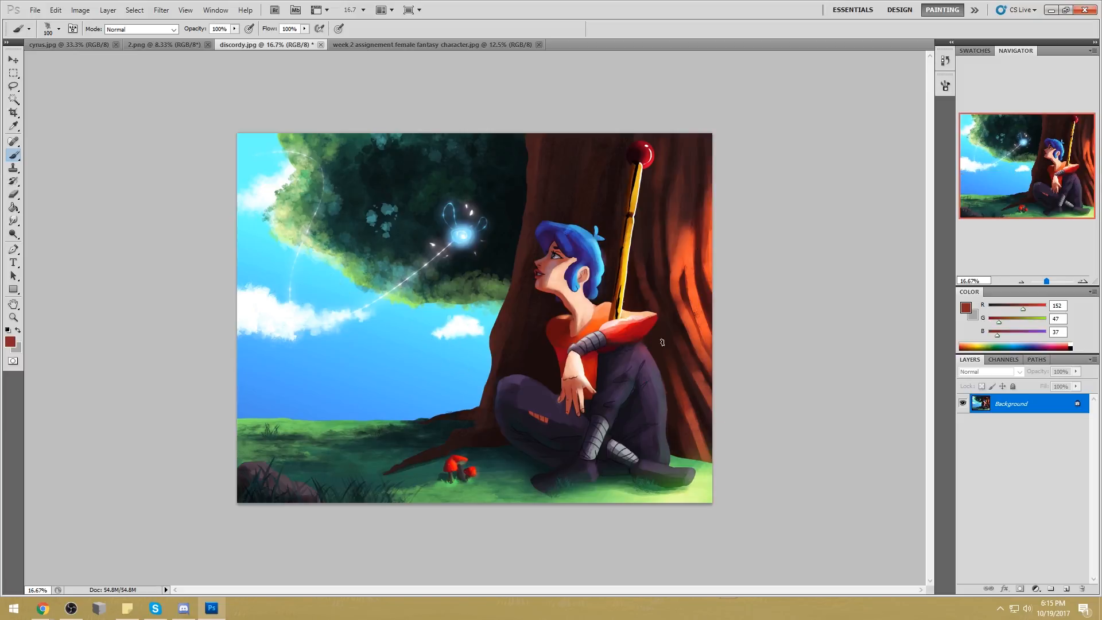
{"action": "left_click", "coordinate": [538, 382], "text": "alt"}
{"action": "mouse_move", "coordinate": [551, 380]}
{"action": "left_mouse_down"}
{"action": "mouse_move", "coordinate": [501, 381]}
{"action": "mouse_move", "coordinate": [515, 429]}
{"action": "mouse_move", "coordinate": [490, 398]}
{"action": "mouse_move", "coordinate": [524, 438]}
{"action": "mouse_move", "coordinate": [493, 406]}
{"action": "left_mouse_up"}
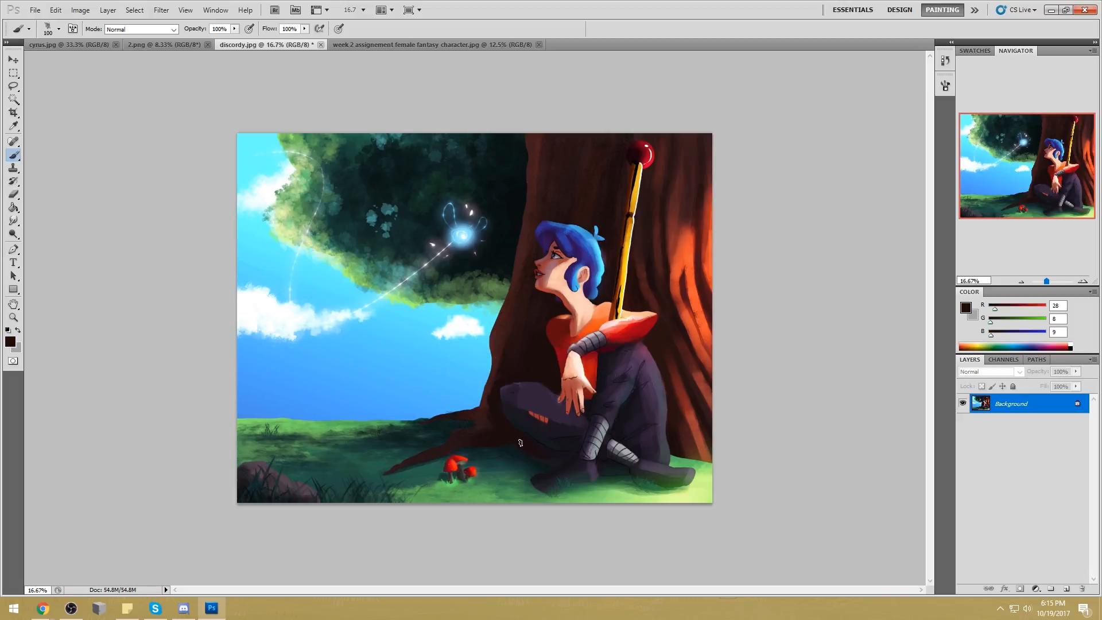
{"action": "left_click", "coordinate": [538, 452], "text": "alt"}
{"action": "left_click", "coordinate": [545, 393], "text": "alt"}
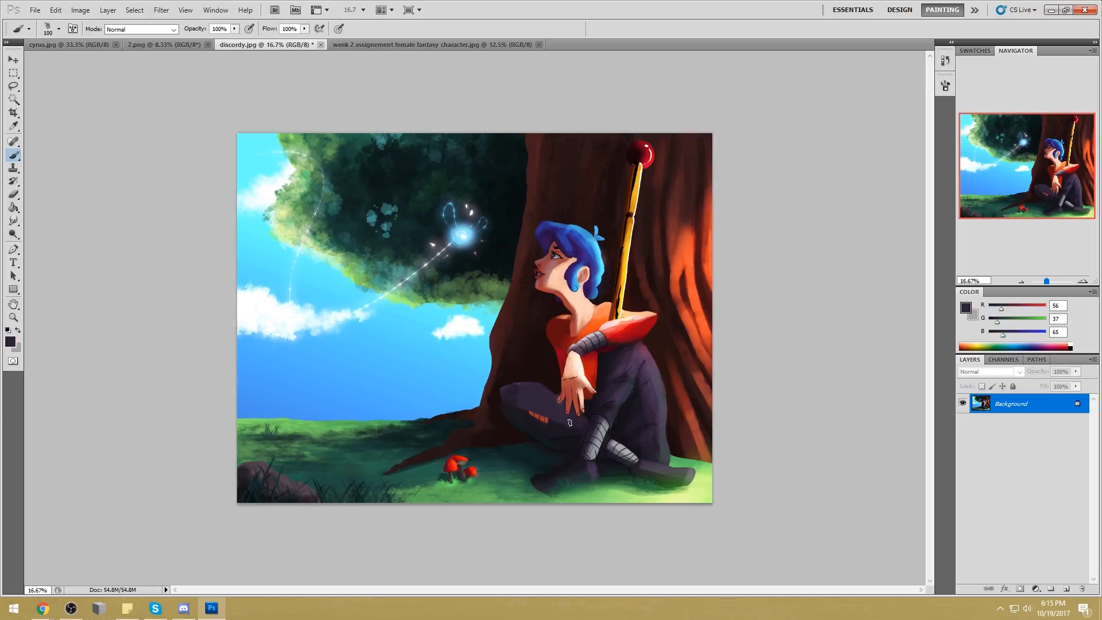
Reshape the front contour of the red vest at 60 px with sampled red (154, 6, 22), and sample the hand's shaded skin (186, 79, 61)
{"action": "left_click", "coordinate": [568, 365], "text": "alt"}
{"action": "left_click", "coordinate": [553, 357], "text": "alt"}
{"action": "left_click", "coordinate": [552, 339], "text": "alt"}
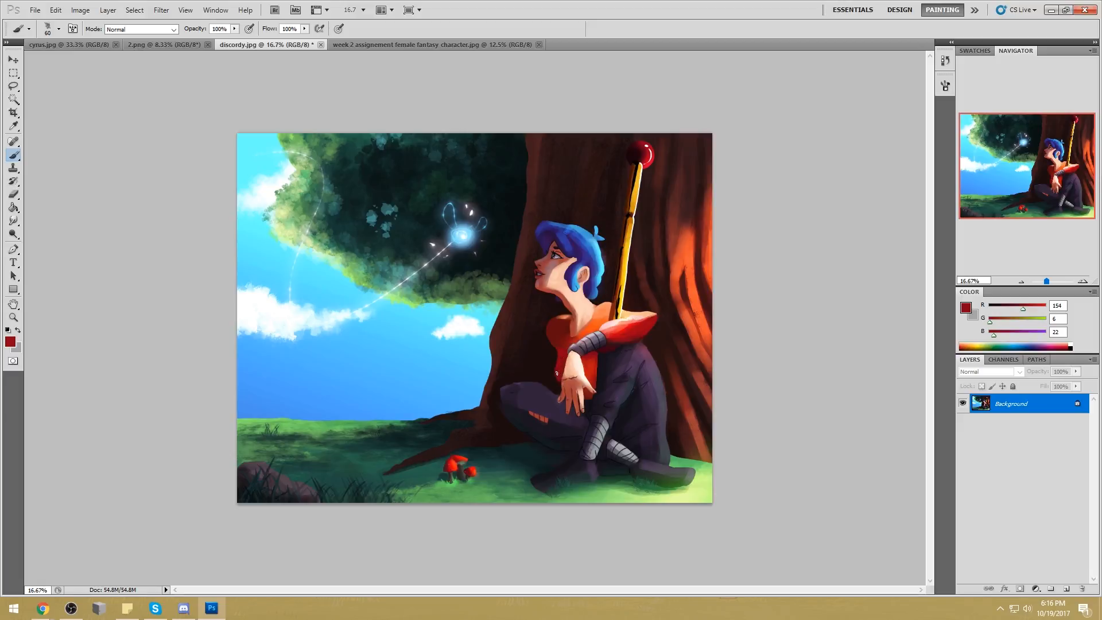
{"action": "left_click", "coordinate": [563, 380], "text": "alt"}
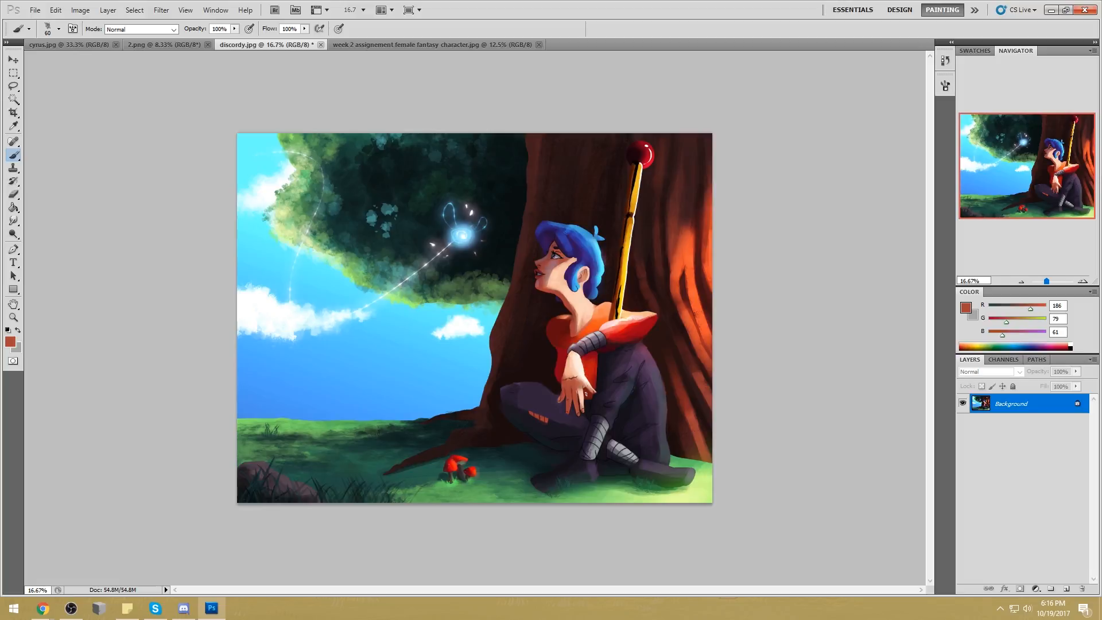
Lasso a pointed foot shape under the front thigh and fill it with shaded skin (178, 75, 60) using a 300 px brush
{"action": "key", "text": "l"}
{"action": "mouse_move", "coordinate": [543, 444]}
{"action": "left_mouse_down"}
{"action": "mouse_move", "coordinate": [510, 453]}
{"action": "mouse_move", "coordinate": [544, 445]}
{"action": "left_mouse_up"}
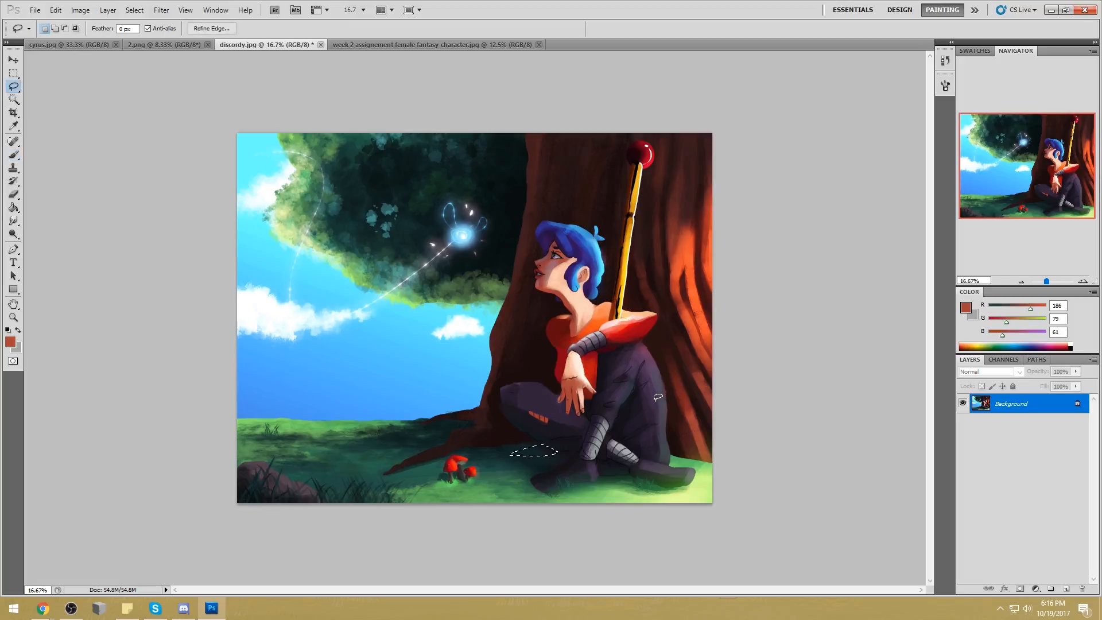
{"action": "key", "text": "ctrl+d"}
{"action": "key", "text": "b"}
{"action": "left_click", "coordinate": [565, 391], "text": "alt"}
{"action": "key", "text": "bracketright"}
{"action": "key", "text": "bracketright"}
{"action": "key", "text": "bracketright"}
{"action": "key", "text": "bracketright"}
{"action": "key", "text": "bracketright"}
{"action": "key", "text": "bracketright"}
{"action": "key", "text": "bracketright"}
{"action": "key", "text": "bracketright"}
{"action": "key", "text": "bracketright"}
{"action": "left_click_drag", "start_coordinate": [551, 453], "coordinate": [512, 453]}
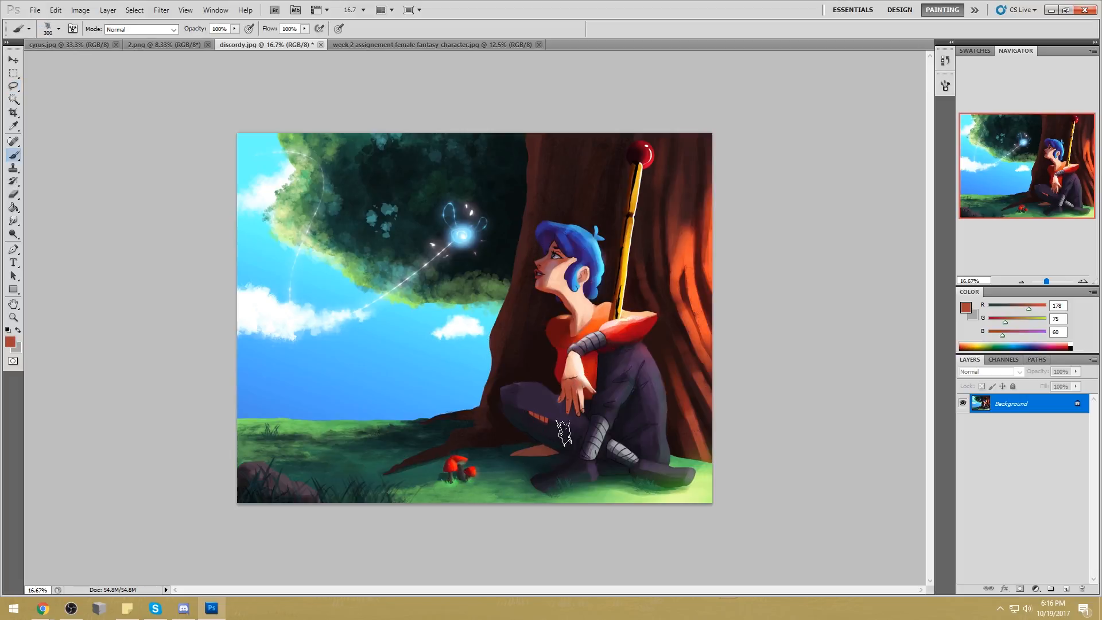
Shade the foot under the thigh with dark ground tone (14, 28, 35) and deselect
{"action": "left_click", "coordinate": [562, 453], "text": "alt"}
{"action": "left_click", "coordinate": [561, 454], "text": "alt"}
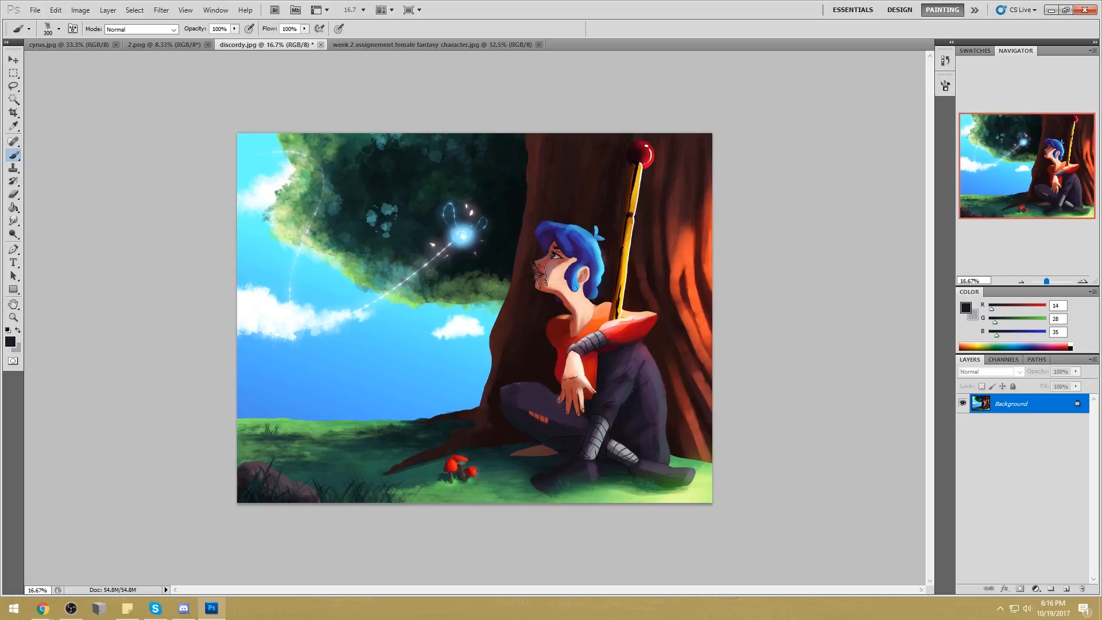
{"action": "key", "text": "m"}
{"action": "right_click", "coordinate": [598, 241]}
{"action": "left_click", "coordinate": [624, 250]}
{"action": "key", "text": "b"}
Select the light blue rim of the hair with the Magic Wand at tolerance 50, adding the neighbouring strands to the selection
{"action": "left_click", "coordinate": [13, 98]}
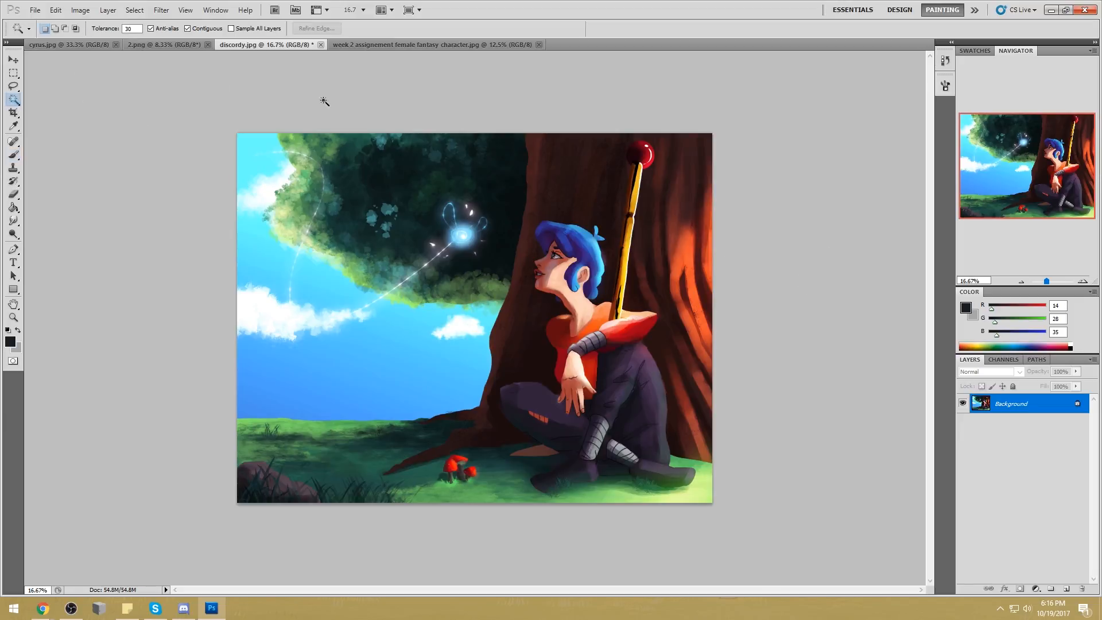
{"action": "left_click", "coordinate": [592, 241]}
{"action": "left_click", "coordinate": [132, 28]}
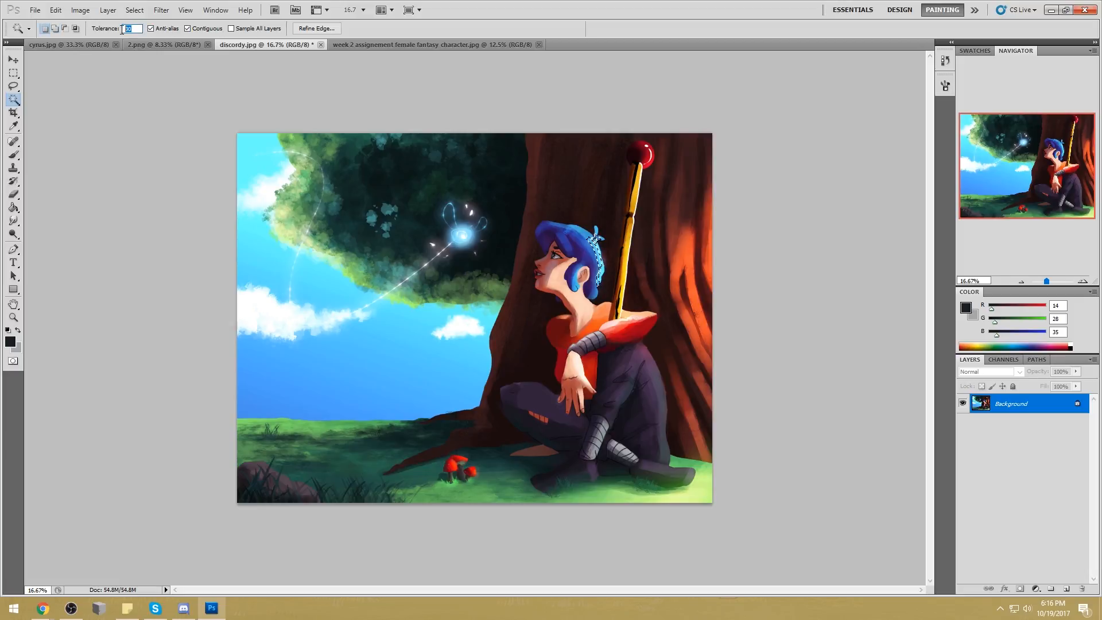
{"action": "type", "text": "50"}
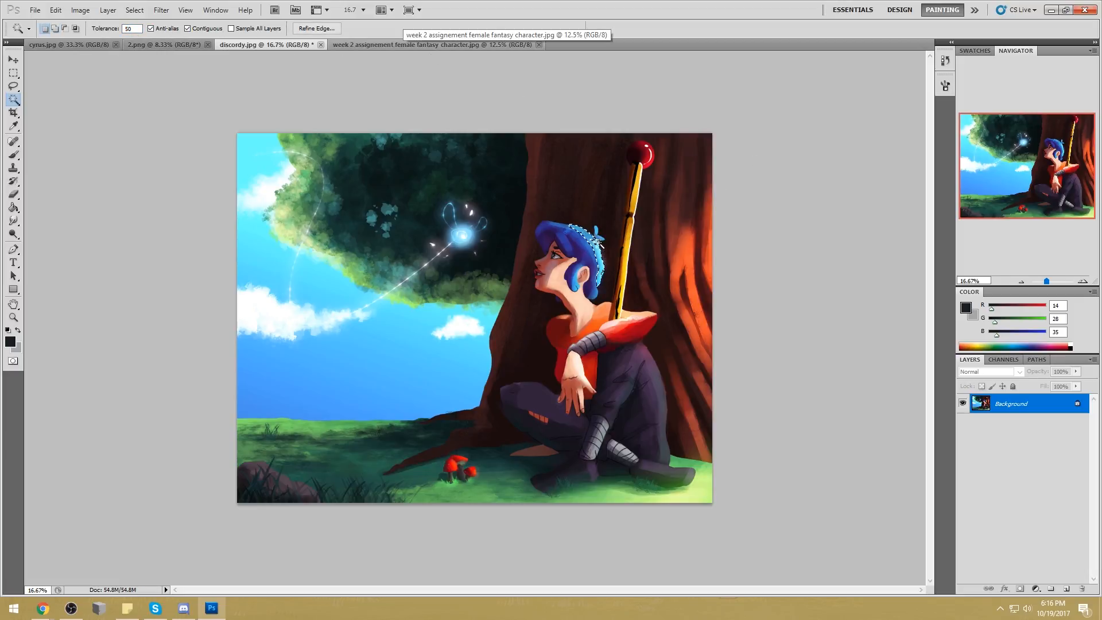
{"action": "key", "text": "shift"}
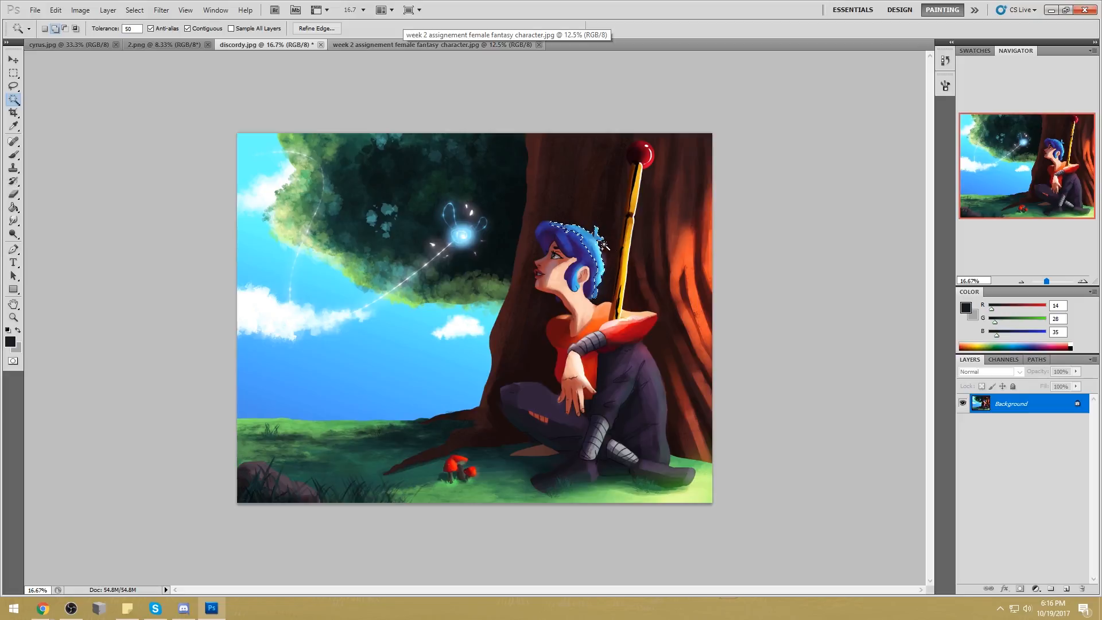
Refine the hair selection with the Lasso, adding missed strands and subtracting stray areas
{"action": "key", "text": "l"}
{"action": "key", "text": "alt"}
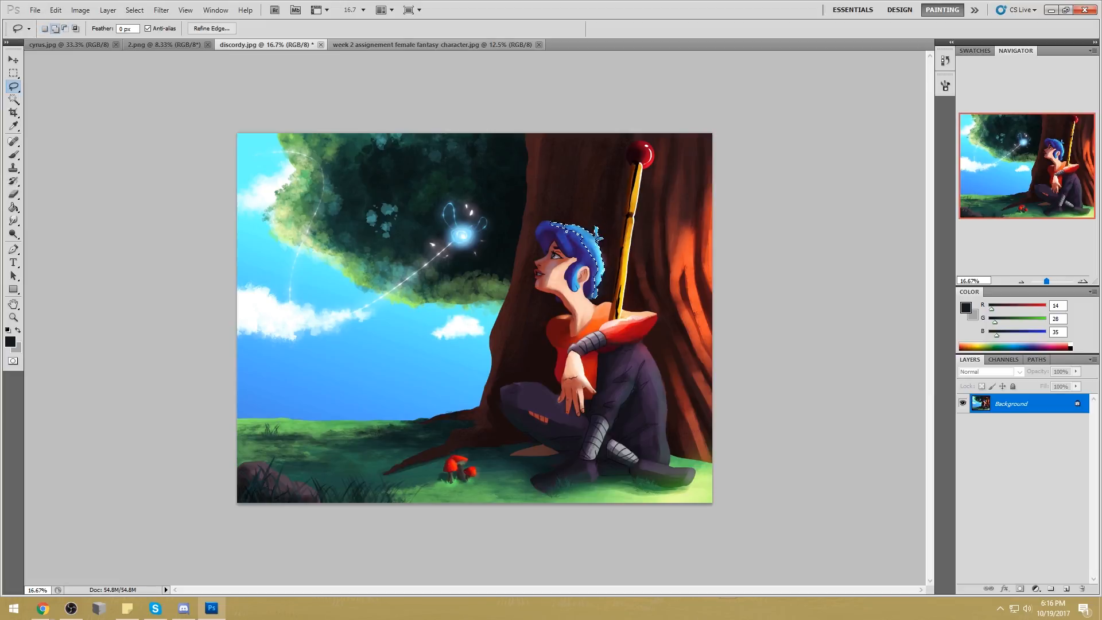
{"action": "key", "text": "alt"}
{"action": "key", "text": "shift"}
{"action": "key", "text": "shift"}
{"action": "key", "text": "alt"}
Choose the 100 px round brush preset, sample the hair's light blue, and set its blue value to 0 for green (78, 211, 0)
{"action": "key", "text": "b"}
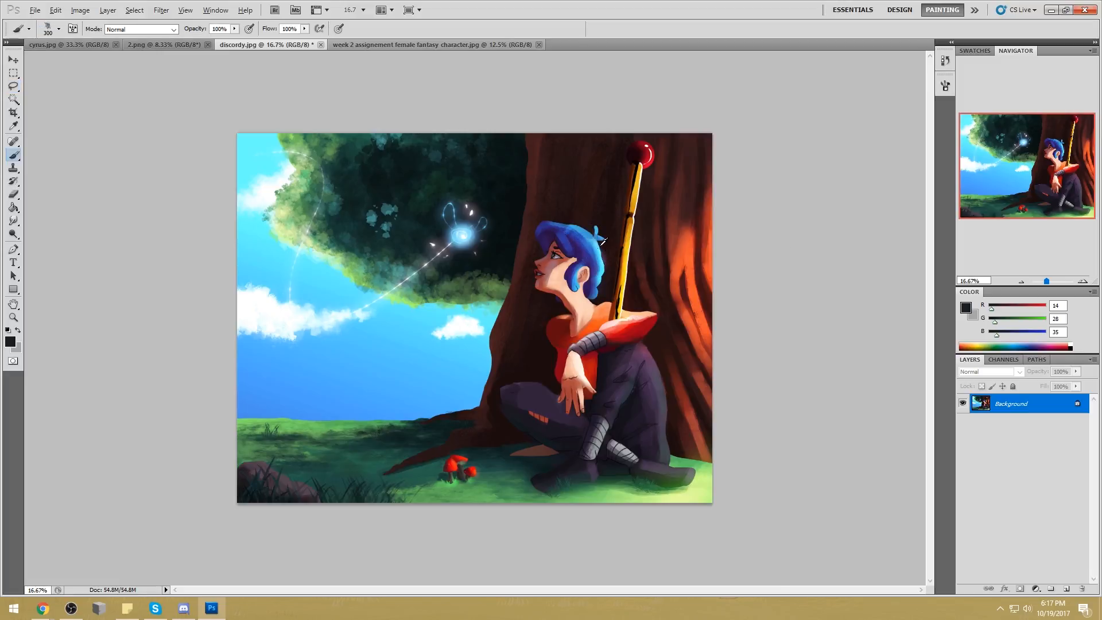
{"action": "left_click", "coordinate": [598, 243], "text": "alt"}
{"action": "right_click", "coordinate": [609, 256]}
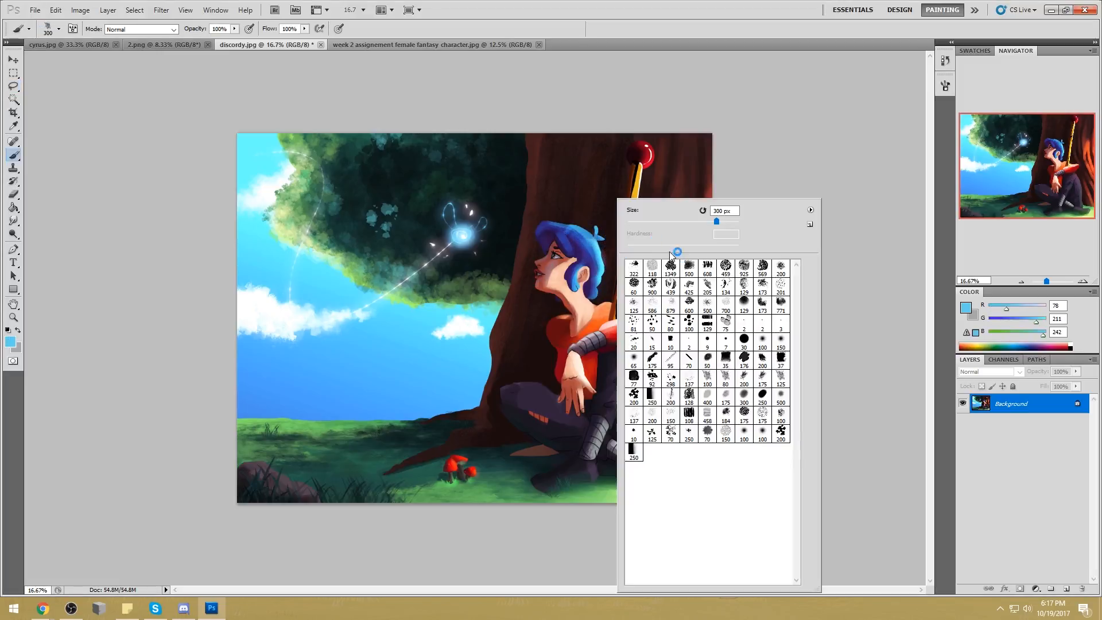
{"action": "left_click", "coordinate": [762, 341]}
{"action": "left_click", "coordinate": [986, 329]}
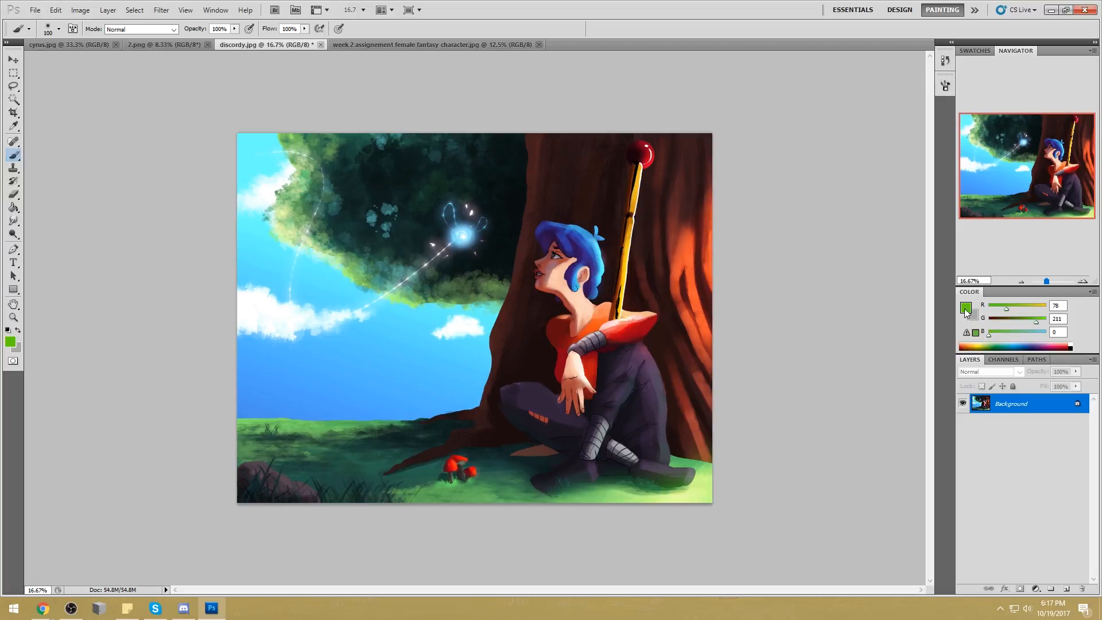
Try painting the selected hair rim green from the crown down to the nape
{"action": "mouse_move", "coordinate": [579, 226]}
{"action": "left_mouse_down"}
{"action": "mouse_move", "coordinate": [593, 272]}
{"action": "mouse_move", "coordinate": [560, 225]}
{"action": "left_mouse_up"}
{"action": "left_click_drag", "start_coordinate": [595, 285], "coordinate": [595, 298]}
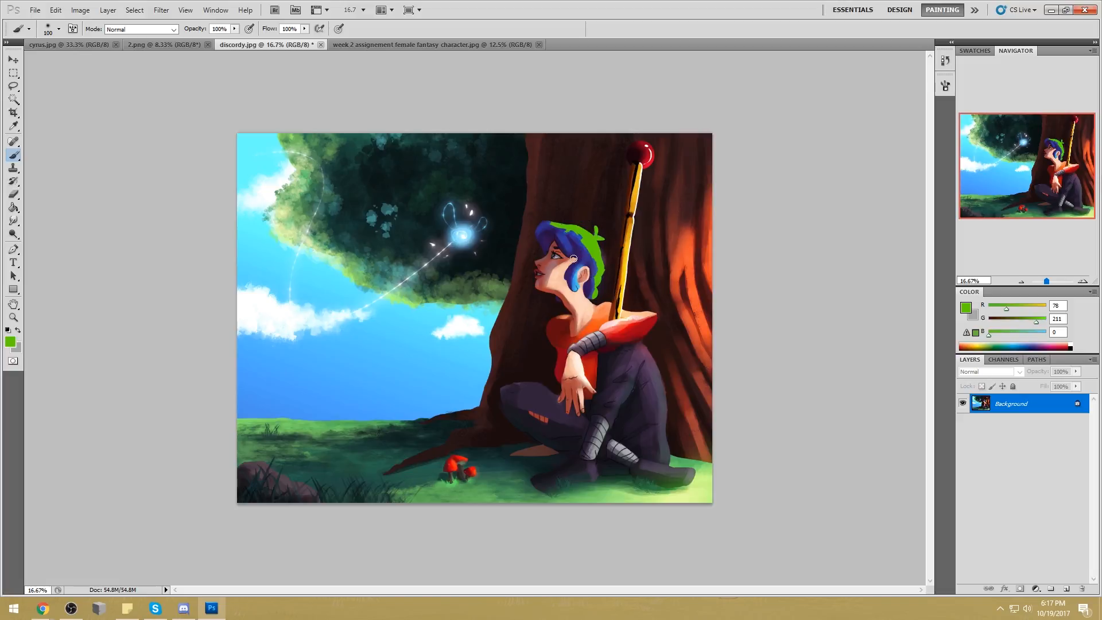
Undo the green hair strokes, enlarge the brush to 1000 px, and add a new layer above the Background
{"action": "key", "text": "bracketright"}
{"action": "key", "text": "bracketright"}
{"action": "key", "text": "bracketright"}
{"action": "key", "text": "bracketright"}
{"action": "key", "text": "bracketright"}
{"action": "key", "text": "bracketright"}
{"action": "key", "text": "bracketright"}
{"action": "key", "text": "bracketright"}
{"action": "key", "text": "bracketright"}
{"action": "key", "text": "bracketright"}
{"action": "key", "text": "bracketright"}
{"action": "key", "text": "bracketright"}
{"action": "left_click", "coordinate": [1066, 589]}
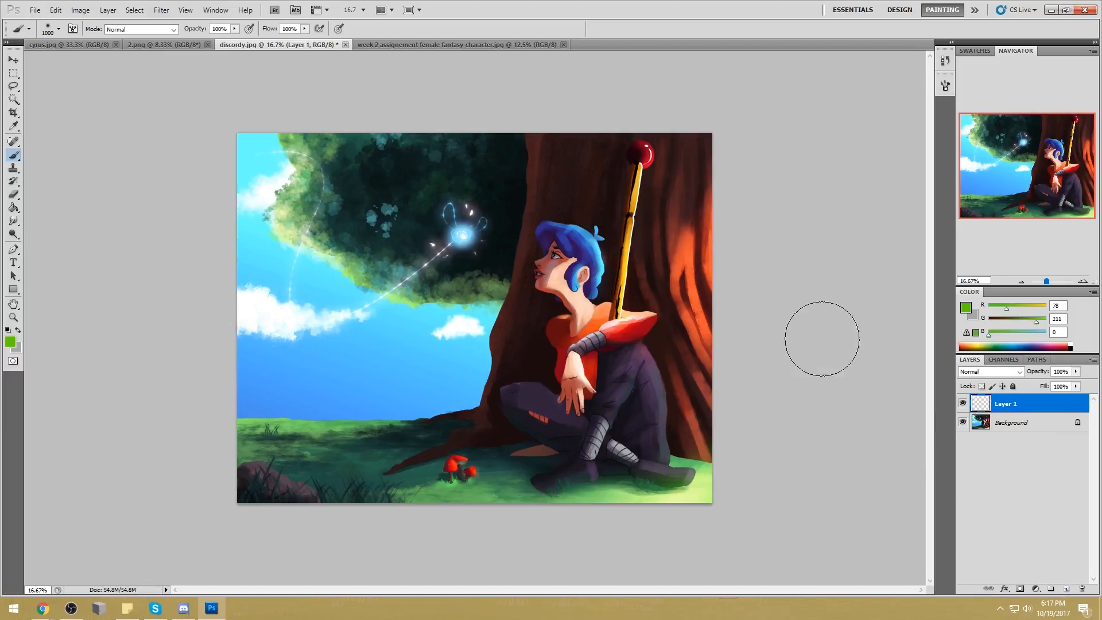
Paint the hair's lit edge bright green on Layer 1, clear the selection and make the Background layer active
{"action": "key", "text": "m"}
{"action": "right_click", "coordinate": [615, 254]}
{"action": "left_click", "coordinate": [626, 261]}
{"action": "left_click", "coordinate": [1011, 422]}
Lasso the grass below the rear shoe, paint it with sampled pale yellow-greens (227, 255, 170 and 206, 246, 158), and deselect
{"action": "key", "text": "l"}
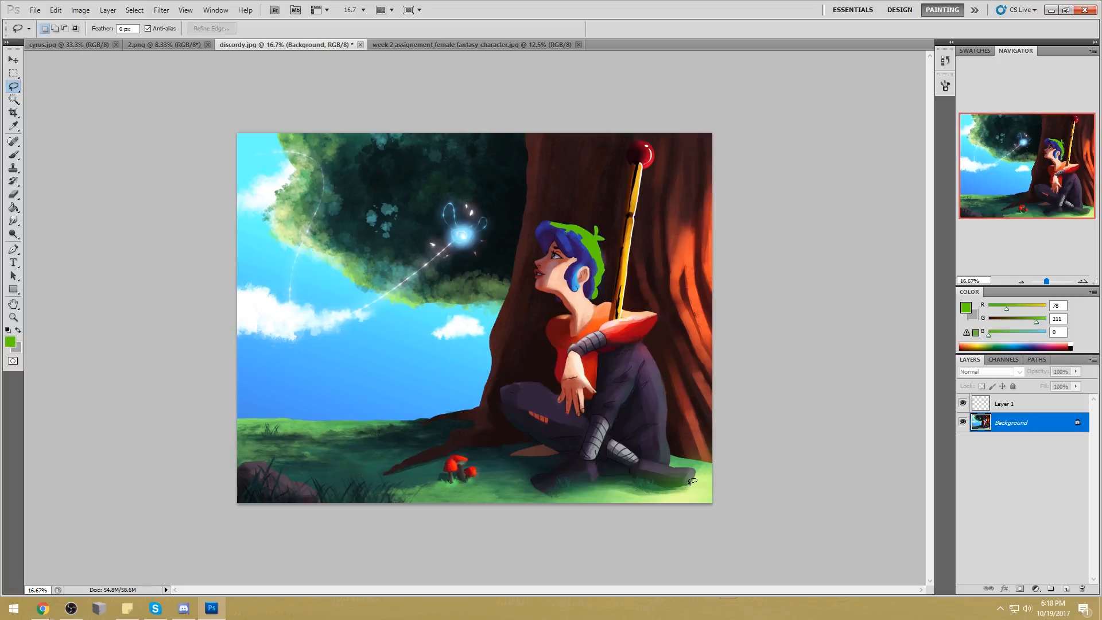
{"action": "mouse_move", "coordinate": [619, 486]}
{"action": "left_mouse_down"}
{"action": "mouse_move", "coordinate": [639, 501]}
{"action": "mouse_move", "coordinate": [695, 486]}
{"action": "left_mouse_up"}
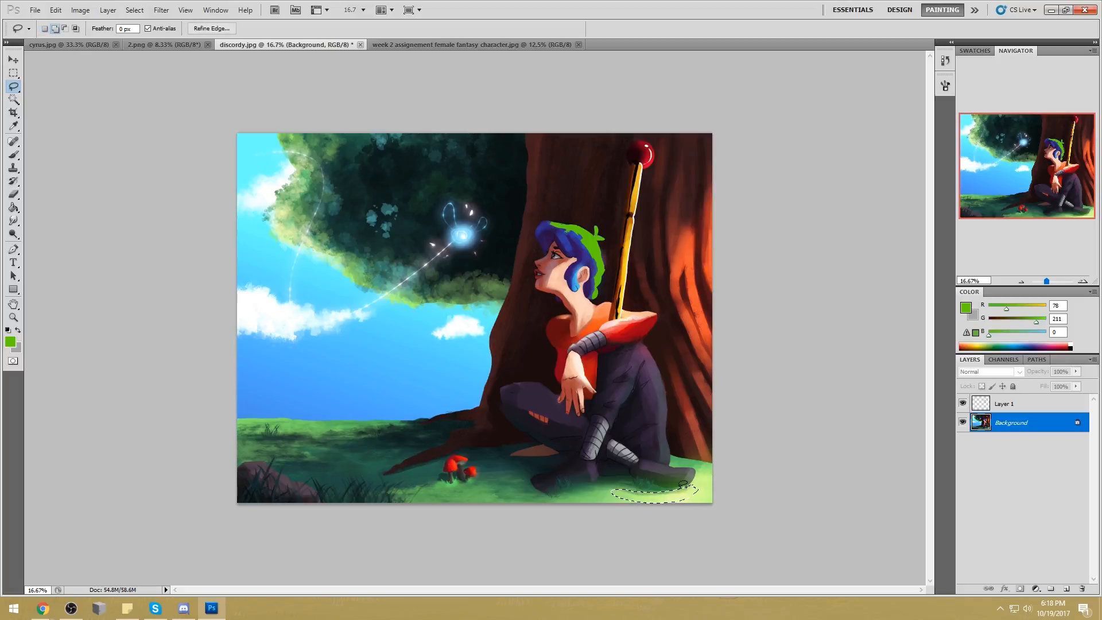
{"action": "key", "text": "b"}
{"action": "right_click", "coordinate": [665, 477], "text": "alt+shift"}
{"action": "left_click_drag", "start_coordinate": [709, 487], "coordinate": [713, 479]}
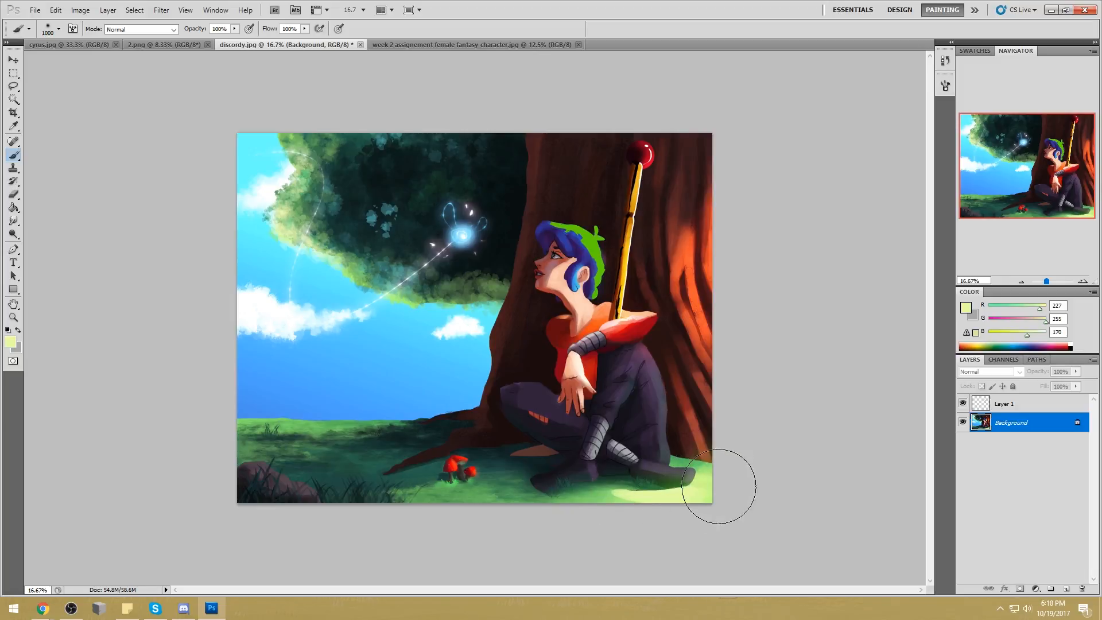
{"action": "left_click", "coordinate": [654, 491], "text": "alt"}
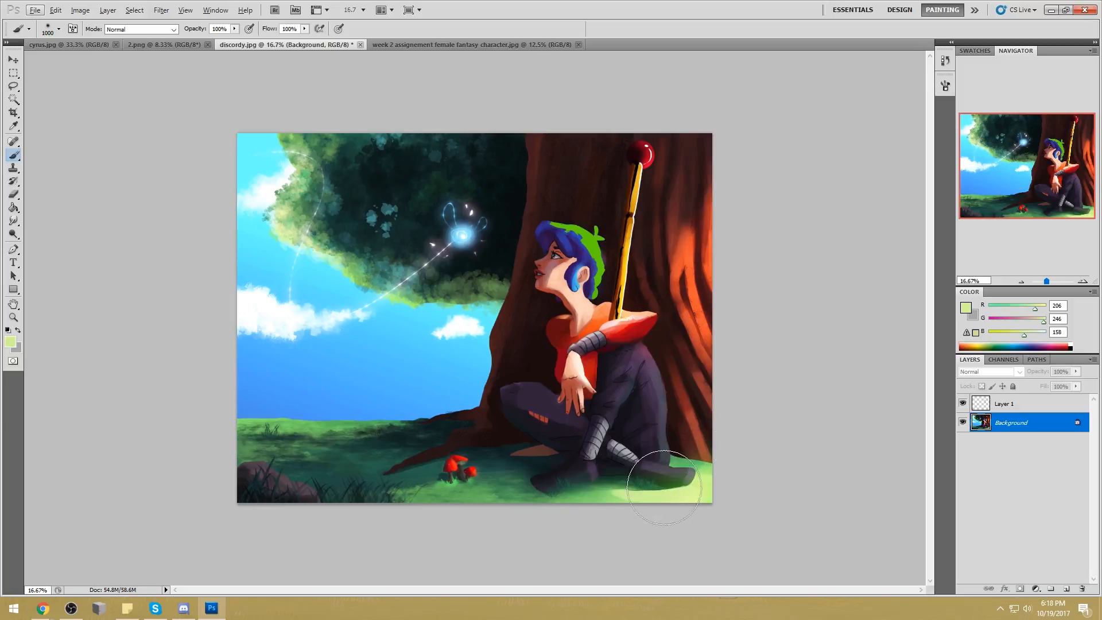
{"action": "key", "text": "l"}
{"action": "left_click_drag", "start_coordinate": [689, 488], "coordinate": [669, 492]}
{"action": "key", "text": "ctrl+d"}
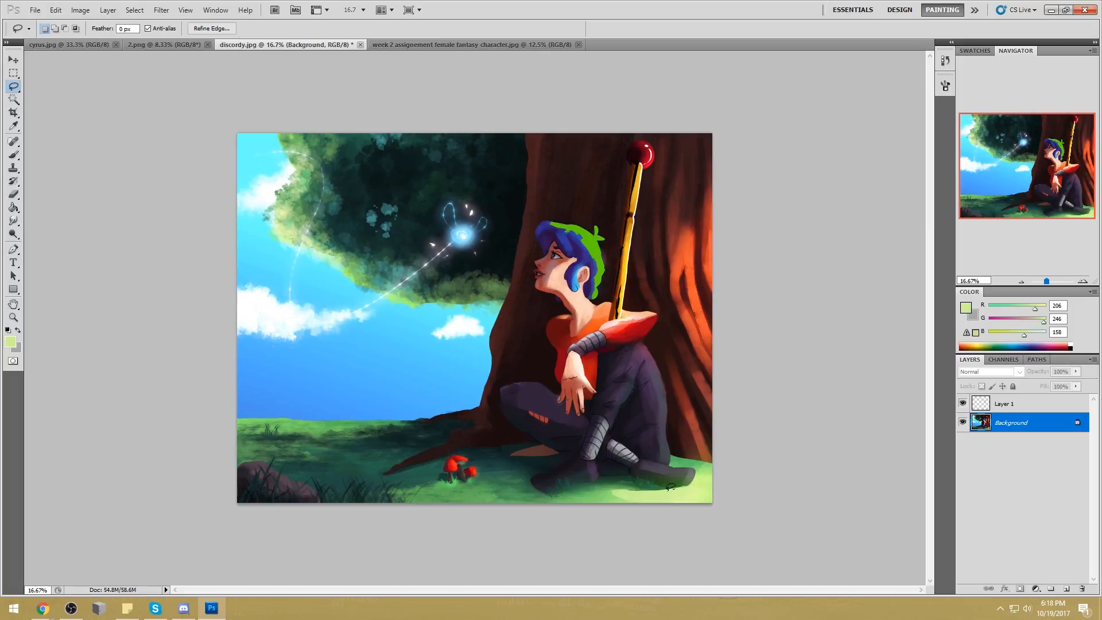
Lasso the ground beneath both feet and blend it with sampled green 101, 197, 110 at 41% brush opacity, with selection edges hidden
{"action": "left_click_drag", "start_coordinate": [634, 486], "coordinate": [678, 483]}
{"action": "mouse_move", "coordinate": [533, 488]}
{"action": "left_mouse_down"}
{"action": "mouse_move", "coordinate": [461, 497]}
{"action": "mouse_move", "coordinate": [657, 516]}
{"action": "mouse_move", "coordinate": [678, 506]}
{"action": "left_mouse_up"}
{"action": "key", "text": "b"}
{"action": "key", "text": "ctrl+h"}
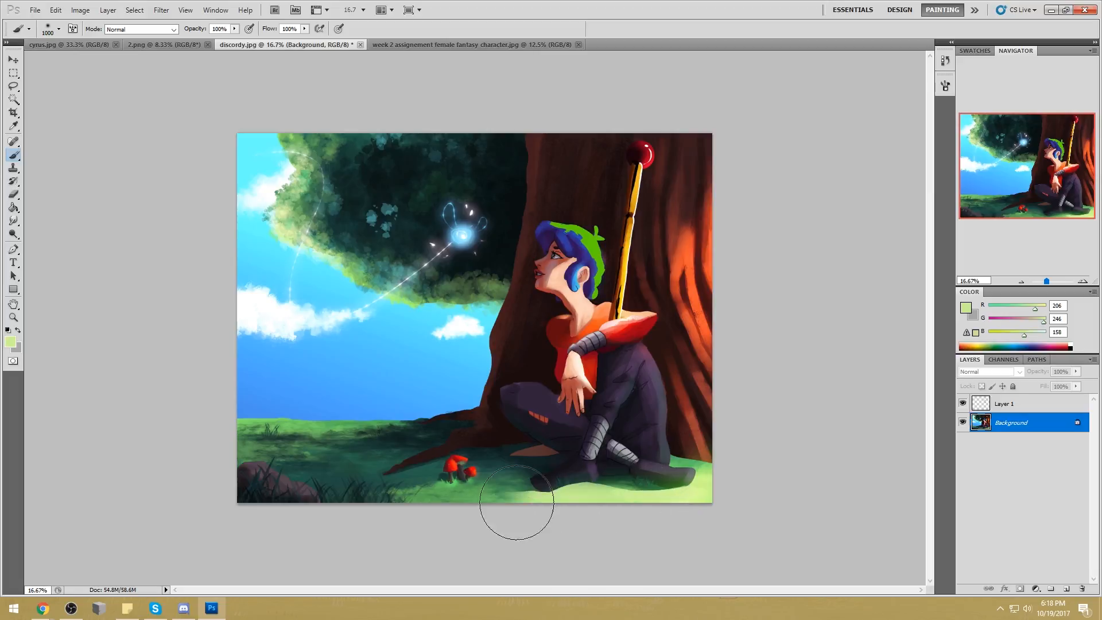
{"action": "left_click", "coordinate": [234, 29]}
{"action": "left_click_drag", "start_coordinate": [235, 39], "coordinate": [200, 40]}
{"action": "left_click", "coordinate": [573, 498], "text": "alt"}
{"action": "mouse_move", "coordinate": [607, 499]}
{"action": "left_mouse_down"}
{"action": "mouse_move", "coordinate": [472, 504]}
{"action": "mouse_move", "coordinate": [574, 495]}
{"action": "mouse_move", "coordinate": [553, 511]}
{"action": "mouse_move", "coordinate": [570, 509]}
{"action": "mouse_move", "coordinate": [592, 484]}
{"action": "mouse_move", "coordinate": [587, 509]}
{"action": "mouse_move", "coordinate": [541, 509]}
{"action": "mouse_move", "coordinate": [594, 493]}
{"action": "mouse_move", "coordinate": [585, 504]}
{"action": "mouse_move", "coordinate": [457, 501]}
{"action": "mouse_move", "coordinate": [556, 511]}
{"action": "mouse_move", "coordinate": [504, 493]}
{"action": "left_mouse_up"}
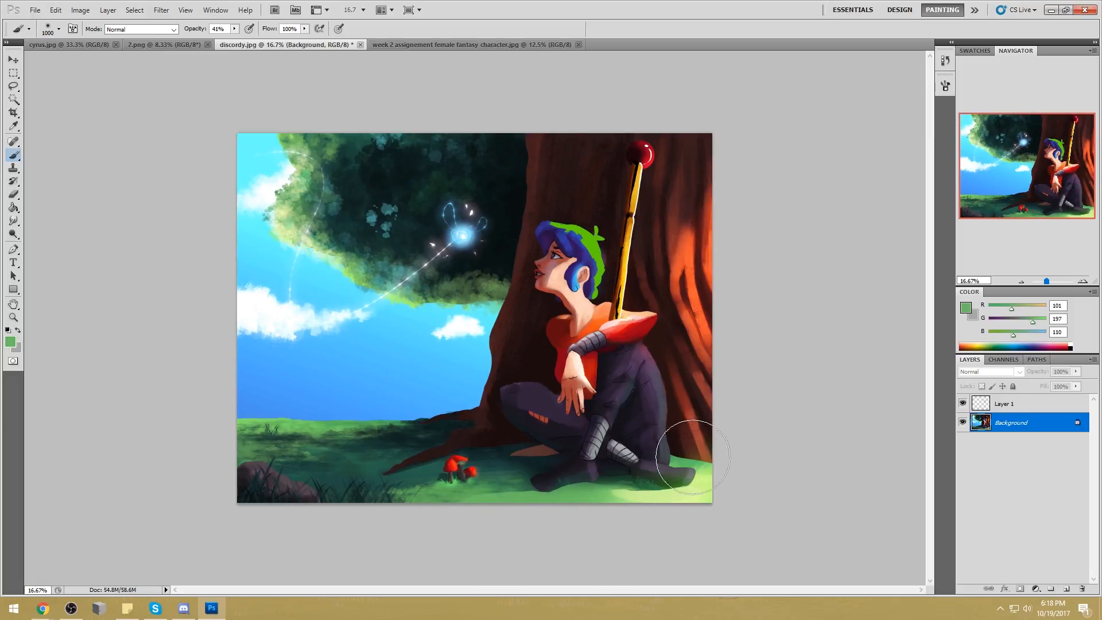
Lasso the ground along the shoes, blend the grass with sampled mid and pale greens at 41% opacity, and clear the selection
{"action": "key", "text": "l"}
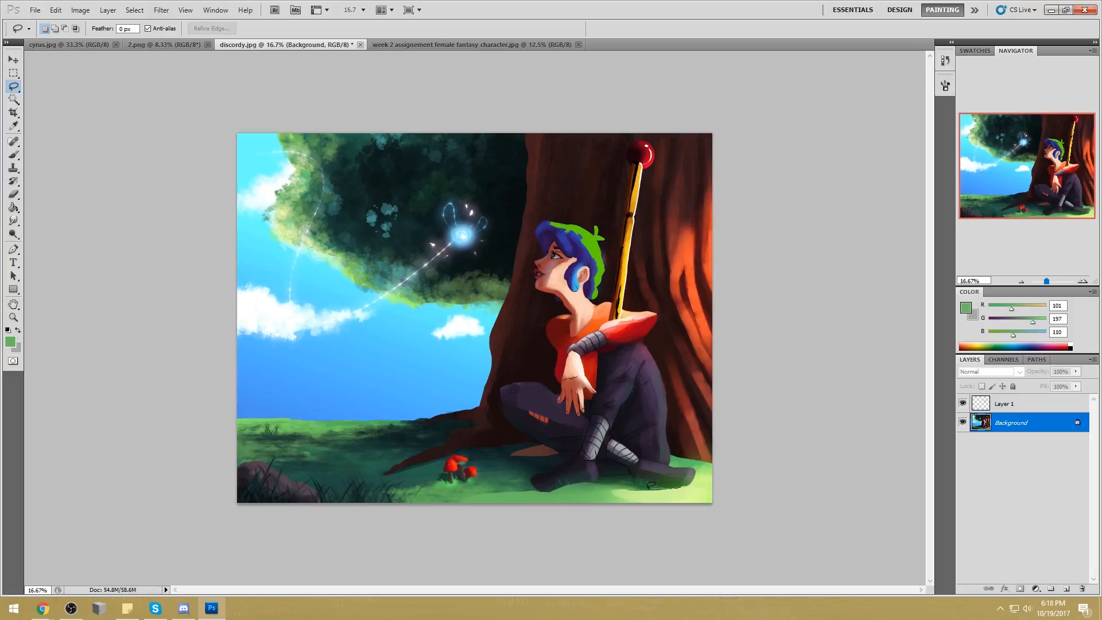
{"action": "mouse_move", "coordinate": [625, 490]}
{"action": "left_mouse_down"}
{"action": "mouse_move", "coordinate": [714, 476]}
{"action": "mouse_move", "coordinate": [631, 509]}
{"action": "mouse_move", "coordinate": [674, 487]}
{"action": "mouse_move", "coordinate": [646, 507]}
{"action": "mouse_move", "coordinate": [509, 467]}
{"action": "mouse_move", "coordinate": [592, 448]}
{"action": "left_mouse_up"}
{"action": "key", "text": "ctrl+h"}
{"action": "key", "text": "b"}
{"action": "left_click", "coordinate": [688, 492], "text": "alt"}
{"action": "key", "text": "m"}
{"action": "right_click", "coordinate": [622, 324]}
{"action": "left_click", "coordinate": [653, 332]}
{"action": "key", "text": "b"}
{"action": "left_click", "coordinate": [513, 493], "text": "alt"}
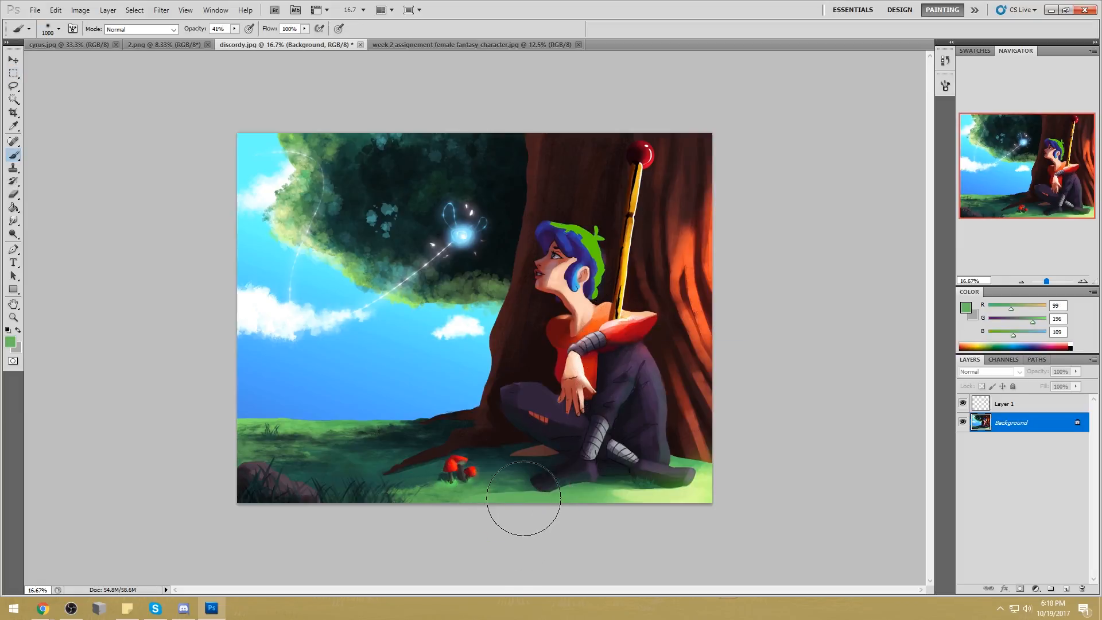
{"action": "left_click", "coordinate": [659, 492], "text": "alt"}
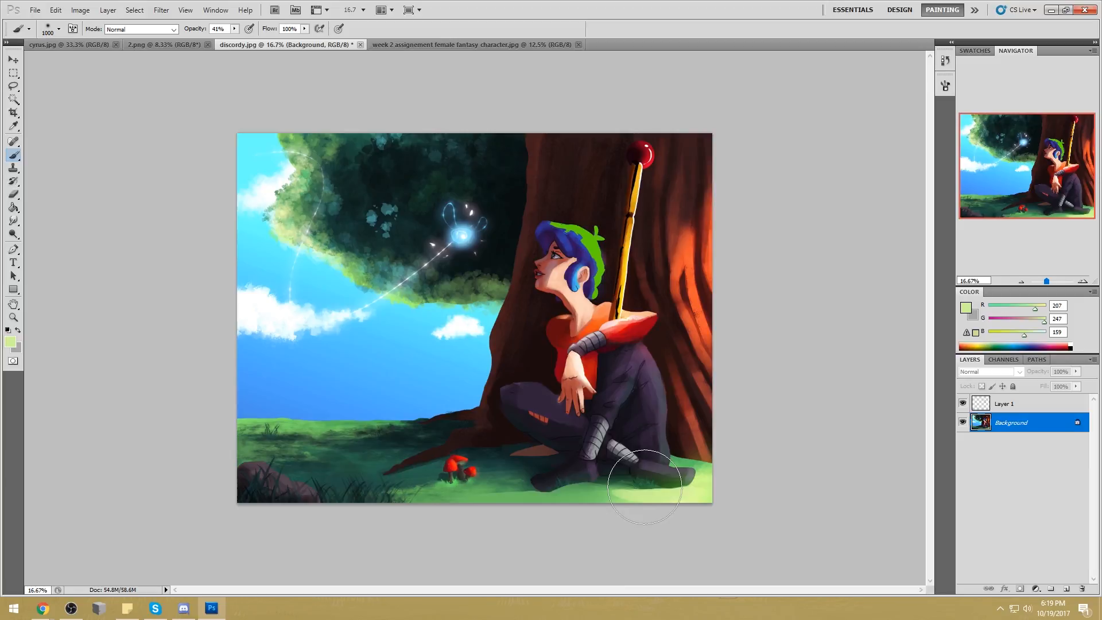
Make Layer 1 active and lock its transparent pixels
{"action": "left_click", "coordinate": [1056, 404]}
{"action": "key", "text": "ctrl+u"}
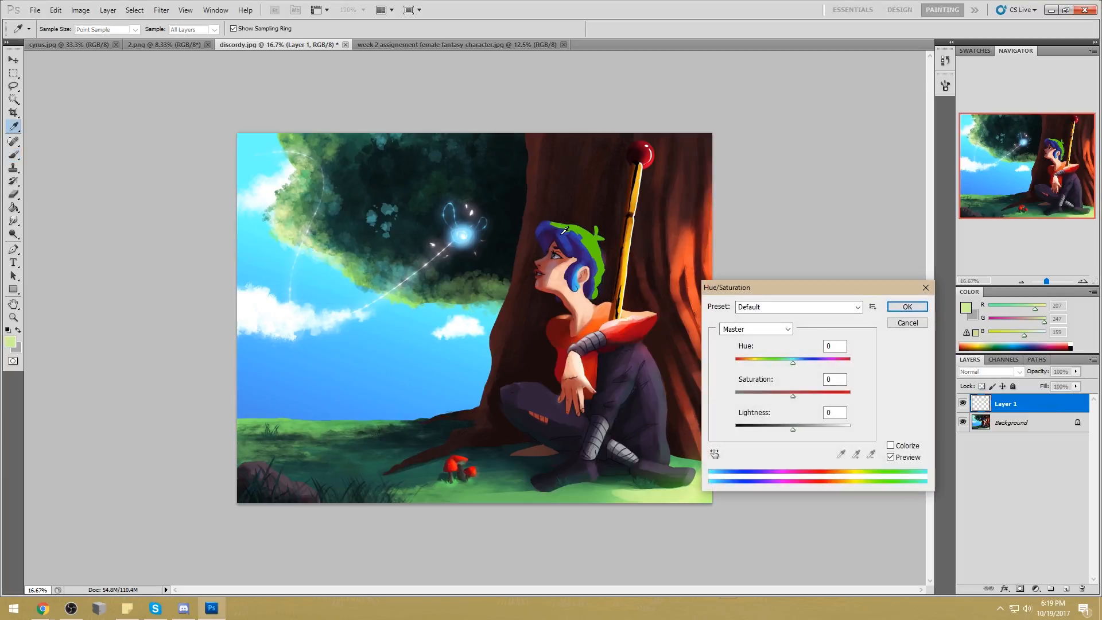
{"action": "left_click", "coordinate": [907, 305]}
{"action": "left_click", "coordinate": [981, 386]}
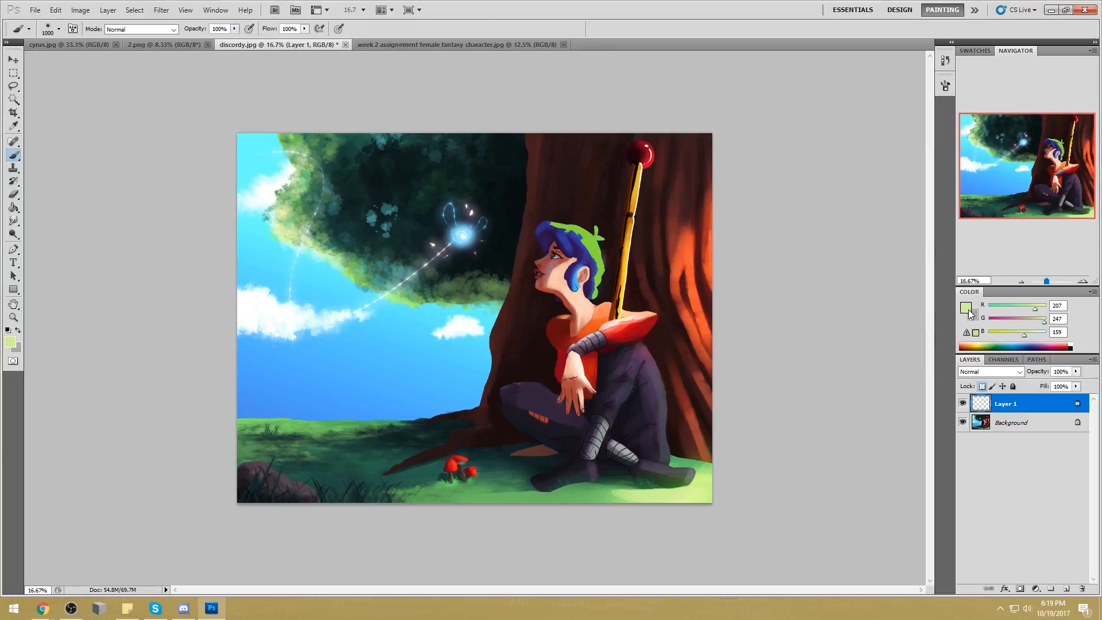
Sample blue 23adec from the character's hair and repaint the green hair highlight on Layer 1 with it
{"action": "left_click", "coordinate": [966, 308]}
{"action": "left_click", "coordinate": [573, 233]}
{"action": "left_click", "coordinate": [578, 281]}
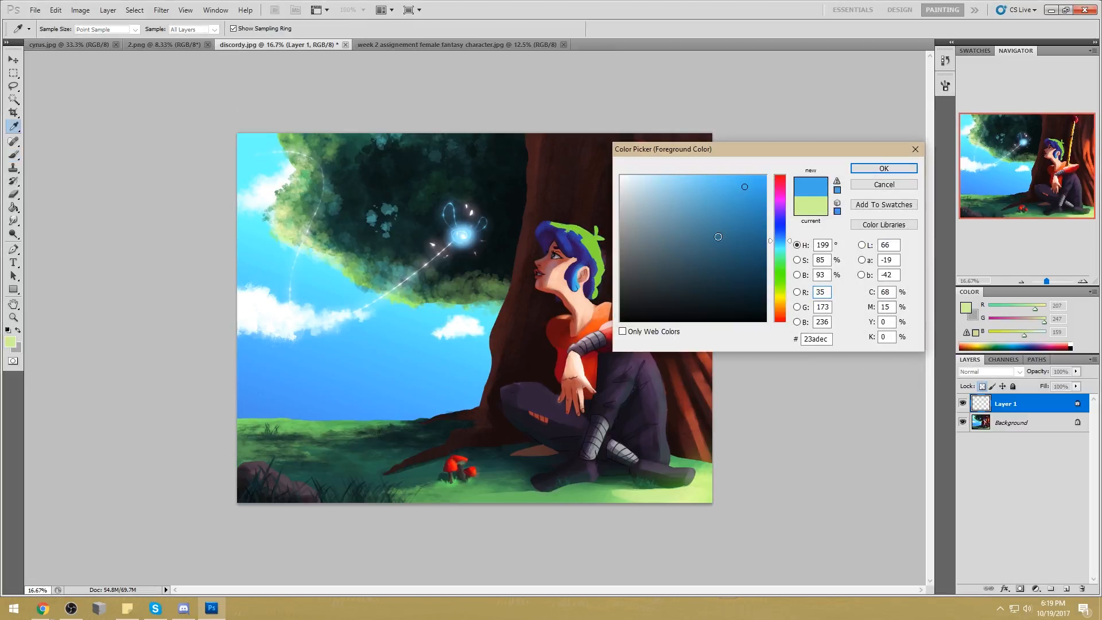
{"action": "left_click", "coordinate": [870, 168]}
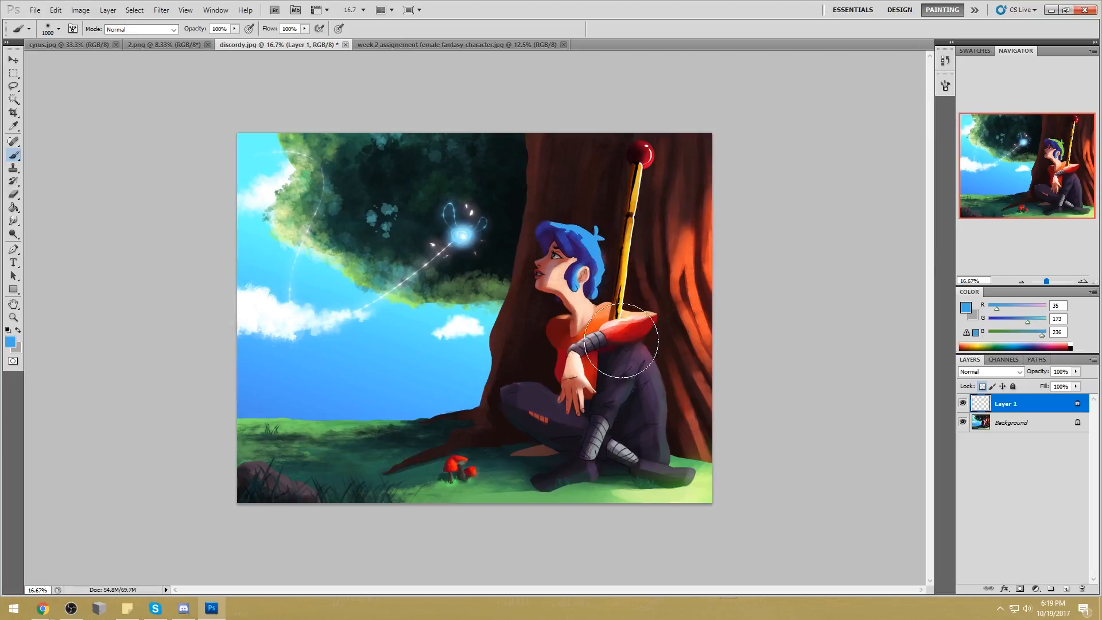
{"action": "key", "text": "ctrl+u"}
{"action": "left_click", "coordinate": [917, 308]}
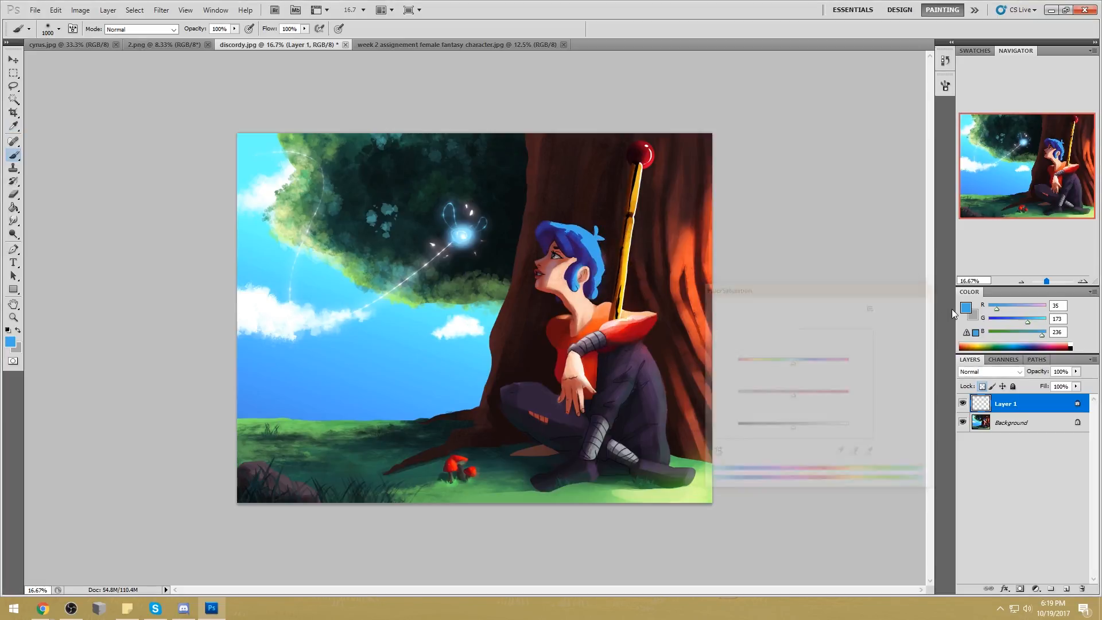
Shift the foreground colour to cyan 23eaec at hue 181°, repaint the hair highlight with it, and deselect
{"action": "left_click", "coordinate": [962, 311]}
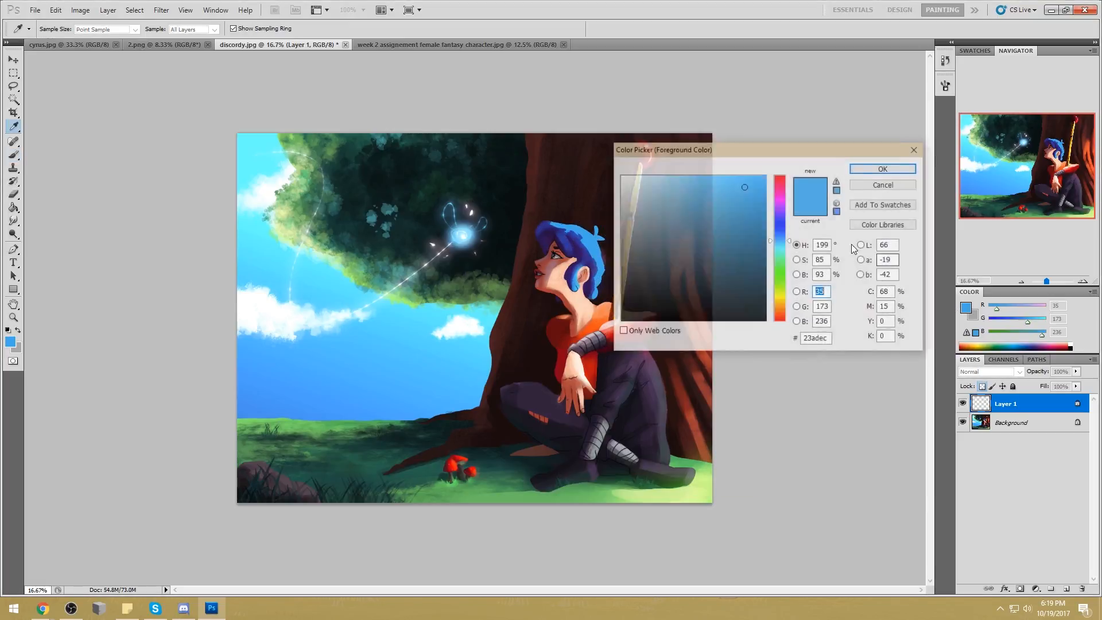
{"action": "left_click_drag", "start_coordinate": [791, 240], "coordinate": [793, 252]}
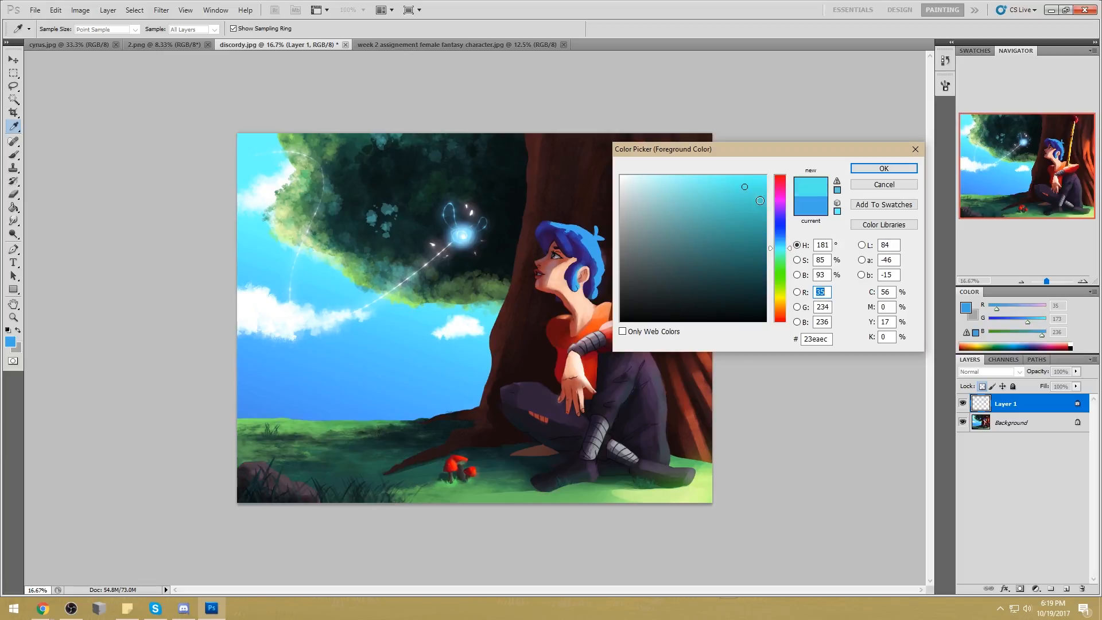
{"action": "left_click", "coordinate": [883, 169]}
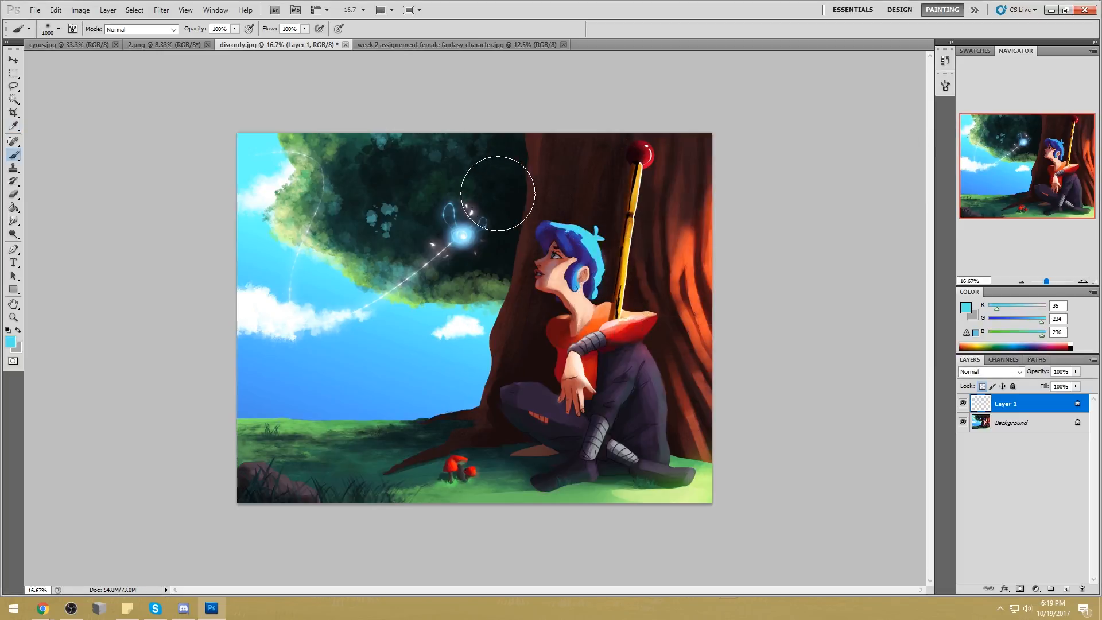
{"action": "key", "text": "m"}
{"action": "right_click", "coordinate": [593, 265]}
{"action": "left_click", "coordinate": [613, 272]}
{"action": "key", "text": "Escape"}
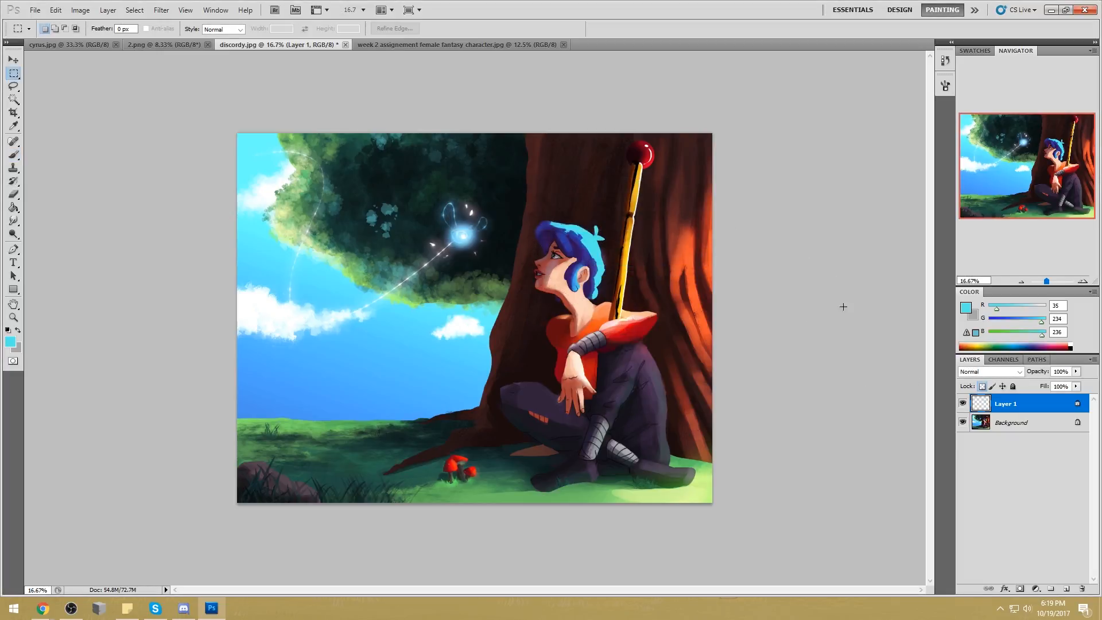
Set Layer 1's blend mode to Color and its fill to 71%, comparing the hair with the layer hidden and shown
{"action": "left_click", "coordinate": [963, 404]}
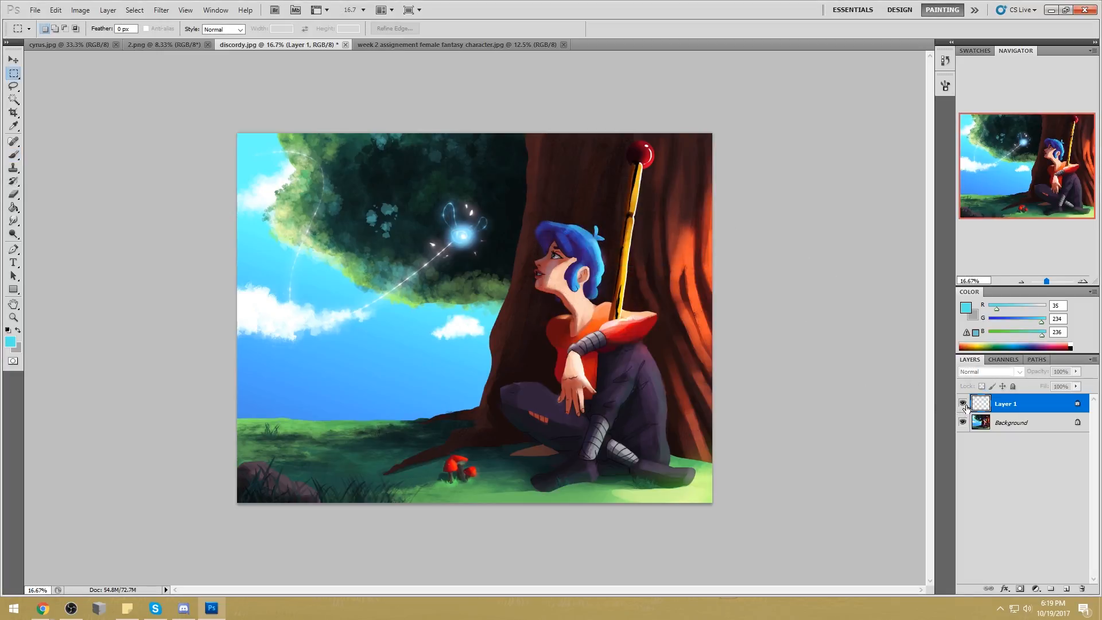
{"action": "left_click", "coordinate": [963, 404]}
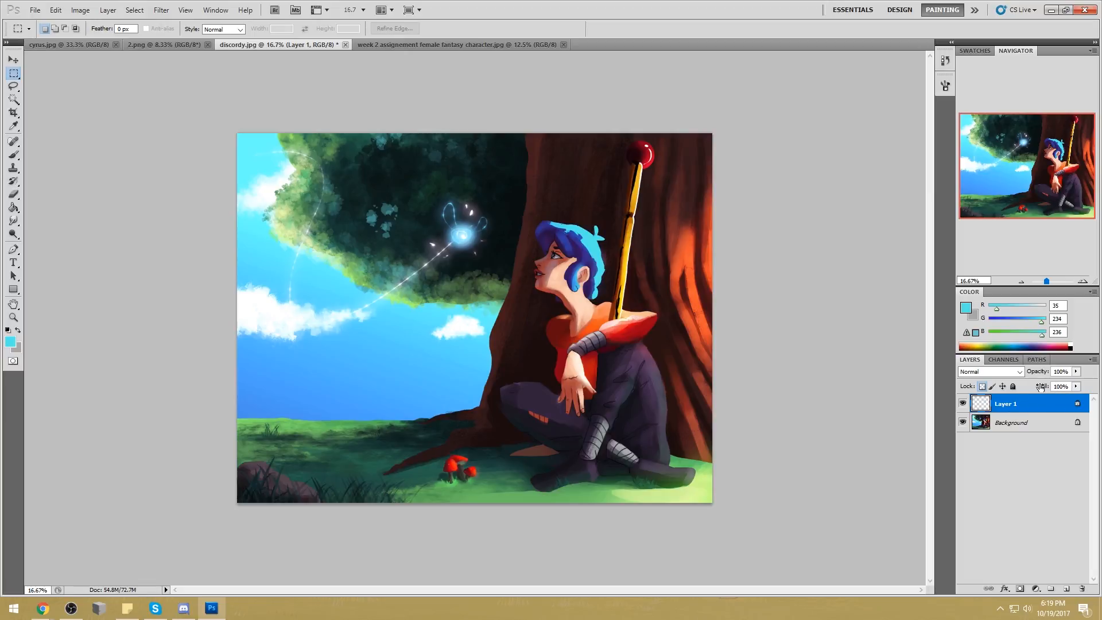
{"action": "left_click", "coordinate": [989, 372]}
{"action": "left_click", "coordinate": [990, 355]}
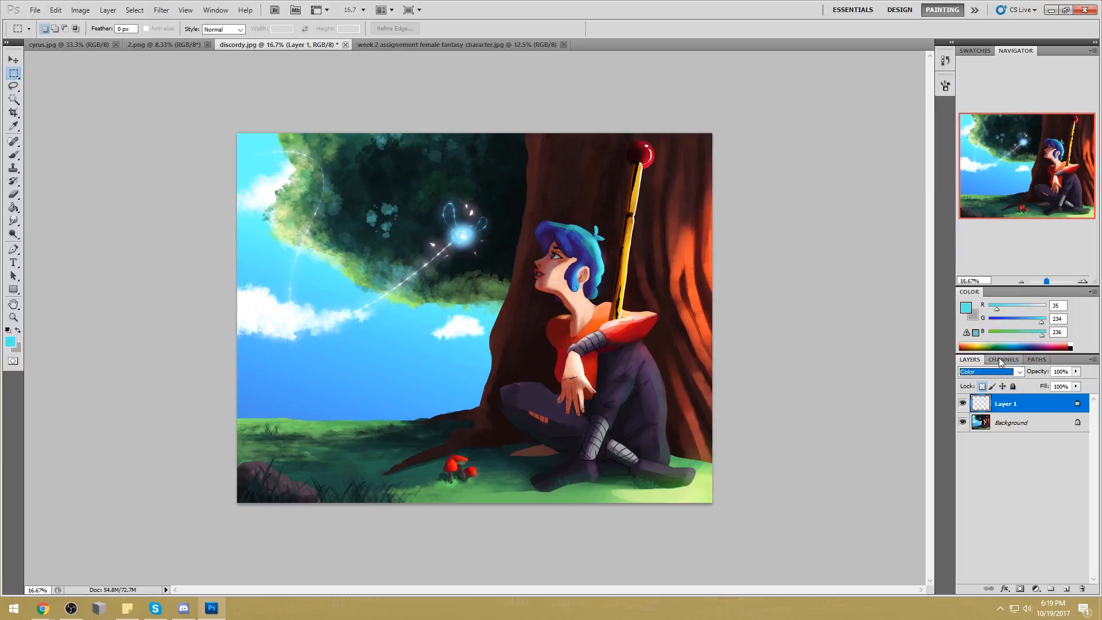
{"action": "left_click", "coordinate": [1076, 386]}
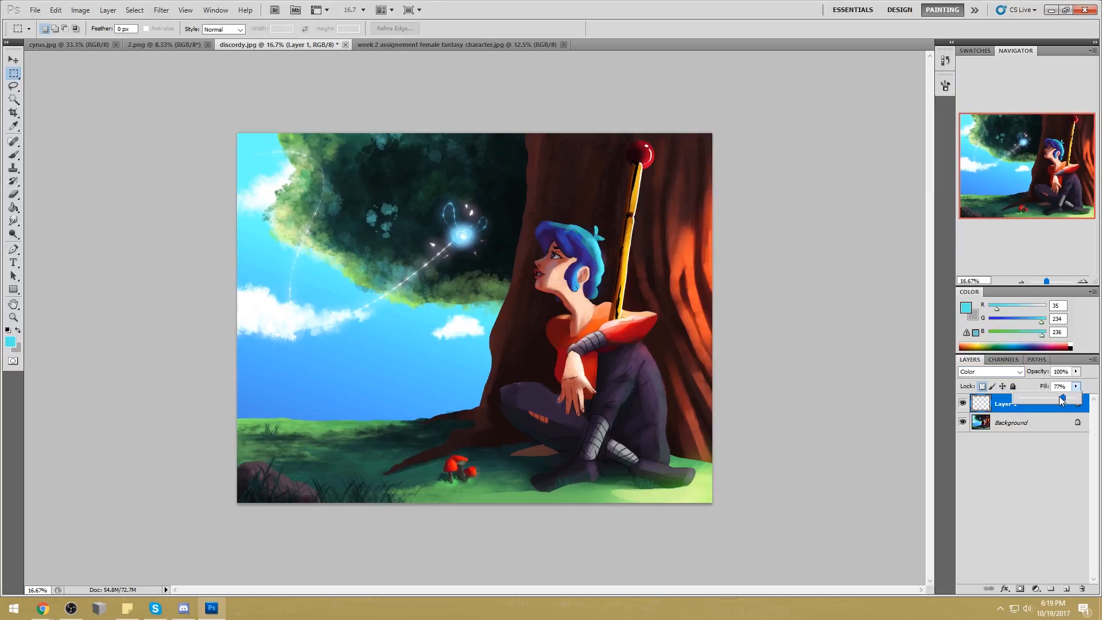
{"action": "left_click_drag", "start_coordinate": [1061, 395], "coordinate": [1059, 395]}
{"action": "left_click", "coordinate": [964, 404]}
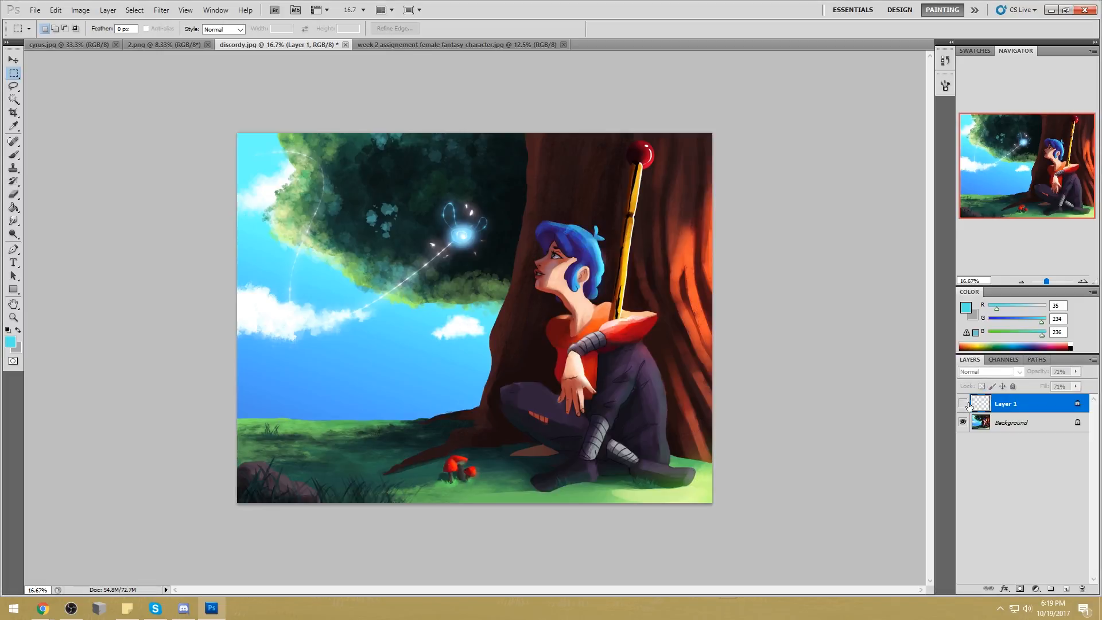
{"action": "left_click", "coordinate": [964, 404]}
Adjust the hair highlight layer with Hue/Saturation, using hue -4 and saturation +18
{"action": "key", "text": "ctrl+u"}
{"action": "left_click_drag", "start_coordinate": [792, 362], "coordinate": [805, 402]}
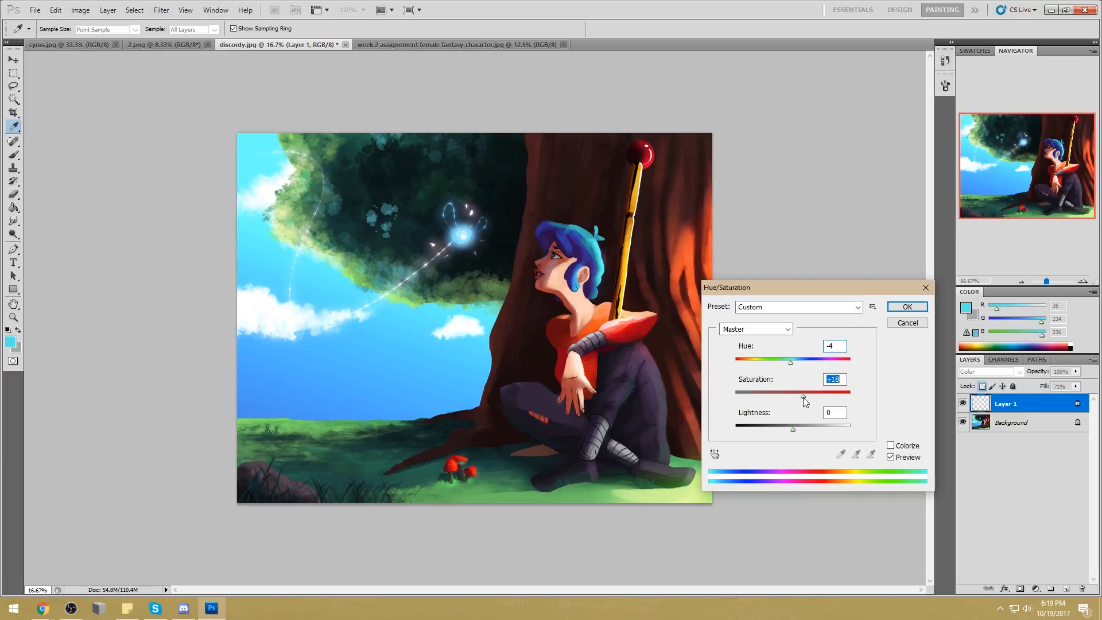
{"action": "left_click", "coordinate": [907, 306]}
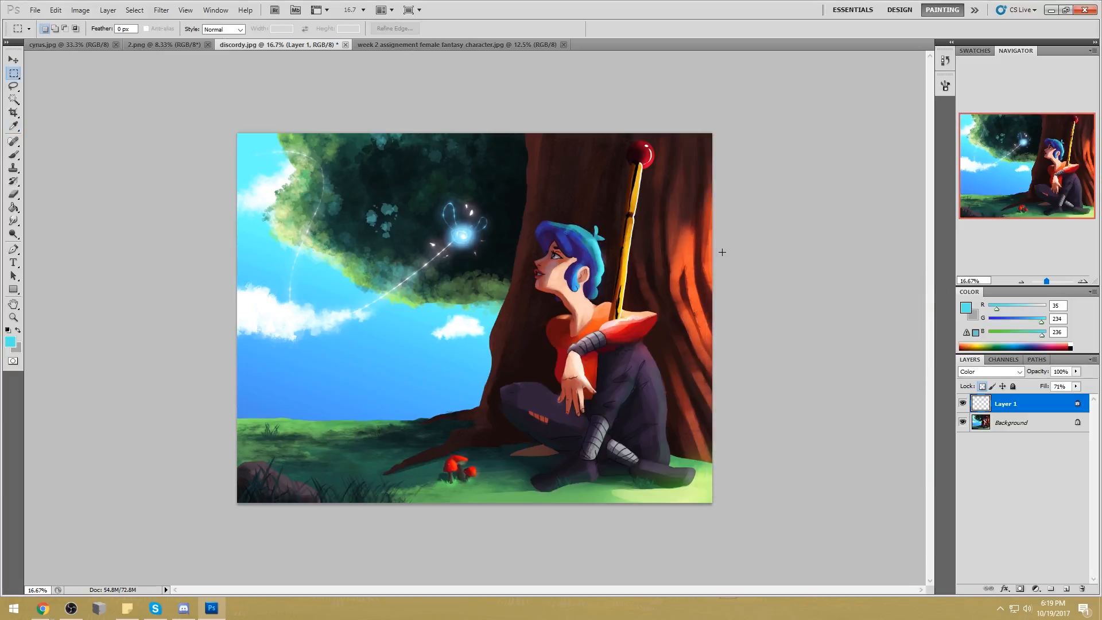
Lasso the orange shirt area below the neck, refine the selection, and sample dark red 174, 33, 23 for the brush
{"action": "key", "text": "b"}
{"action": "right_click", "coordinate": [623, 281]}
{"action": "double_click", "coordinate": [660, 293]}
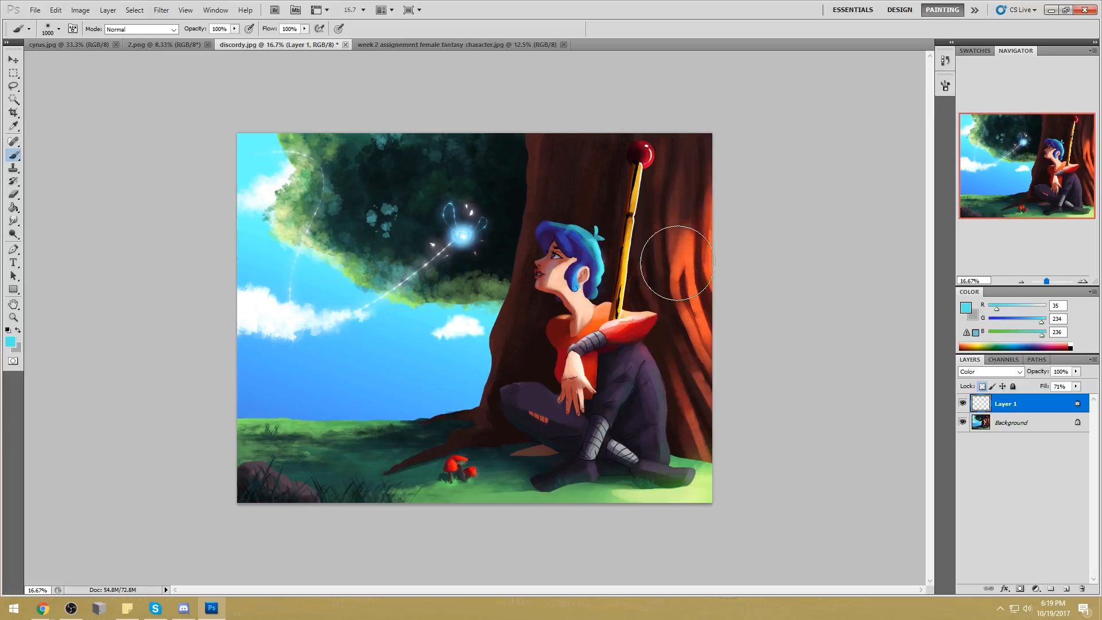
{"action": "key", "text": "l"}
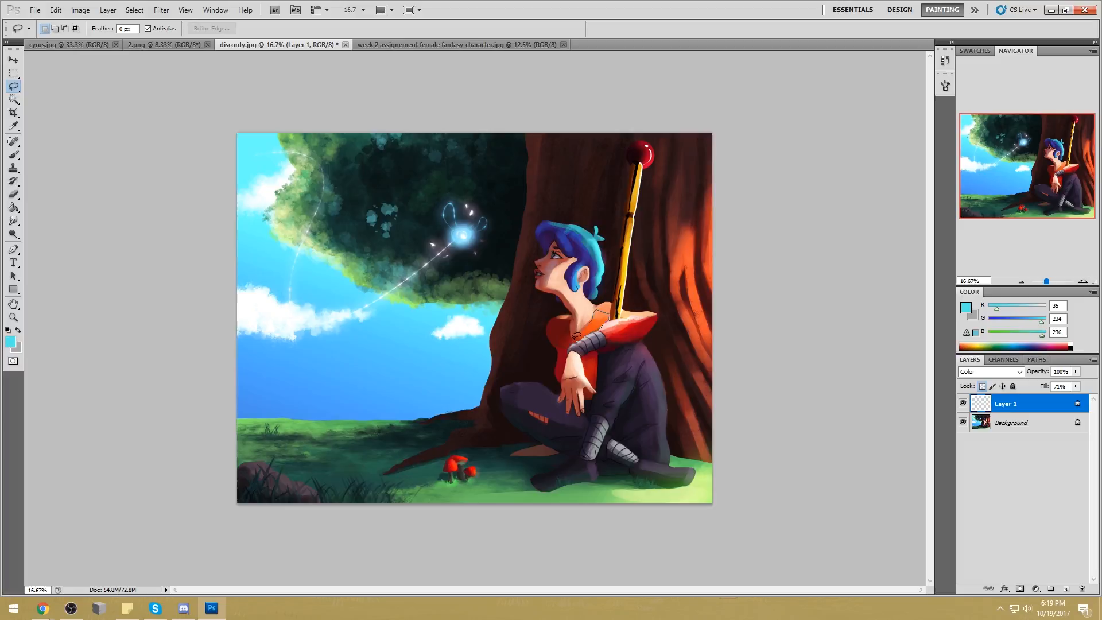
{"action": "left_click_drag", "start_coordinate": [629, 283], "coordinate": [600, 310]}
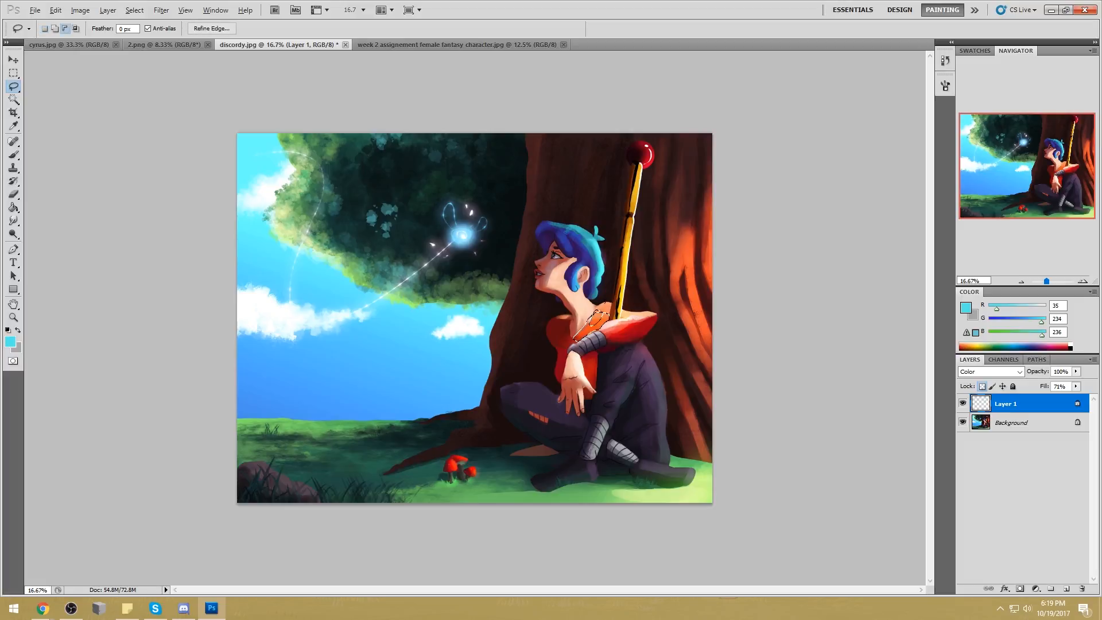
{"action": "key", "text": "alt"}
{"action": "key", "text": "alt"}
{"action": "key", "text": "shift+alt"}
{"action": "left_click_drag", "start_coordinate": [607, 303], "coordinate": [600, 322]}
{"action": "key", "text": "shift+alt"}
{"action": "key", "text": "b"}
{"action": "left_click", "coordinate": [575, 332], "text": "alt"}
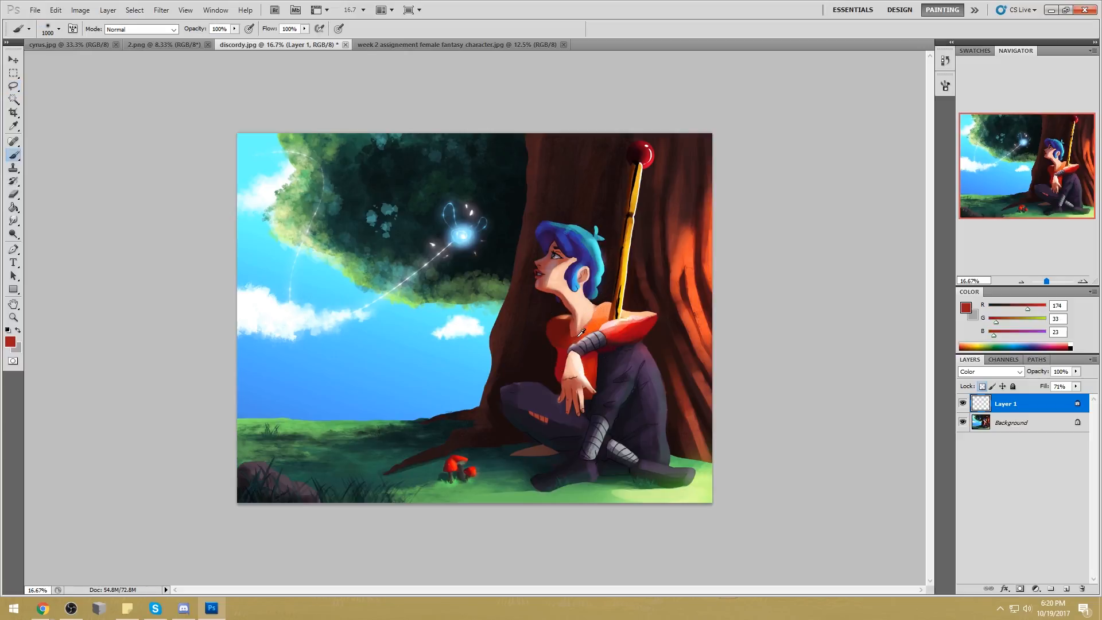
Merge Layer 1 into the Background and shade the selected shirt collar with the dark red in Normal brush mode
{"action": "left_click", "coordinate": [146, 28]}
{"action": "left_click", "coordinate": [140, 39]}
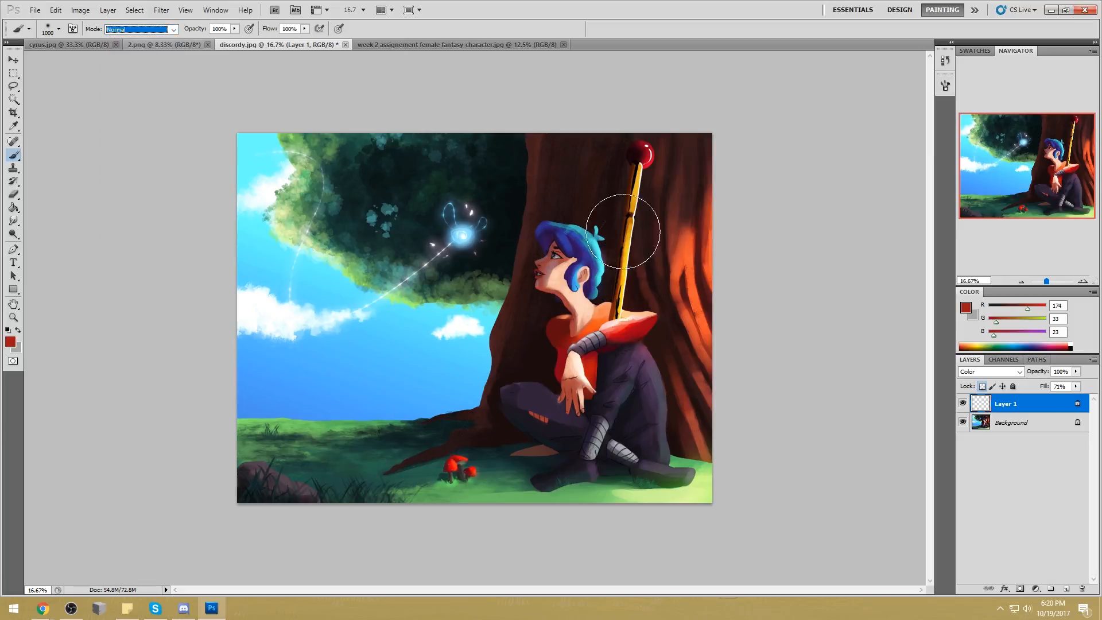
{"action": "right_click", "coordinate": [1033, 404]}
{"action": "left_click", "coordinate": [1052, 367]}
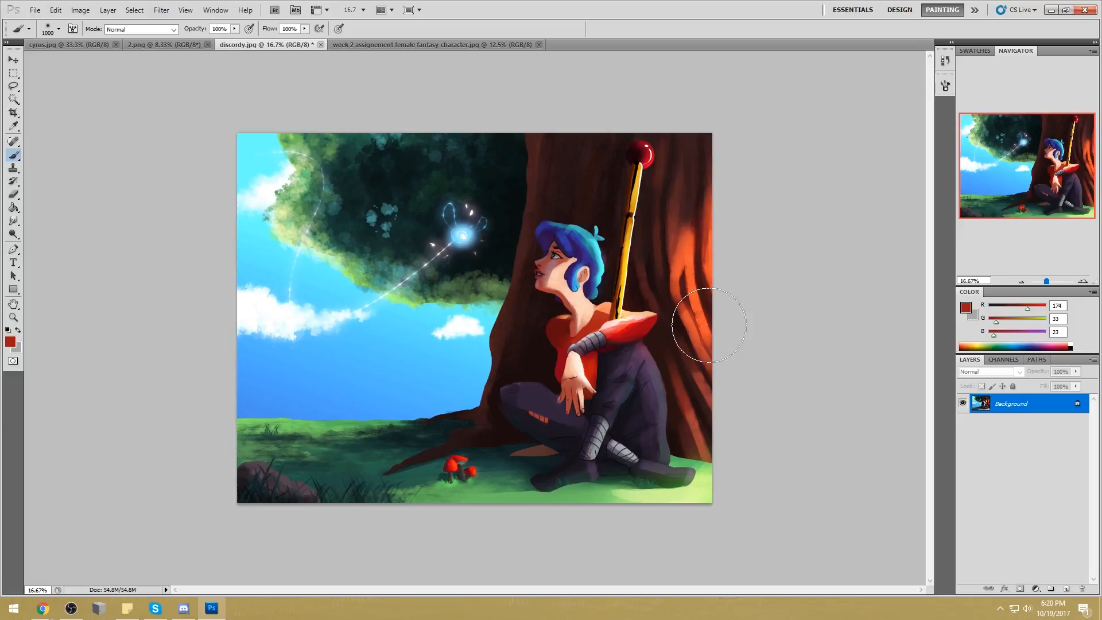
Lasso the neck area above the shirt collar and repaint its shading with sampled skin tones, ending on 194, 93, 79
{"action": "key", "text": "l"}
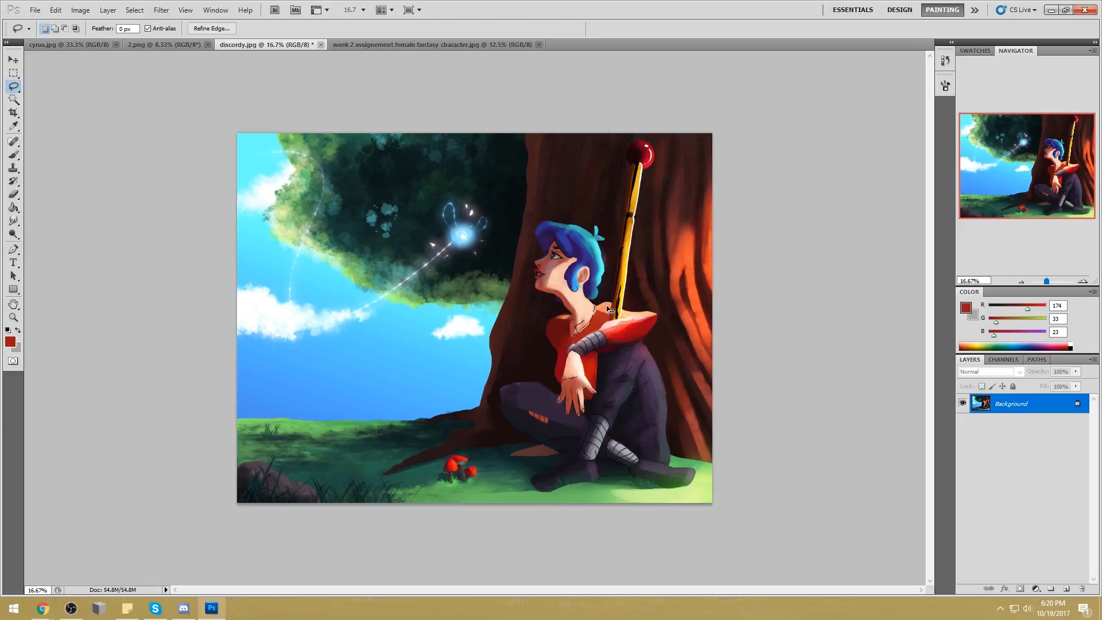
{"action": "key", "text": "b"}
{"action": "left_click", "coordinate": [600, 309], "text": "alt"}
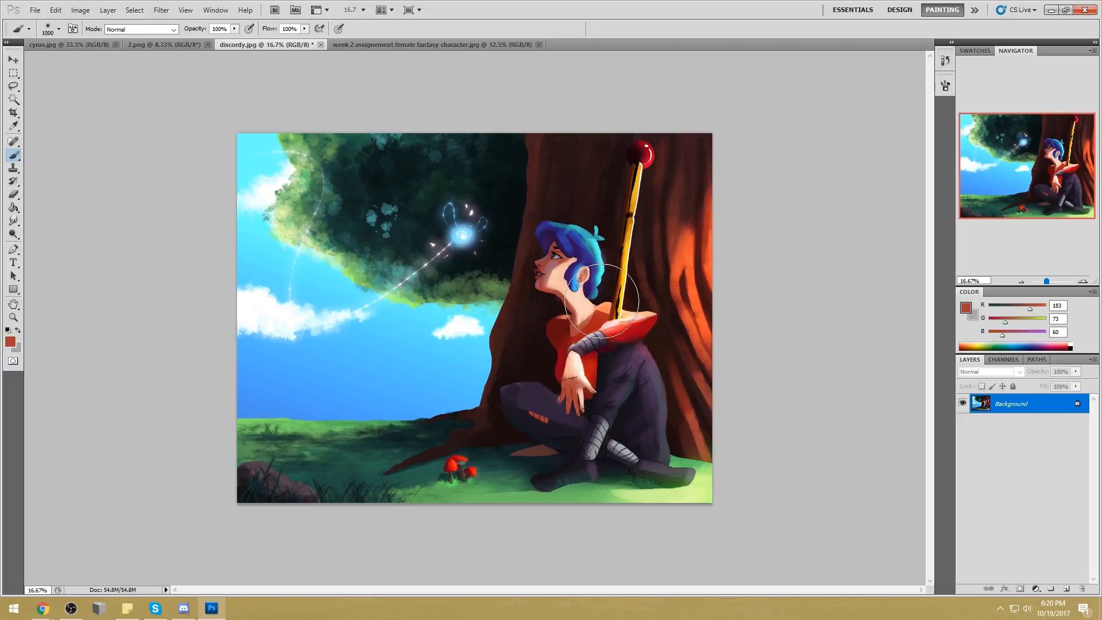
{"action": "left_click", "coordinate": [582, 304], "text": "alt"}
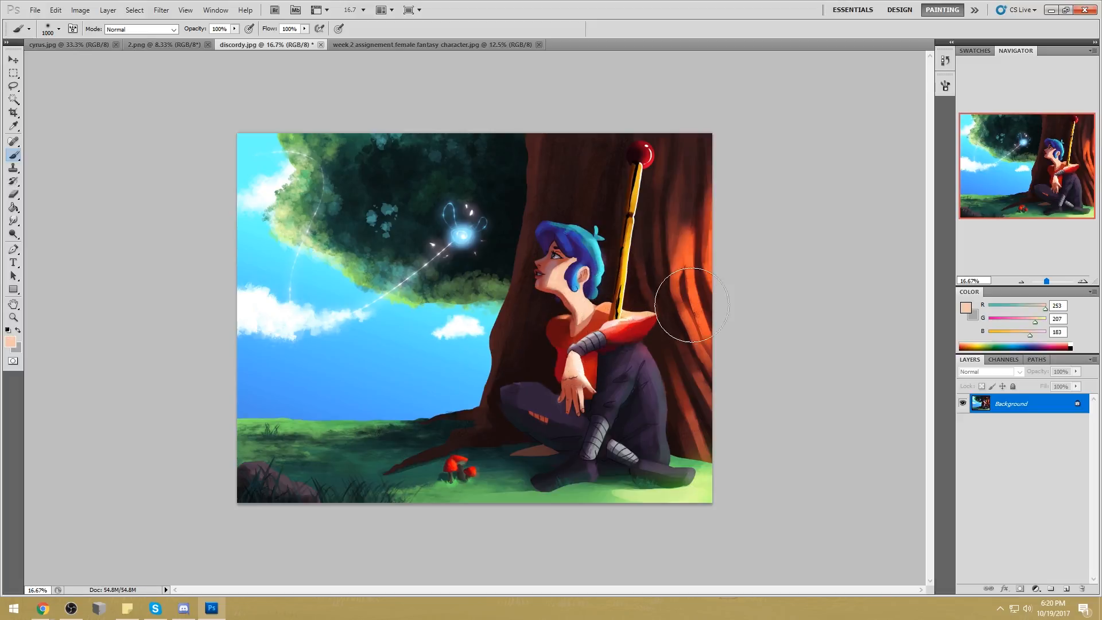
{"action": "left_click", "coordinate": [579, 327], "text": "alt"}
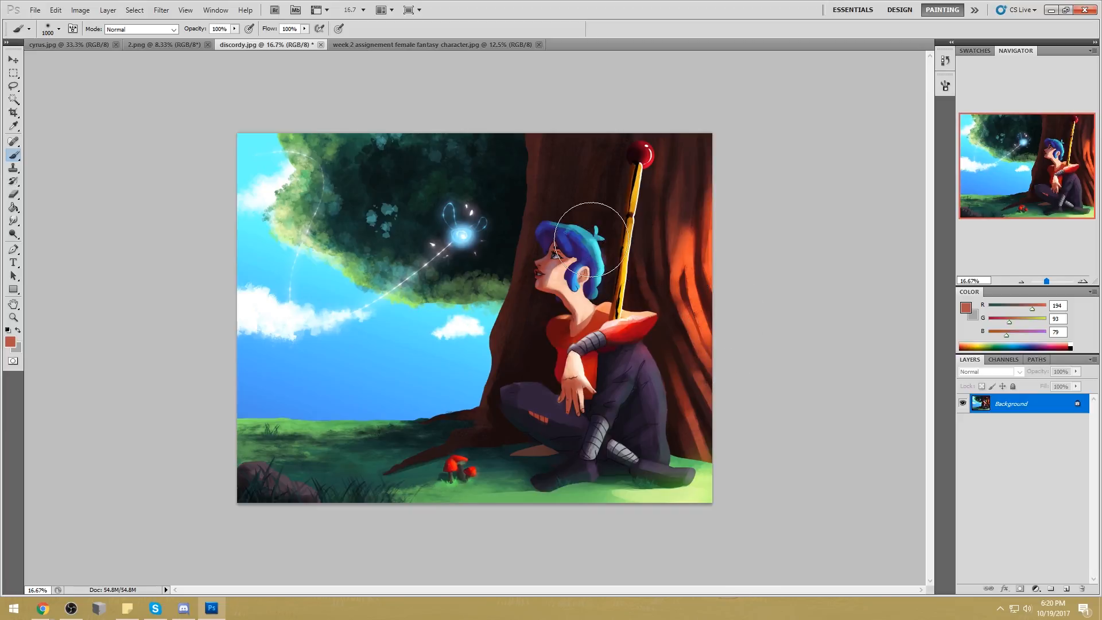
Lasso the cheek edge beside the blue hair, refine the selection, and shade it with skin tone 206, 118, 100
{"action": "key", "text": "l"}
{"action": "left_click", "coordinate": [576, 285]}
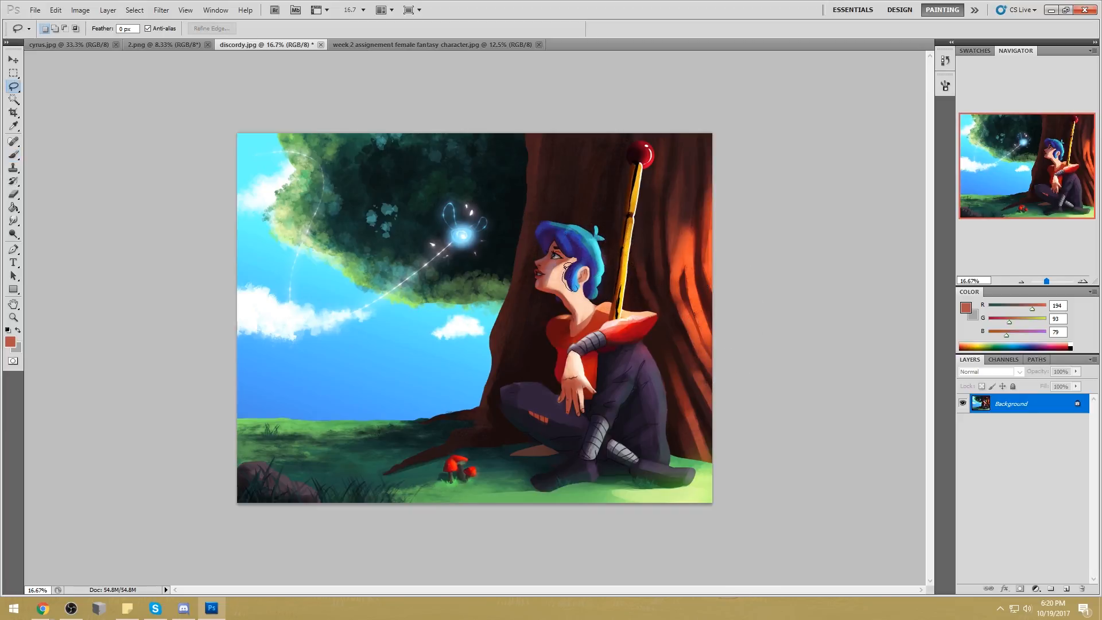
{"action": "left_click_drag", "start_coordinate": [572, 282], "coordinate": [574, 276]}
{"action": "key", "text": "alt"}
{"action": "left_click", "coordinate": [14, 99]}
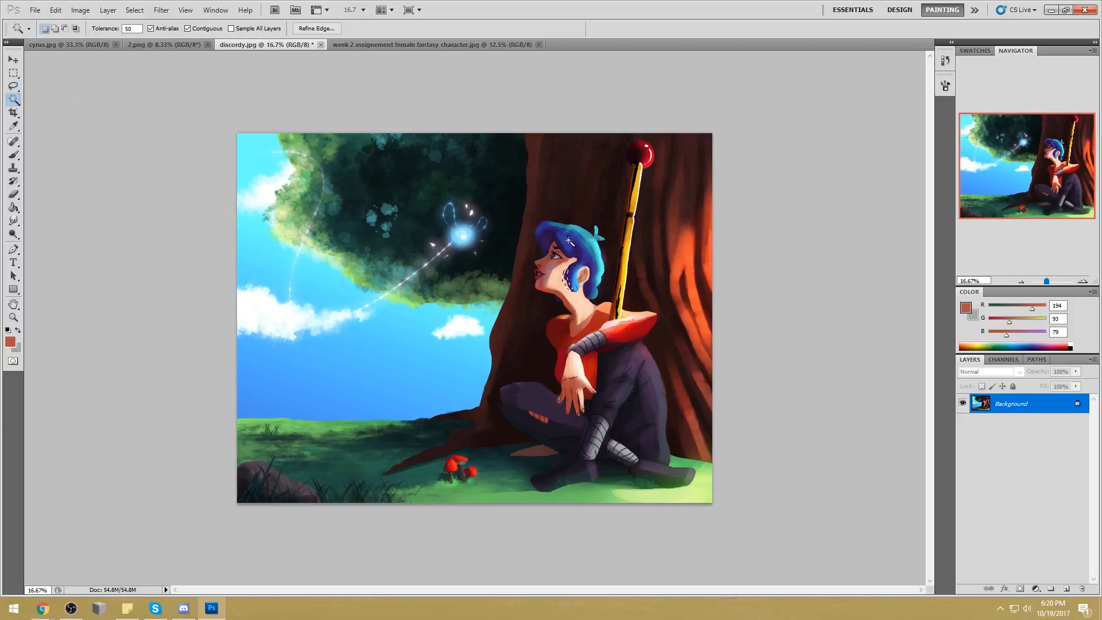
{"action": "key", "text": "b"}
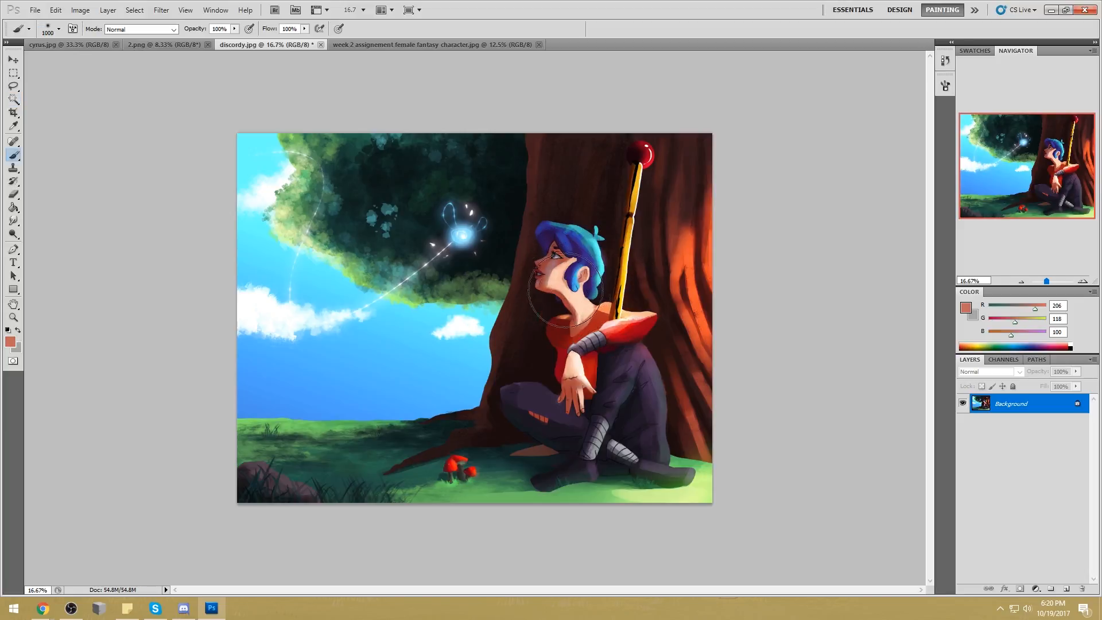
Lasso small skin areas beside the hair and below the ear, shading them with 206, 118, 100
{"action": "key", "text": "l"}
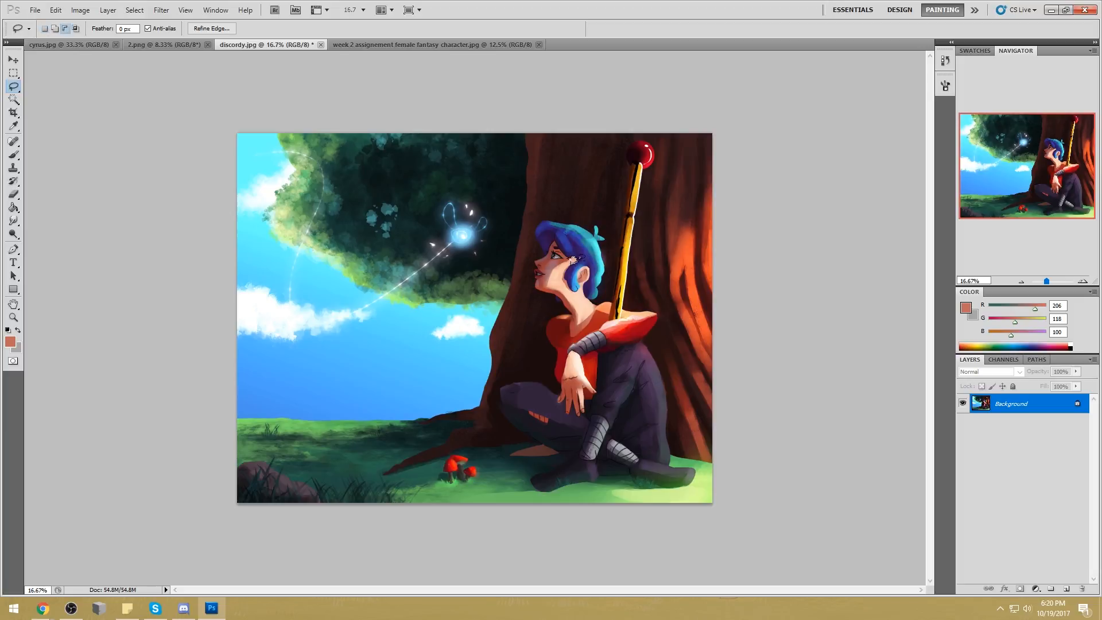
{"action": "key", "text": "b"}
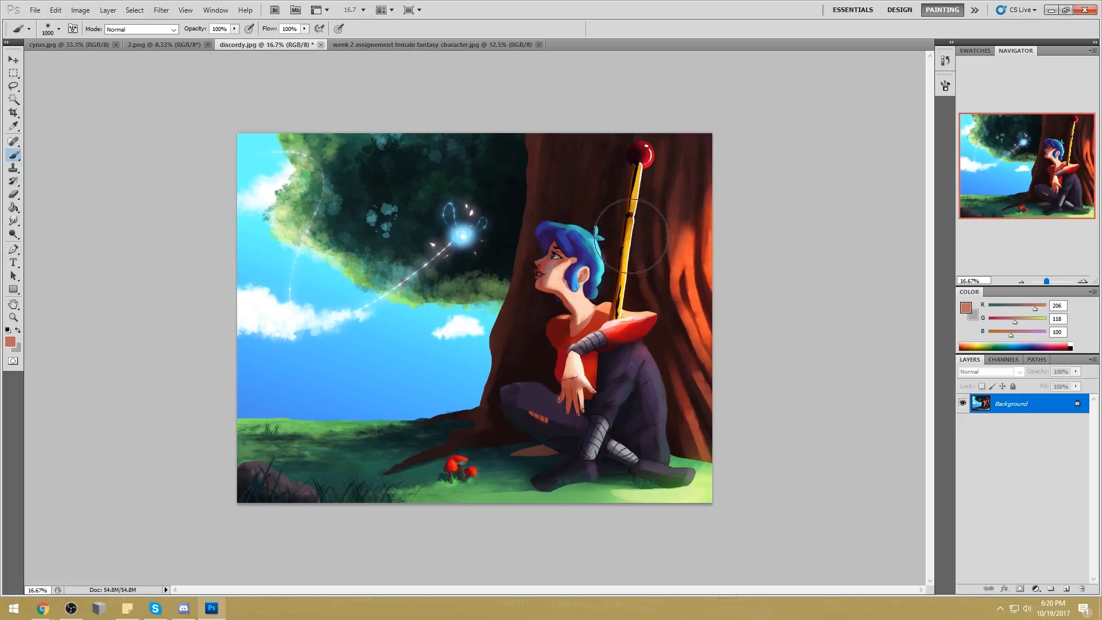
{"action": "key", "text": "l"}
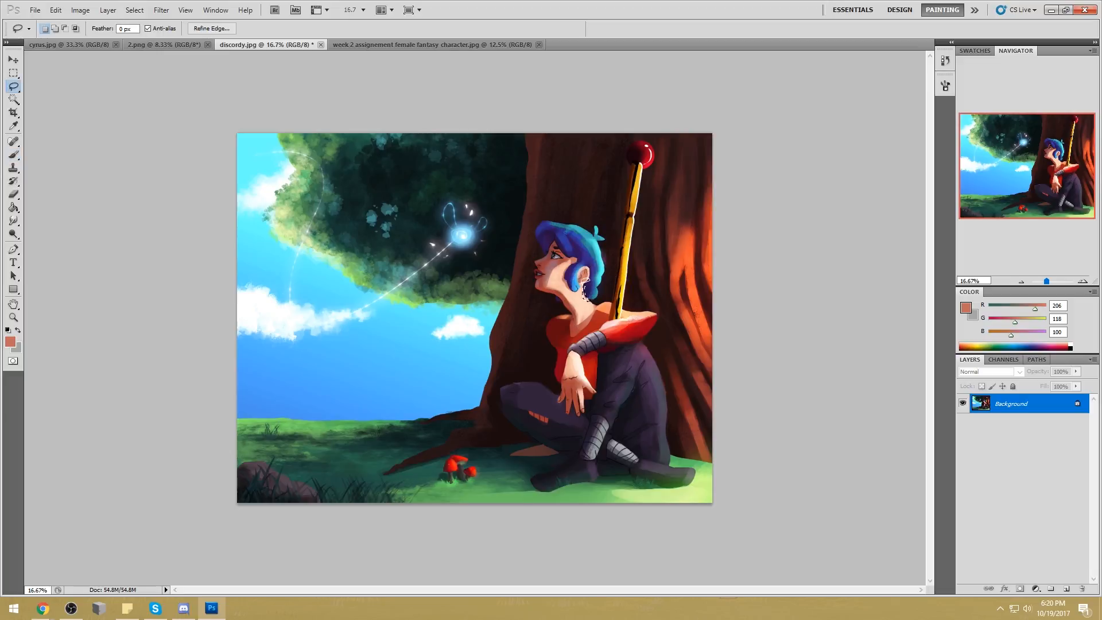
{"action": "key", "text": "b"}
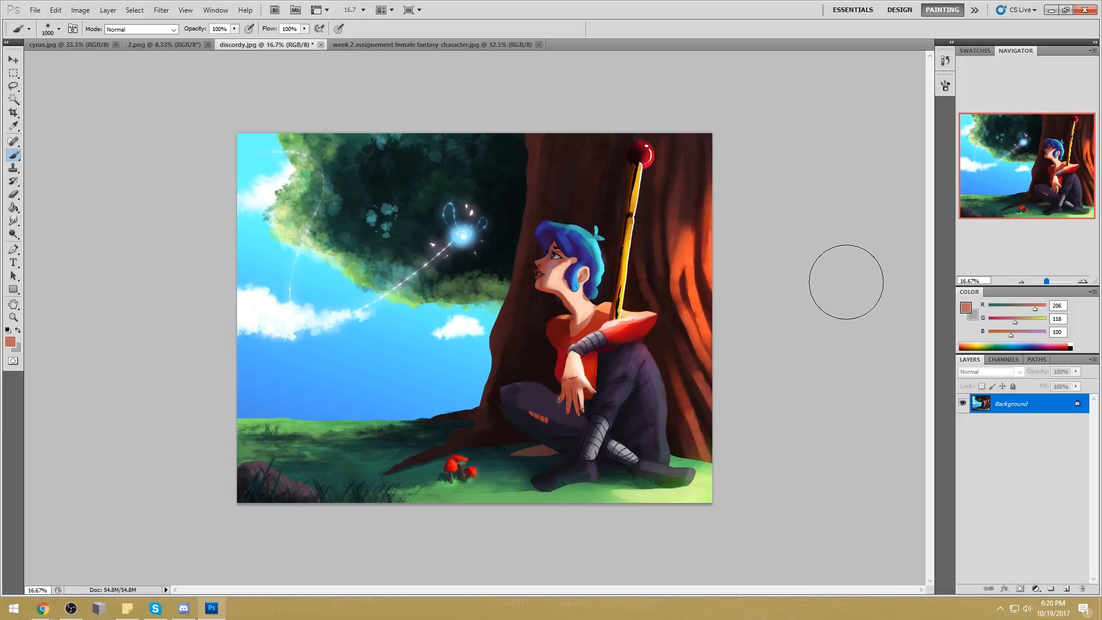
Sample golden yellow 244, 191, 35 and select the staff's yellow shaft with the Magic Wand at tolerance 50
{"action": "left_click", "coordinate": [640, 188], "text": "alt"}
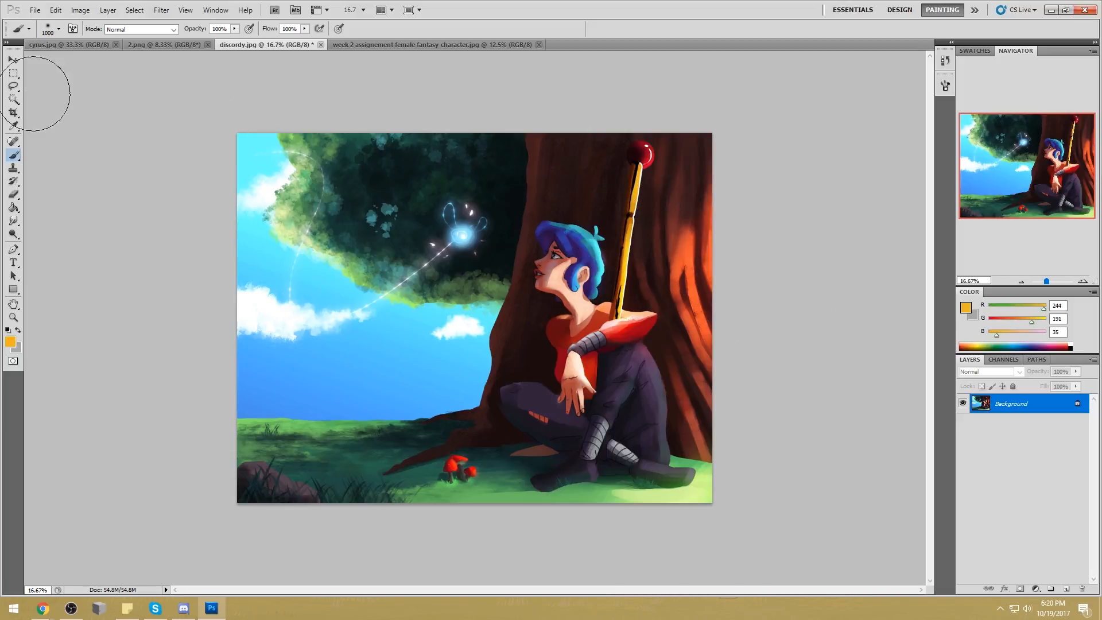
{"action": "key", "text": "w"}
{"action": "left_click", "coordinate": [636, 246], "text": "shift"}
{"action": "key", "text": "ctrl+alt+z"}
{"action": "left_click", "coordinate": [627, 247], "text": "shift"}
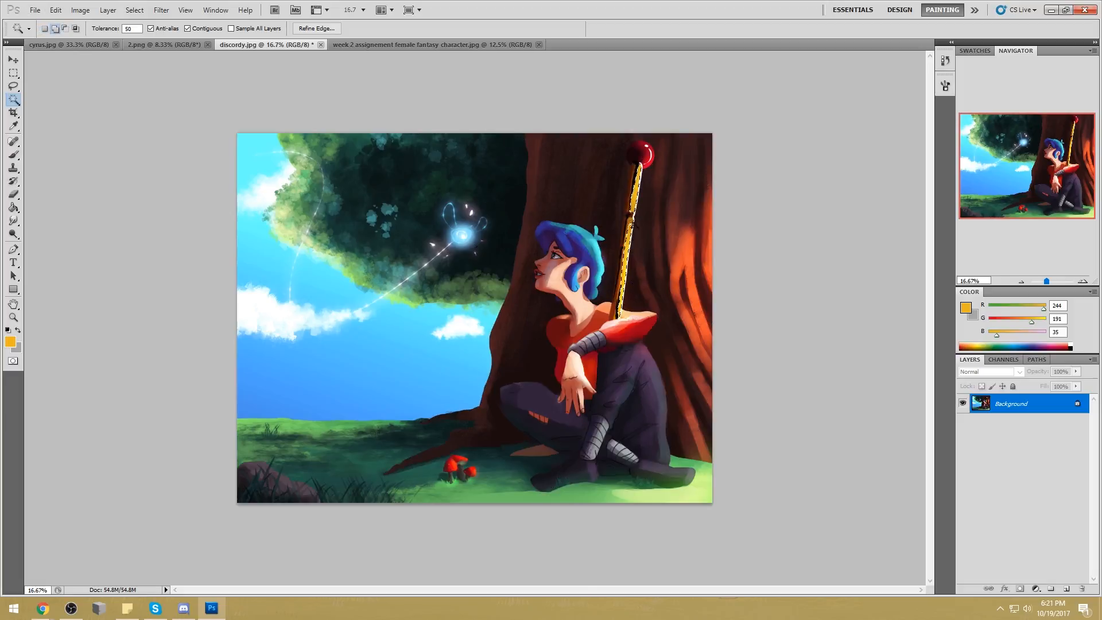
Brighten the selected staff shaft with the Dodge tool at brush size 900, range Highlights, exposure 30%
{"action": "key", "text": "ctrl+d"}
{"action": "left_click", "coordinate": [13, 235]}
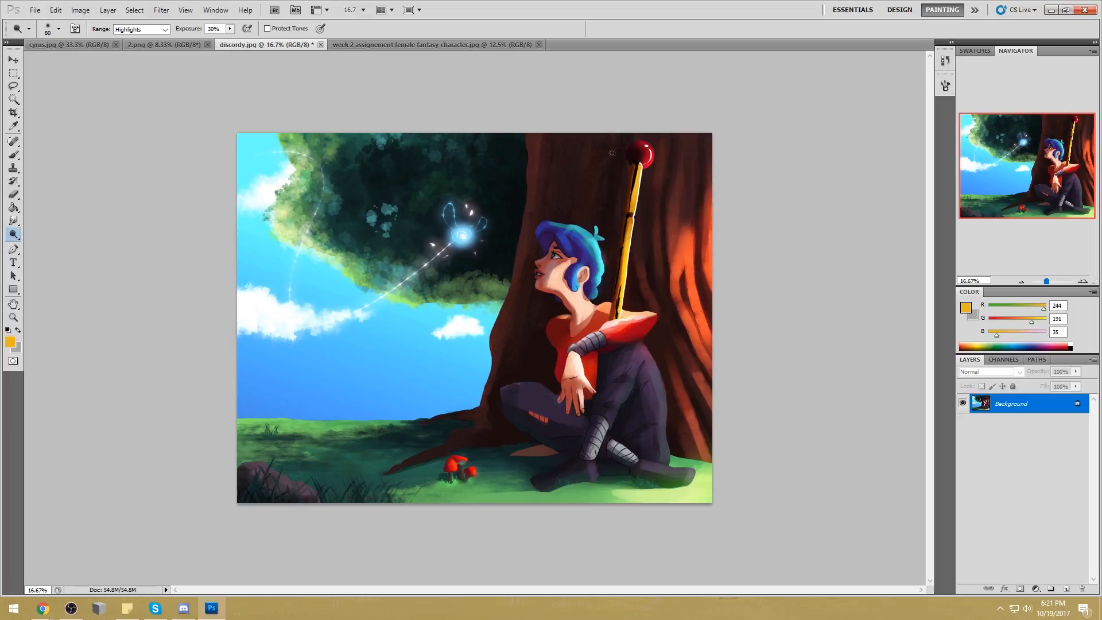
{"action": "key", "text": "bracketright"}
{"action": "key", "text": "bracketright"}
{"action": "key", "text": "bracketright"}
{"action": "key", "text": "bracketright"}
{"action": "key", "text": "bracketright"}
{"action": "key", "text": "bracketright"}
{"action": "key", "text": "bracketright"}
{"action": "key", "text": "bracketright"}
{"action": "key", "text": "bracketright"}
{"action": "key", "text": "bracketright"}
{"action": "key", "text": "bracketright"}
{"action": "key", "text": "bracketright"}
{"action": "key", "text": "bracketright"}
{"action": "mouse_move", "coordinate": [634, 160]}
{"action": "left_mouse_down"}
{"action": "mouse_move", "coordinate": [623, 273]}
{"action": "mouse_move", "coordinate": [634, 218]}
{"action": "left_mouse_up"}
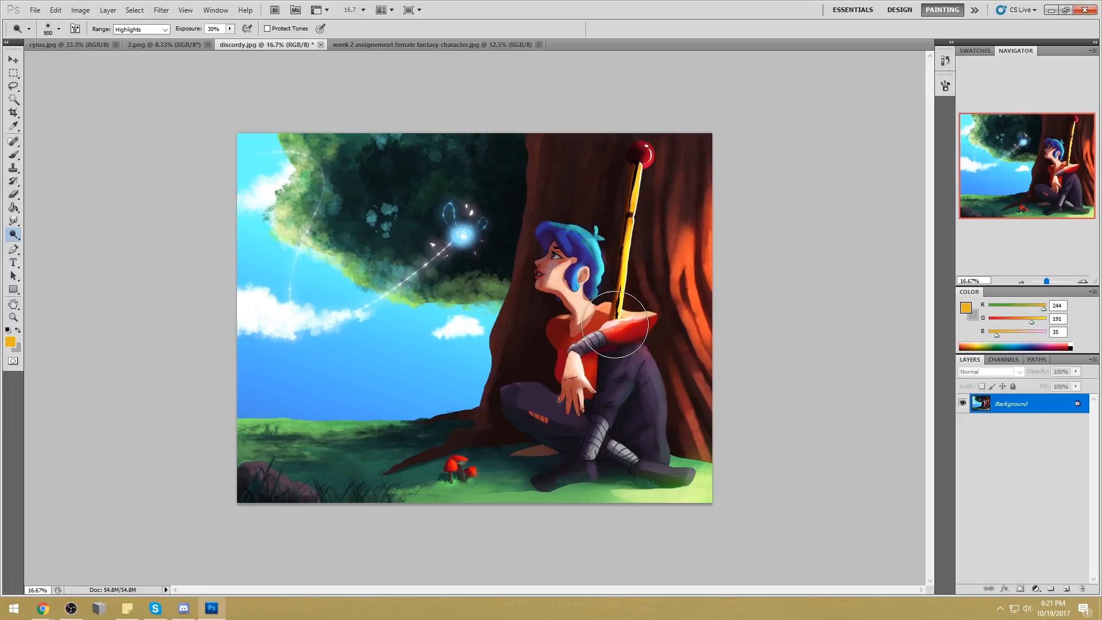
Choose cream 255, 250, 235 as the foreground colour and brush highlights onto the staff shaft
{"action": "left_click", "coordinate": [966, 308]}
{"action": "left_click_drag", "start_coordinate": [740, 138], "coordinate": [878, 106]}
{"action": "left_click", "coordinate": [825, 127]}
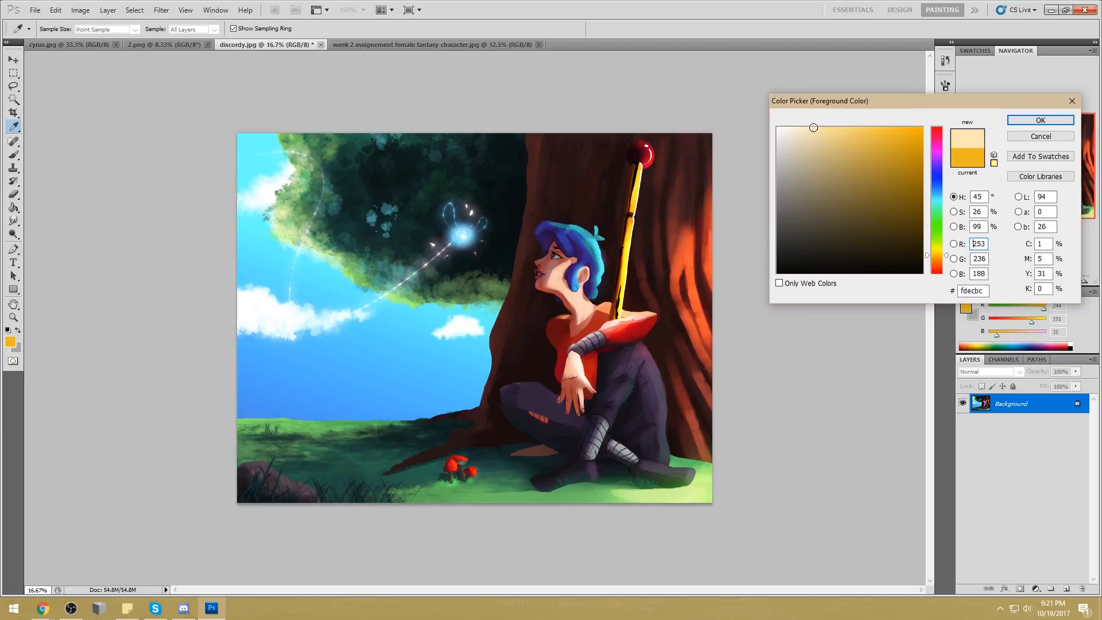
{"action": "left_click", "coordinate": [788, 126]}
{"action": "left_click", "coordinate": [1035, 120]}
{"action": "key", "text": "b"}
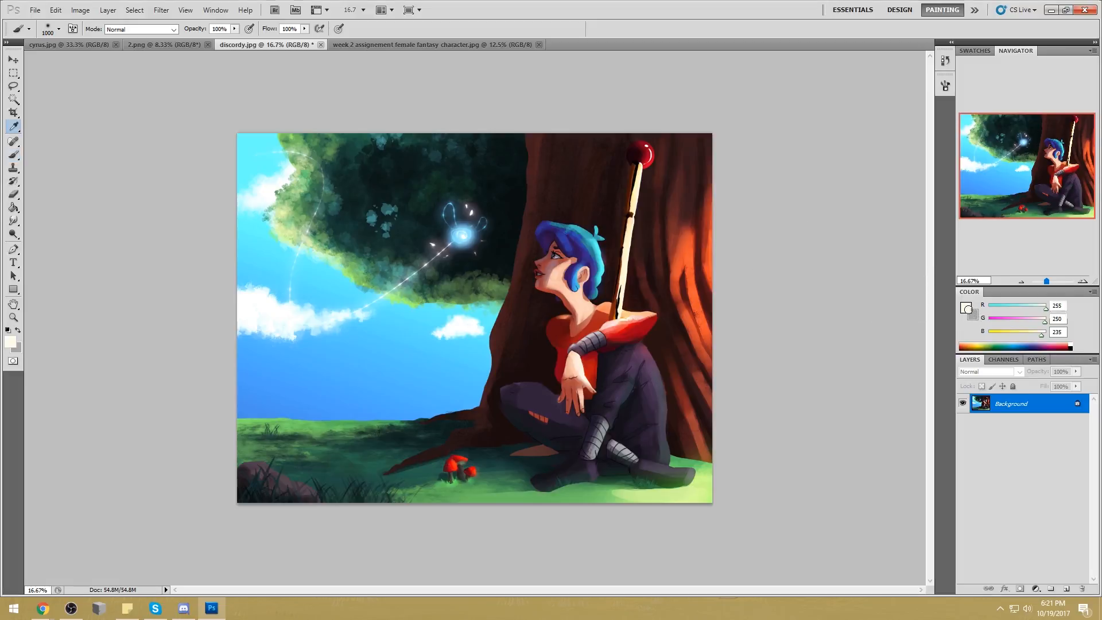
Vary the staff's highlights with brush colours 255, 240, 195 and 255, 244, 237
{"action": "left_click", "coordinate": [972, 309]}
{"action": "left_click", "coordinate": [811, 119]}
{"action": "left_click", "coordinate": [1043, 115]}
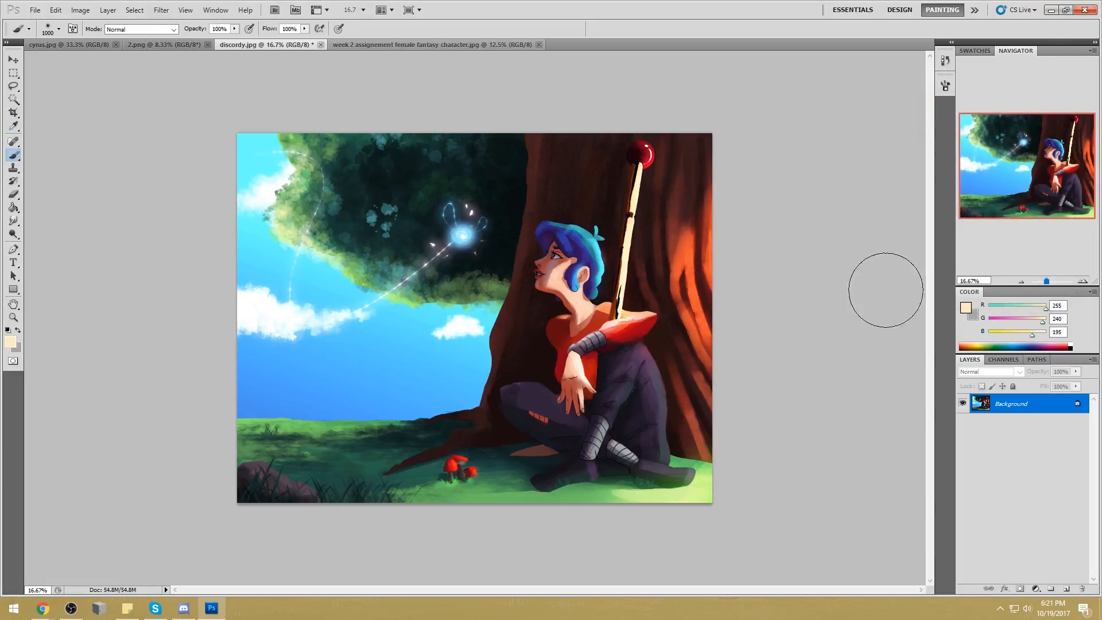
{"action": "left_click", "coordinate": [965, 308]}
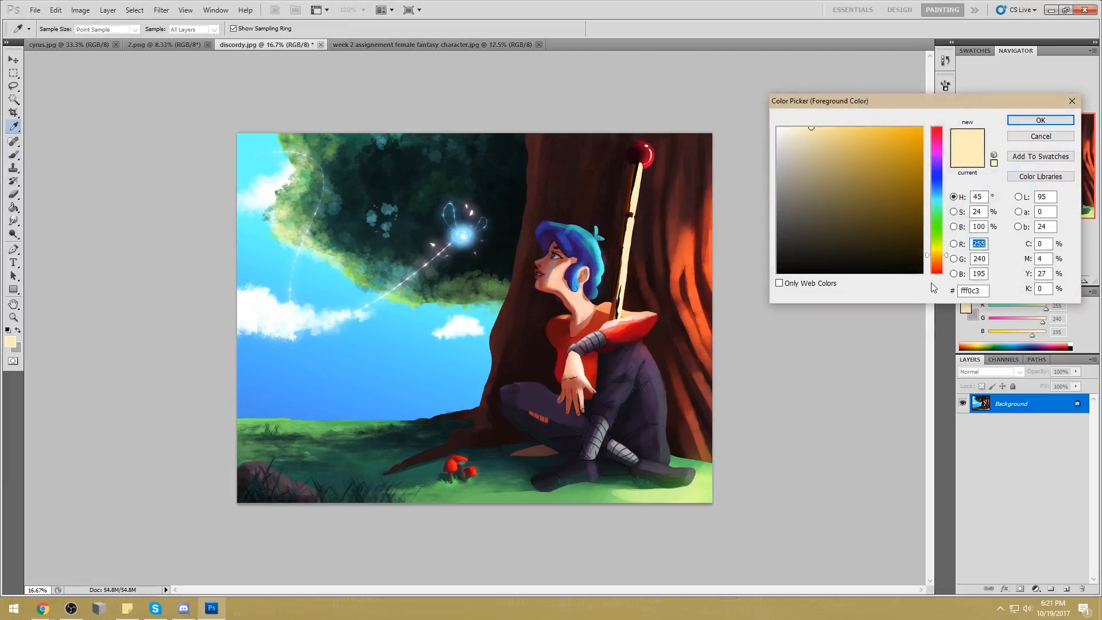
{"action": "left_click", "coordinate": [936, 264]}
{"action": "left_click", "coordinate": [790, 127]}
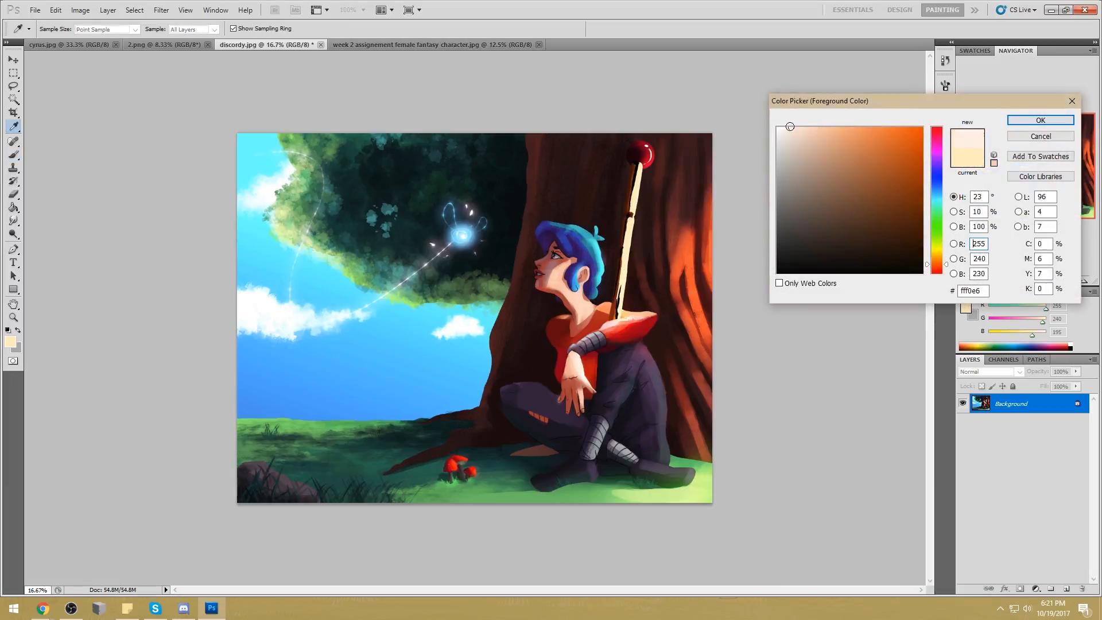
{"action": "left_click", "coordinate": [1039, 118]}
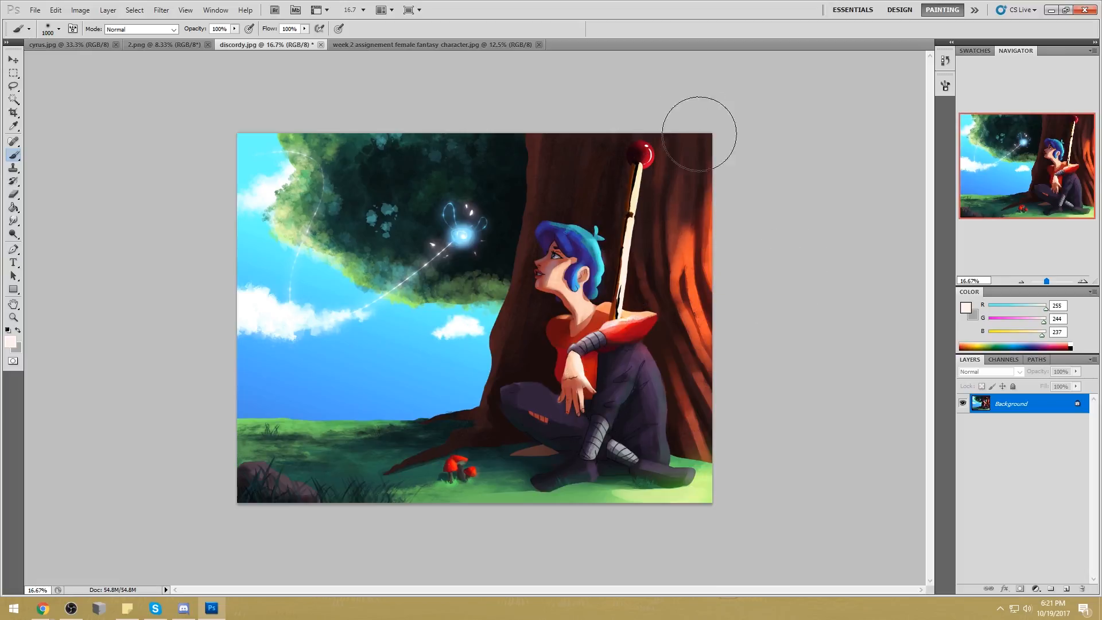
Paint the staff highlights with pale yellow 255, 249, 175, and deselect the shaft
{"action": "left_click", "coordinate": [964, 310]}
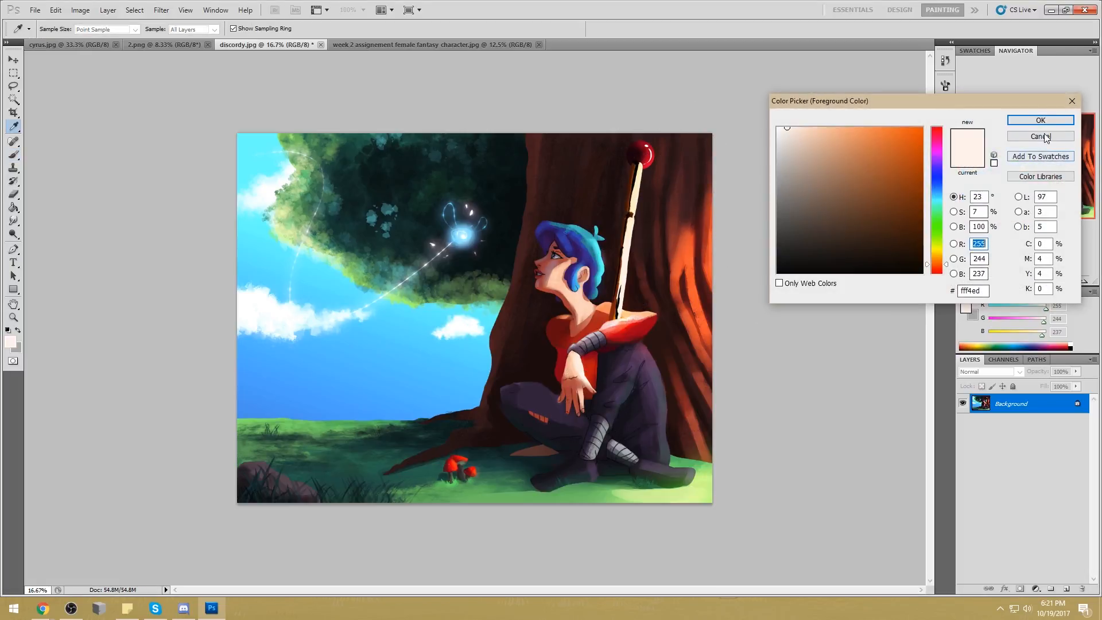
{"action": "key", "text": "Escape"}
{"action": "left_click", "coordinate": [1007, 332]}
{"action": "left_click", "coordinate": [966, 309]}
{"action": "left_click", "coordinate": [822, 127]}
{"action": "left_click", "coordinate": [1033, 121]}
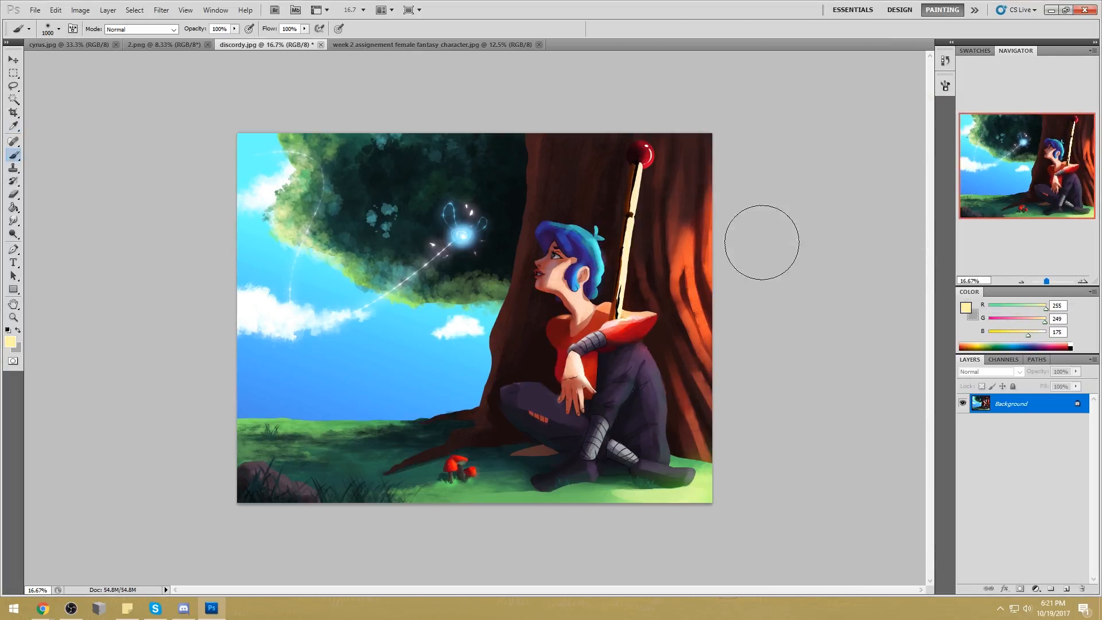
{"action": "mouse_move", "coordinate": [716, 230]}
{"action": "left_mouse_down"}
{"action": "mouse_move", "coordinate": [688, 172]}
{"action": "mouse_move", "coordinate": [694, 253]}
{"action": "mouse_move", "coordinate": [659, 258]}
{"action": "mouse_move", "coordinate": [646, 246]}
{"action": "left_mouse_up"}
{"action": "right_click", "coordinate": [628, 267]}
{"action": "left_click", "coordinate": [649, 271]}
Copy the whole repainted canvas, revert discordy.jpg to its opening state, and paste the copy in place as a new layer
{"action": "key", "text": "ctrl+a"}
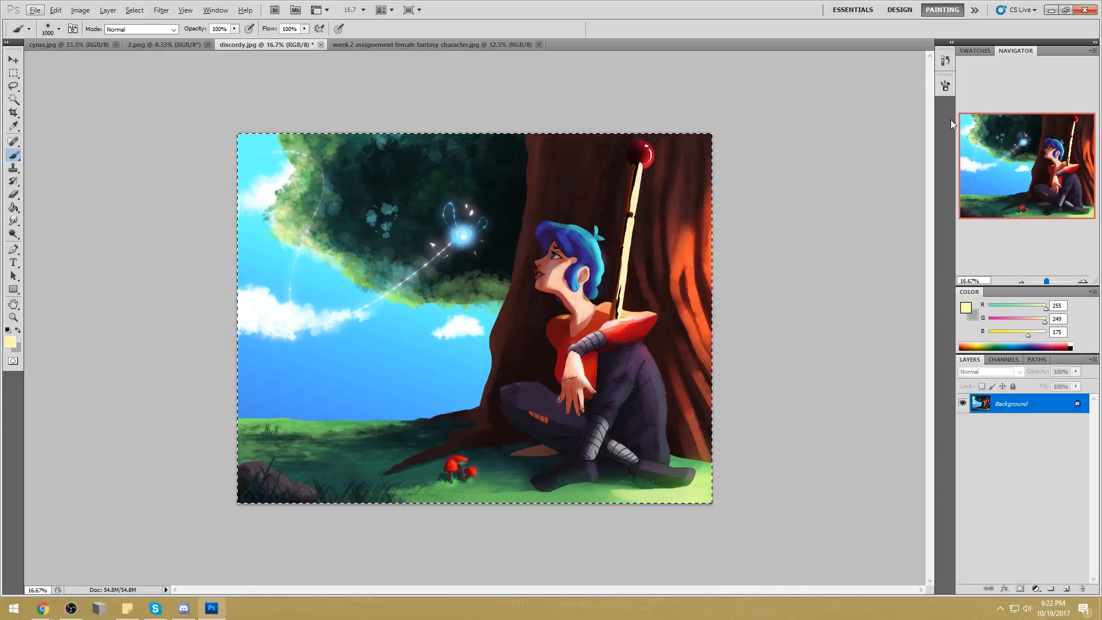
{"action": "left_click", "coordinate": [944, 61]}
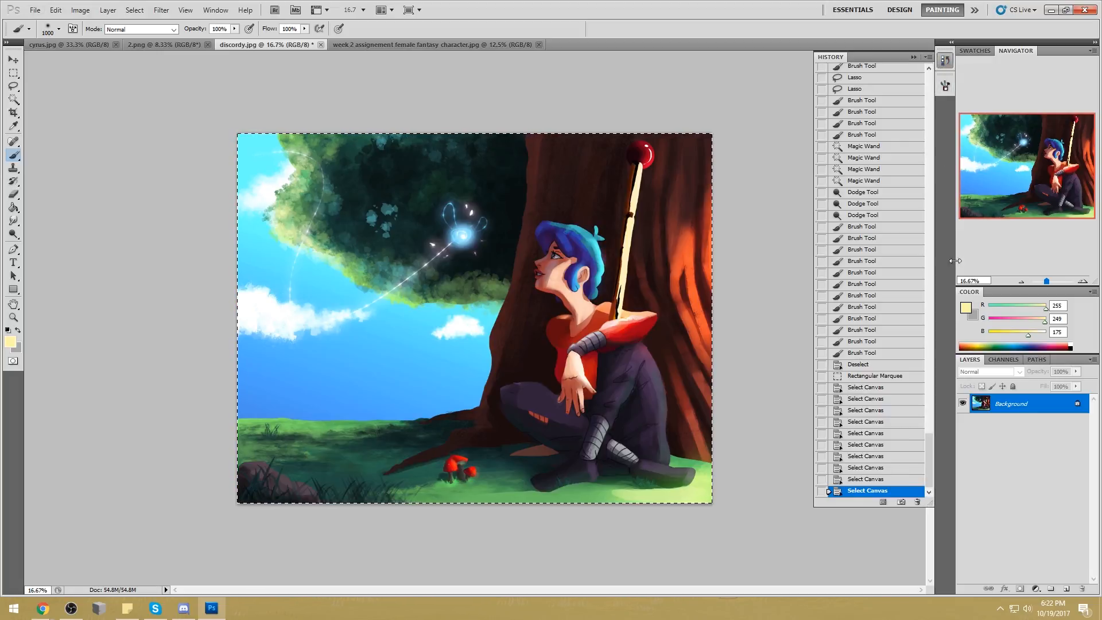
{"action": "left_click_drag", "start_coordinate": [931, 434], "coordinate": [909, 57]}
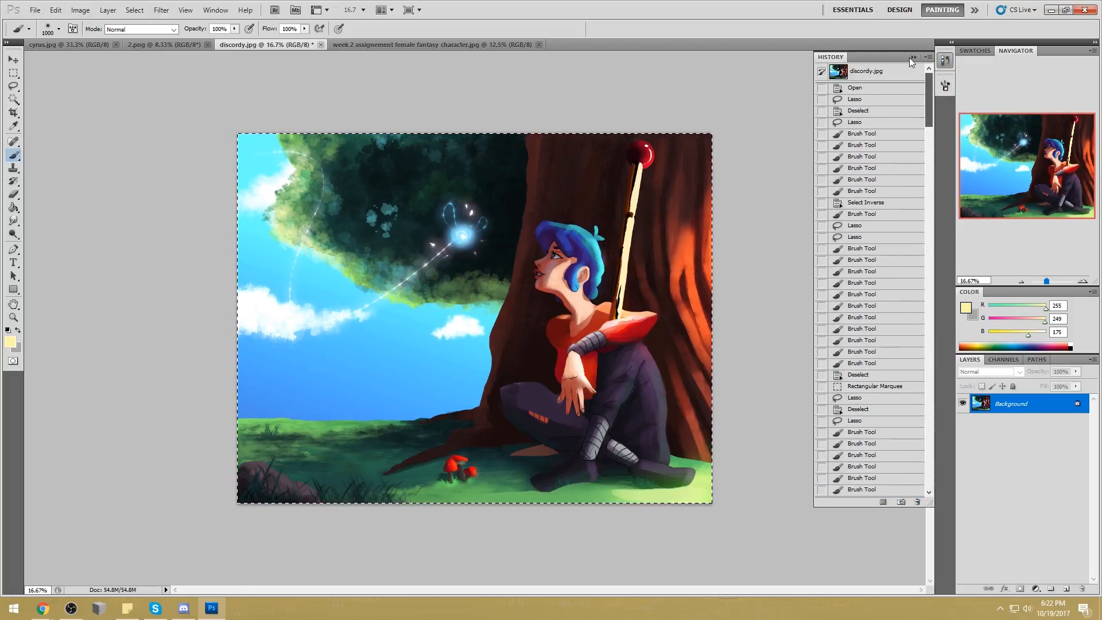
{"action": "left_click", "coordinate": [872, 73]}
{"action": "key", "text": "ctrl+shift+v"}
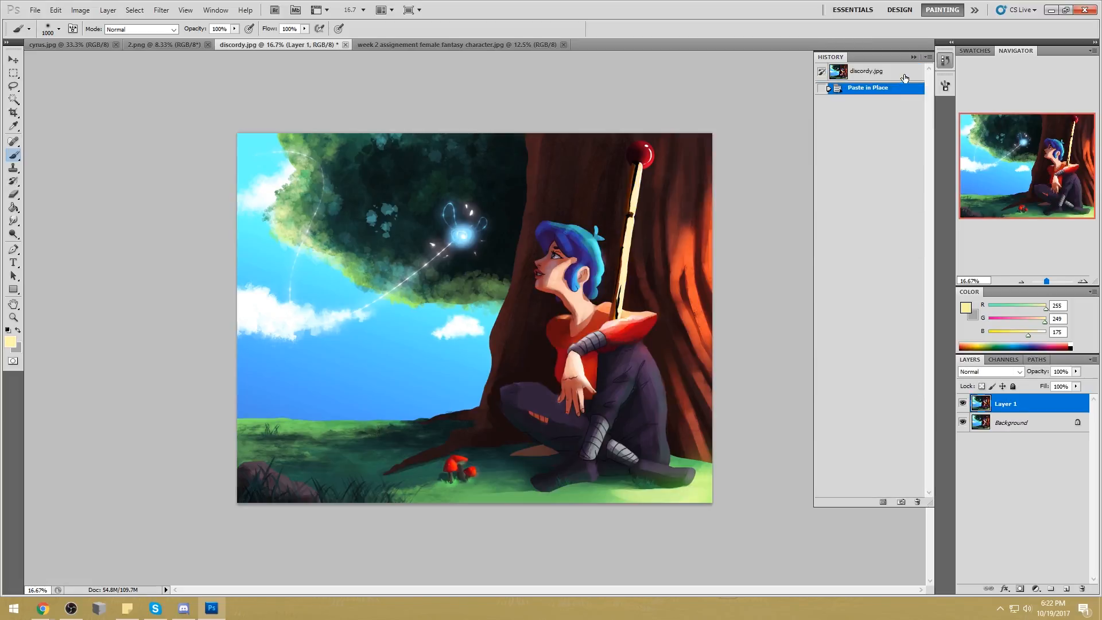
Compare the original painting with the repainted version by repeatedly hiding and showing Layer 1
{"action": "left_click", "coordinate": [912, 57]}
{"action": "left_click", "coordinate": [963, 404]}
{"action": "left_click", "coordinate": [962, 404]}
{"action": "left_click", "coordinate": [962, 405]}
{"action": "left_click", "coordinate": [962, 405]}
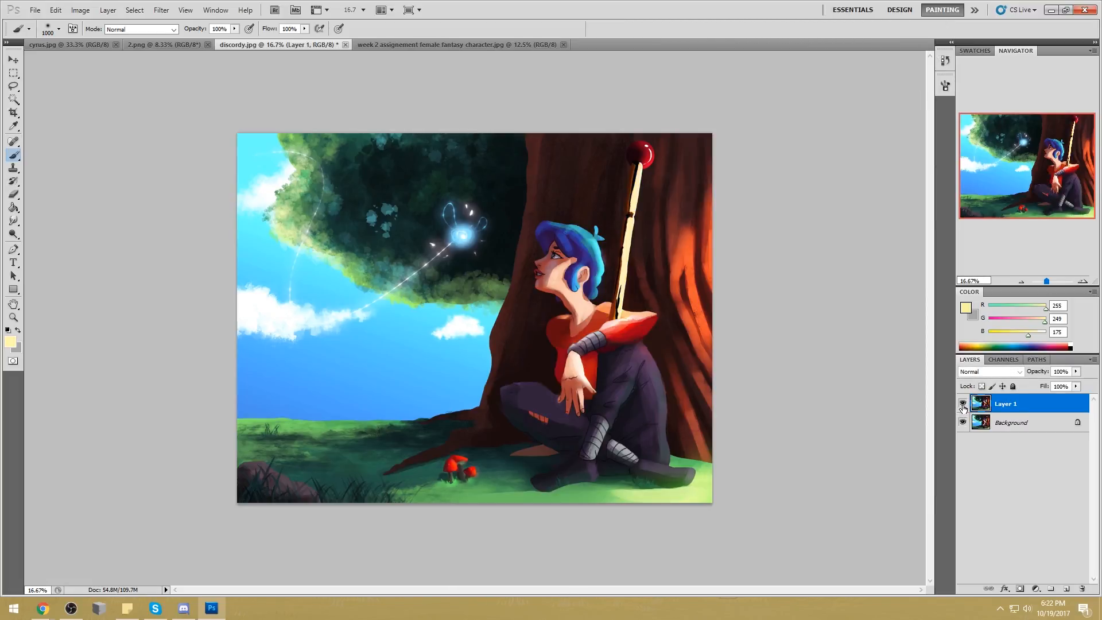
{"action": "left_click", "coordinate": [962, 405]}
{"action": "left_click", "coordinate": [963, 404]}
{"action": "left_click", "coordinate": [962, 405]}
{"action": "left_click", "coordinate": [963, 405]}
{"action": "left_click", "coordinate": [959, 405]}
{"action": "left_click", "coordinate": [959, 406]}
{"action": "left_click", "coordinate": [962, 405]}
{"action": "left_click", "coordinate": [962, 405]}
{"action": "left_click", "coordinate": [964, 406]}
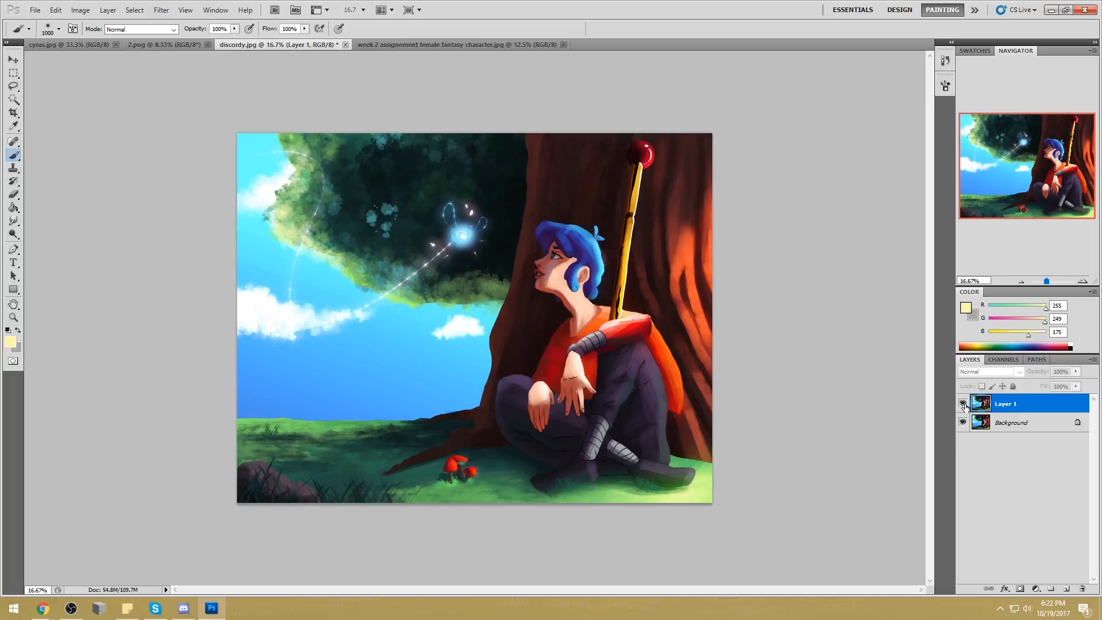
{"action": "left_click", "coordinate": [963, 405]}
{"action": "left_click", "coordinate": [963, 405]}
{"action": "left_click", "coordinate": [962, 405]}
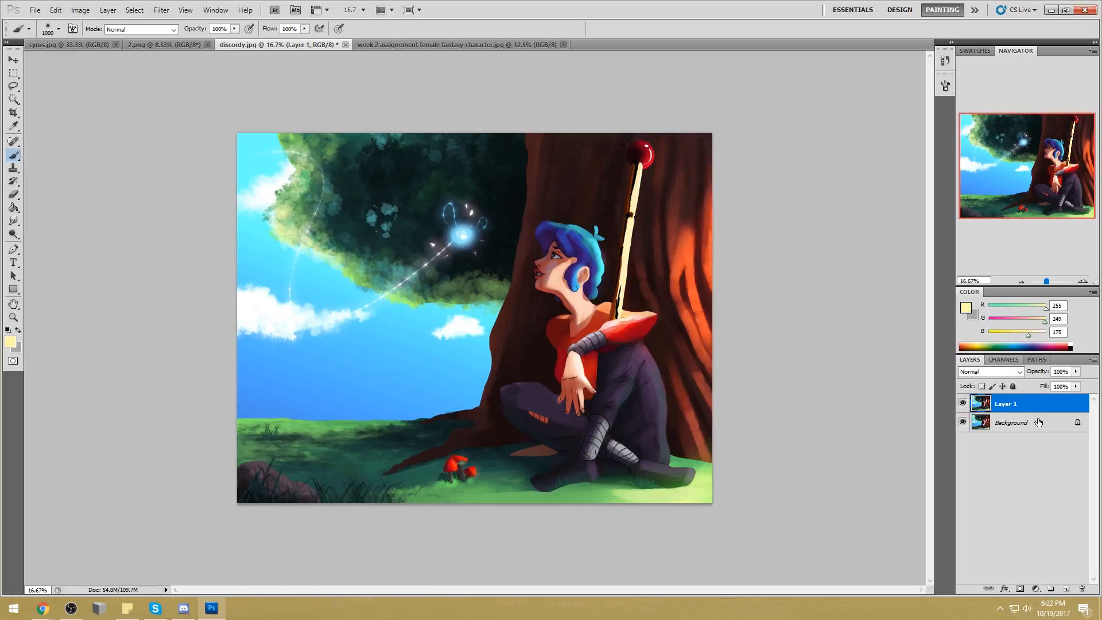
Merge Layer 1 into the Background, and close discordy.jpg with its changes saved
{"action": "right_click", "coordinate": [1010, 405]}
{"action": "left_click", "coordinate": [1055, 370]}
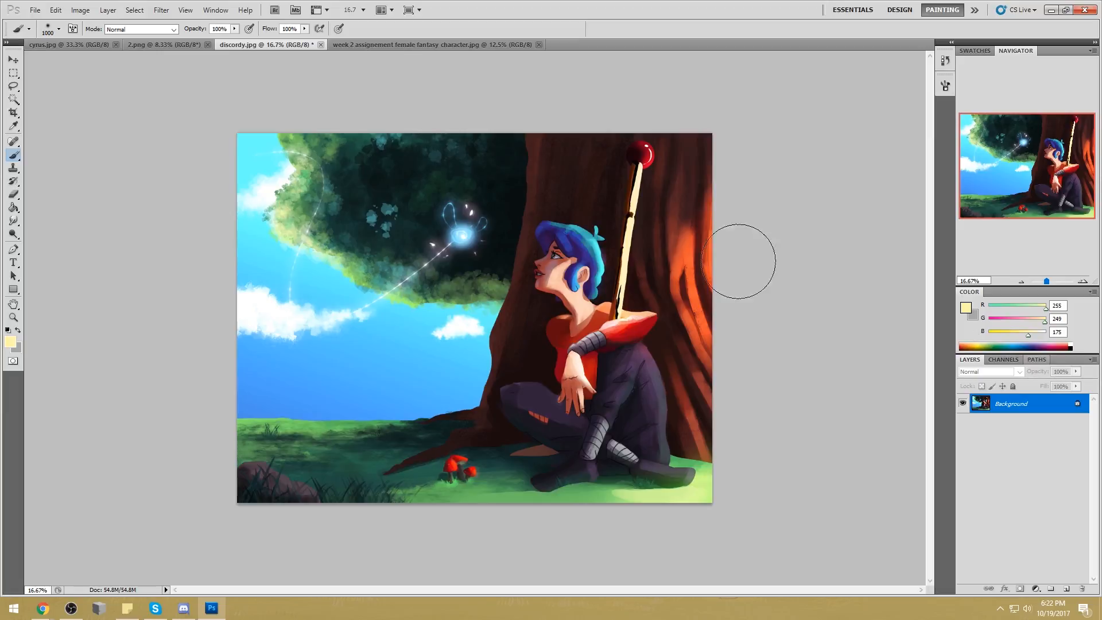
{"action": "left_click", "coordinate": [320, 45]}
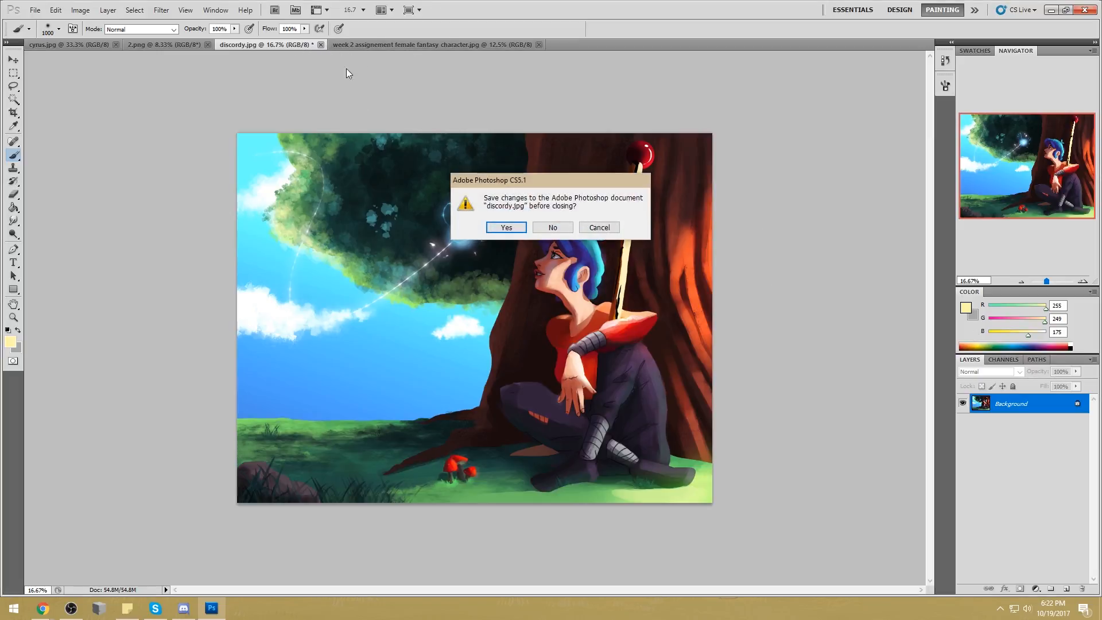
{"action": "left_click", "coordinate": [518, 231]}
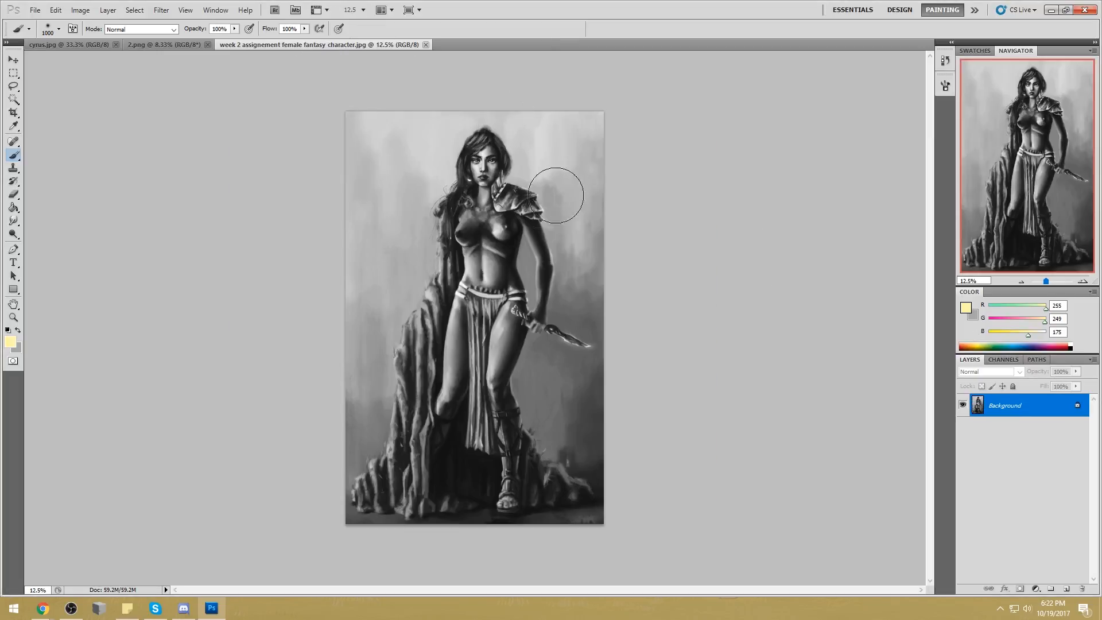
Start Liquify on the female fantasy character and warp the chest area with the Forward Warp brush at size 1095
{"action": "left_click", "coordinate": [159, 10]}
{"action": "left_click", "coordinate": [179, 77]}
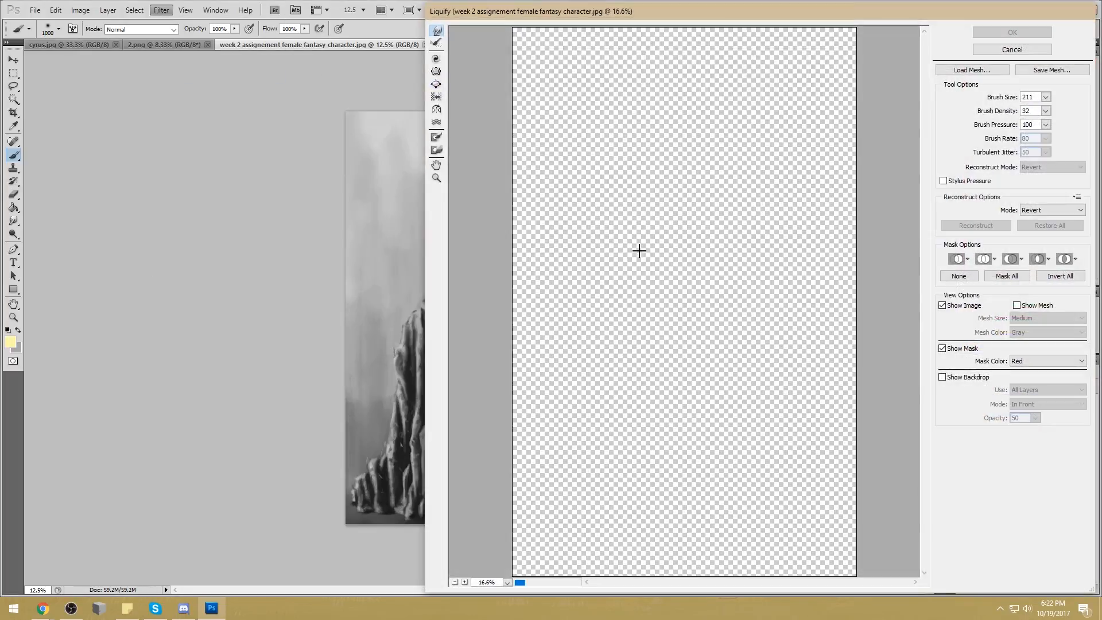
{"action": "left_click", "coordinate": [1046, 97]}
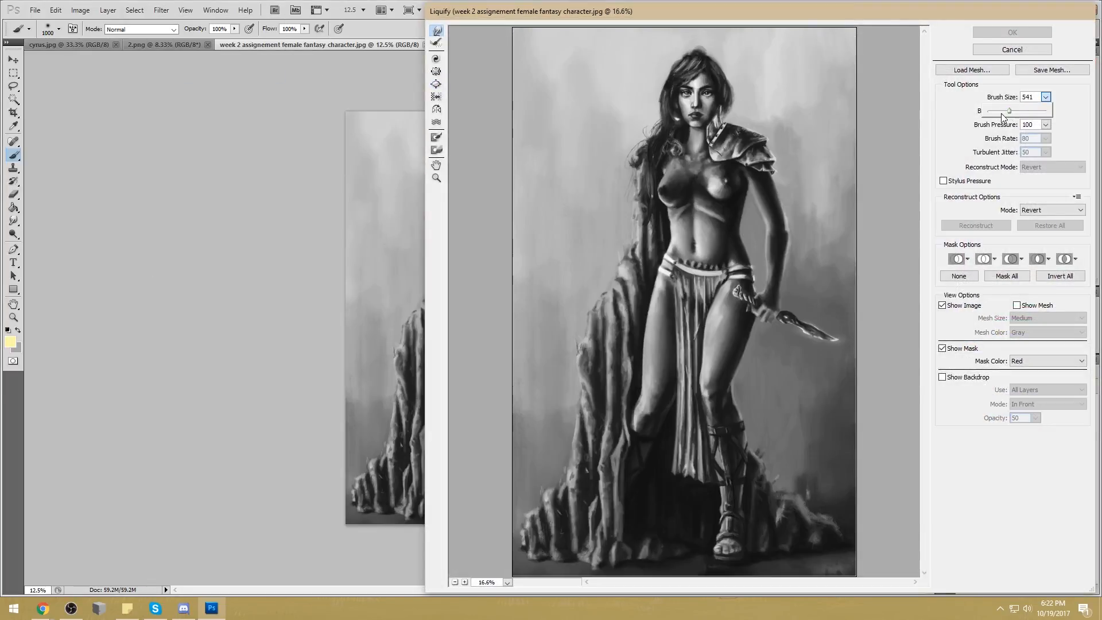
{"action": "left_click", "coordinate": [1025, 111]}
{"action": "left_click_drag", "start_coordinate": [714, 183], "coordinate": [721, 190]}
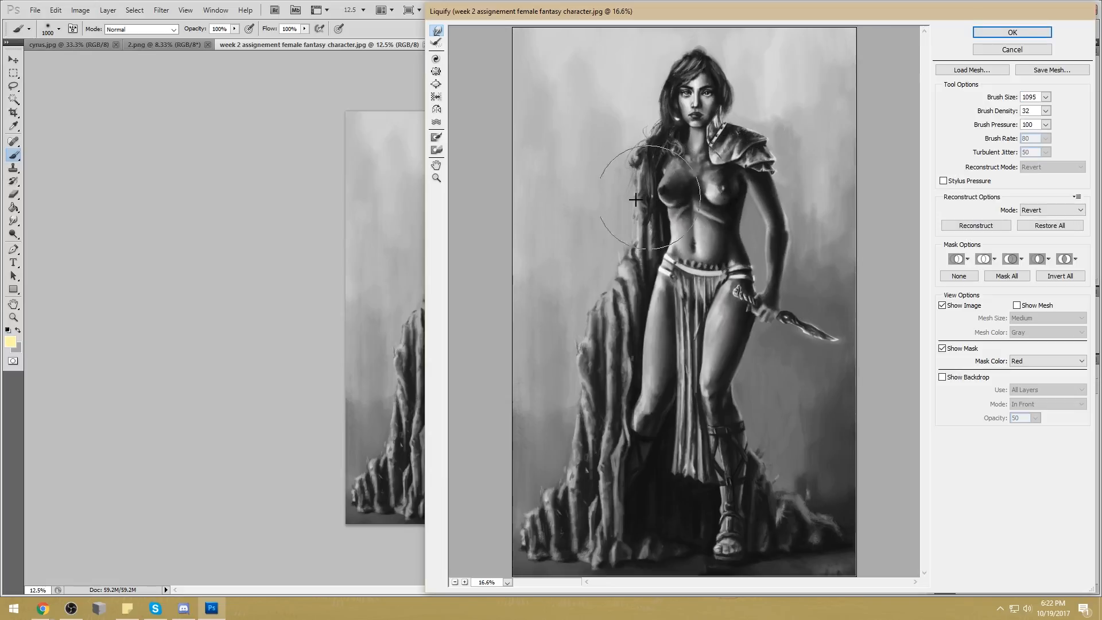
Reshape the chest contours in Liquify using a brush size of 466, and apply the distortion
{"action": "left_click", "coordinate": [1045, 97]}
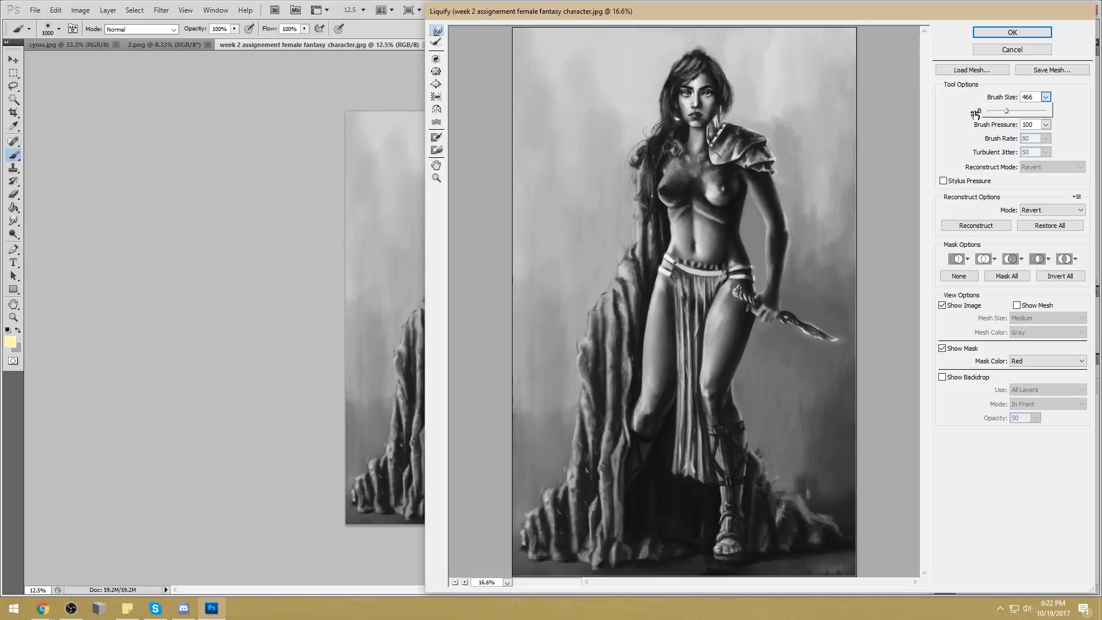
{"action": "left_click", "coordinate": [656, 177]}
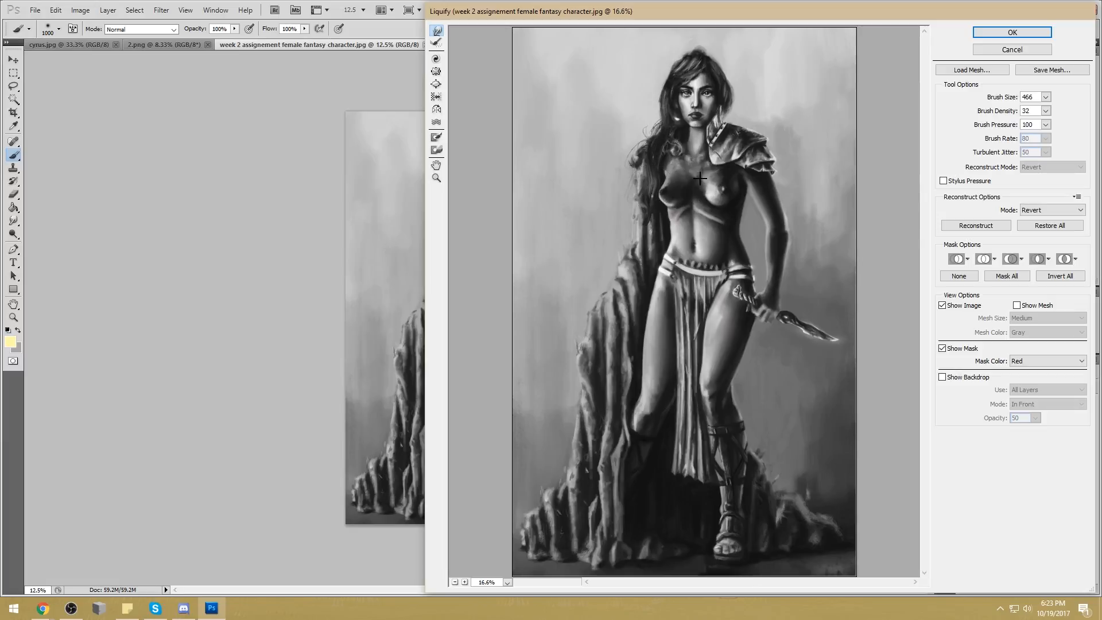
{"action": "left_click_drag", "start_coordinate": [726, 179], "coordinate": [721, 203]}
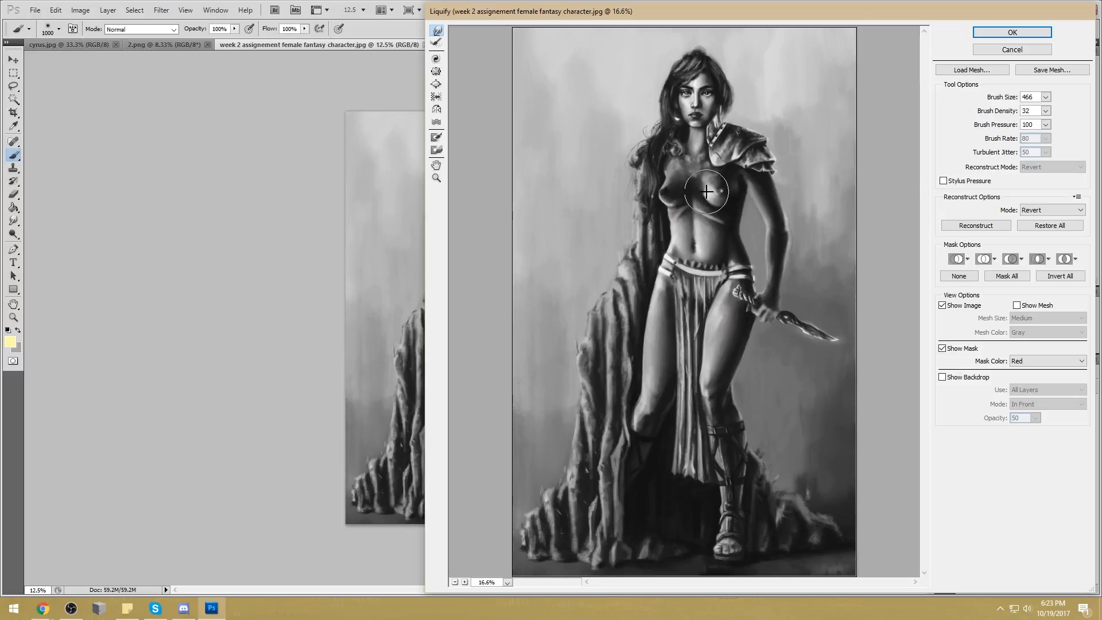
{"action": "mouse_move", "coordinate": [726, 200]}
{"action": "left_mouse_down"}
{"action": "mouse_move", "coordinate": [755, 200]}
{"action": "mouse_move", "coordinate": [756, 170]}
{"action": "mouse_move", "coordinate": [675, 198]}
{"action": "left_mouse_up"}
{"action": "left_click_drag", "start_coordinate": [694, 182], "coordinate": [744, 173]}
{"action": "mouse_move", "coordinate": [685, 196]}
{"action": "left_mouse_down"}
{"action": "mouse_move", "coordinate": [668, 162]}
{"action": "mouse_move", "coordinate": [659, 188]}
{"action": "mouse_move", "coordinate": [665, 155]}
{"action": "left_mouse_up"}
{"action": "mouse_move", "coordinate": [652, 194]}
{"action": "left_mouse_down"}
{"action": "mouse_move", "coordinate": [694, 184]}
{"action": "mouse_move", "coordinate": [764, 195]}
{"action": "mouse_move", "coordinate": [656, 188]}
{"action": "mouse_move", "coordinate": [659, 162]}
{"action": "mouse_move", "coordinate": [665, 259]}
{"action": "mouse_move", "coordinate": [666, 167]}
{"action": "left_mouse_up"}
{"action": "mouse_move", "coordinate": [726, 189]}
{"action": "left_mouse_down"}
{"action": "mouse_move", "coordinate": [723, 210]}
{"action": "mouse_move", "coordinate": [717, 195]}
{"action": "mouse_move", "coordinate": [770, 184]}
{"action": "left_mouse_up"}
{"action": "mouse_move", "coordinate": [703, 209]}
{"action": "left_mouse_down"}
{"action": "mouse_move", "coordinate": [717, 215]}
{"action": "mouse_move", "coordinate": [723, 202]}
{"action": "left_mouse_up"}
{"action": "left_click", "coordinate": [980, 32]}
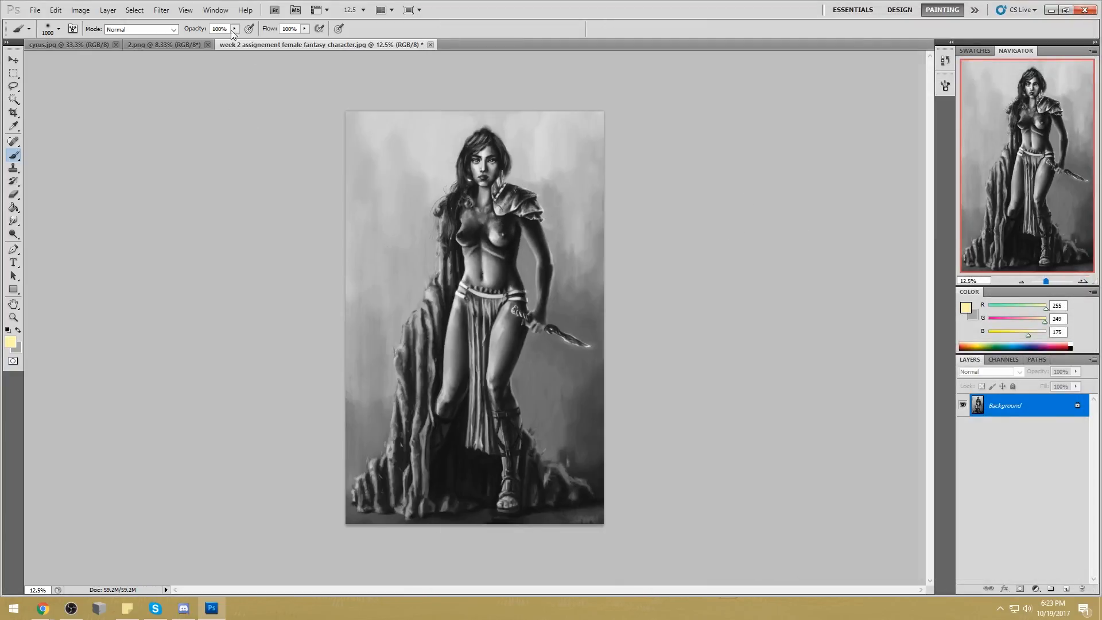
Refine the torso's shape in a second Liquify pass with brush size 466, and apply it
{"action": "left_click", "coordinate": [161, 10]}
{"action": "left_click", "coordinate": [182, 76]}
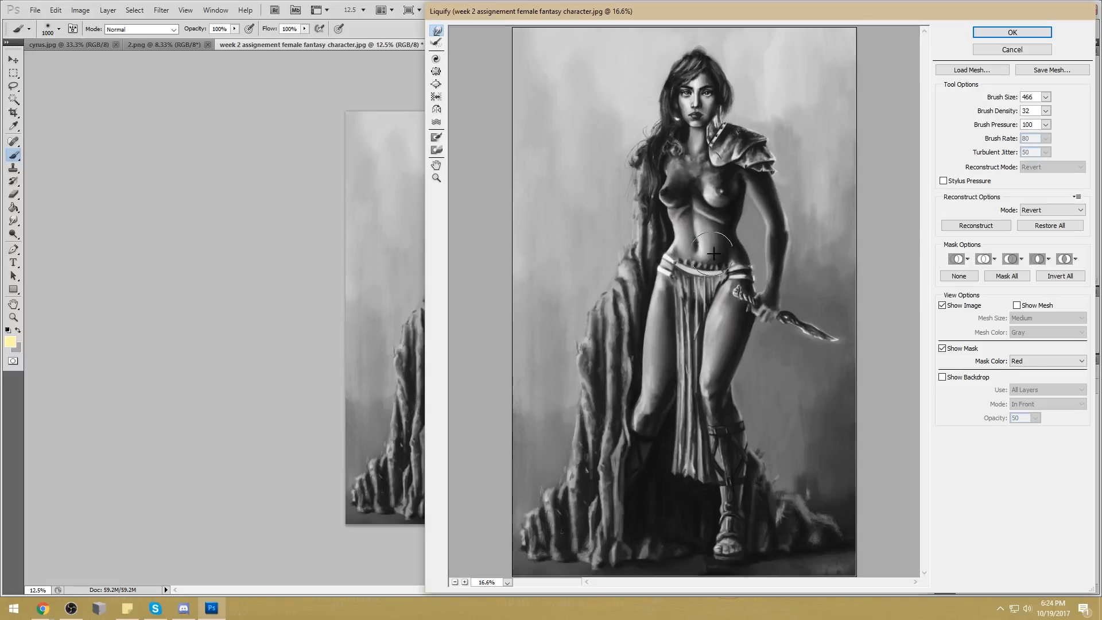
{"action": "left_click", "coordinate": [1012, 33]}
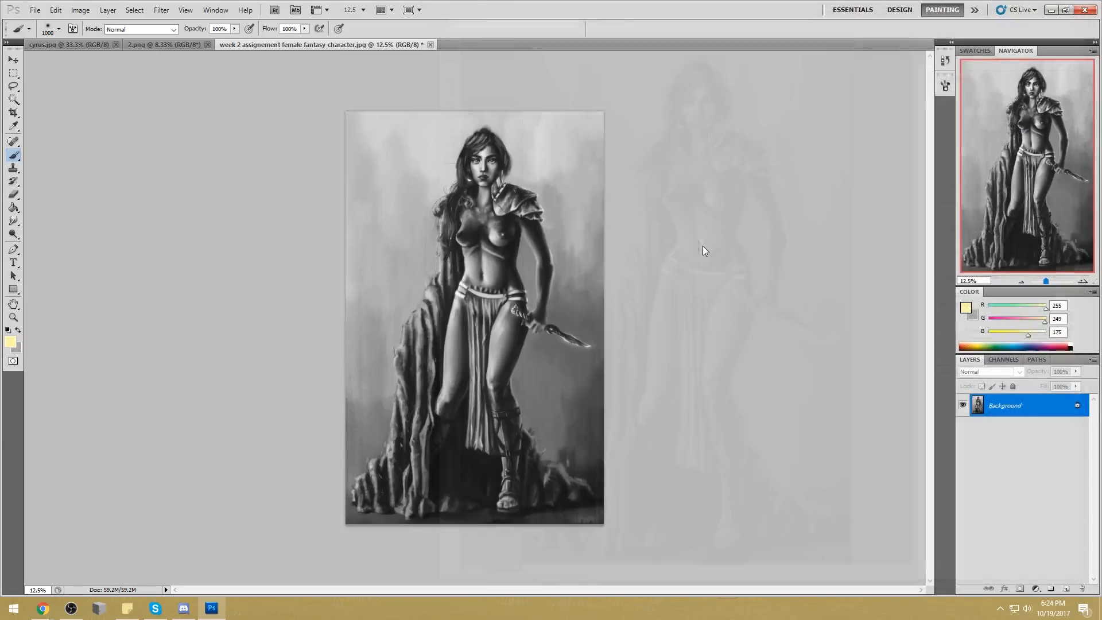
Paint the stomach shading with a 600 px brush, using light gray 217 and dark gray 51 sampled from the figure
{"action": "left_click", "coordinate": [491, 271], "text": "alt"}
{"action": "key", "text": "bracketleft"}
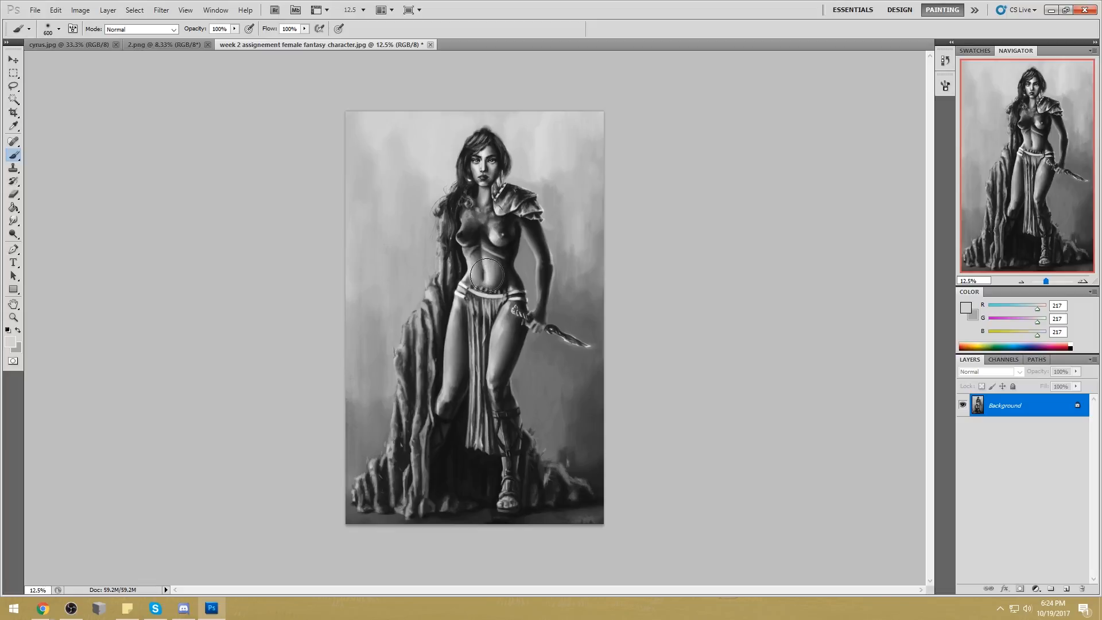
{"action": "left_click", "coordinate": [488, 271], "text": "alt"}
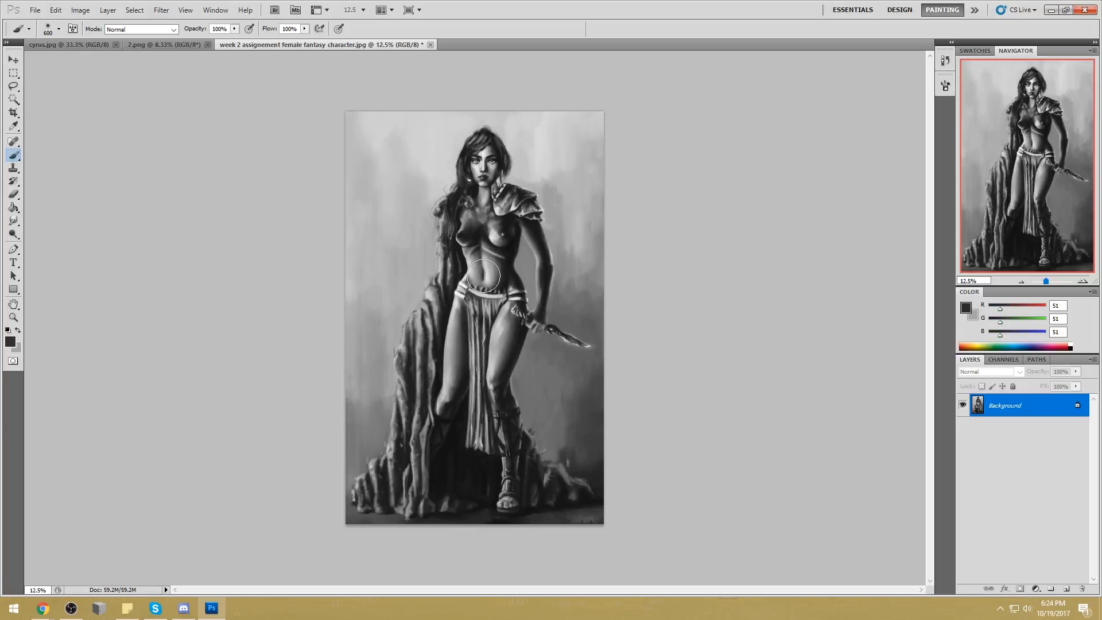
Blend the torso shading with the Smudge tool at 8% strength and a 90 px brush
{"action": "key", "text": "r"}
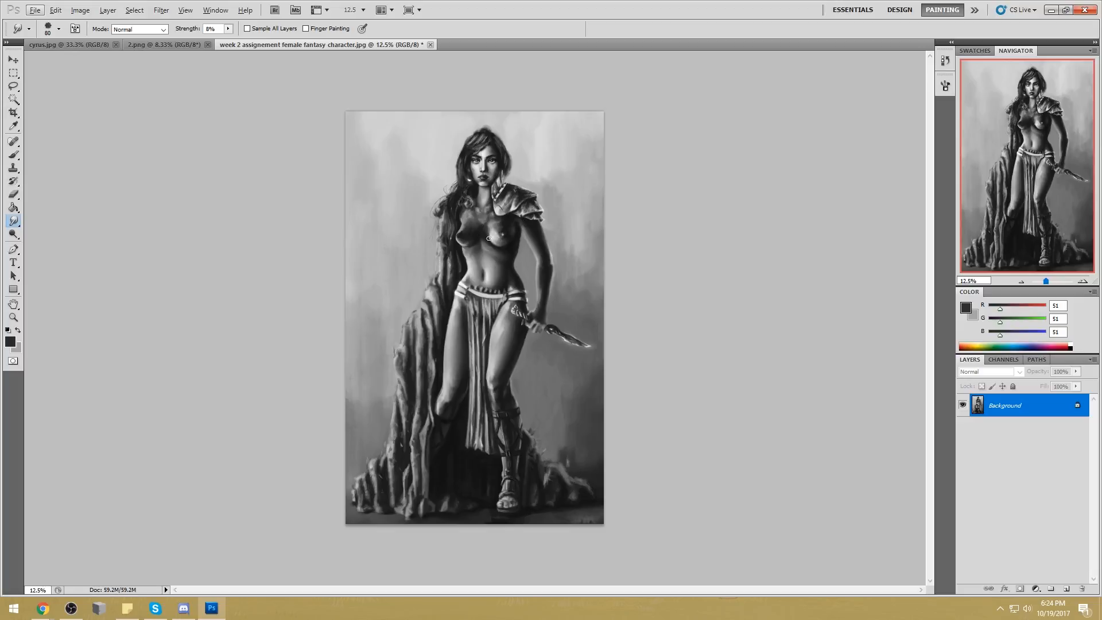
{"action": "key", "text": "bracketright"}
{"action": "key", "text": "x"}
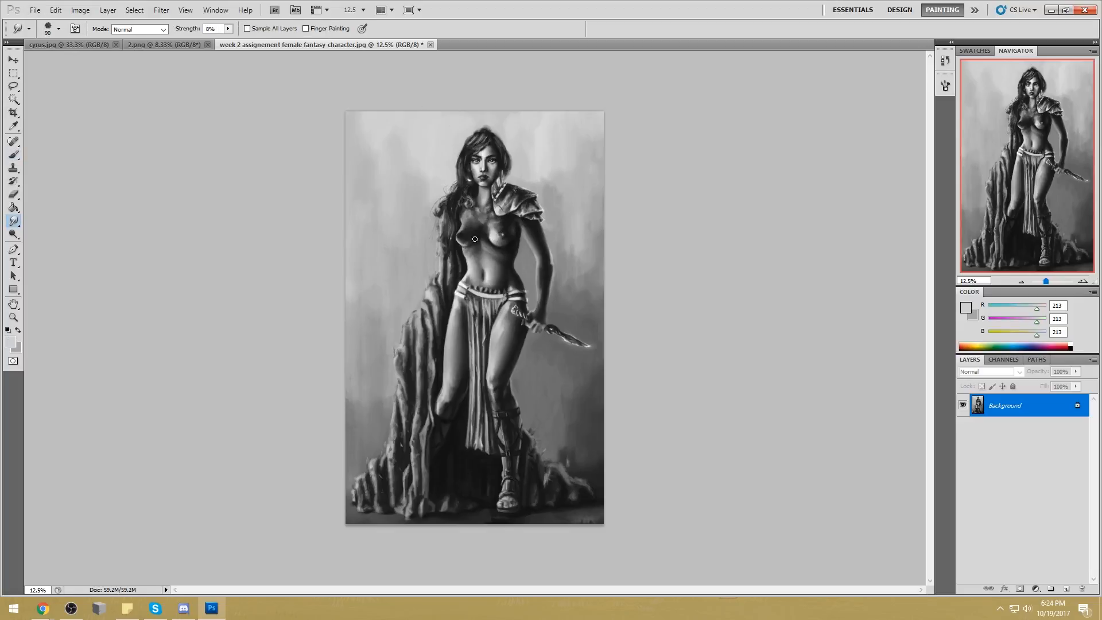
Repaint the chest shading with a 900 px brush at 57% opacity, sampling grays 99 and 143 from the skin
{"action": "key", "text": "b"}
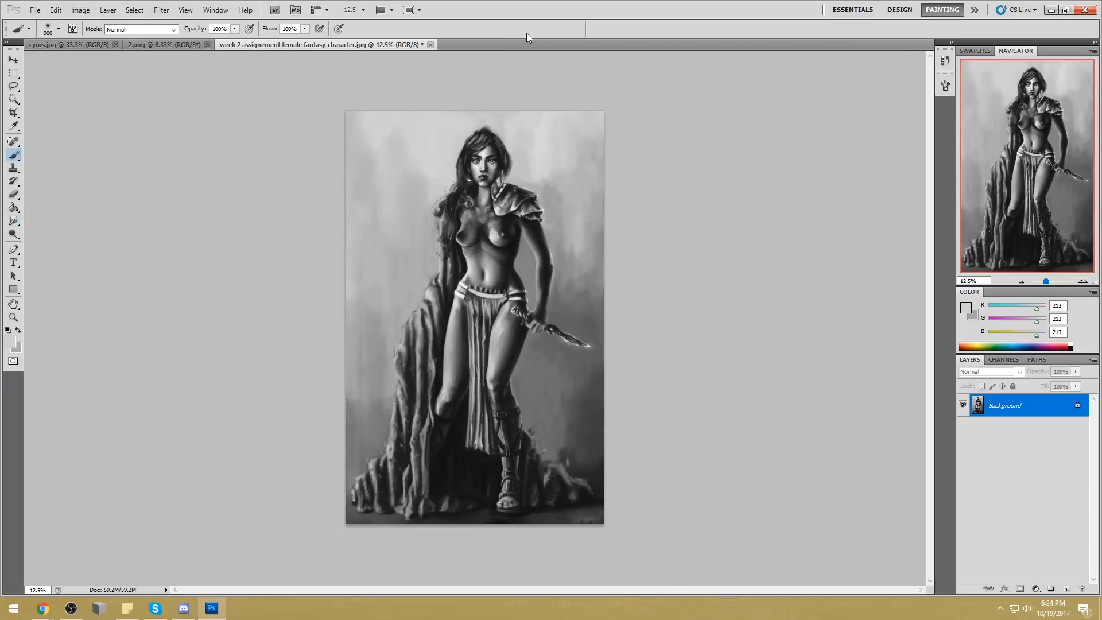
{"action": "left_click", "coordinate": [234, 29]}
{"action": "left_click_drag", "start_coordinate": [233, 41], "coordinate": [209, 41]}
{"action": "left_click", "coordinate": [173, 103]}
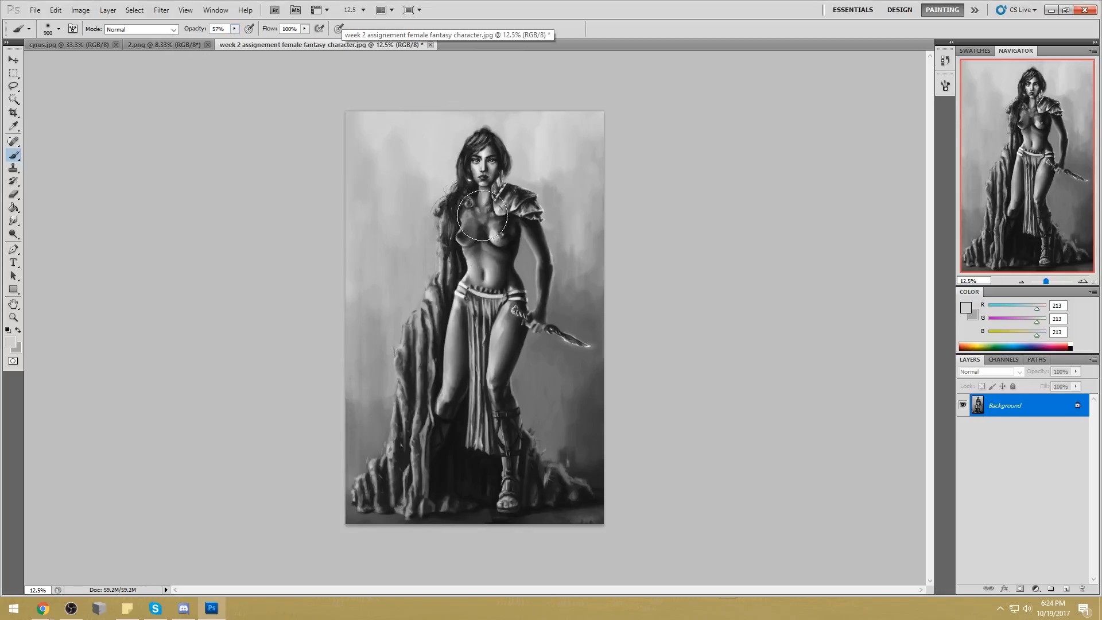
{"action": "left_click", "coordinate": [471, 230]}
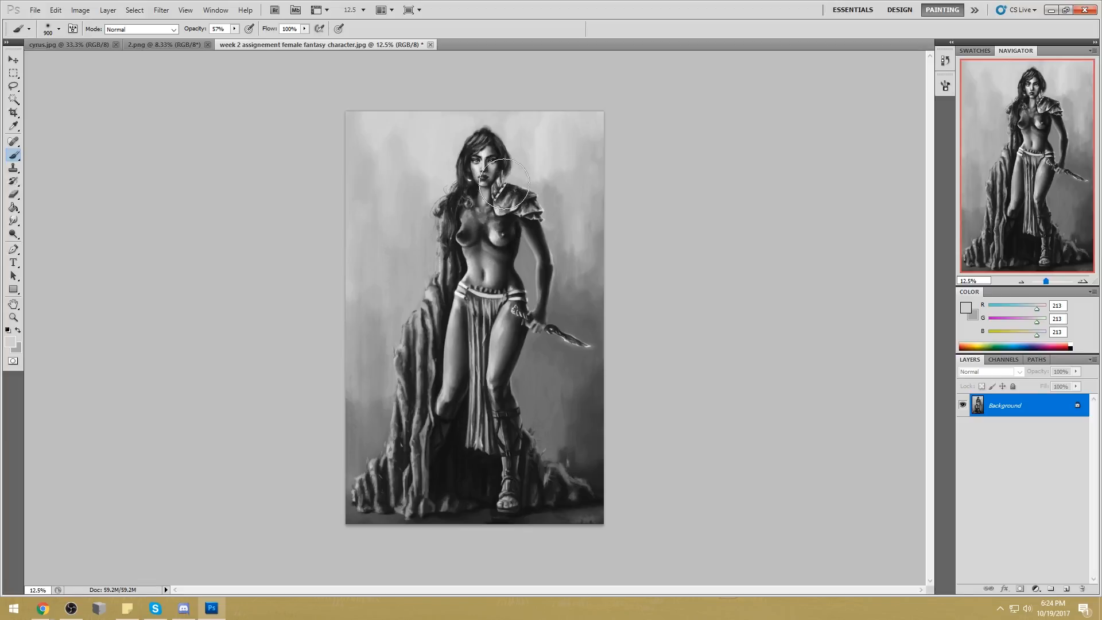
{"action": "left_click", "coordinate": [468, 235], "text": "alt"}
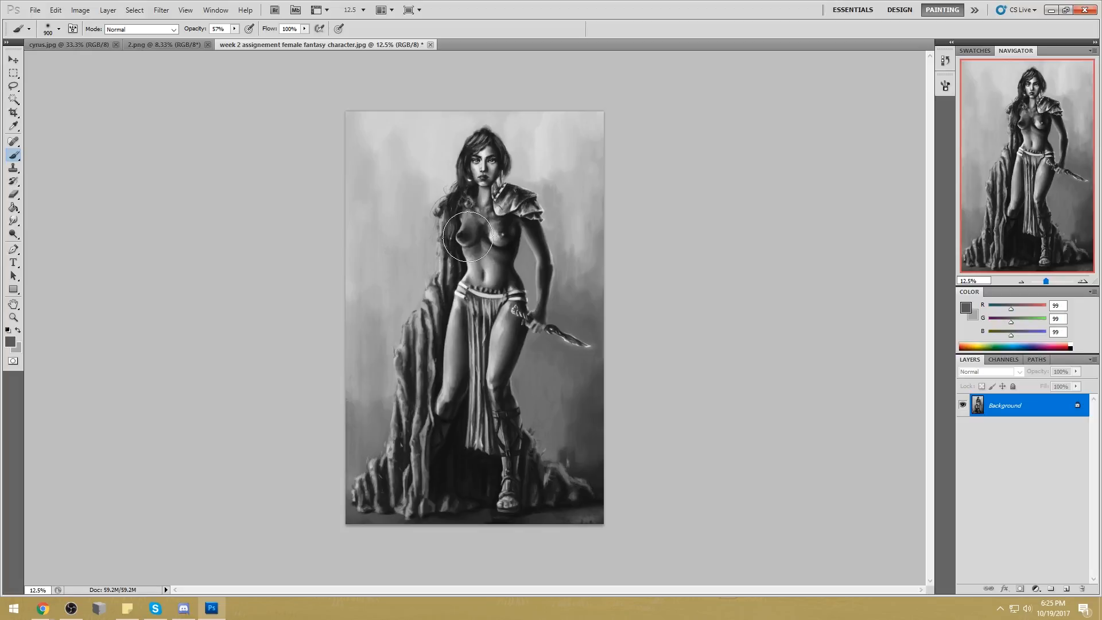
{"action": "left_click", "coordinate": [467, 226], "text": "alt"}
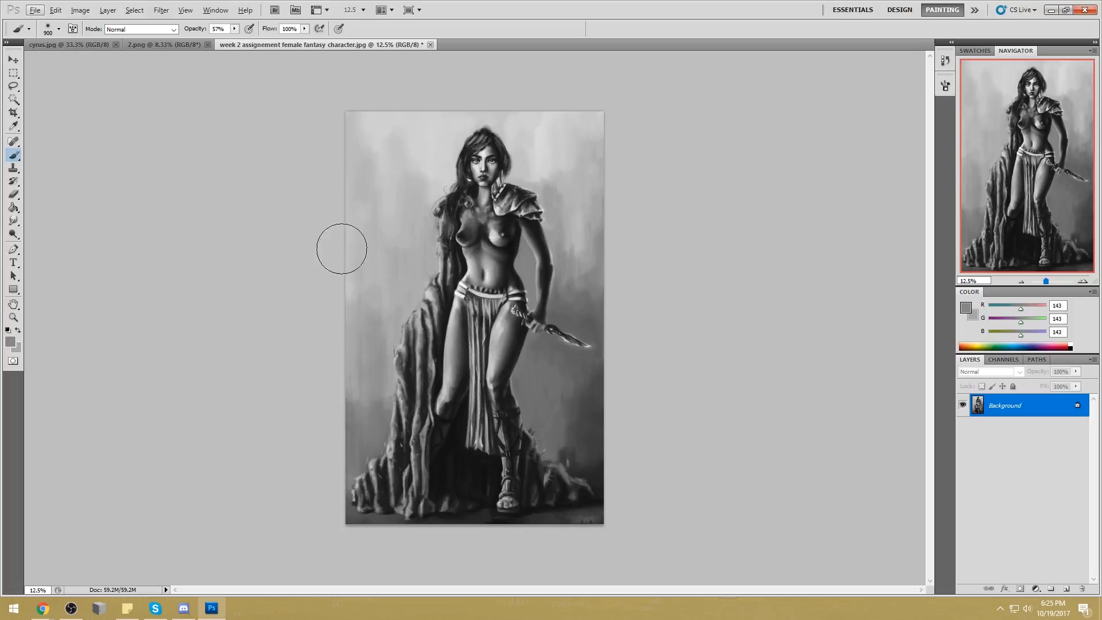
Brighten the torso's light areas with an enlarged Dodge tool brush, set to Highlights at 30% exposure
{"action": "left_click", "coordinate": [8, 238]}
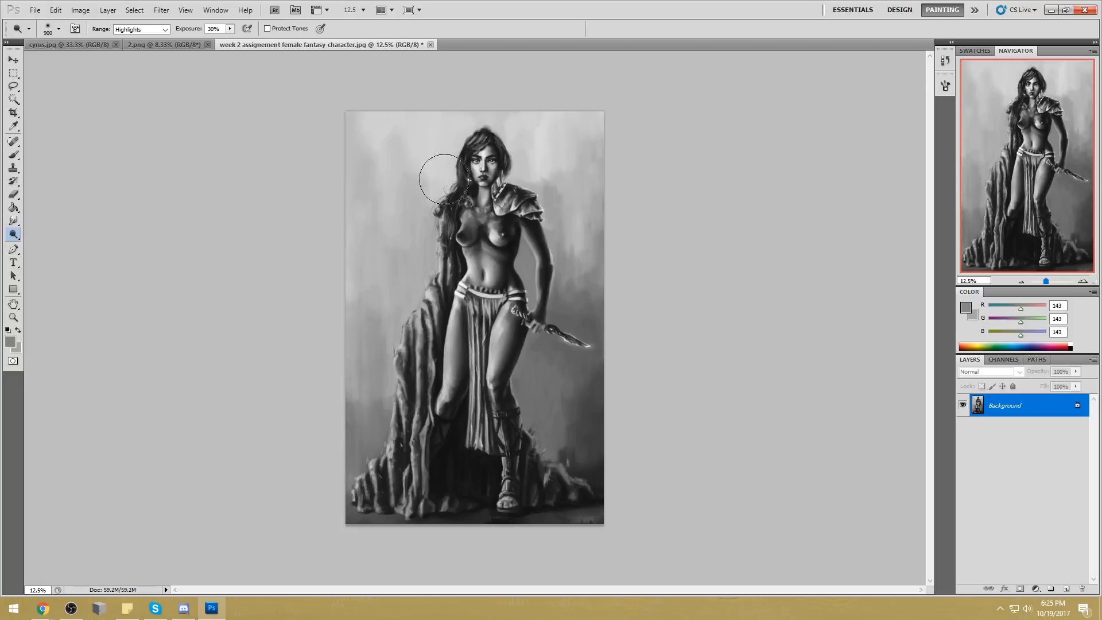
{"action": "key", "text": "p"}
{"action": "key", "text": "o"}
{"action": "key", "text": "bracketright"}
{"action": "key", "text": "bracketright"}
{"action": "key", "text": "bracketright"}
Refine the chest's lights and shadows with a 900 px brush at 84% opacity, sampling tones such as 61, 31, 231 and 92
{"action": "key", "text": "b"}
{"action": "left_click", "coordinate": [462, 228], "text": "alt"}
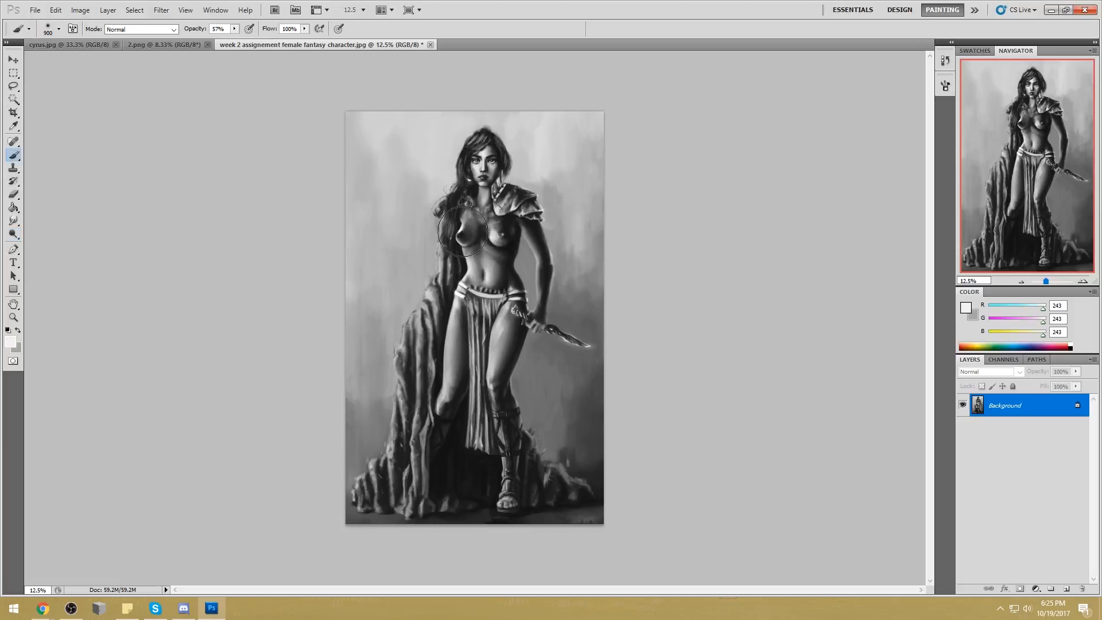
{"action": "left_click", "coordinate": [463, 237], "text": "alt"}
{"action": "left_click", "coordinate": [234, 29]}
{"action": "left_click", "coordinate": [468, 211]}
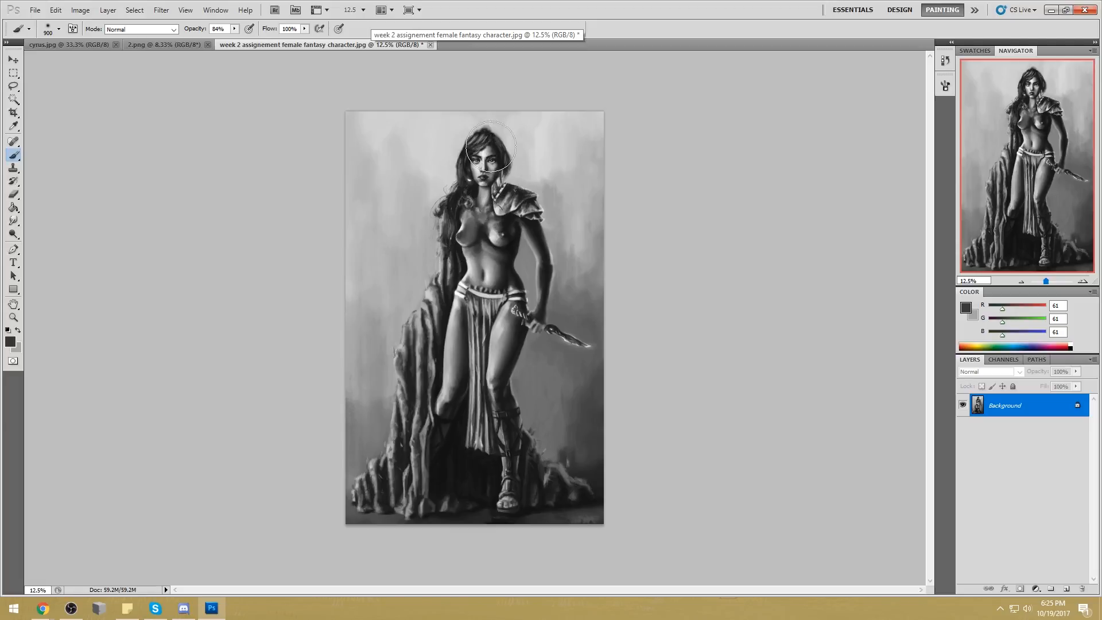
{"action": "left_click", "coordinate": [489, 238], "text": "alt"}
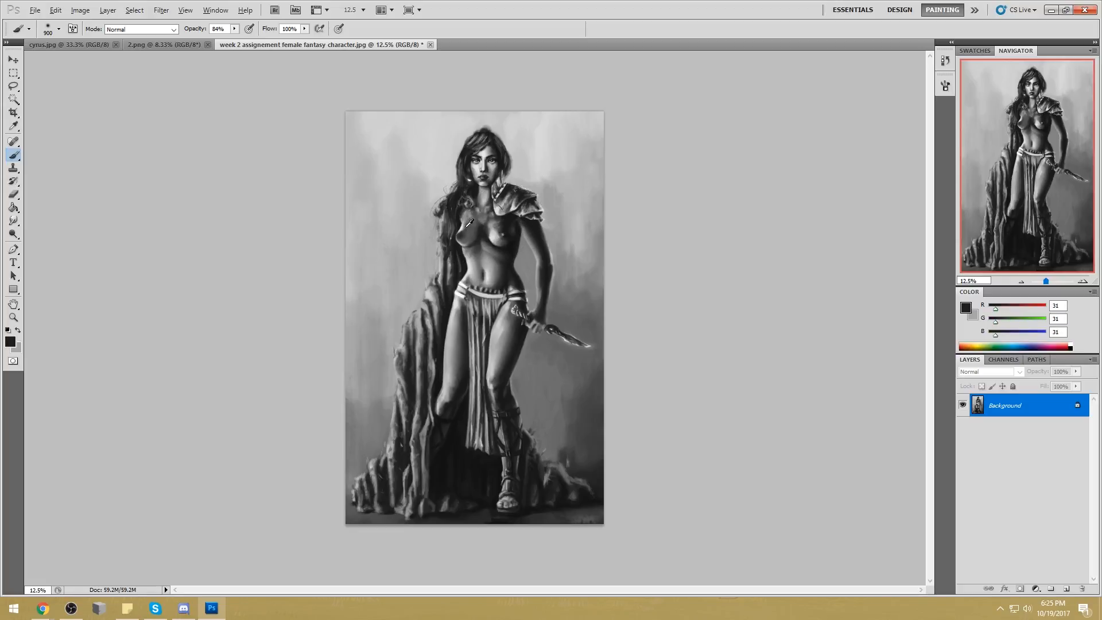
{"action": "left_click", "coordinate": [463, 221], "text": "alt"}
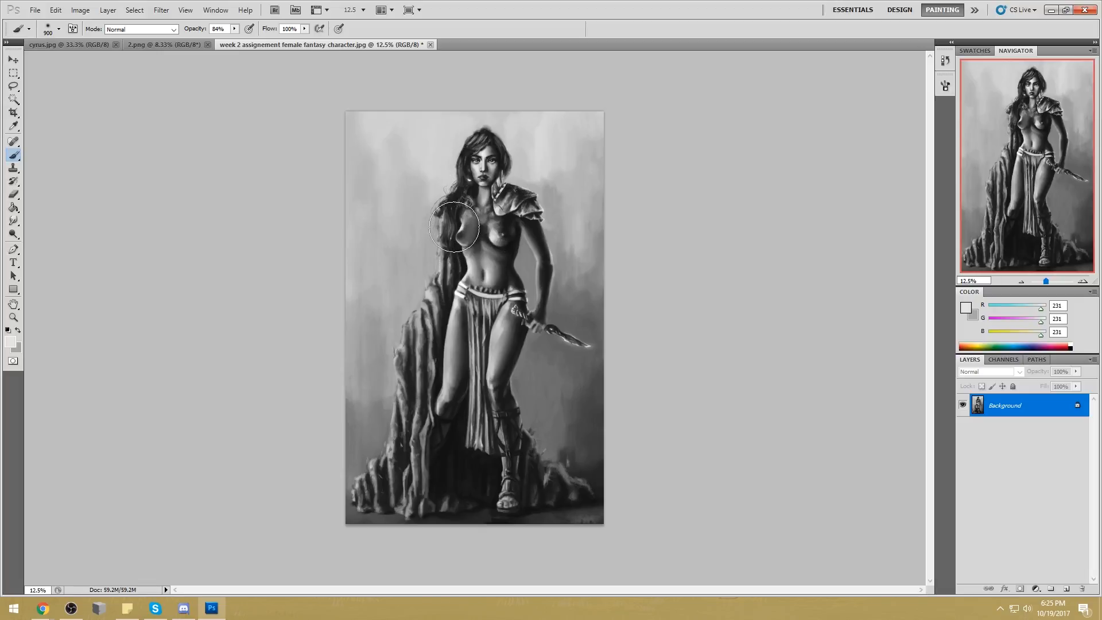
{"action": "left_click", "coordinate": [473, 232], "text": "alt"}
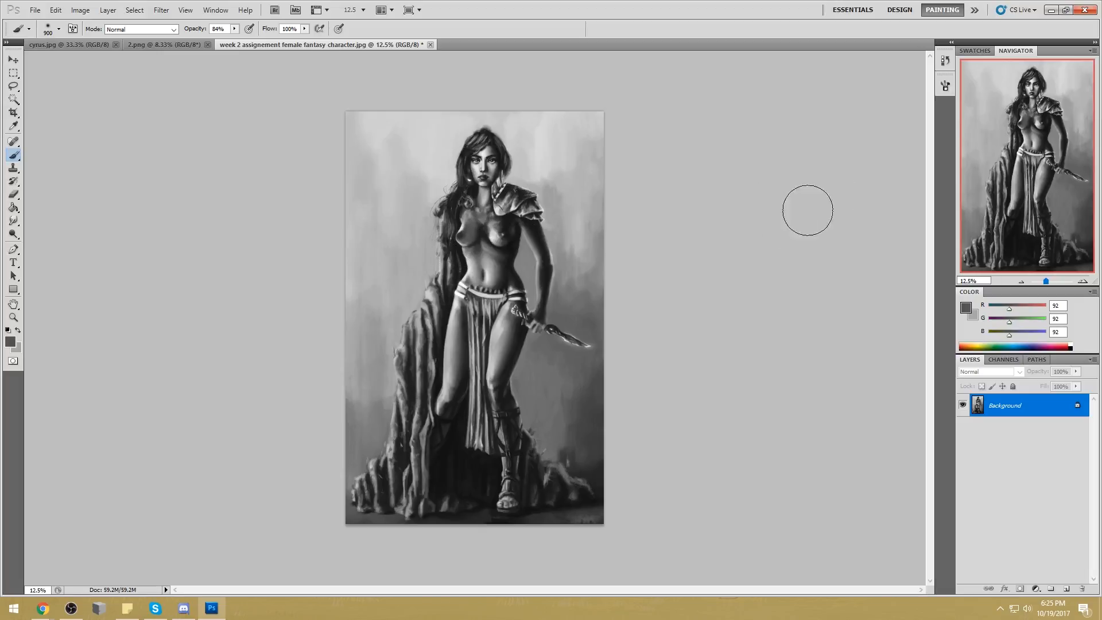
{"action": "left_click", "coordinate": [494, 232], "text": "alt"}
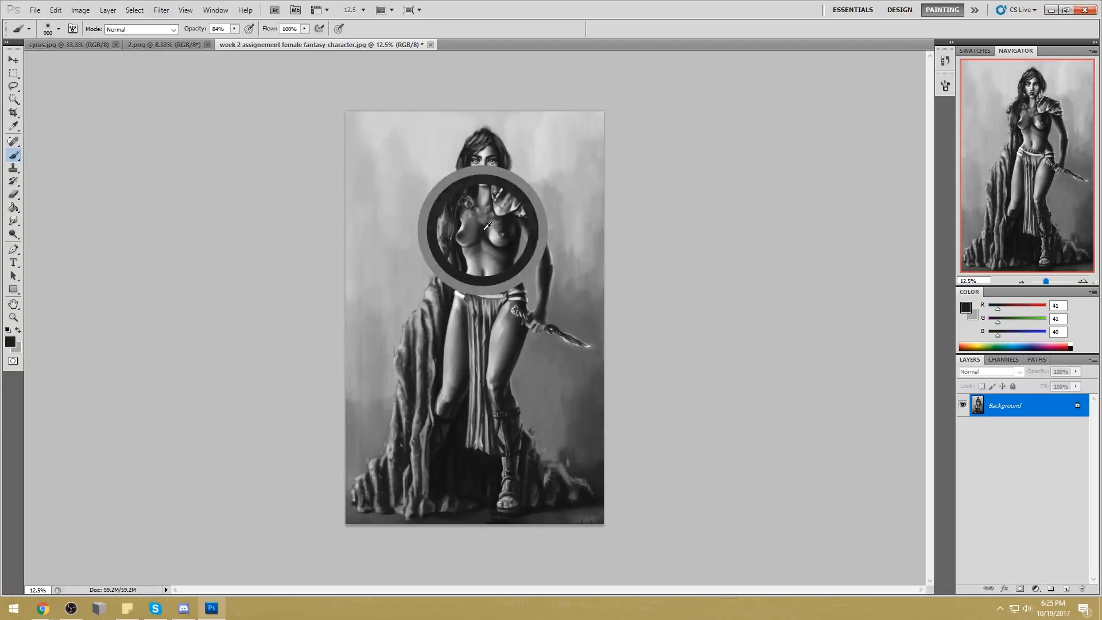
Paint the stomach and rib shading with sampled dark grays 46 and 22 and lighter grays 216 and 179
{"action": "left_click", "coordinate": [484, 280], "text": "alt"}
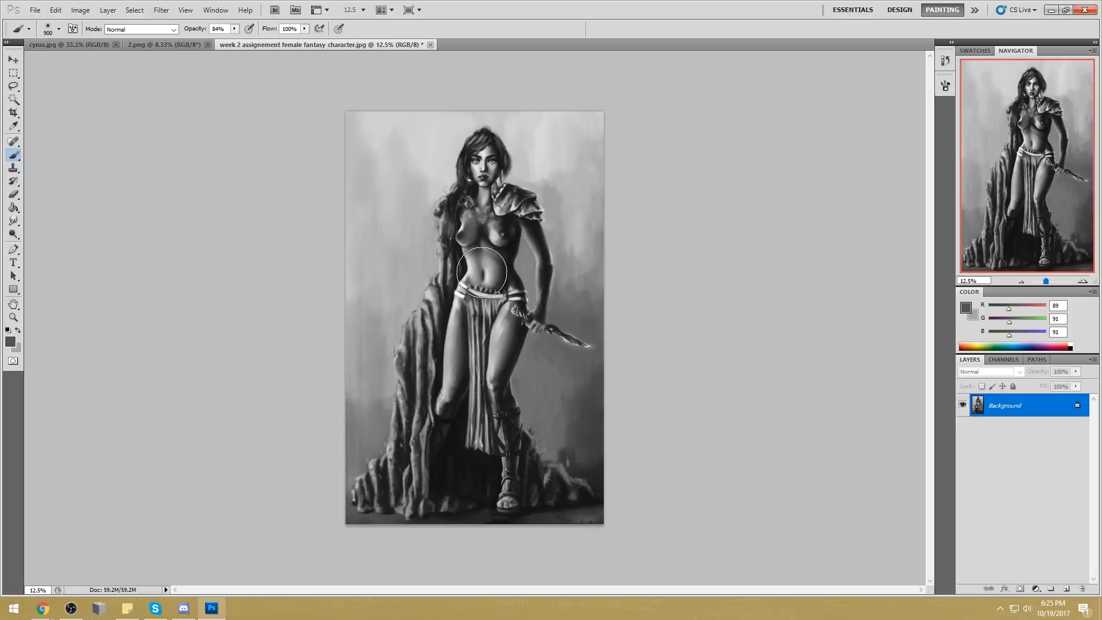
{"action": "mouse_move", "coordinate": [479, 253]}
{"action": "left_mouse_down"}
{"action": "mouse_move", "coordinate": [478, 289]}
{"action": "mouse_move", "coordinate": [480, 274]}
{"action": "mouse_move", "coordinate": [506, 269]}
{"action": "left_mouse_up"}
{"action": "left_click", "coordinate": [499, 284], "text": "alt"}
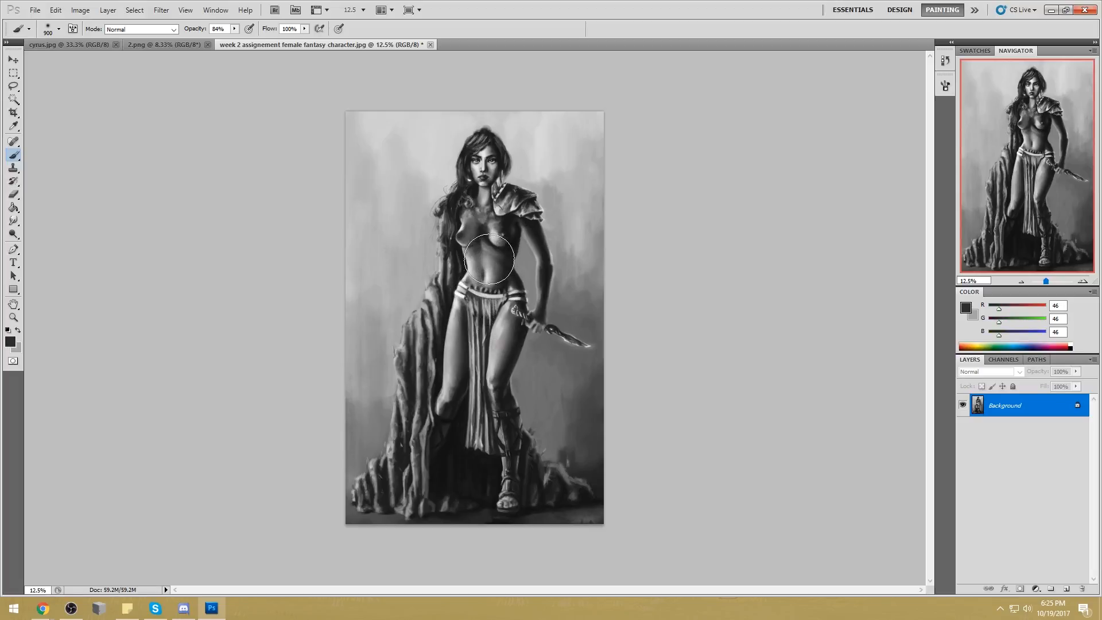
{"action": "left_click", "coordinate": [480, 275], "text": "alt"}
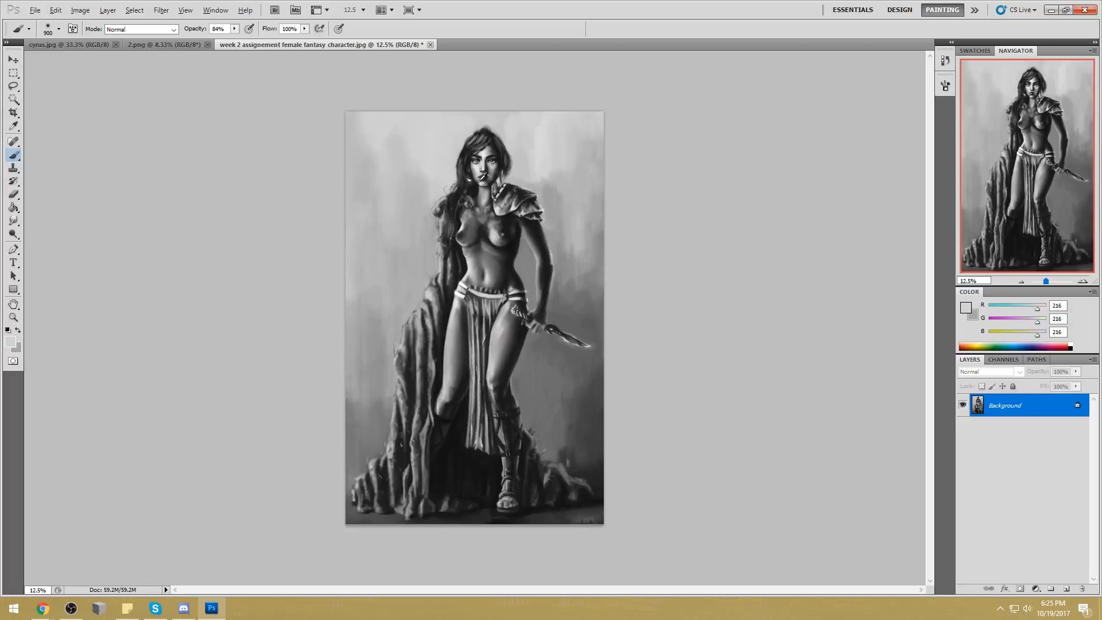
{"action": "left_click", "coordinate": [495, 250], "text": "alt"}
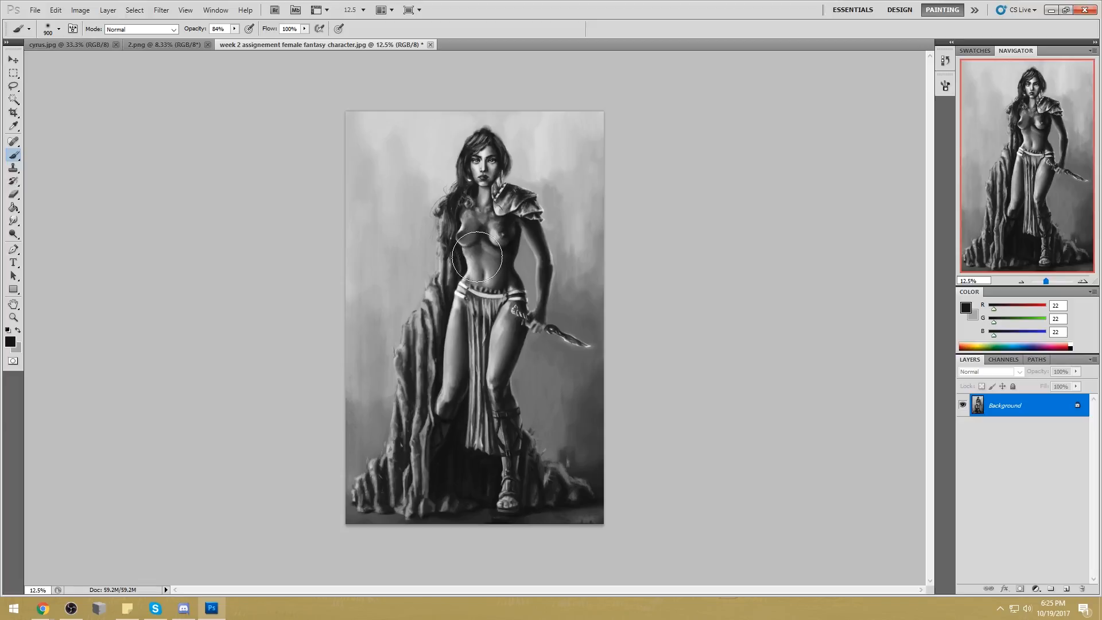
{"action": "left_click", "coordinate": [490, 270], "text": "alt"}
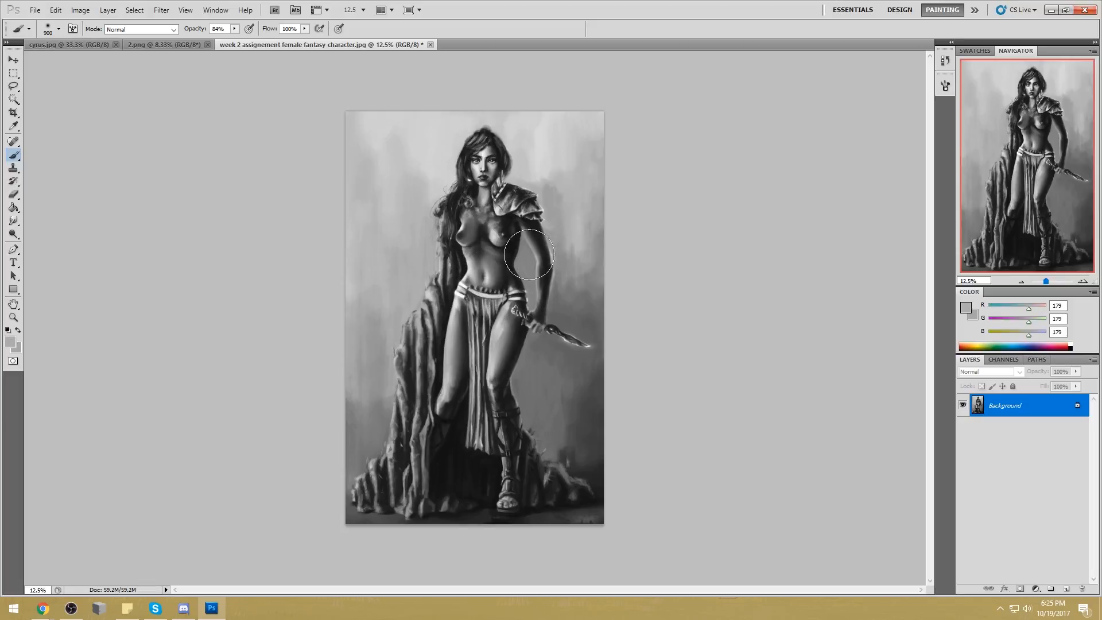
Copy the whole corrected canvas, revert the female fantasy character to its opening state, and paste the copy in place as a new layer
{"action": "key", "text": "ctrl+a"}
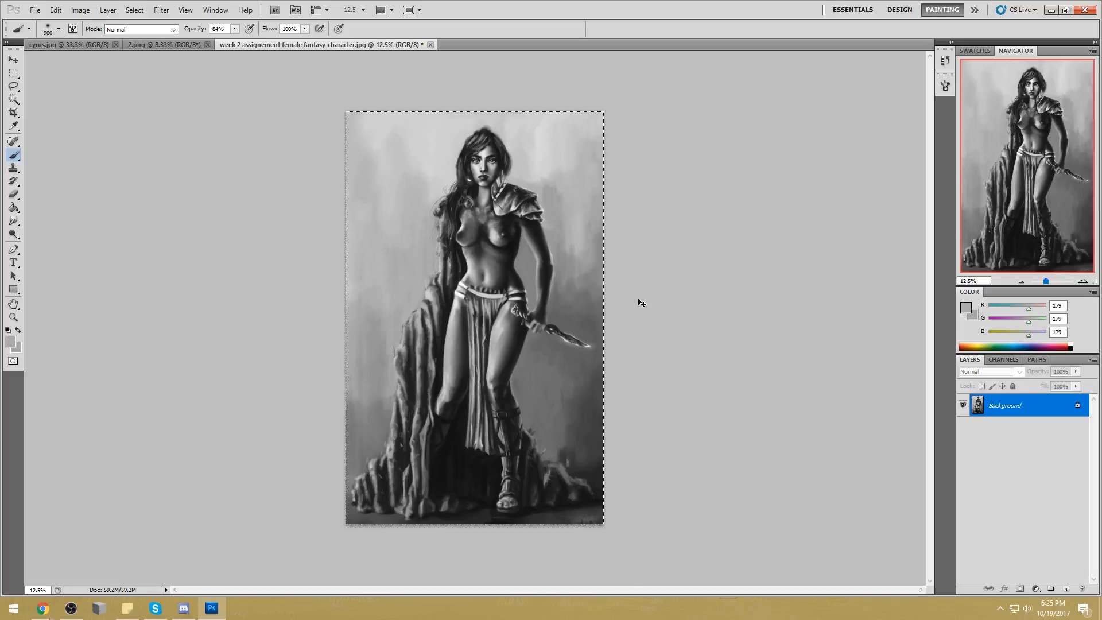
{"action": "left_click", "coordinate": [945, 61]}
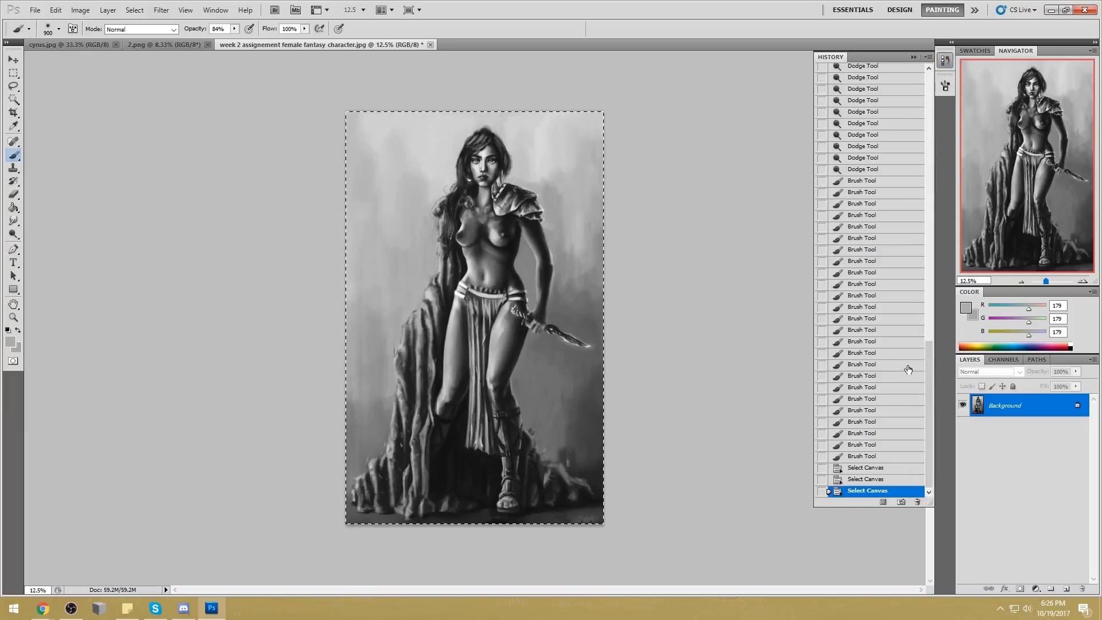
{"action": "left_click_drag", "start_coordinate": [929, 363], "coordinate": [892, 73]}
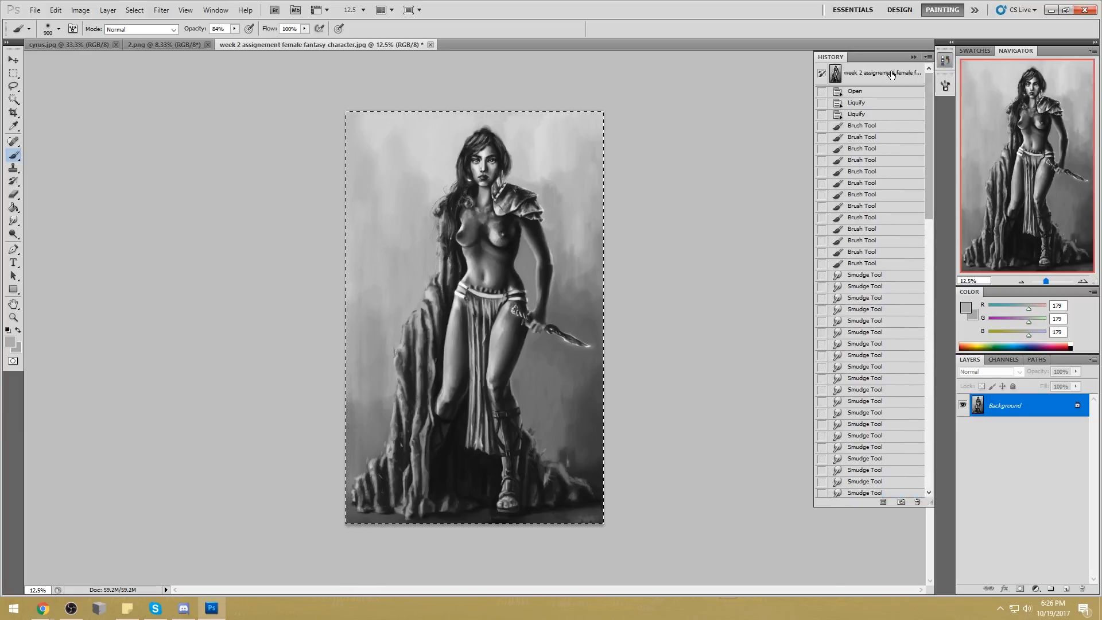
{"action": "left_click", "coordinate": [899, 73]}
{"action": "key", "text": "ctrl+shift+v"}
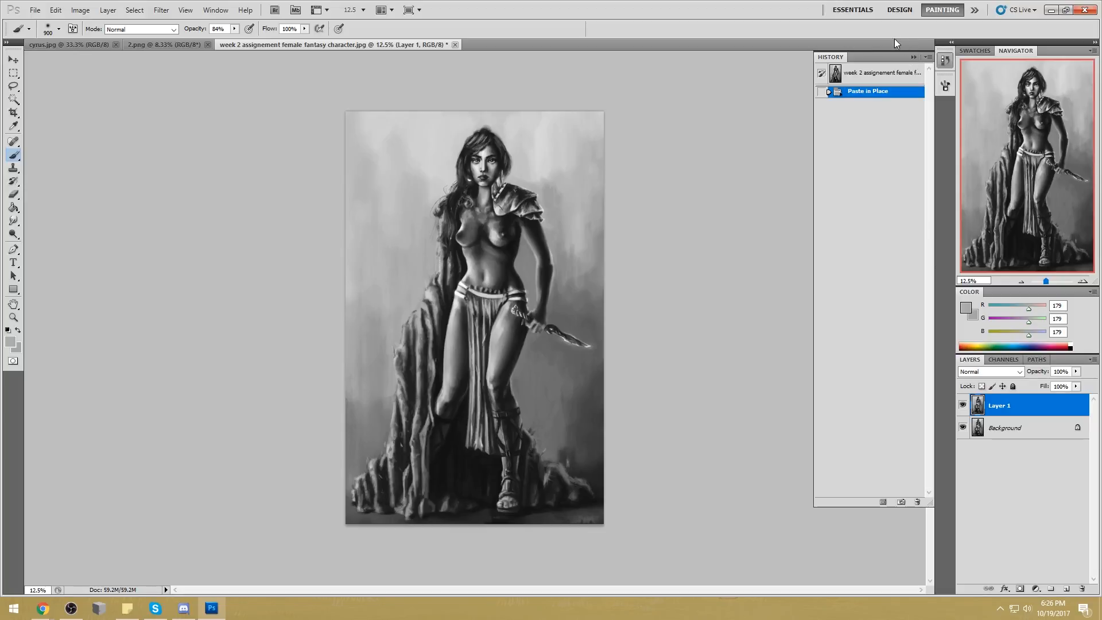
{"action": "left_click", "coordinate": [913, 57]}
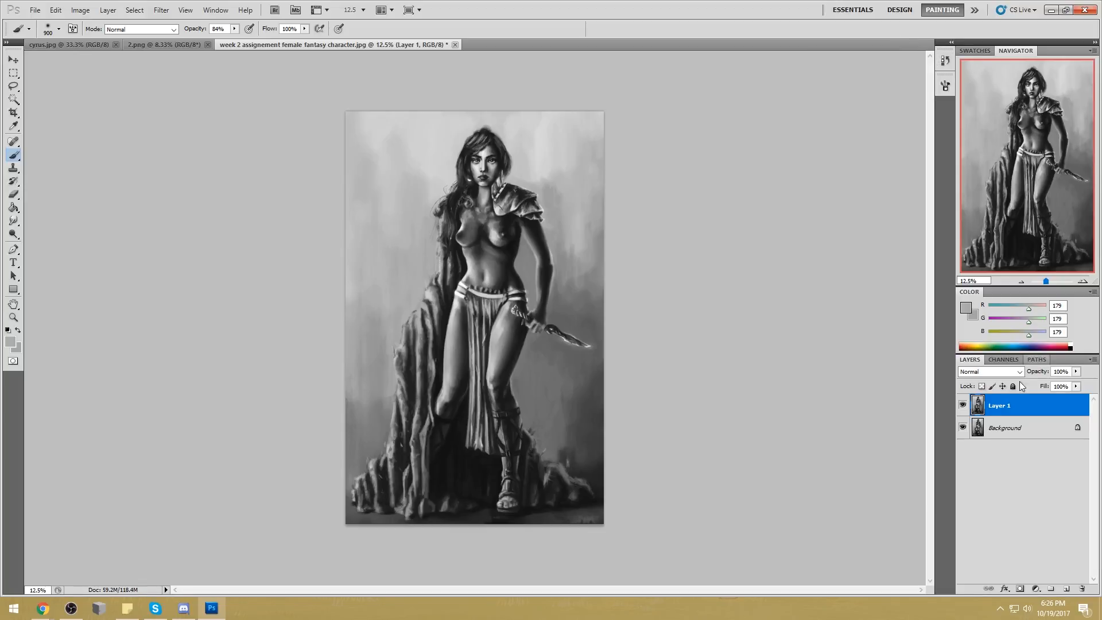
Merge the corrected layer down into the background and close the female fantasy character image
{"action": "left_click", "coordinate": [497, 256], "text": "alt"}
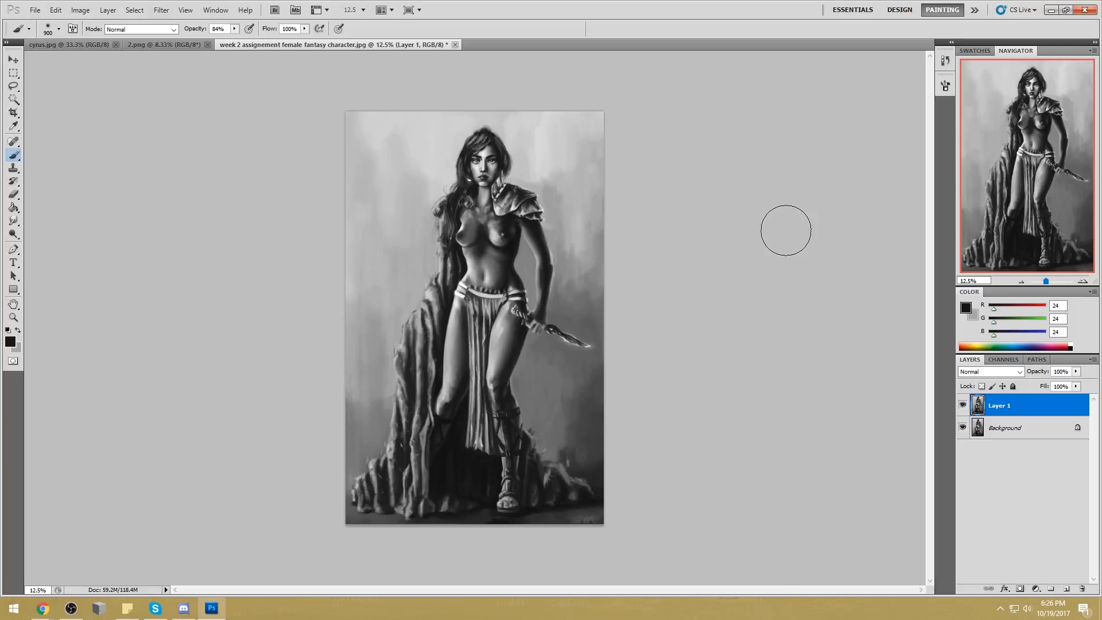
{"action": "right_click", "coordinate": [1048, 402]}
{"action": "left_click", "coordinate": [1049, 371]}
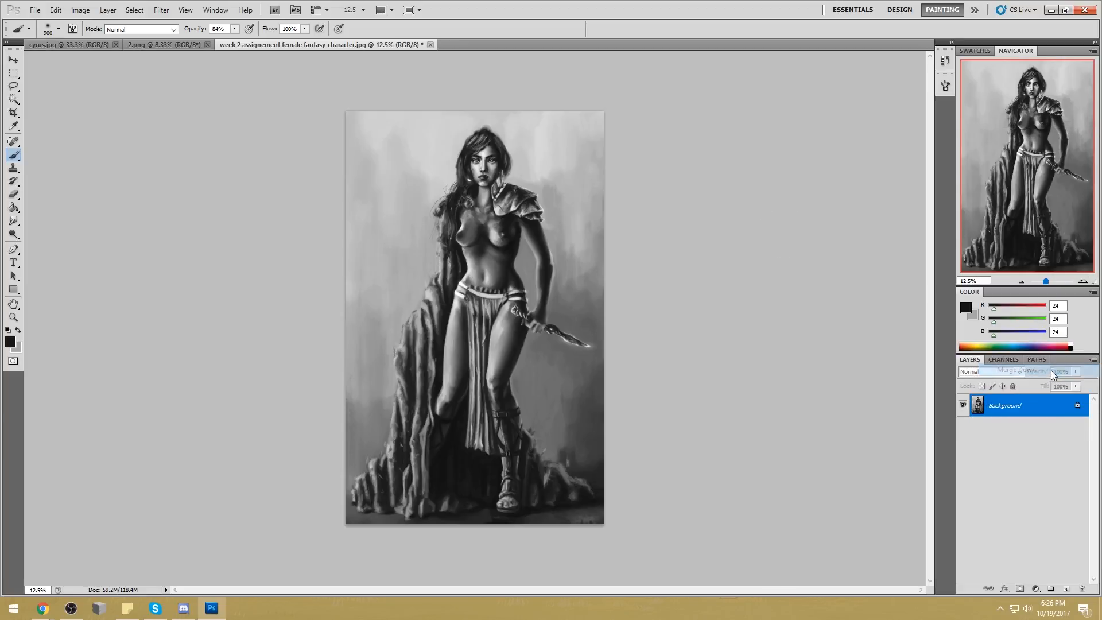
{"action": "left_click", "coordinate": [429, 45]}
{"action": "left_click", "coordinate": [505, 232]}
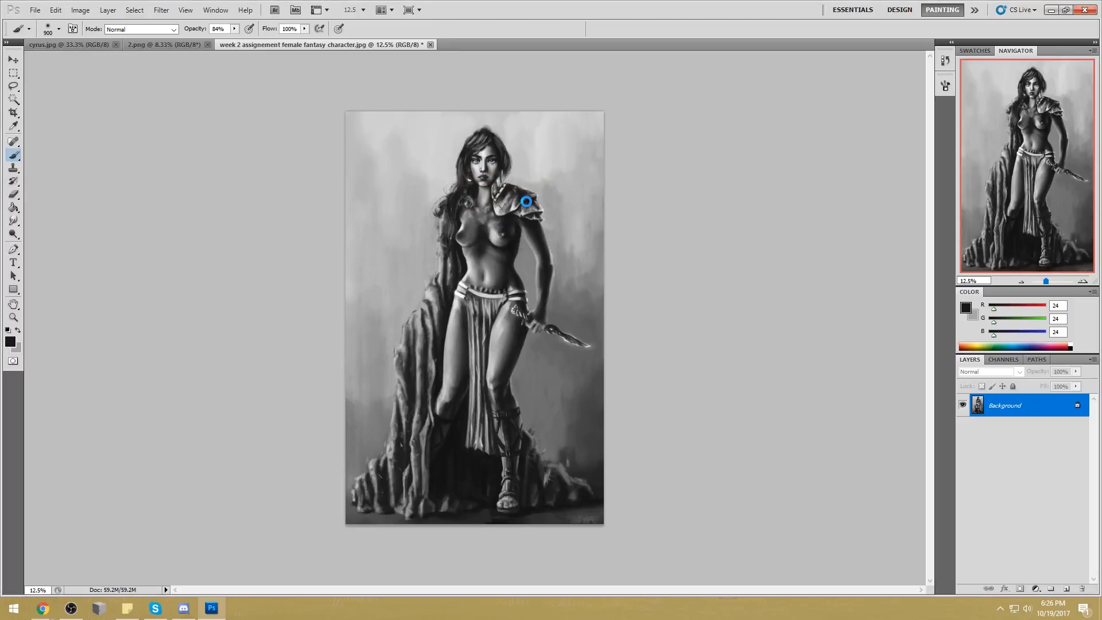
Try selecting the background around the armored figure in 2.png with Magic Wand tolerances of 1 and 50
{"action": "left_click", "coordinate": [13, 98]}
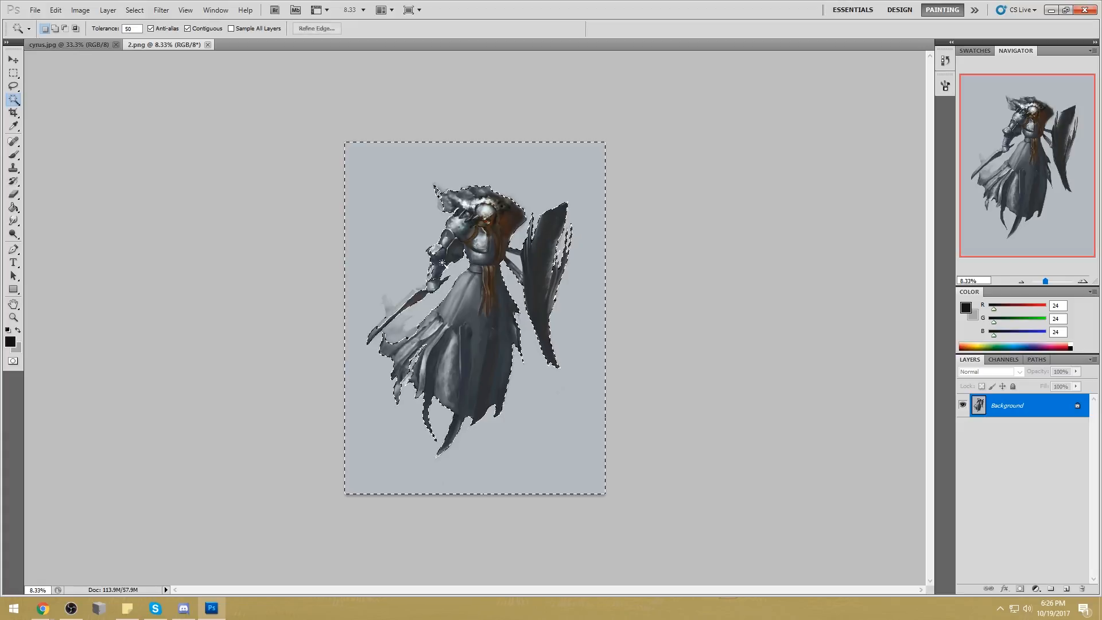
{"action": "type", "text": "1"}
{"action": "key", "text": "ctrl+d"}
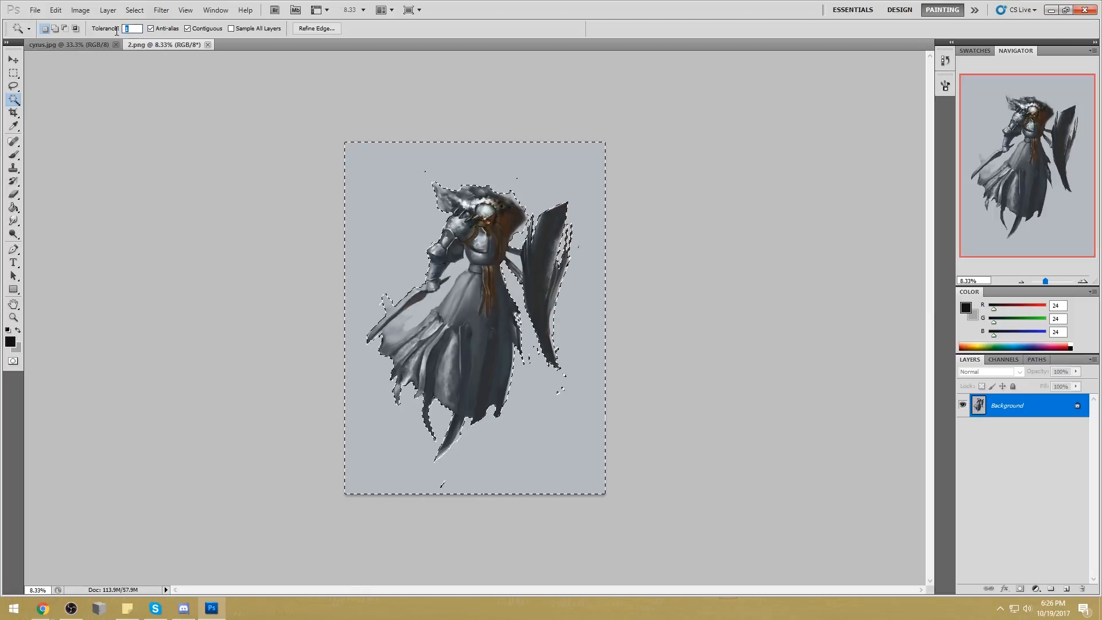
{"action": "type", "text": "50"}
{"action": "left_click", "coordinate": [727, 257]}
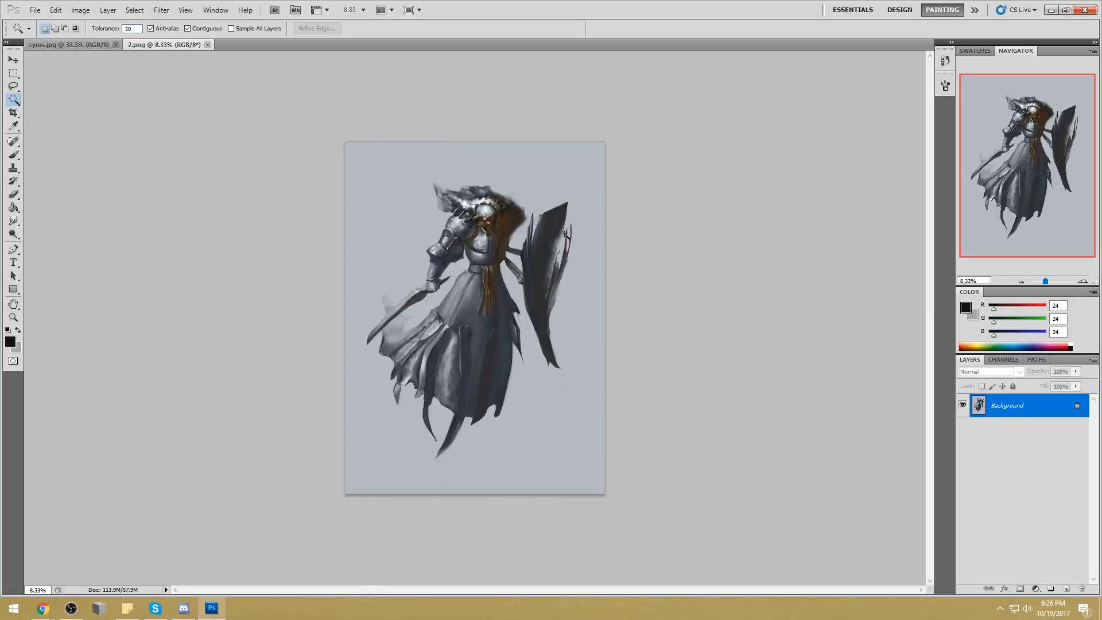
{"action": "key", "text": "Return"}
Select the background around the armored figure with the Magic Wand at tolerance 15, adding the gap between body and shield
{"action": "left_click", "coordinate": [127, 29]}
{"action": "type", "text": "15"}
{"action": "left_click", "coordinate": [437, 234]}
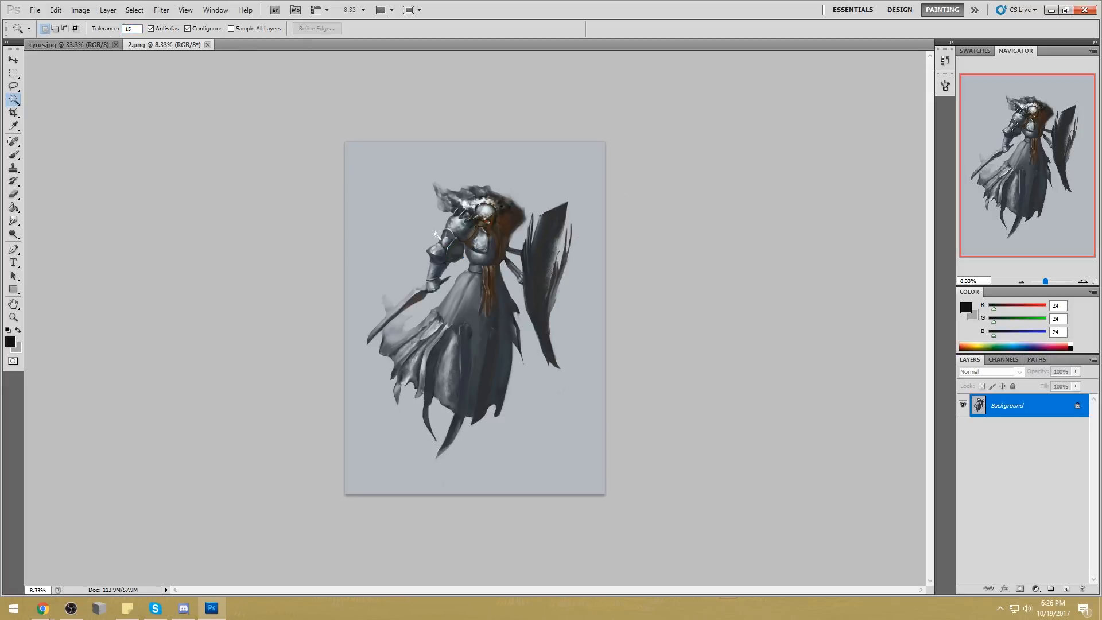
{"action": "key", "text": "shift"}
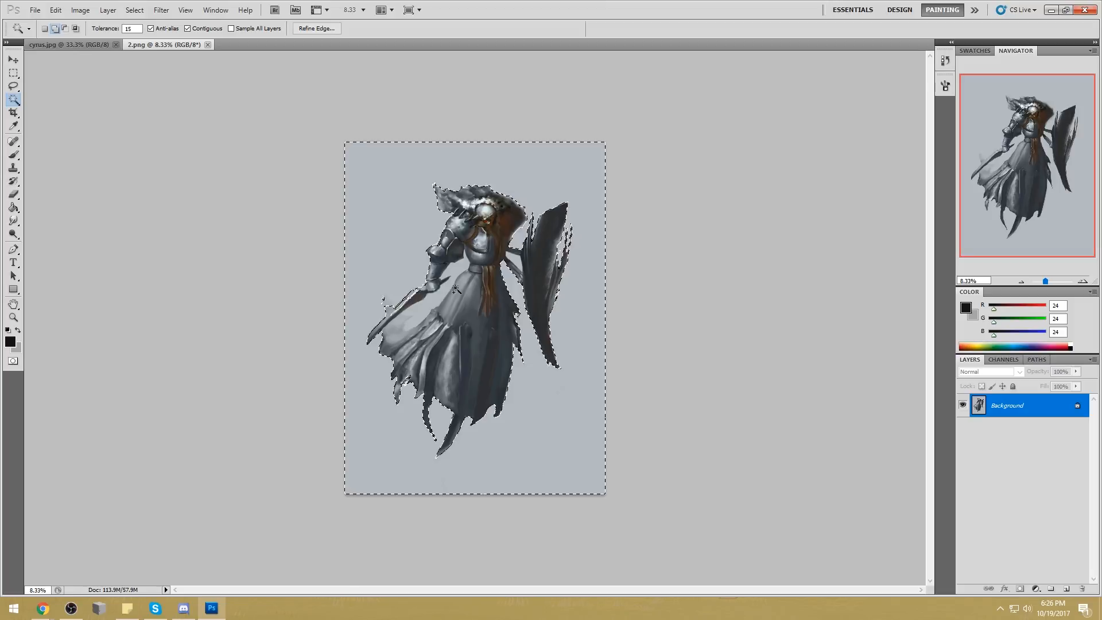
{"action": "left_click", "coordinate": [523, 265], "text": "shift"}
Hide the selection outline and set the selected background's saturation to -100, comparing it with and without the change
{"action": "key", "text": "ctrl+d"}
{"action": "key", "text": "ctrl+u"}
{"action": "left_click_drag", "start_coordinate": [793, 396], "coordinate": [660, 422]}
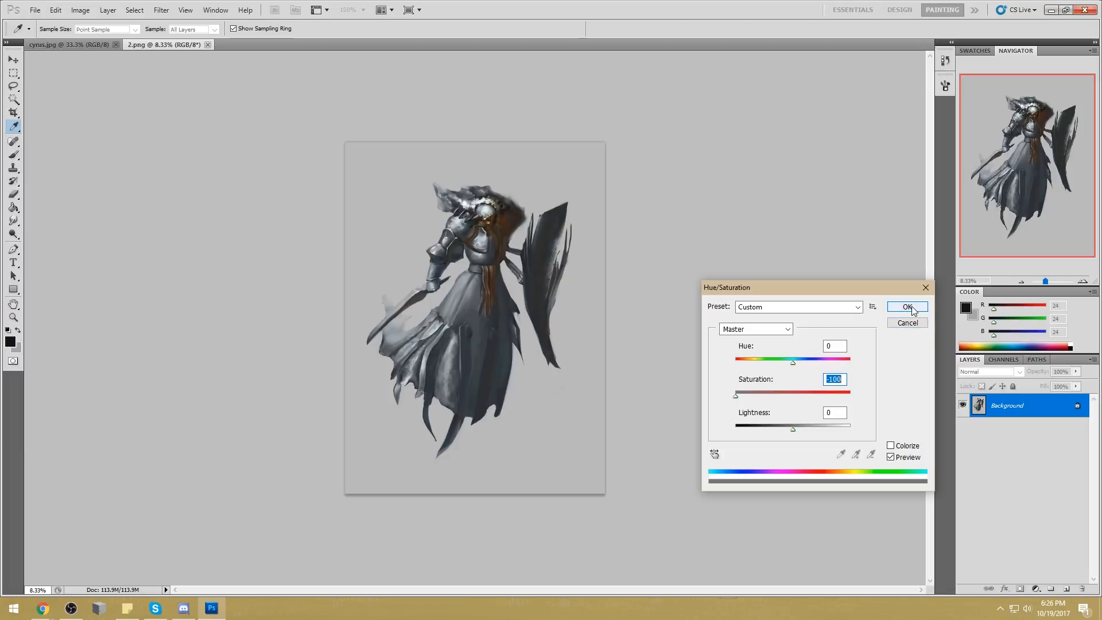
{"action": "key", "text": "ctrl+z"}
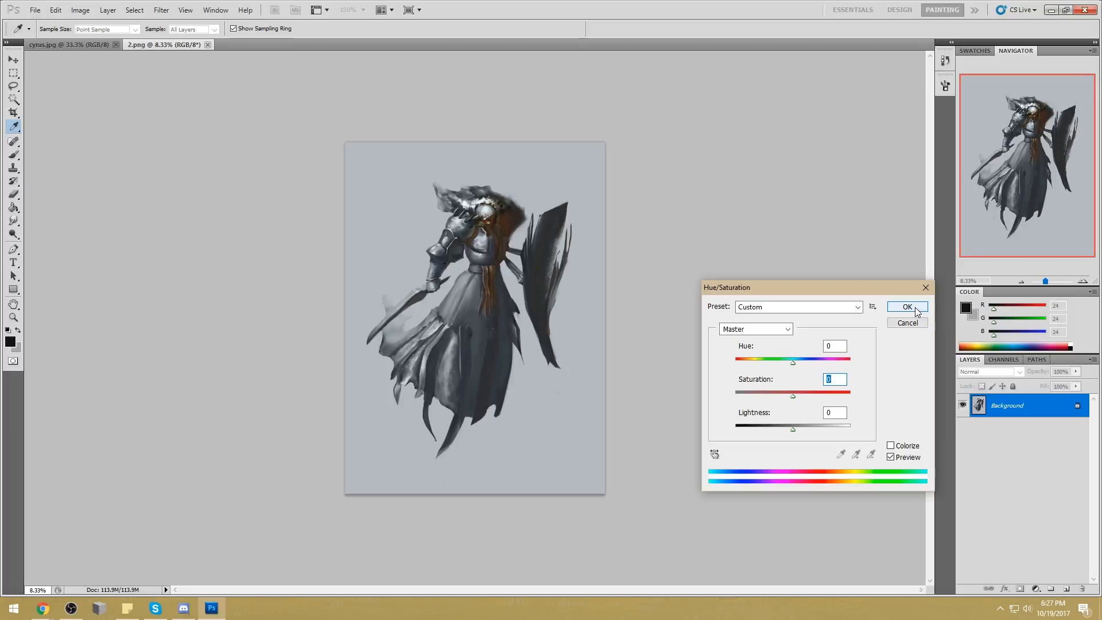
{"action": "key", "text": "ctrl+z"}
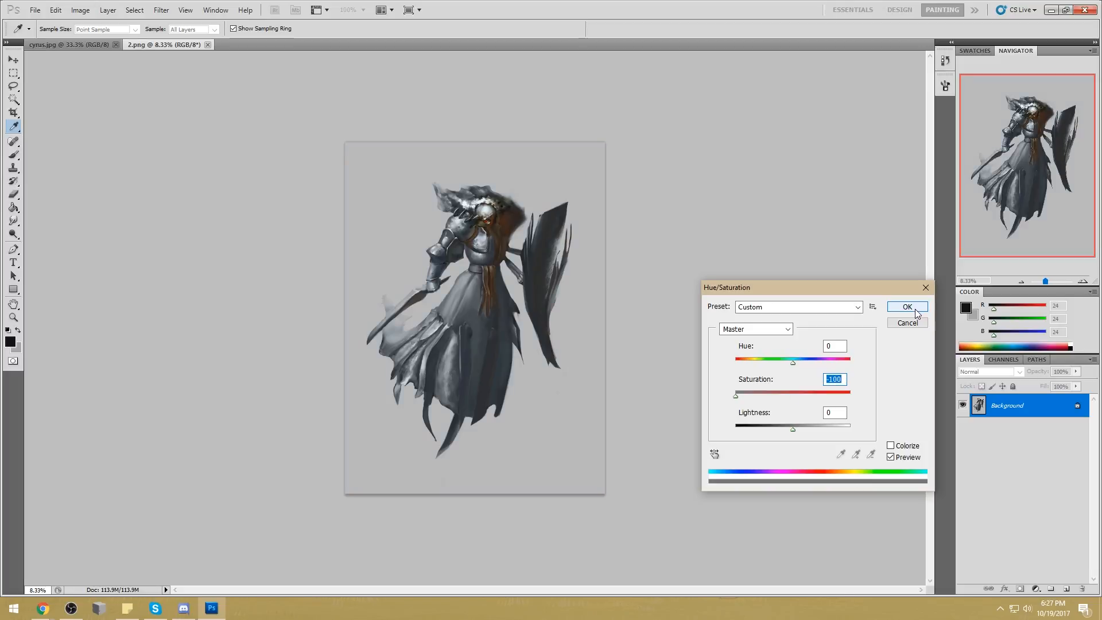
{"action": "left_click", "coordinate": [915, 308]}
Invert the selection to the armored figure and raise its saturation to +63
{"action": "key", "text": "w"}
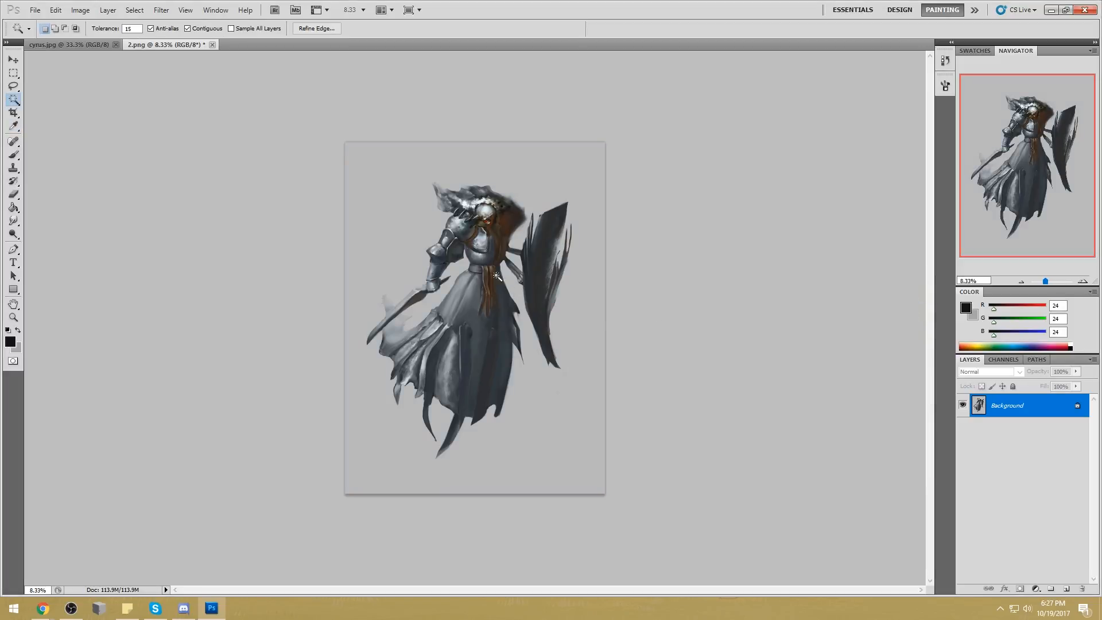
{"action": "key", "text": "m"}
{"action": "right_click", "coordinate": [563, 318]}
{"action": "left_click", "coordinate": [598, 338]}
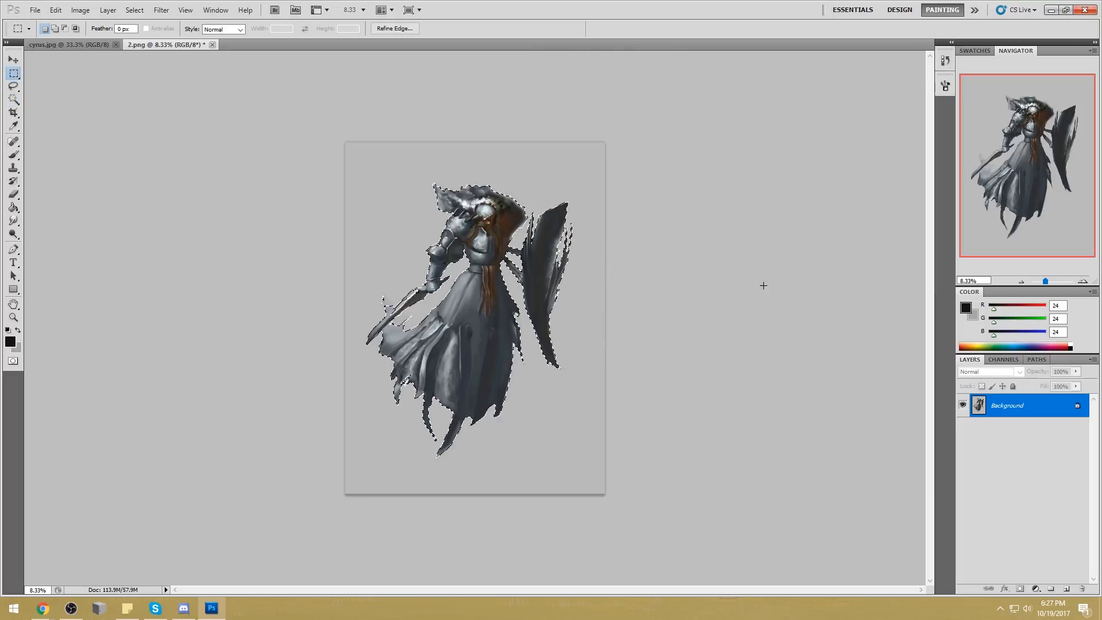
{"action": "key", "text": "ctrl+u"}
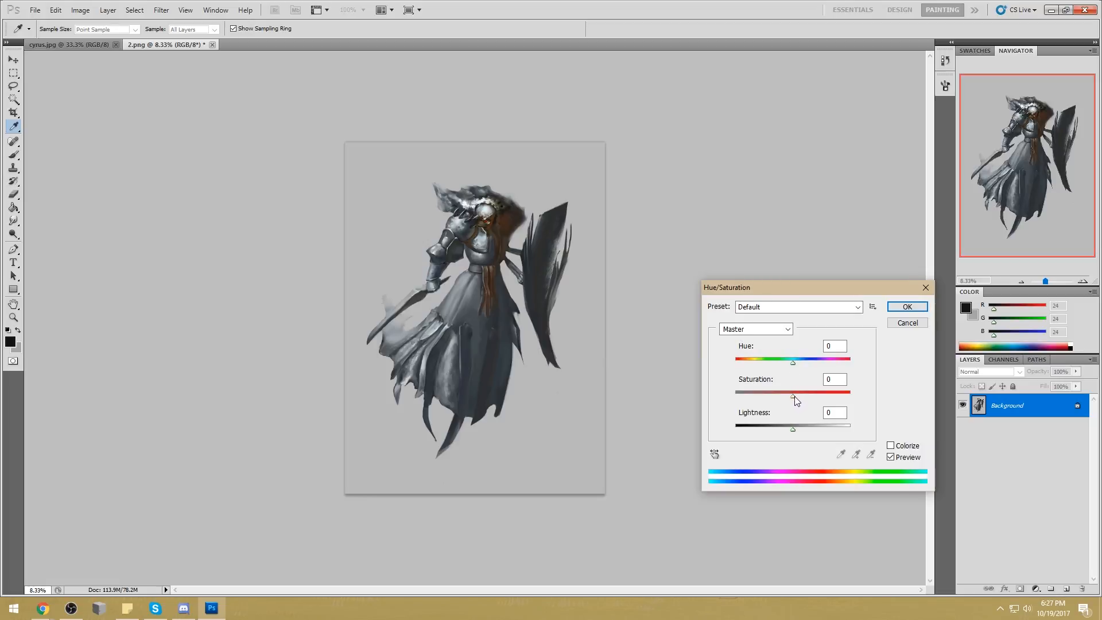
{"action": "left_click_drag", "start_coordinate": [794, 396], "coordinate": [832, 402]}
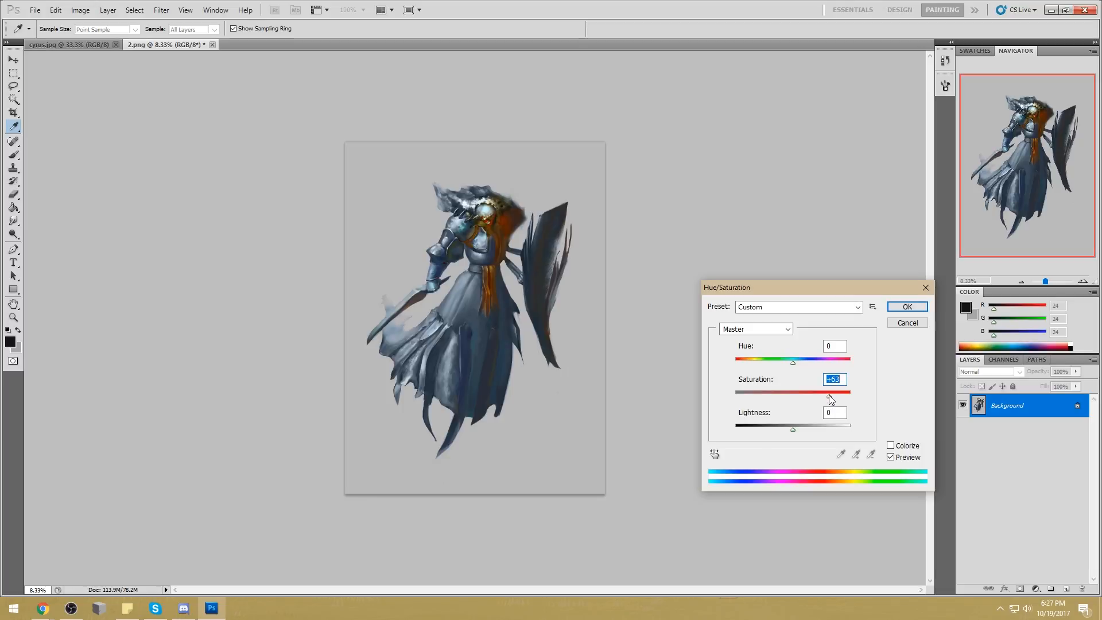
{"action": "left_click", "coordinate": [907, 306]}
Copy the whole saturated canvas, revert to the inverted-selection state, and paste the copy in place as a new layer
{"action": "key", "text": "m"}
{"action": "key", "text": "ctrl+a"}
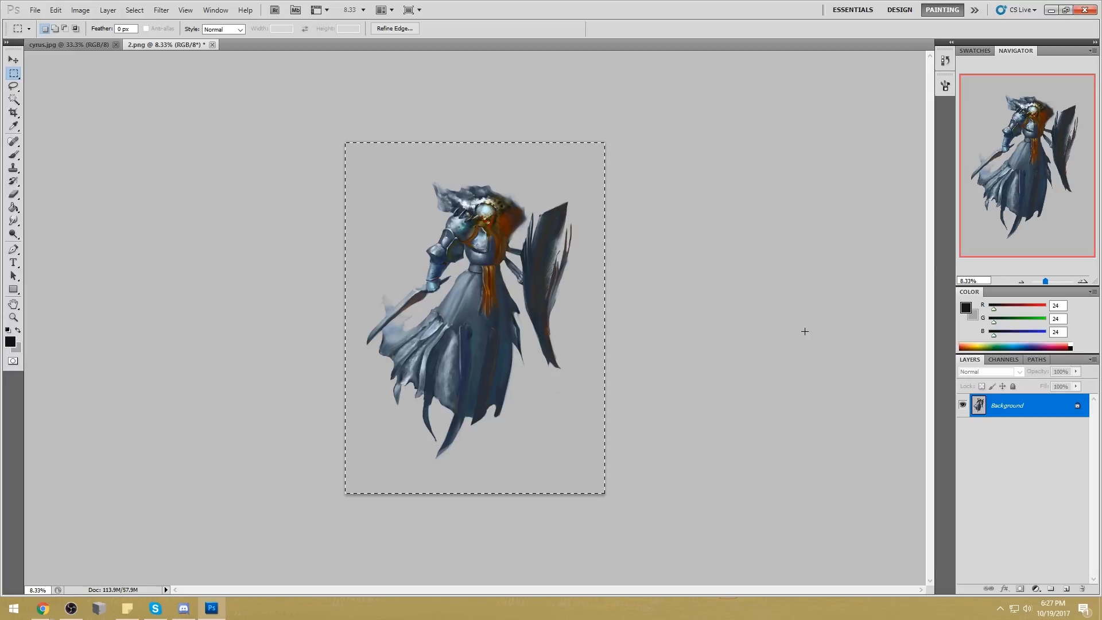
{"action": "left_click", "coordinate": [944, 60]}
{"action": "left_click", "coordinate": [865, 230]}
{"action": "left_click", "coordinate": [866, 218]}
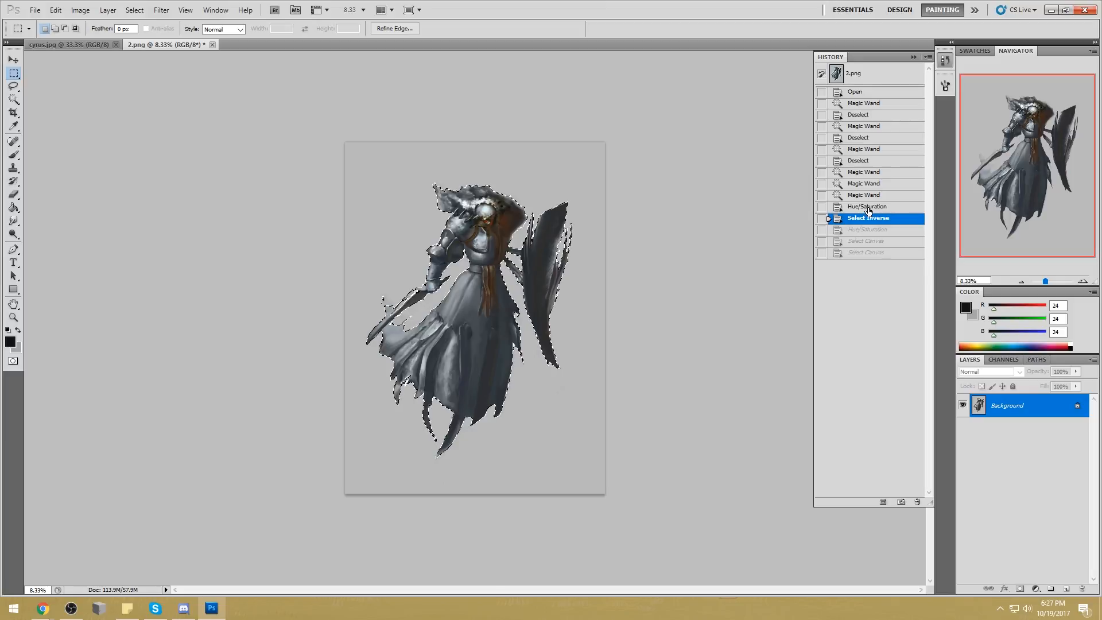
{"action": "key", "text": "ctrl+shift+v"}
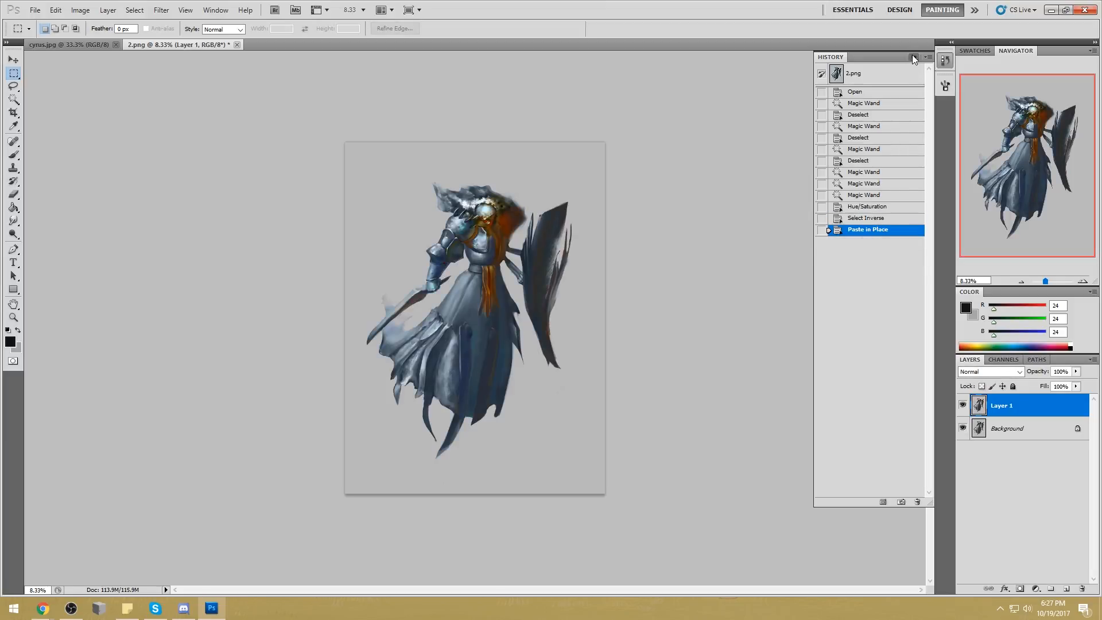
{"action": "left_click", "coordinate": [912, 57]}
{"action": "key", "text": "e"}
{"action": "key", "text": "bracketright"}
{"action": "key", "text": "bracketright"}
{"action": "key", "text": "bracketright"}
{"action": "key", "text": "bracketright"}
{"action": "key", "text": "bracketright"}
{"action": "key", "text": "bracketright"}
{"action": "key", "text": "bracketright"}
{"action": "key", "text": "bracketright"}
{"action": "key", "text": "bracketright"}
{"action": "key", "text": "bracketright"}
{"action": "key", "text": "bracketright"}
{"action": "key", "text": "bracketright"}
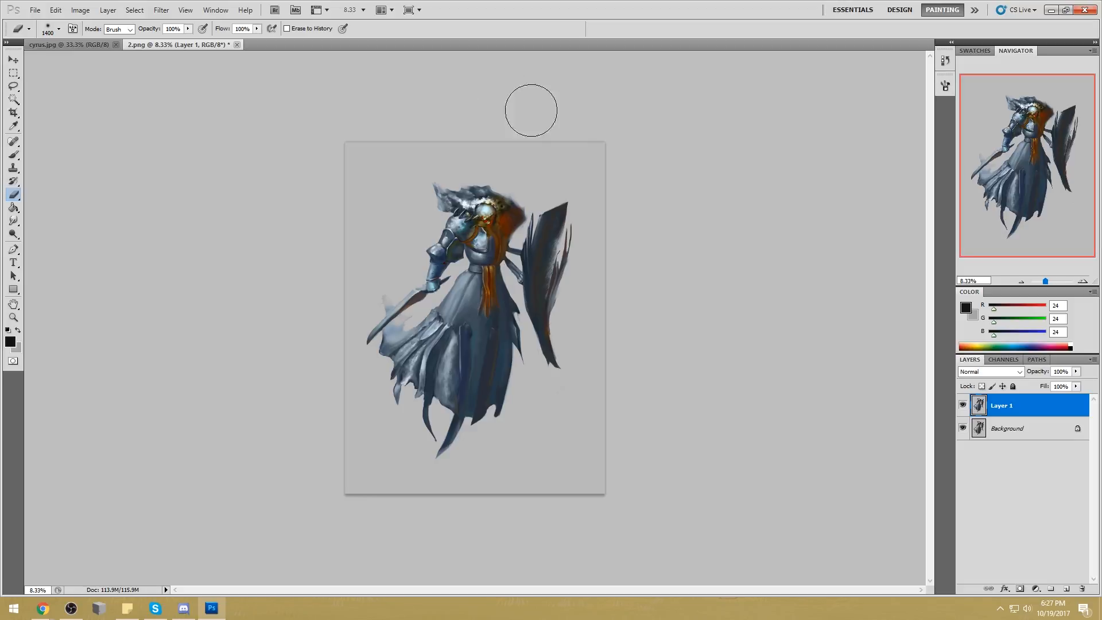
Paint sampled blue-gray over the orange sash with a 1400 px brush in Color mode at 48% opacity
{"action": "key", "text": "b"}
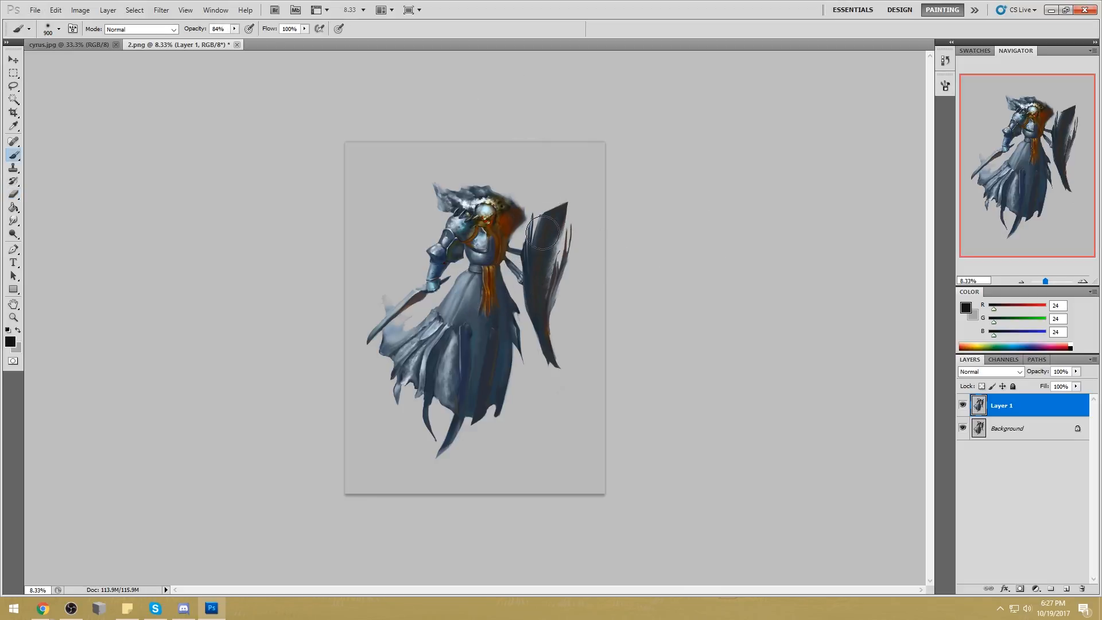
{"action": "key", "text": "bracketright"}
{"action": "key", "text": "bracketright"}
{"action": "key", "text": "bracketright"}
{"action": "key", "text": "bracketright"}
{"action": "key", "text": "bracketright"}
{"action": "key", "text": "4"}
{"action": "key", "text": "8"}
{"action": "left_click", "coordinate": [476, 296], "text": "alt"}
{"action": "left_click", "coordinate": [130, 29]}
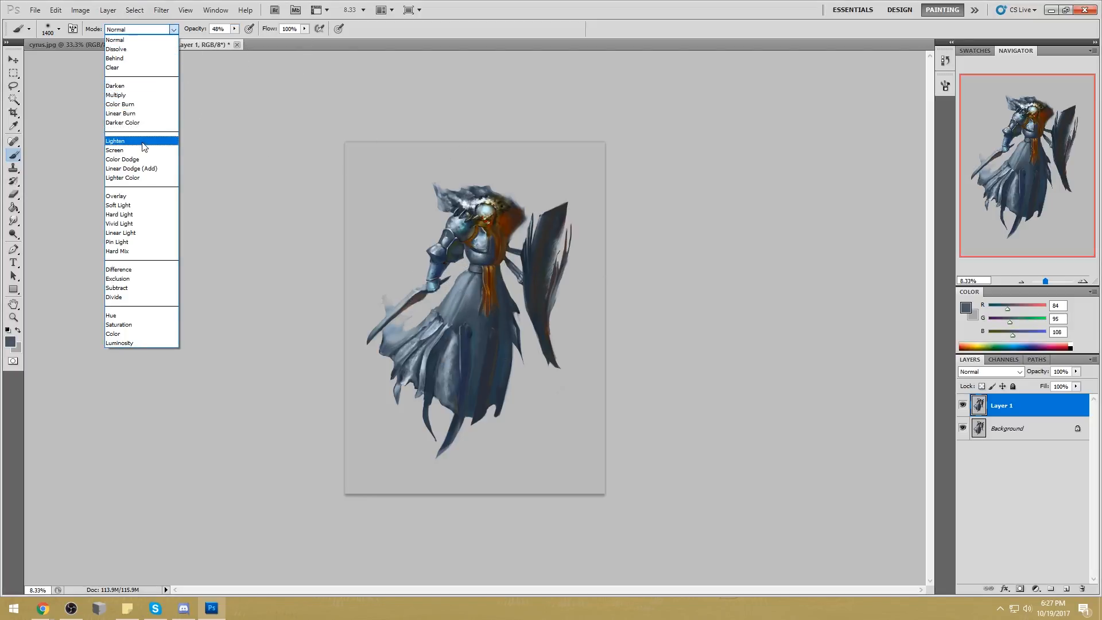
{"action": "left_click", "coordinate": [147, 334]}
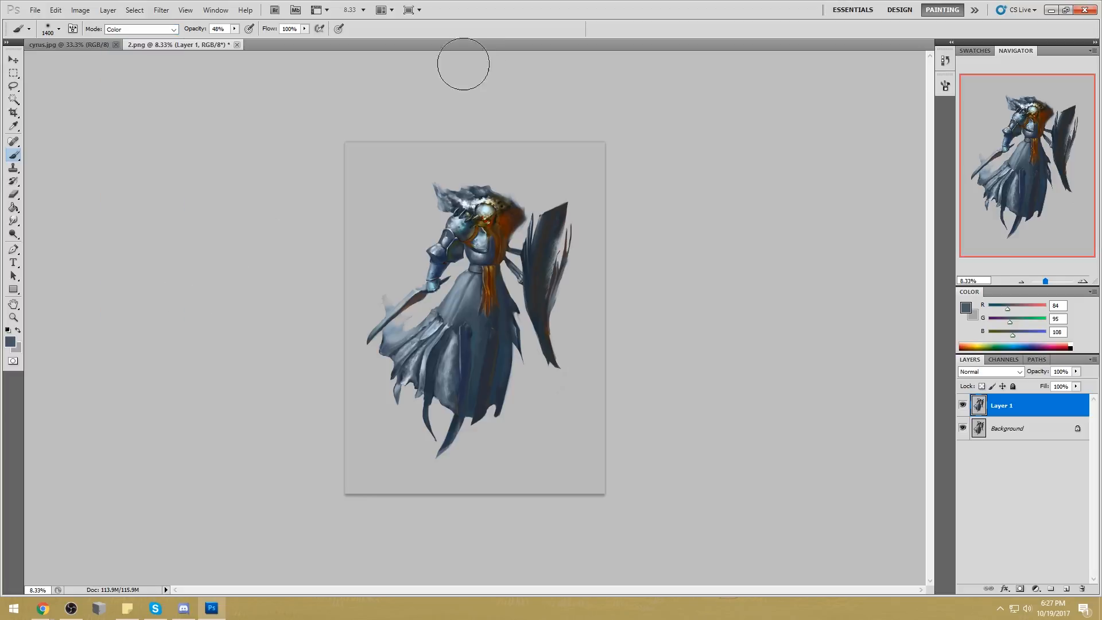
{"action": "left_click", "coordinate": [476, 289], "text": "alt"}
{"action": "left_click_drag", "start_coordinate": [484, 268], "coordinate": [489, 318]}
{"action": "left_click", "coordinate": [141, 28]}
{"action": "left_click", "coordinate": [287, 208]}
{"action": "left_click", "coordinate": [968, 301]}
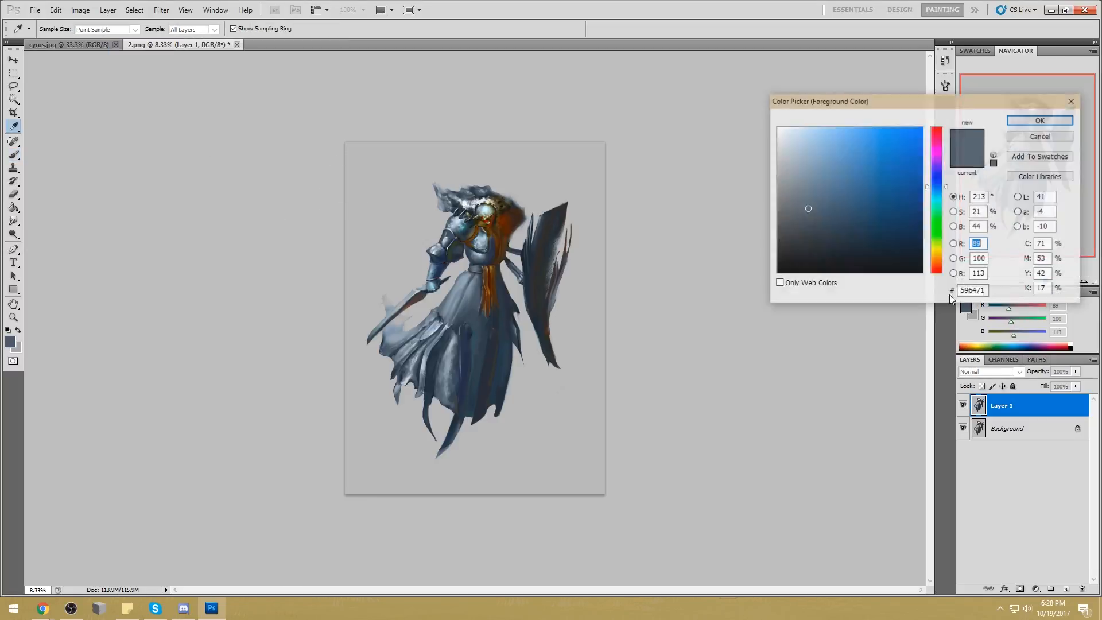
{"action": "left_click_drag", "start_coordinate": [808, 207], "coordinate": [791, 188]}
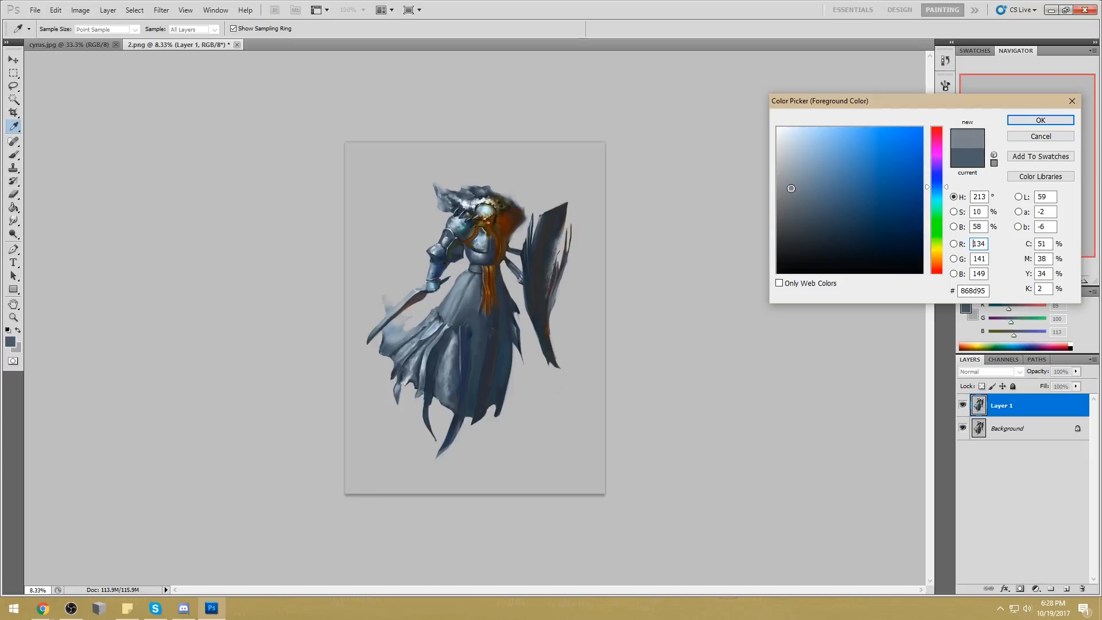
{"action": "left_click_drag", "start_coordinate": [795, 189], "coordinate": [792, 192]}
{"action": "left_click_drag", "start_coordinate": [796, 190], "coordinate": [792, 190]}
{"action": "left_click", "coordinate": [497, 214]}
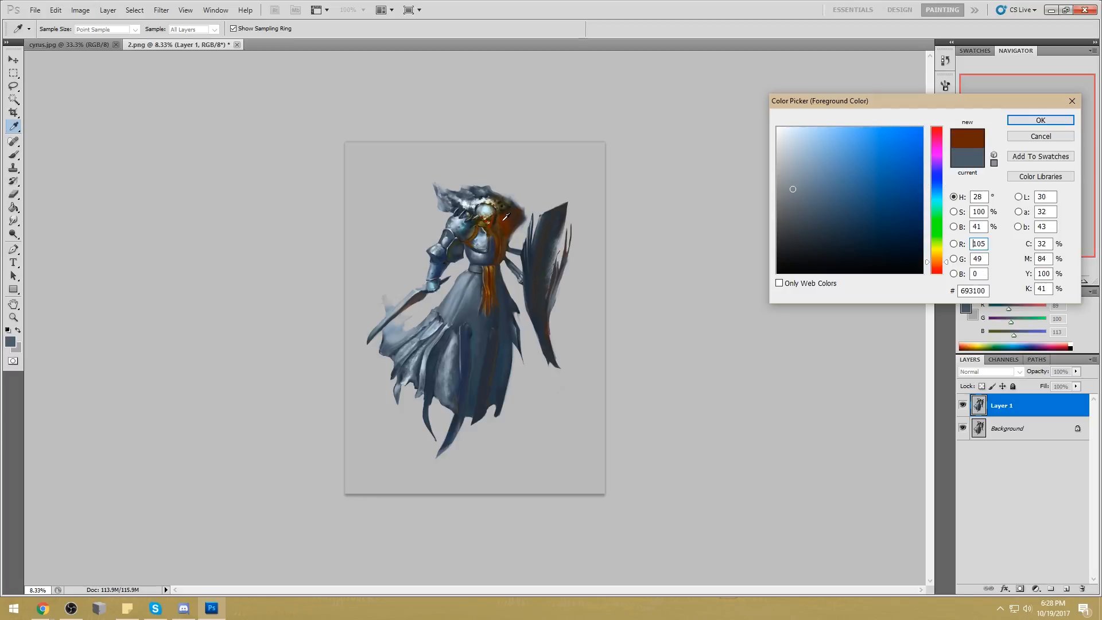
{"action": "left_click", "coordinate": [477, 289]}
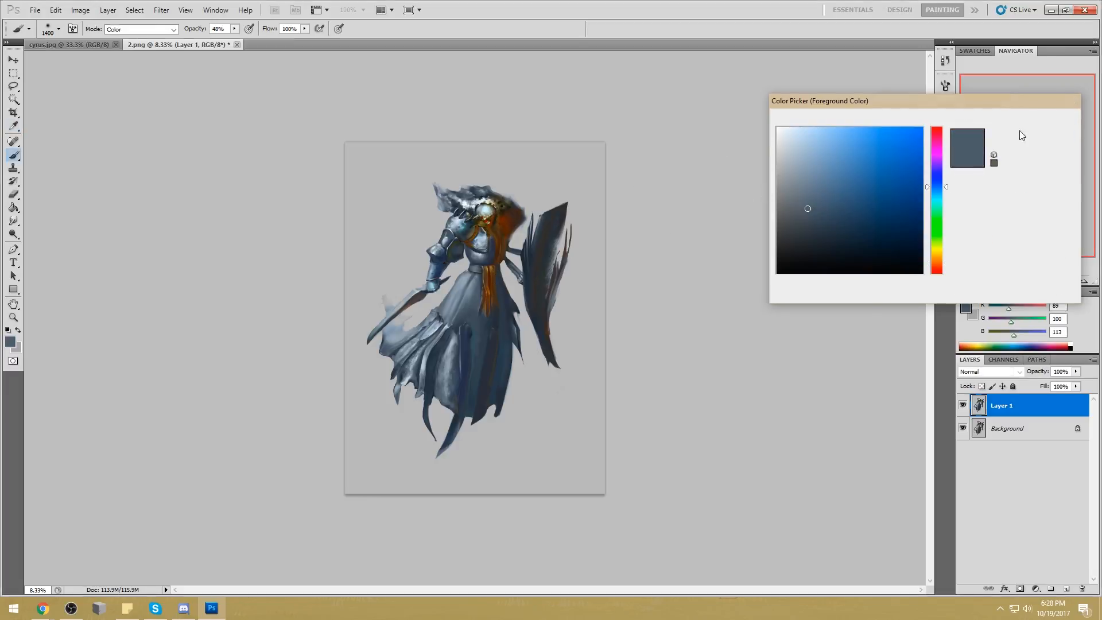
{"action": "left_click", "coordinate": [1020, 123]}
Desaturate the orange cloak and sash with a 300 px Sponge at 46% flow and inspect the helmet area up close
{"action": "left_click_drag", "start_coordinate": [13, 234], "coordinate": [67, 256]}
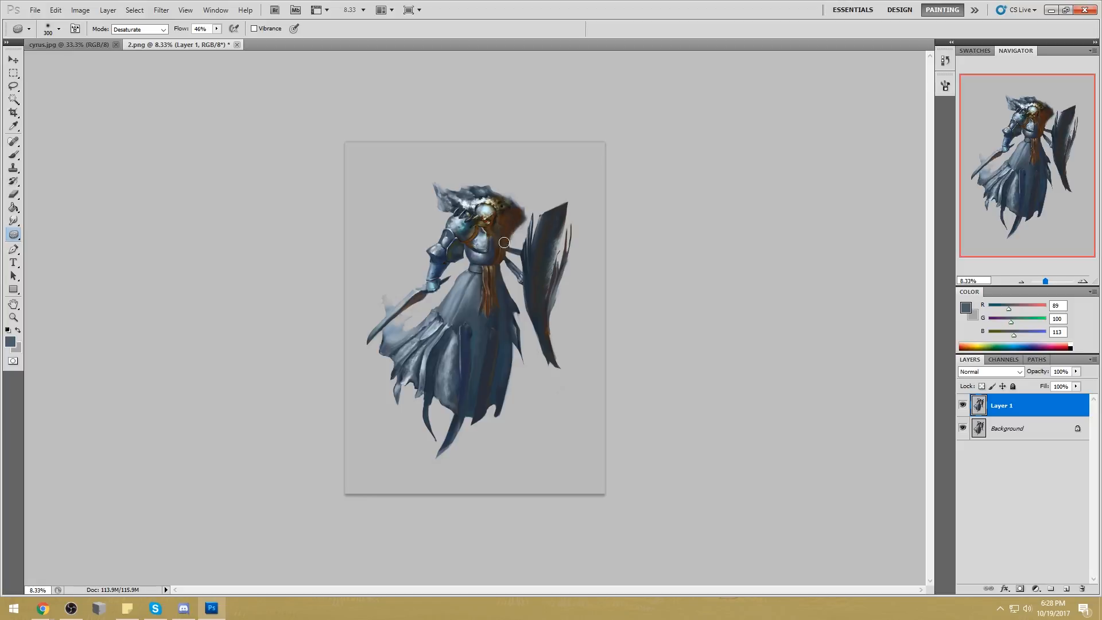
{"action": "key", "text": "z"}
{"action": "left_click_drag", "start_coordinate": [465, 203], "coordinate": [531, 287]}
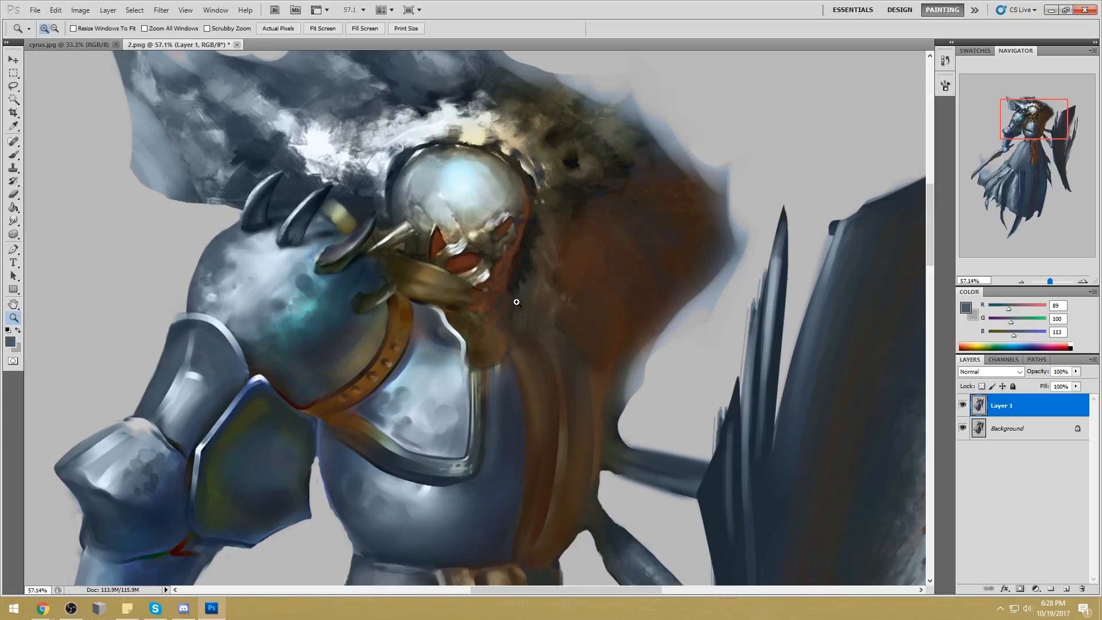
{"action": "left_click", "coordinate": [543, 280], "text": "alt"}
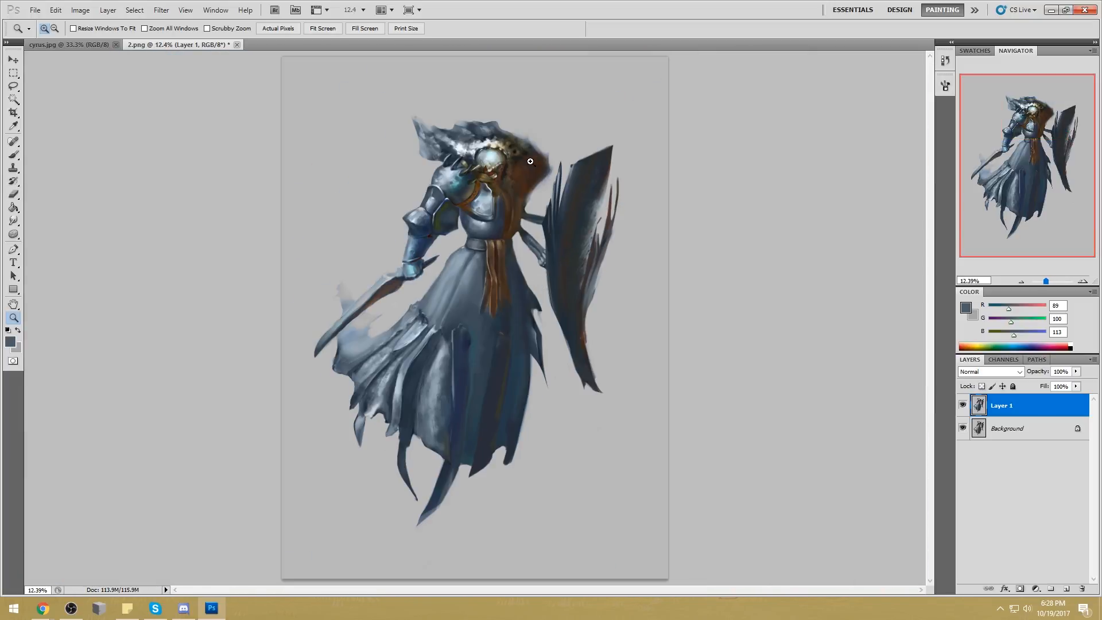
Tint the sash, skirt and head with dark blue 54, 61, 78 sampled from the torso, using a 1700 px Color-mode brush
{"action": "key", "text": "b"}
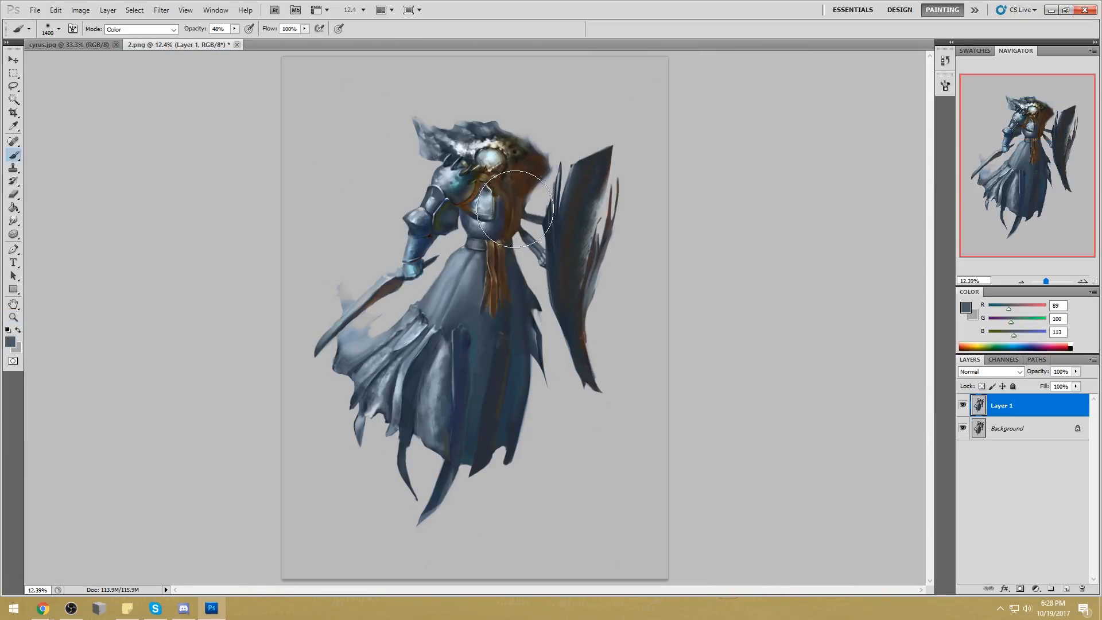
{"action": "left_click", "coordinate": [502, 222], "text": "alt"}
{"action": "key", "text": "bracketright"}
{"action": "key", "text": "bracketright"}
{"action": "key", "text": "bracketright"}
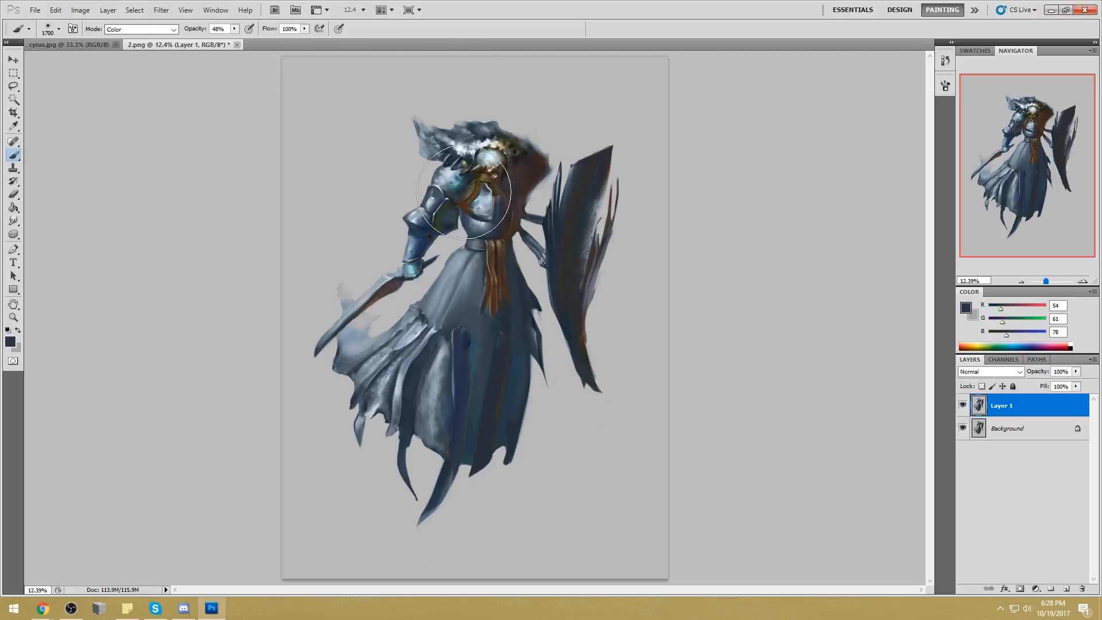
{"action": "mouse_move", "coordinate": [474, 267]}
{"action": "left_mouse_down"}
{"action": "mouse_move", "coordinate": [492, 369]}
{"action": "mouse_move", "coordinate": [459, 404]}
{"action": "left_mouse_up"}
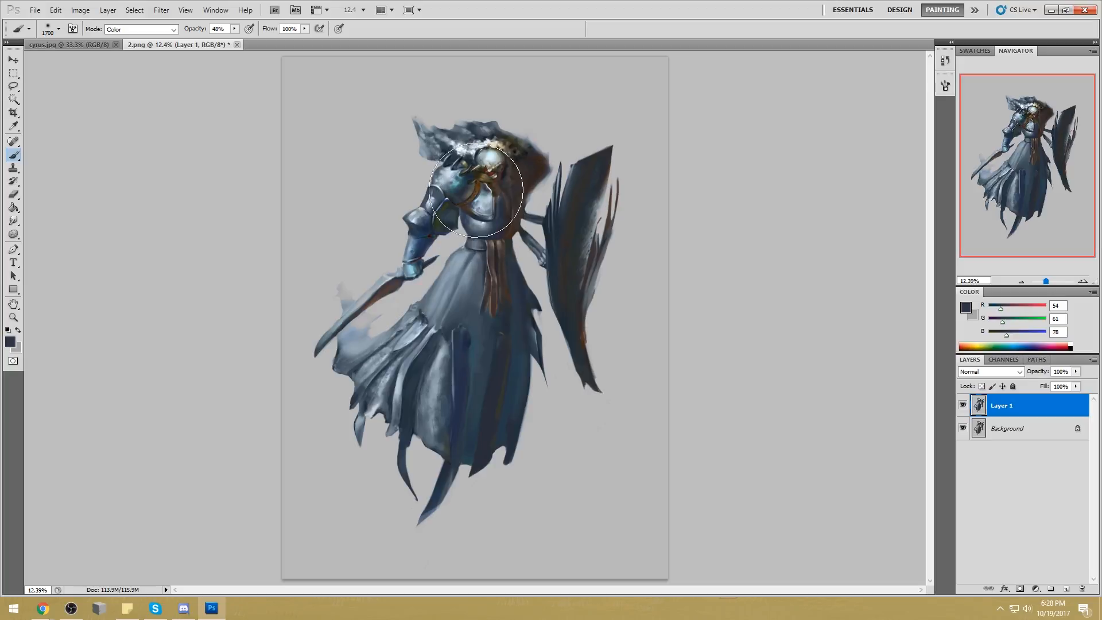
{"action": "left_click_drag", "start_coordinate": [488, 179], "coordinate": [485, 171]}
Desaturate the shoulder armor and helmet with an enlarged Sponge brush set to Desaturate at 46% flow
{"action": "left_click_drag", "start_coordinate": [13, 234], "coordinate": [78, 258]}
{"action": "key", "text": "bracketright"}
{"action": "key", "text": "bracketright"}
{"action": "key", "text": "bracketright"}
{"action": "key", "text": "bracketright"}
{"action": "key", "text": "bracketright"}
{"action": "key", "text": "bracketright"}
{"action": "key", "text": "bracketright"}
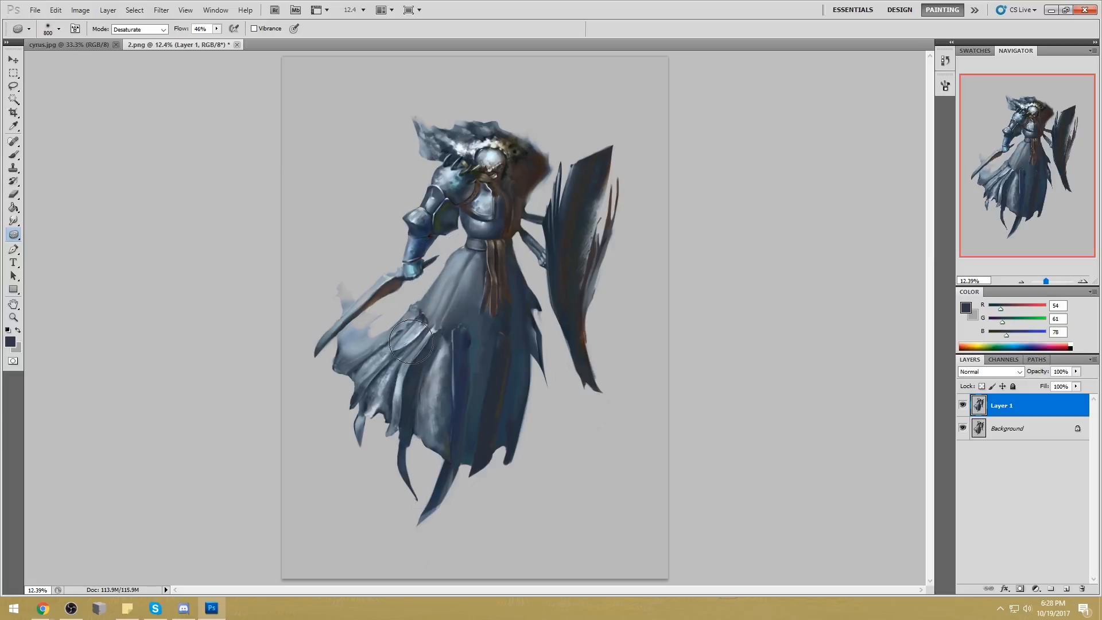
{"action": "key", "text": "bracketleft"}
{"action": "key", "text": "bracketleft"}
{"action": "key", "text": "bracketleft"}
{"action": "mouse_move", "coordinate": [431, 189]}
{"action": "left_mouse_down"}
{"action": "mouse_move", "coordinate": [482, 161]}
{"action": "mouse_move", "coordinate": [474, 150]}
{"action": "left_mouse_up"}
Select the gray backdrop around the figure with the Magic Wand at tolerance 15 and lighten it with Hue/Saturation
{"action": "left_click", "coordinate": [13, 99]}
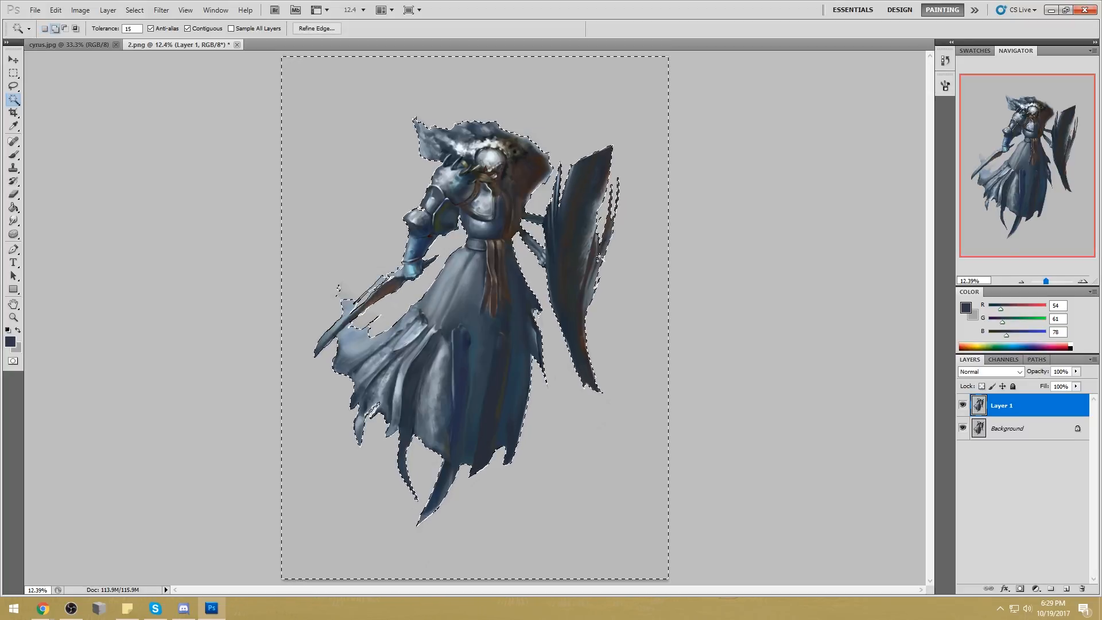
{"action": "key", "text": "ctrl+u"}
{"action": "left_click_drag", "start_coordinate": [793, 428], "coordinate": [809, 429]}
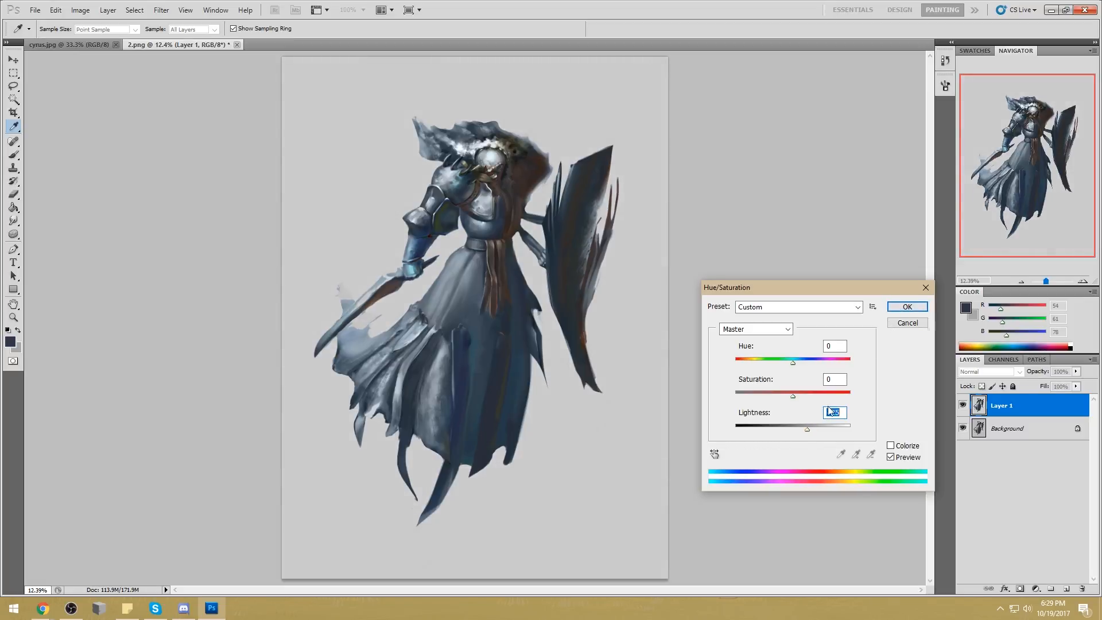
{"action": "left_click", "coordinate": [907, 307]}
{"action": "left_click", "coordinate": [962, 406]}
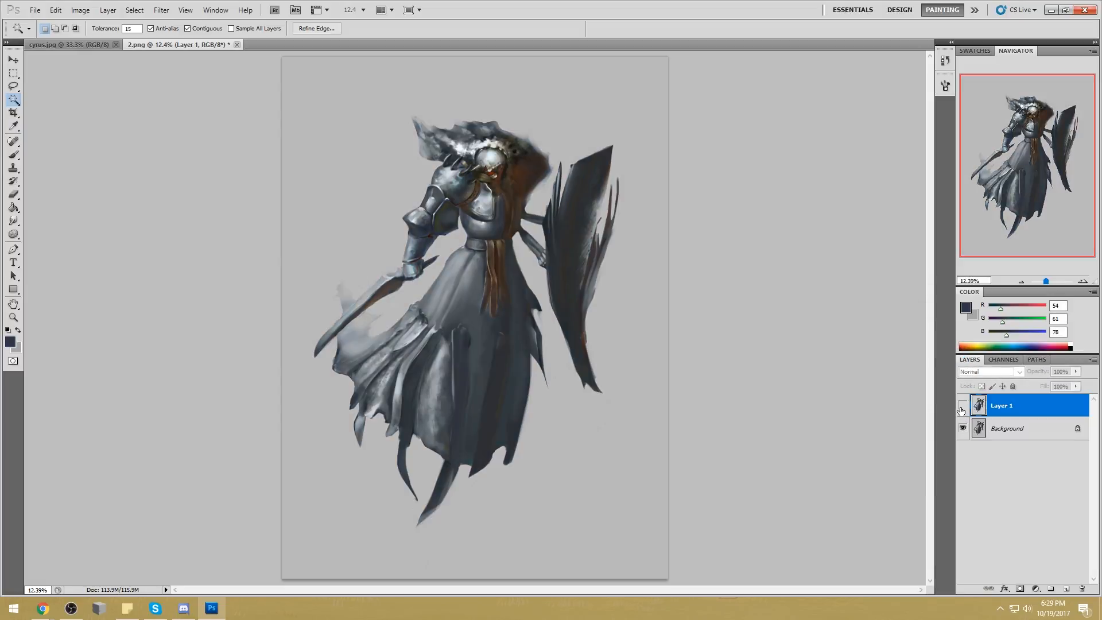
{"action": "left_click", "coordinate": [962, 406]}
Copy the whole flattened painting, restore the original 2.png snapshot from the history, and paste the edited version in place as a new layer
{"action": "key", "text": "ctrl+a"}
{"action": "right_click", "coordinate": [1021, 405]}
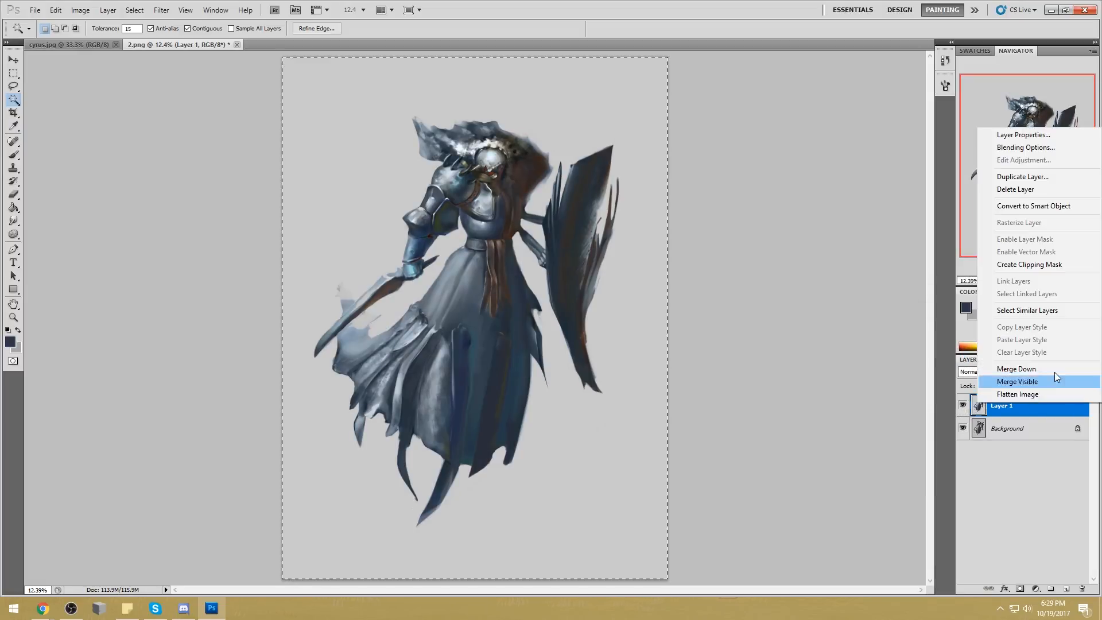
{"action": "left_click", "coordinate": [1027, 448]}
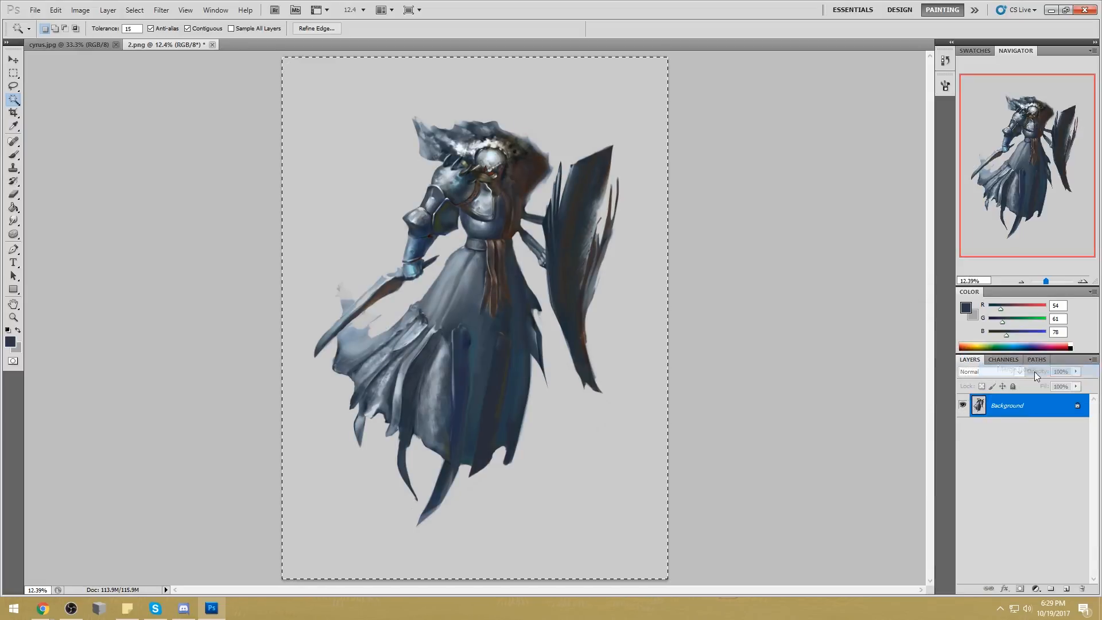
{"action": "left_click", "coordinate": [946, 59]}
{"action": "left_click", "coordinate": [853, 73]}
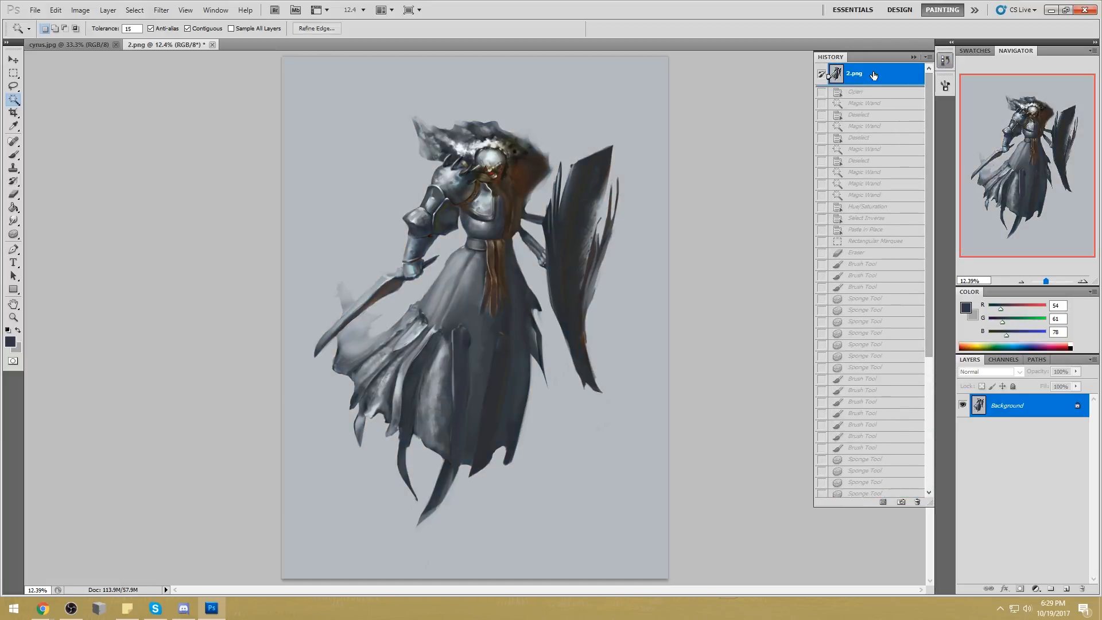
{"action": "key", "text": "ctrl+shift+v"}
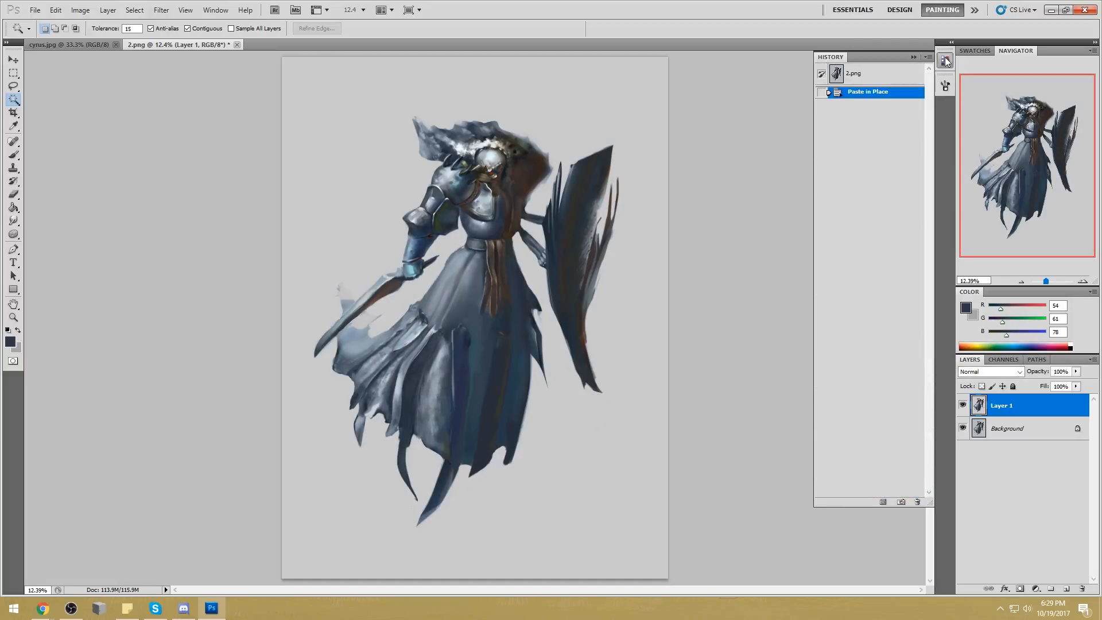
{"action": "left_click", "coordinate": [913, 58]}
Compare the edited Layer 1 with the original Background by toggling the layer's visibility at a reduced zoom
{"action": "key", "text": "ctrl+minus"}
{"action": "left_click", "coordinate": [963, 405]}
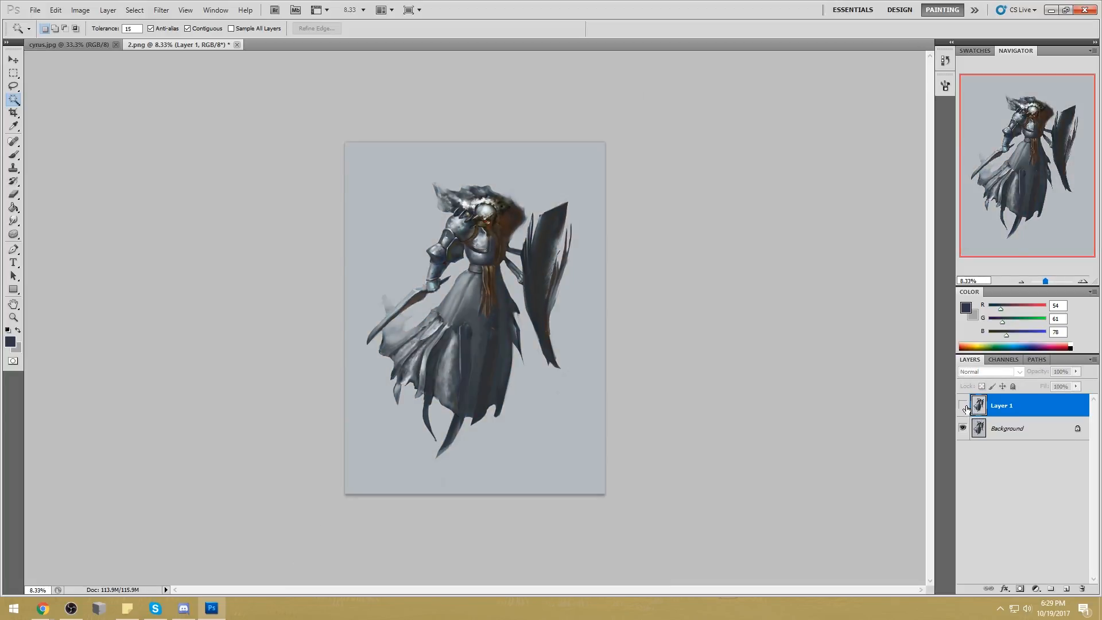
{"action": "left_click", "coordinate": [964, 405]}
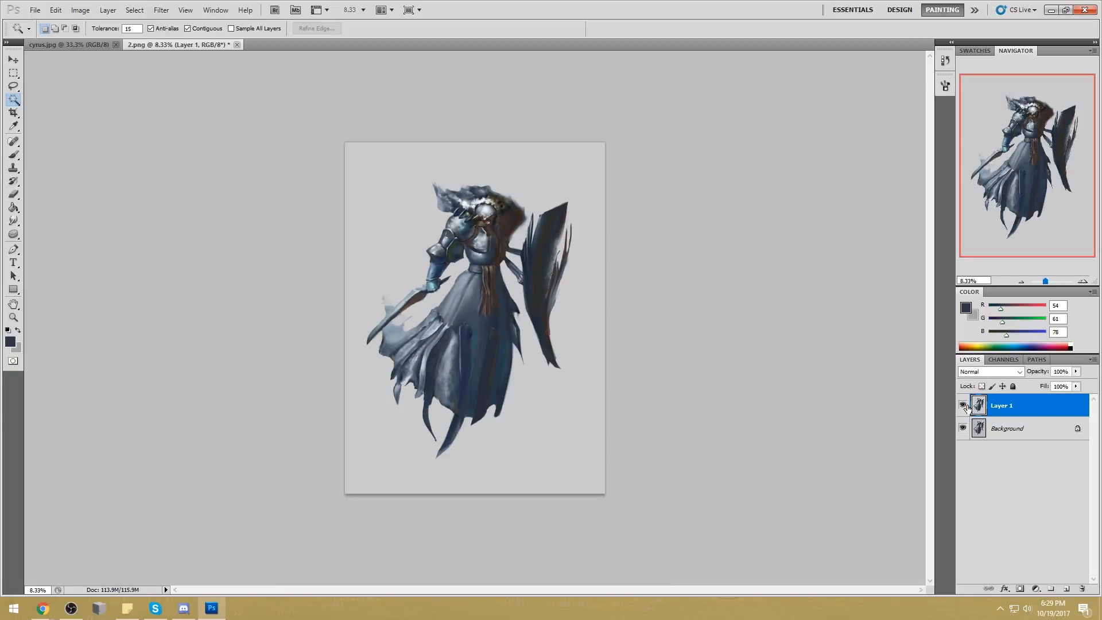
{"action": "left_click", "coordinate": [963, 406]}
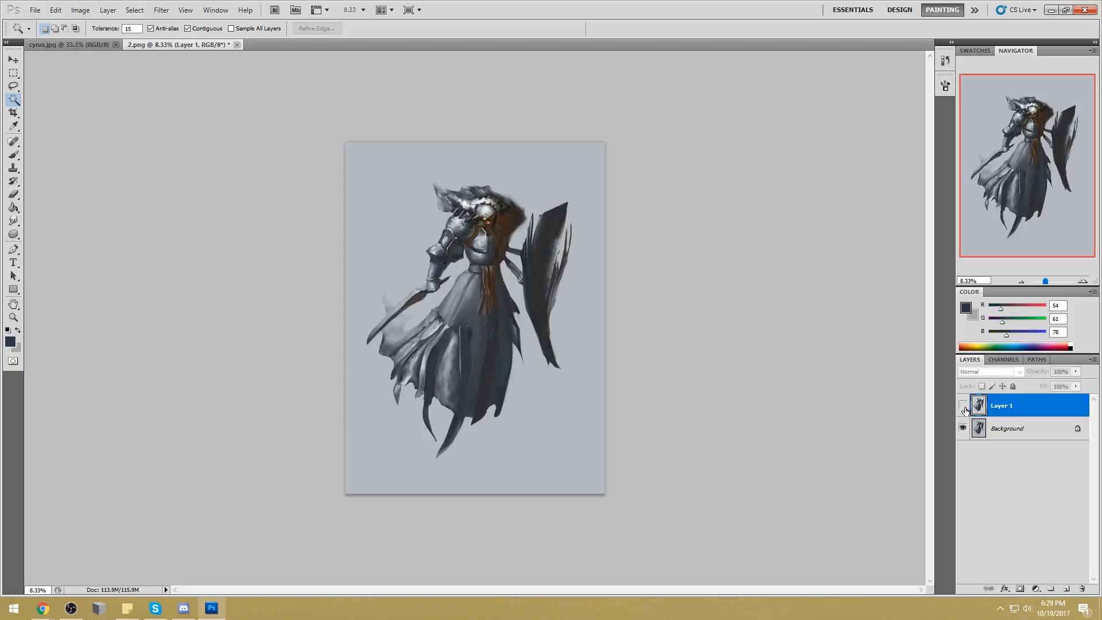
{"action": "left_click", "coordinate": [964, 406]}
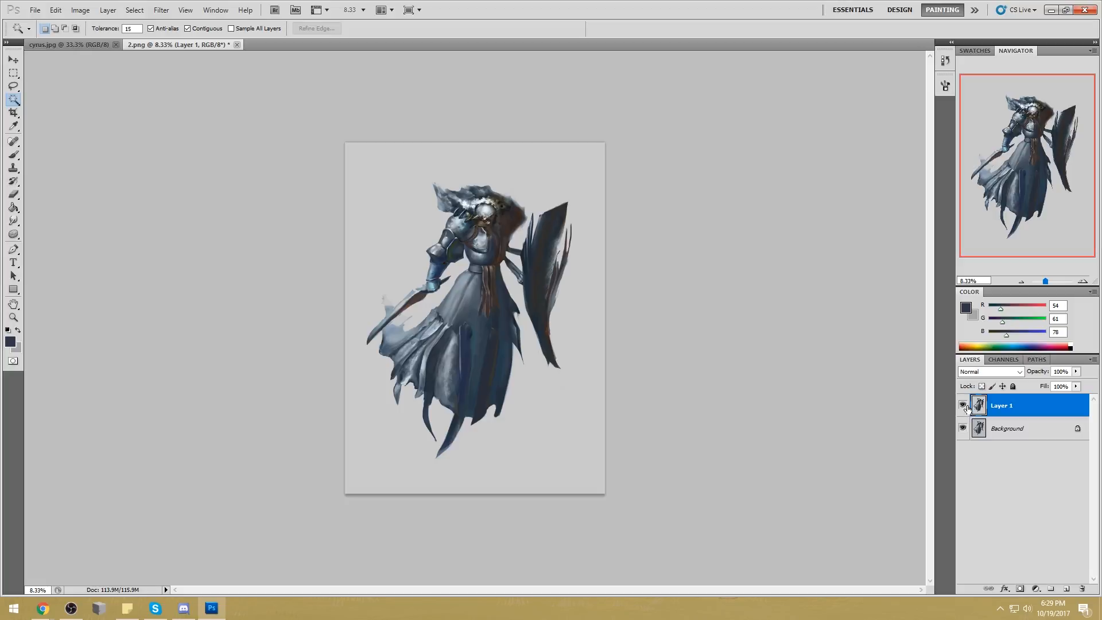
{"action": "left_click", "coordinate": [963, 405]}
{"action": "left_click", "coordinate": [963, 405]}
Select the three reddish openings in the skull mask with the Magic Wand at tolerance 15, undoing the stray addition
{"action": "key", "text": "z"}
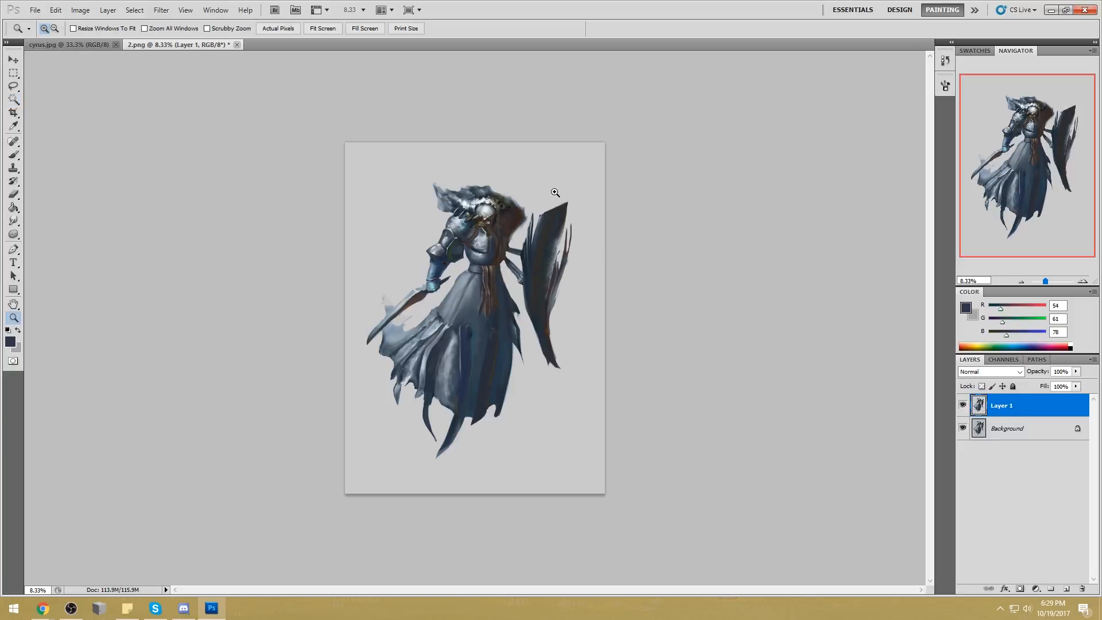
{"action": "left_click_drag", "start_coordinate": [518, 268], "coordinate": [444, 210]}
{"action": "key", "text": "w"}
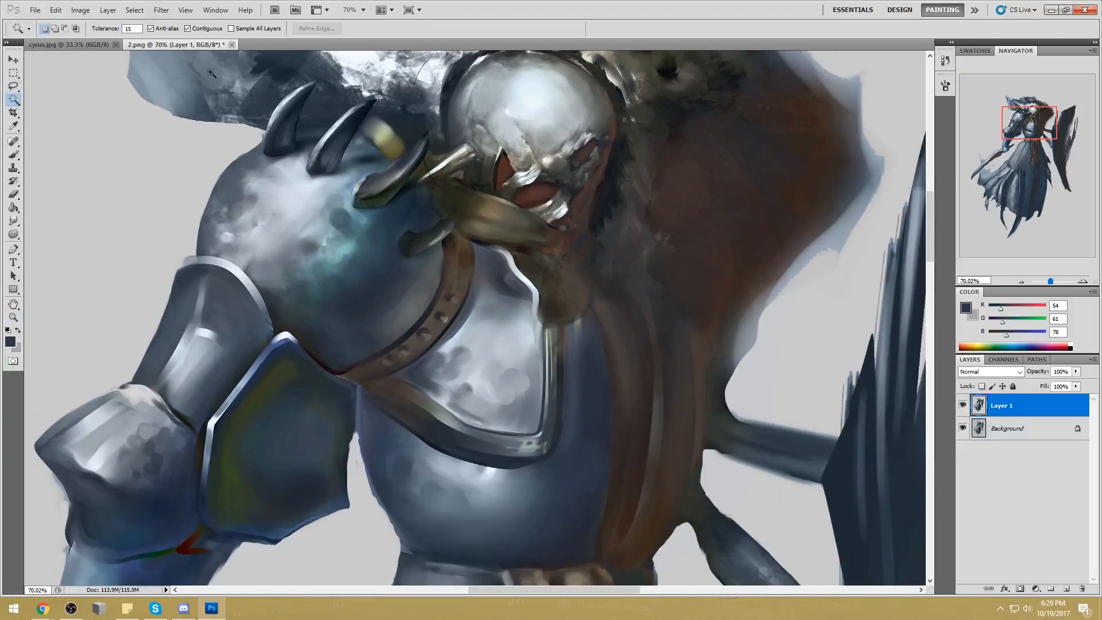
{"action": "left_click", "coordinate": [509, 174]}
{"action": "left_click", "coordinate": [537, 195], "text": "shift"}
{"action": "left_click", "coordinate": [614, 194], "text": "shift"}
{"action": "key", "text": "ctrl+z"}
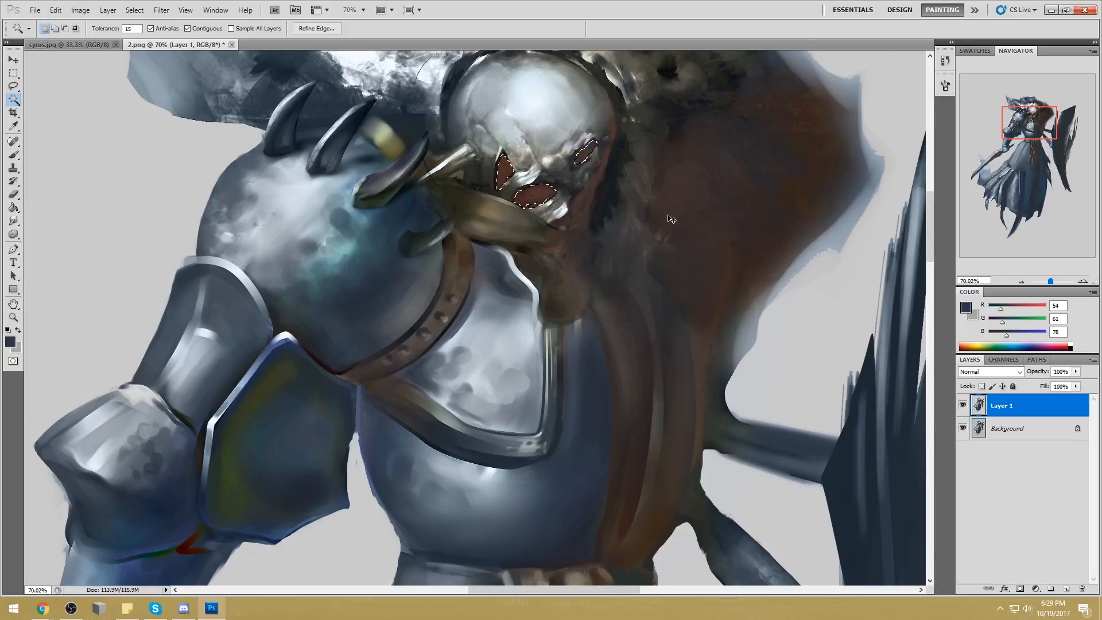
Brighten the selected mask openings using a 1000 px Dodge tool on Highlights, with the exposure raised to 81%
{"action": "key", "text": "ctrl+0"}
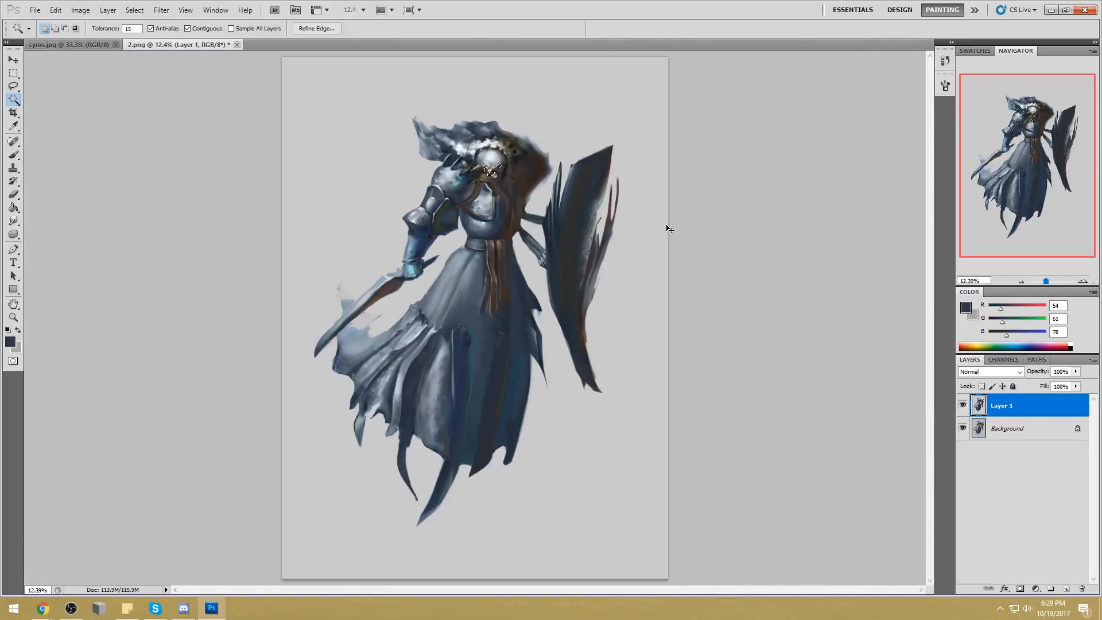
{"action": "key", "text": "o"}
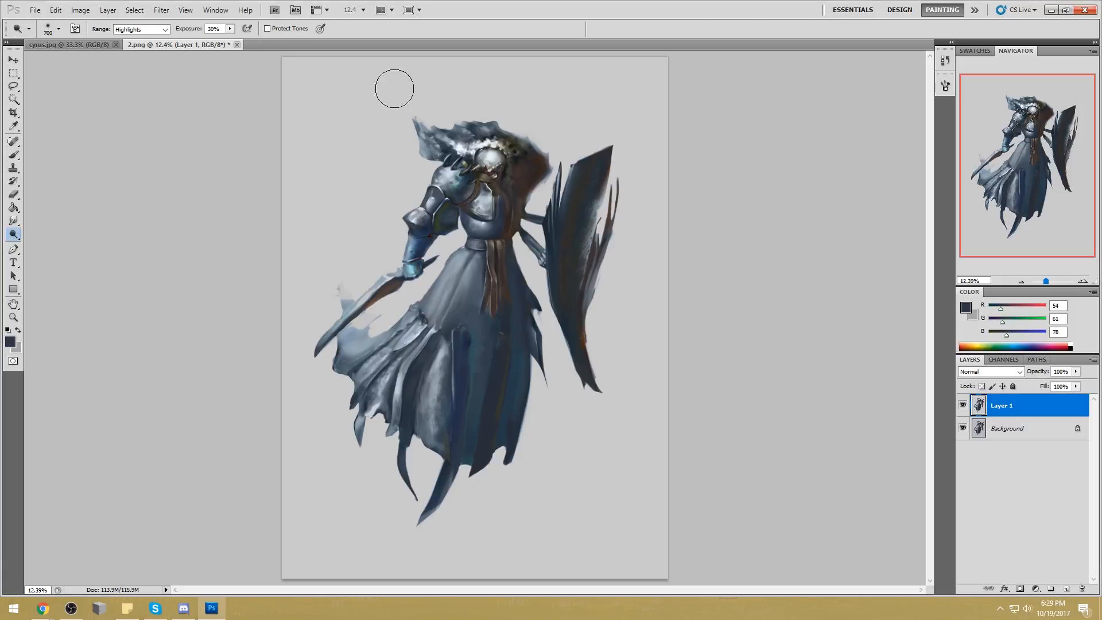
{"action": "key", "text": "bracketright"}
{"action": "mouse_move", "coordinate": [507, 187]}
{"action": "left_mouse_down"}
{"action": "mouse_move", "coordinate": [485, 170]}
{"action": "mouse_move", "coordinate": [462, 184]}
{"action": "mouse_move", "coordinate": [494, 198]}
{"action": "left_mouse_up"}
{"action": "left_click_drag", "start_coordinate": [230, 29], "coordinate": [261, 41]}
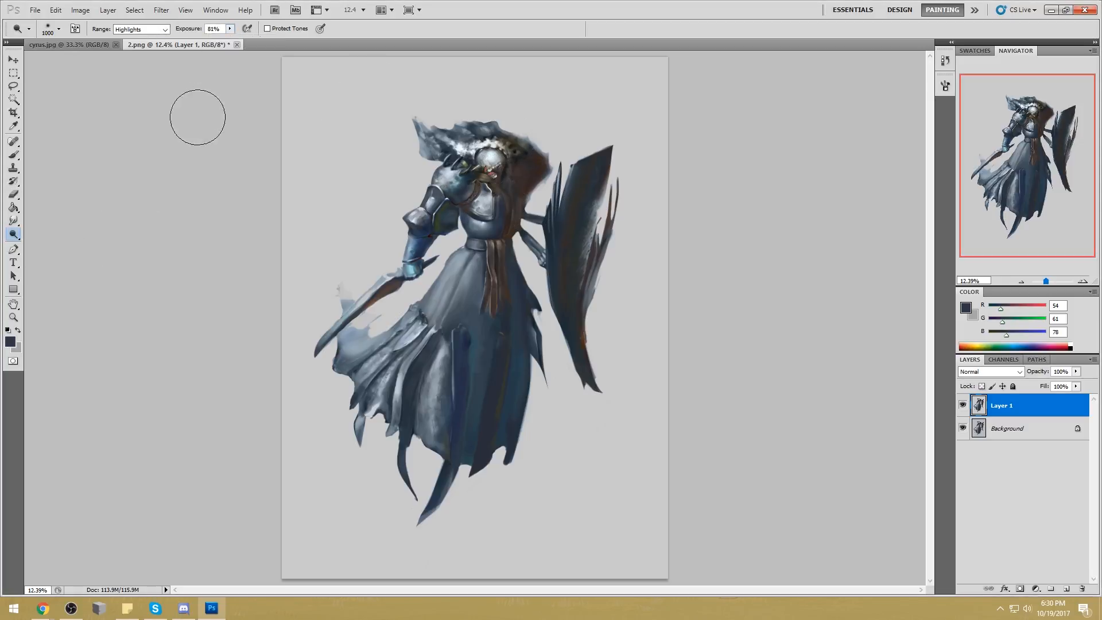
{"action": "mouse_move", "coordinate": [505, 163]}
{"action": "left_mouse_down"}
{"action": "mouse_move", "coordinate": [482, 189]}
{"action": "mouse_move", "coordinate": [503, 171]}
{"action": "mouse_move", "coordinate": [490, 172]}
{"action": "left_mouse_up"}
Tint the selected mask openings with orange-red 255, 90, 58 and yellow 255, 242, 58 using the Color-mode brush, and clear the selection
{"action": "left_click", "coordinate": [966, 309]}
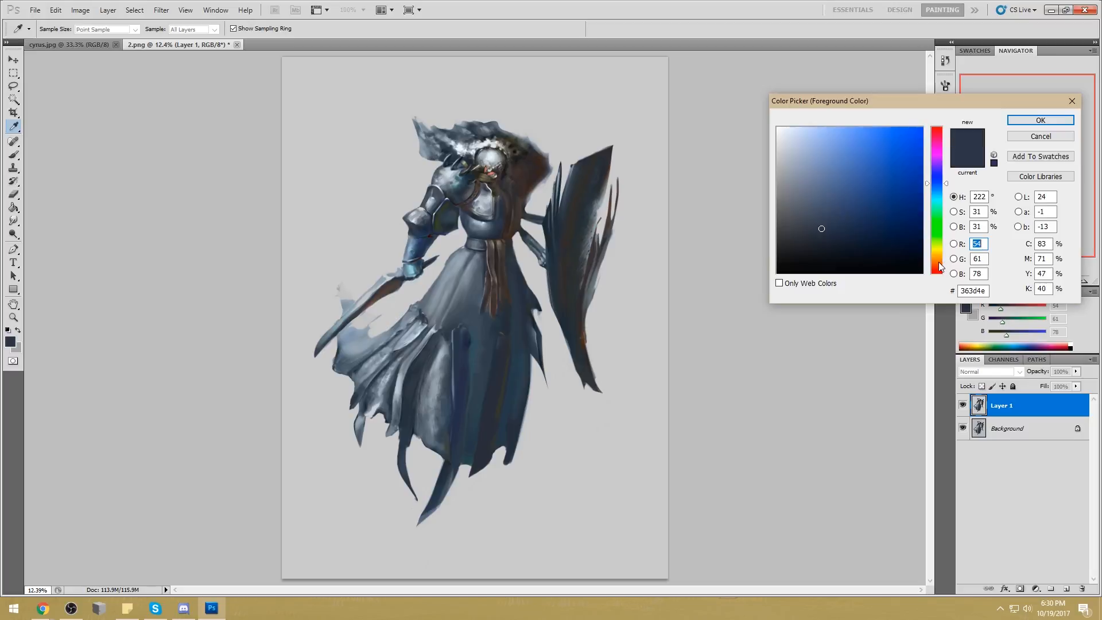
{"action": "left_click_drag", "start_coordinate": [939, 263], "coordinate": [940, 265]}
{"action": "mouse_move", "coordinate": [878, 142]}
{"action": "left_mouse_down"}
{"action": "mouse_move", "coordinate": [873, 115]}
{"action": "mouse_move", "coordinate": [888, 114]}
{"action": "left_mouse_up"}
{"action": "left_click", "coordinate": [939, 269]}
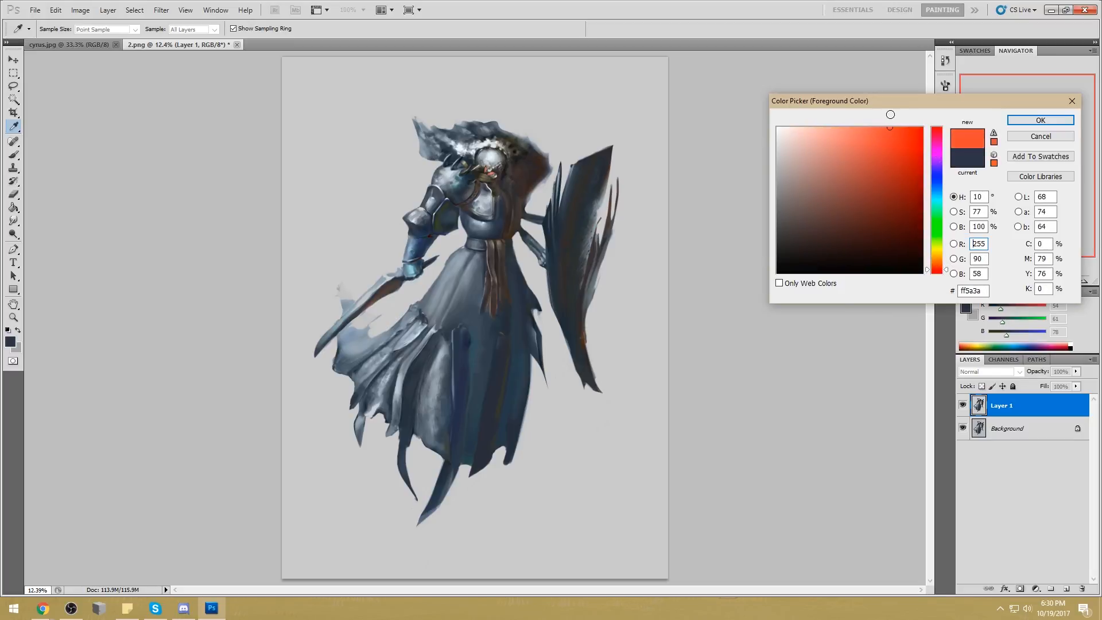
{"action": "left_click", "coordinate": [1021, 120]}
{"action": "key", "text": "b"}
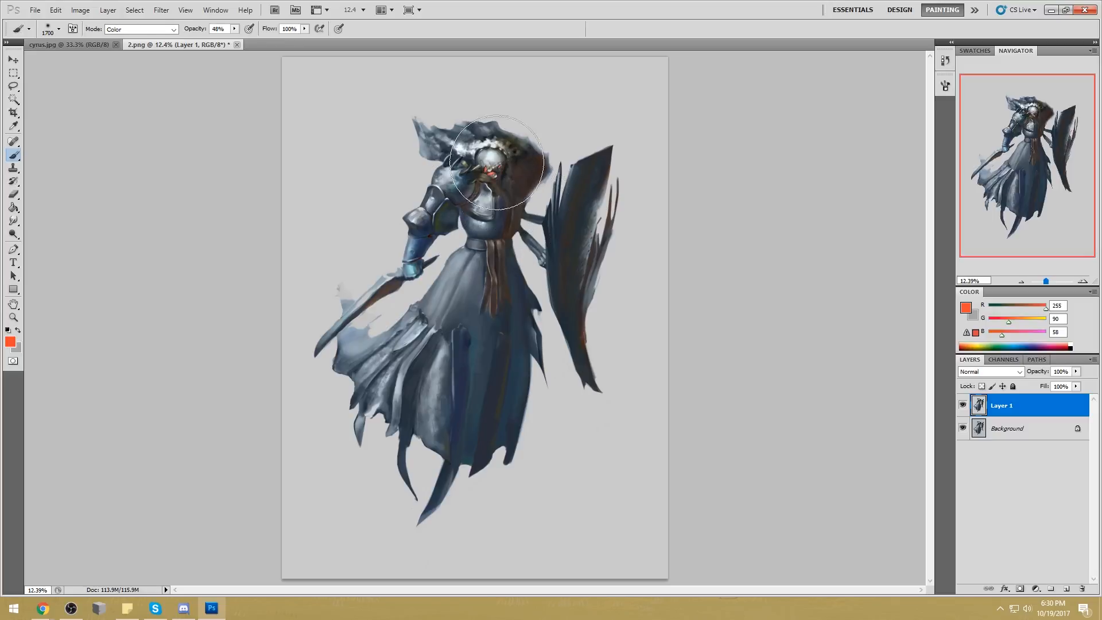
{"action": "left_click_drag", "start_coordinate": [1023, 319], "coordinate": [1043, 319]}
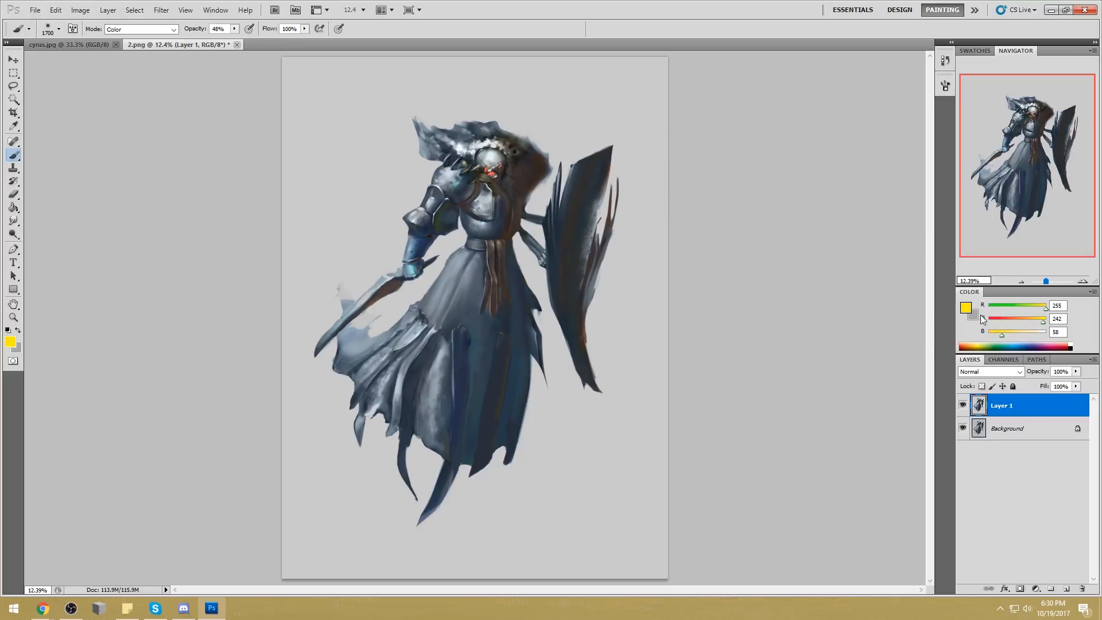
{"action": "key", "text": "m"}
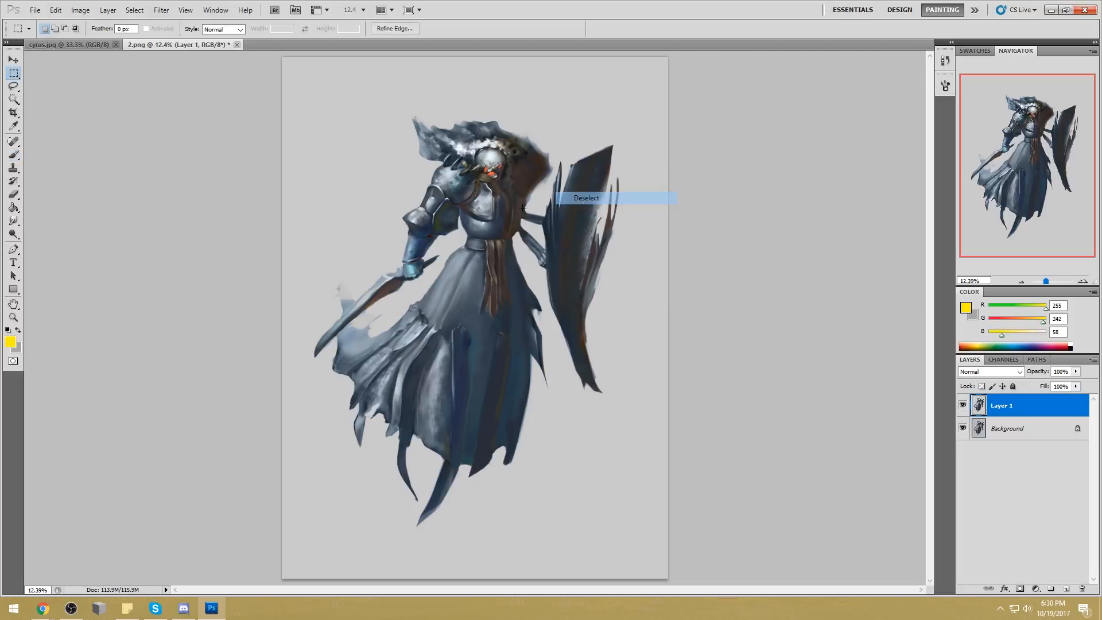
Dodge the highlights of the glowing eyes with the brush reduced to 250 px at 81% exposure
{"action": "left_click", "coordinate": [14, 233]}
{"action": "right_click", "coordinate": [13, 234]}
{"action": "left_click", "coordinate": [45, 235]}
{"action": "key", "text": "bracketleft"}
{"action": "key", "text": "bracketleft"}
{"action": "key", "text": "bracketleft"}
{"action": "key", "text": "bracketleft"}
{"action": "key", "text": "bracketleft"}
{"action": "key", "text": "bracketleft"}
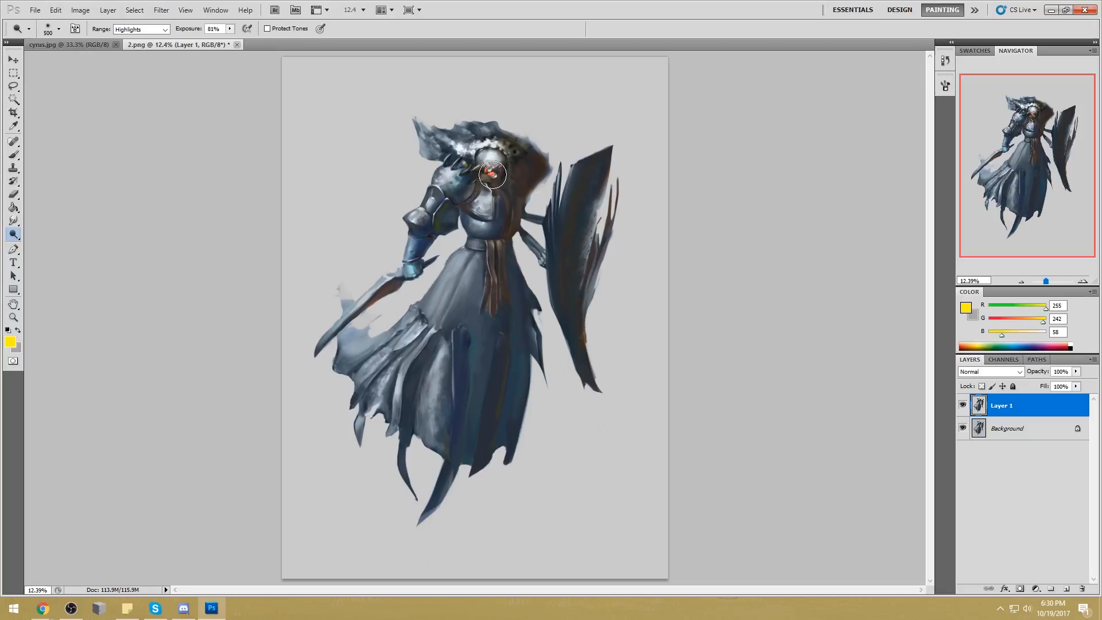
{"action": "key", "text": "bracketleft"}
{"action": "left_click_drag", "start_coordinate": [490, 166], "coordinate": [493, 161]}
Roll the history back to before the latest Dodge strokes and lighten the glowing eyes again more lightly
{"action": "key", "text": "ctrl+alt+z"}
{"action": "left_click", "coordinate": [945, 60]}
{"action": "left_click", "coordinate": [865, 229]}
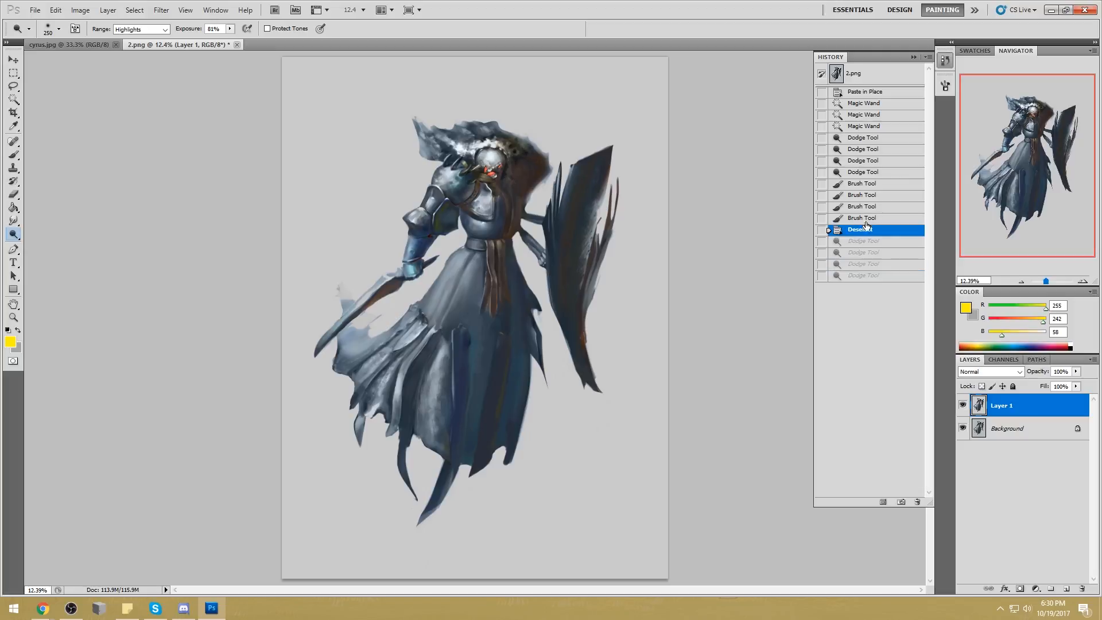
{"action": "left_click", "coordinate": [913, 58]}
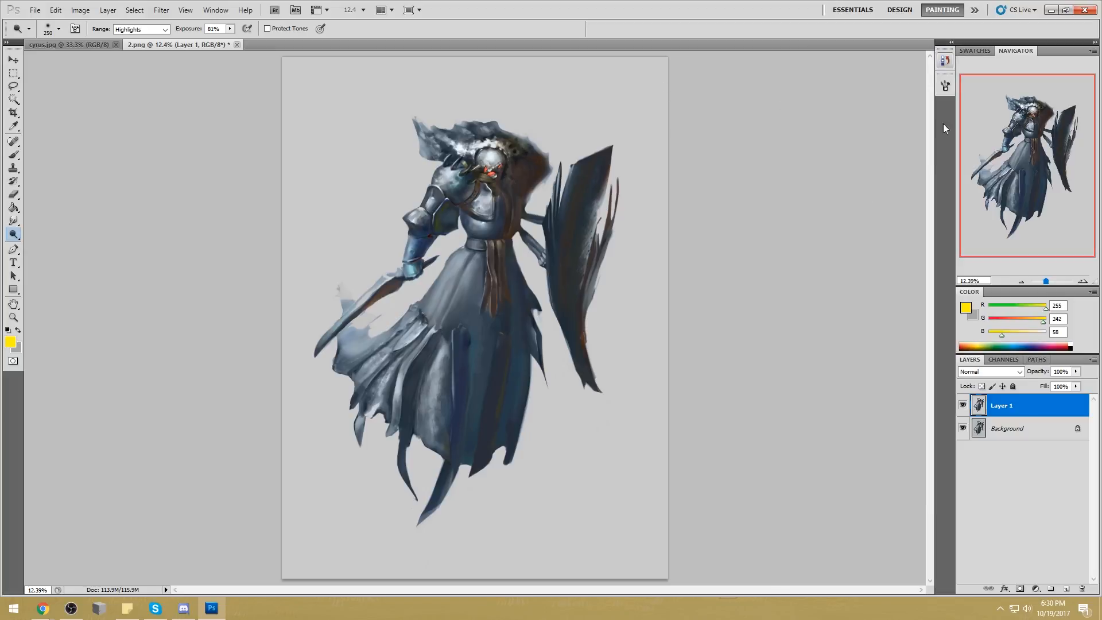
{"action": "left_click", "coordinate": [945, 60]}
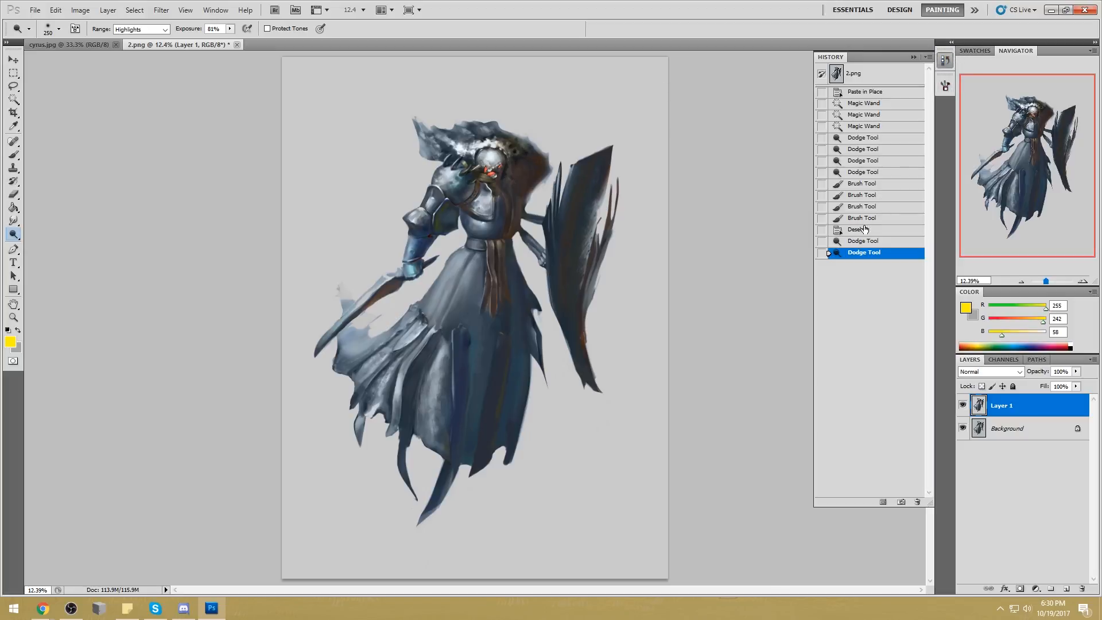
{"action": "left_click", "coordinate": [913, 56]}
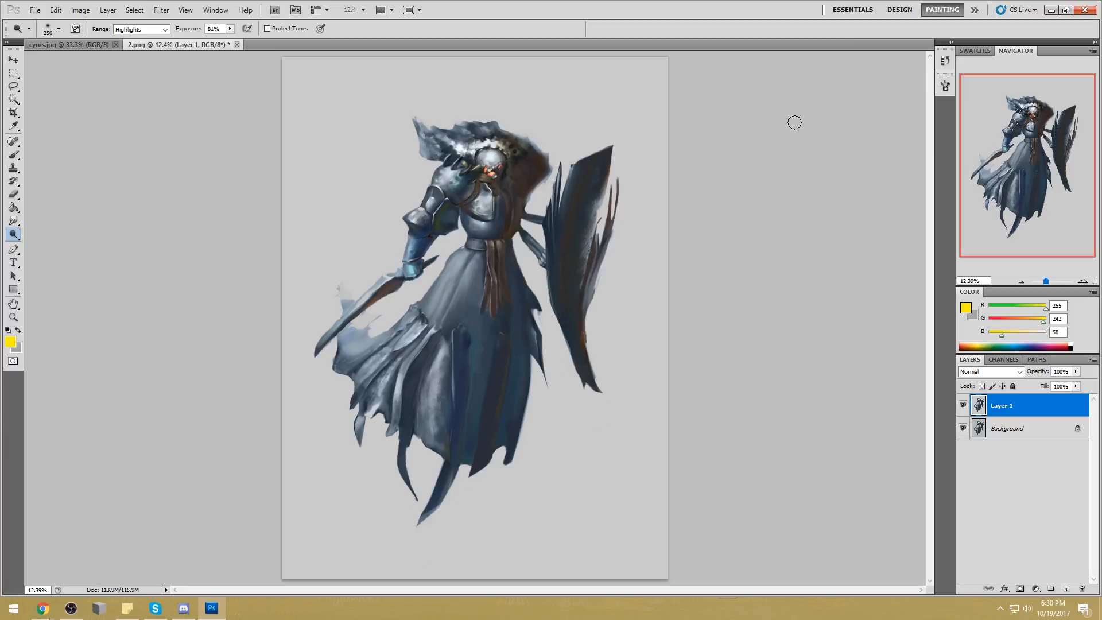
Darken the area around the glowing eyes with the Burn tool
{"action": "right_click", "coordinate": [13, 235]}
{"action": "left_click", "coordinate": [59, 244]}
{"action": "mouse_move", "coordinate": [484, 185]}
{"action": "left_mouse_down"}
{"action": "mouse_move", "coordinate": [494, 207]}
{"action": "mouse_move", "coordinate": [526, 179]}
{"action": "mouse_move", "coordinate": [487, 169]}
{"action": "mouse_move", "coordinate": [507, 172]}
{"action": "left_mouse_up"}
Paint black 0, 0, 0 over the skull mask area with a smaller brush at higher opacity, and clear the selection
{"action": "key", "text": "b"}
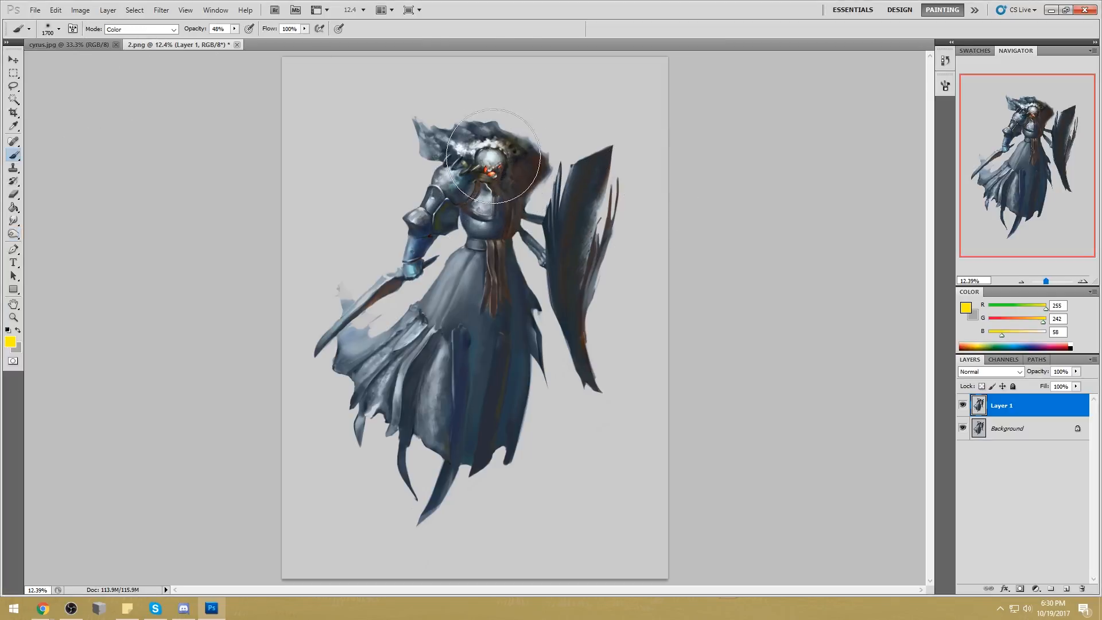
{"action": "left_click", "coordinate": [964, 310]}
{"action": "left_click", "coordinate": [779, 274]}
{"action": "left_click", "coordinate": [1053, 115]}
{"action": "key", "text": "bracketleft"}
{"action": "key", "text": "bracketleft"}
{"action": "key", "text": "bracketleft"}
{"action": "key", "text": "bracketleft"}
{"action": "key", "text": "bracketleft"}
{"action": "key", "text": "bracketleft"}
{"action": "key", "text": "bracketleft"}
{"action": "key", "text": "bracketleft"}
{"action": "key", "text": "bracketleft"}
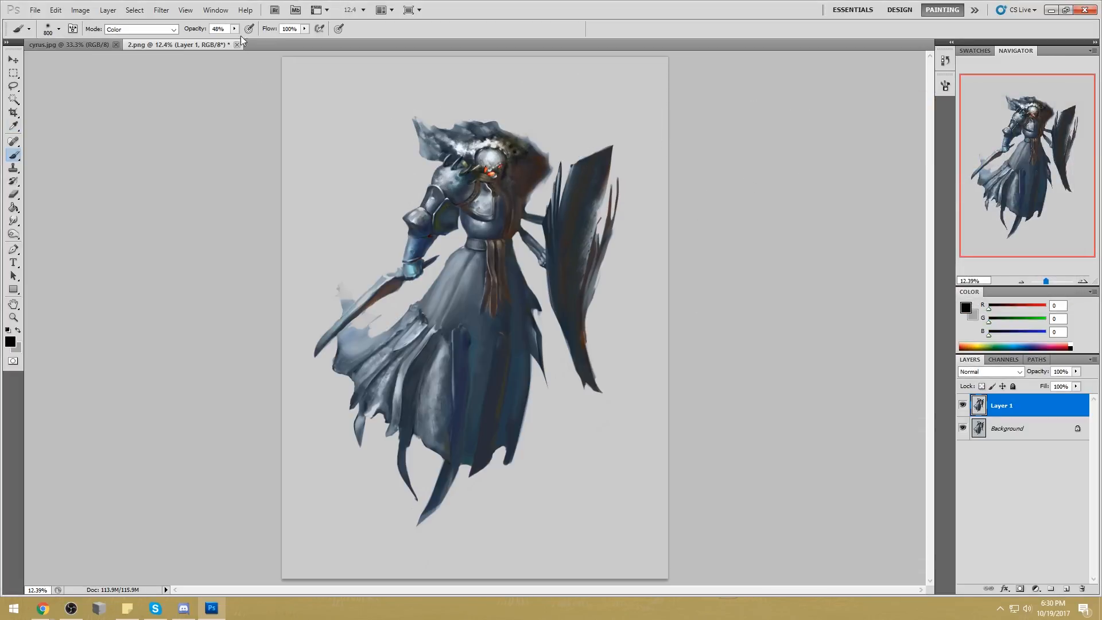
{"action": "left_click", "coordinate": [172, 31]}
{"action": "left_click", "coordinate": [132, 31]}
{"action": "left_click", "coordinate": [234, 29]}
{"action": "left_click_drag", "start_coordinate": [236, 43], "coordinate": [249, 42]}
{"action": "key", "text": "bracketleft"}
{"action": "key", "text": "bracketleft"}
{"action": "key", "text": "bracketleft"}
{"action": "mouse_move", "coordinate": [491, 155]}
{"action": "left_mouse_down"}
{"action": "mouse_move", "coordinate": [486, 181]}
{"action": "mouse_move", "coordinate": [435, 201]}
{"action": "mouse_move", "coordinate": [463, 203]}
{"action": "mouse_move", "coordinate": [473, 146]}
{"action": "mouse_move", "coordinate": [464, 152]}
{"action": "mouse_move", "coordinate": [477, 165]}
{"action": "mouse_move", "coordinate": [499, 163]}
{"action": "mouse_move", "coordinate": [484, 177]}
{"action": "mouse_move", "coordinate": [621, 202]}
{"action": "mouse_move", "coordinate": [492, 190]}
{"action": "mouse_move", "coordinate": [497, 174]}
{"action": "mouse_move", "coordinate": [518, 168]}
{"action": "mouse_move", "coordinate": [503, 198]}
{"action": "mouse_move", "coordinate": [529, 151]}
{"action": "mouse_move", "coordinate": [535, 189]}
{"action": "mouse_move", "coordinate": [556, 199]}
{"action": "mouse_move", "coordinate": [519, 150]}
{"action": "mouse_move", "coordinate": [516, 202]}
{"action": "mouse_move", "coordinate": [510, 165]}
{"action": "left_mouse_up"}
{"action": "key", "text": "bracketright"}
{"action": "key", "text": "m"}
{"action": "right_click", "coordinate": [546, 198]}
{"action": "left_click", "coordinate": [574, 208]}
Smudge the outer tip of the head's plume into soft wisps at 8% strength with an enlarged Smudge brush
{"action": "left_click", "coordinate": [13, 235]}
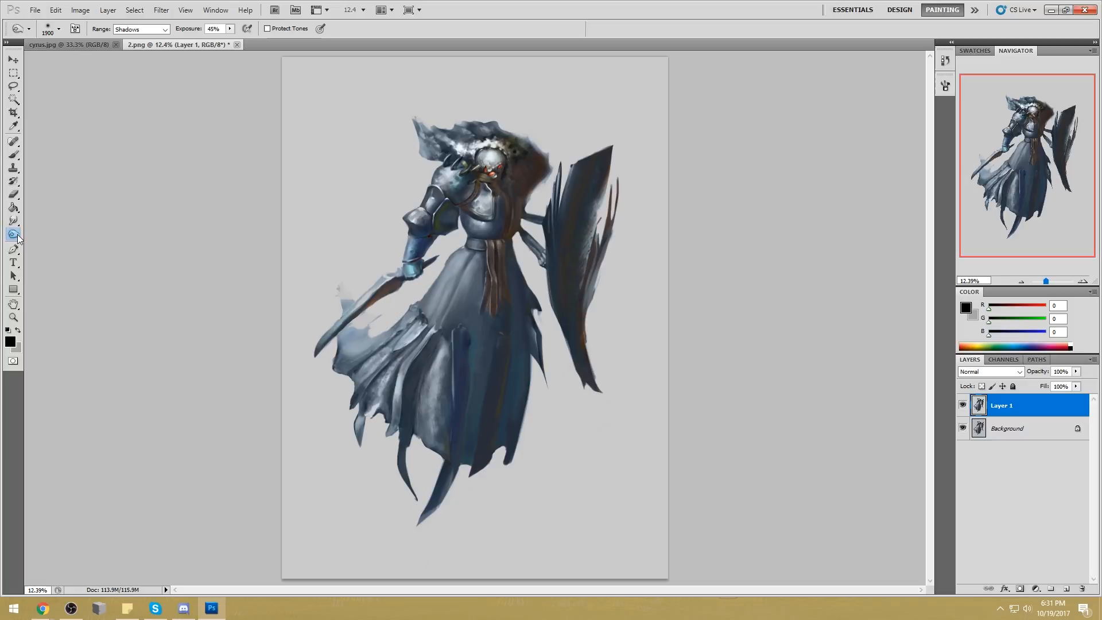
{"action": "left_click", "coordinate": [59, 243]}
{"action": "left_click_drag", "start_coordinate": [13, 221], "coordinate": [59, 244]}
{"action": "left_click", "coordinate": [59, 243]}
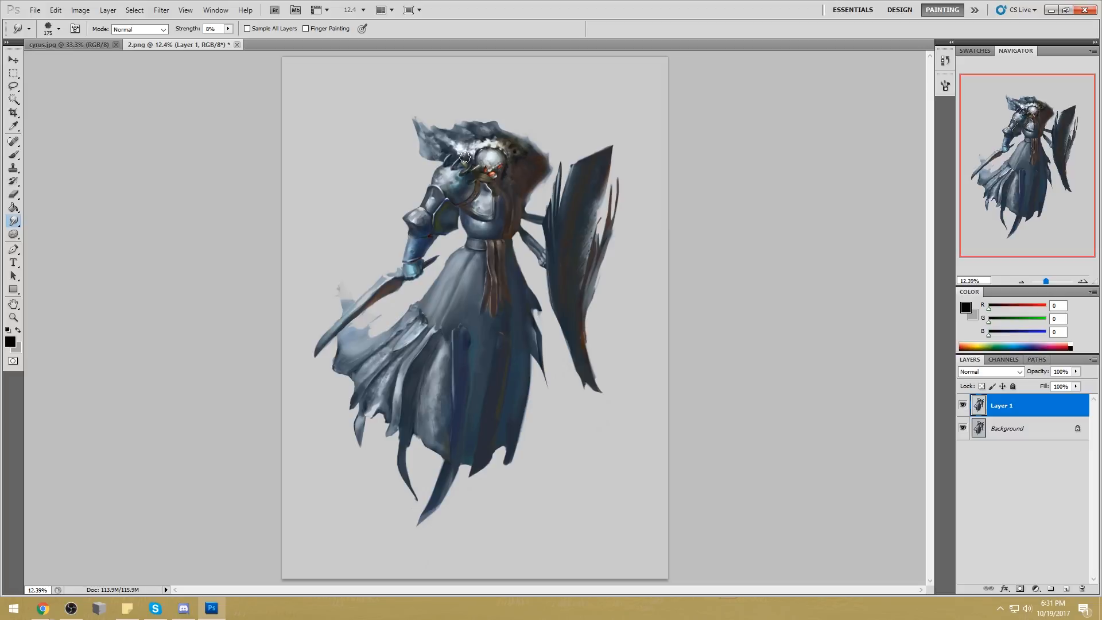
{"action": "key", "text": "bracketright"}
{"action": "left_click_drag", "start_coordinate": [429, 127], "coordinate": [462, 133]}
Smudge the upper edge of the head's plume into the background with a 125 px brush at 8% strength
{"action": "key", "text": "bracketleft"}
{"action": "key", "text": "bracketleft"}
{"action": "key", "text": "bracketleft"}
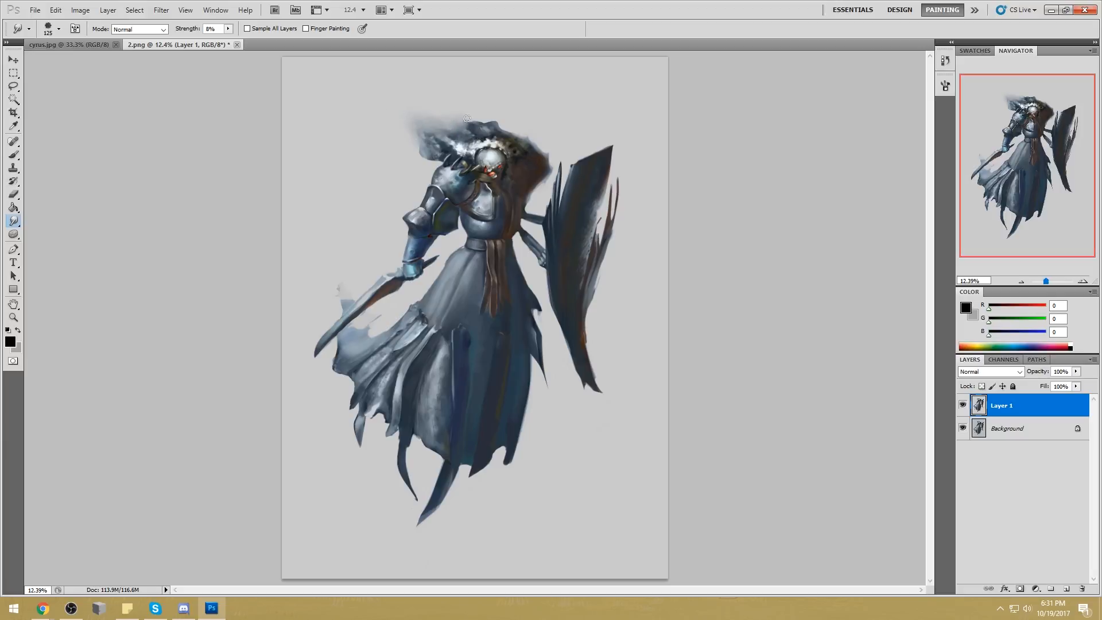
{"action": "left_click_drag", "start_coordinate": [480, 120], "coordinate": [482, 123]}
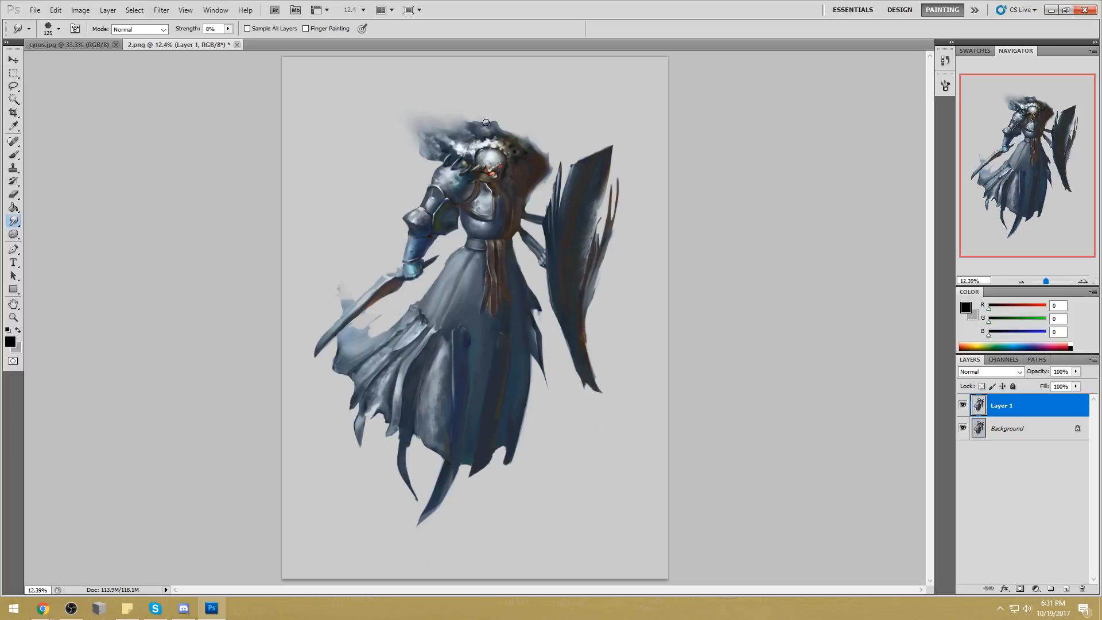
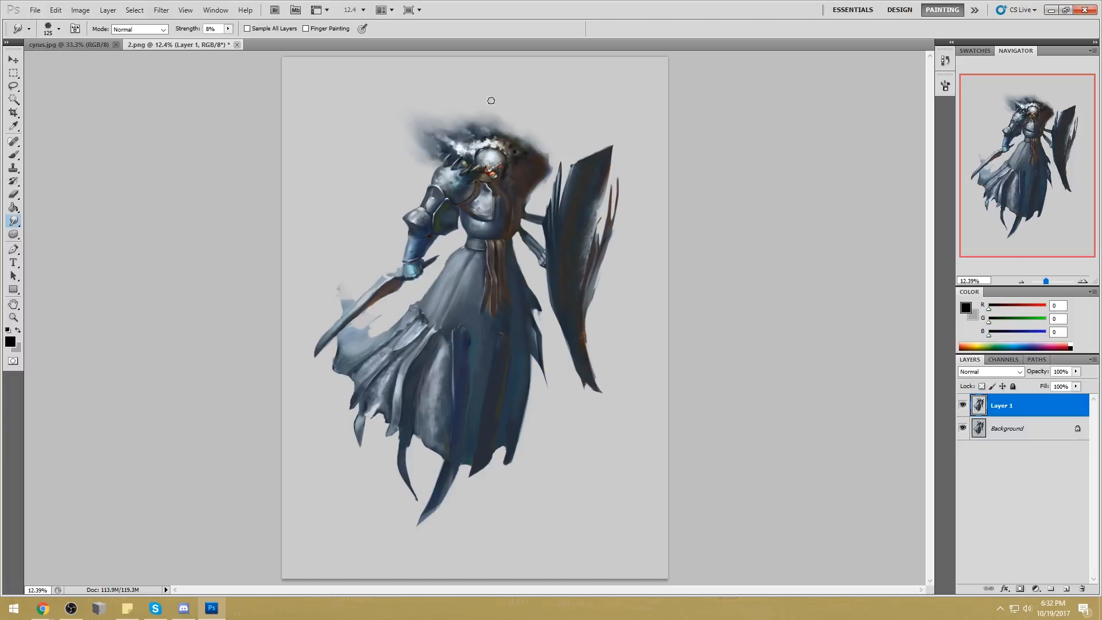
Select the skull head with the Lasso tool, copy it to a new layer and enlarge it
{"action": "key", "text": "l"}
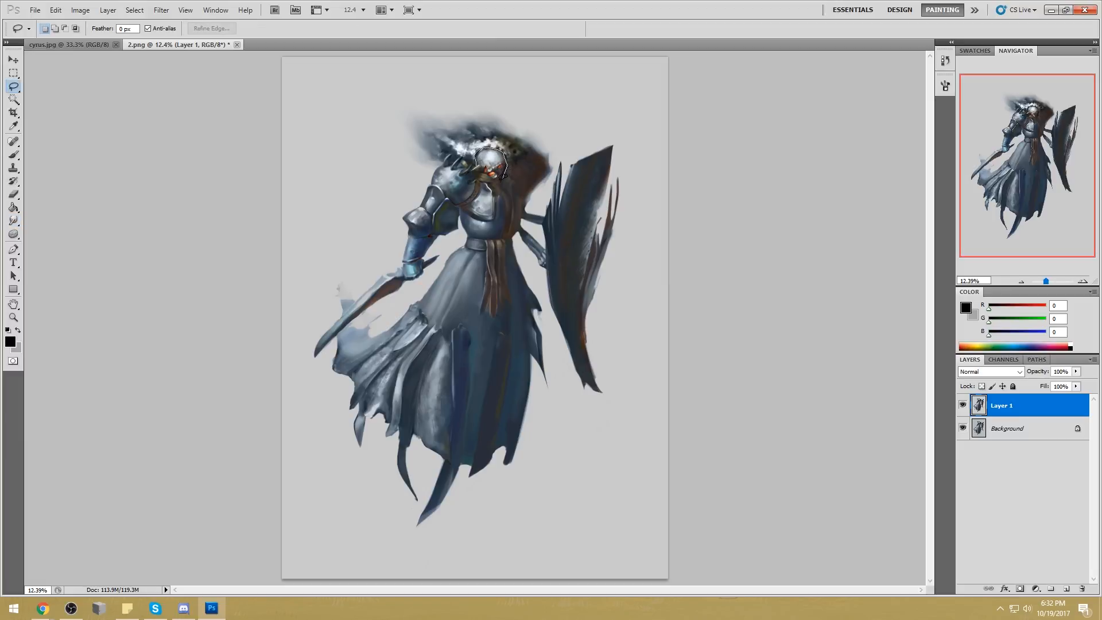
{"action": "mouse_move", "coordinate": [505, 162]}
{"action": "left_mouse_down"}
{"action": "mouse_move", "coordinate": [500, 172]}
{"action": "mouse_move", "coordinate": [505, 146]}
{"action": "left_mouse_up"}
{"action": "key", "text": "ctrl+j"}
{"action": "key", "text": "v"}
{"action": "left_click_drag", "start_coordinate": [512, 143], "coordinate": [562, 65]}
{"action": "left_click", "coordinate": [577, 28]}
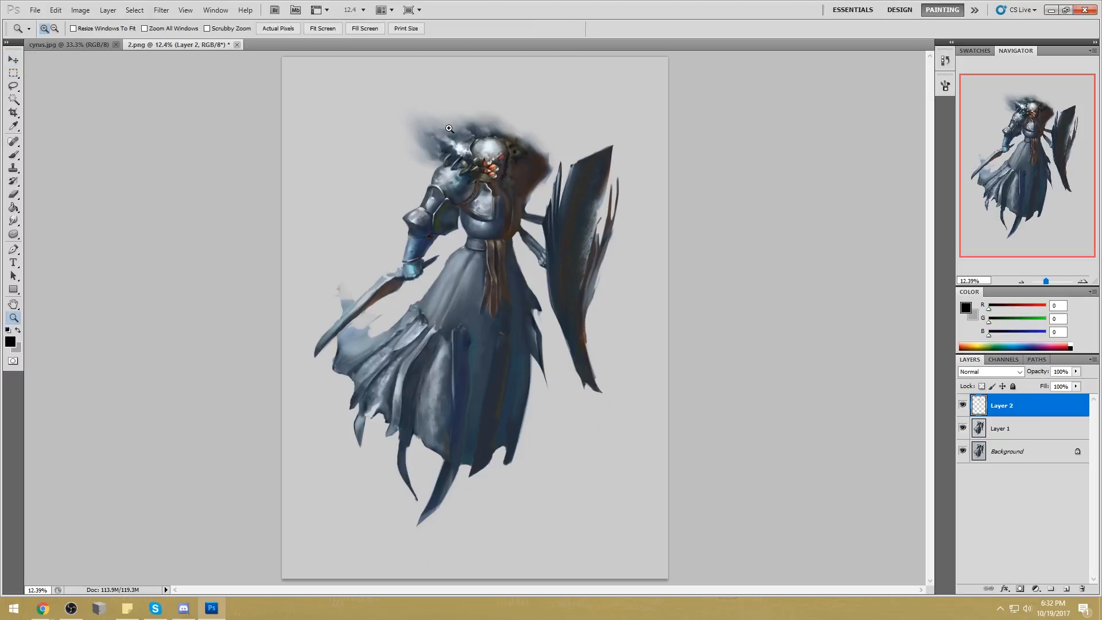
Paint extra glowing red eyes and slits on the skull's shadowed side with a 45 px hard round brush, touching up with dark 64, 54, 52
{"action": "scroll", "coordinate": [510, 149], "scroll_direction": "up", "scroll_amount": 5}
{"action": "key", "text": "b"}
{"action": "left_click", "coordinate": [465, 235], "text": "alt"}
{"action": "left_click", "coordinate": [465, 235], "text": "alt"}
{"action": "right_click", "coordinate": [497, 162]}
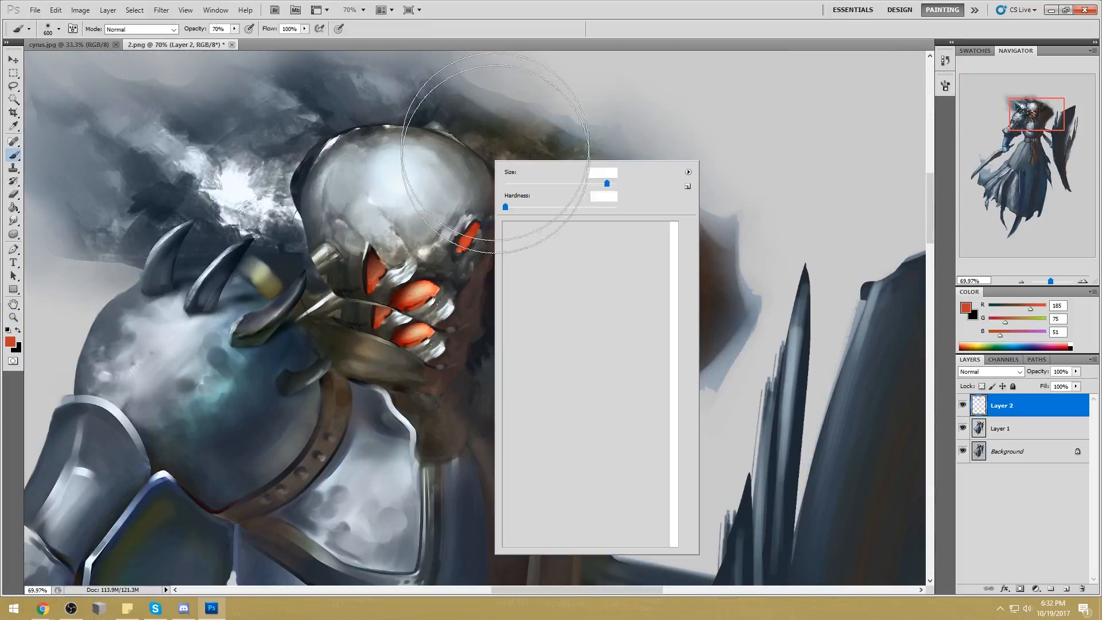
{"action": "left_click", "coordinate": [584, 303]}
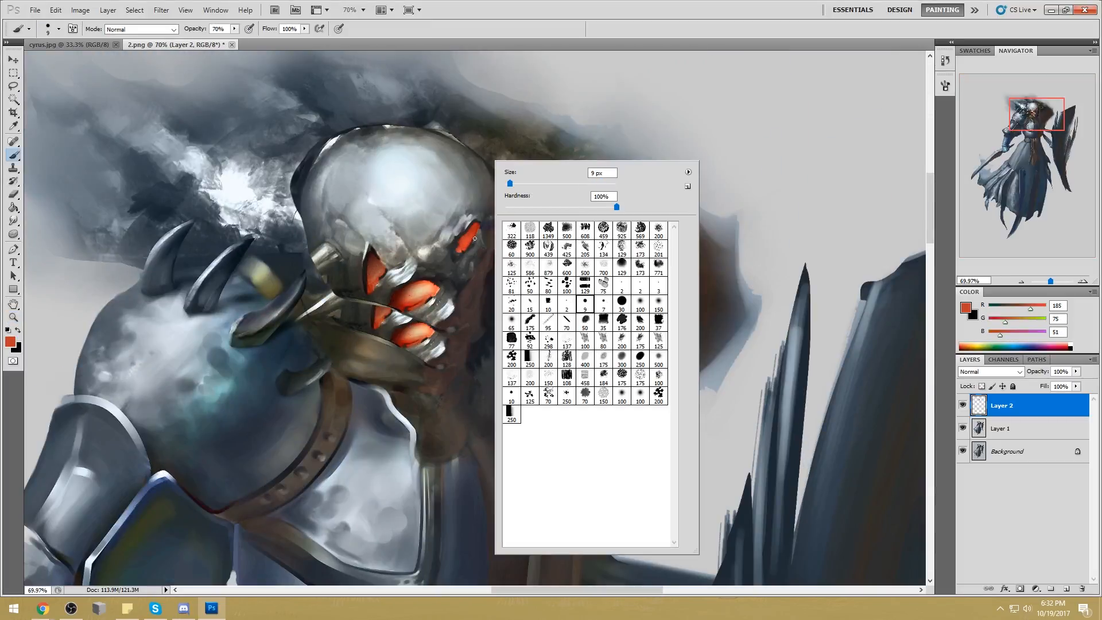
{"action": "key", "text": "Return"}
{"action": "key", "text": "bracketright"}
{"action": "key", "text": "bracketright"}
{"action": "key", "text": "bracketright"}
{"action": "key", "text": "bracketright"}
{"action": "key", "text": "bracketright"}
{"action": "key", "text": "bracketright"}
{"action": "key", "text": "bracketright"}
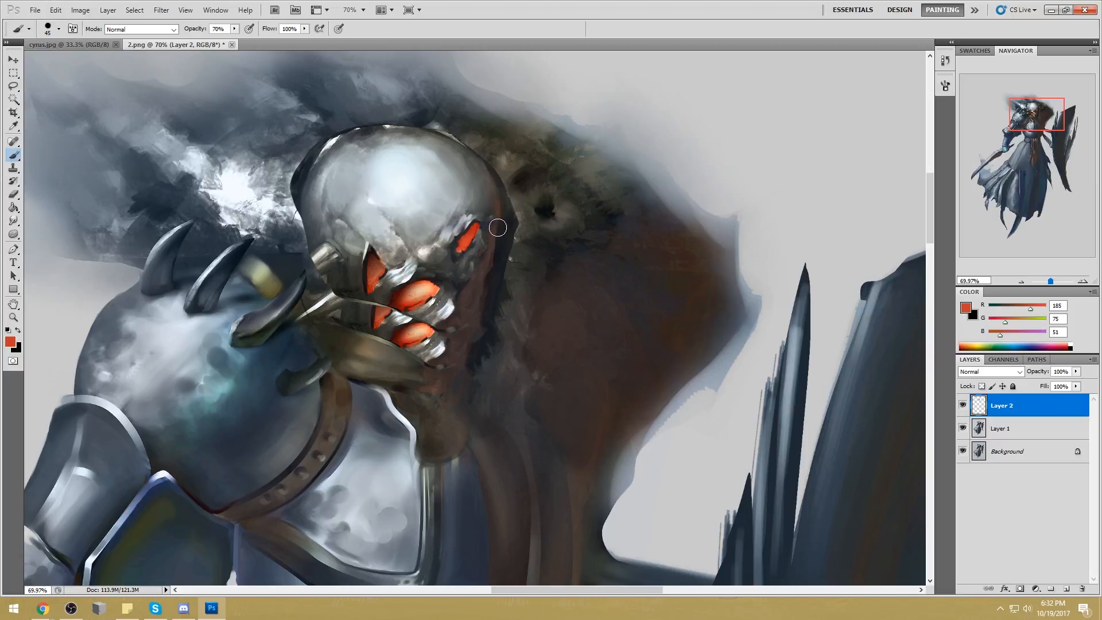
{"action": "mouse_move", "coordinate": [503, 228]}
{"action": "left_mouse_down"}
{"action": "mouse_move", "coordinate": [505, 248]}
{"action": "mouse_move", "coordinate": [483, 278]}
{"action": "mouse_move", "coordinate": [482, 265]}
{"action": "mouse_move", "coordinate": [494, 272]}
{"action": "left_mouse_up"}
{"action": "mouse_move", "coordinate": [449, 310]}
{"action": "left_mouse_down"}
{"action": "mouse_move", "coordinate": [472, 320]}
{"action": "mouse_move", "coordinate": [495, 310]}
{"action": "mouse_move", "coordinate": [479, 323]}
{"action": "mouse_move", "coordinate": [448, 311]}
{"action": "mouse_move", "coordinate": [469, 307]}
{"action": "mouse_move", "coordinate": [466, 293]}
{"action": "mouse_move", "coordinate": [435, 308]}
{"action": "mouse_move", "coordinate": [481, 310]}
{"action": "mouse_move", "coordinate": [492, 297]}
{"action": "mouse_move", "coordinate": [471, 332]}
{"action": "mouse_move", "coordinate": [448, 320]}
{"action": "mouse_move", "coordinate": [476, 318]}
{"action": "left_mouse_up"}
{"action": "left_click", "coordinate": [461, 295], "text": "alt"}
{"action": "left_click", "coordinate": [469, 336], "text": "alt"}
{"action": "key", "text": "ctrl+0"}
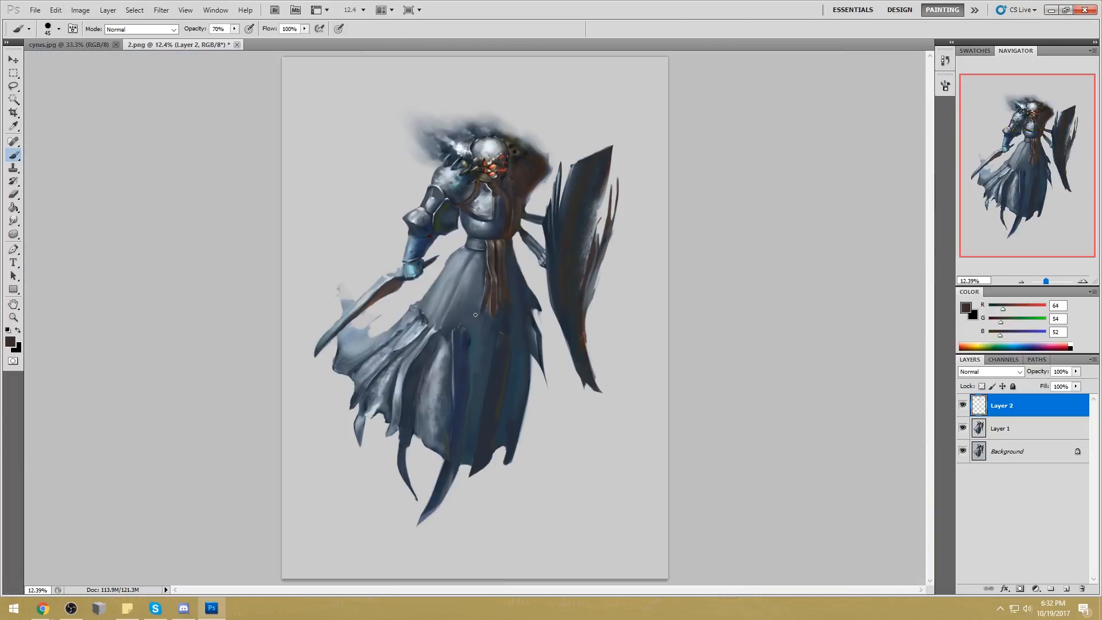
Select the newly painted red eye shapes on the skull with the Magic Wand at a tolerance of 40
{"action": "key", "text": "z"}
{"action": "left_click_drag", "start_coordinate": [465, 147], "coordinate": [544, 193]}
{"action": "left_click", "coordinate": [15, 98]}
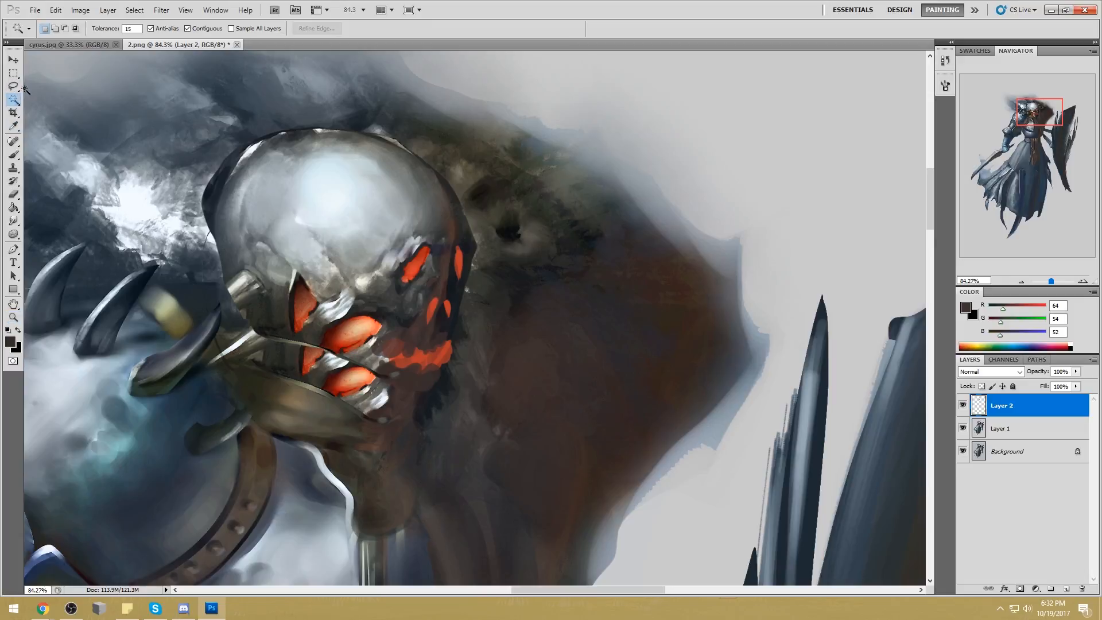
{"action": "left_click", "coordinate": [430, 258]}
{"action": "left_click", "coordinate": [459, 262], "text": "shift"}
{"action": "left_click", "coordinate": [131, 28]}
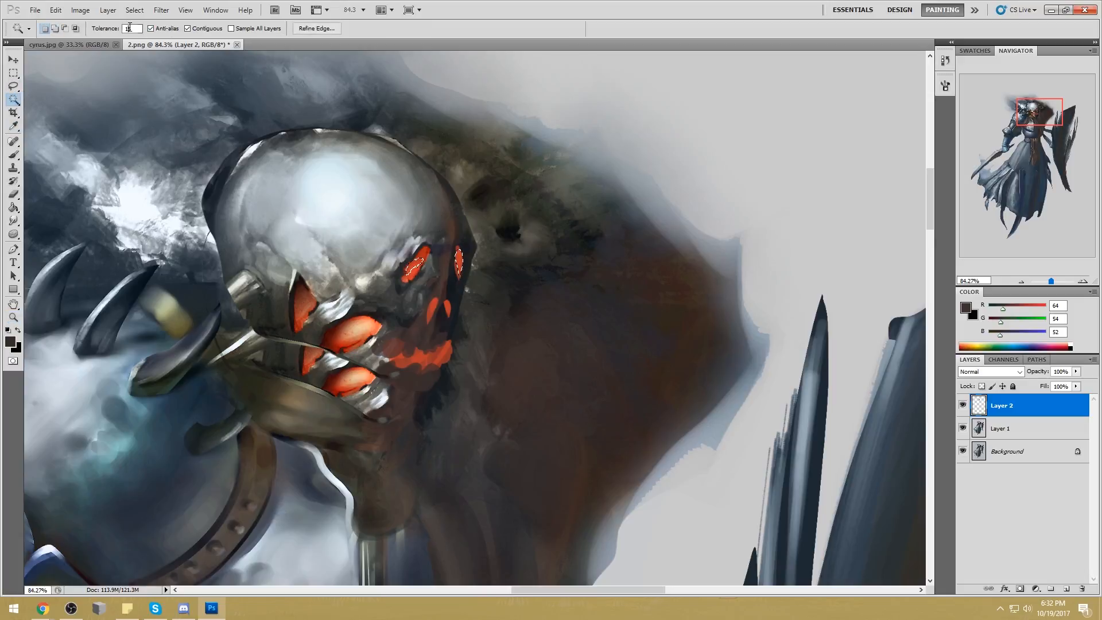
{"action": "type", "text": "40"}
{"action": "key", "text": "shift"}
{"action": "left_click", "coordinate": [459, 261], "text": "shift"}
{"action": "left_click", "coordinate": [432, 309], "text": "shift"}
{"action": "left_click", "coordinate": [447, 308], "text": "shift"}
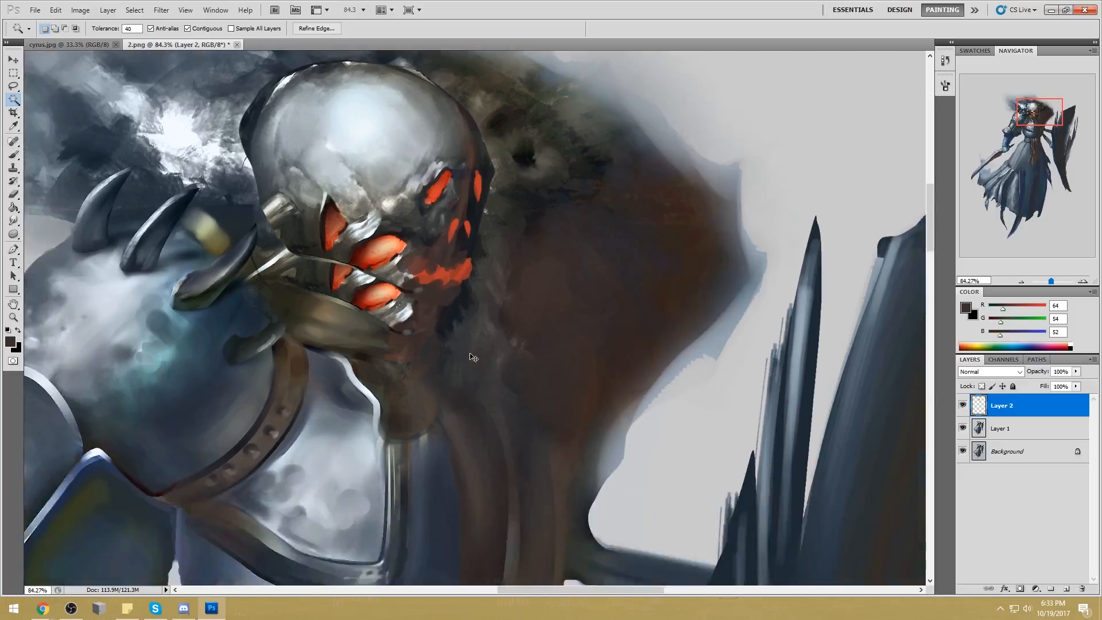
Set up a 900 px Dodge tool with the Highlights range and 81% exposure
{"action": "key", "text": "ctrl+0"}
{"action": "left_click_drag", "start_coordinate": [13, 235], "coordinate": [63, 238]}
{"action": "key", "text": "bracketright"}
{"action": "key", "text": "bracketright"}
{"action": "key", "text": "bracketright"}
{"action": "key", "text": "bracketright"}
{"action": "key", "text": "bracketright"}
{"action": "key", "text": "bracketright"}
{"action": "key", "text": "bracketright"}
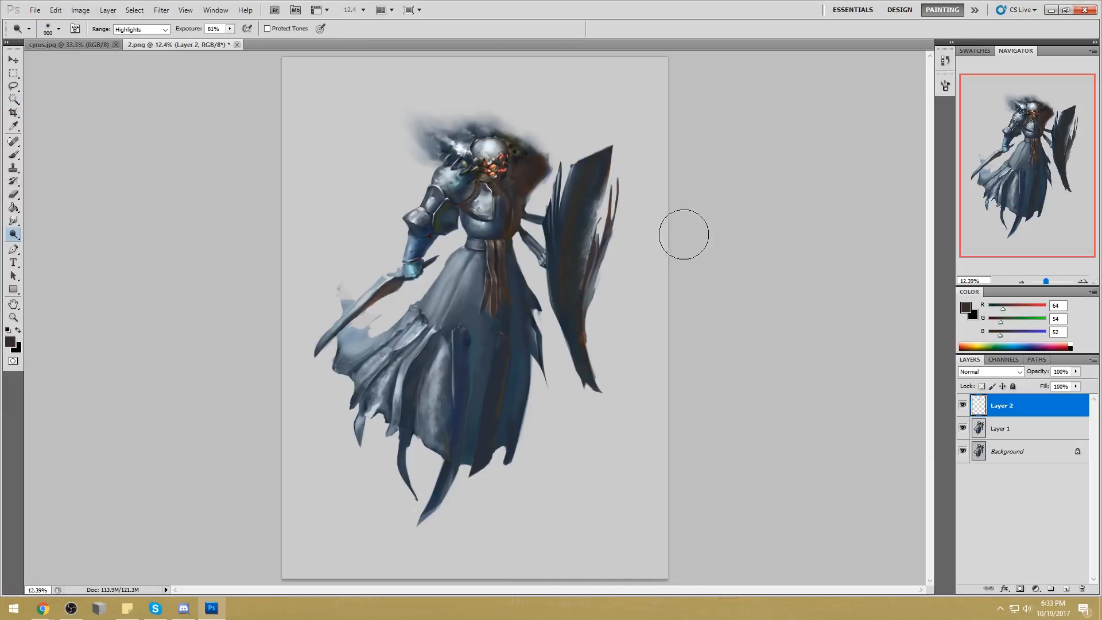
Compare the figure with and without the enlarged skull head on Layer 2
{"action": "left_click", "coordinate": [963, 406]}
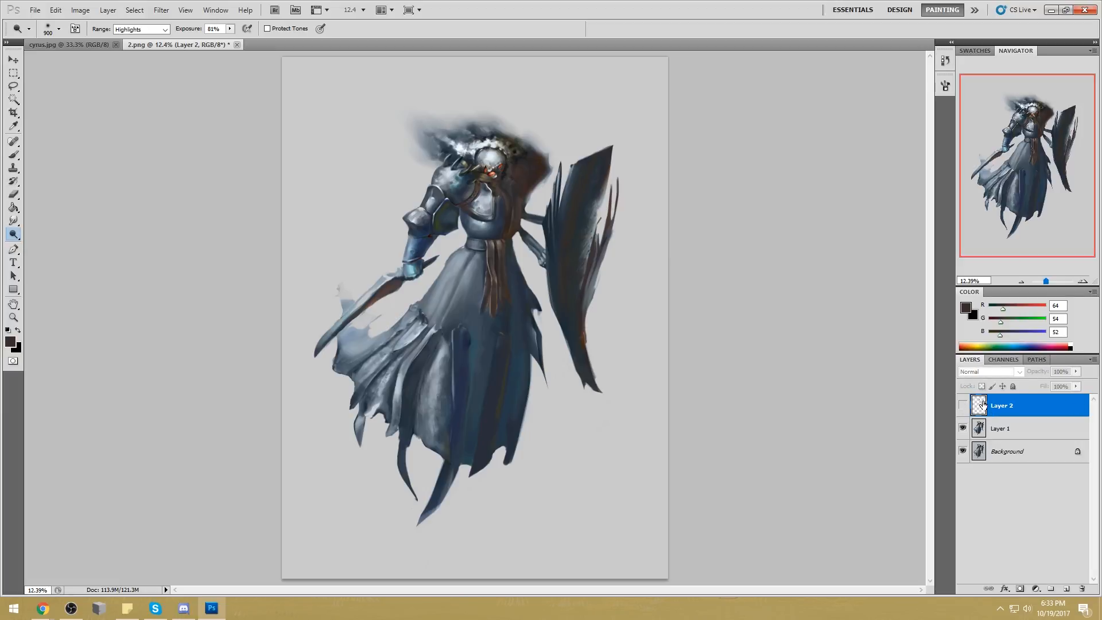
{"action": "key", "text": "m"}
{"action": "right_click", "coordinate": [552, 205]}
{"action": "left_click", "coordinate": [569, 212]}
{"action": "key", "text": "z"}
{"action": "left_click_drag", "start_coordinate": [410, 124], "coordinate": [598, 315]}
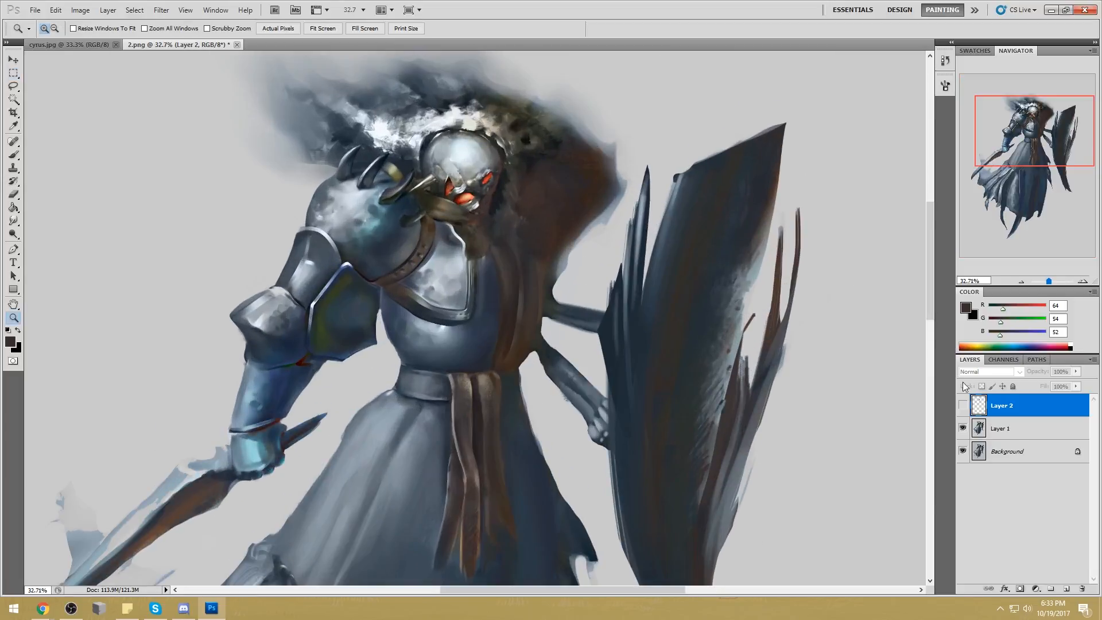
{"action": "left_click_drag", "start_coordinate": [736, 398], "coordinate": [761, 427]}
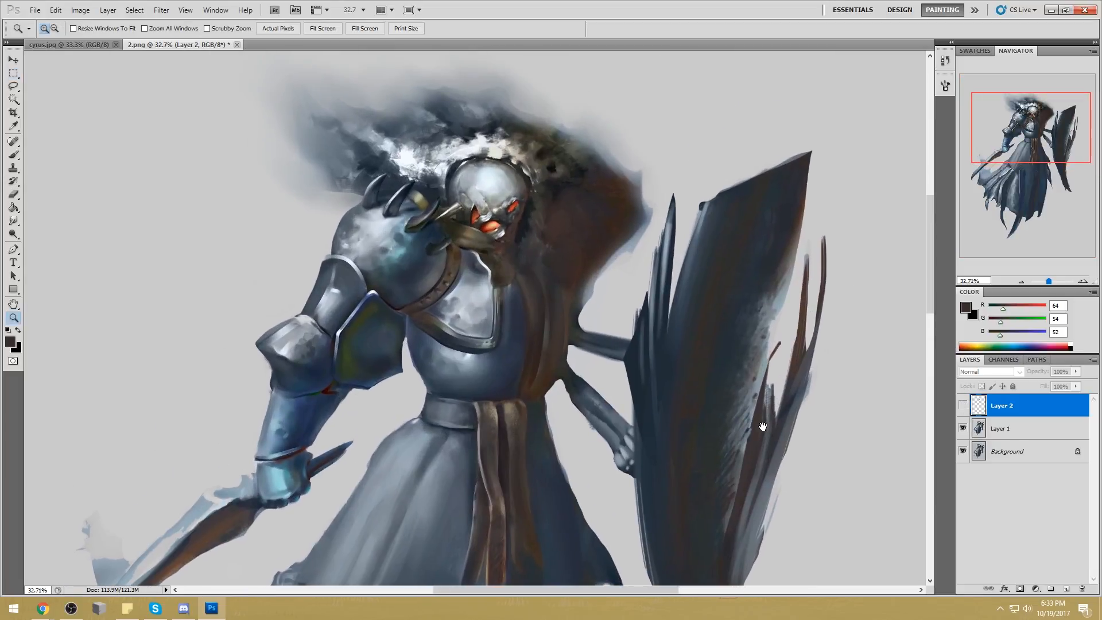
{"action": "left_click", "coordinate": [963, 407]}
{"action": "left_click", "coordinate": [963, 407]}
{"action": "left_click", "coordinate": [963, 407]}
{"action": "left_click", "coordinate": [963, 407]}
{"action": "left_click", "coordinate": [964, 407]}
{"action": "left_click", "coordinate": [963, 408]}
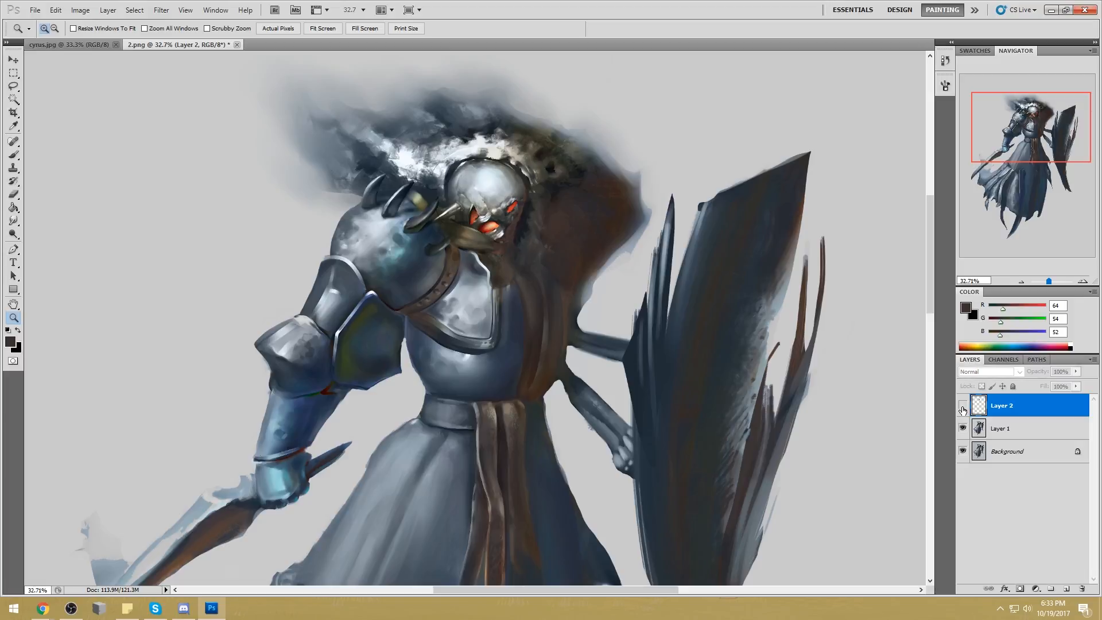
{"action": "left_click", "coordinate": [963, 409]}
{"action": "left_click", "coordinate": [963, 408]}
{"action": "left_click", "coordinate": [963, 409]}
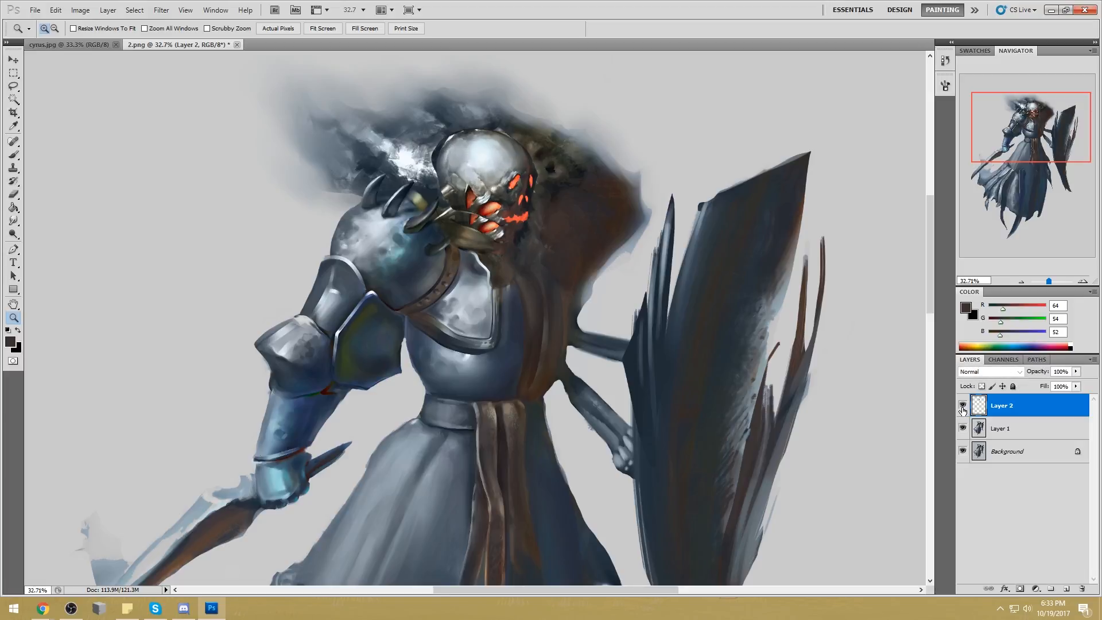
{"action": "key", "text": "ctrl+0"}
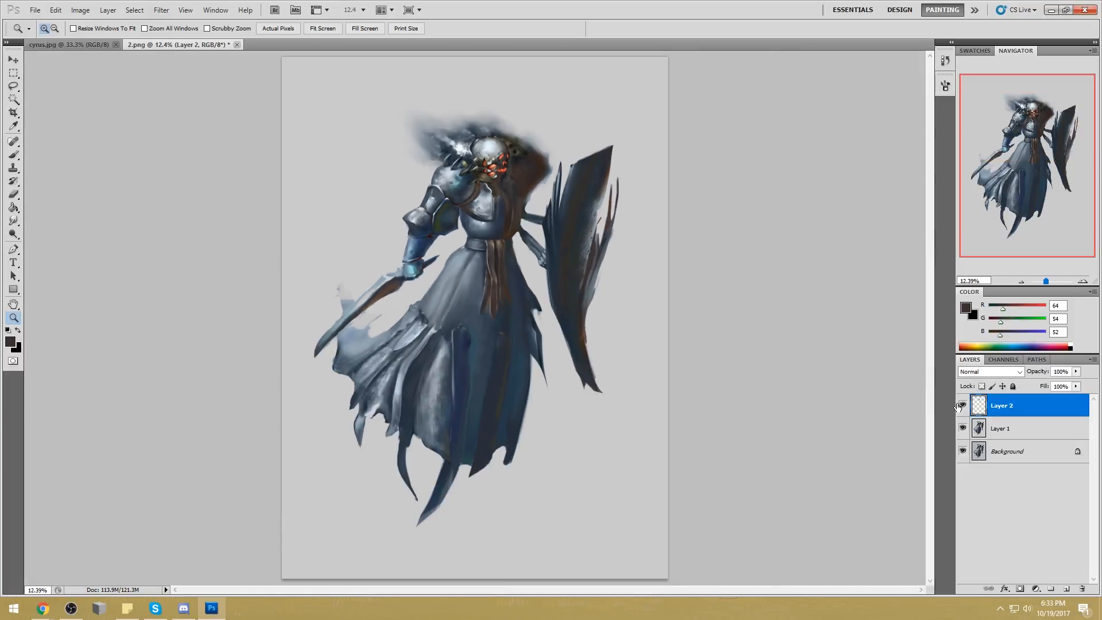
Pick a soft 100 px brush, sample the light grey background colour and add a new layer beneath Layer 2
{"action": "key", "text": "b"}
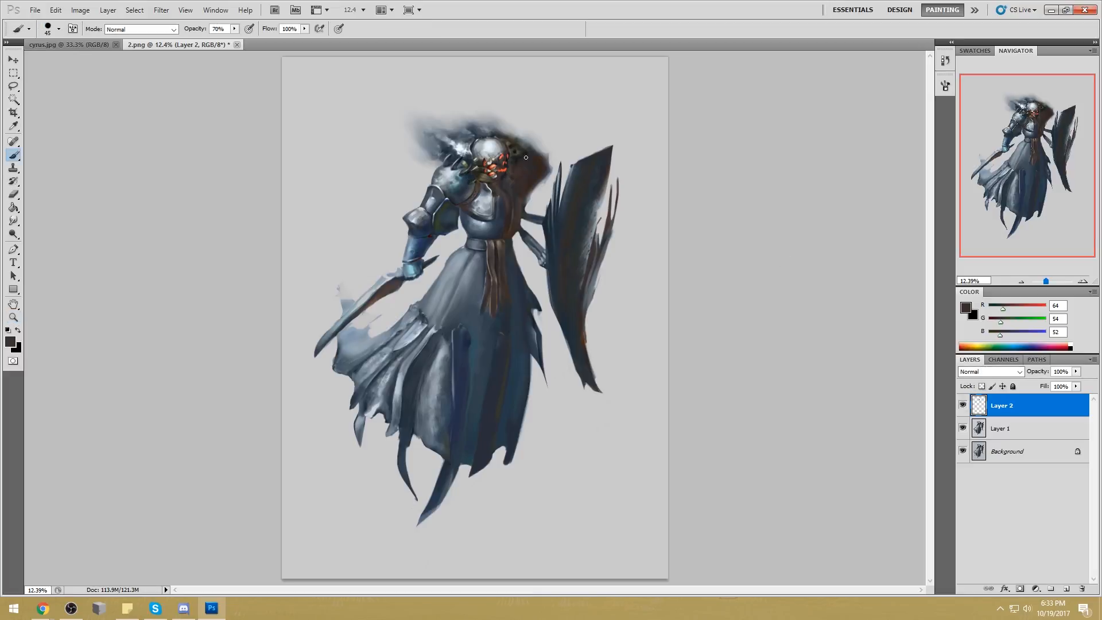
{"action": "right_click", "coordinate": [523, 156]}
{"action": "key", "text": "bracketright"}
{"action": "key", "text": "bracketright"}
{"action": "key", "text": "bracketright"}
{"action": "key", "text": "bracketright"}
{"action": "key", "text": "bracketright"}
{"action": "key", "text": "bracketright"}
{"action": "key", "text": "Return"}
{"action": "left_click", "coordinate": [532, 127], "text": "alt"}
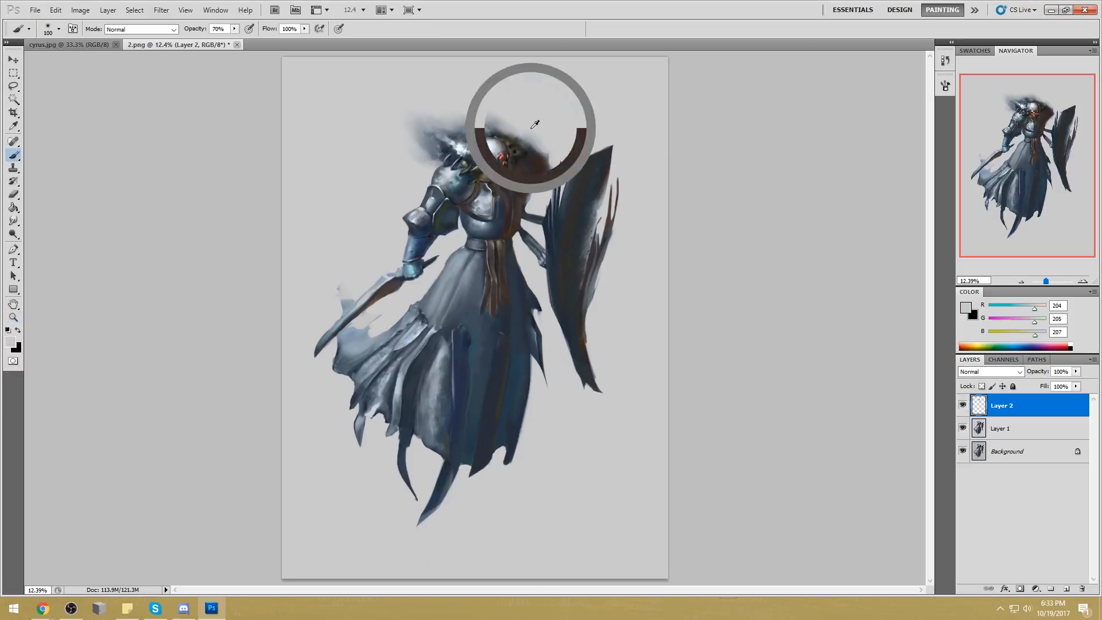
{"action": "left_click", "coordinate": [1065, 588], "text": "ctrl"}
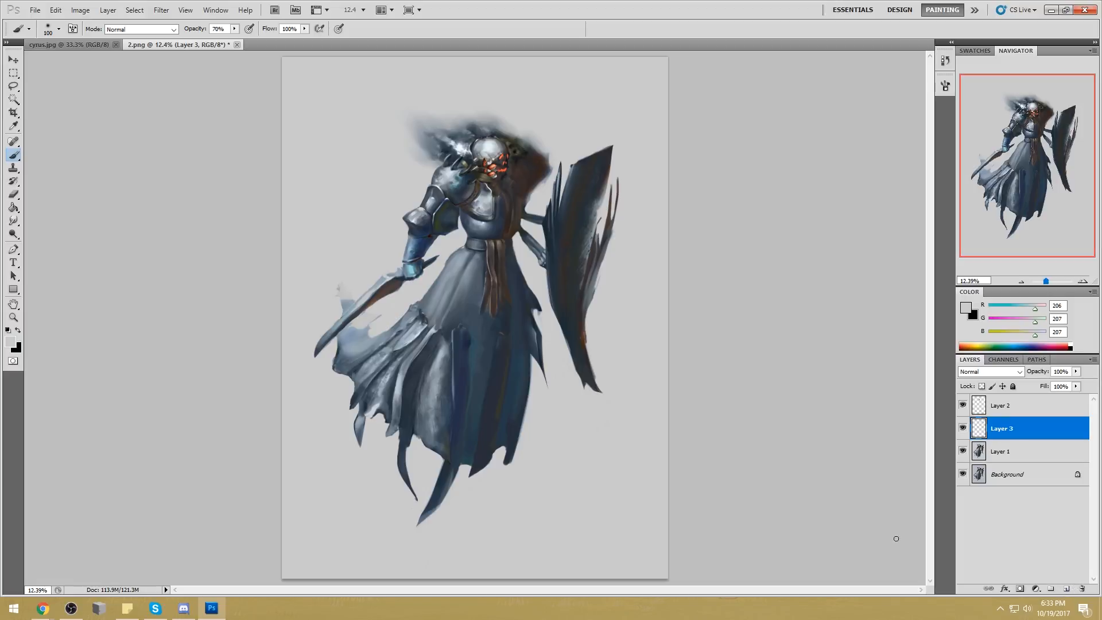
Paint a light grey haze over the plume behind the head on Layer 3 with a 1700 px soft brush at 36% opacity
{"action": "key", "text": "bracketright"}
{"action": "key", "text": "bracketright"}
{"action": "key", "text": "bracketright"}
{"action": "key", "text": "bracketright"}
{"action": "key", "text": "bracketright"}
{"action": "key", "text": "bracketright"}
{"action": "key", "text": "bracketright"}
{"action": "key", "text": "bracketright"}
{"action": "key", "text": "bracketright"}
{"action": "key", "text": "bracketright"}
{"action": "key", "text": "bracketright"}
{"action": "key", "text": "bracketright"}
{"action": "key", "text": "bracketright"}
{"action": "key", "text": "bracketright"}
{"action": "key", "text": "bracketright"}
{"action": "key", "text": "bracketright"}
{"action": "key", "text": "bracketright"}
{"action": "key", "text": "bracketright"}
{"action": "key", "text": "bracketright"}
{"action": "left_click", "coordinate": [234, 30]}
{"action": "left_click", "coordinate": [214, 39]}
{"action": "left_click", "coordinate": [184, 65]}
{"action": "left_click", "coordinate": [524, 124], "text": "alt"}
{"action": "mouse_move", "coordinate": [493, 134]}
{"action": "left_mouse_down"}
{"action": "mouse_move", "coordinate": [451, 152]}
{"action": "mouse_move", "coordinate": [425, 147]}
{"action": "mouse_move", "coordinate": [450, 128]}
{"action": "mouse_move", "coordinate": [532, 147]}
{"action": "mouse_move", "coordinate": [494, 131]}
{"action": "mouse_move", "coordinate": [457, 145]}
{"action": "mouse_move", "coordinate": [409, 127]}
{"action": "left_mouse_up"}
{"action": "mouse_move", "coordinate": [523, 125]}
{"action": "left_mouse_down"}
{"action": "mouse_move", "coordinate": [518, 134]}
{"action": "mouse_move", "coordinate": [454, 120]}
{"action": "mouse_move", "coordinate": [512, 146]}
{"action": "mouse_move", "coordinate": [526, 191]}
{"action": "left_mouse_up"}
Tint the brown mass beside the head grey on Layer 1 with a 1300 px brush in Color mode at 36% opacity
{"action": "left_click", "coordinate": [471, 131], "text": "alt"}
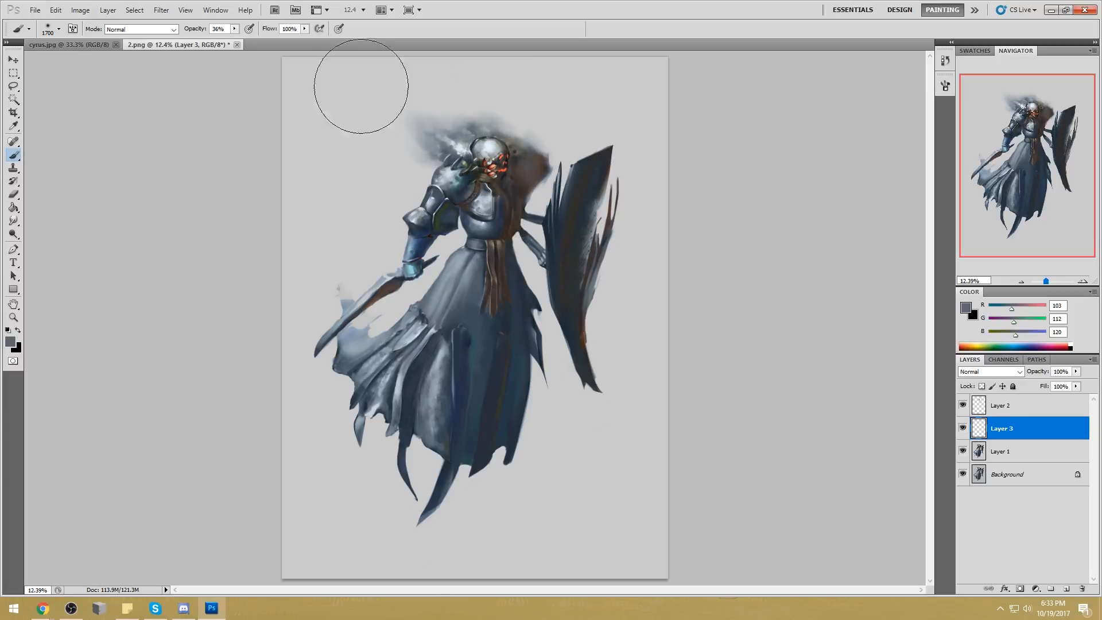
{"action": "left_click", "coordinate": [173, 31]}
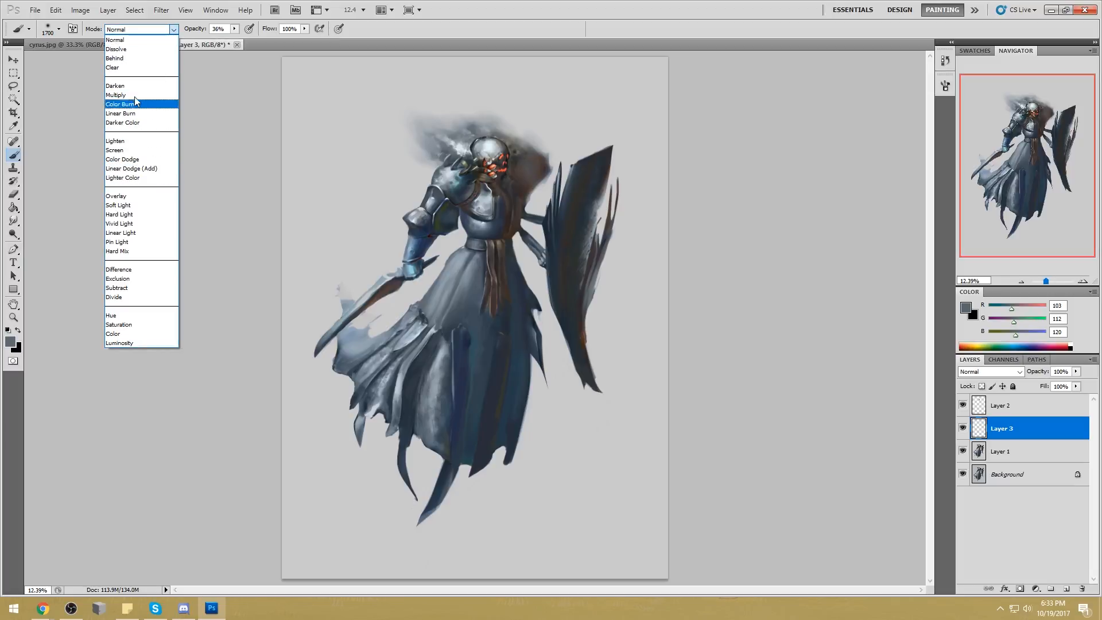
{"action": "left_click", "coordinate": [114, 333]}
{"action": "key", "text": "bracketleft"}
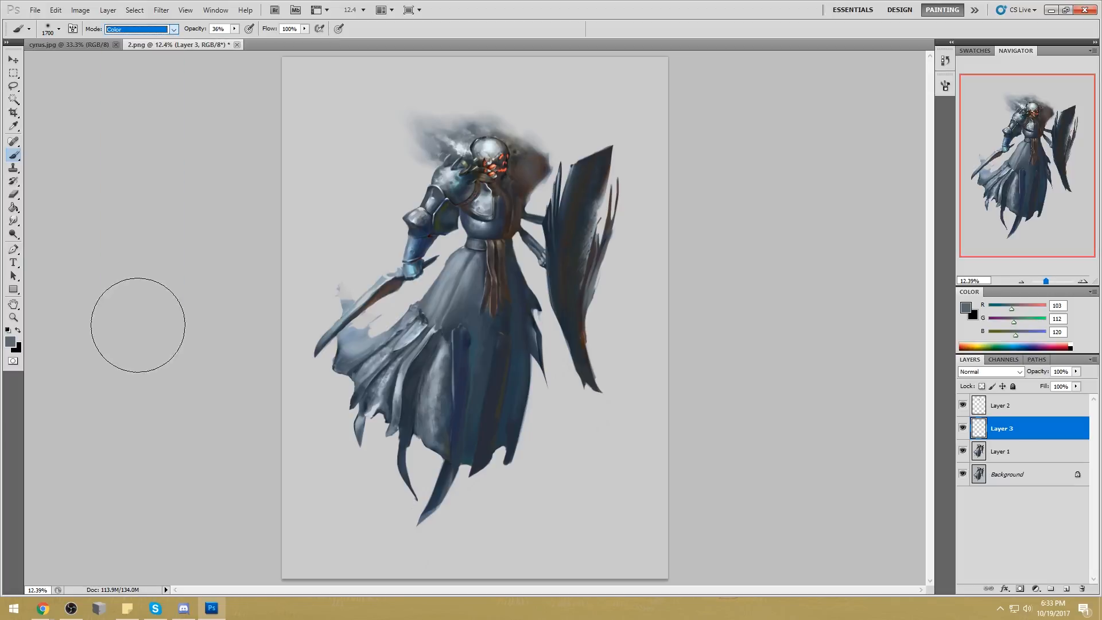
{"action": "mouse_move", "coordinate": [523, 162]}
{"action": "left_mouse_down"}
{"action": "mouse_move", "coordinate": [505, 135]}
{"action": "mouse_move", "coordinate": [517, 194]}
{"action": "mouse_move", "coordinate": [538, 158]}
{"action": "mouse_move", "coordinate": [526, 198]}
{"action": "left_mouse_up"}
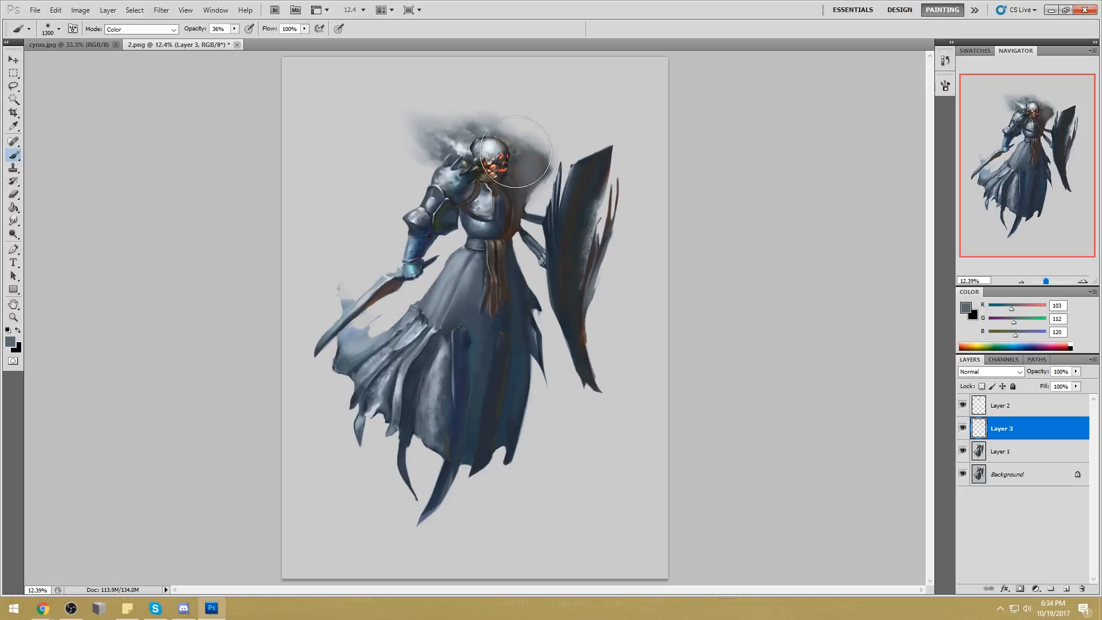
{"action": "key", "text": "ctrl+z"}
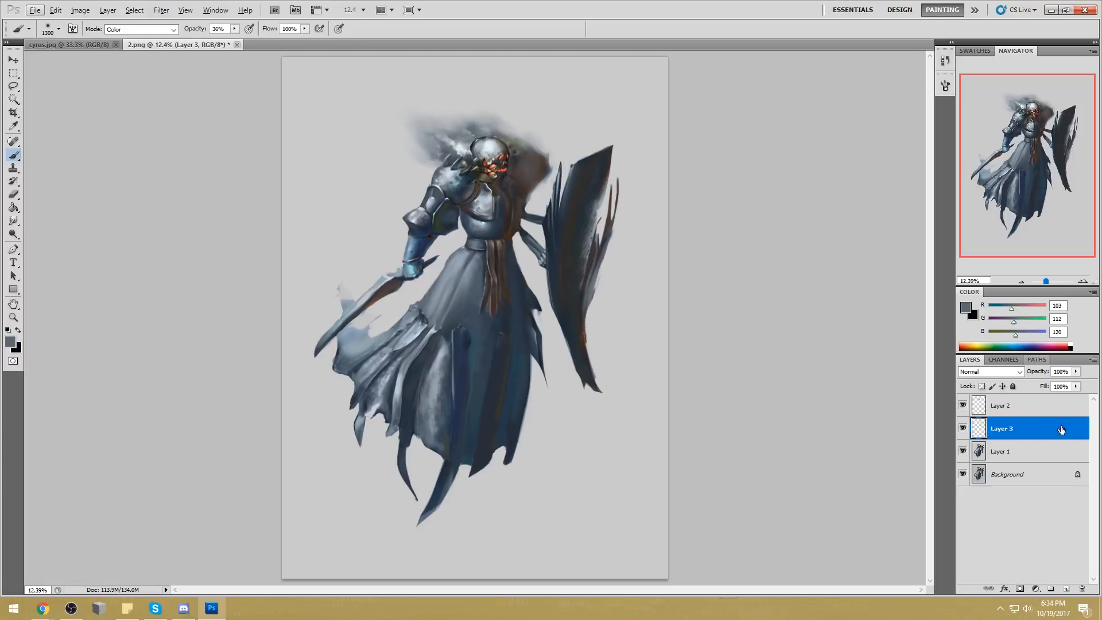
{"action": "key", "text": "alt+bracketleft"}
{"action": "mouse_move", "coordinate": [517, 153]}
{"action": "left_mouse_down"}
{"action": "mouse_move", "coordinate": [513, 200]}
{"action": "mouse_move", "coordinate": [540, 161]}
{"action": "left_mouse_up"}
{"action": "left_click", "coordinate": [463, 141], "text": "alt"}
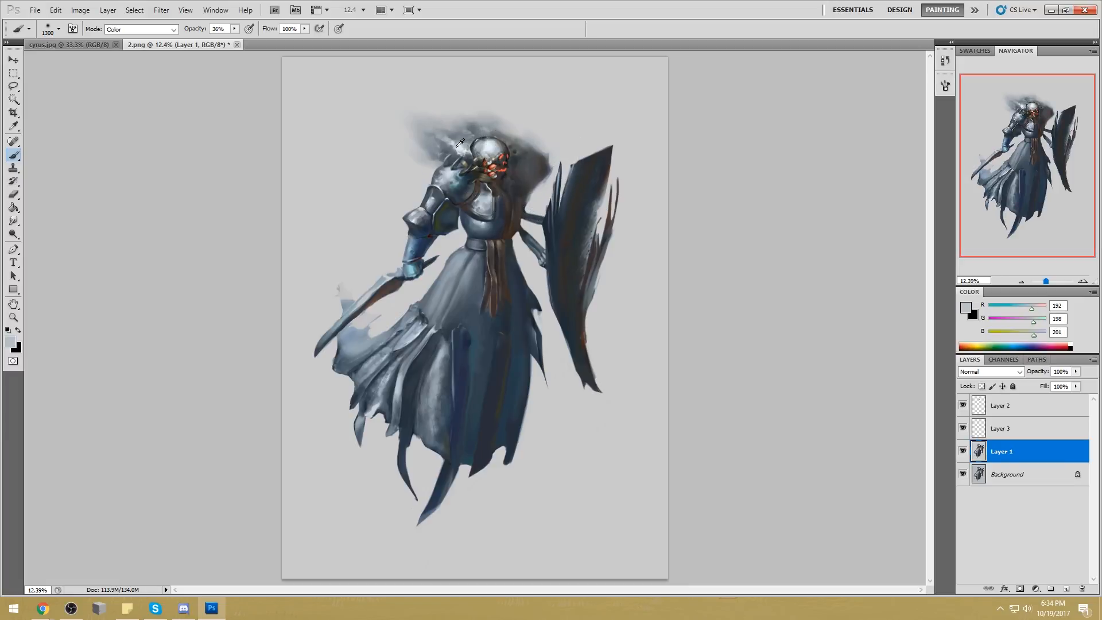
{"action": "left_click", "coordinate": [552, 154], "text": "alt"}
{"action": "left_click", "coordinate": [476, 123], "text": "alt"}
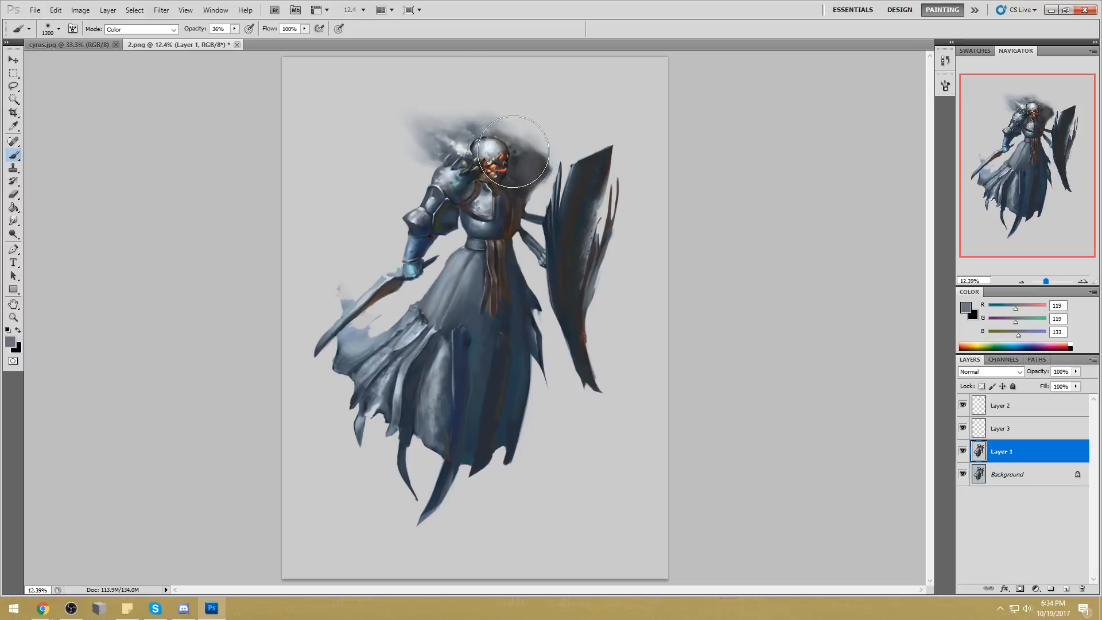
Lighten the outer edge of the dark mass beside the head on Layer 3, and merge Layer 3 and Layer 1 down into the Background
{"action": "left_click", "coordinate": [1023, 434]}
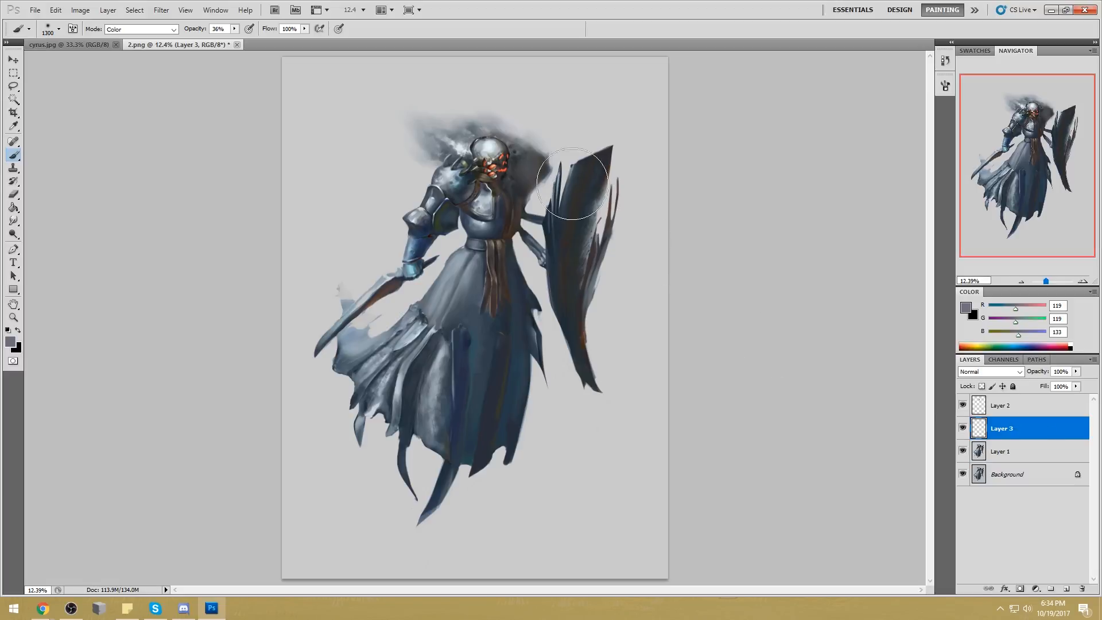
{"action": "left_click", "coordinate": [511, 129], "text": "alt"}
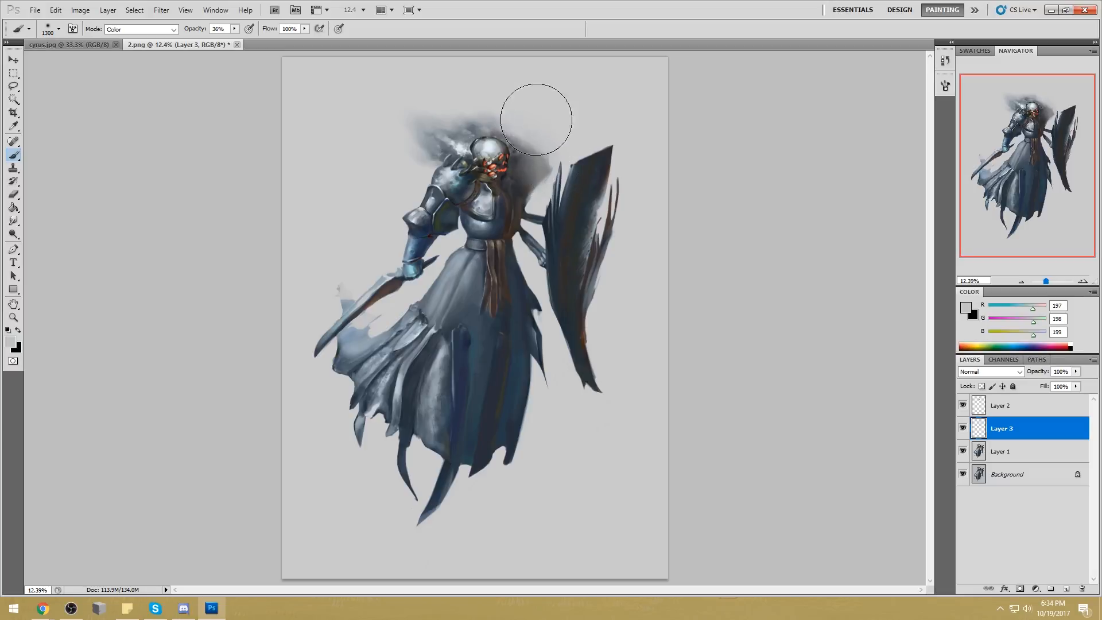
{"action": "left_click", "coordinate": [14, 221]}
{"action": "left_click_drag", "start_coordinate": [17, 223], "coordinate": [65, 245]}
{"action": "right_click", "coordinate": [1026, 436]}
{"action": "left_click", "coordinate": [1054, 396]}
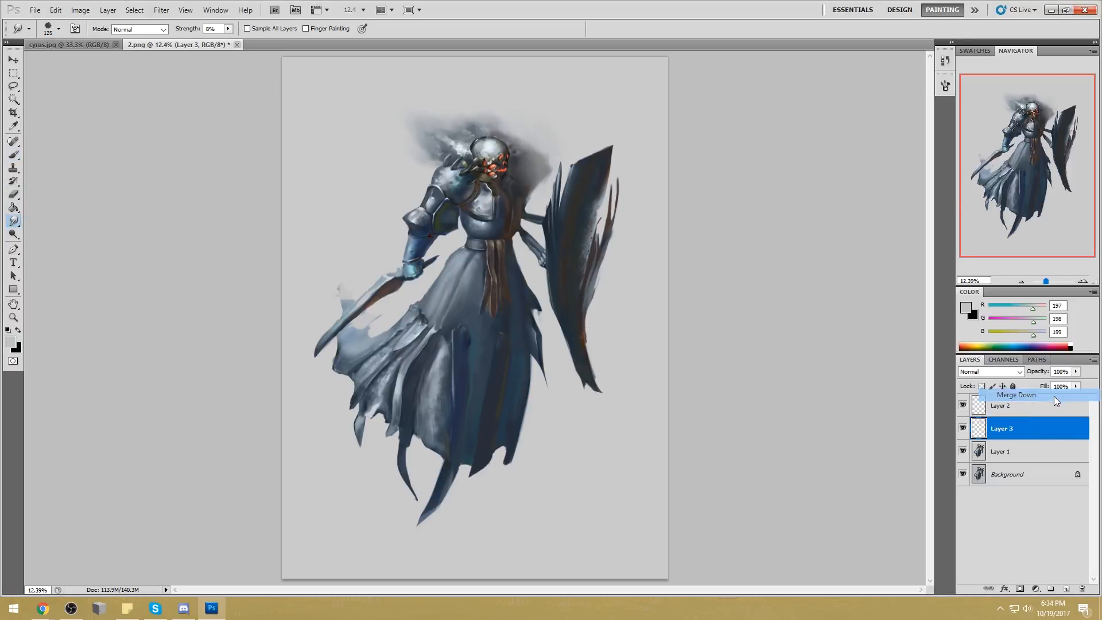
{"action": "right_click", "coordinate": [1025, 429]}
{"action": "left_click", "coordinate": [1052, 396]}
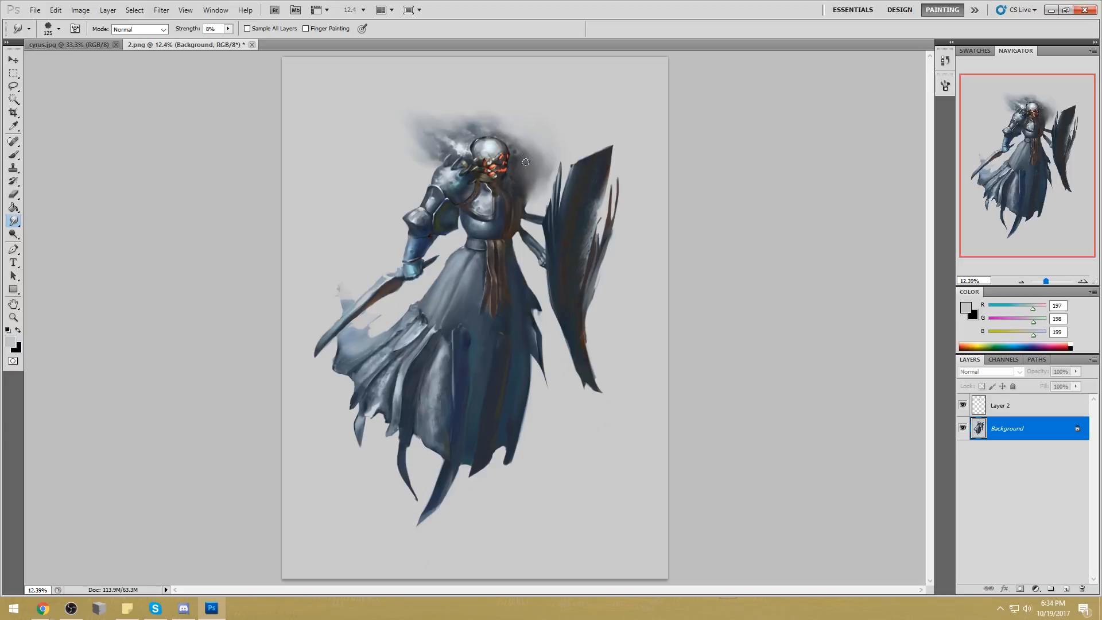
Break up the smoke edges around the head with a textured brush up to 600 px, Normal mode, 36% opacity, in the light grey background colour
{"action": "key", "text": "b"}
{"action": "right_click", "coordinate": [606, 133]}
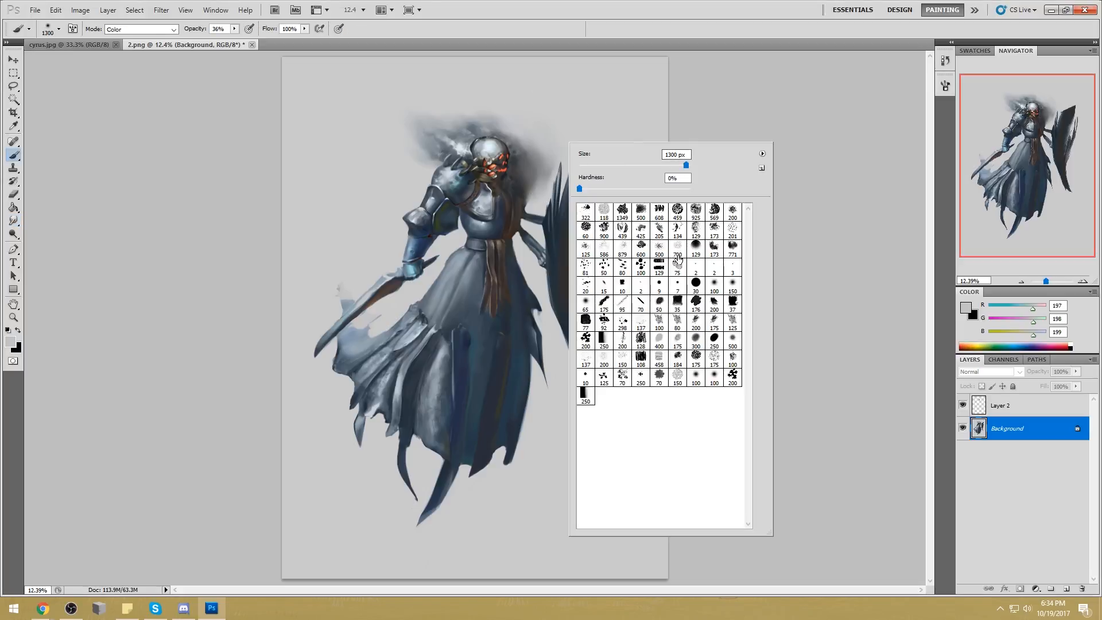
{"action": "double_click", "coordinate": [714, 248]}
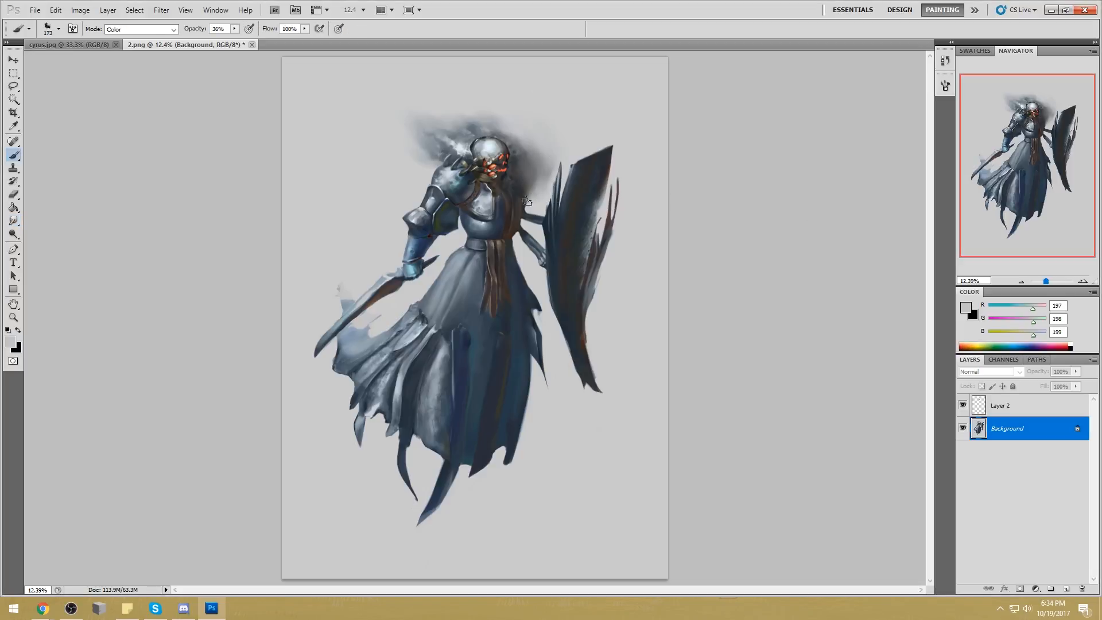
{"action": "left_click", "coordinate": [138, 29]}
{"action": "left_click", "coordinate": [150, 42]}
{"action": "left_click_drag", "start_coordinate": [534, 190], "coordinate": [534, 185]}
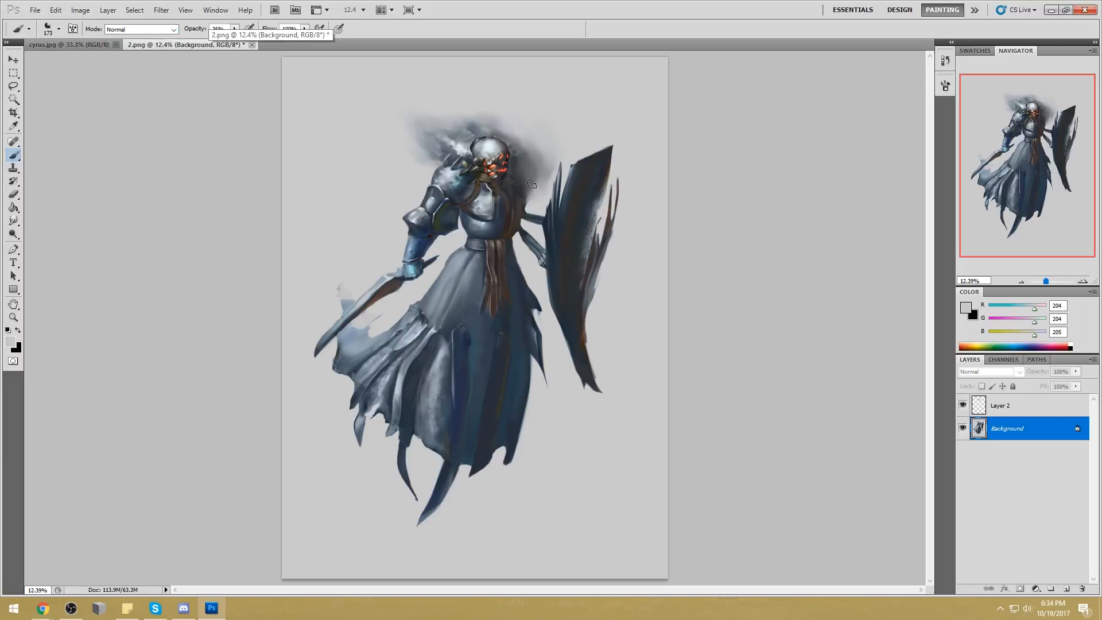
{"action": "key", "text": "bracketright"}
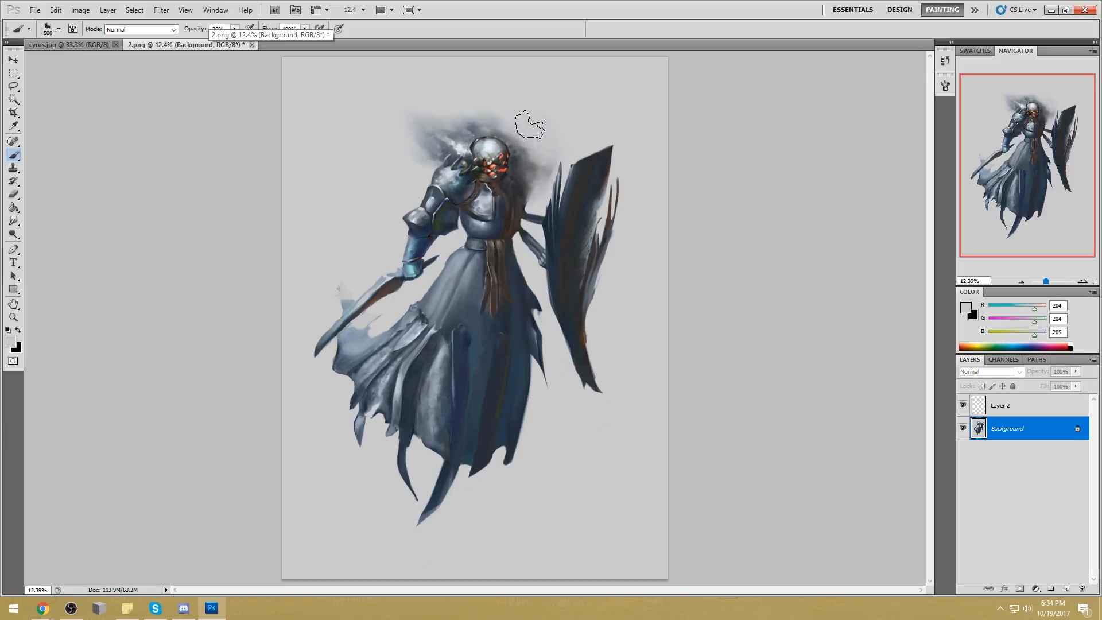
{"action": "key", "text": "bracketleft"}
{"action": "key", "text": "bracketright"}
{"action": "key", "text": "bracketright"}
{"action": "key", "text": "bracketright"}
{"action": "key", "text": "bracketright"}
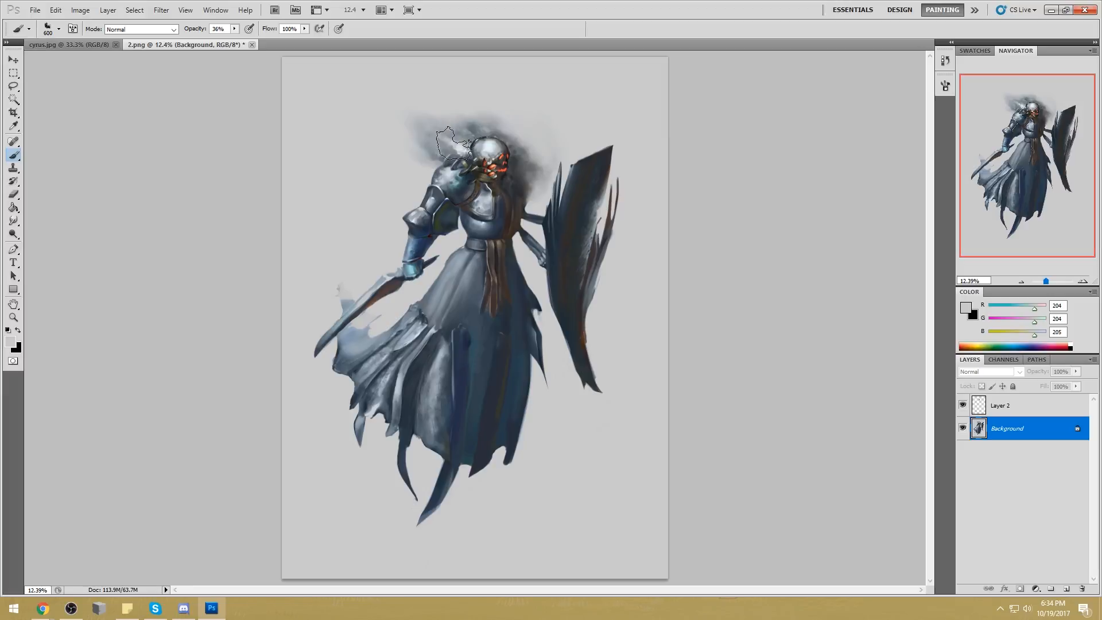
Copy the full painting, restore the history state before the layer merges, and paste it in place as a new layer above Layer 3
{"action": "key", "text": "ctrl+a"}
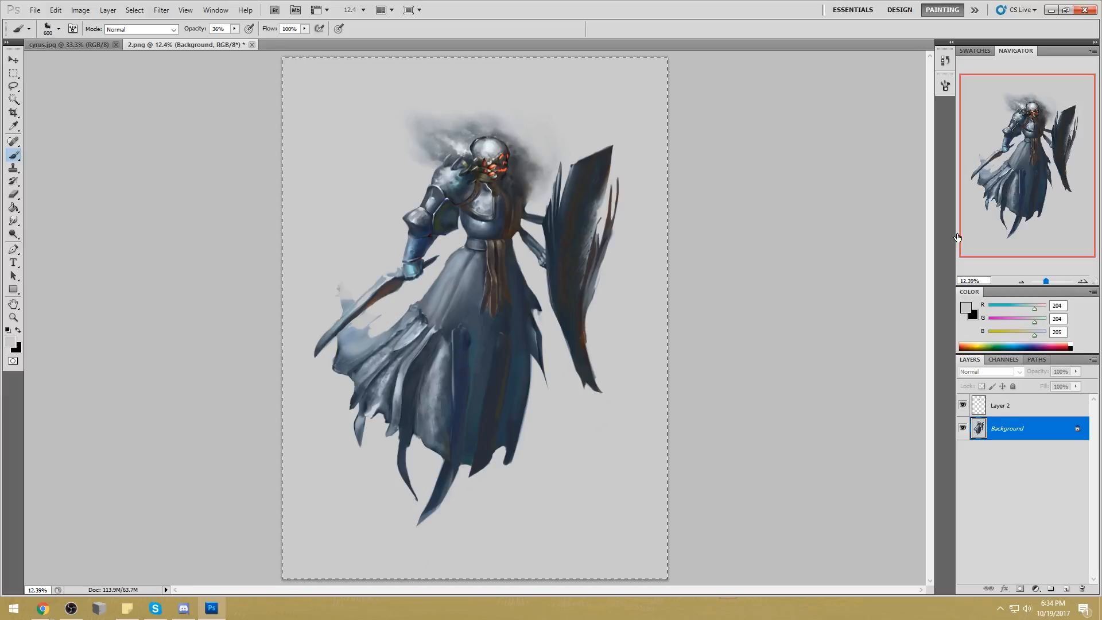
{"action": "left_click", "coordinate": [945, 60]}
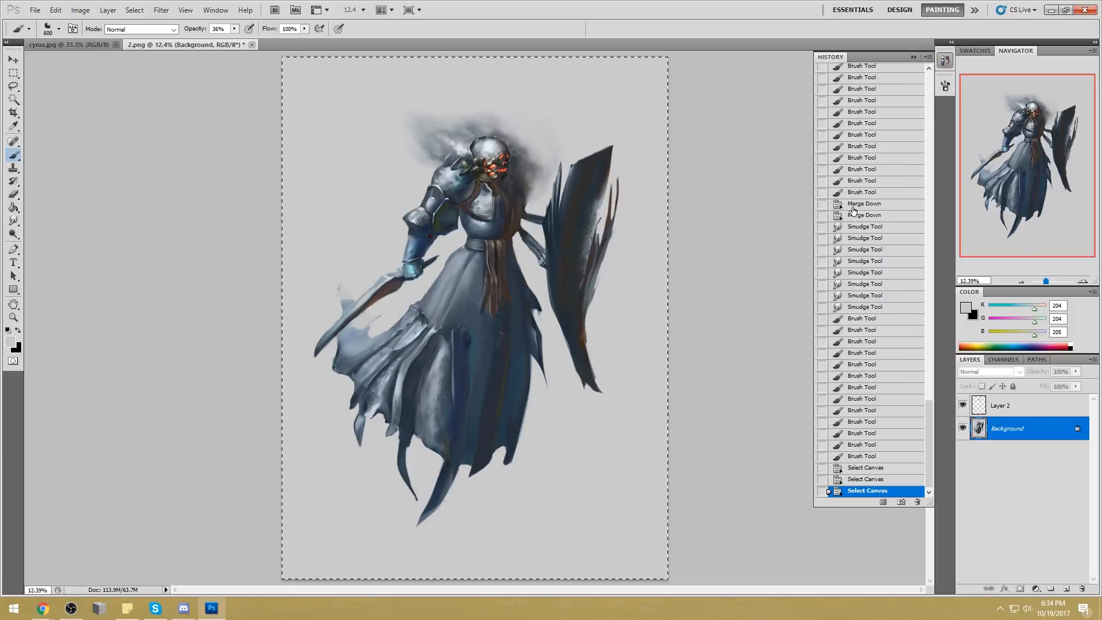
{"action": "left_click", "coordinate": [867, 193]}
{"action": "key", "text": "ctrl+shift+v"}
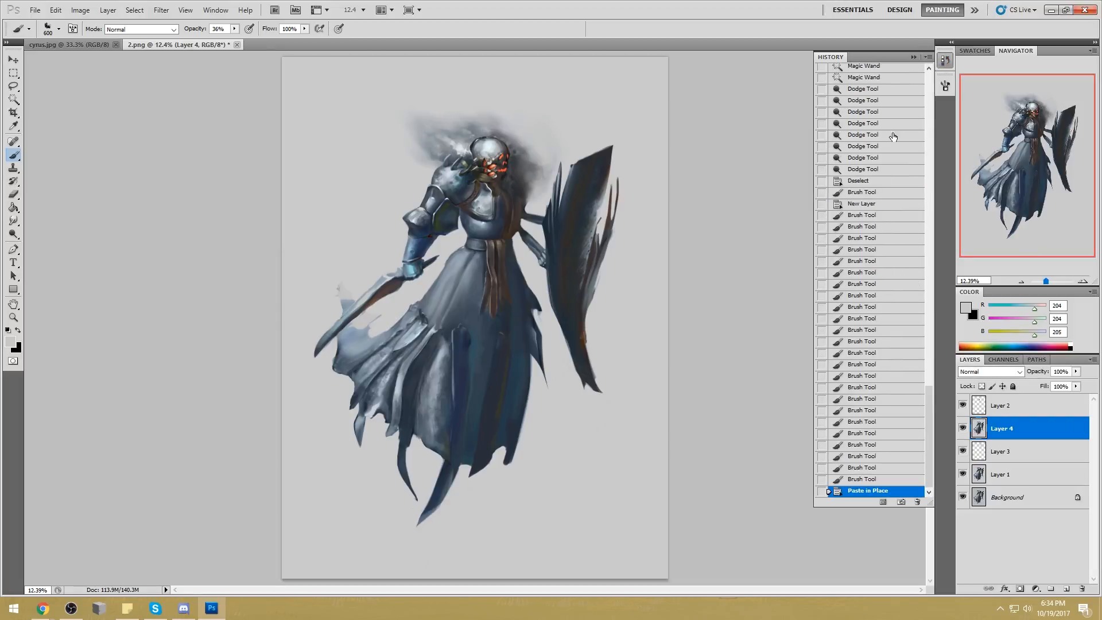
{"action": "left_click", "coordinate": [914, 57]}
Erase the pasted Layer 4 over the shoulder spikes with a 30 px eraser at 100% opacity
{"action": "key", "text": "e"}
{"action": "scroll", "coordinate": [441, 164], "scroll_direction": "up", "scroll_amount": 5}
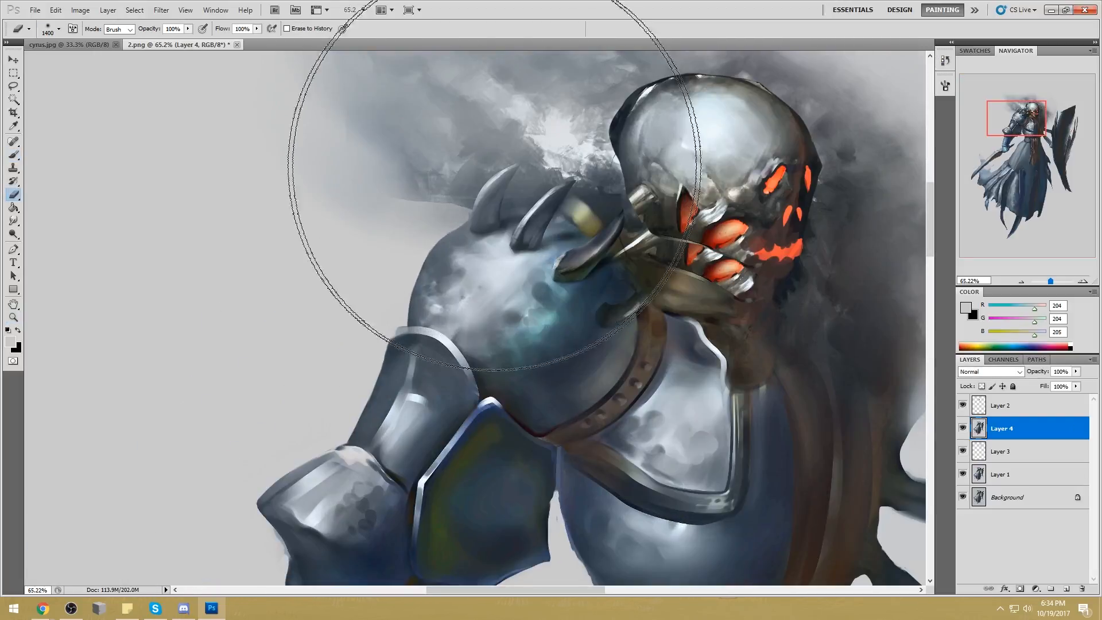
{"action": "right_click", "coordinate": [619, 201]}
{"action": "left_click", "coordinate": [707, 349]}
{"action": "left_click", "coordinate": [488, 195]}
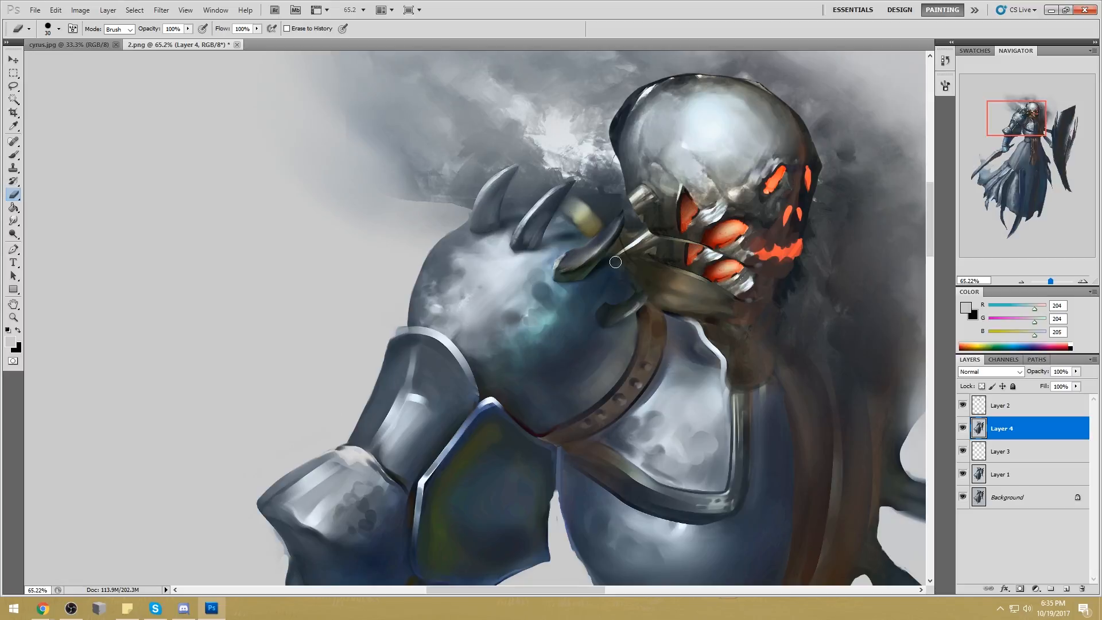
{"action": "right_click", "coordinate": [1031, 470]}
{"action": "left_click", "coordinate": [1030, 466]}
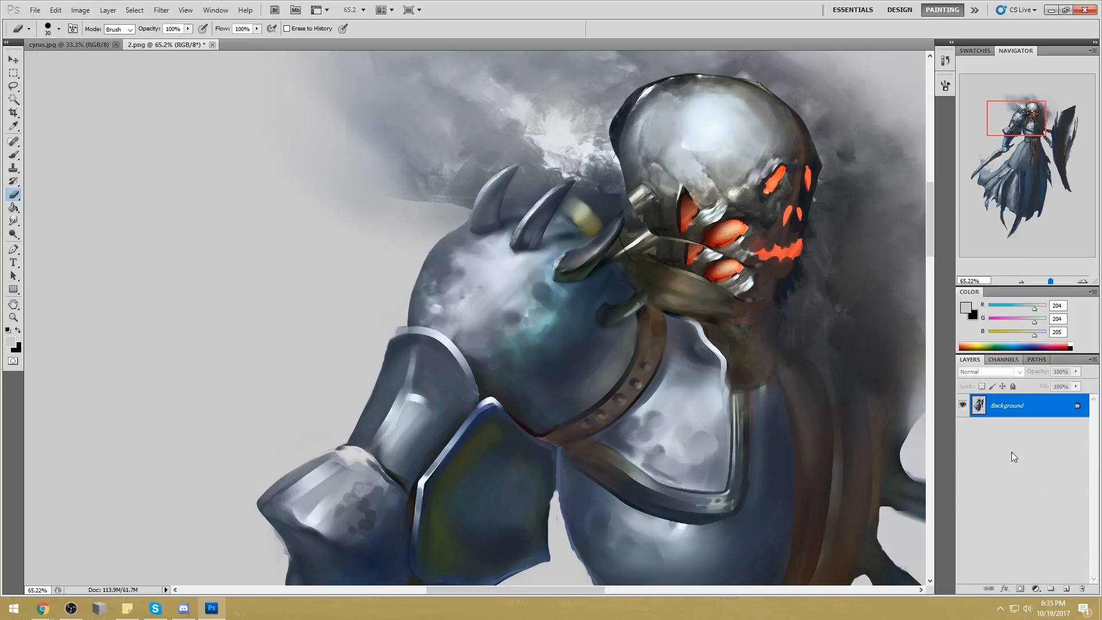
{"action": "key", "text": "ctrl+z"}
Merge Layer 1, Layer 3 and Layer 4 down into the Background, keeping Layer 2 separate
{"action": "right_click", "coordinate": [1030, 476]}
{"action": "key", "text": "Escape"}
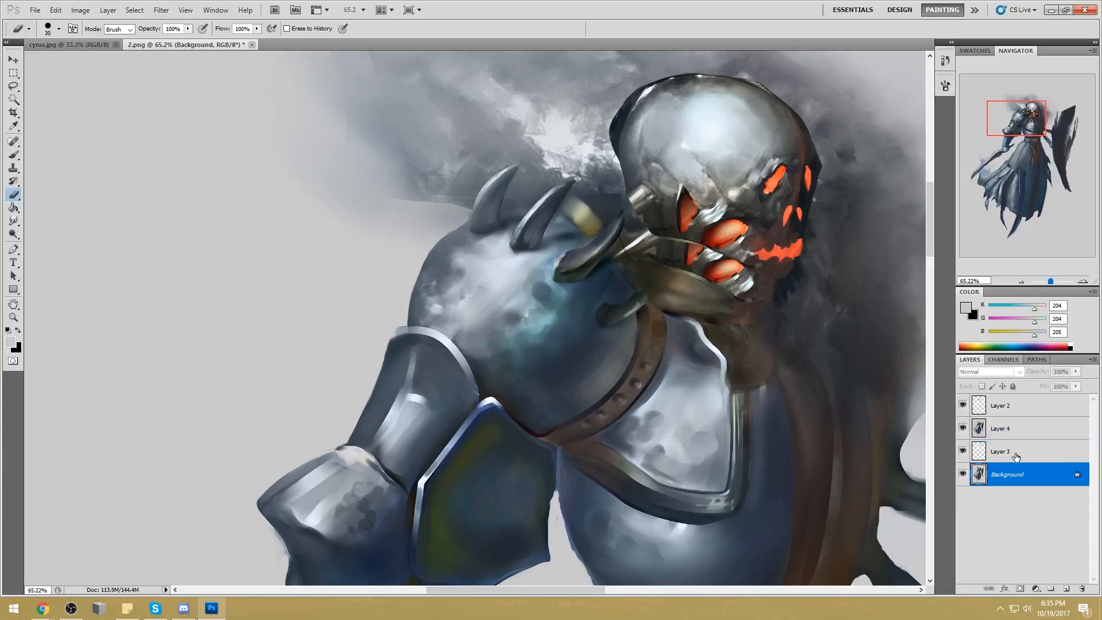
{"action": "right_click", "coordinate": [1021, 451]}
{"action": "left_click", "coordinate": [1024, 421]}
{"action": "right_click", "coordinate": [1024, 454]}
{"action": "left_click", "coordinate": [1024, 395]}
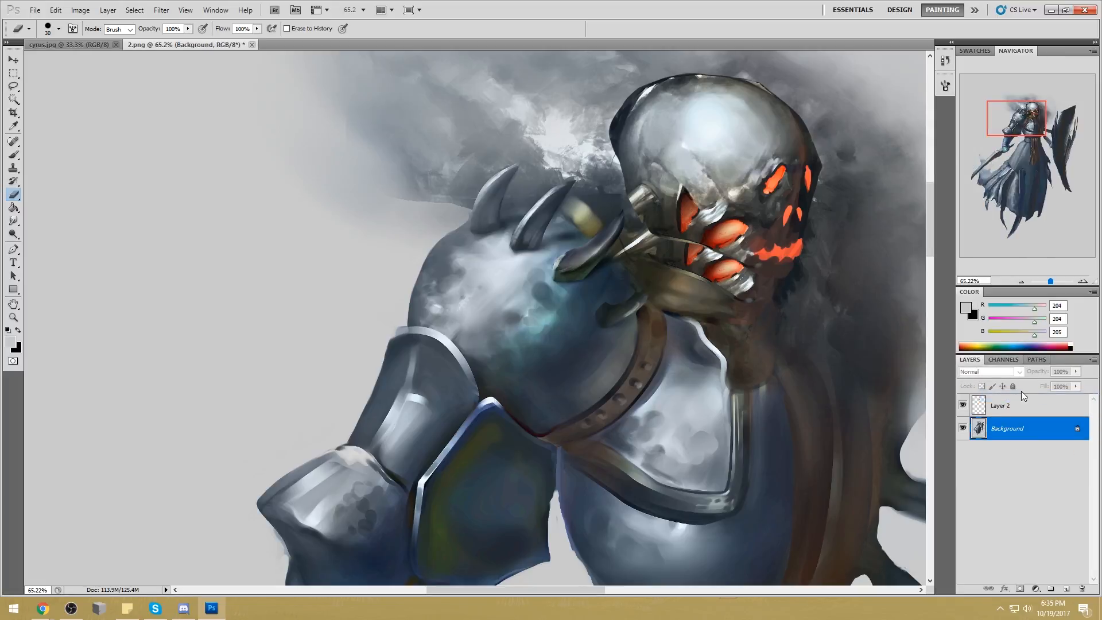
Trim the outer edge of the skull's cranium on Layer 2 with the 30 px eraser
{"action": "mouse_move", "coordinate": [635, 74]}
{"action": "left_mouse_down"}
{"action": "mouse_move", "coordinate": [601, 154]}
{"action": "mouse_move", "coordinate": [635, 81]}
{"action": "left_mouse_up"}
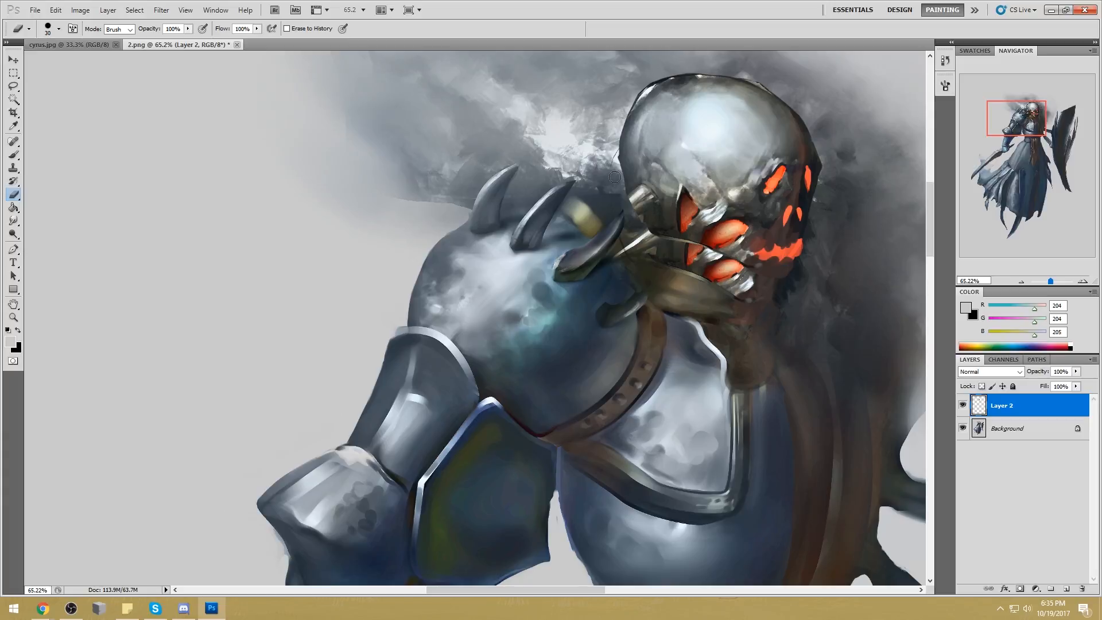
{"action": "scroll", "coordinate": [613, 166], "scroll_direction": "up", "scroll_amount": 5}
{"action": "scroll", "coordinate": [614, 167], "scroll_direction": "right", "scroll_amount": 5}
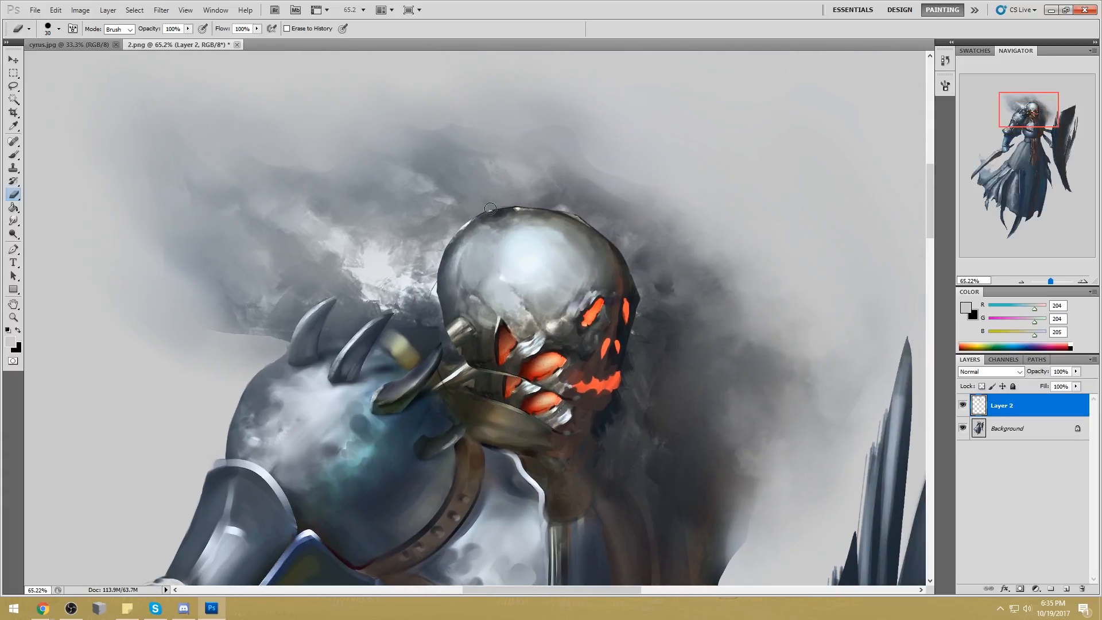
{"action": "left_click_drag", "start_coordinate": [473, 211], "coordinate": [537, 207]}
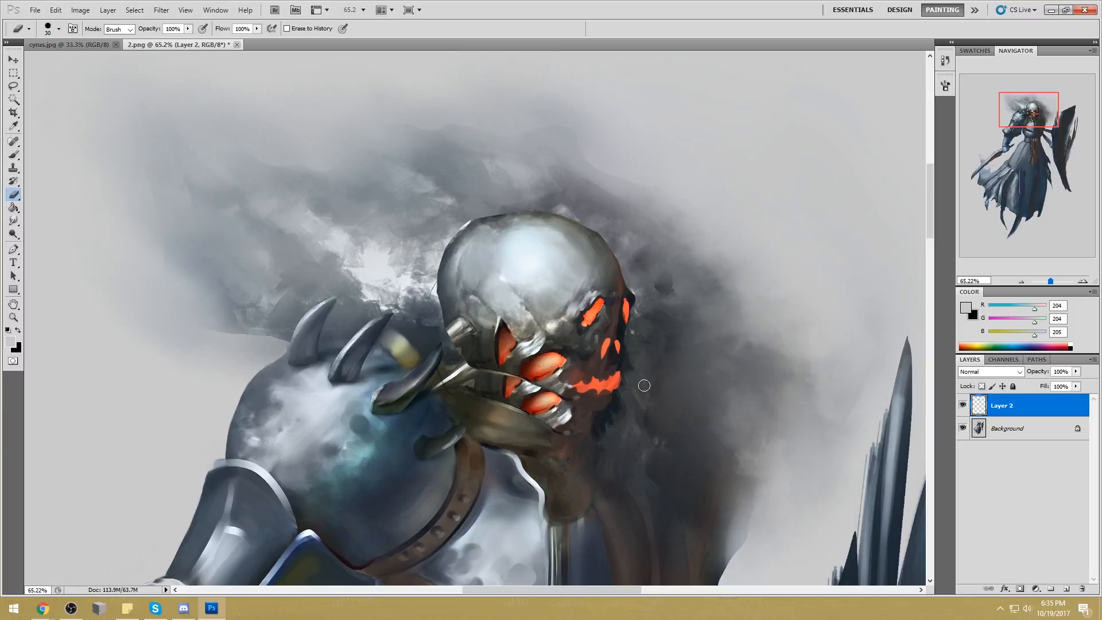
{"action": "key", "text": "ctrl+0"}
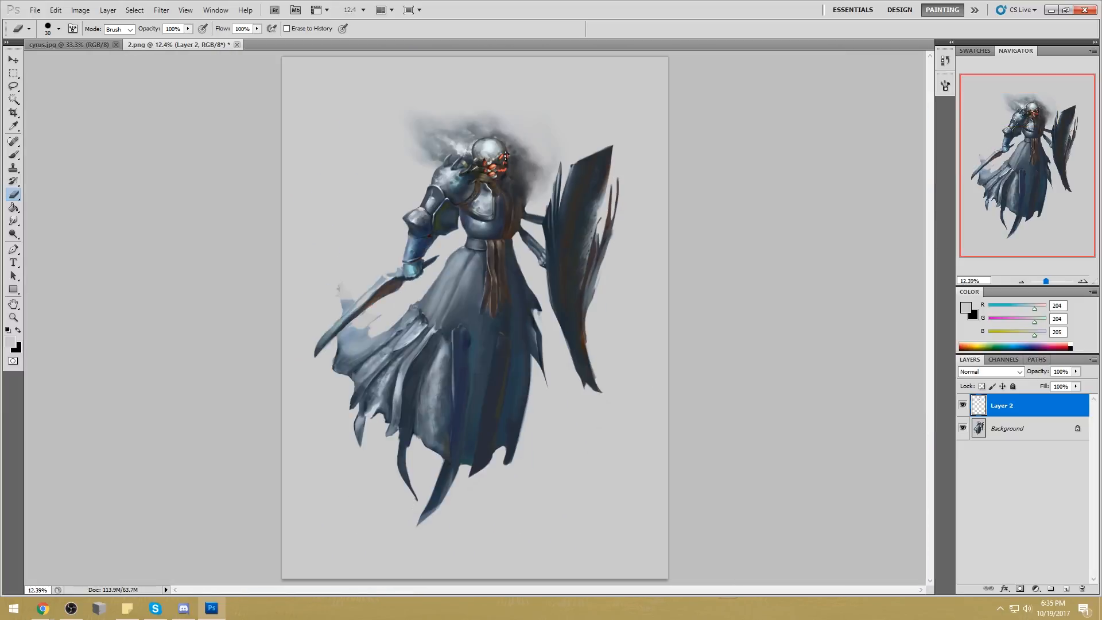
Lock Layer 2's transparent pixels and darken the skull with a sampled dark grey, using a soft 1200 px brush at 36% opacity
{"action": "key", "text": "b"}
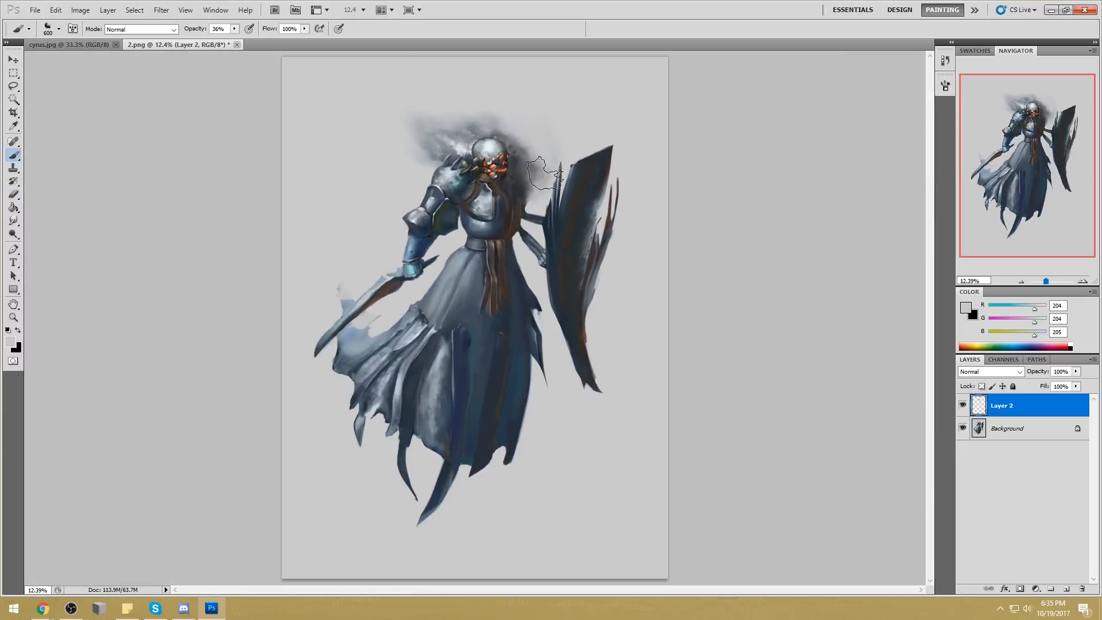
{"action": "right_click", "coordinate": [503, 201]}
{"action": "key", "text": "Escape"}
{"action": "right_click", "coordinate": [582, 167]}
{"action": "left_click", "coordinate": [727, 310]}
{"action": "left_click", "coordinate": [809, 285]}
{"action": "key", "text": "bracketright"}
{"action": "key", "text": "bracketright"}
{"action": "key", "text": "bracketright"}
{"action": "key", "text": "bracketright"}
{"action": "key", "text": "bracketright"}
{"action": "key", "text": "bracketright"}
{"action": "key", "text": "bracketright"}
{"action": "key", "text": "bracketright"}
{"action": "key", "text": "bracketright"}
{"action": "key", "text": "bracketright"}
{"action": "key", "text": "bracketright"}
{"action": "key", "text": "bracketright"}
{"action": "key", "text": "bracketright"}
{"action": "key", "text": "bracketright"}
{"action": "left_click", "coordinate": [495, 163], "text": "alt"}
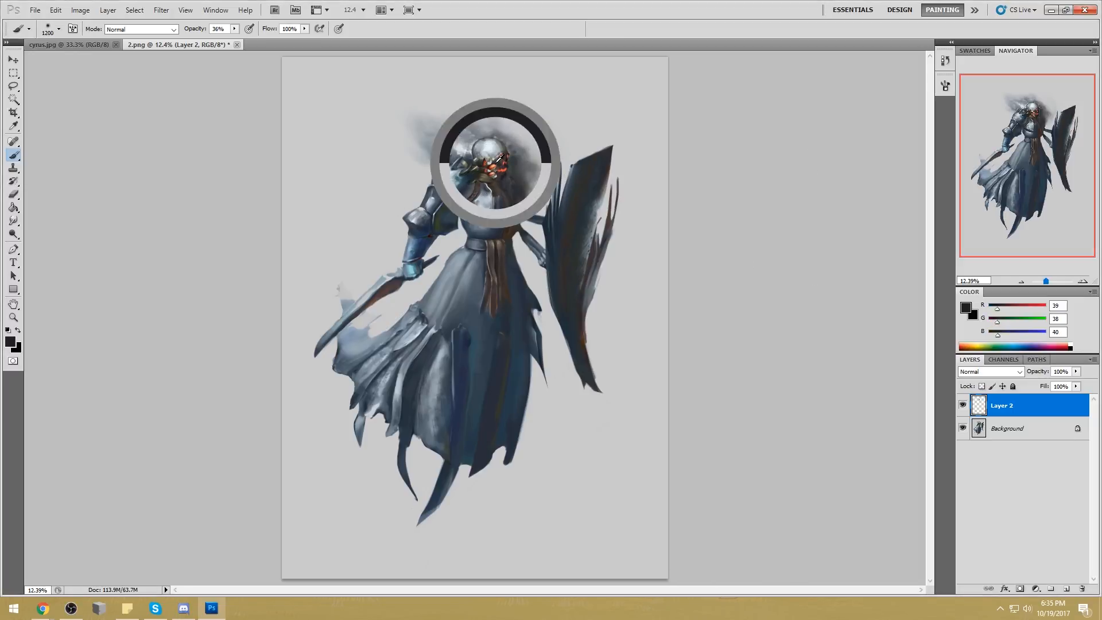
{"action": "left_click", "coordinate": [981, 387]}
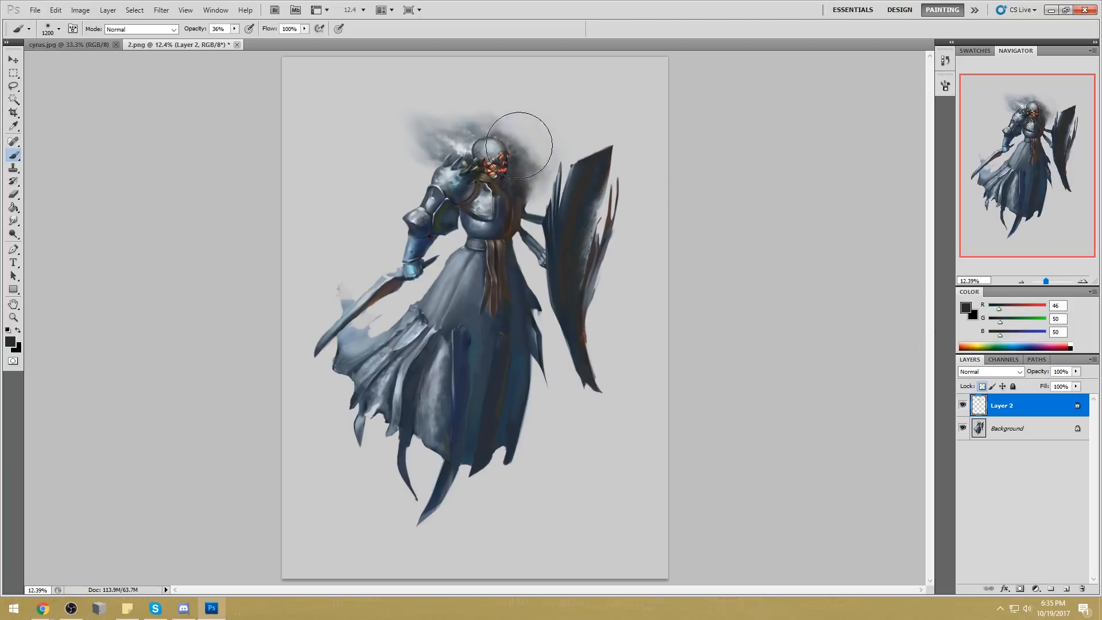
Merge Layer 2 into the Background and brighten the armour with an 800 px Dodge tool set to Highlights at 81% exposure
{"action": "left_click", "coordinate": [13, 237]}
{"action": "left_click", "coordinate": [58, 235]}
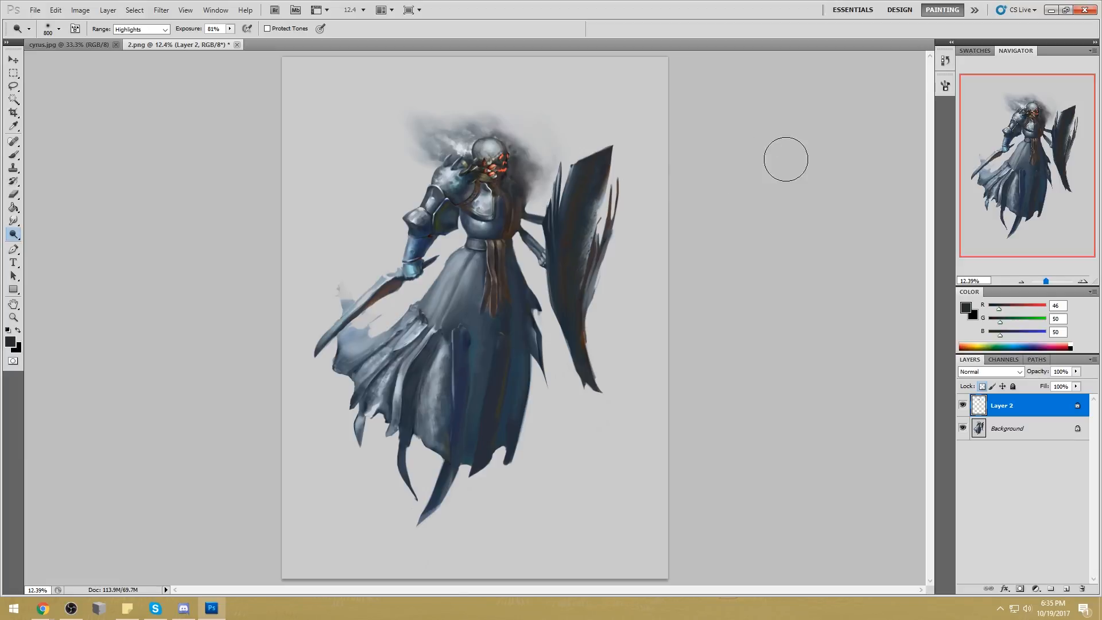
{"action": "right_click", "coordinate": [1016, 406]}
{"action": "left_click", "coordinate": [1012, 369]}
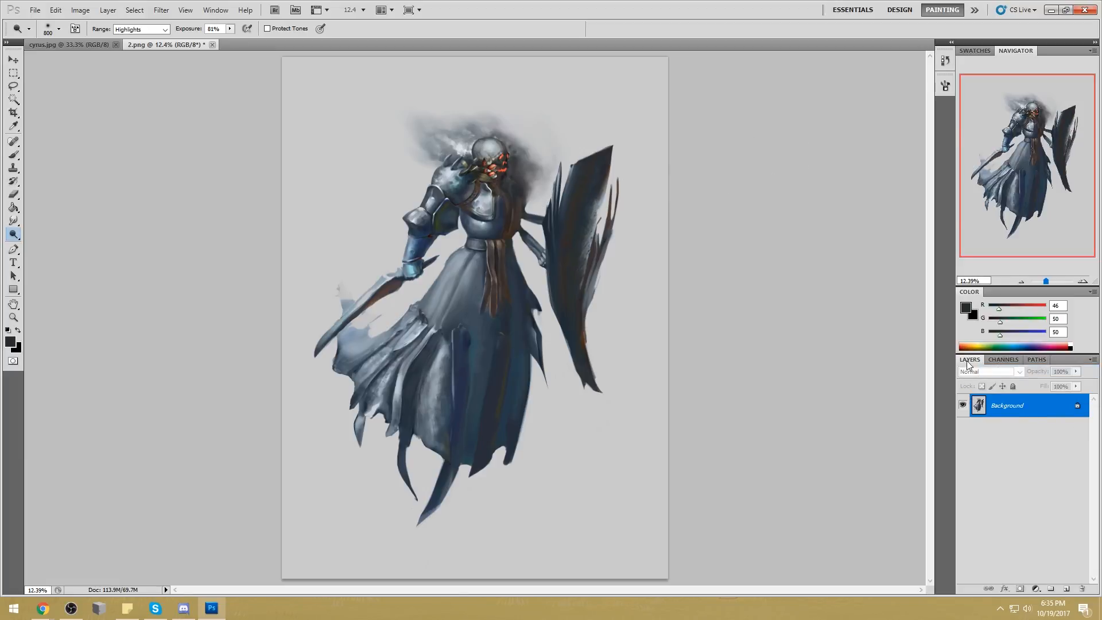
{"action": "mouse_move", "coordinate": [438, 190]}
{"action": "left_mouse_down"}
{"action": "mouse_move", "coordinate": [414, 217]}
{"action": "mouse_move", "coordinate": [408, 270]}
{"action": "mouse_move", "coordinate": [431, 256]}
{"action": "mouse_move", "coordinate": [388, 276]}
{"action": "mouse_move", "coordinate": [478, 203]}
{"action": "left_mouse_up"}
Lasso the sword hand, copy it to a new layer and reshape it with Free Transform
{"action": "key", "text": "l"}
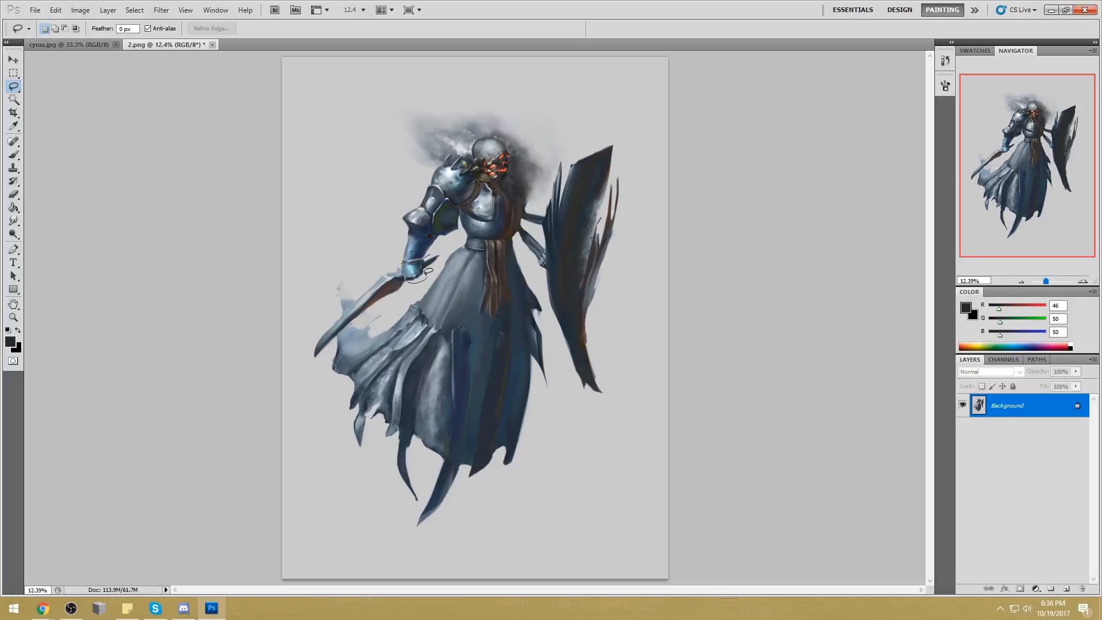
{"action": "mouse_move", "coordinate": [431, 256]}
{"action": "left_mouse_down"}
{"action": "mouse_move", "coordinate": [423, 273]}
{"action": "mouse_move", "coordinate": [403, 263]}
{"action": "mouse_move", "coordinate": [436, 286]}
{"action": "mouse_move", "coordinate": [421, 282]}
{"action": "mouse_move", "coordinate": [431, 254]}
{"action": "left_mouse_up"}
{"action": "key", "text": "ctrl+j"}
{"action": "key", "text": "ctrl+t"}
{"action": "left_click", "coordinate": [576, 28]}
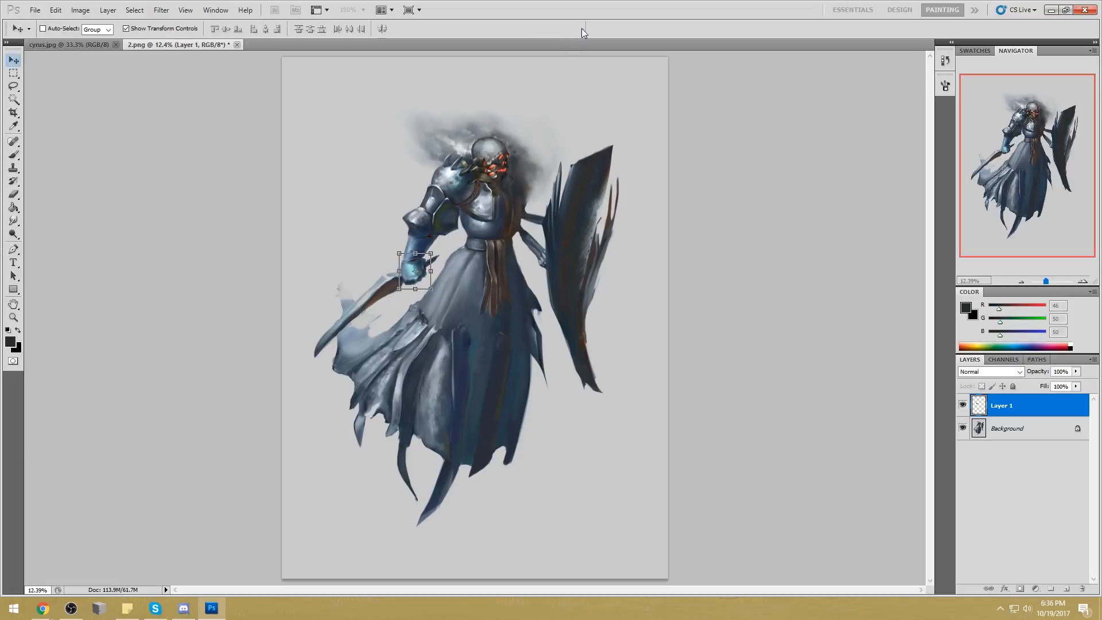
{"action": "right_click", "coordinate": [467, 190]}
{"action": "left_click", "coordinate": [506, 198]}
{"action": "key", "text": "Escape"}
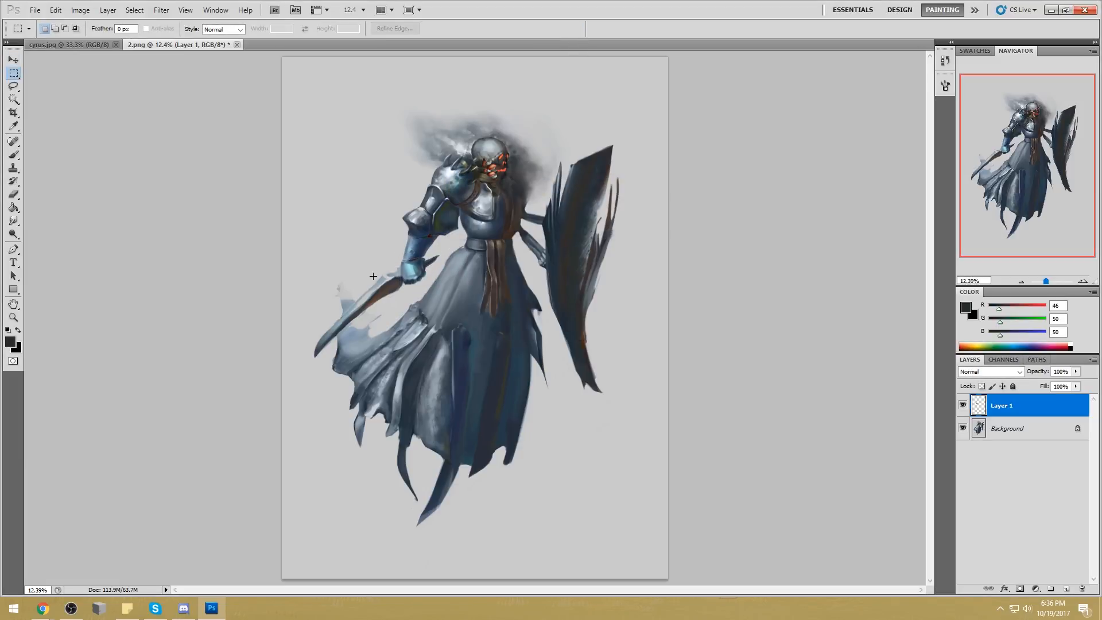
Merge the reshaped hand on Layer 1 into the Background and clear the selection
{"action": "key", "text": "b"}
{"action": "left_click", "coordinate": [17, 236]}
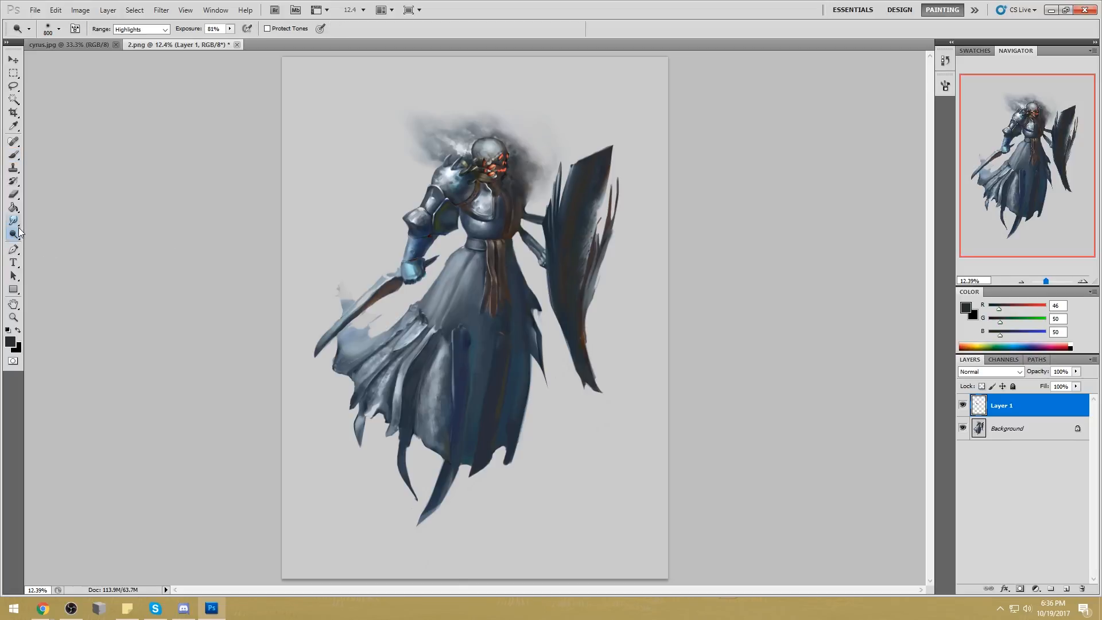
{"action": "key", "text": "w"}
{"action": "left_click", "coordinate": [380, 285]}
{"action": "right_click", "coordinate": [1040, 405]}
{"action": "left_click", "coordinate": [1015, 371]}
{"action": "key", "text": "ctrl+d"}
Try to select the sword blade with the Magic Wand, lowering the tolerance to 10
{"action": "left_click", "coordinate": [372, 296]}
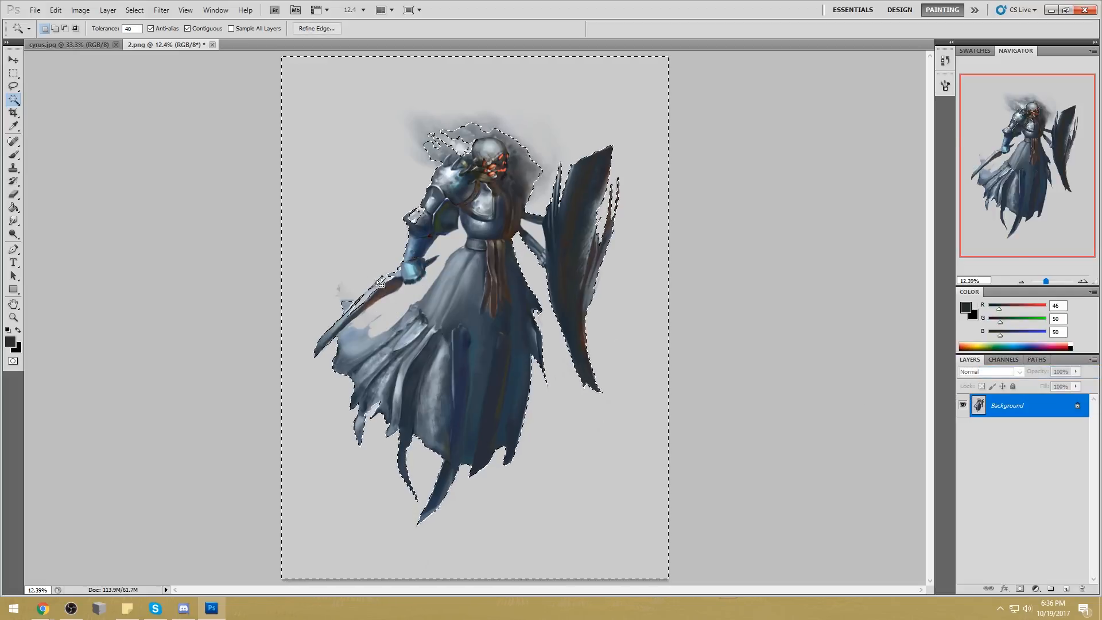
{"action": "key", "text": "Return"}
{"action": "type", "text": "10"}
{"action": "key", "text": "ctrl+d"}
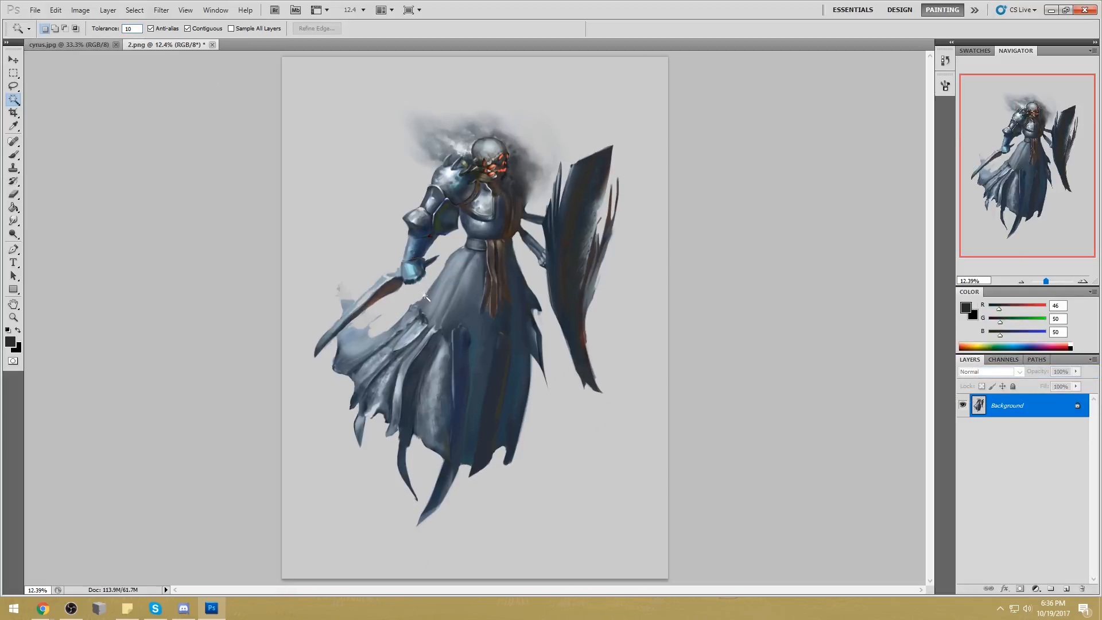
{"action": "left_click", "coordinate": [382, 285]}
{"action": "key", "text": "ctrl+d"}
Select the sword blade with the Lasso along its outline and hide the selection edges
{"action": "key", "text": "l"}
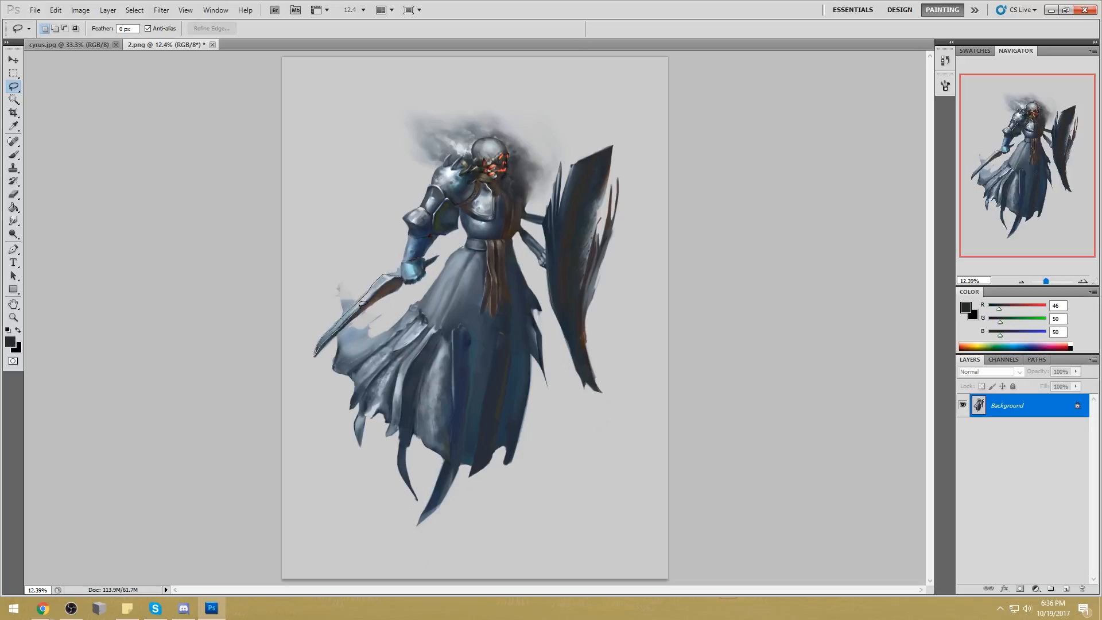
{"action": "left_click_drag", "start_coordinate": [406, 285], "coordinate": [391, 295]}
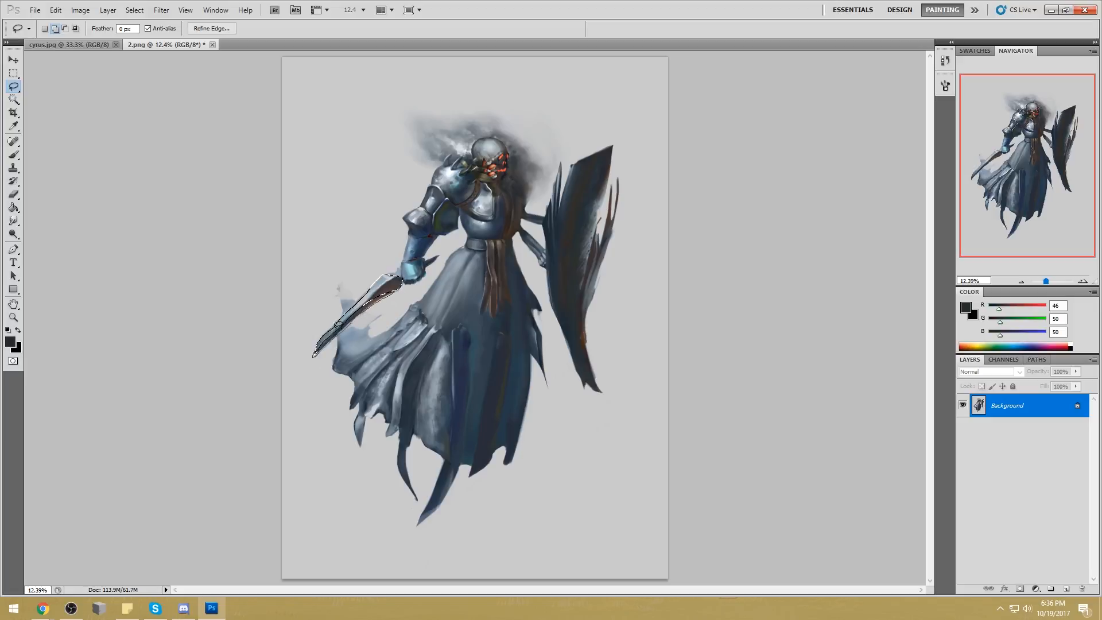
{"action": "key", "text": "alt"}
{"action": "key", "text": "alt"}
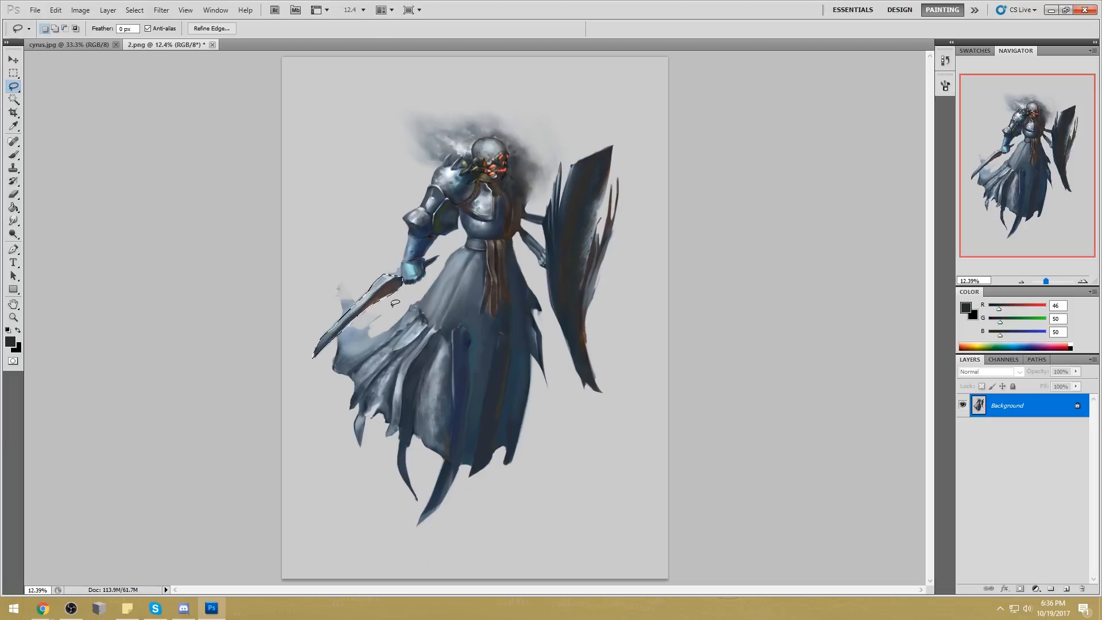
{"action": "key", "text": "ctrl+d"}
Lighten the sword blade with pale blue-grey (206, 220, 224) using the soft 1200 px brush at 36% opacity
{"action": "key", "text": "b"}
{"action": "left_click", "coordinate": [379, 300], "text": "alt"}
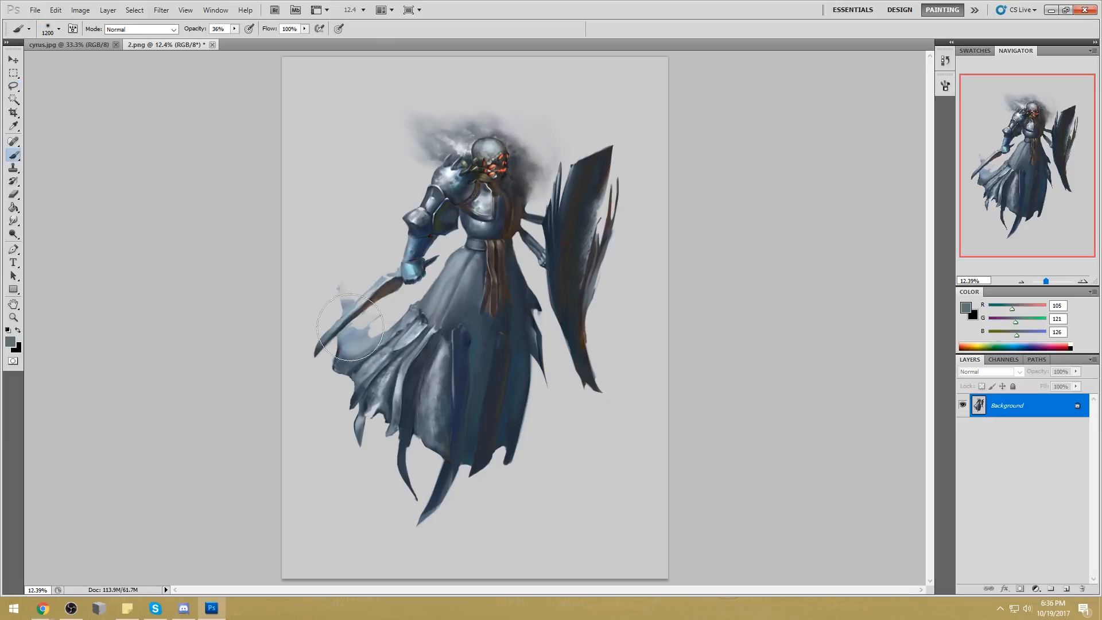
{"action": "left_click", "coordinate": [965, 307]}
{"action": "left_click", "coordinate": [789, 145]}
{"action": "left_click", "coordinate": [1040, 120]}
{"action": "left_click_drag", "start_coordinate": [367, 306], "coordinate": [317, 361]}
{"action": "left_click_drag", "start_coordinate": [400, 293], "coordinate": [314, 394]}
{"action": "left_click_drag", "start_coordinate": [411, 268], "coordinate": [278, 447]}
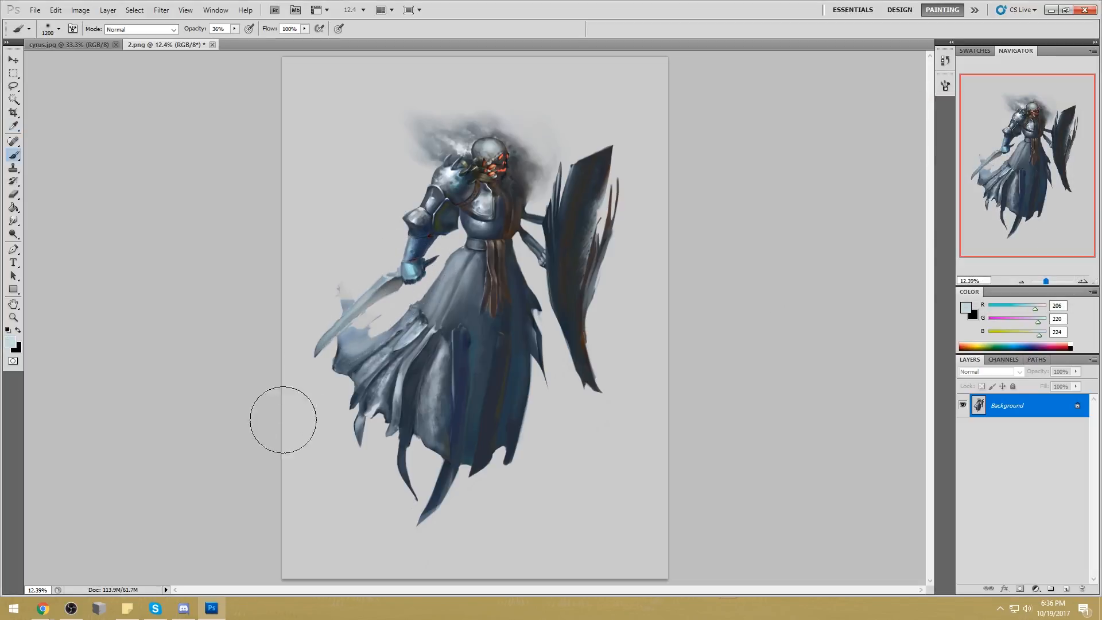
Paint a bright highlight along the blade's upper edge with a textured brush up to 150 px at 78% opacity
{"action": "right_click", "coordinate": [497, 247]}
{"action": "left_click", "coordinate": [604, 379]}
{"action": "key", "text": "Return"}
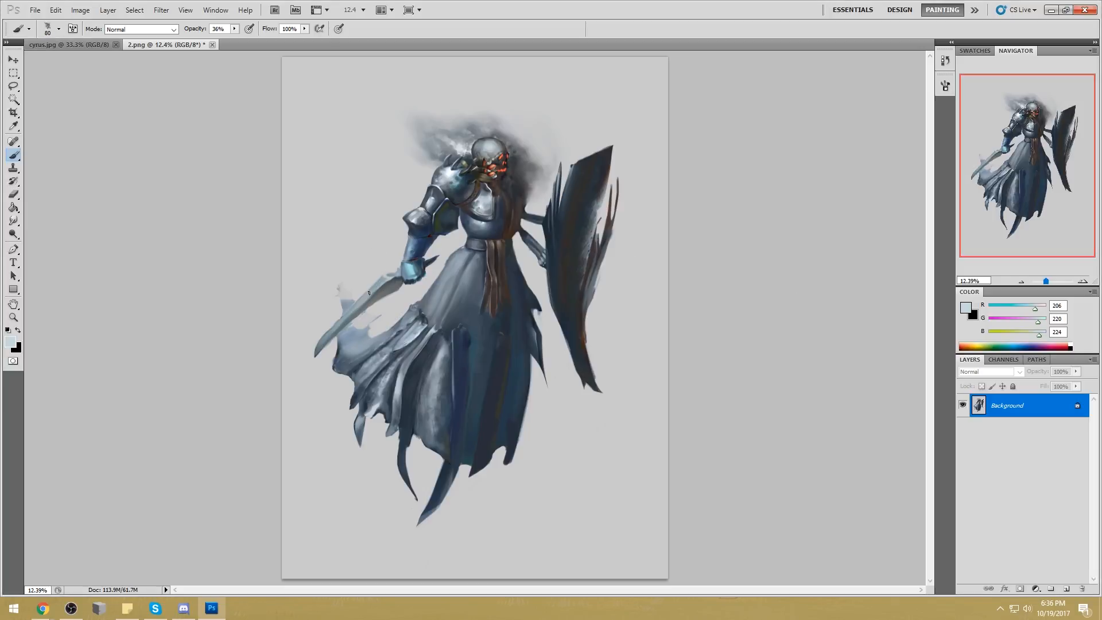
{"action": "left_click_drag", "start_coordinate": [234, 31], "coordinate": [260, 44]}
{"action": "left_click_drag", "start_coordinate": [348, 308], "coordinate": [387, 273]}
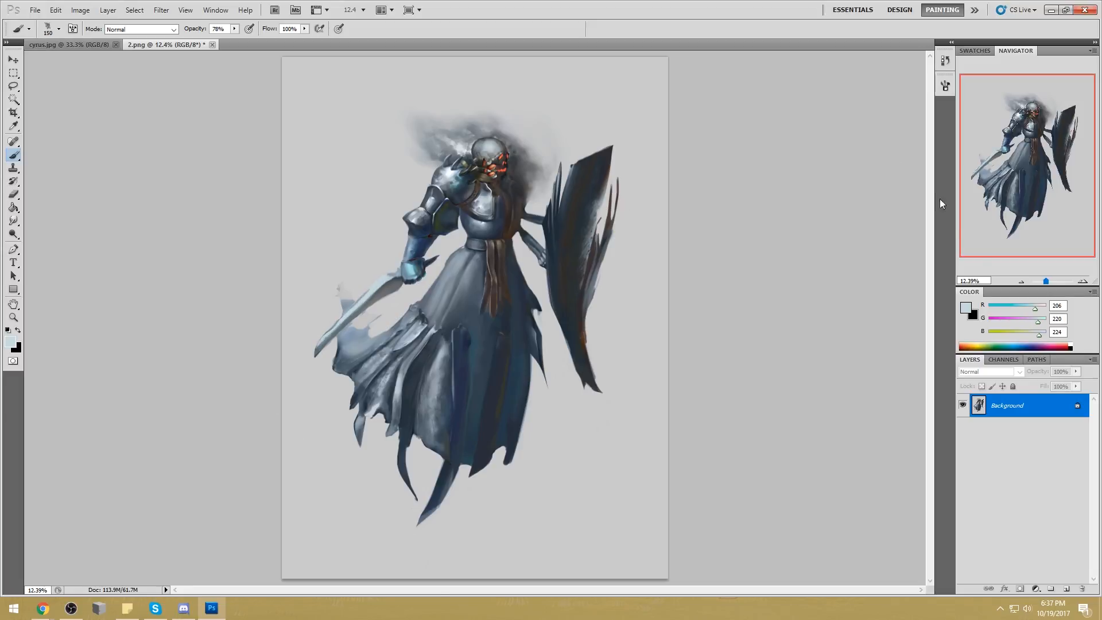
Paint a near-white (246, 246, 246) highlight along the sword blade at 78% opacity, toggling the stroke to compare
{"action": "left_click", "coordinate": [966, 308]}
{"action": "left_click", "coordinate": [694, 164]}
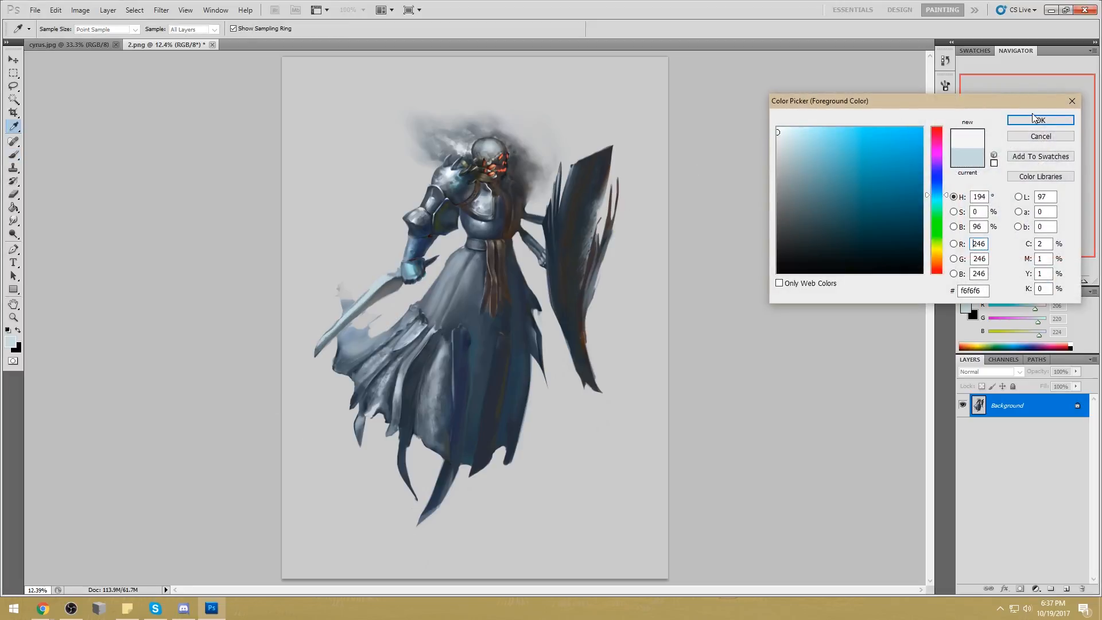
{"action": "key", "text": "Return"}
{"action": "left_click_drag", "start_coordinate": [379, 277], "coordinate": [322, 341]}
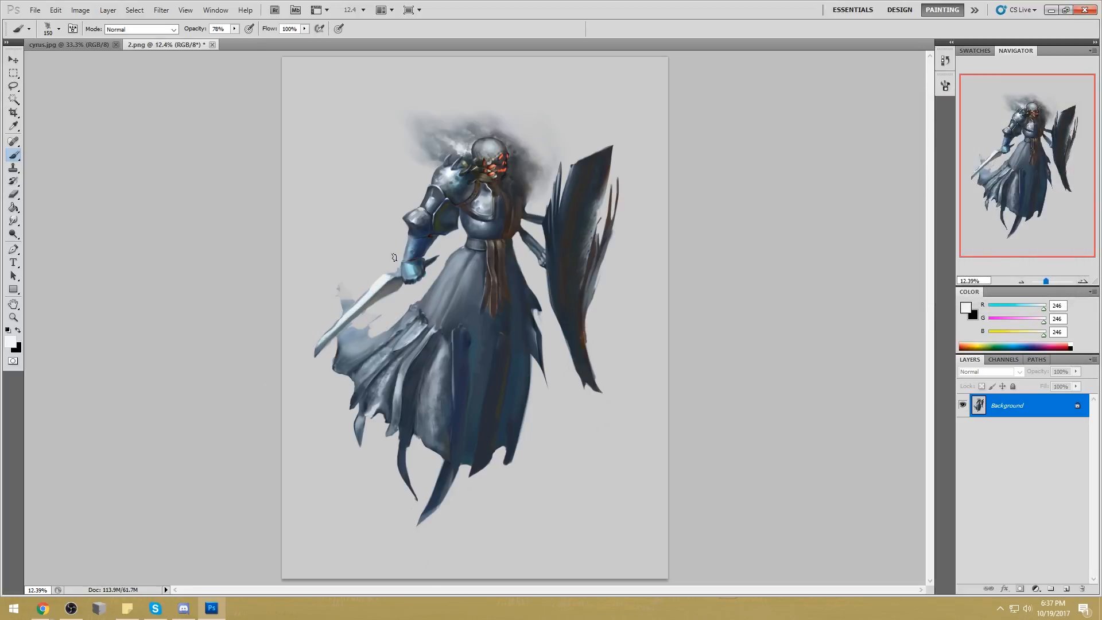
{"action": "key", "text": "ctrl+z"}
{"action": "key", "text": "ctrl+z"}
{"action": "key", "text": "ctrl+z"}
{"action": "key", "text": "ctrl+z"}
Lasso the area under the sword blade, clean up its lower edge with the sampled background grey (207, 207, 207), and deselect
{"action": "key", "text": "l"}
{"action": "right_click", "coordinate": [447, 240]}
{"action": "key", "text": "Escape"}
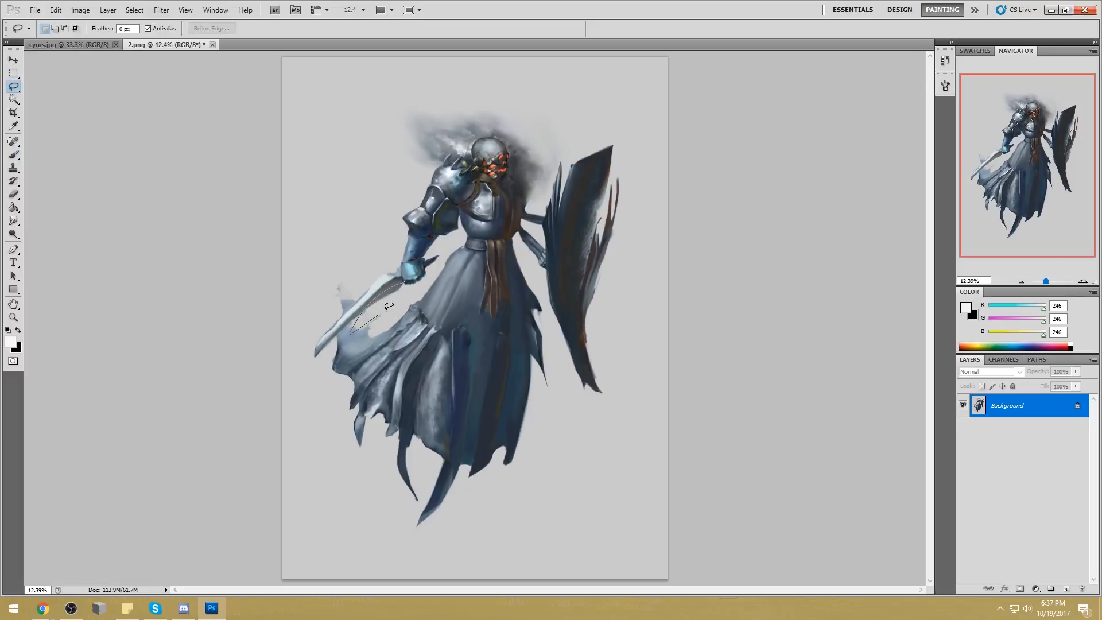
{"action": "left_click_drag", "start_coordinate": [375, 312], "coordinate": [376, 315]}
{"action": "left_click_drag", "start_coordinate": [396, 313], "coordinate": [377, 320]}
{"action": "key", "text": "b"}
{"action": "left_click", "coordinate": [382, 306], "text": "alt"}
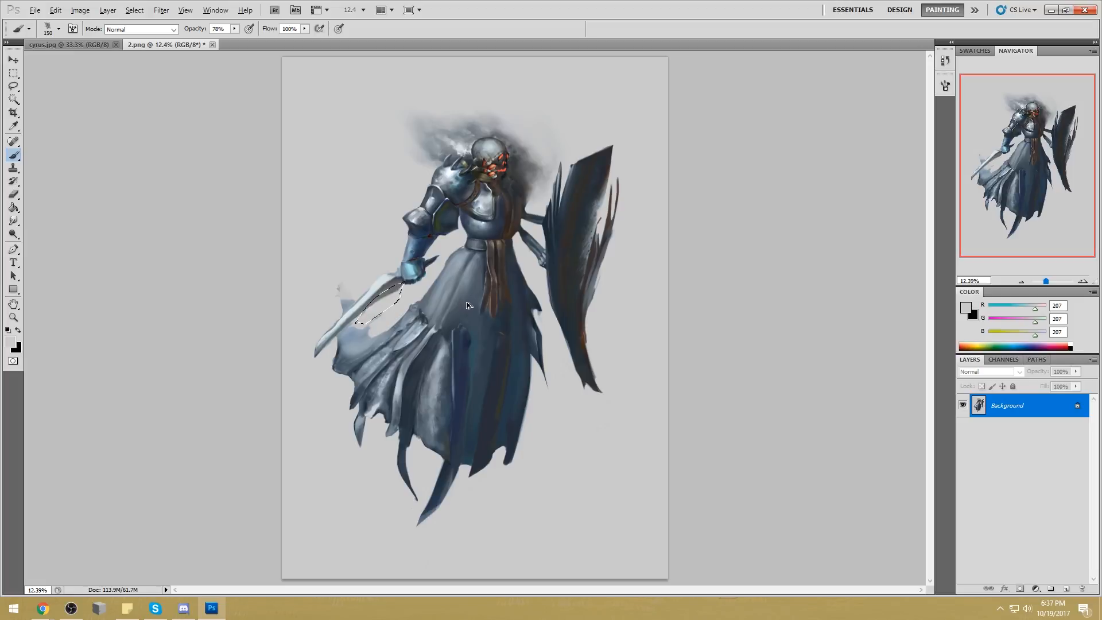
{"action": "key", "text": "m"}
{"action": "right_click", "coordinate": [443, 239]}
{"action": "left_click", "coordinate": [463, 247]}
Add a new layer in Color blend mode and set the foreground colour to yellow (255, 232, 107)
{"action": "key", "text": "b"}
{"action": "left_click", "coordinate": [1067, 589]}
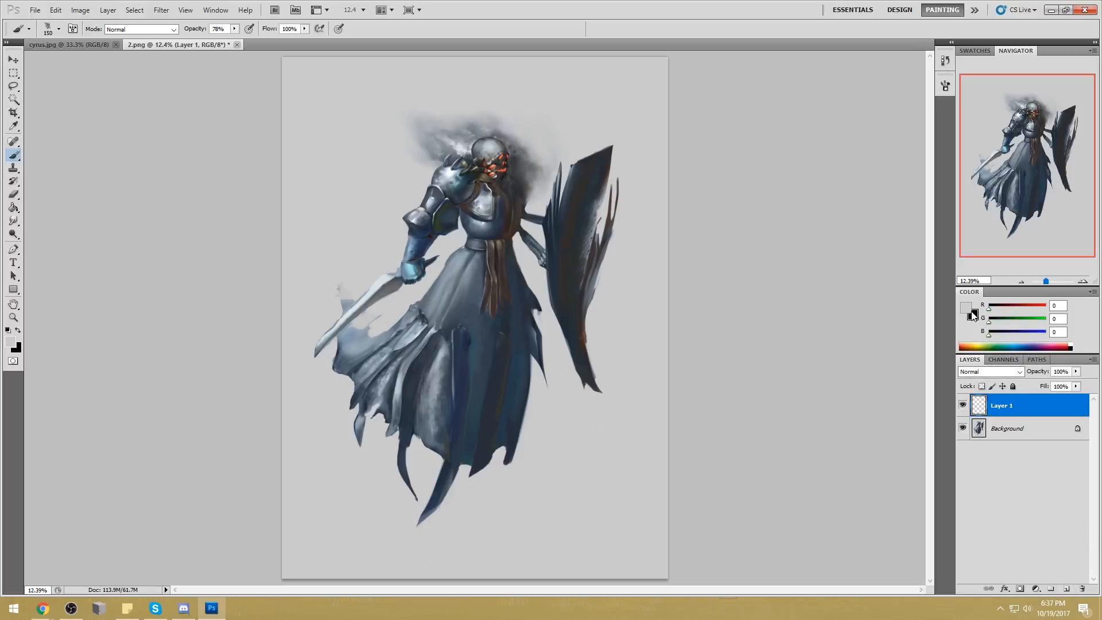
{"action": "left_click", "coordinate": [966, 308]}
{"action": "left_click_drag", "start_coordinate": [941, 262], "coordinate": [941, 253]}
{"action": "left_click", "coordinate": [861, 128]}
{"action": "left_click", "coordinate": [1040, 120]}
{"action": "left_click", "coordinate": [989, 371]}
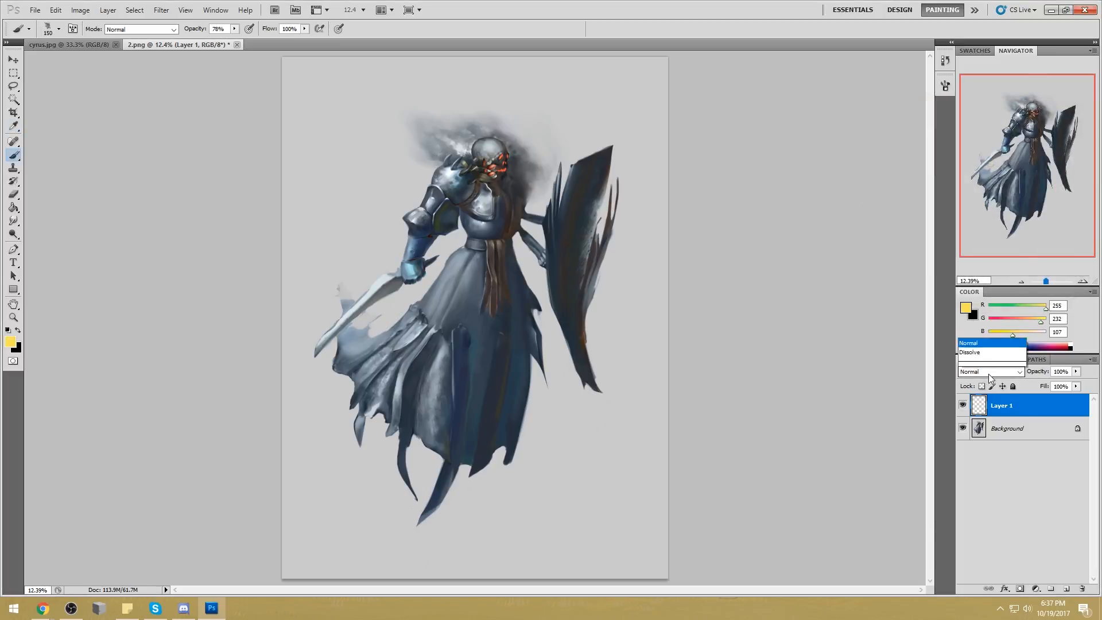
{"action": "left_click", "coordinate": [990, 335]}
Tint the red glow on the skull's face yellow with a soft round brush, resizing it up to 500 px
{"action": "right_click", "coordinate": [737, 363]}
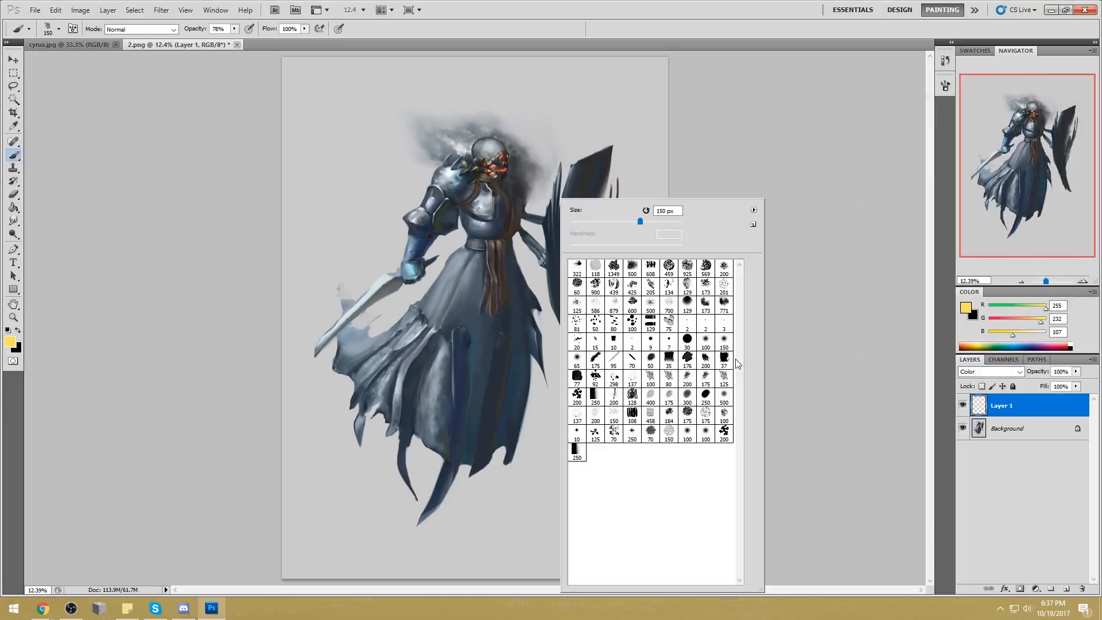
{"action": "double_click", "coordinate": [705, 340]}
{"action": "key", "text": "bracketright"}
{"action": "key", "text": "bracketright"}
{"action": "key", "text": "bracketright"}
{"action": "key", "text": "bracketright"}
{"action": "key", "text": "bracketright"}
{"action": "key", "text": "bracketright"}
{"action": "mouse_move", "coordinate": [497, 160]}
{"action": "left_mouse_down"}
{"action": "mouse_move", "coordinate": [503, 167]}
{"action": "mouse_move", "coordinate": [482, 172]}
{"action": "mouse_move", "coordinate": [507, 158]}
{"action": "mouse_move", "coordinate": [498, 169]}
{"action": "left_mouse_up"}
{"action": "key", "text": "bracketleft"}
{"action": "key", "text": "bracketleft"}
{"action": "key", "text": "bracketright"}
{"action": "key", "text": "bracketright"}
{"action": "key", "text": "bracketright"}
{"action": "key", "text": "bracketright"}
{"action": "key", "text": "bracketright"}
{"action": "key", "text": "bracketright"}
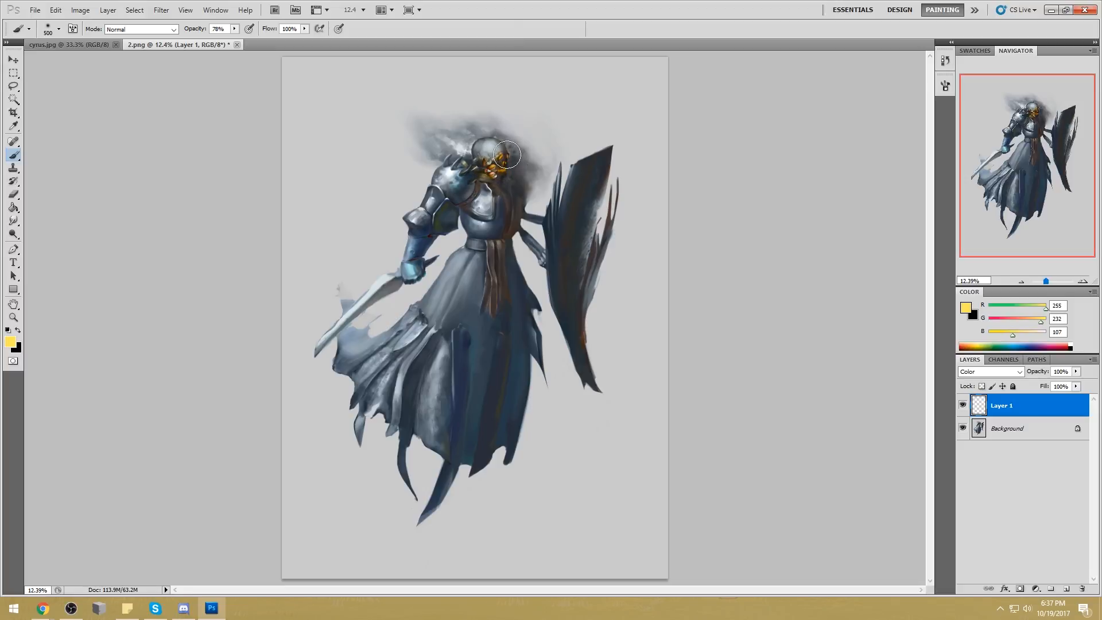
Erase the excess yellow tint around the skull's face with the Eraser enlarged to 125 px
{"action": "key", "text": "e"}
{"action": "key", "text": "bracketright"}
{"action": "key", "text": "bracketright"}
{"action": "key", "text": "bracketright"}
{"action": "key", "text": "bracketright"}
{"action": "key", "text": "bracketright"}
{"action": "key", "text": "bracketright"}
{"action": "key", "text": "bracketright"}
{"action": "key", "text": "bracketright"}
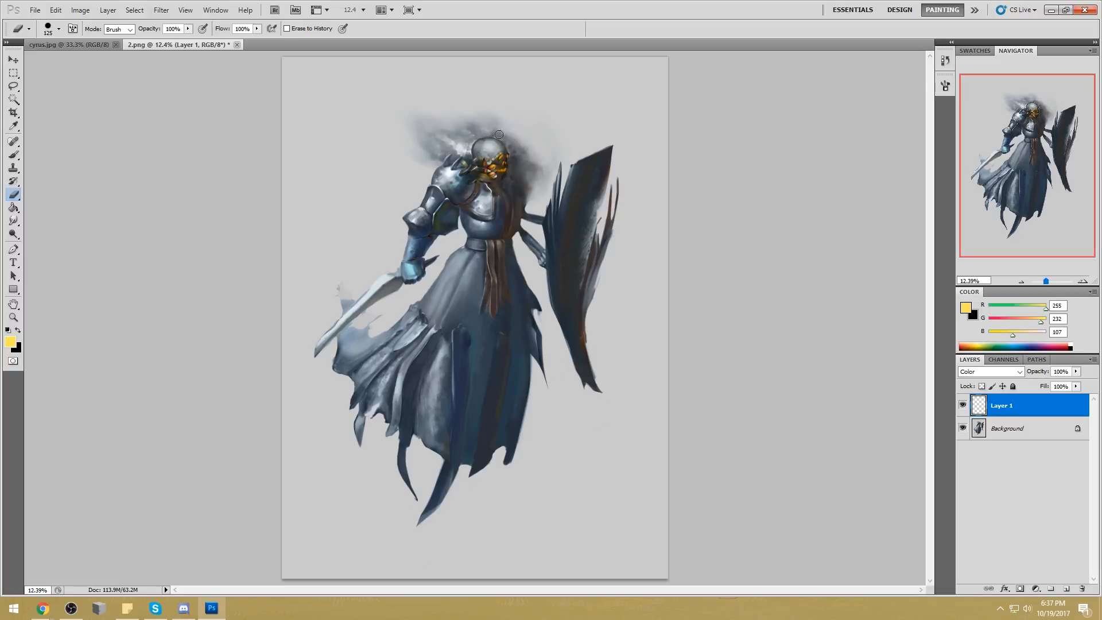
{"action": "right_click", "coordinate": [1010, 412]}
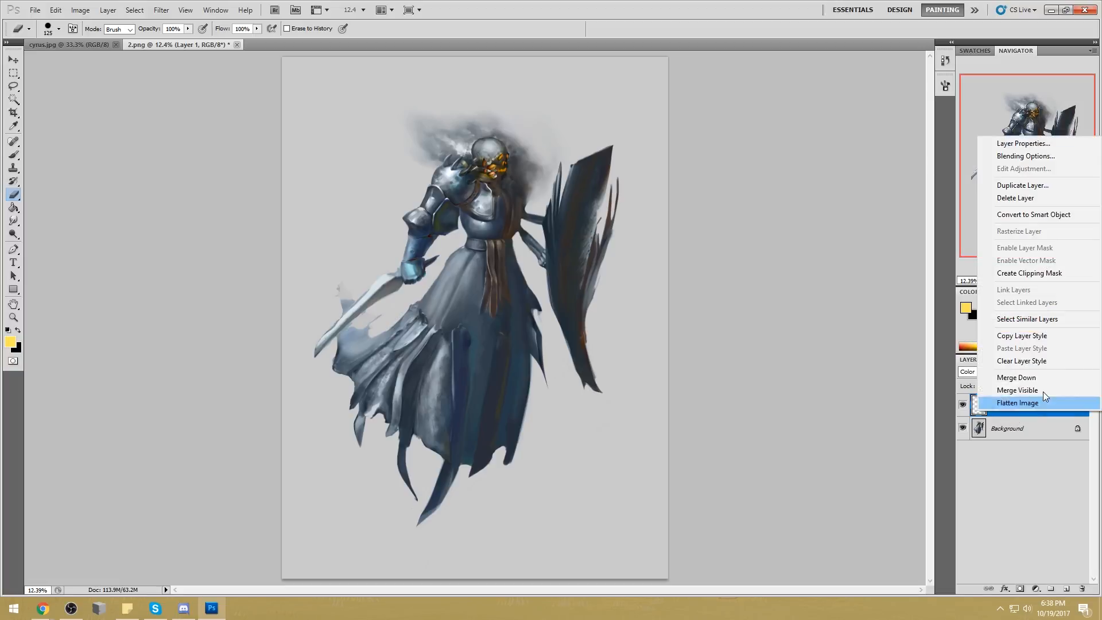
{"action": "left_click", "coordinate": [1021, 186]}
{"action": "left_click", "coordinate": [657, 189]}
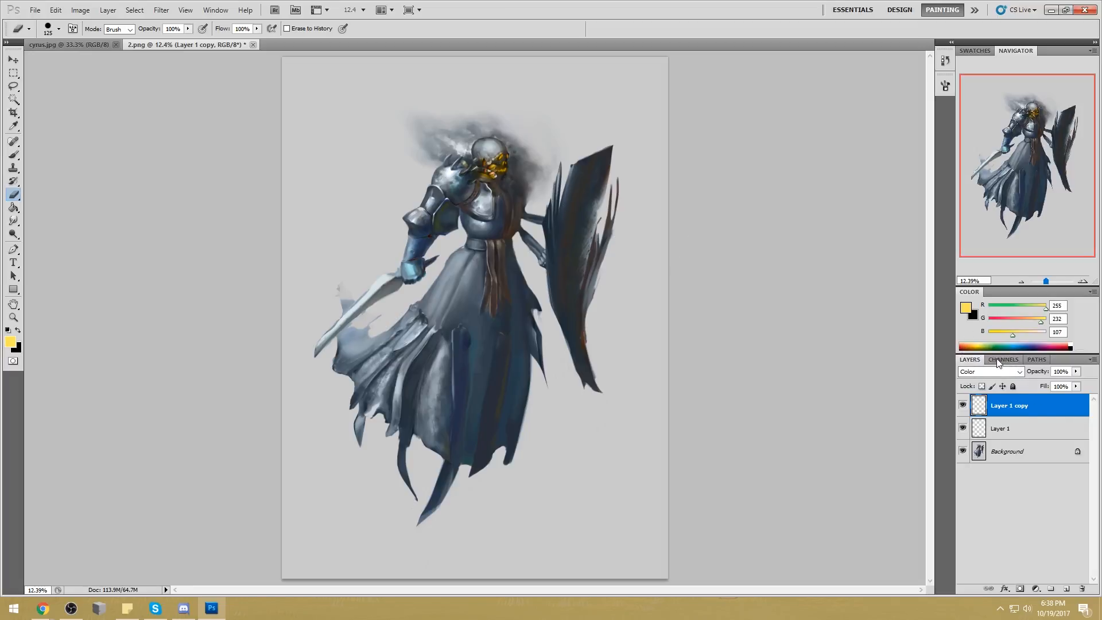
{"action": "left_click", "coordinate": [1076, 386]}
{"action": "left_click_drag", "start_coordinate": [1069, 417], "coordinate": [1082, 588]}
Merge the yellow tint layer down into the background
{"action": "right_click", "coordinate": [1025, 410]}
{"action": "left_click", "coordinate": [1016, 373]}
Dodge the highlights of the glowing face at 81% exposure and sharpen the face at 50% strength
{"action": "left_click_drag", "start_coordinate": [14, 234], "coordinate": [46, 233]}
{"action": "left_click_drag", "start_coordinate": [503, 180], "coordinate": [499, 160]}
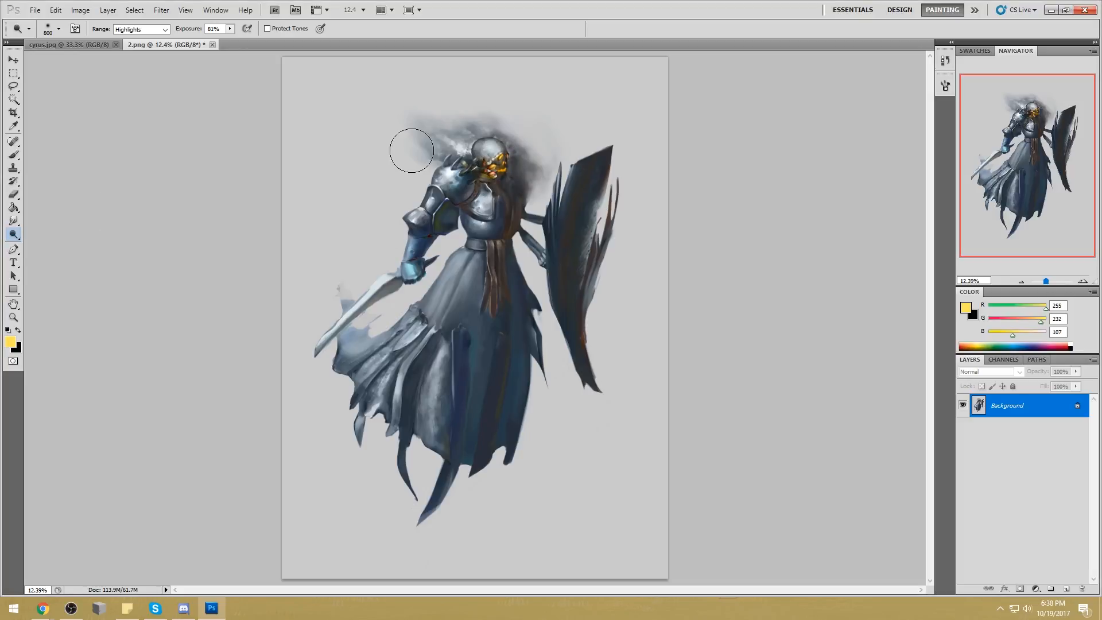
{"action": "key", "text": "ctrl+alt+z"}
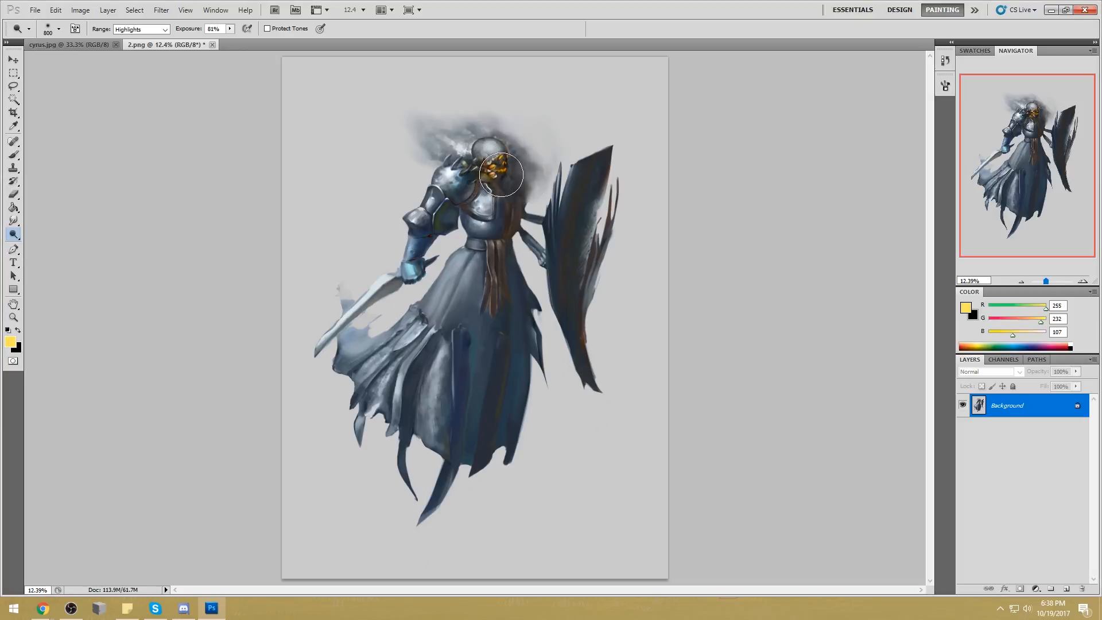
{"action": "left_click_drag", "start_coordinate": [17, 225], "coordinate": [40, 227]}
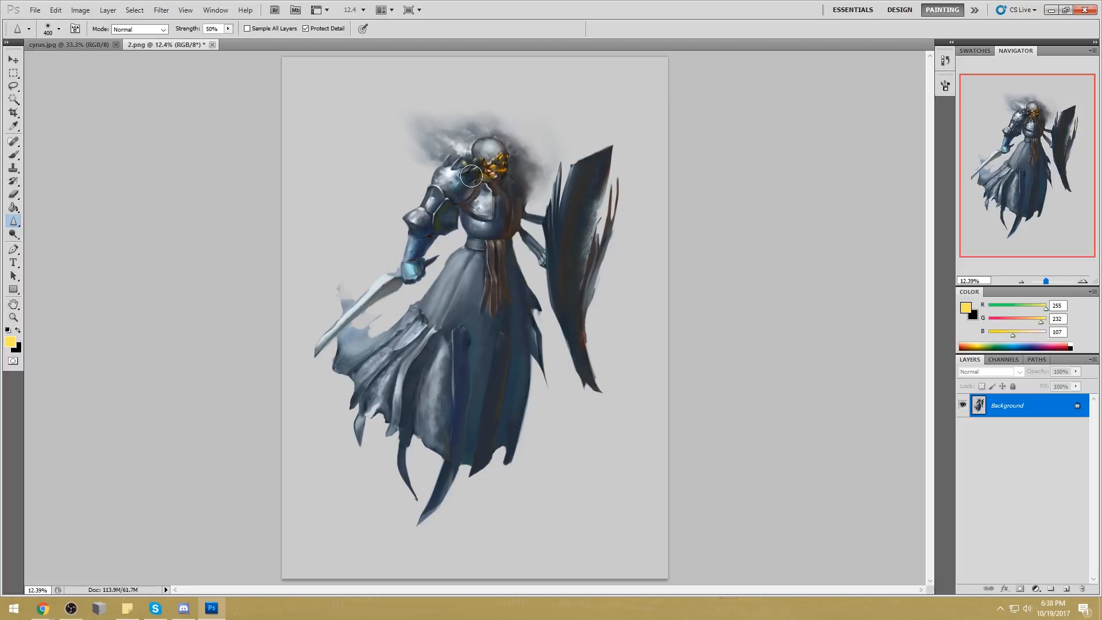
{"action": "left_click", "coordinate": [493, 177]}
Copy the whole painting, revert the history to the original 2.png state, and paste the painted version in place as a new layer
{"action": "key", "text": "ctrl+a"}
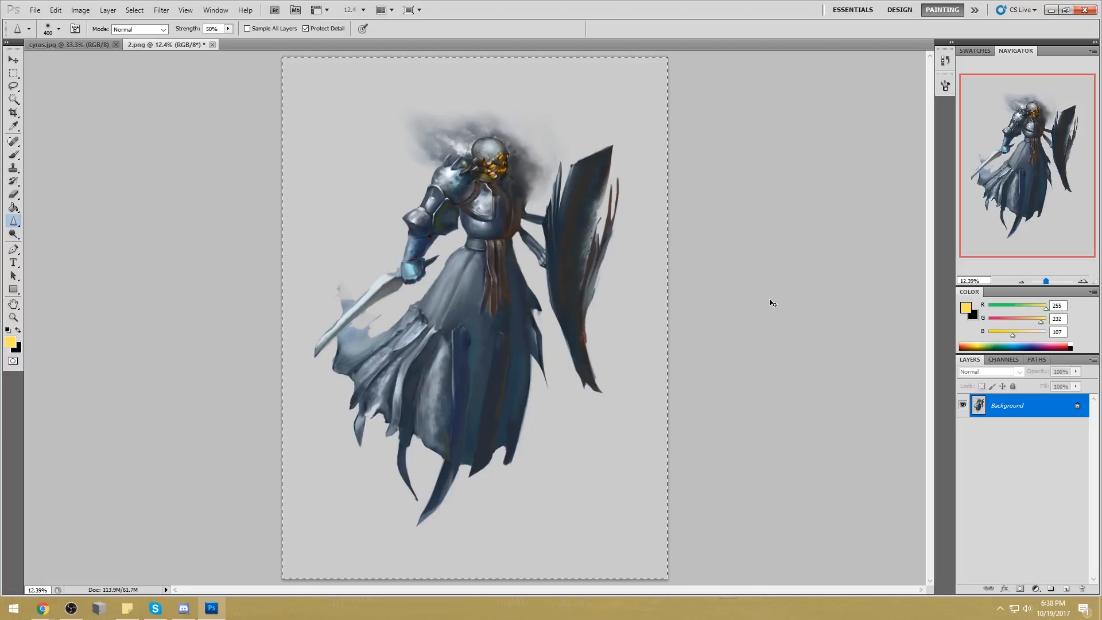
{"action": "left_click", "coordinate": [944, 60]}
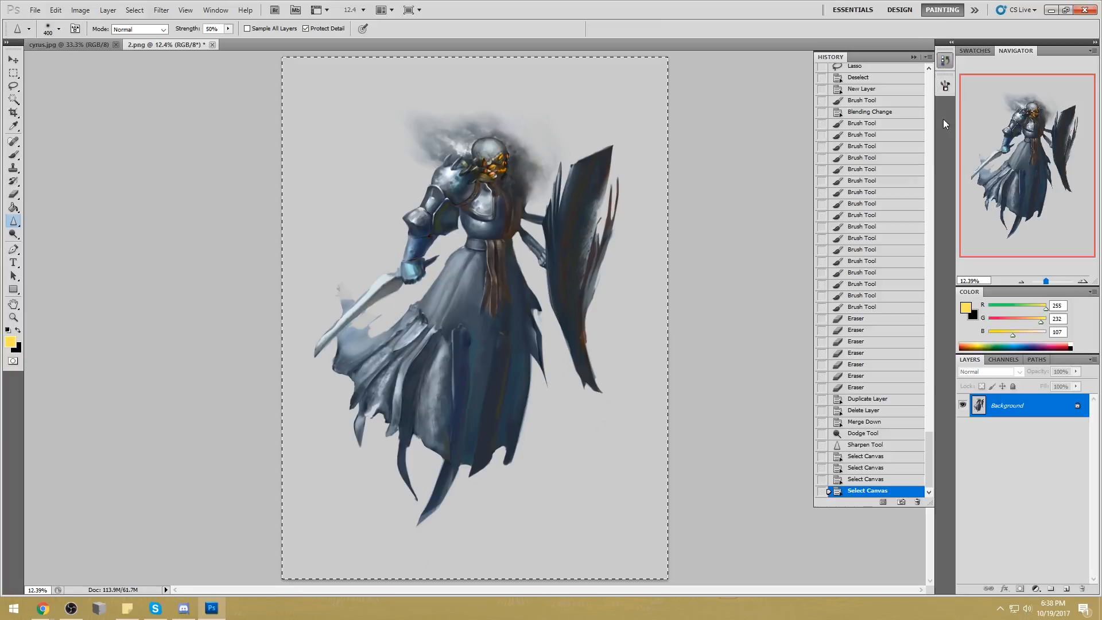
{"action": "scroll", "coordinate": [906, 229], "scroll_direction": "up", "scroll_amount": 15}
{"action": "left_click", "coordinate": [894, 76]}
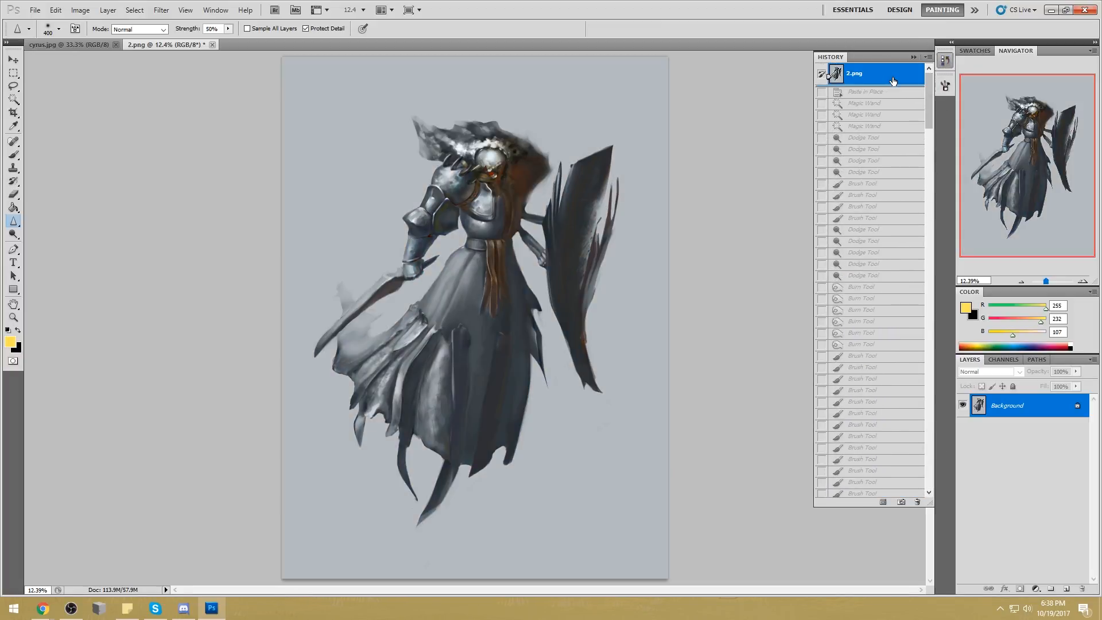
{"action": "key", "text": "ctrl+shift+v"}
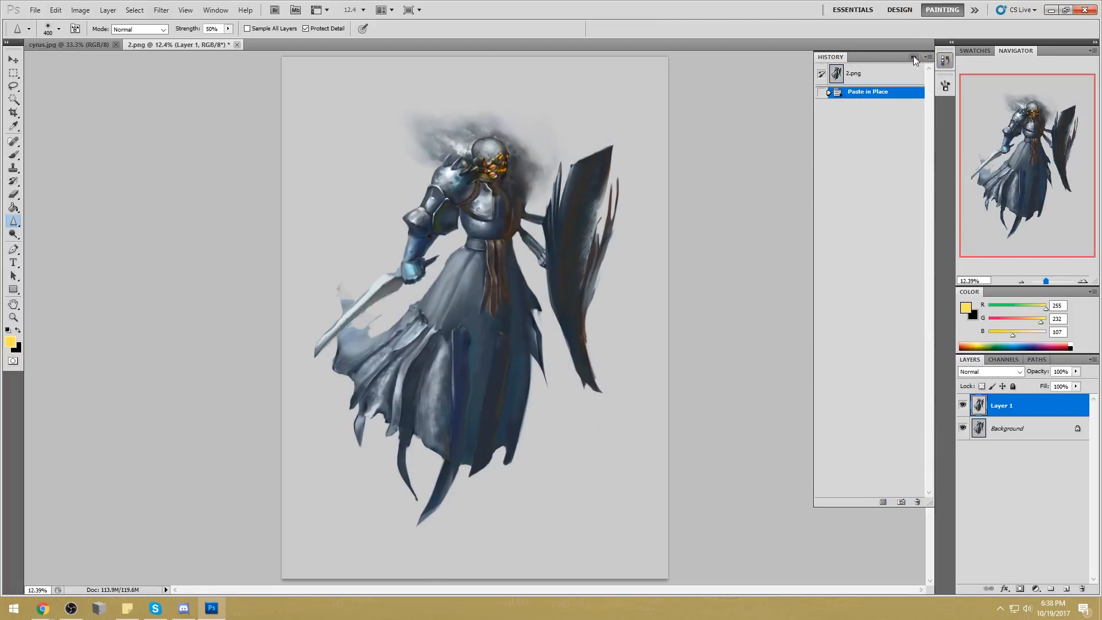
{"action": "left_click", "coordinate": [913, 56]}
Toggle the painted layer's visibility to compare it with the original artwork
{"action": "left_click", "coordinate": [963, 408]}
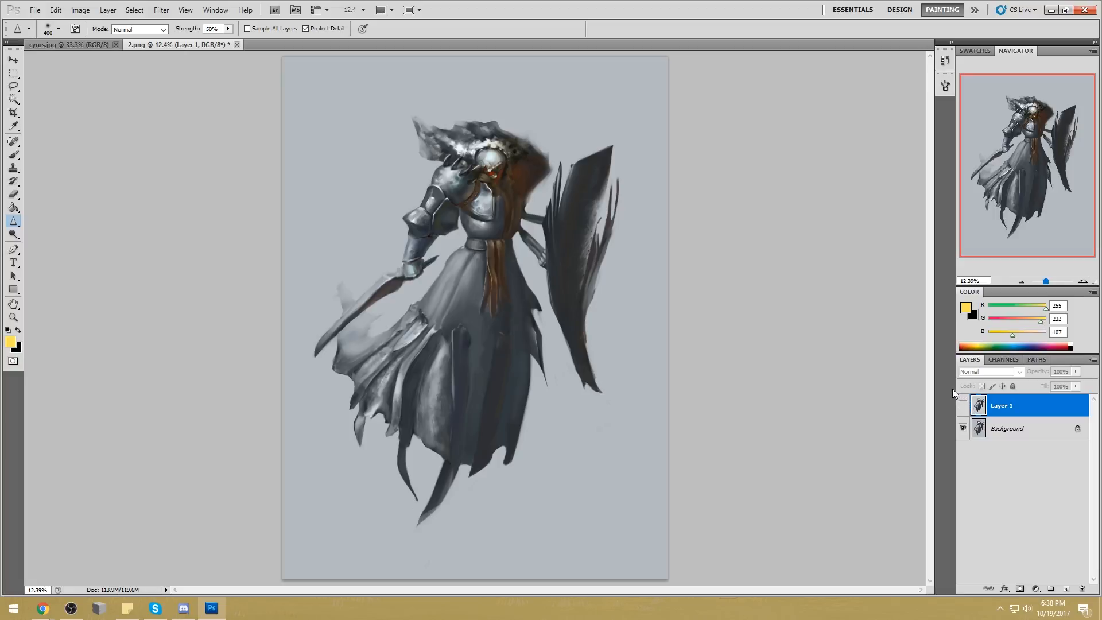
{"action": "left_click", "coordinate": [963, 405]}
{"action": "left_click", "coordinate": [961, 404]}
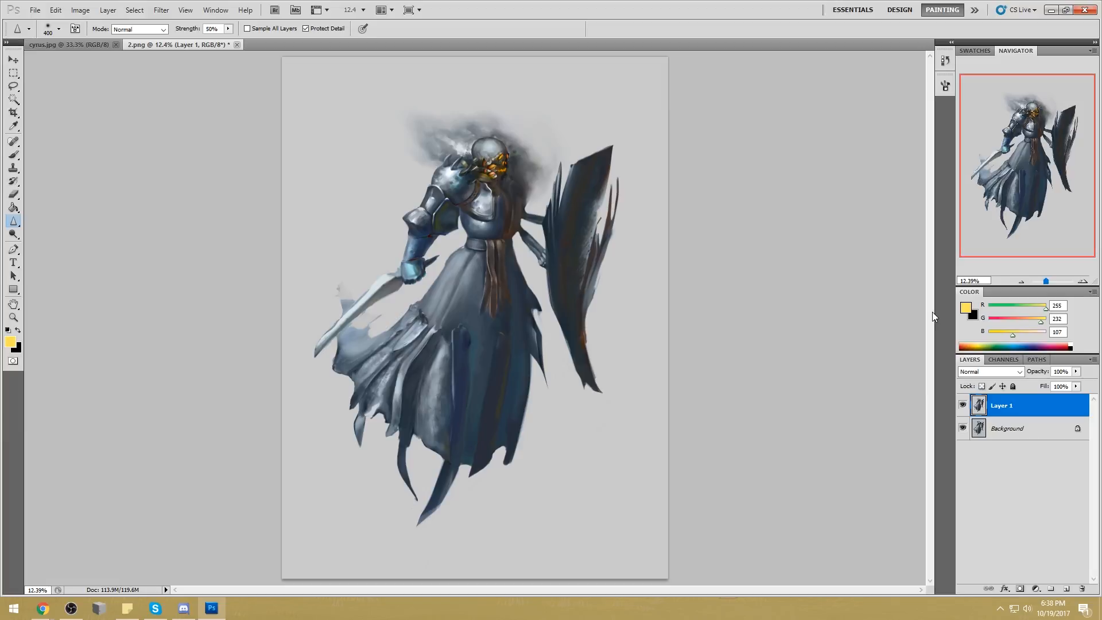
{"action": "left_click", "coordinate": [963, 405]}
{"action": "left_click", "coordinate": [963, 405]}
{"action": "left_click", "coordinate": [963, 405]}
{"action": "left_click", "coordinate": [964, 406]}
Desaturate the figure's lower robe with the Sponge tool at 46% flow, enlarging its brush to 1600 px
{"action": "left_click", "coordinate": [13, 234]}
{"action": "left_click_drag", "start_coordinate": [14, 234], "coordinate": [54, 258]}
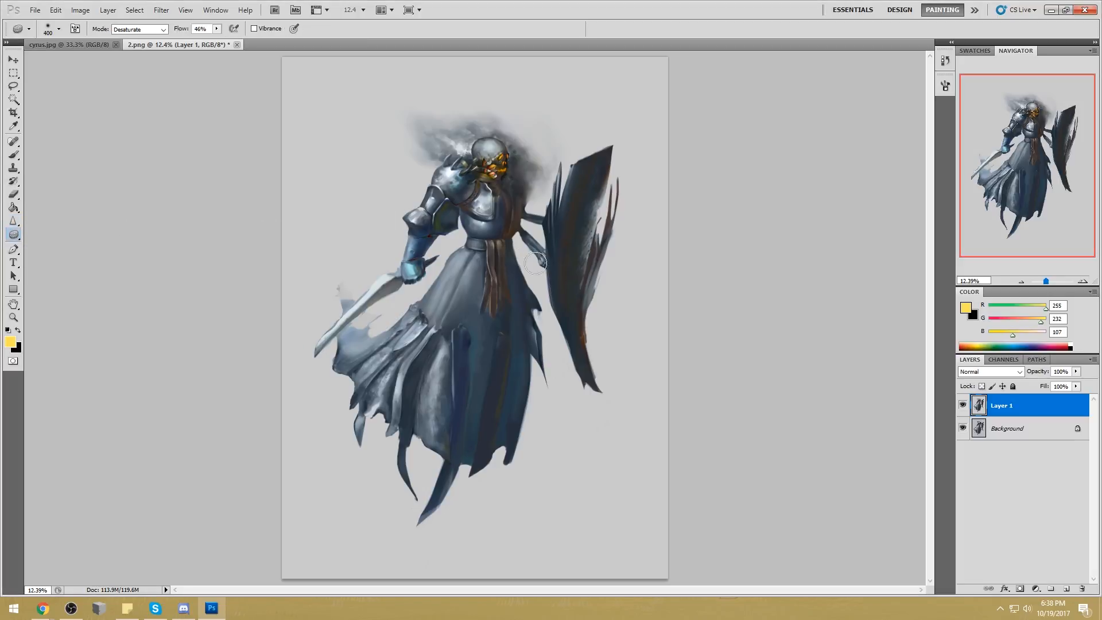
{"action": "key", "text": "bracketright"}
{"action": "key", "text": "bracketright"}
{"action": "key", "text": "bracketright"}
{"action": "key", "text": "bracketright"}
{"action": "key", "text": "bracketright"}
{"action": "key", "text": "bracketright"}
{"action": "key", "text": "bracketright"}
{"action": "key", "text": "bracketright"}
{"action": "key", "text": "bracketright"}
{"action": "key", "text": "bracketright"}
{"action": "key", "text": "bracketright"}
Compare the desaturated version with the original once more and merge the two layers into a single background
{"action": "left_click", "coordinate": [963, 405]}
{"action": "left_click", "coordinate": [963, 405]}
{"action": "right_click", "coordinate": [1047, 410]}
{"action": "left_click", "coordinate": [1044, 438]}
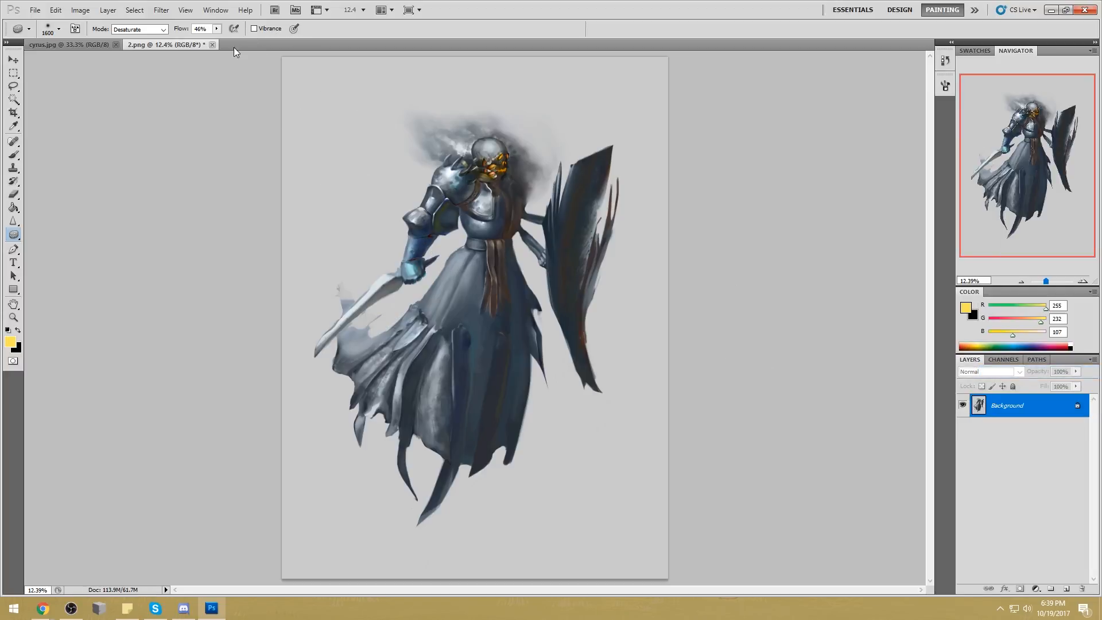
Close the 2.png and cyrus.jpg documents
{"action": "left_click", "coordinate": [213, 45]}
{"action": "key", "text": "Escape"}
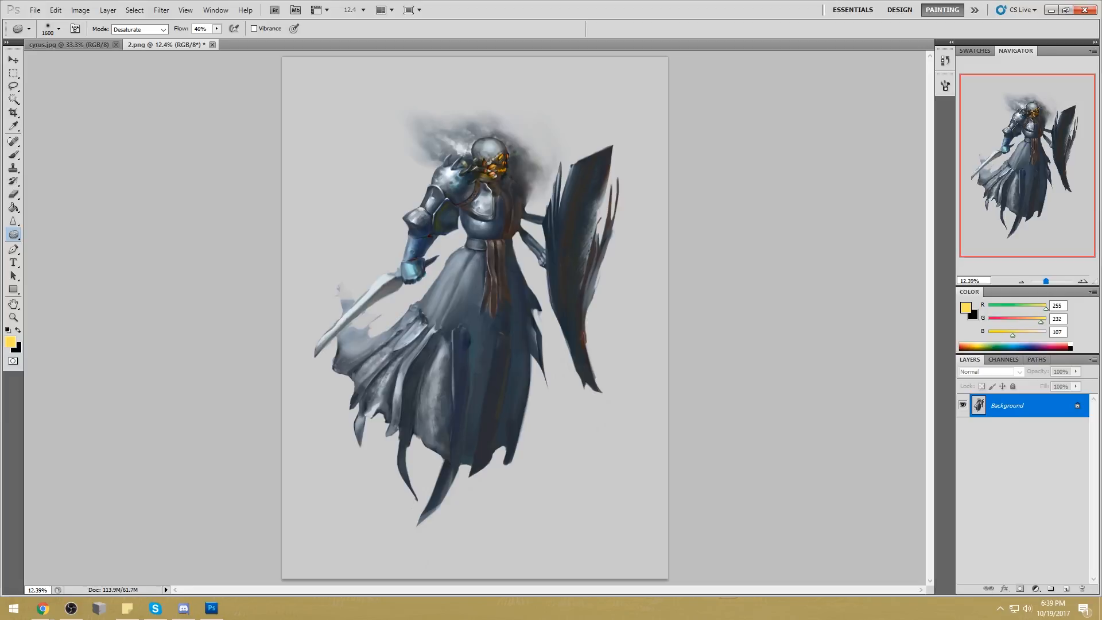
{"action": "key", "text": "ctrl+w"}
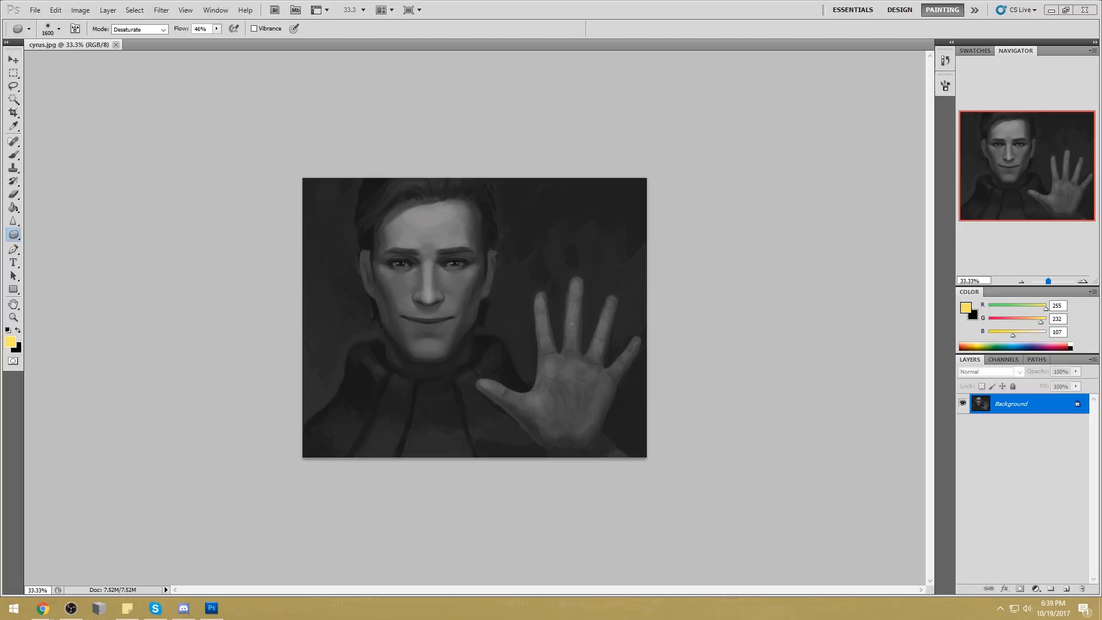
{"action": "left_click", "coordinate": [116, 44]}
Restore and shrink the Photoshop window over the desktop, and close the reopened 2.png
{"action": "left_click_drag", "start_coordinate": [594, 6], "coordinate": [505, 16]}
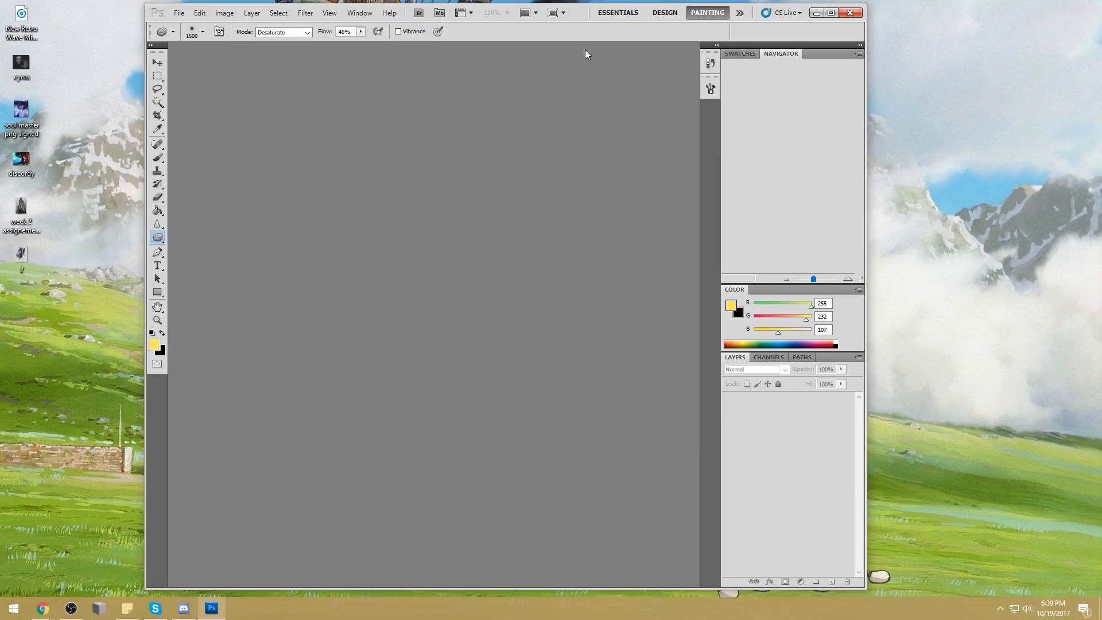
{"action": "left_click_drag", "start_coordinate": [658, 584], "coordinate": [649, 493]}
{"action": "left_click_drag", "start_coordinate": [577, 21], "coordinate": [577, 56]}
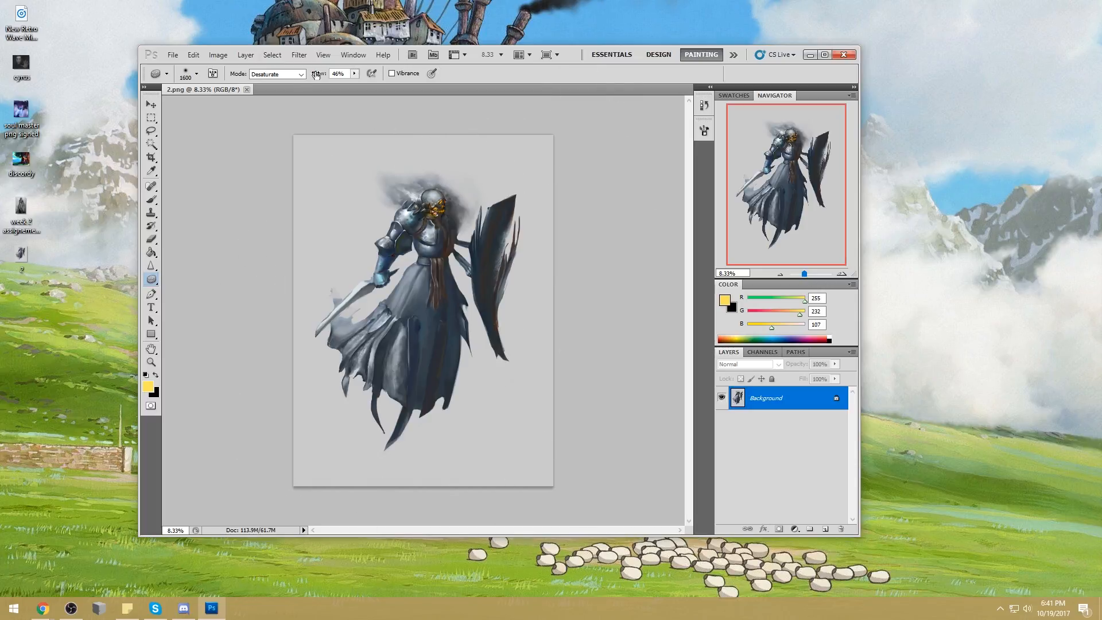
{"action": "left_click", "coordinate": [247, 89]}
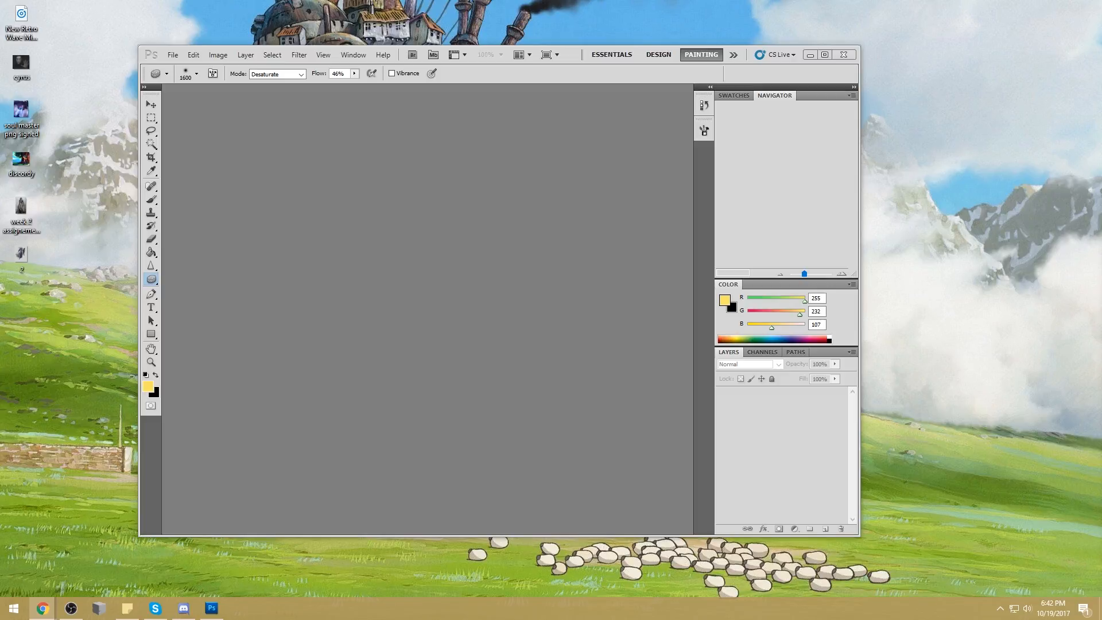
Open 2.png from the desktop in Photos, moving the Photoshop window aside and bringing the picture to the front
{"action": "double_click", "coordinate": [11, 253]}
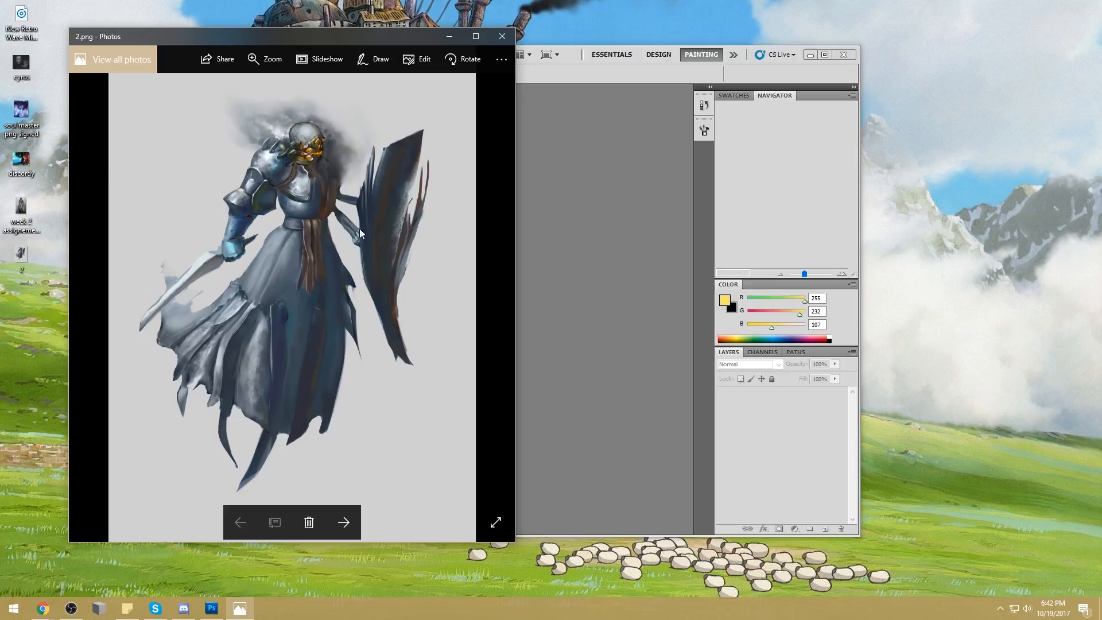
{"action": "key", "text": "alt+Tab"}
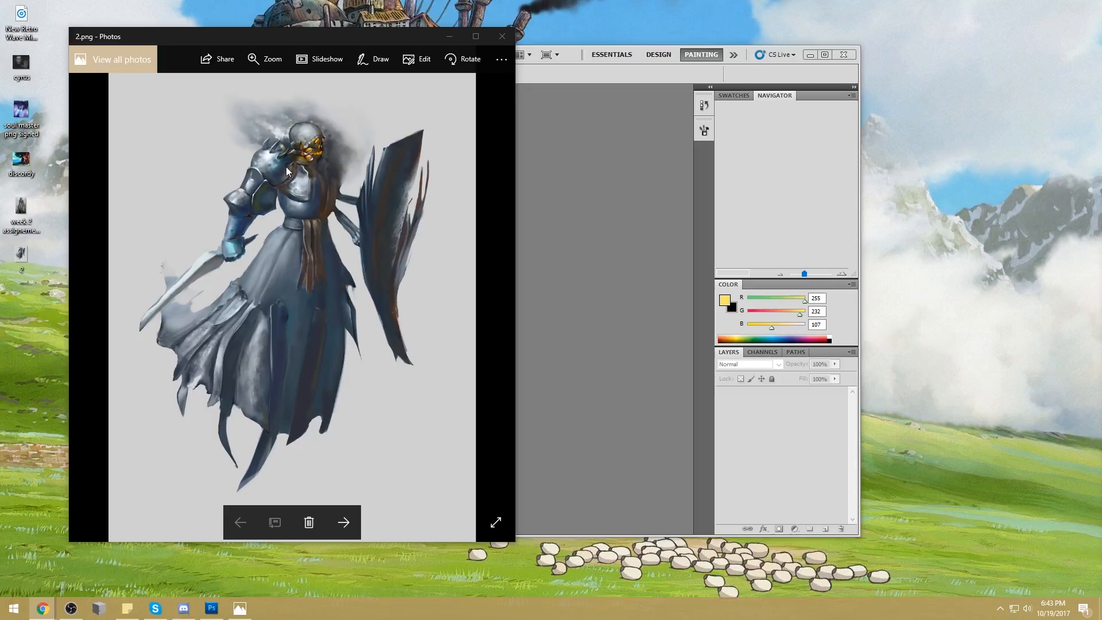
{"action": "left_click_drag", "start_coordinate": [569, 60], "coordinate": [711, 53]}
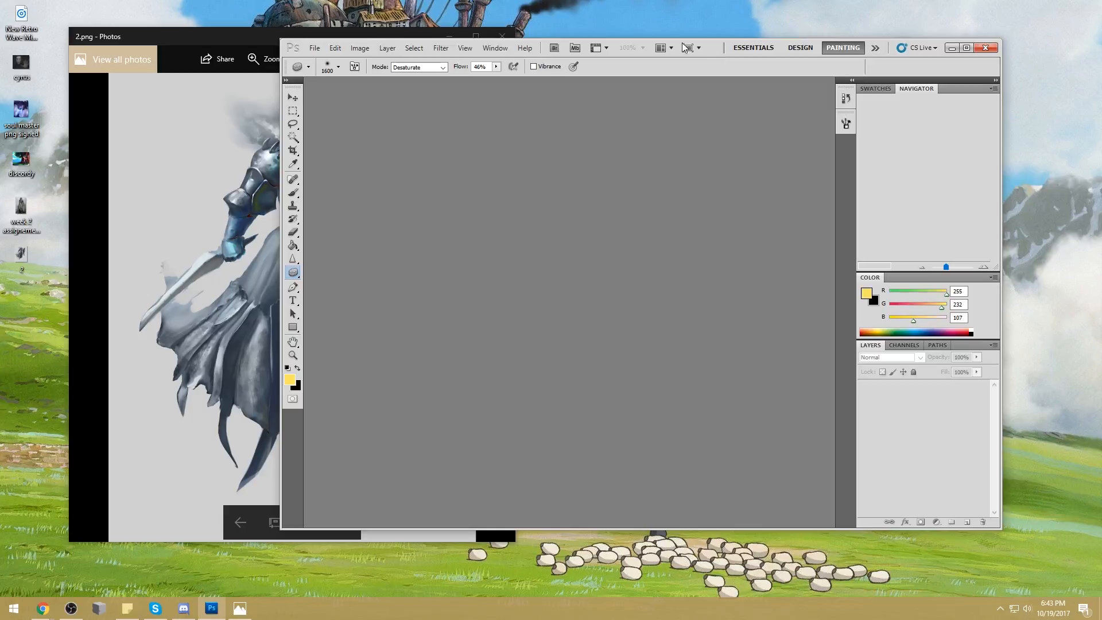
{"action": "left_click", "coordinate": [248, 39]}
{"action": "left_click", "coordinate": [279, 6]}
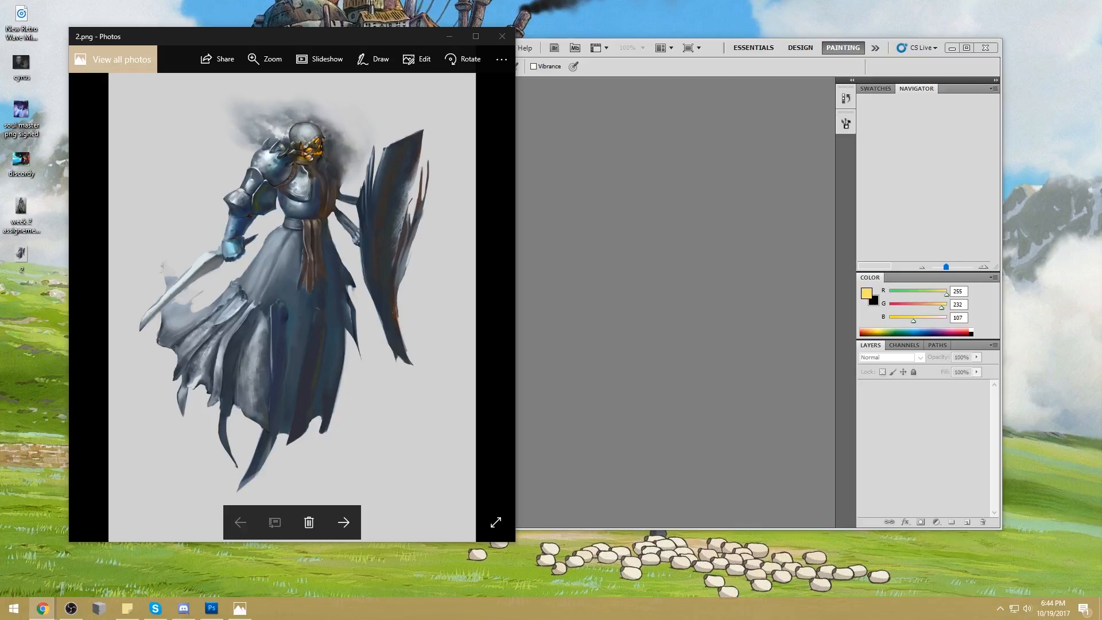
Switch to Chrome and open the Google+ page of Istebrak's Art Class and Critique Community
{"action": "left_click", "coordinate": [43, 609]}
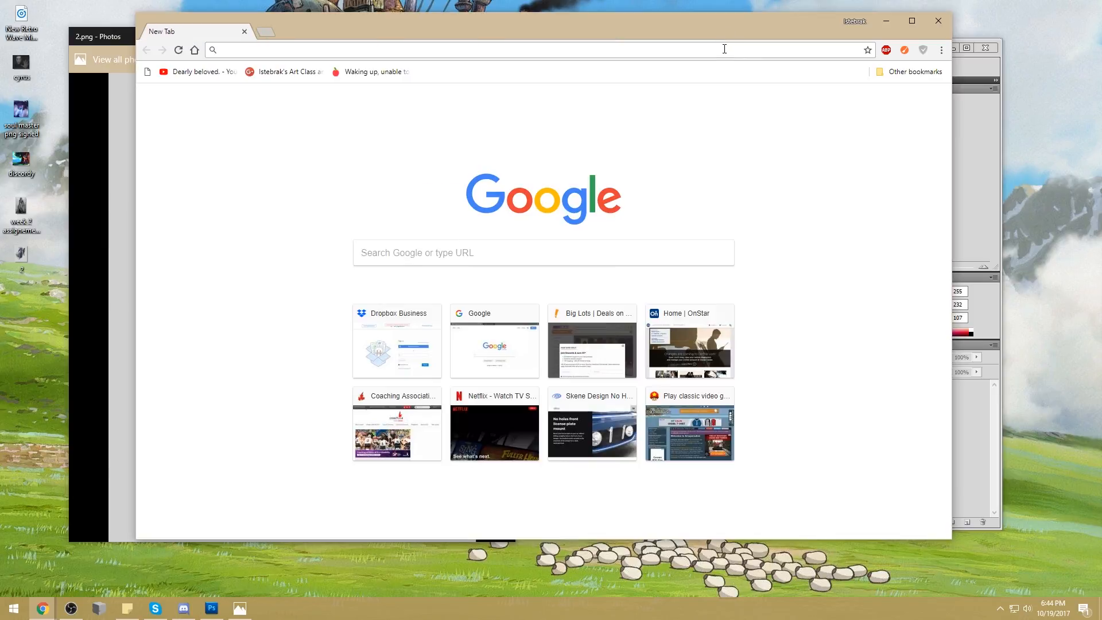
{"action": "type", "text": "comm"}
{"action": "key", "text": "Down"}
{"action": "key", "text": "Return"}
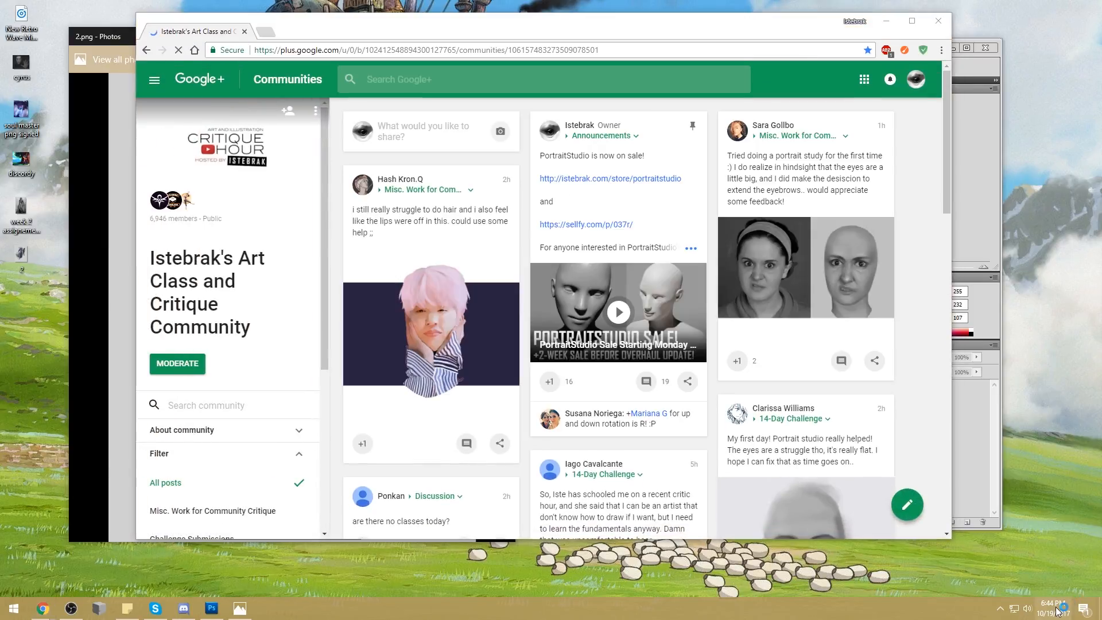
Open the October 2017 system calendar and look through the community's post filters
{"action": "left_click", "coordinate": [1052, 607]}
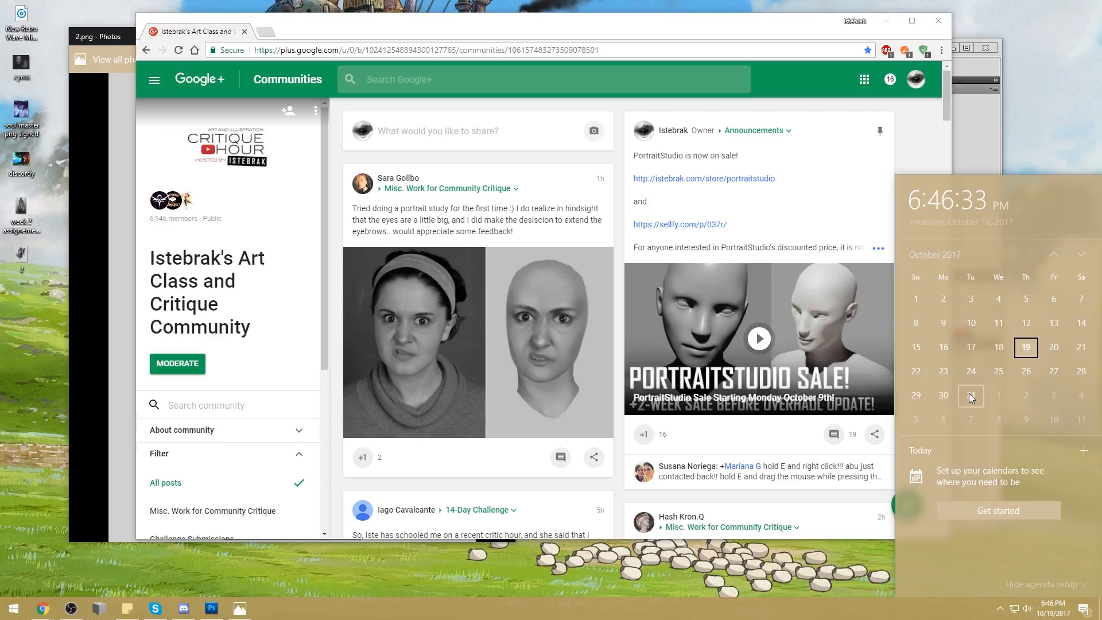
{"action": "scroll", "coordinate": [284, 470], "scroll_direction": "down", "scroll_amount": 1}
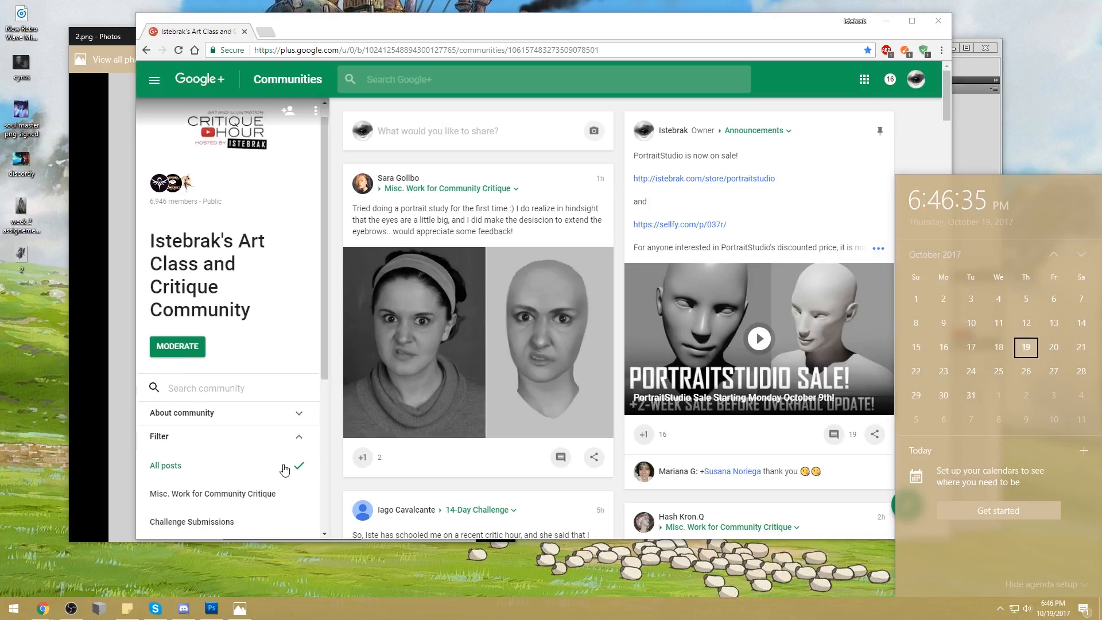
Open the community category holding the "CHARACTER DESIGN: THE CIRCUS OF THE ABSURD" challenge, expand the post, and read through its full brief
{"action": "scroll", "coordinate": [270, 459], "scroll_direction": "down", "scroll_amount": 3}
{"action": "left_click", "coordinate": [198, 452]}
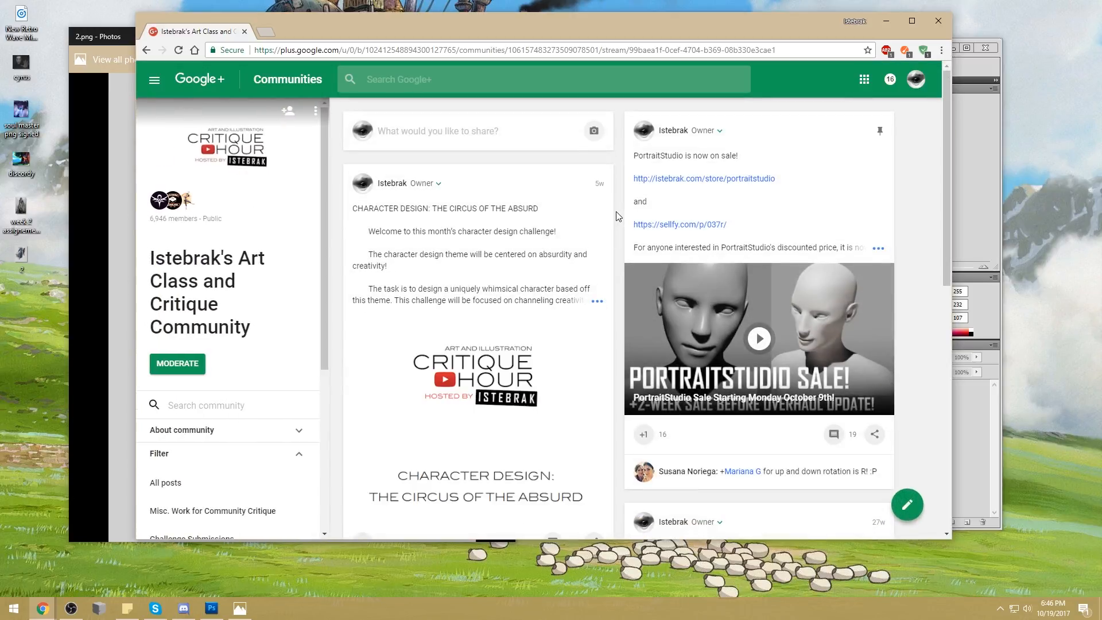
{"action": "left_click", "coordinate": [614, 221]}
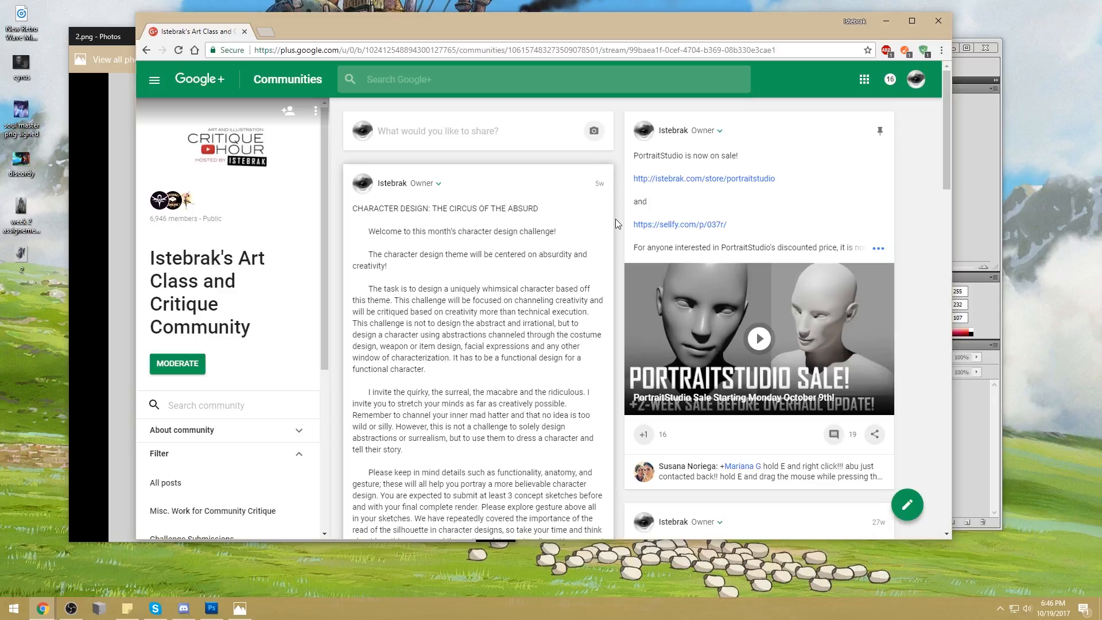
{"action": "scroll", "coordinate": [617, 223], "scroll_direction": "down", "scroll_amount": 10}
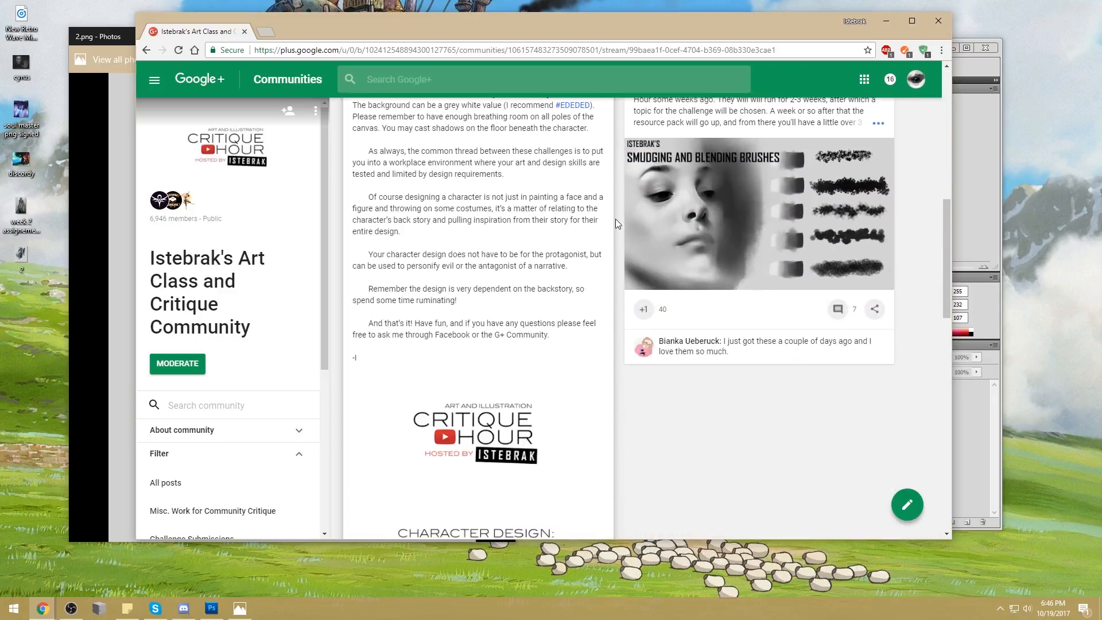
{"action": "scroll", "coordinate": [616, 223], "scroll_direction": "up", "scroll_amount": 10}
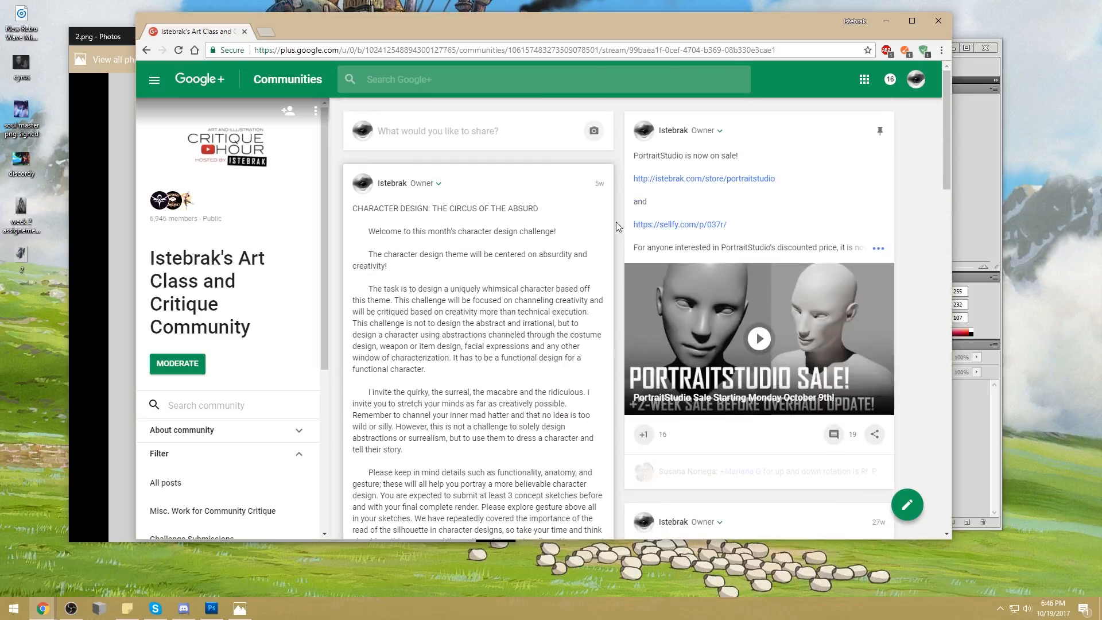
Open the Google+ community in a new tab through its link on istebrak.com, and return to the tab with the challenge post
{"action": "left_click_drag", "start_coordinate": [353, 24], "coordinate": [353, 33]}
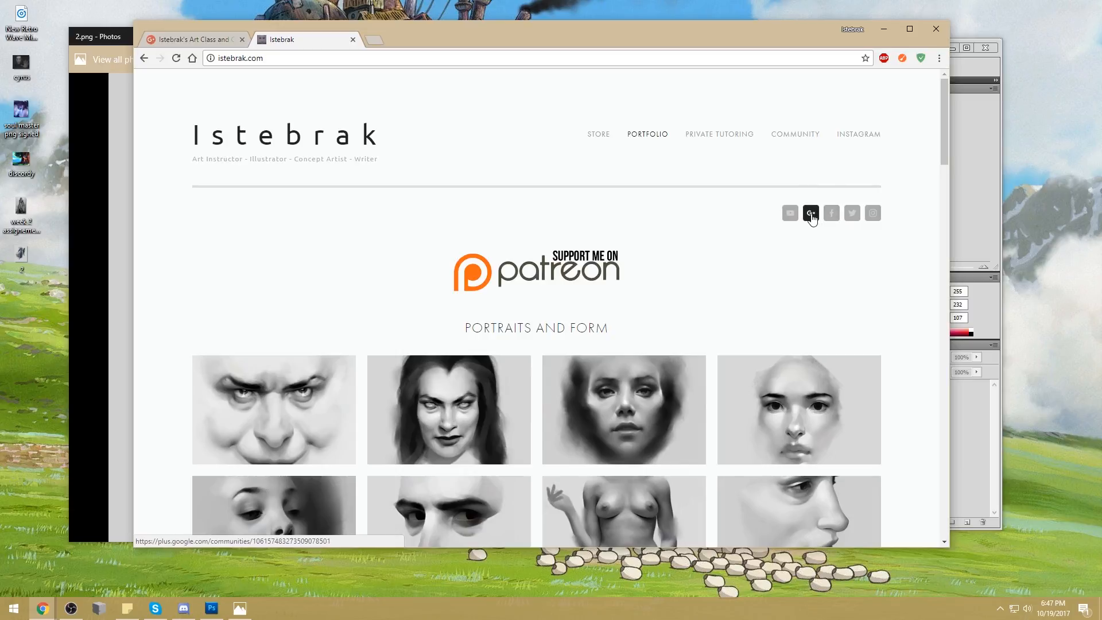
{"action": "middle_click", "coordinate": [811, 215]}
{"action": "left_click", "coordinate": [396, 38]}
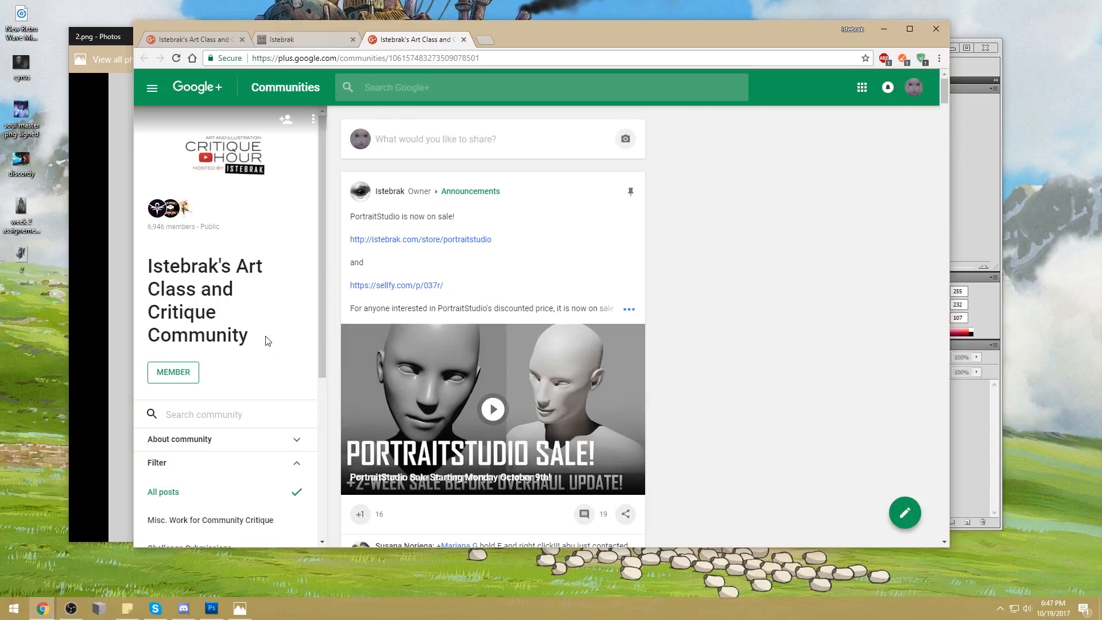
{"action": "left_click", "coordinate": [210, 40]}
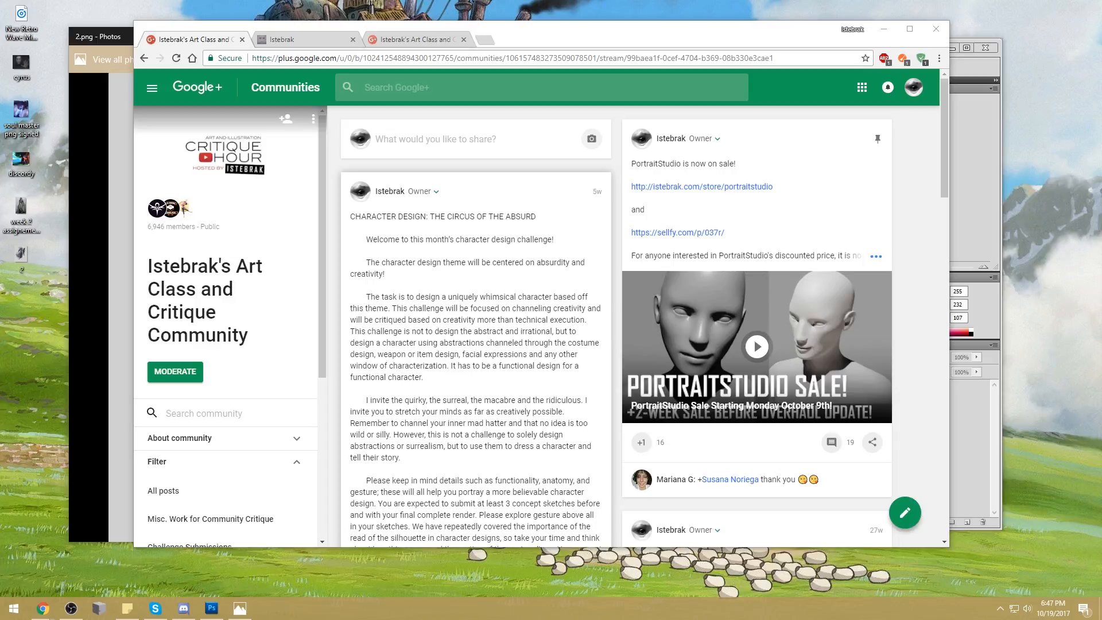
{"action": "left_click", "coordinate": [1053, 609]}
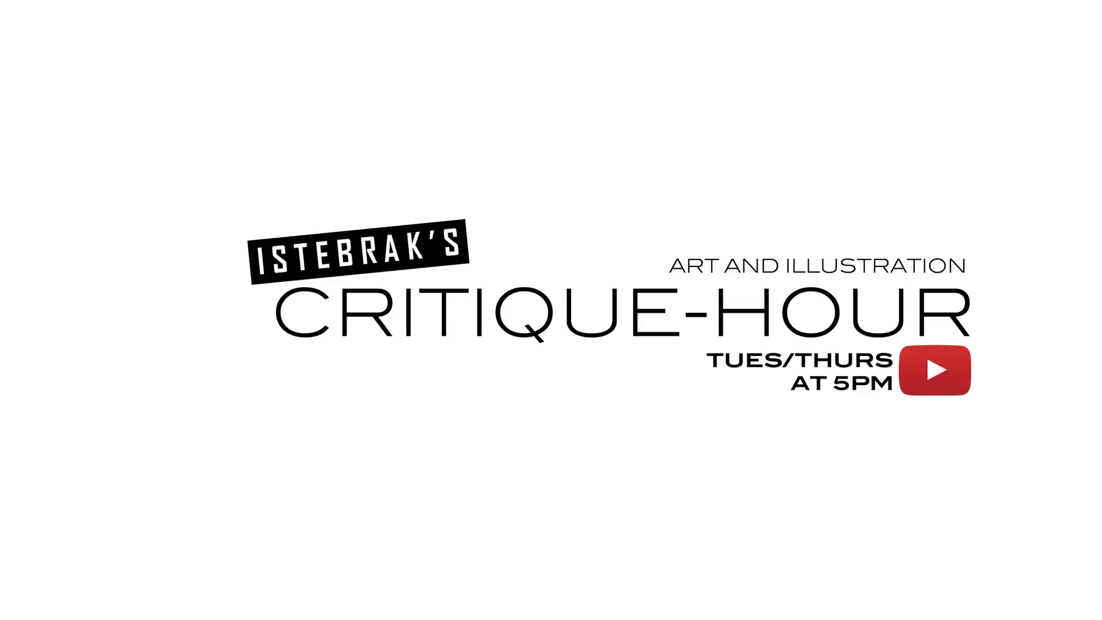